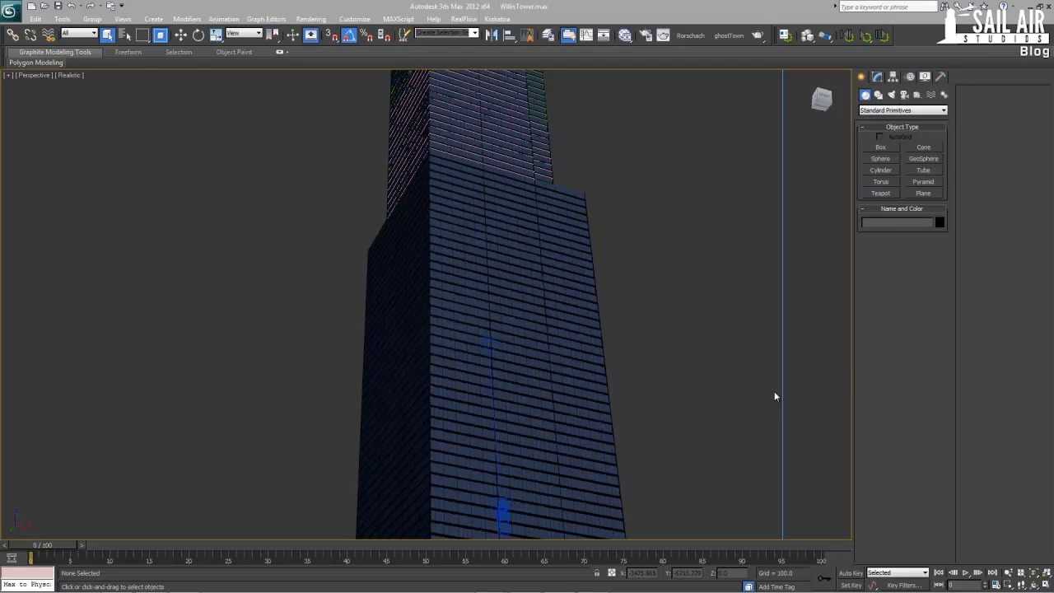
Examine the lower block's window rows with edged faces shown, selecting one floor to inspect its panels, and clear the selection
click(465, 392)
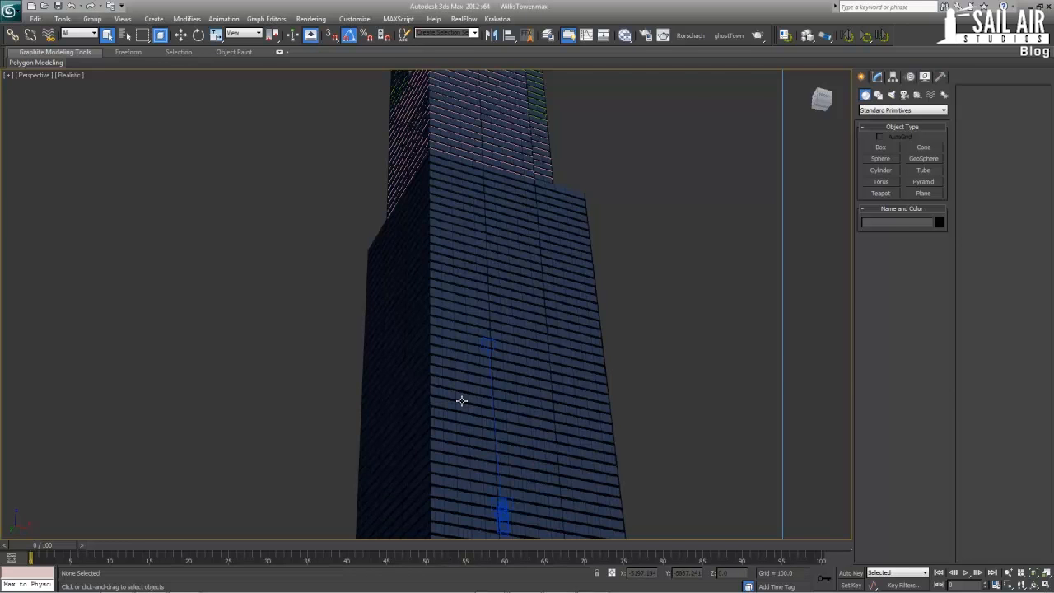
scroll(463, 395, up, 6)
key(F4)
scroll(444, 346, down, 8)
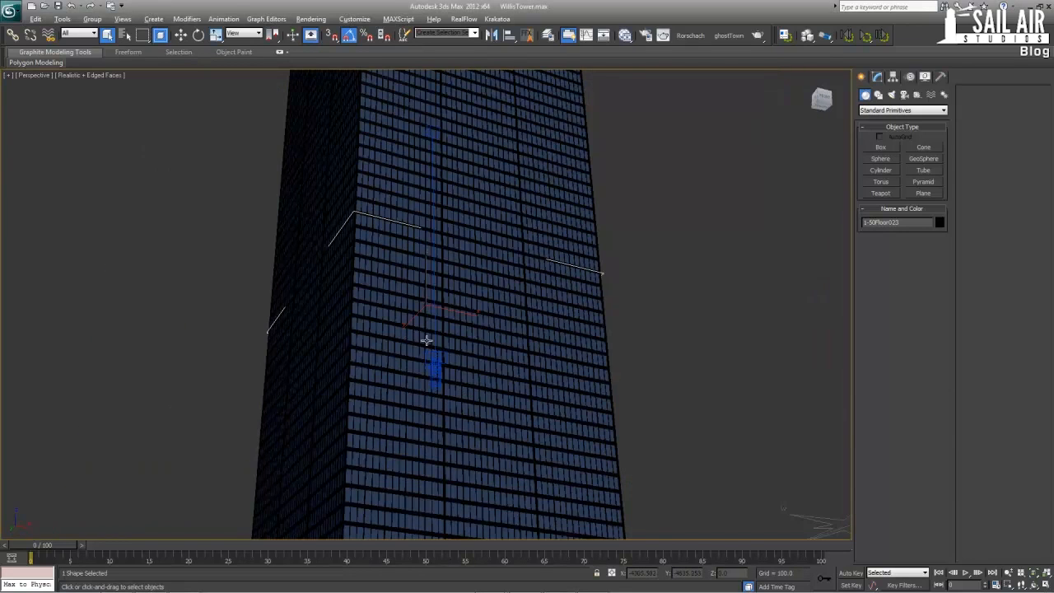
scroll(426, 341, up, 5)
key(F4)
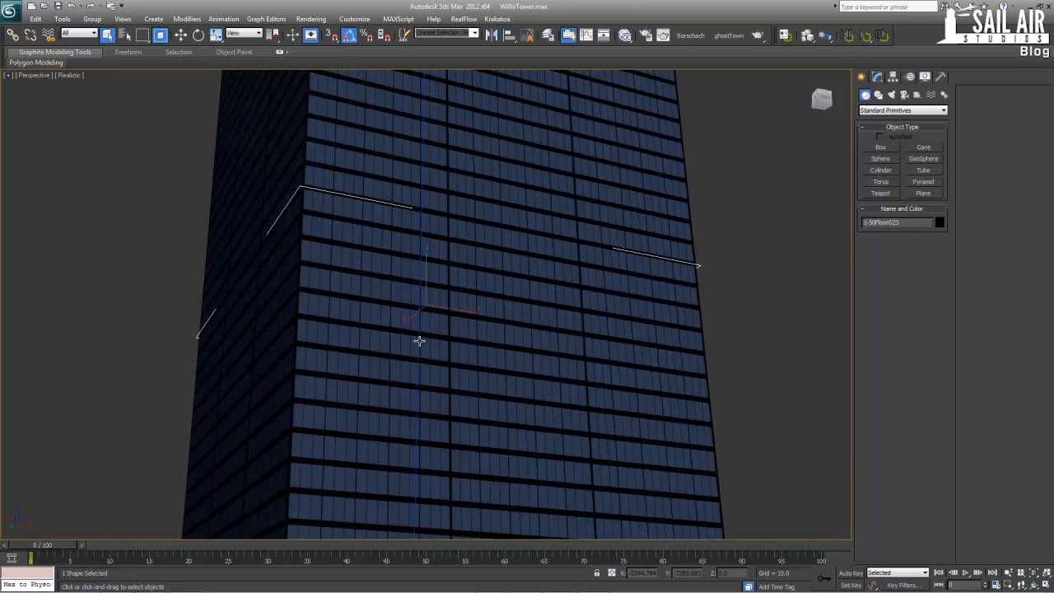
alt+middle_drag(419, 340, 429, 374)
click(430, 374)
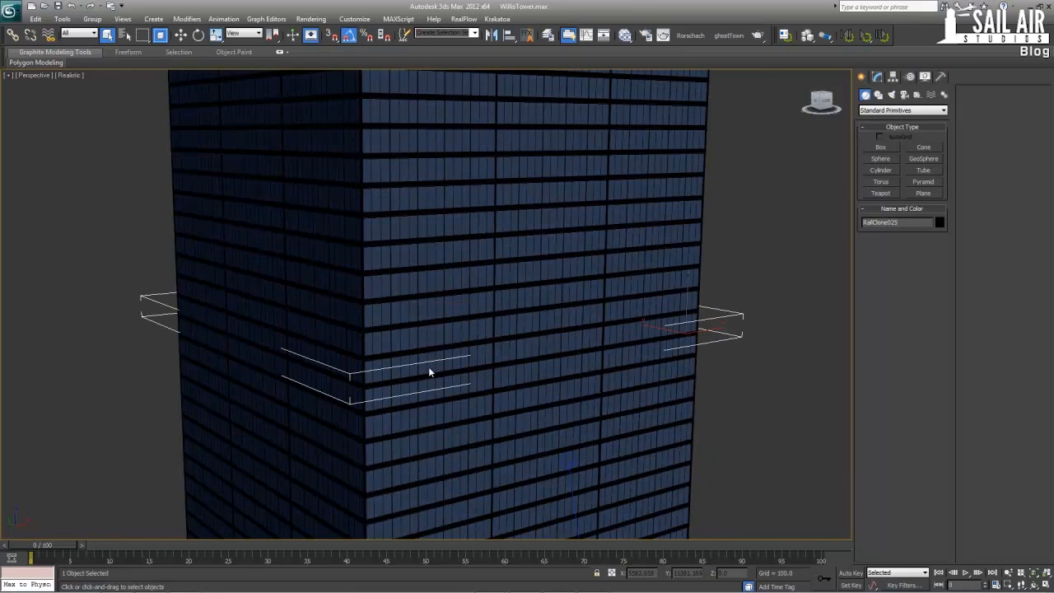
key(F4)
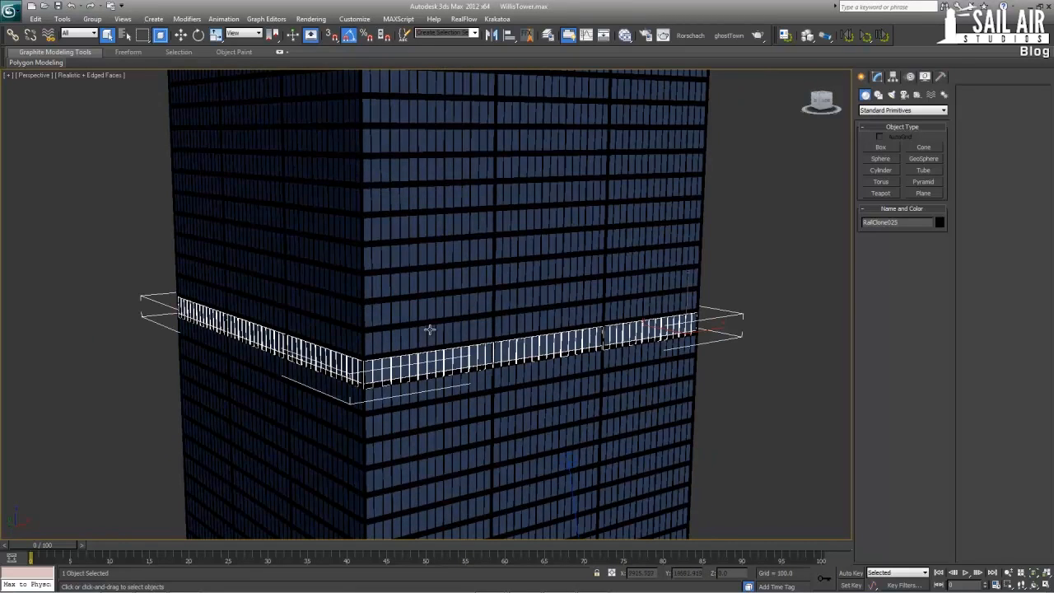
click(429, 330)
click(784, 348)
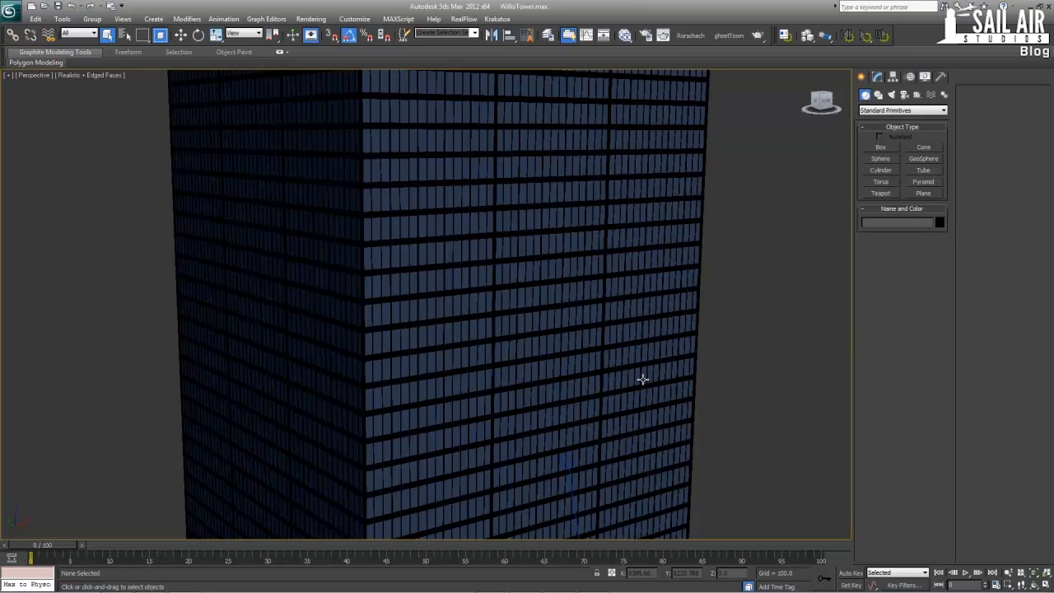
Examine the tower's overall stepped shape from above and select one floor in the upper part of the lower block
scroll(640, 379, down, 5)
alt+middle_drag(538, 305, 497, 263)
scroll(497, 260, down, 3)
alt+middle_drag(478, 211, 618, 202)
middle_drag(505, 227, 510, 316)
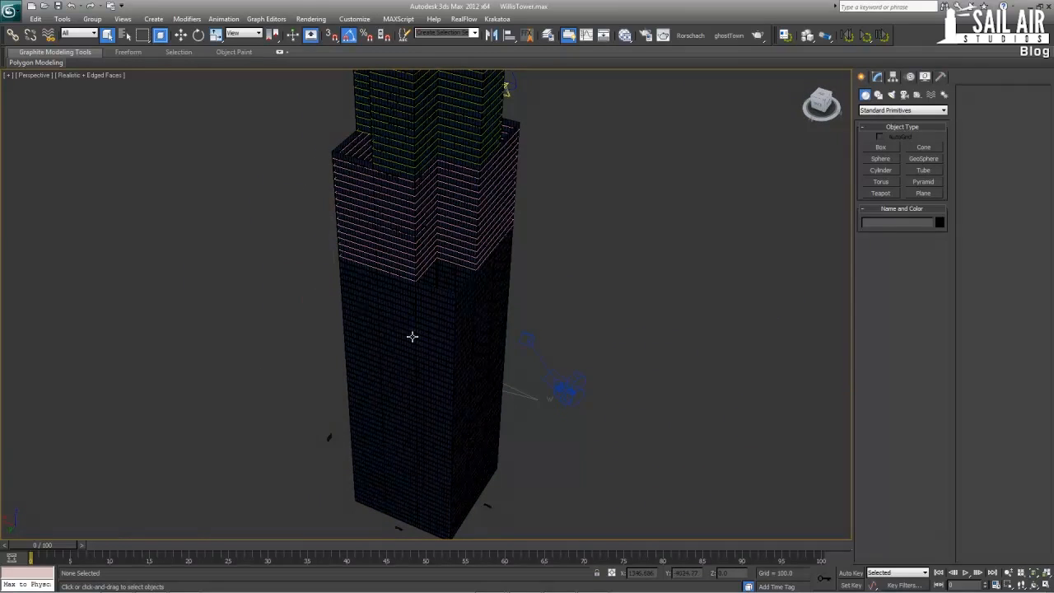
click(412, 337)
key(z)
alt+middle_drag(411, 391, 461, 363)
scroll(439, 333, down, 10)
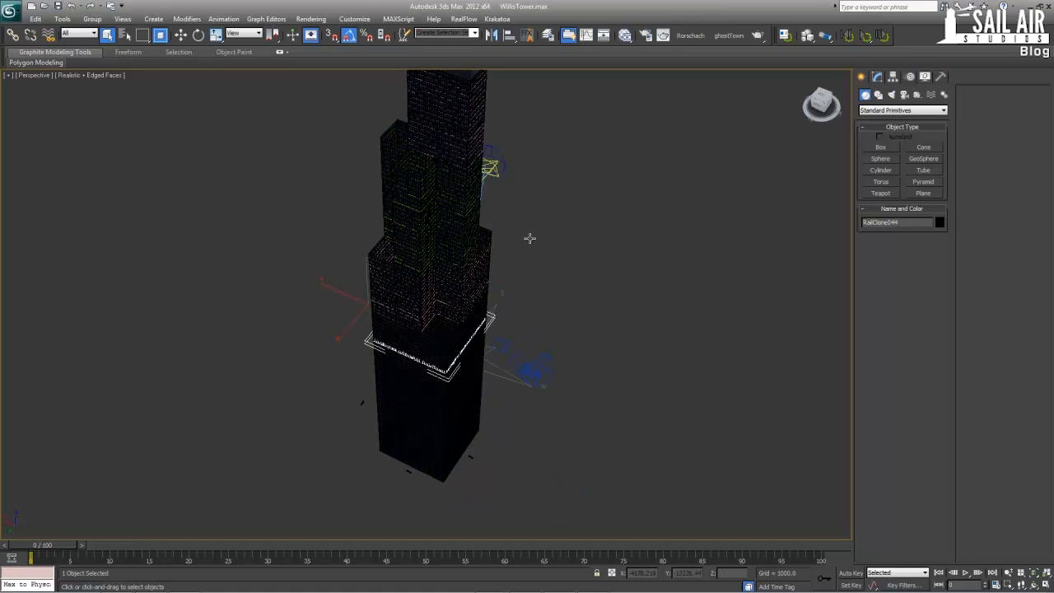
alt+middle_drag(529, 235, 509, 243)
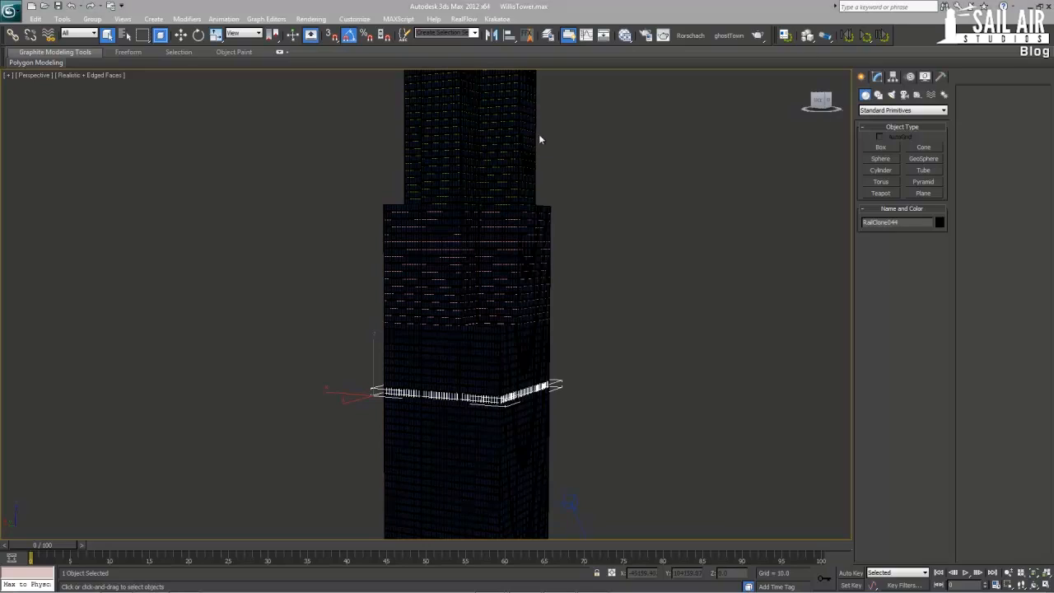
Examine the setback sections above the base without edged faces, selecting one floor just above the lower block
scroll(537, 133, up, 3)
click(670, 271)
alt+middle_drag(670, 271, 515, 300)
click(512, 221)
key(F4)
scroll(498, 320, up, 3)
scroll(498, 319, up, 4)
scroll(512, 256, down, 2)
scroll(524, 318, down, 2)
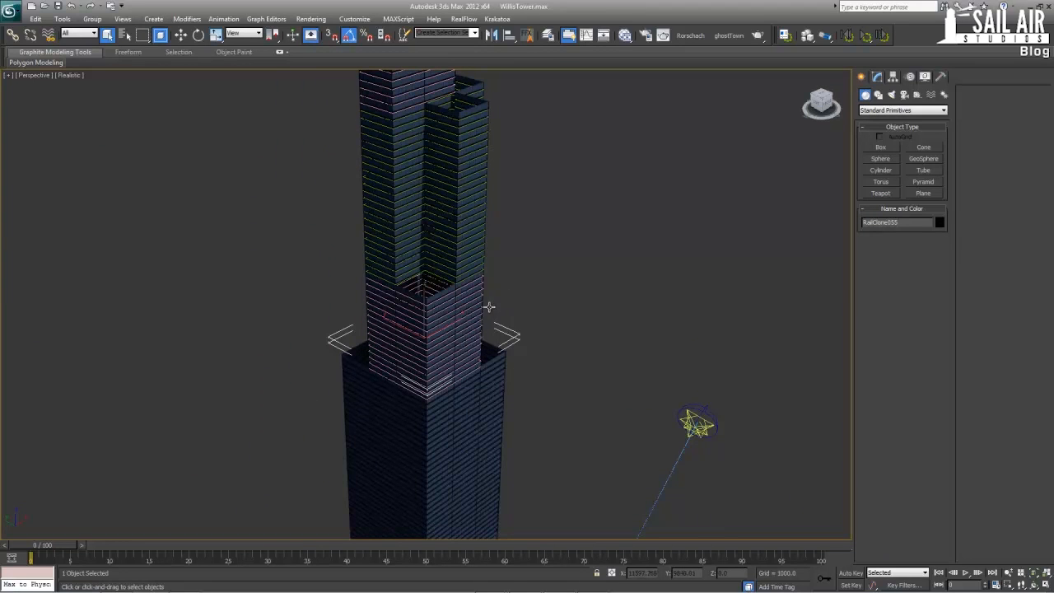
Inspect a floor near the top of the base block, show edged faces, and view the whole tower with nothing selected
click(481, 400)
scroll(477, 400, up, 8)
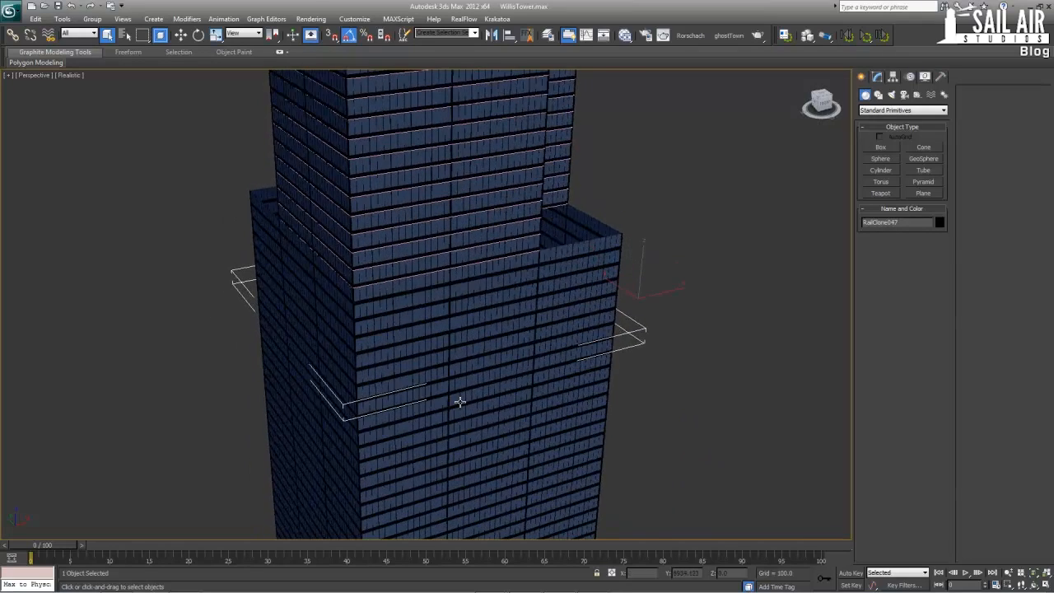
scroll(462, 408, down, 5)
key(alt+w)
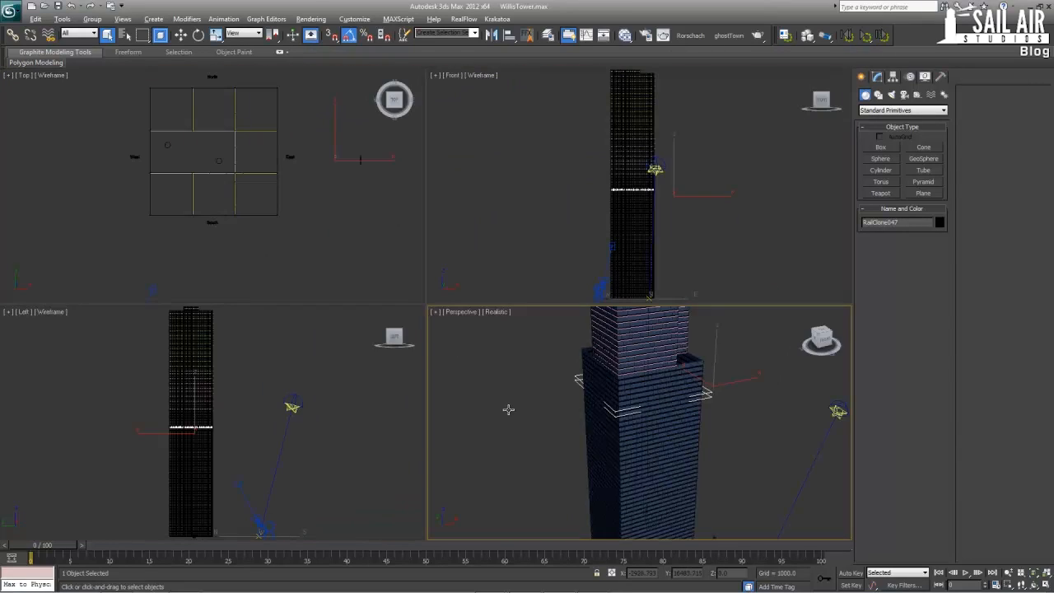
key(alt+w)
alt+middle_drag(478, 393, 444, 379)
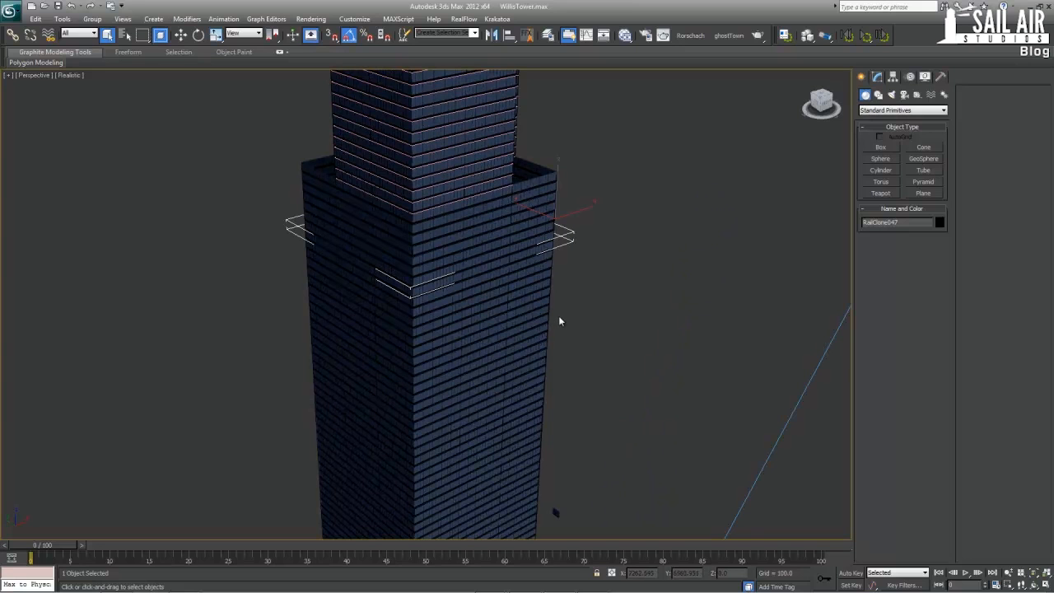
scroll(559, 304, up, 4)
key(F4)
click(663, 367)
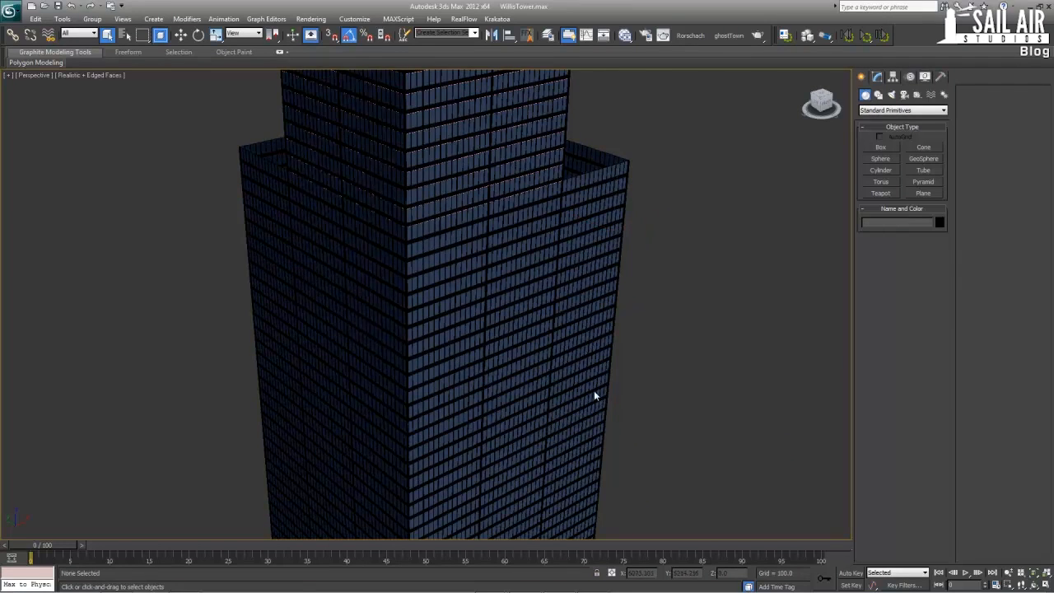
scroll(524, 258, down, 6)
mouse_move(524, 259)
alt+middle_down()
mouse_move(515, 301)
mouse_move(530, 272)
alt+middle_up()
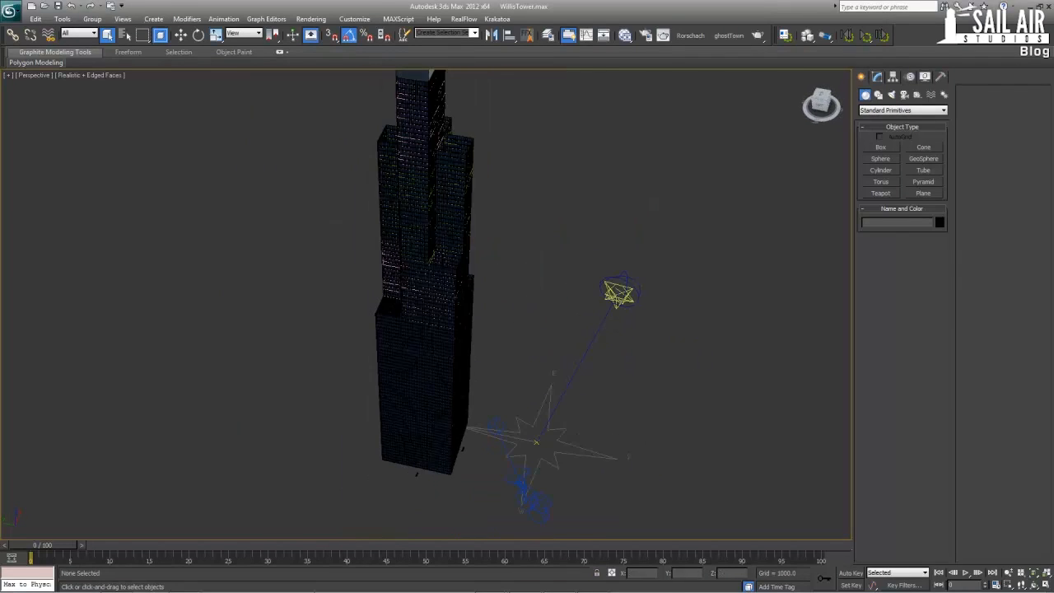
Switch to Chrome and open a new tab in its own separate window
mouse_move(489, 581)
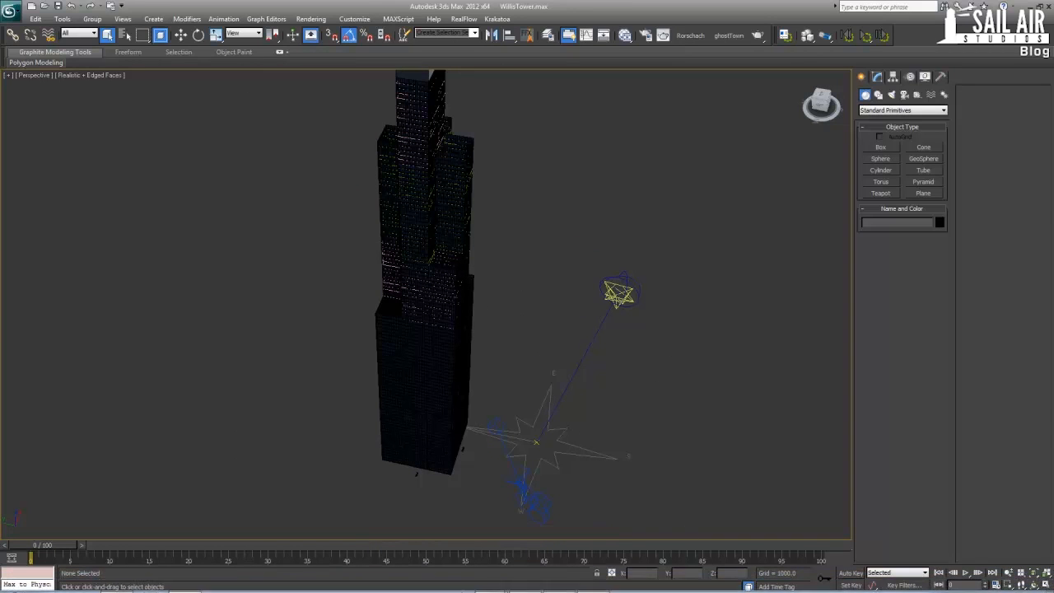
click(494, 563)
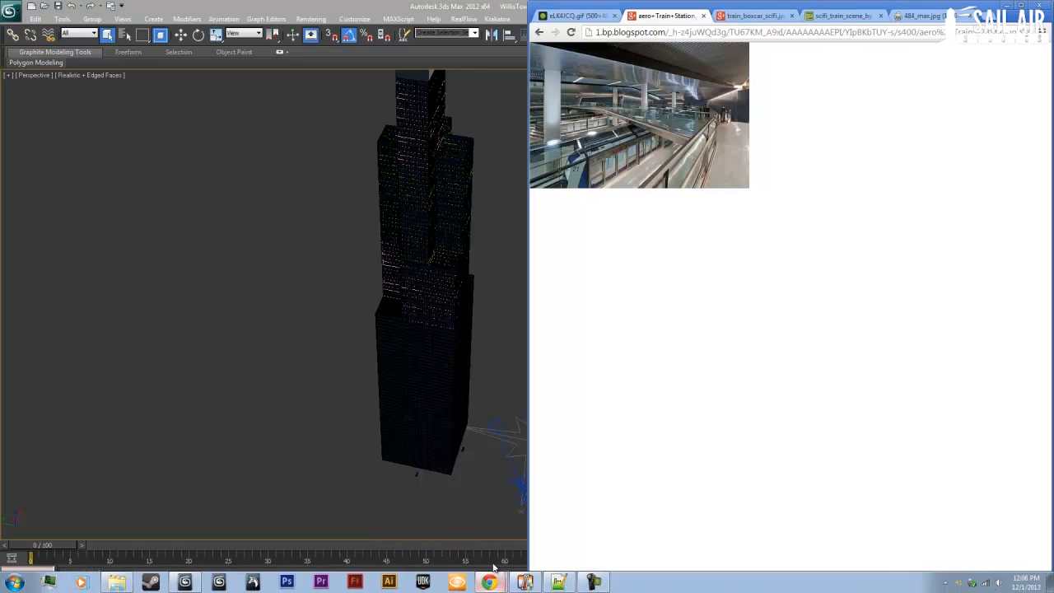
click(957, 15)
drag(922, 15, 404, 14)
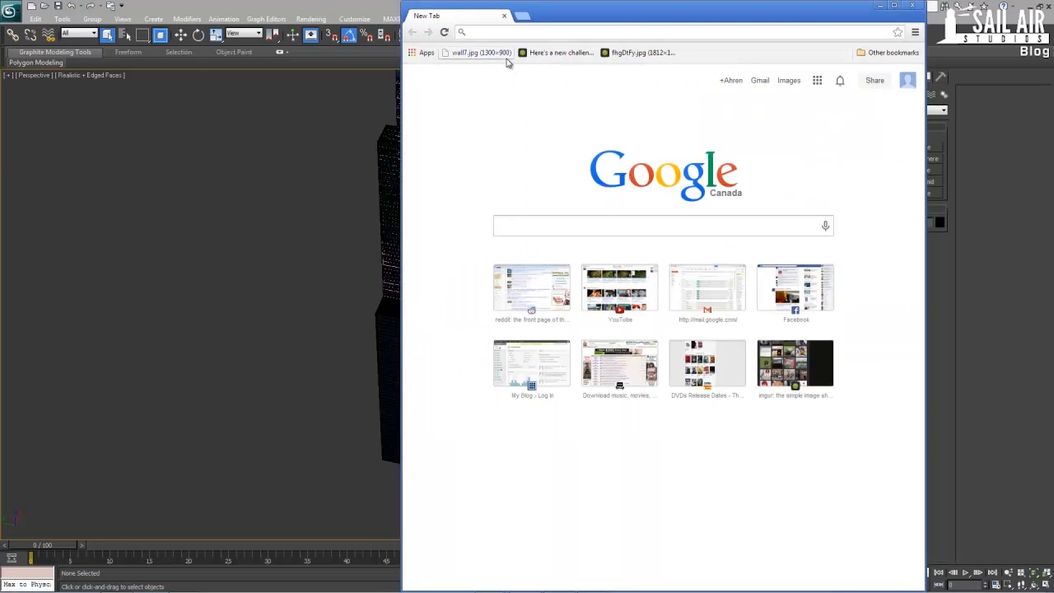
Search Google Images for Willis Tower and open the picture willis-tower.jpg at full size
text(willis tower)
key(Return)
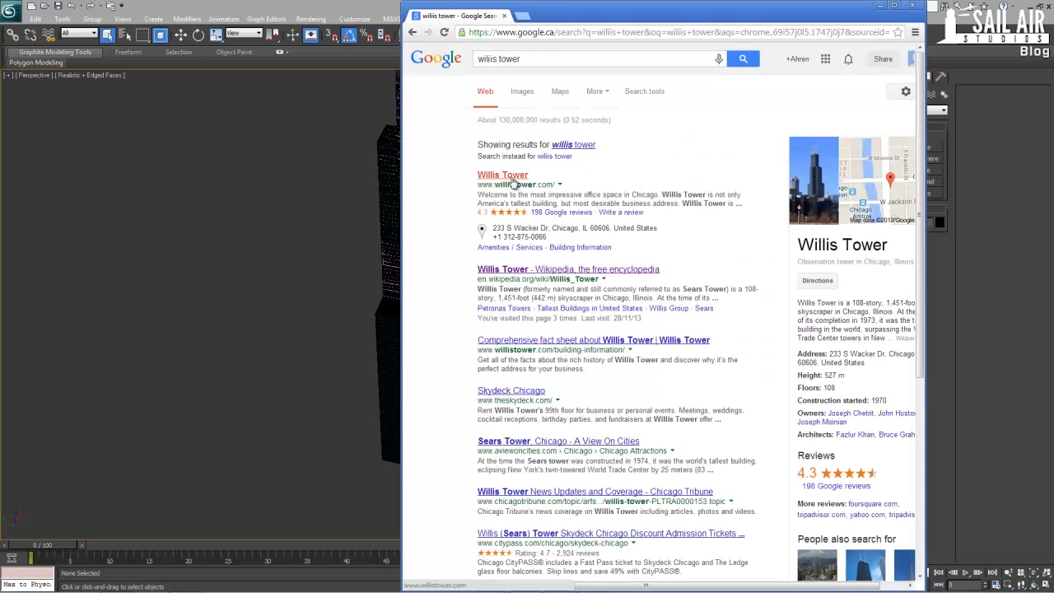
click(521, 93)
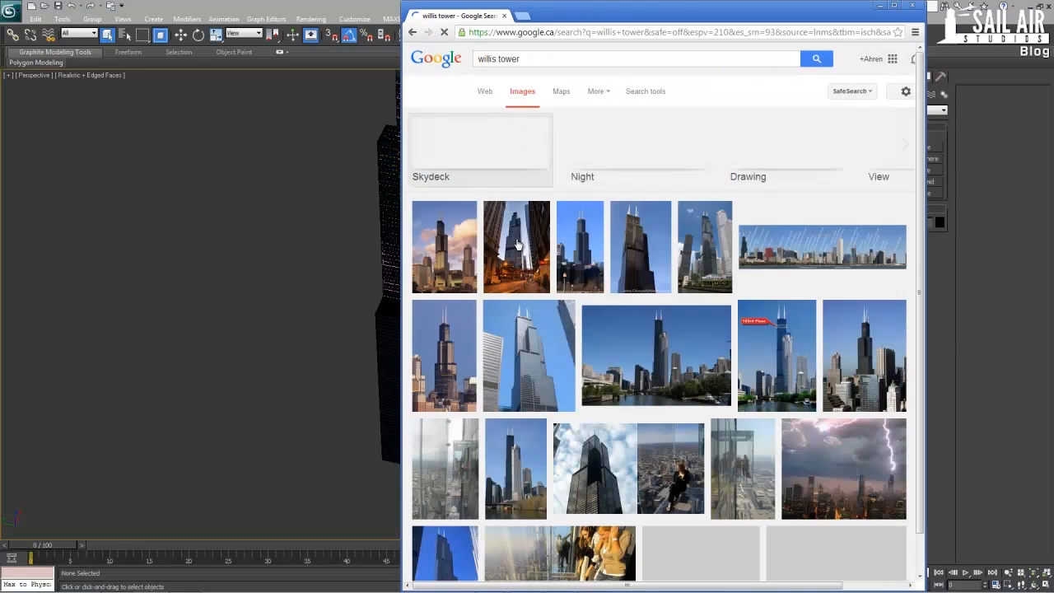
click(519, 363)
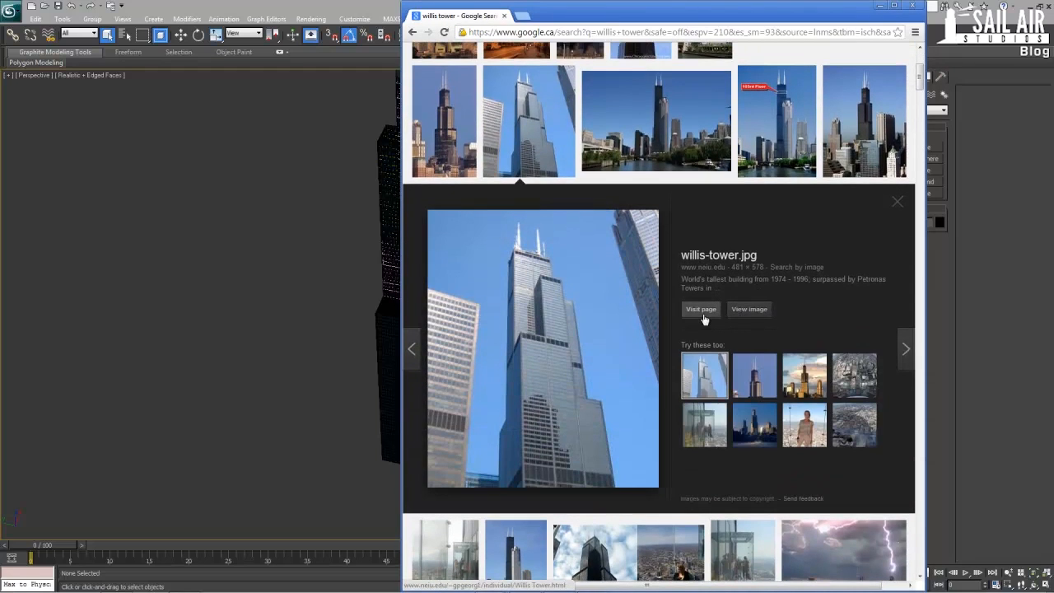
click(749, 309)
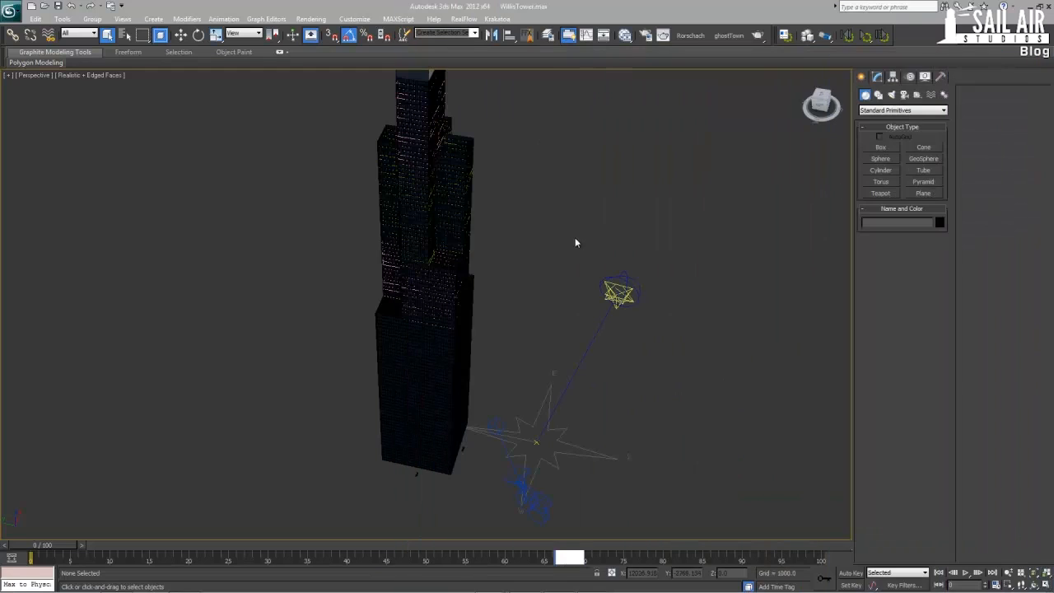
Return to 3ds Max and examine how the floor outlines change at the setbacks, selecting a floor in the middle section with edged faces shown
click(549, 235)
key(F4)
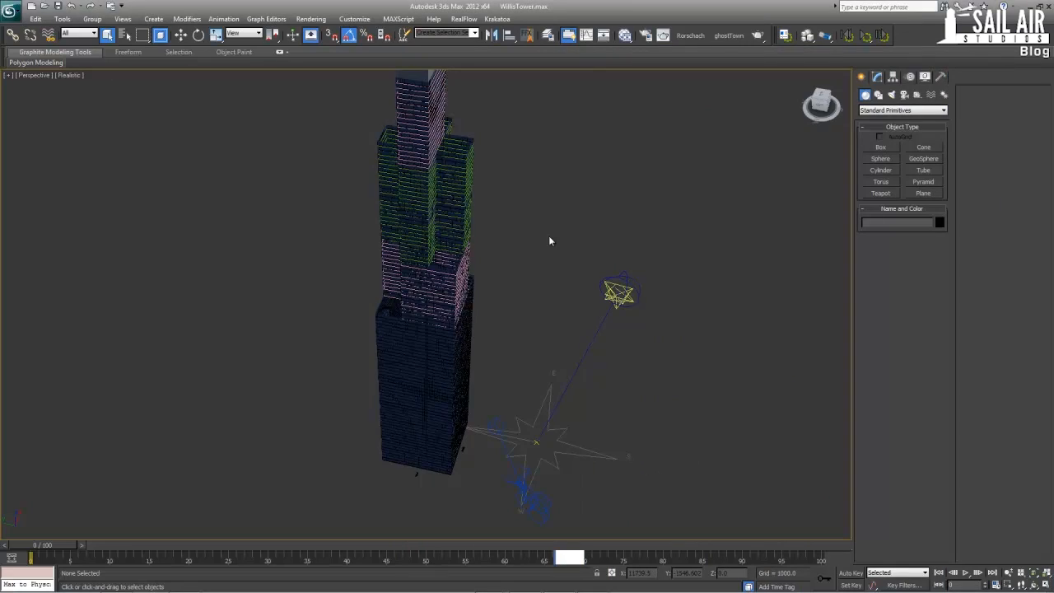
alt+middle_drag(548, 235, 481, 268)
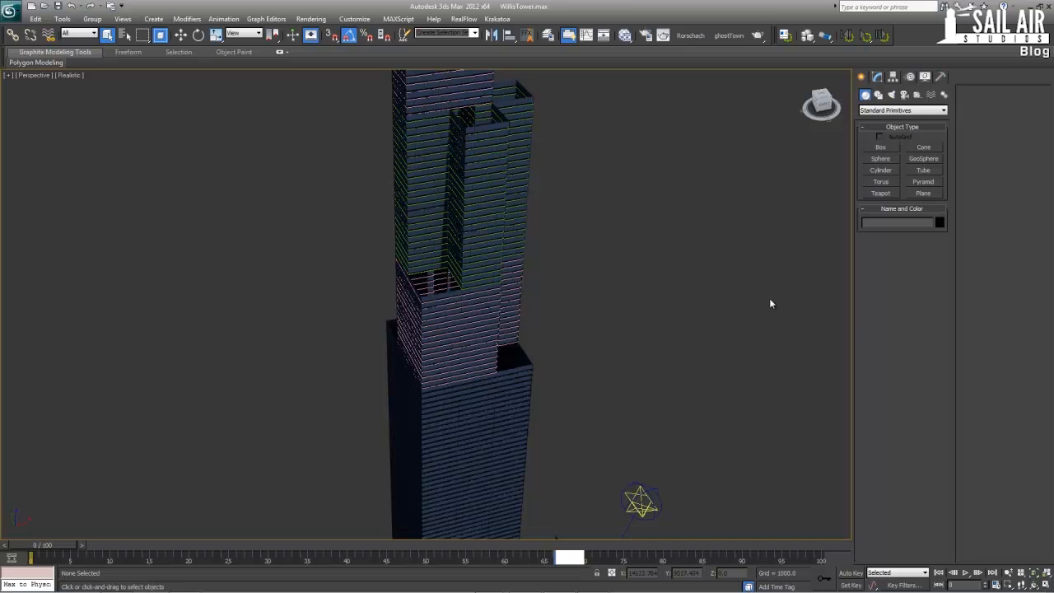
scroll(533, 330, up, 5)
click(508, 339)
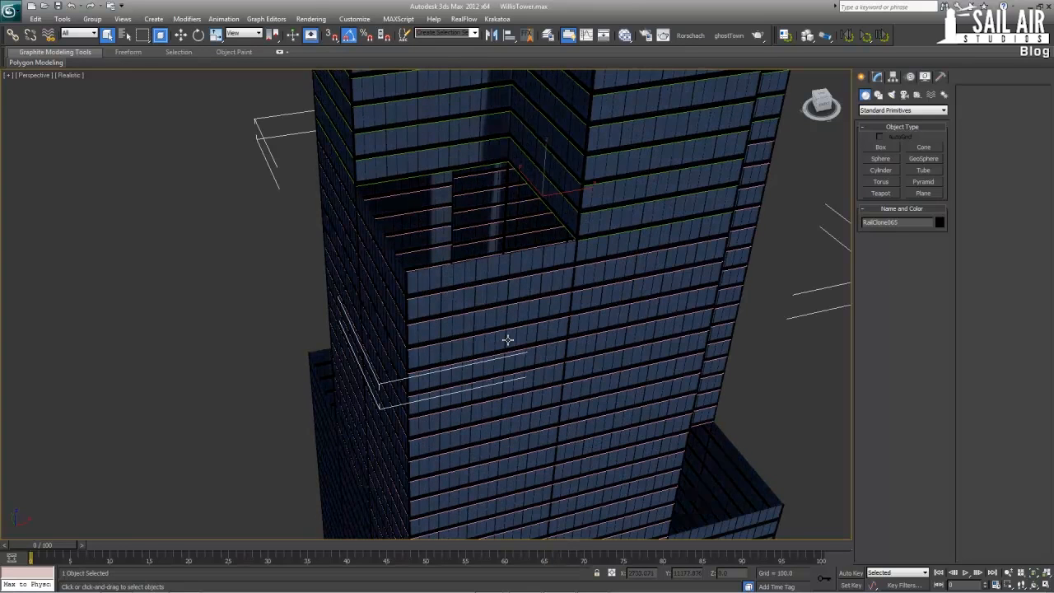
key(F4)
scroll(508, 339, up, 5)
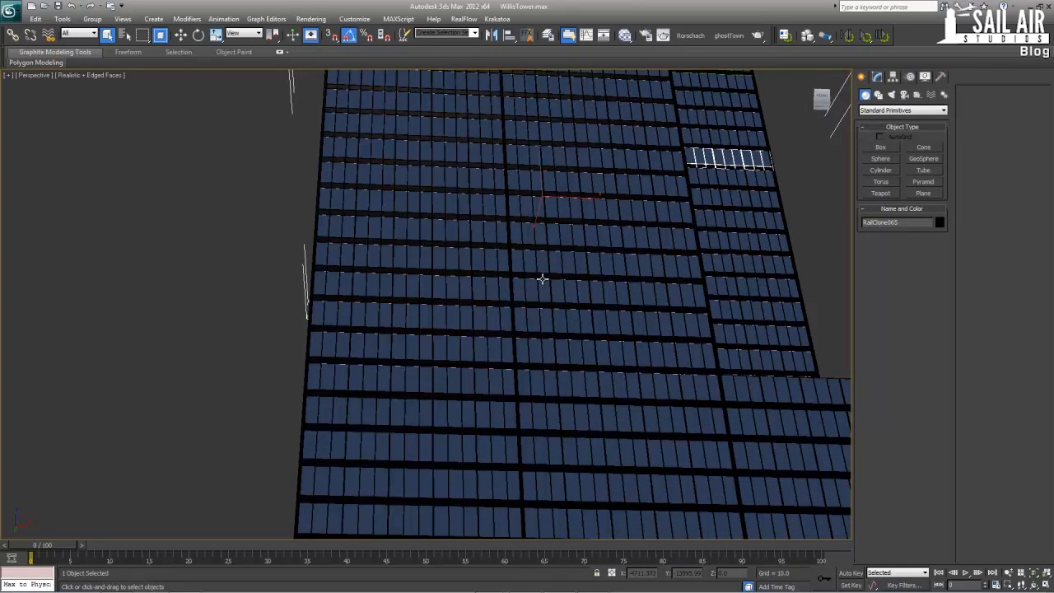
scroll(542, 279, down, 6)
alt+middle_drag(463, 277, 795, 301)
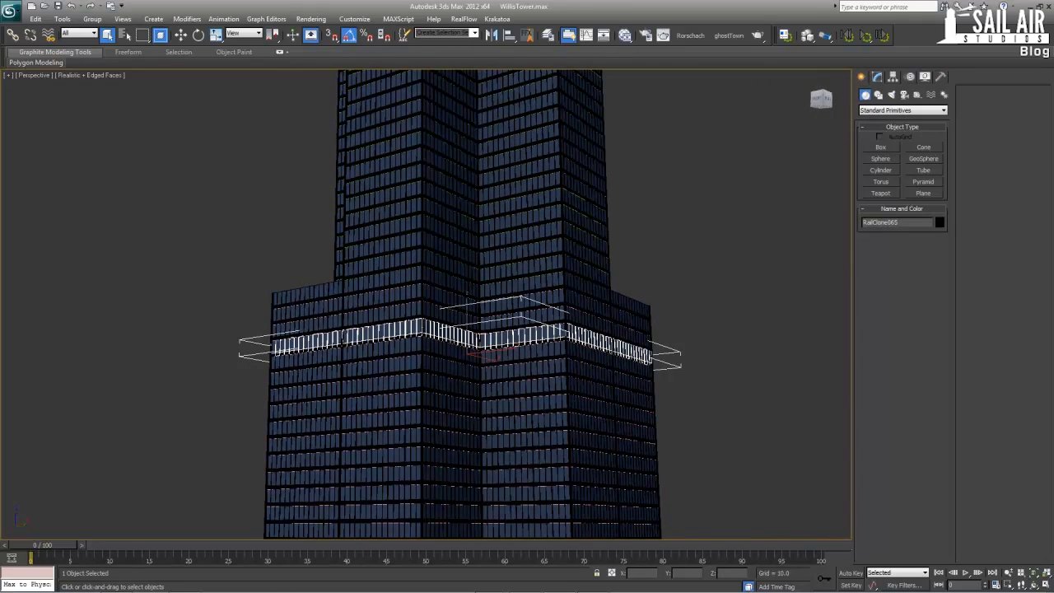
Place the Willis Tower reference photo beside the viewport and compare it with the model's middle setback section
drag(1052, 39, 991, 45)
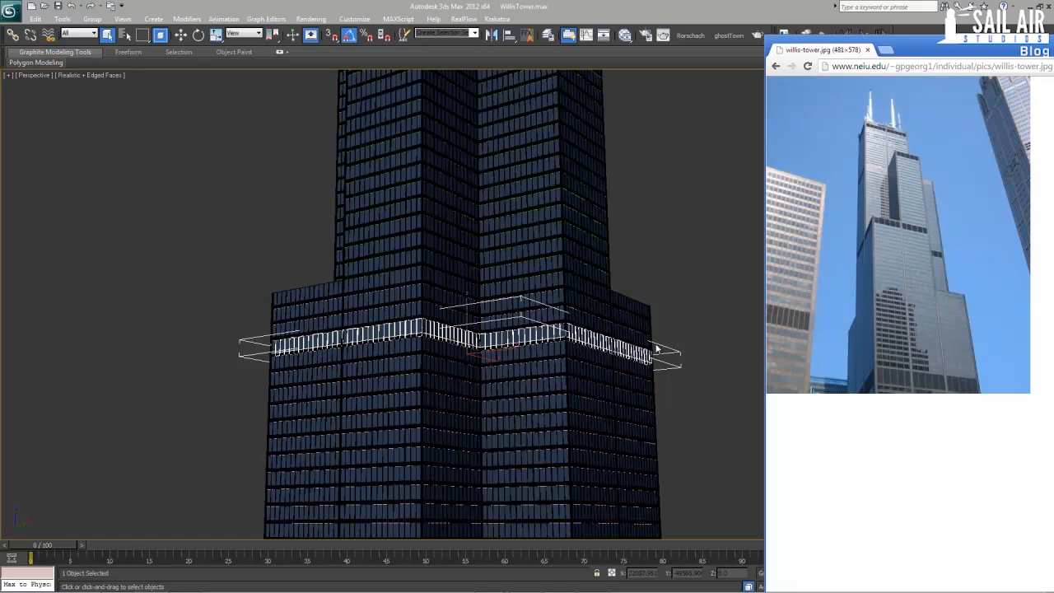
middle_drag(659, 344, 619, 322)
key(alt+Tab)
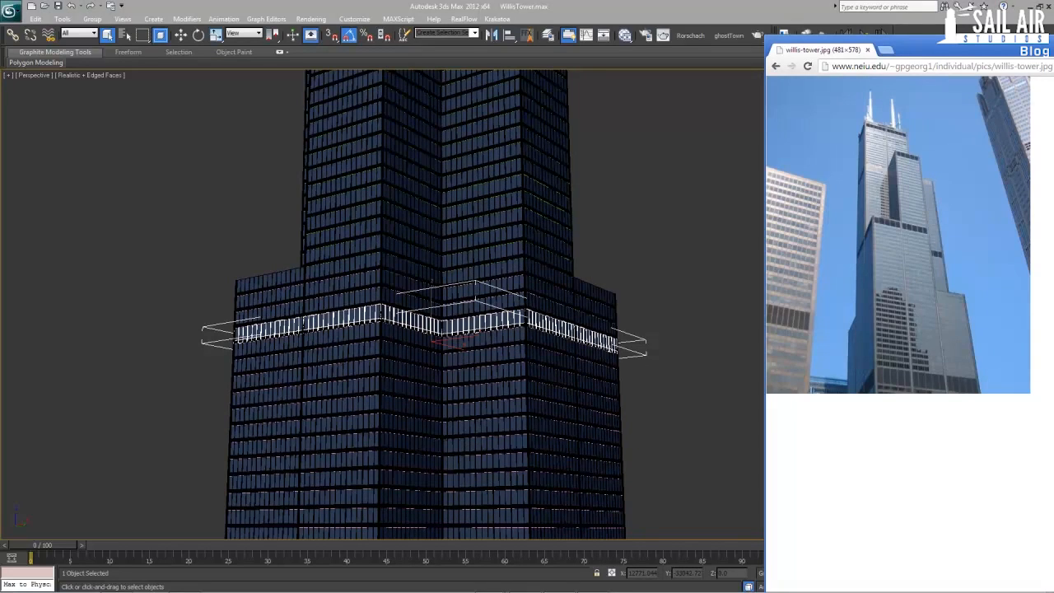
key(alt+Tab)
Save the tower scene, reset to an empty scene, and maximize the Perspective viewport
click(9, 11)
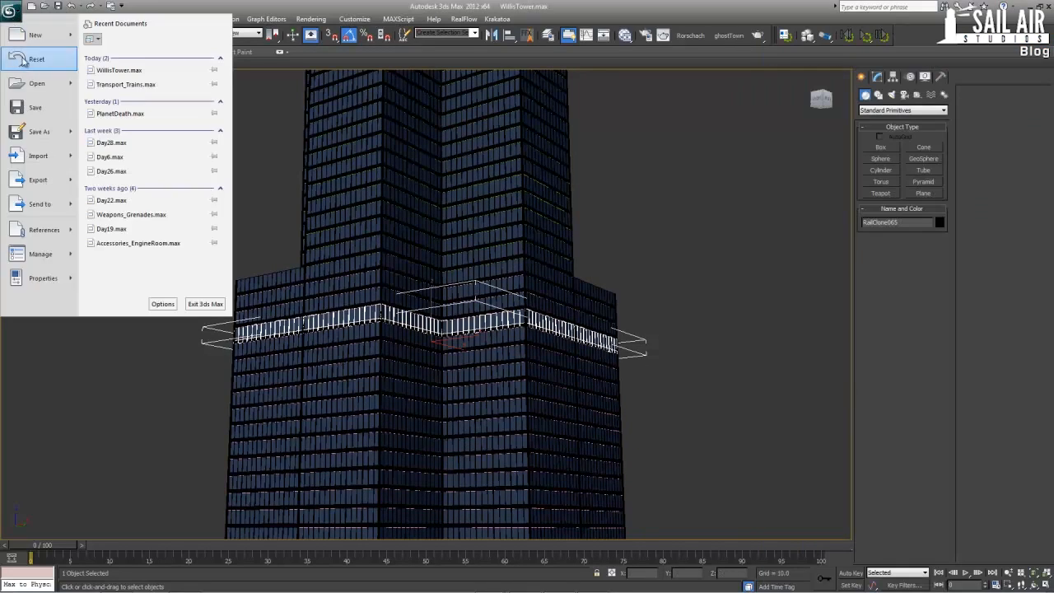
click(37, 83)
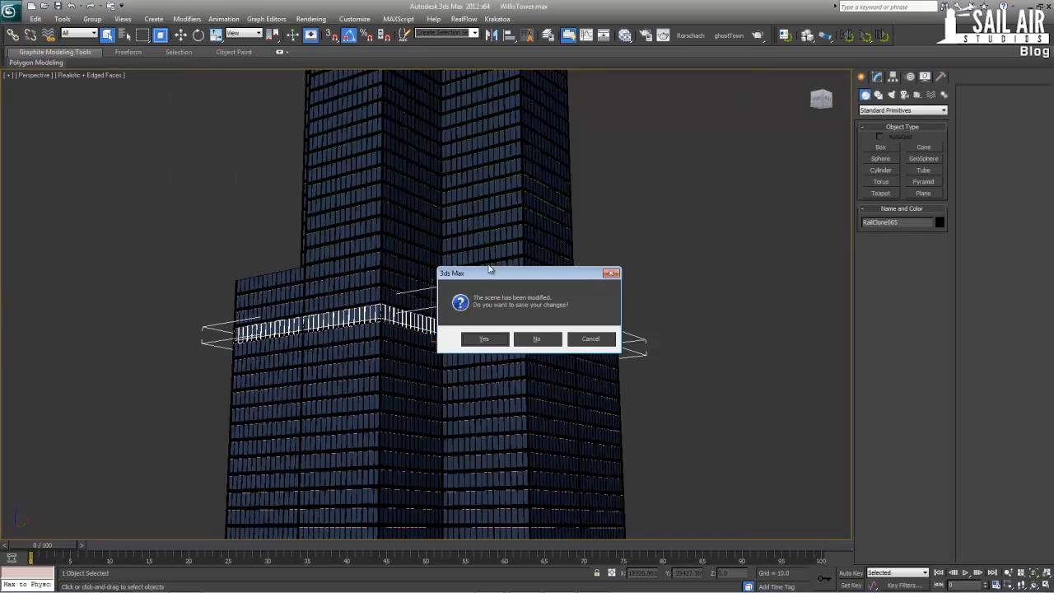
click(482, 344)
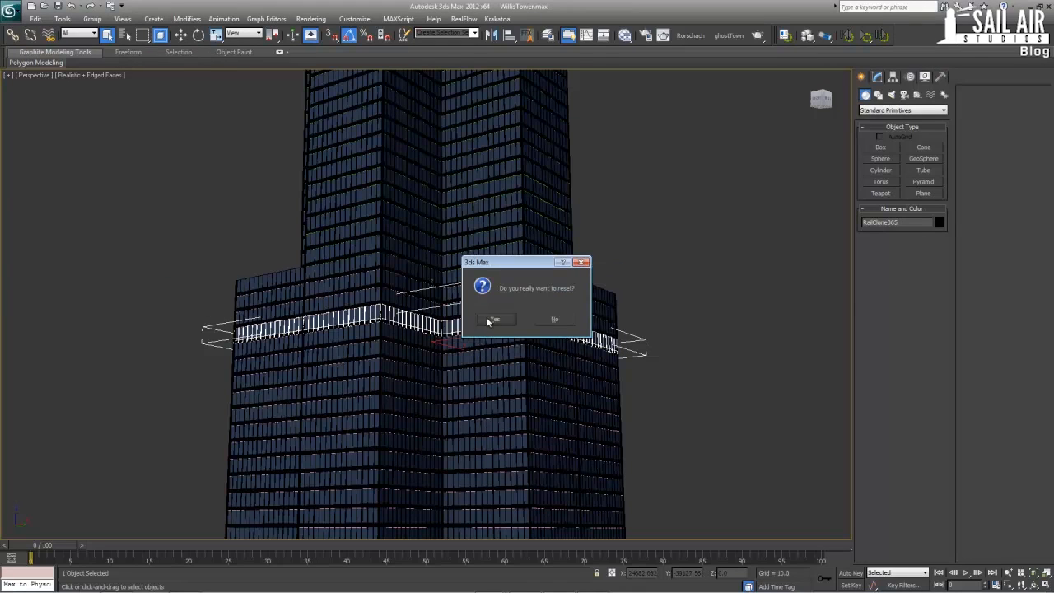
click(487, 319)
key(alt+w)
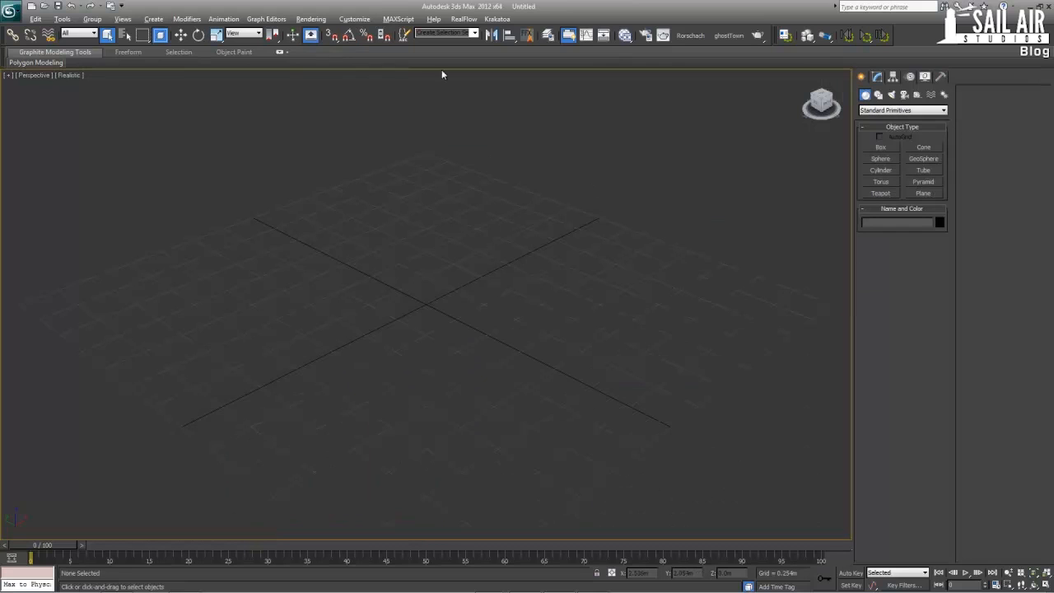
Check which production renderer is assigned in the Render Setup and close the dialog
click(321, 24)
click(313, 20)
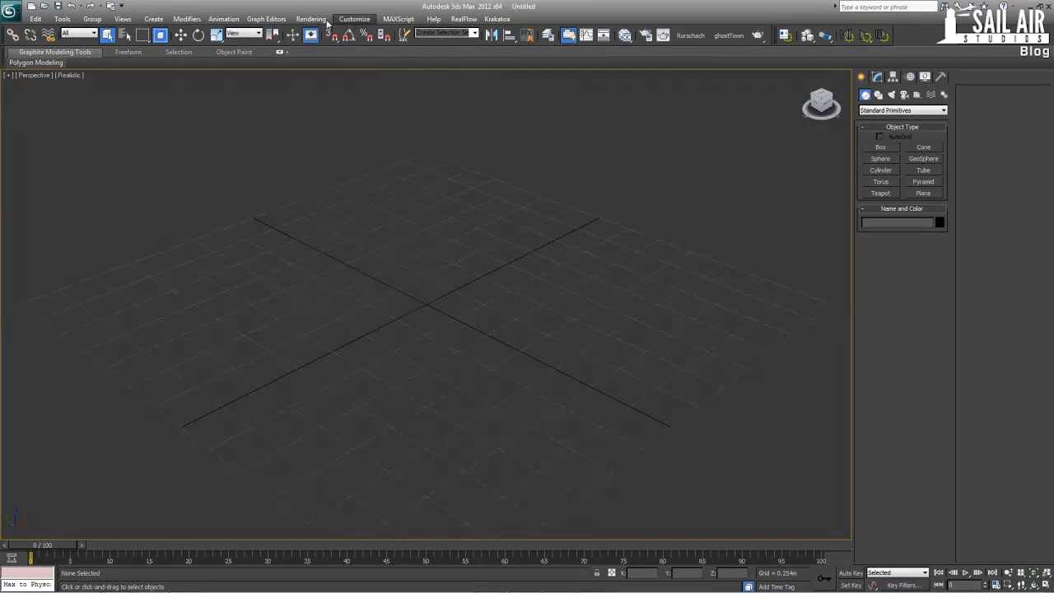
click(307, 18)
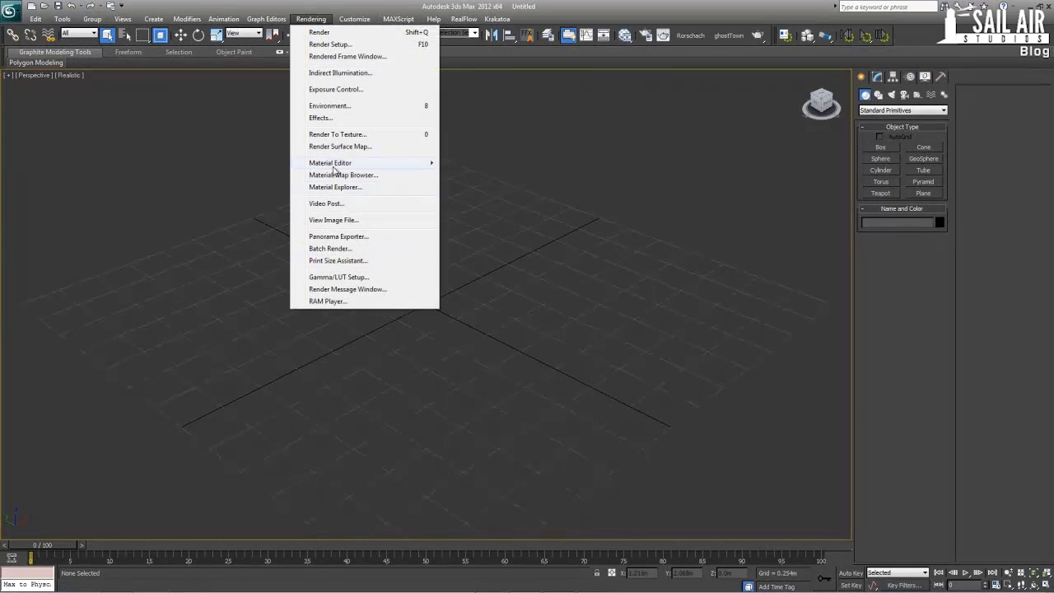
click(327, 44)
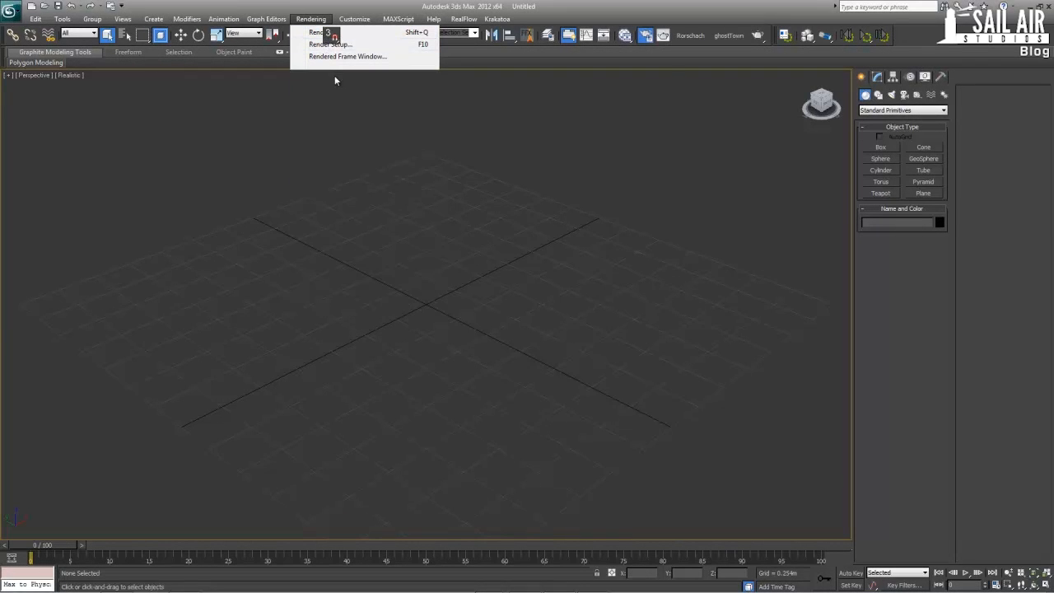
scroll(745, 392, down, 2)
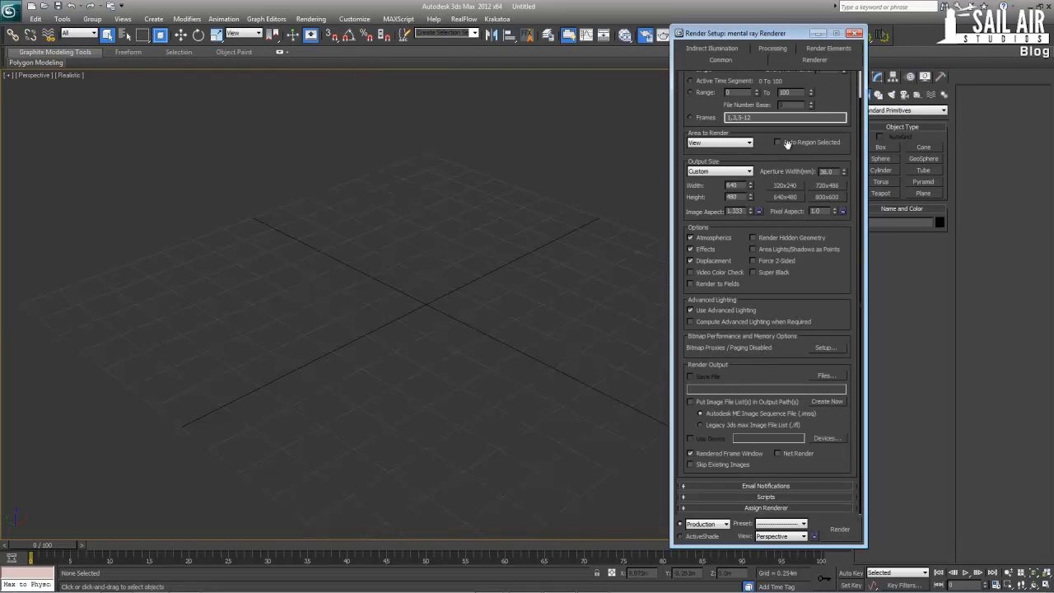
click(767, 508)
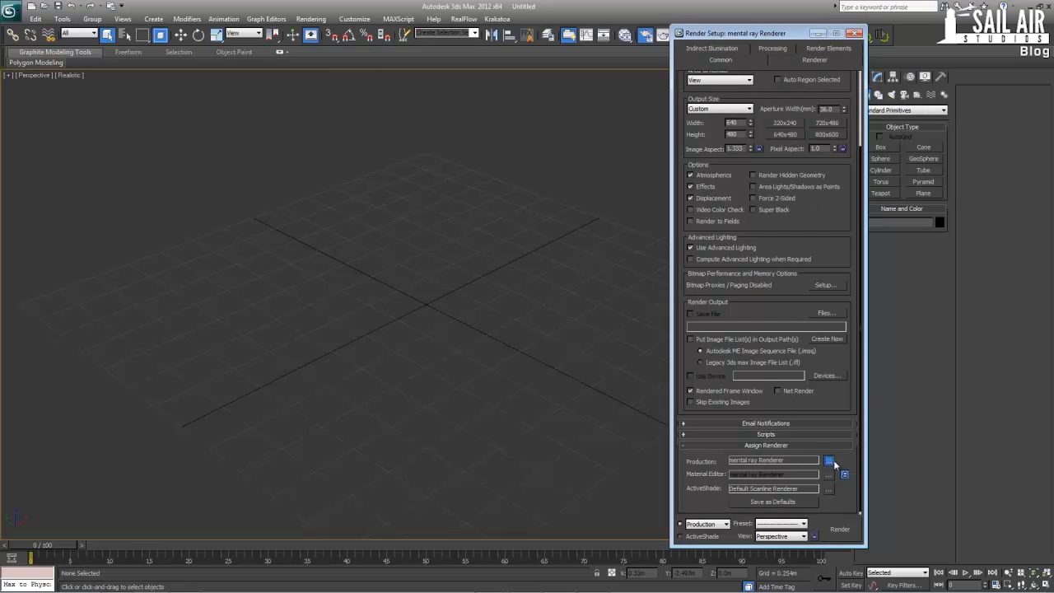
click(828, 460)
click(840, 207)
click(854, 34)
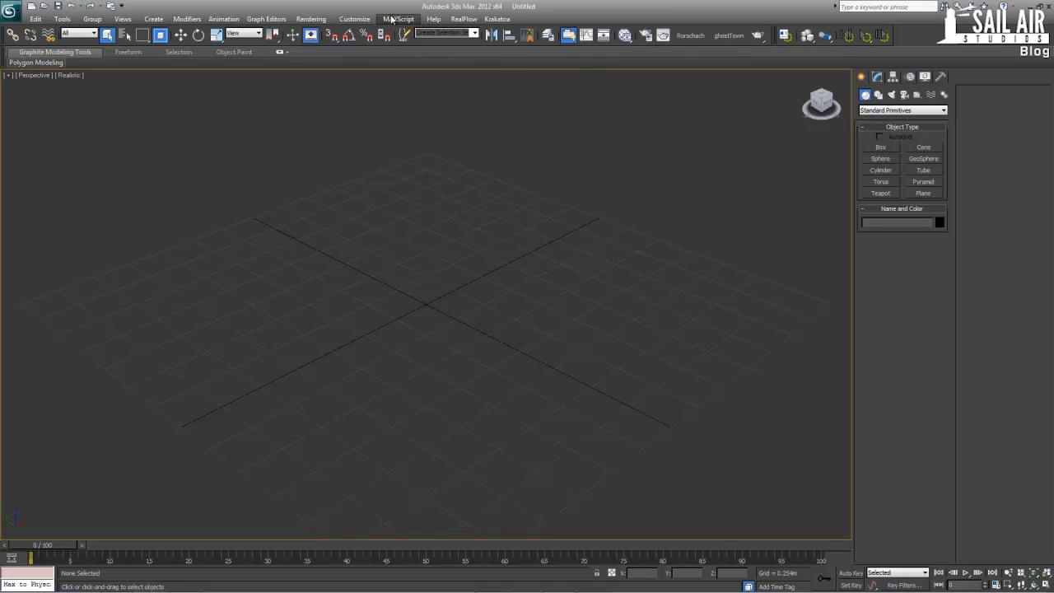
Set the scene's display units to US Standard with Decimal Inches
click(354, 18)
click(386, 165)
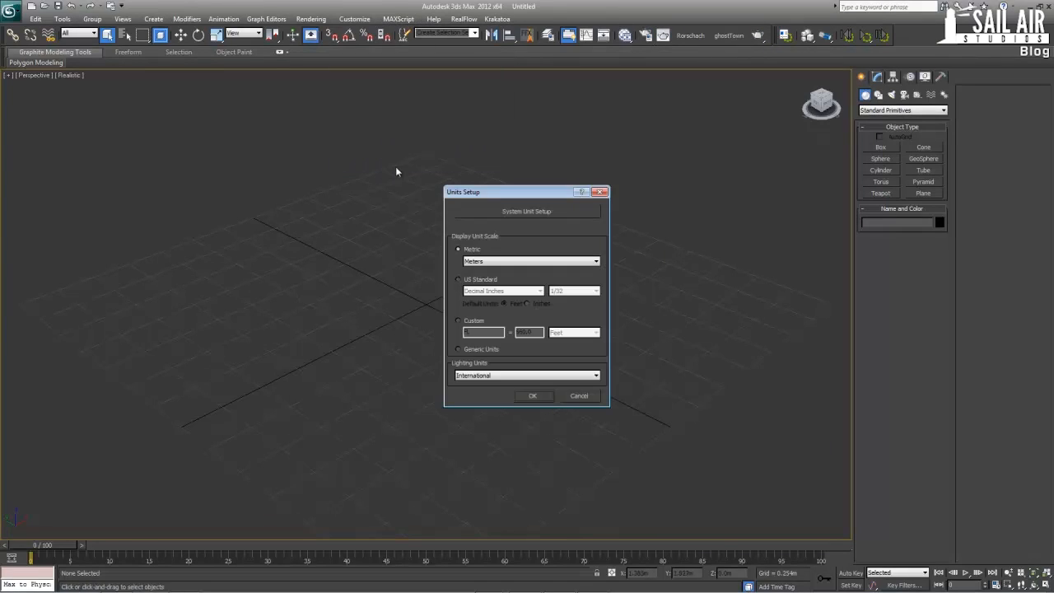
click(475, 280)
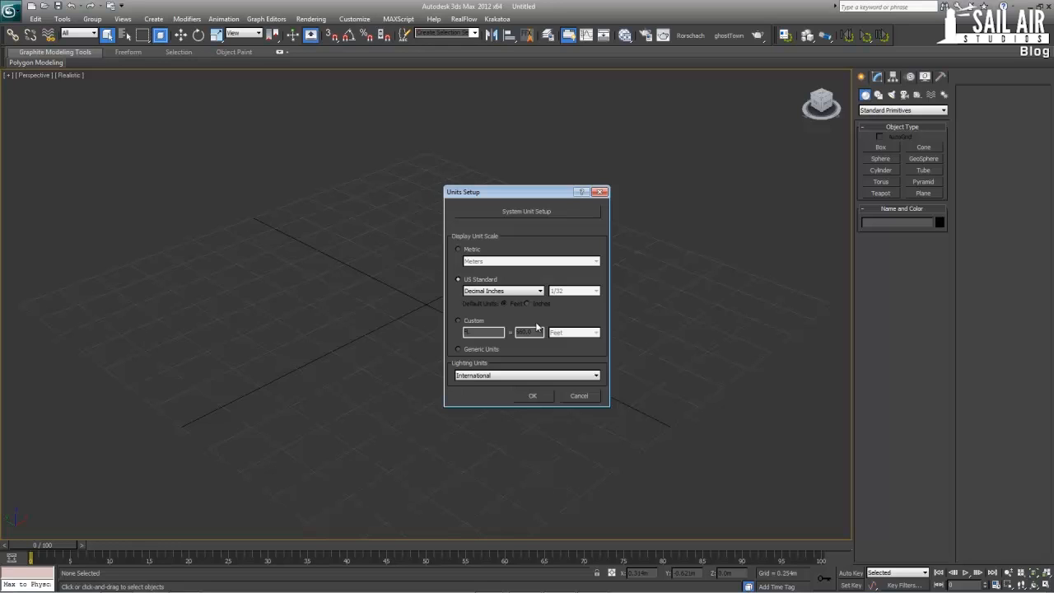
click(533, 396)
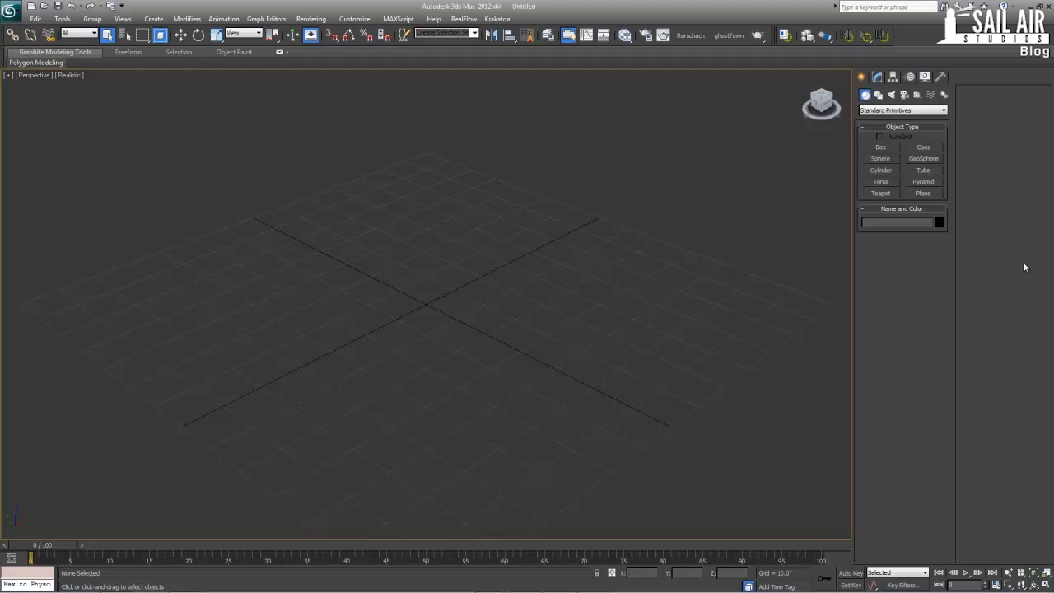
Switch to Chrome, open iToo Software's RailClone tutorials page in a new tab, and move the browser window further into view
mouse_move(498, 586)
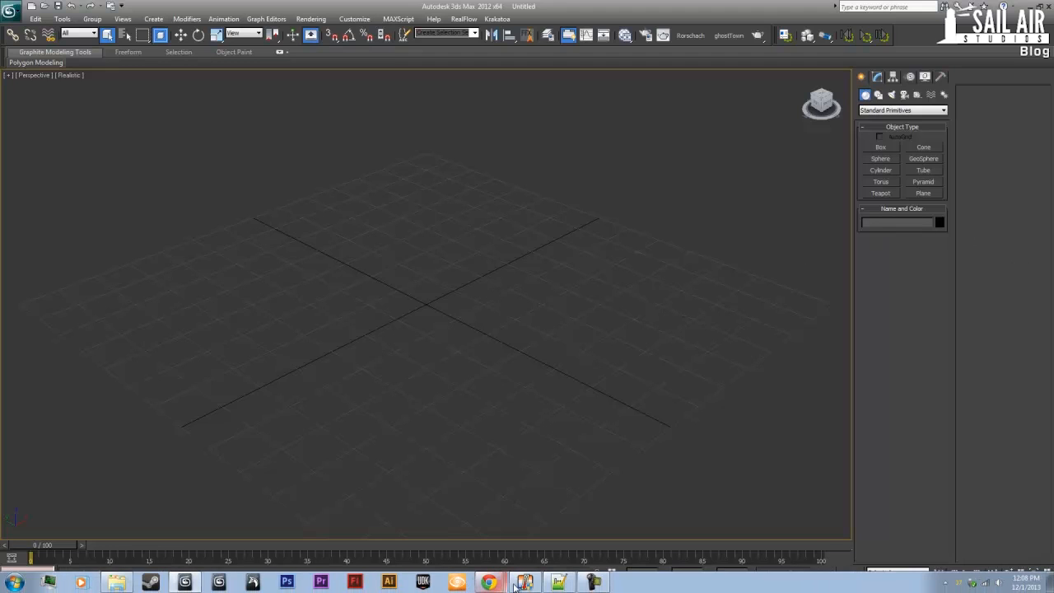
click(485, 563)
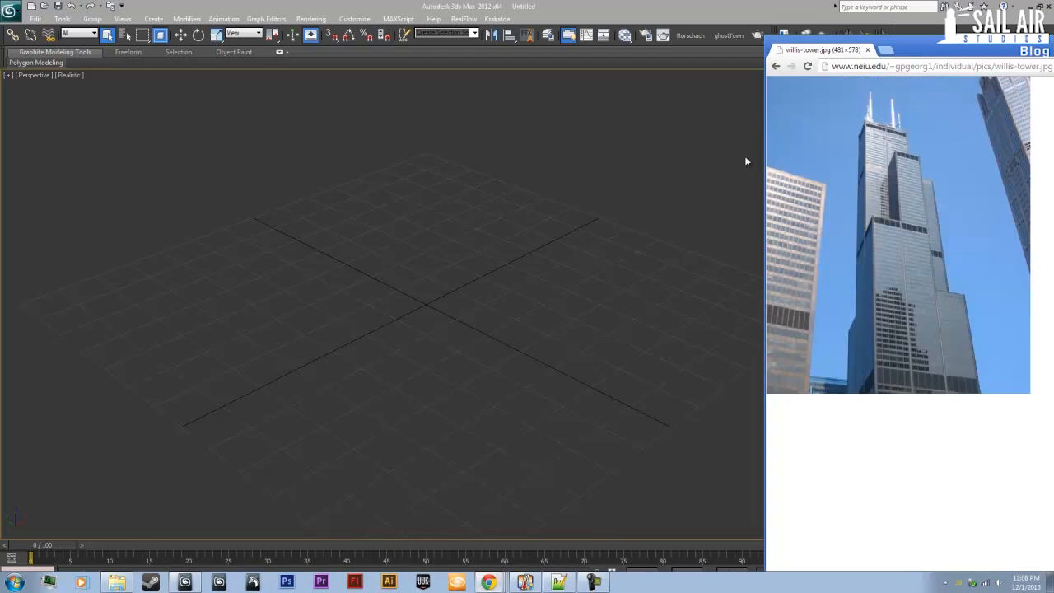
click(885, 52)
text(itoosoft.com)
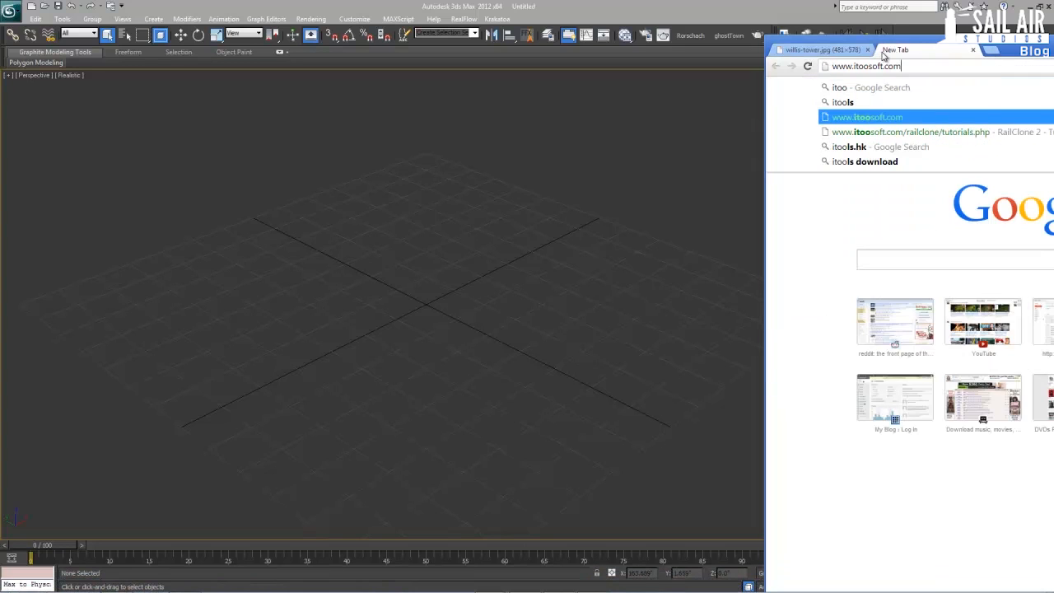
key(Down)
key(Return)
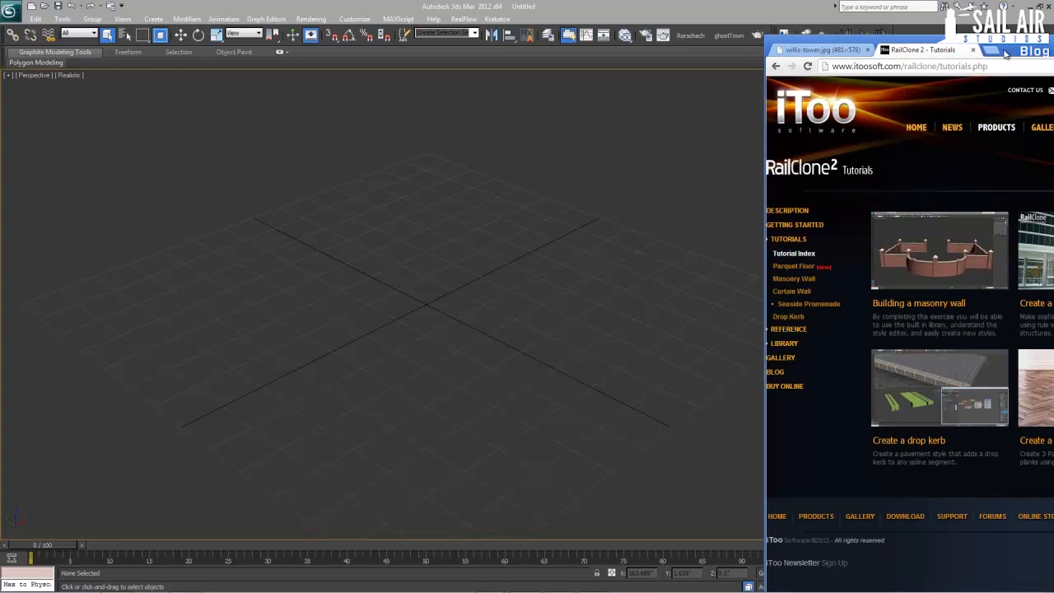
drag(1008, 51, 729, 45)
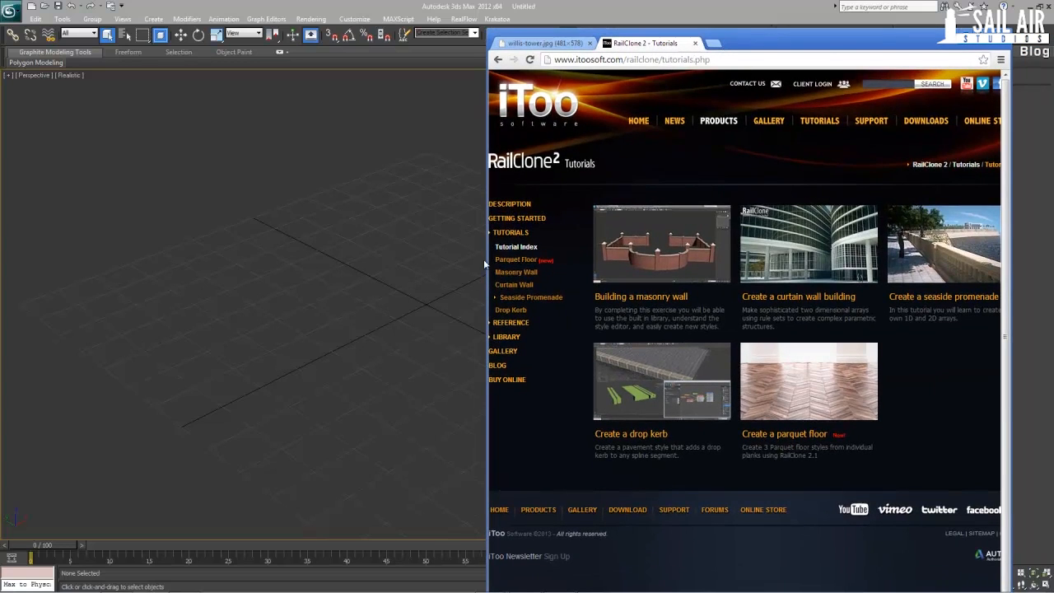
Open the RailClone 2 product page, examine its feature overview, and return to 3ds Max
click(717, 123)
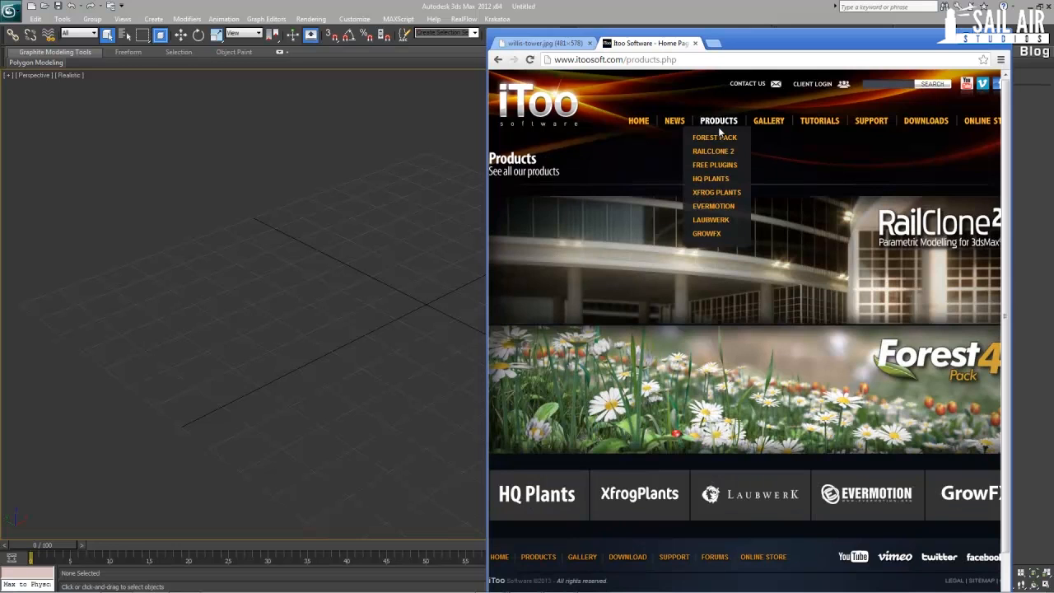
click(713, 150)
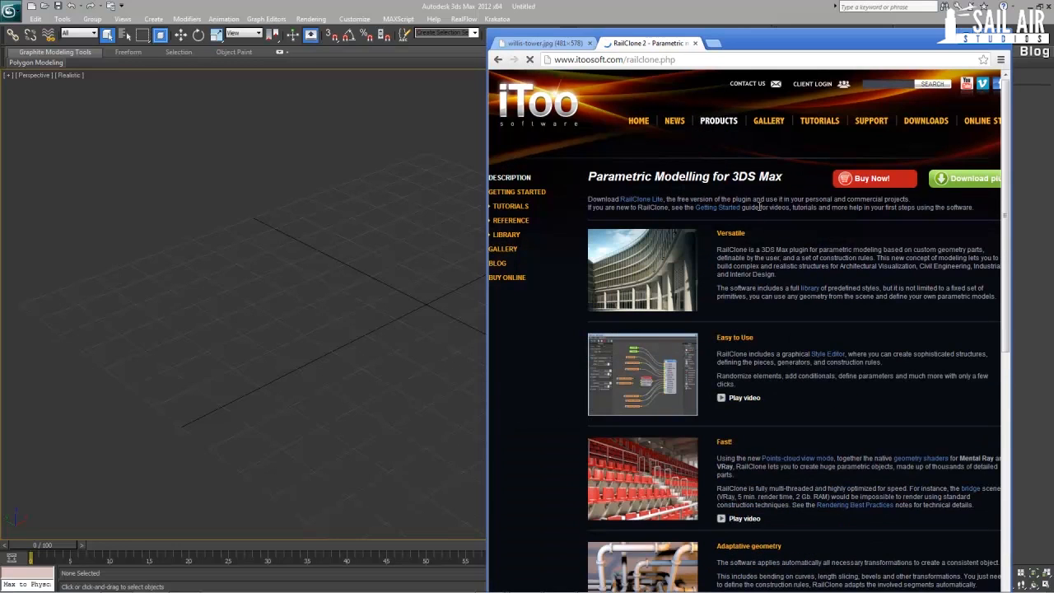
scroll(665, 267, down, 1)
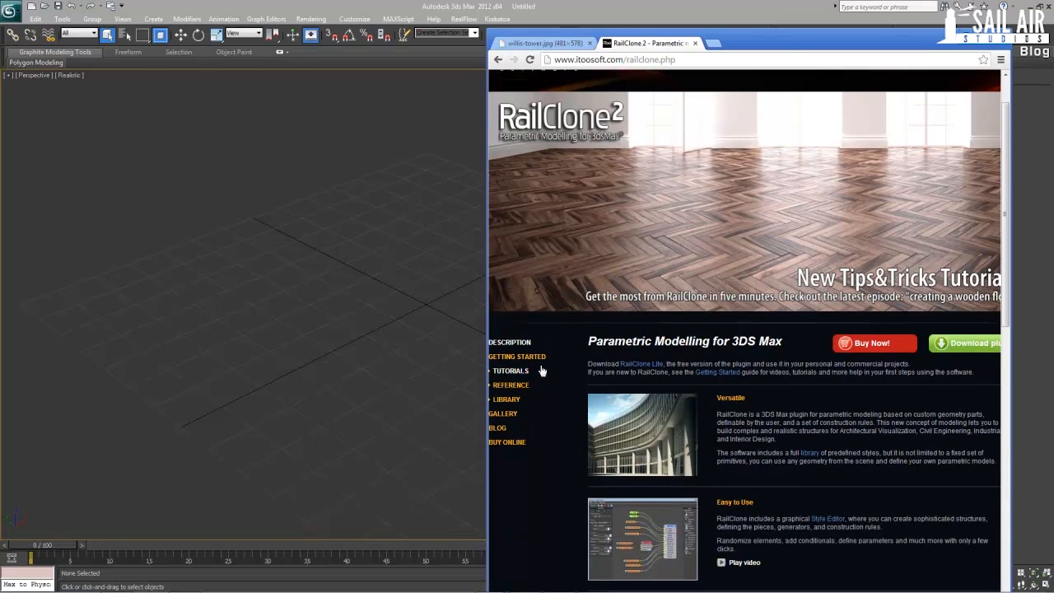
middle_drag(771, 346, 780, 367)
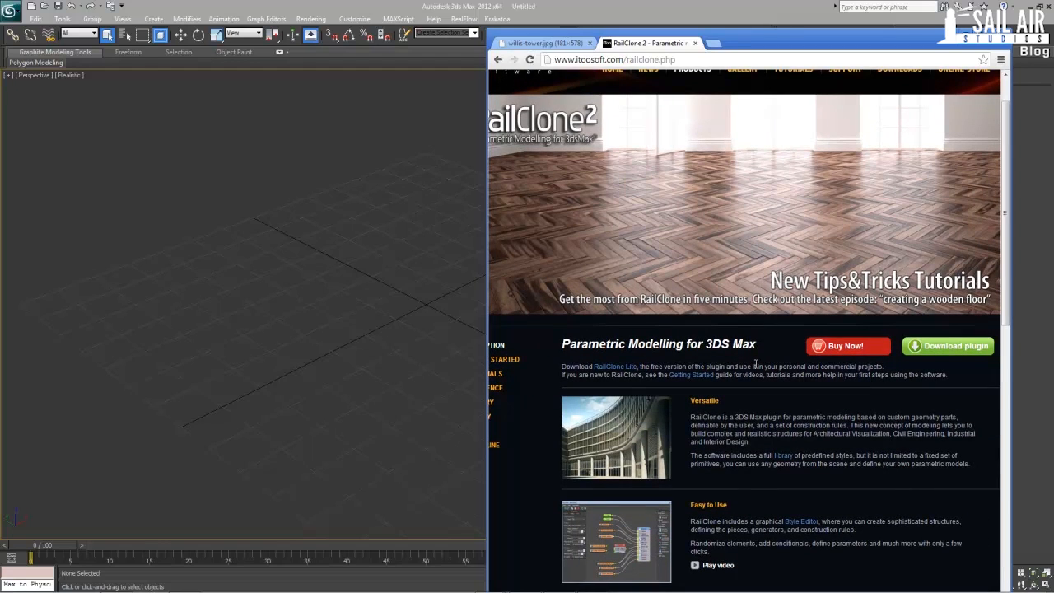
scroll(754, 365, down, 3)
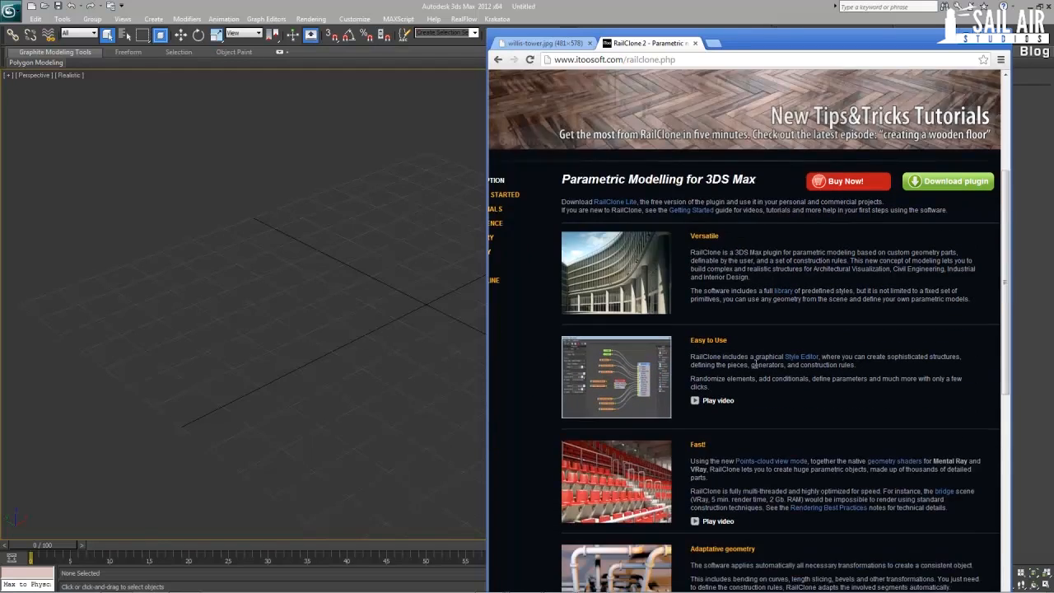
scroll(753, 363, down, 1)
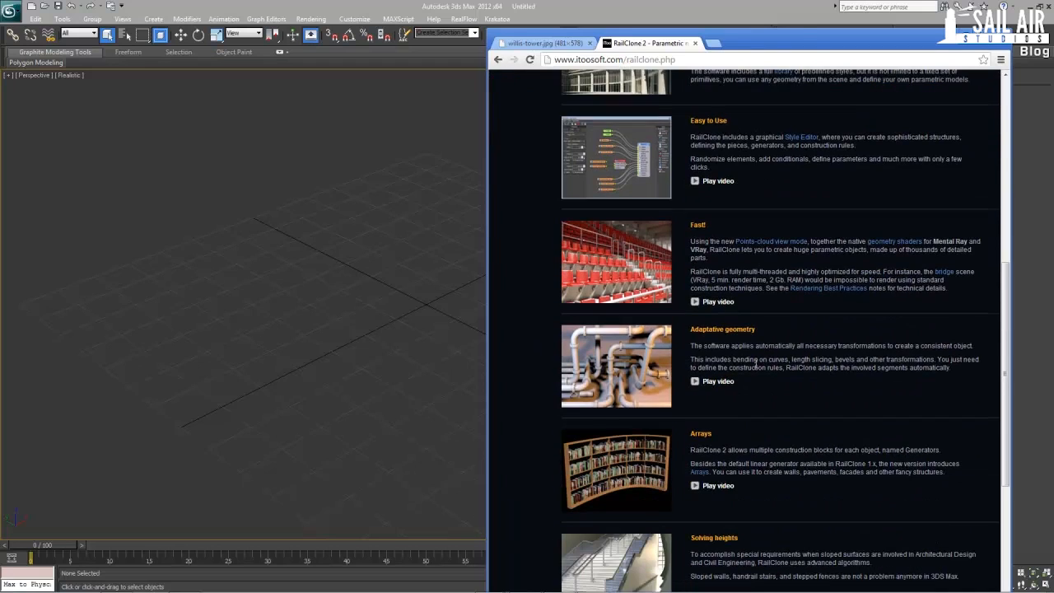
scroll(749, 366, down, 1)
scroll(741, 375, down, 1)
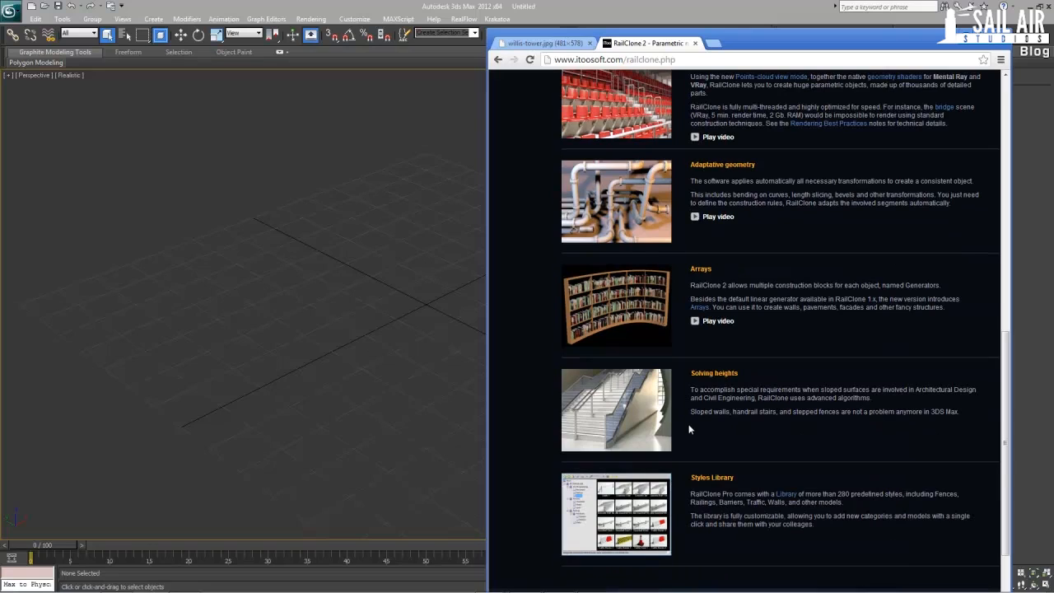
scroll(690, 429, up, 5)
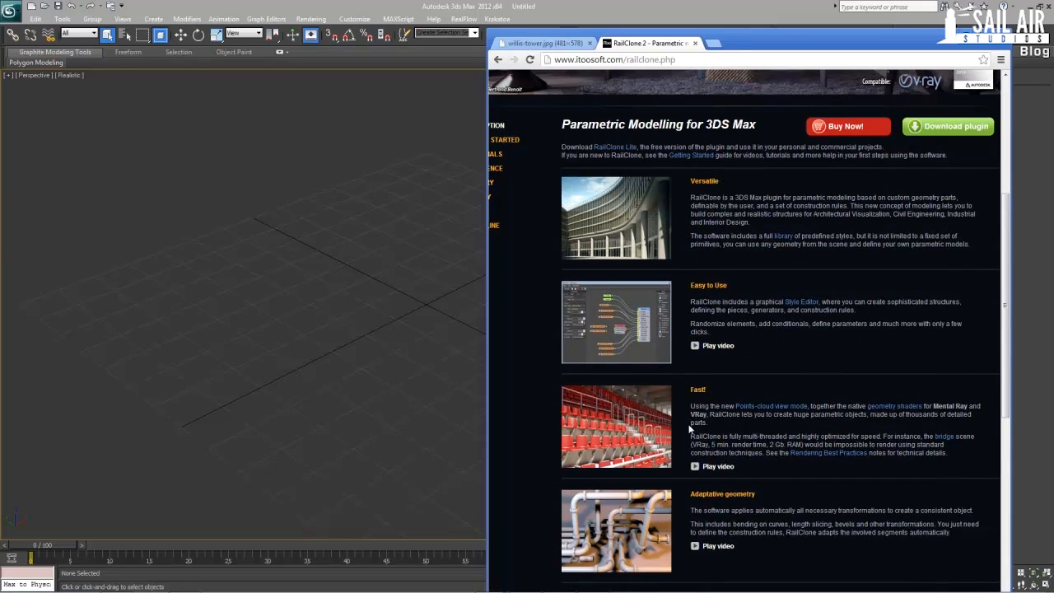
scroll(690, 429, up, 1)
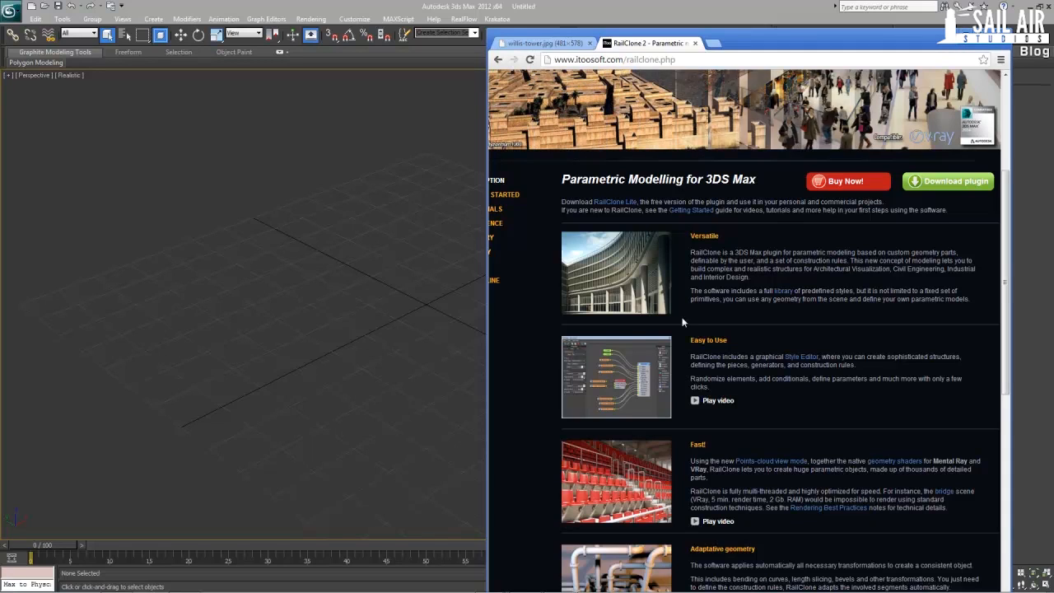
click(966, 36)
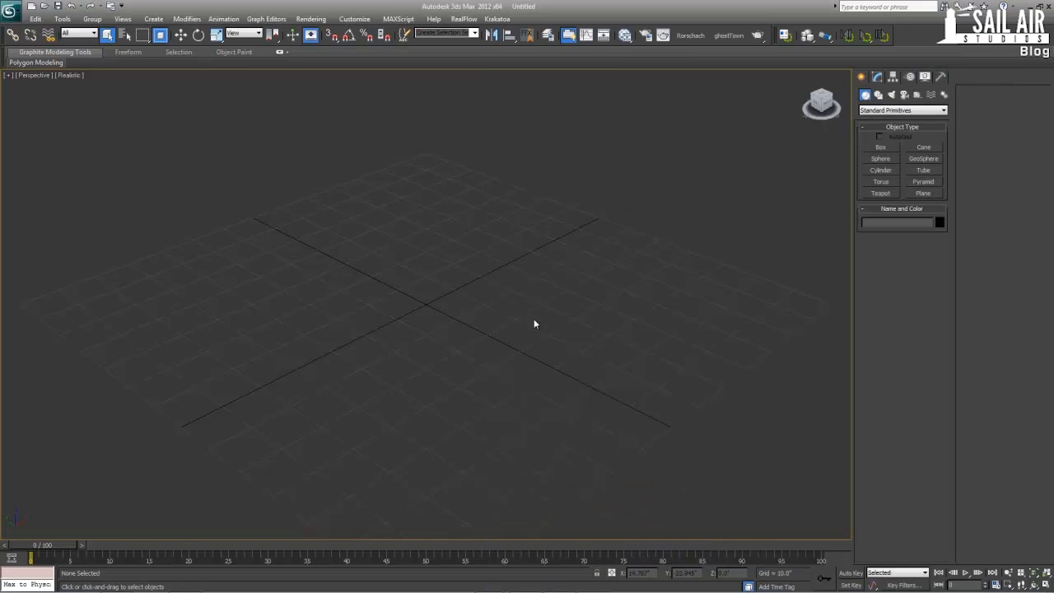
middle_drag(533, 324, 546, 294)
middle_drag(533, 282, 538, 278)
click(884, 110)
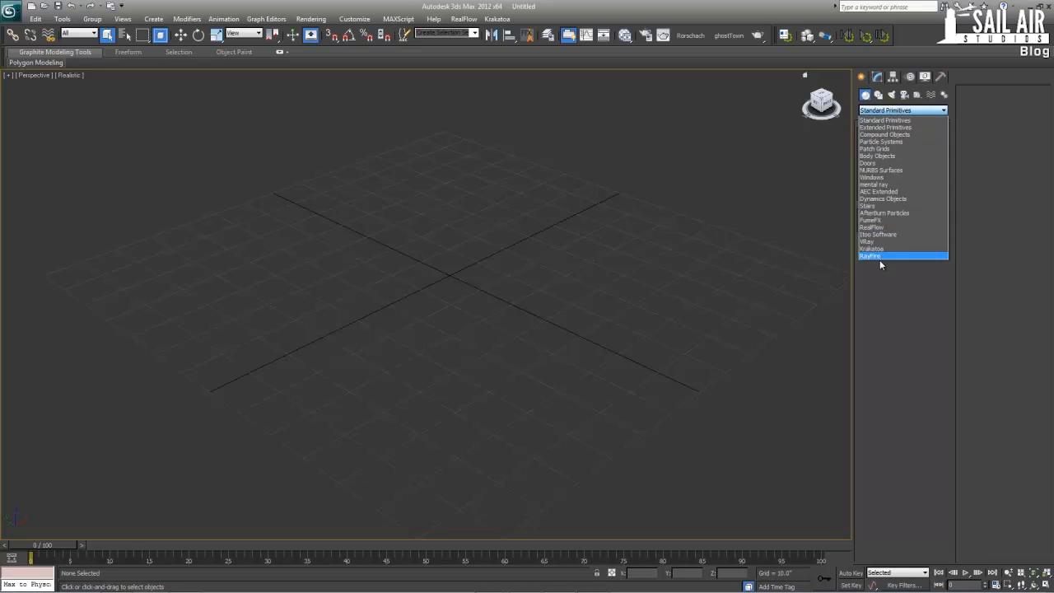
click(993, 124)
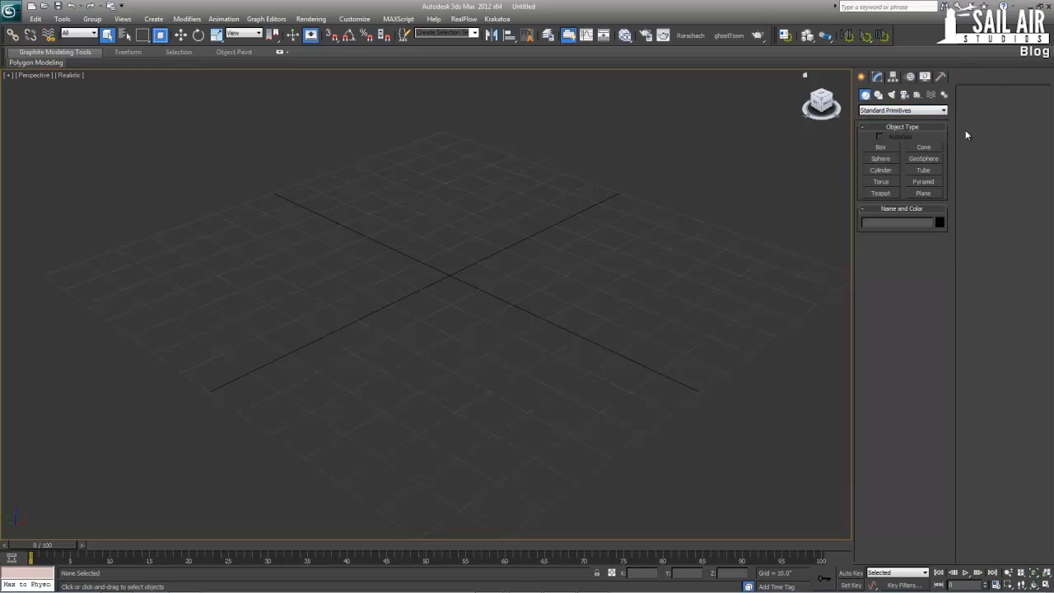
Start the Box tool and consult the Willis Tower reference photo in Chrome before returning to the 3ds Max viewport
click(882, 147)
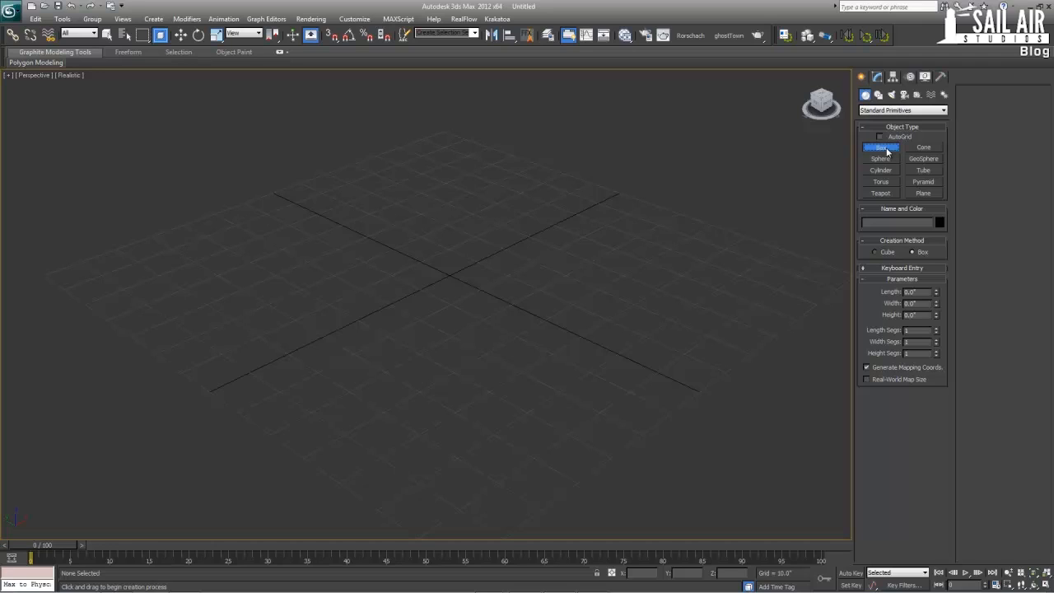
alt+middle_drag(668, 266, 650, 292)
click(492, 581)
click(482, 556)
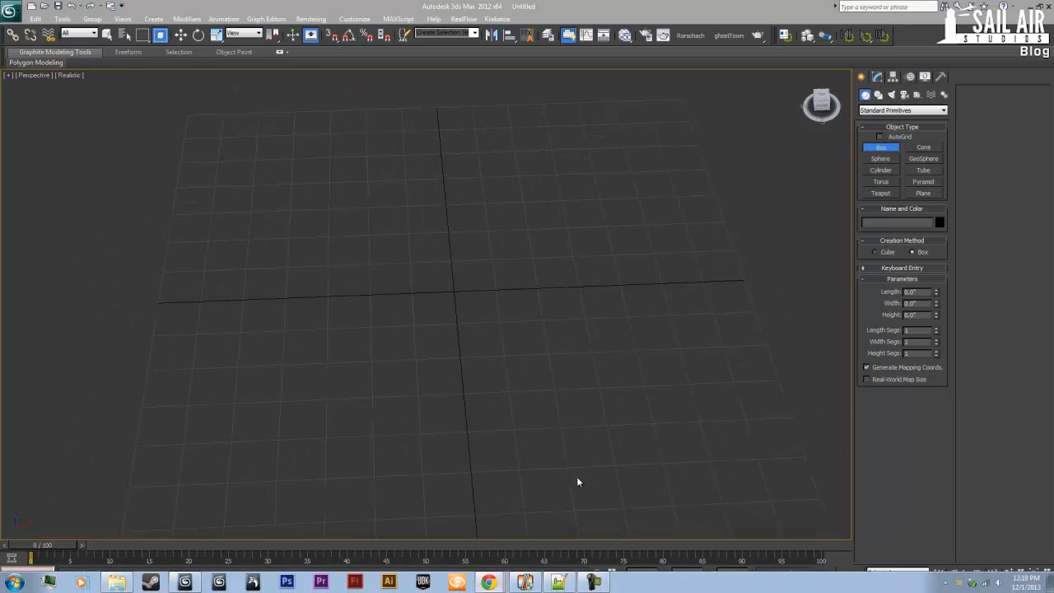
click(563, 43)
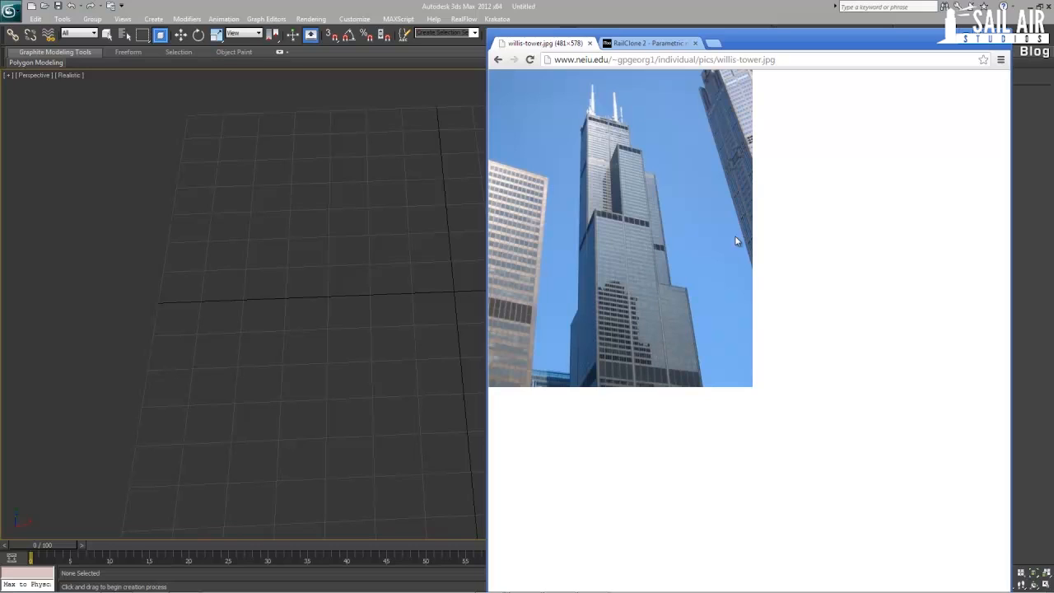
click(602, 5)
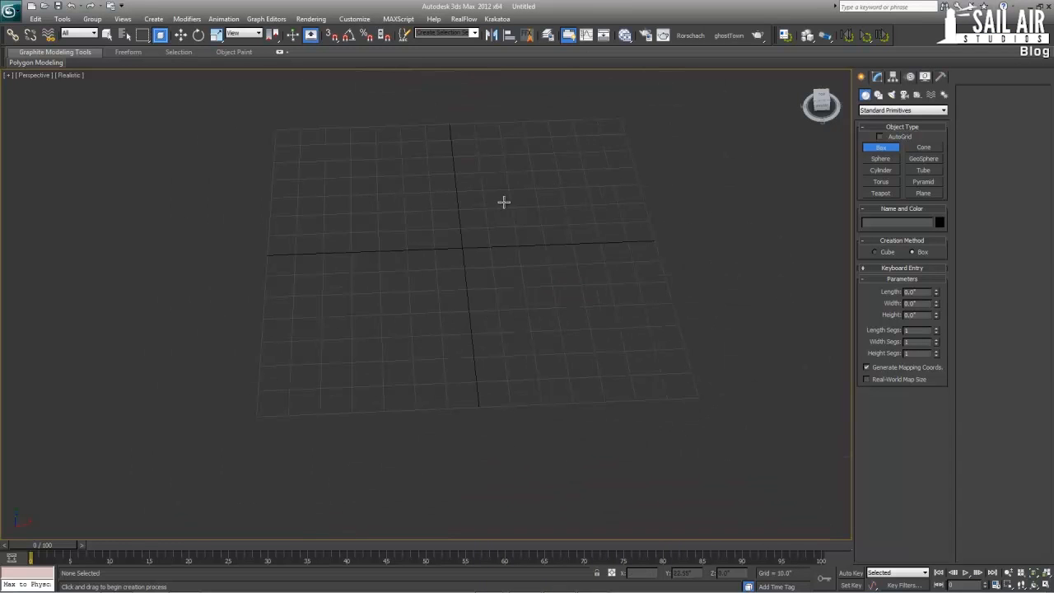
Draw a box about 50 by 40 by 30 inches around the grid's centre with 3D snapping on
middle_drag(504, 202, 497, 240)
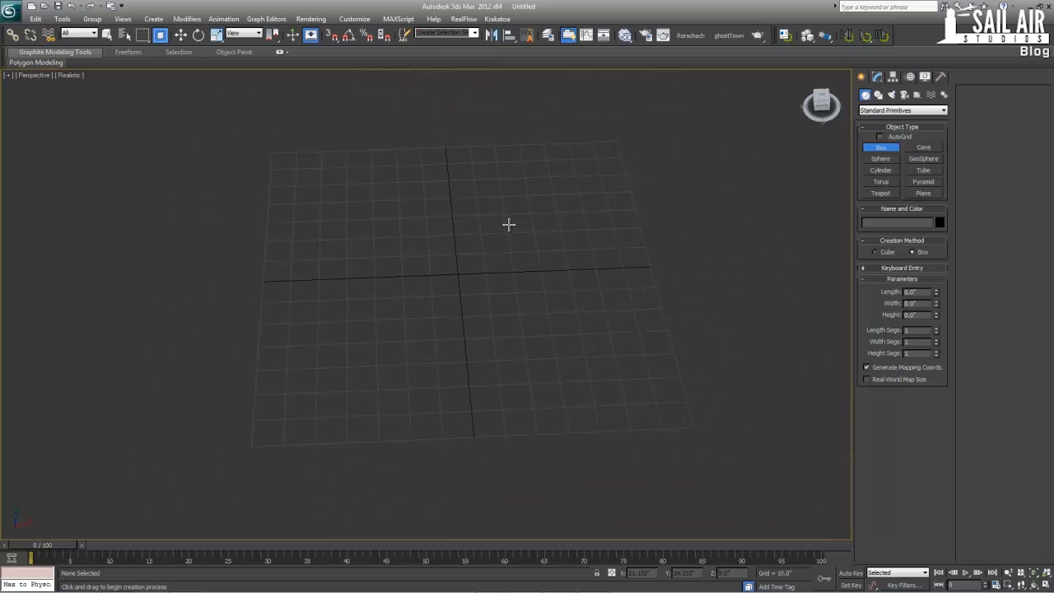
drag(493, 239, 405, 338)
click(436, 248)
right_click(437, 247)
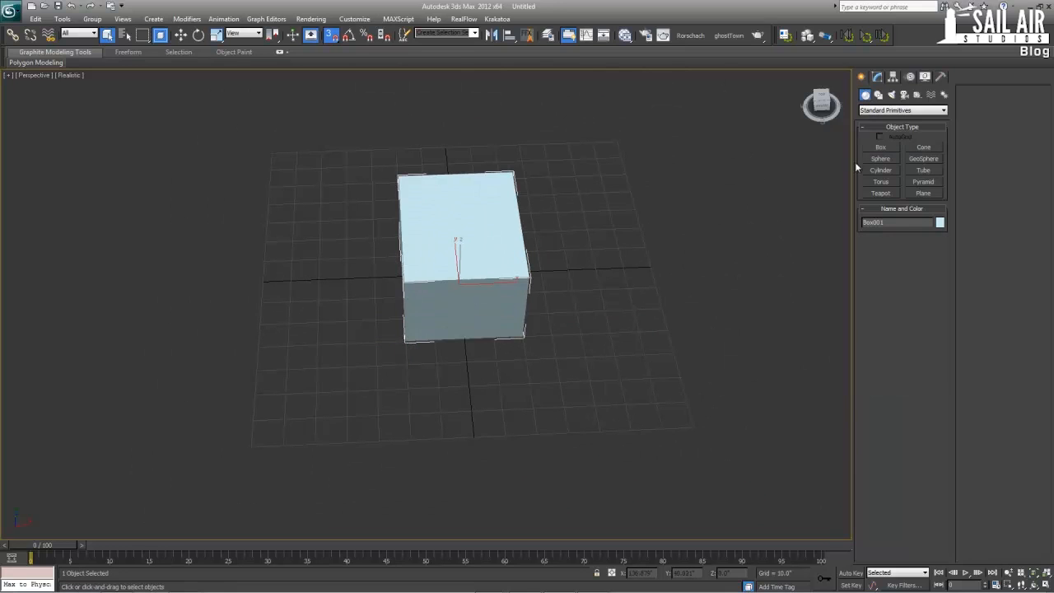
Set the box's length and width to 900 inches each
click(875, 77)
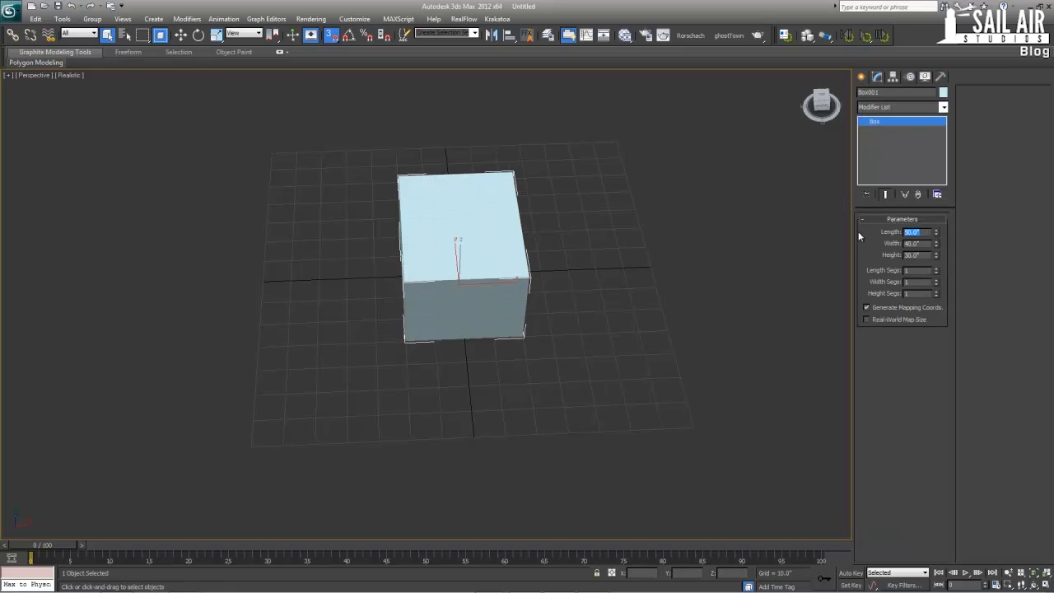
text(900)
key(Tab)
text(9)
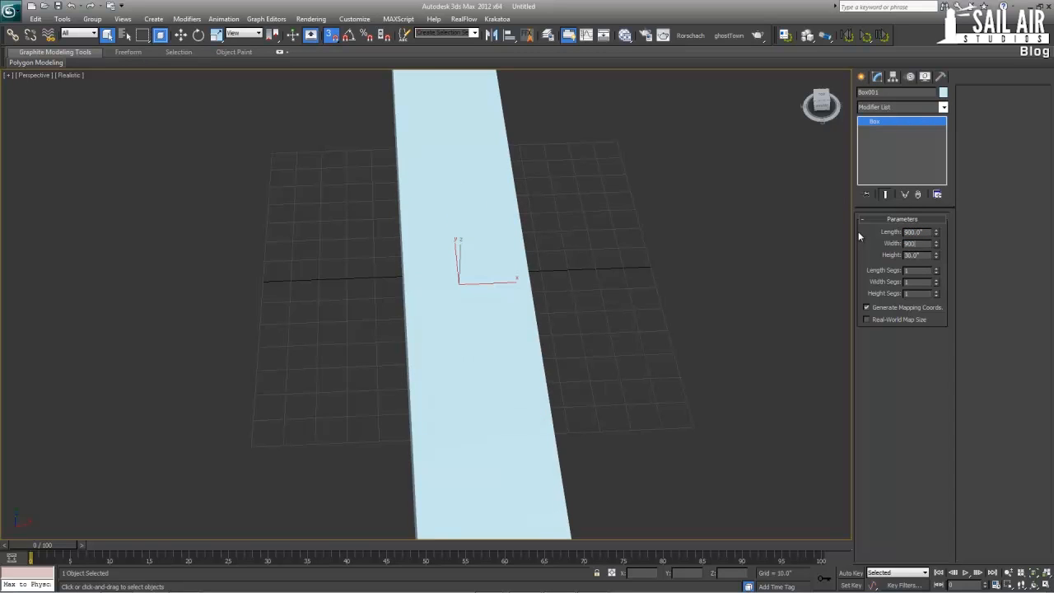
key(Return)
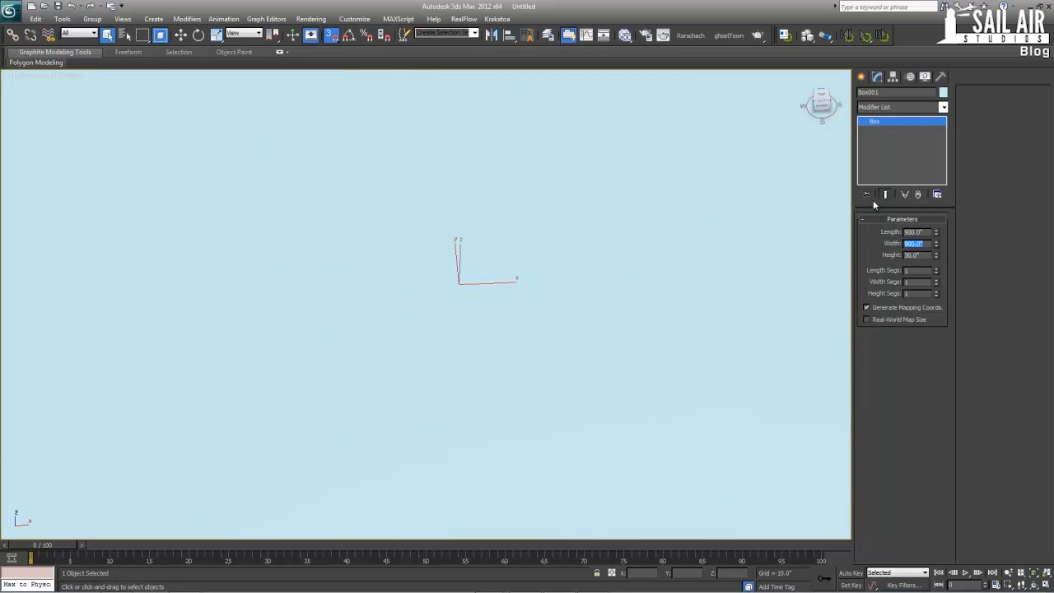
In a full-size Top view, move only the 900-inch box's pivot to its lower-left corner using Affect Pivot Only
scroll(651, 238, down, 6)
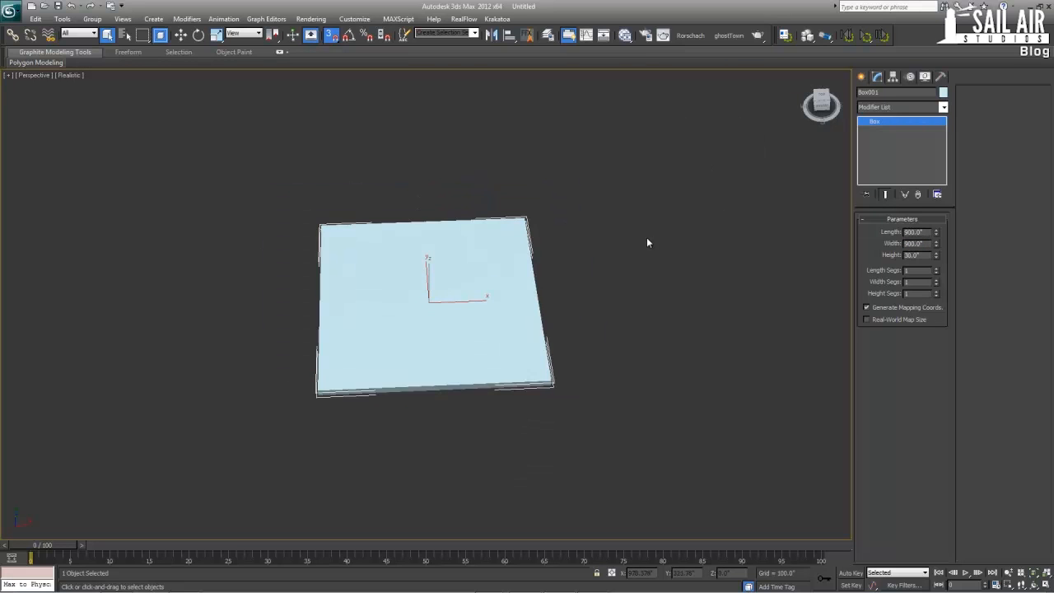
alt+middle_drag(612, 246, 609, 246)
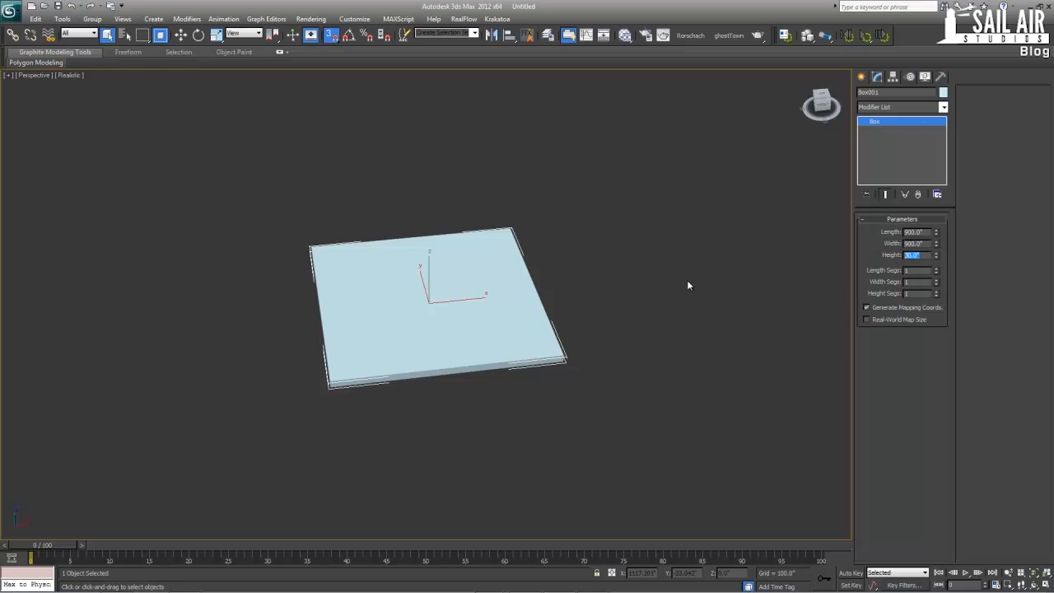
scroll(686, 279, down, 5)
alt+middle_drag(601, 285, 437, 285)
key(w)
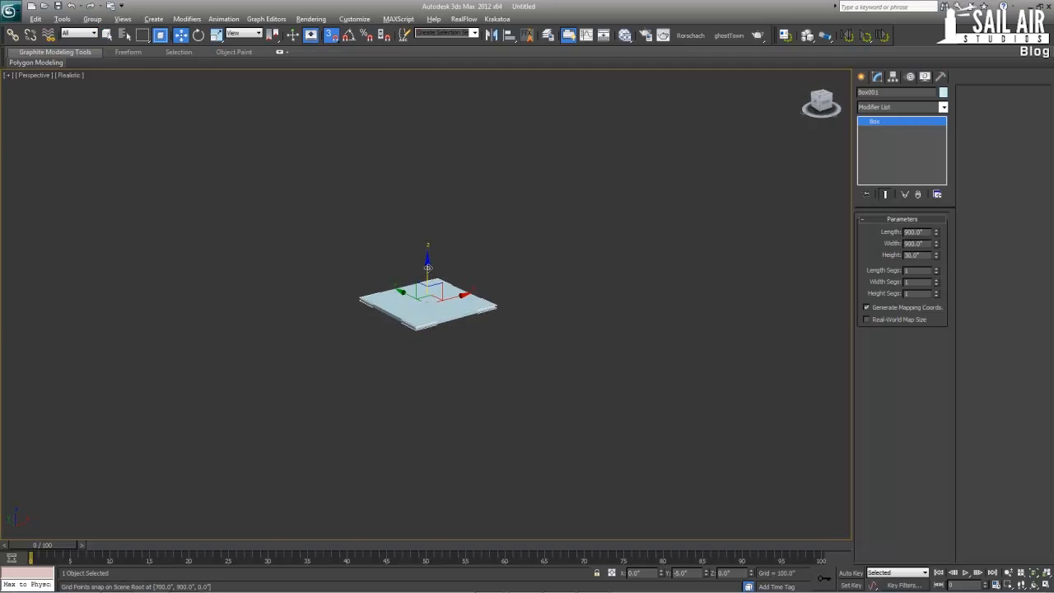
key(alt+w)
scroll(322, 214, down, 2)
key(alt+w)
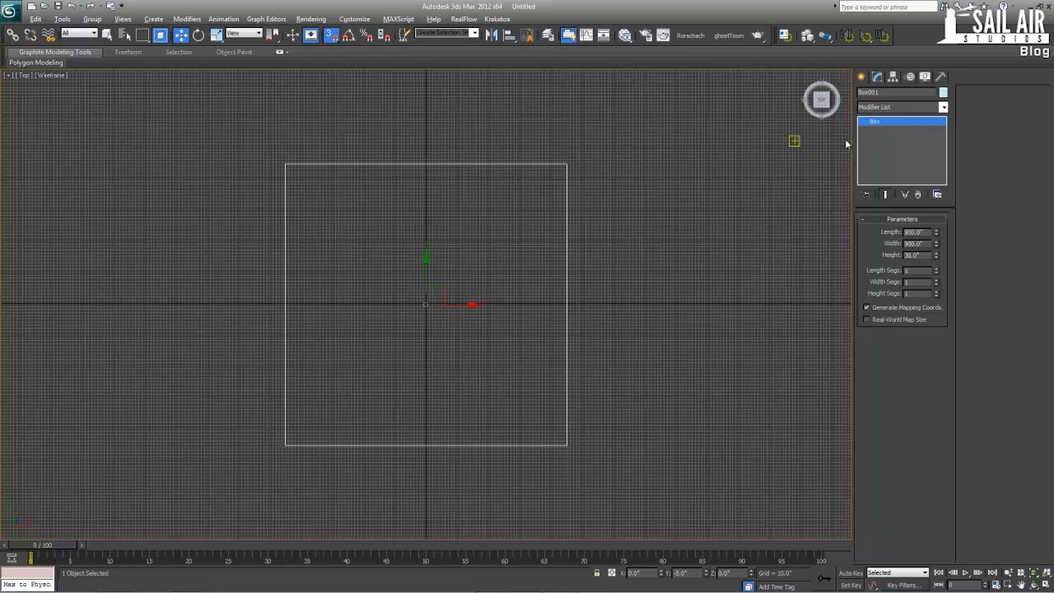
click(893, 77)
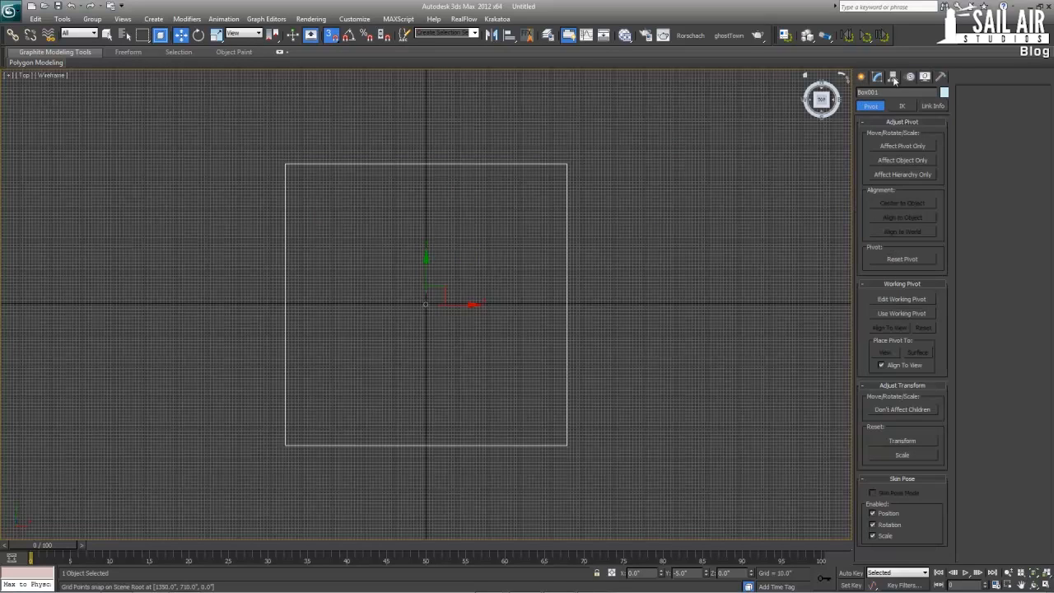
click(907, 146)
mouse_move(461, 306)
mouse_down()
mouse_move(419, 333)
mouse_move(320, 446)
mouse_move(568, 446)
mouse_up()
click(914, 145)
Clone the box along X with two copies, each snapped edge to edge, forming a row of three
click(554, 306)
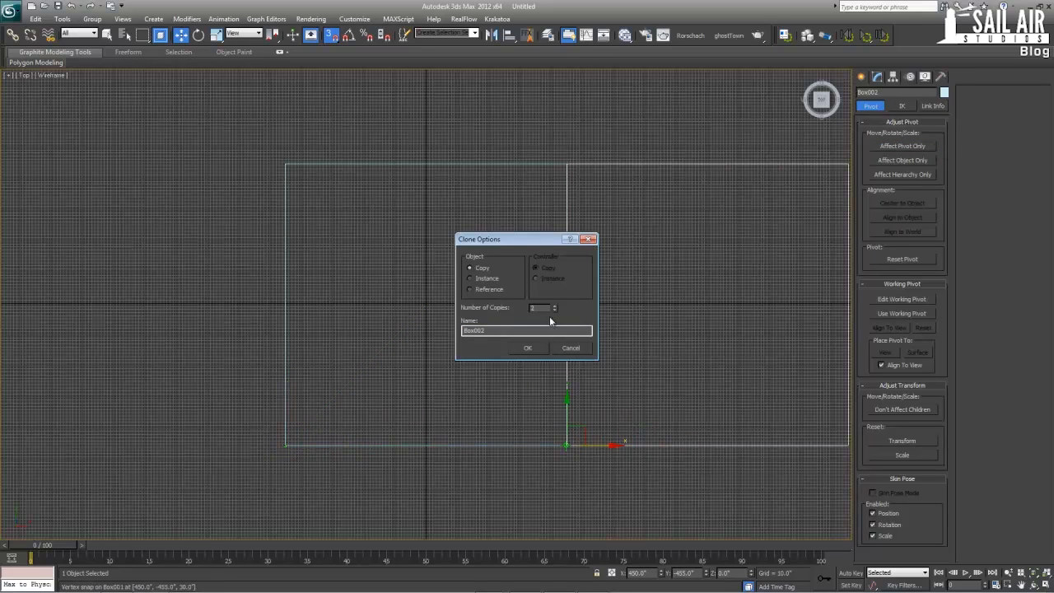
click(527, 348)
scroll(422, 331, down, 3)
drag(848, 441, 157, 165)
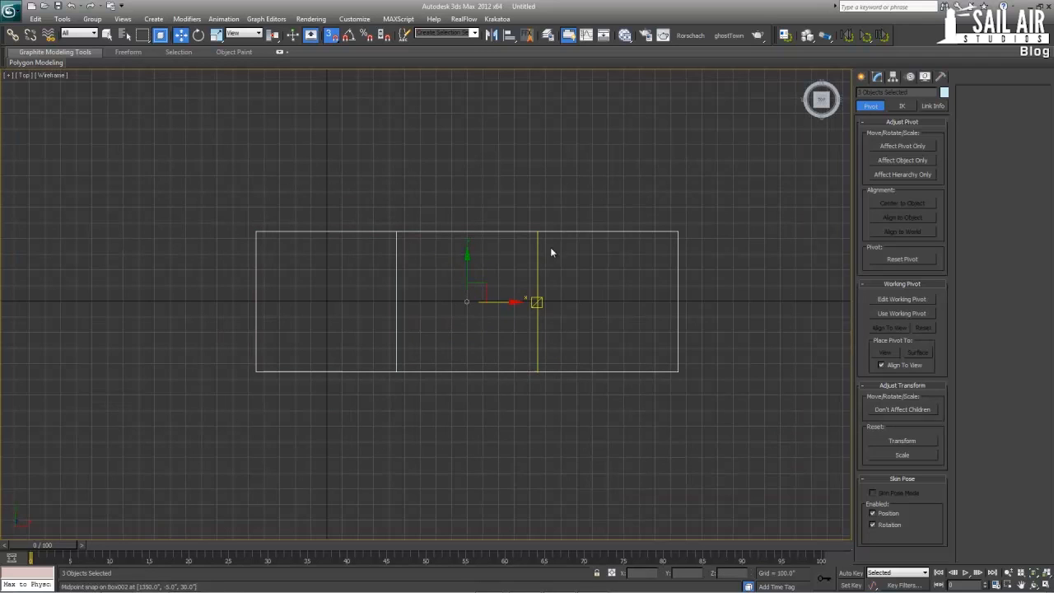
click(902, 146)
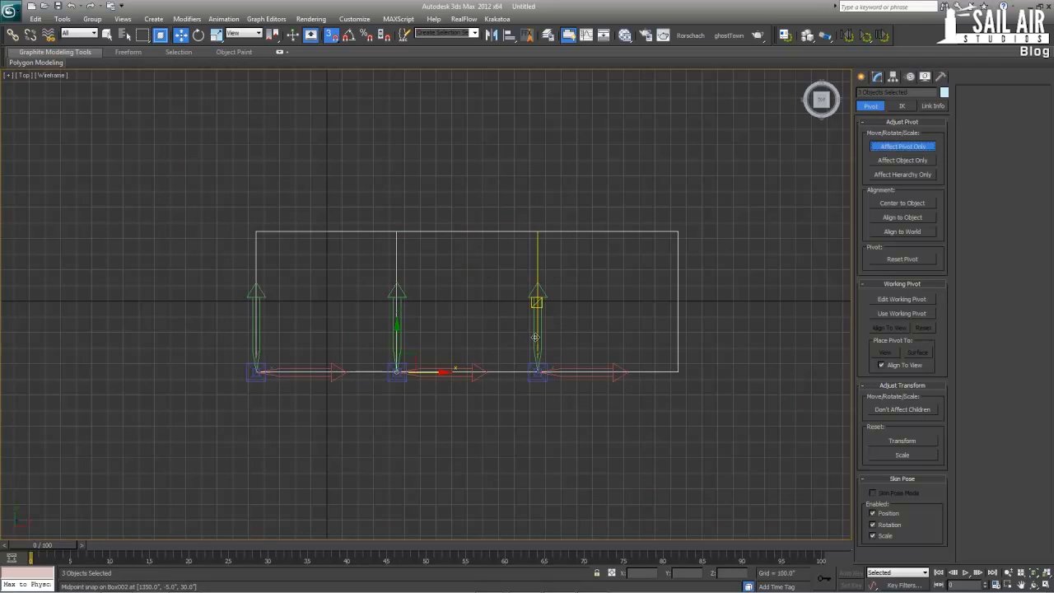
click(902, 146)
drag(398, 369, 393, 224)
right_click(393, 223)
click(745, 254)
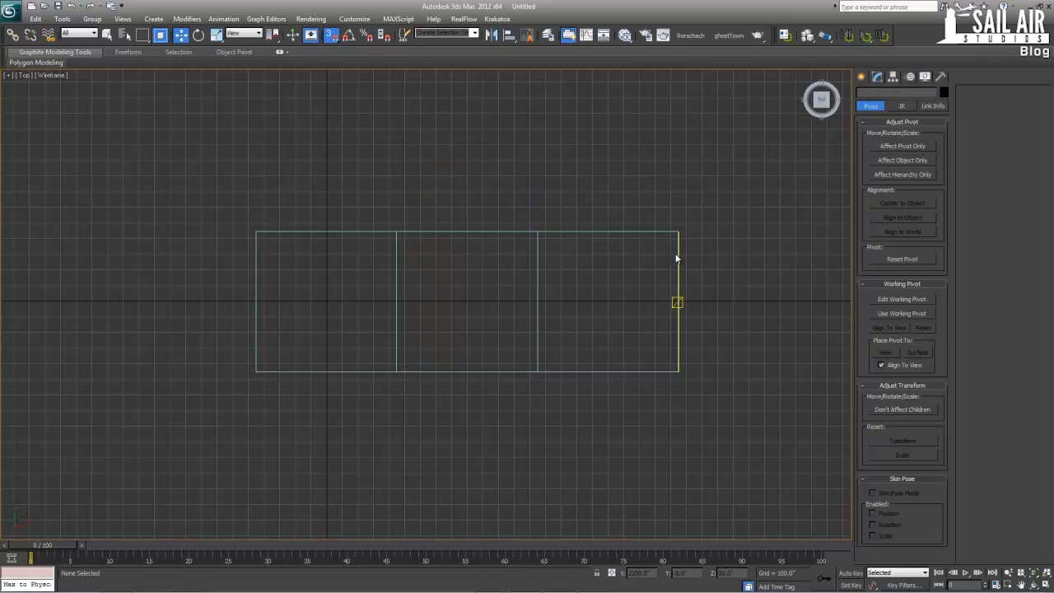
Select the three boxes and clone the row along Y with two snapped copies, forming a three-by-three grid
click(677, 252)
ctrl+click(473, 233)
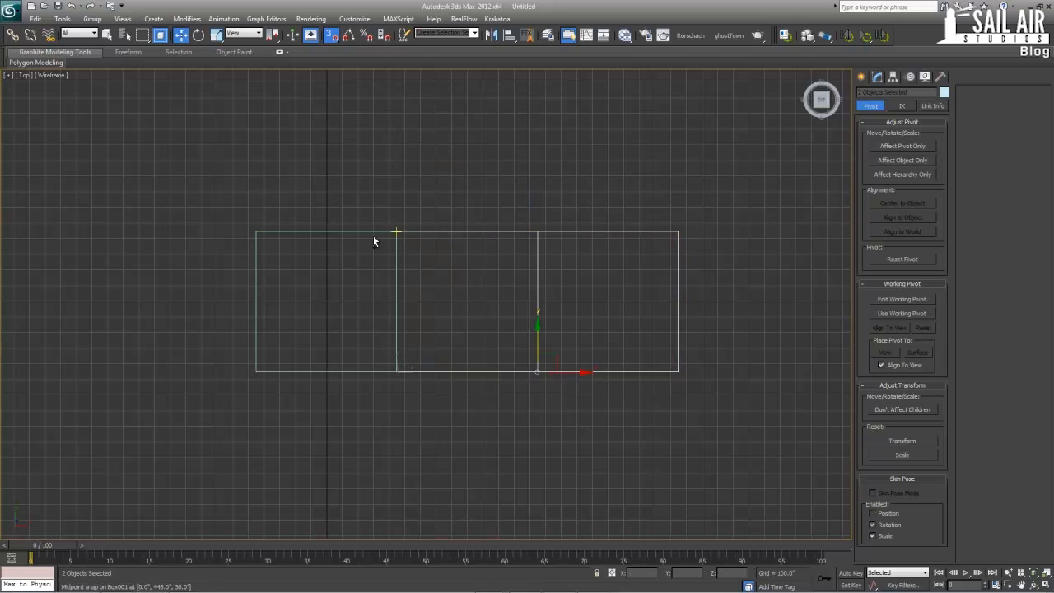
ctrl+click(354, 231)
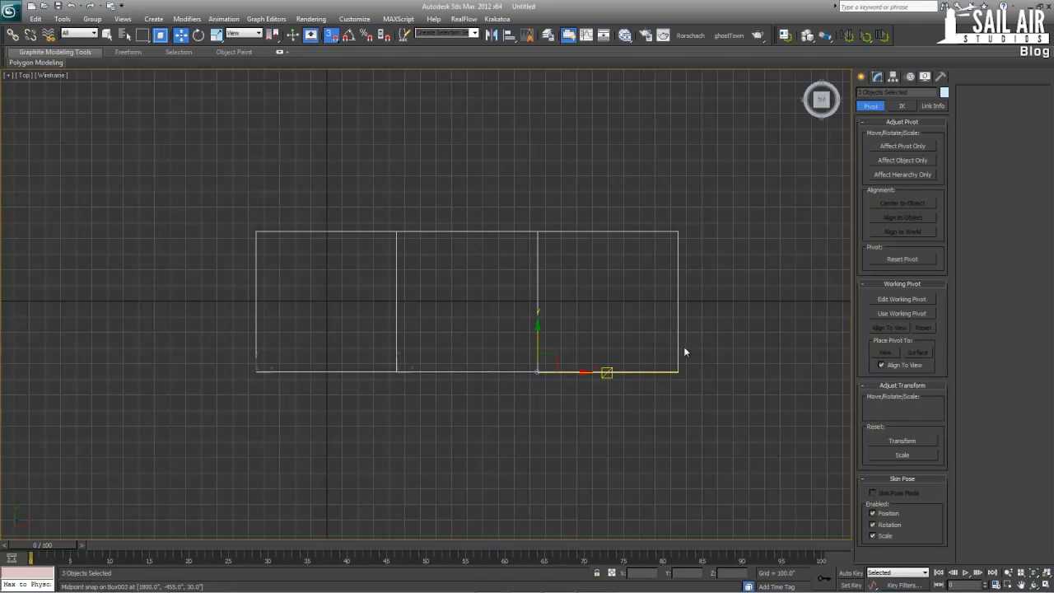
click(901, 146)
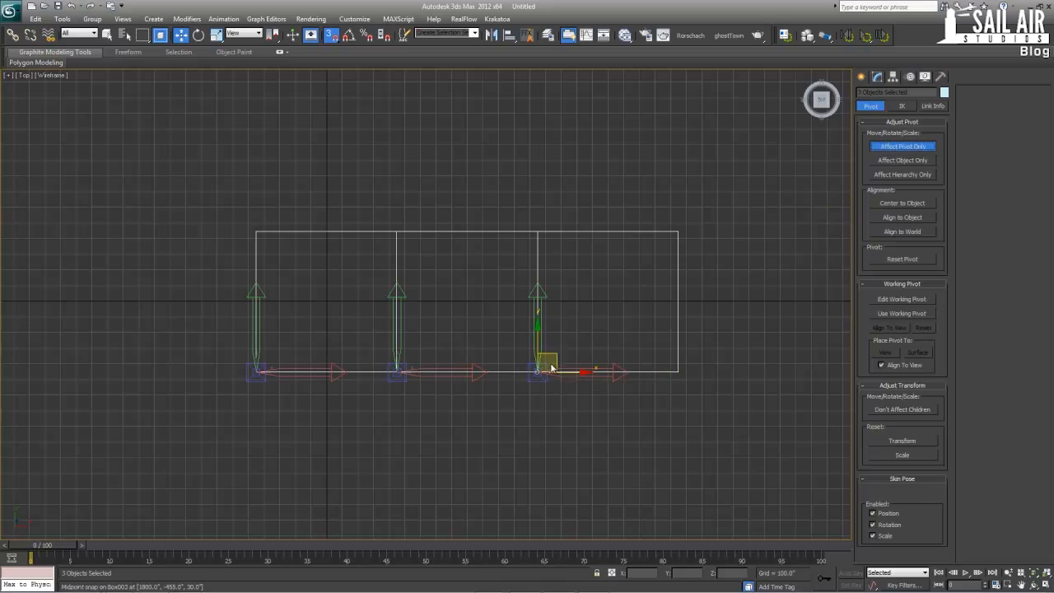
click(921, 149)
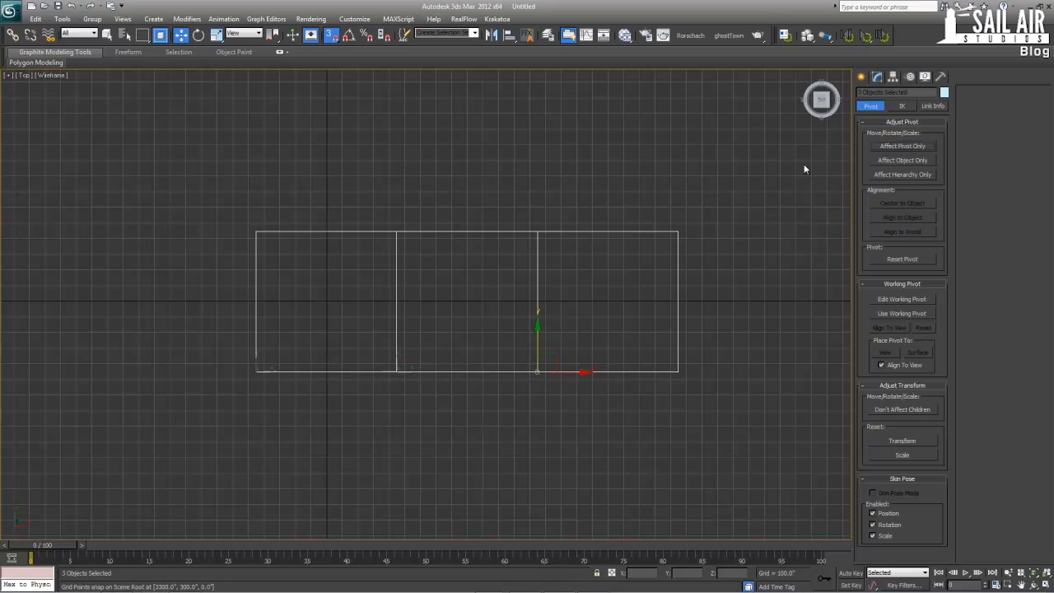
shift+drag(539, 330, 540, 240)
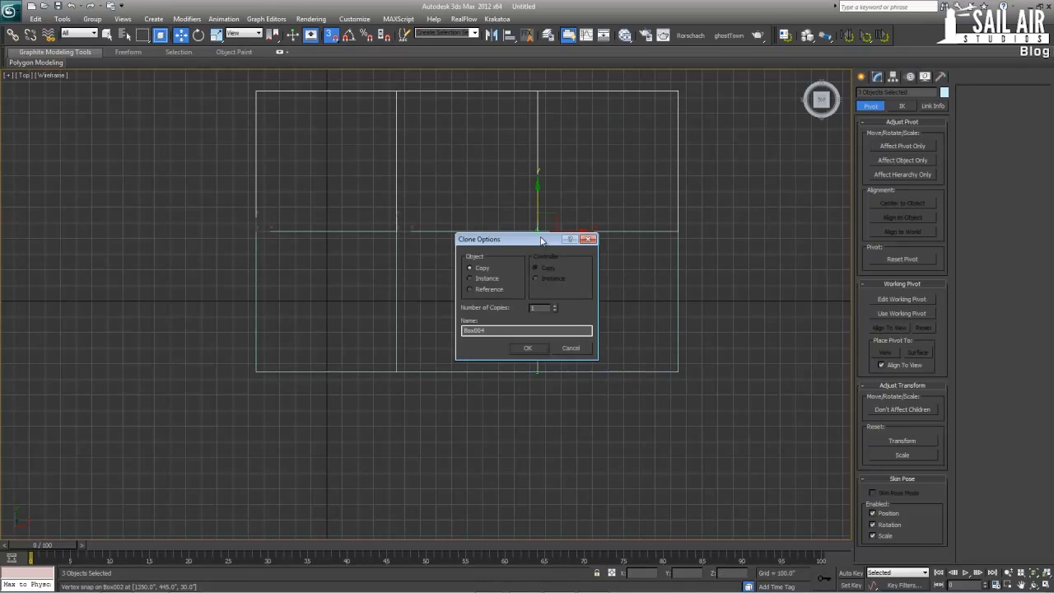
click(539, 348)
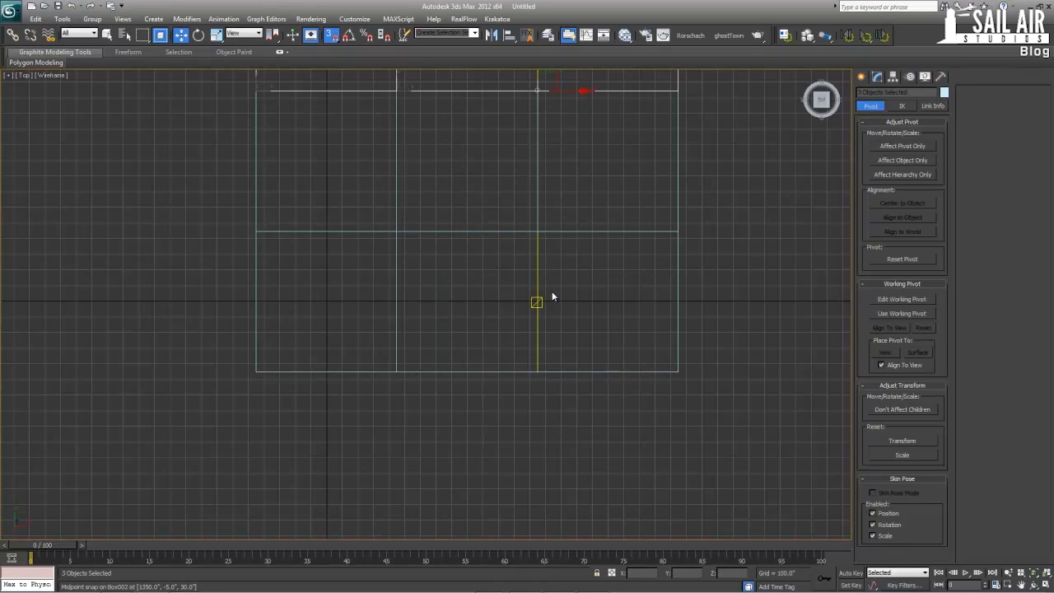
Select all nine boxes and try to move their pivots to the centre of the grid
scroll(538, 299, down, 2)
drag(692, 434, 167, 39)
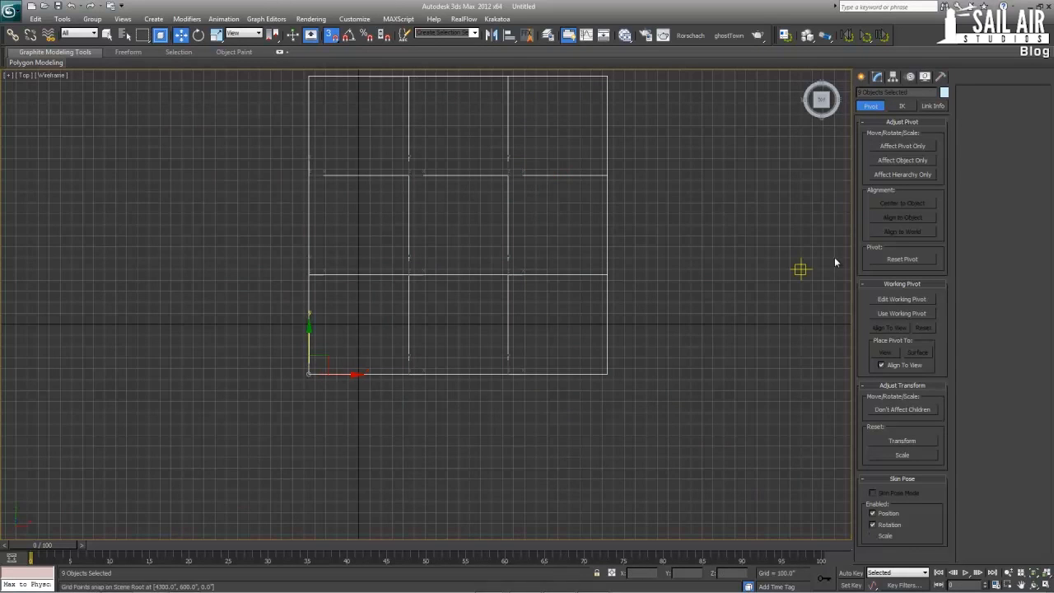
click(902, 146)
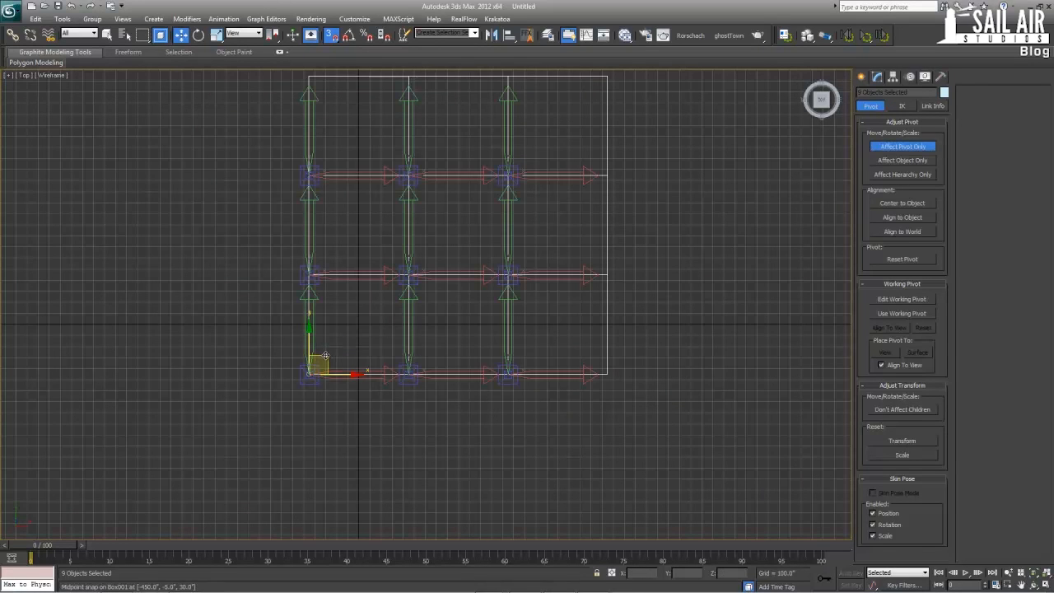
drag(313, 368, 458, 235)
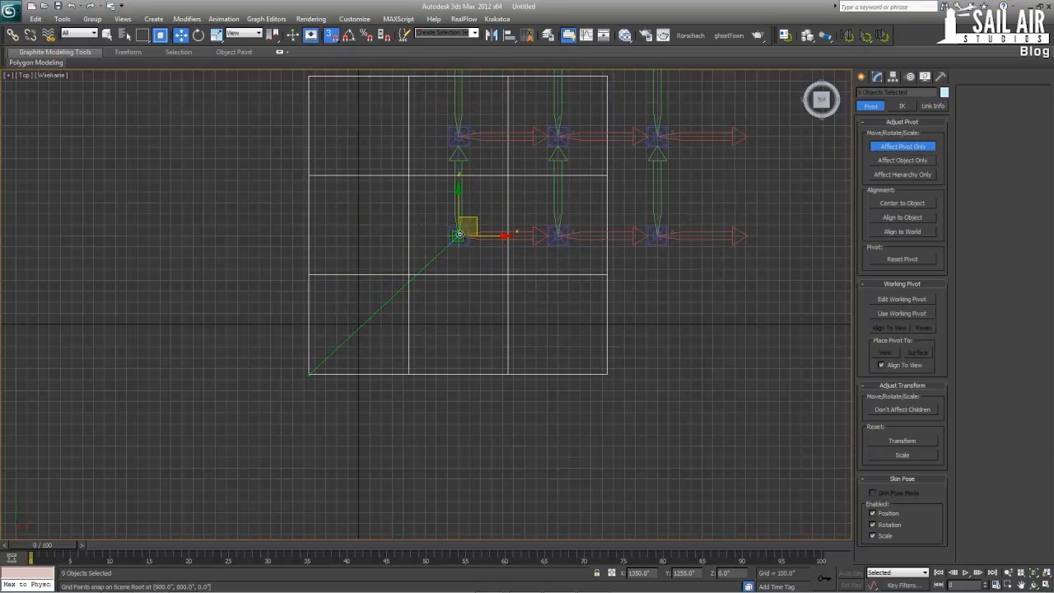
right_click(457, 235)
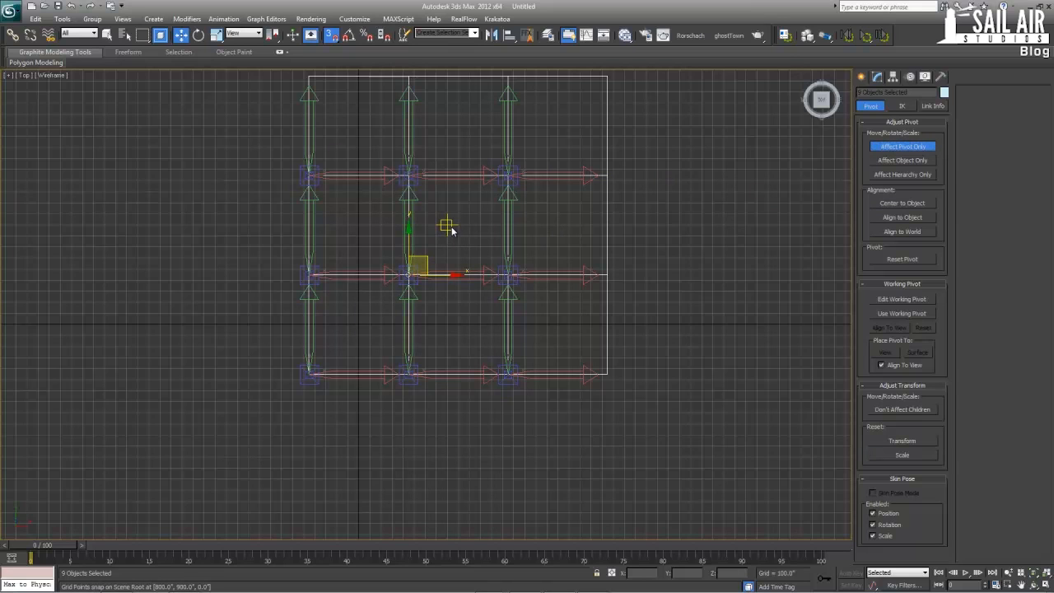
click(903, 146)
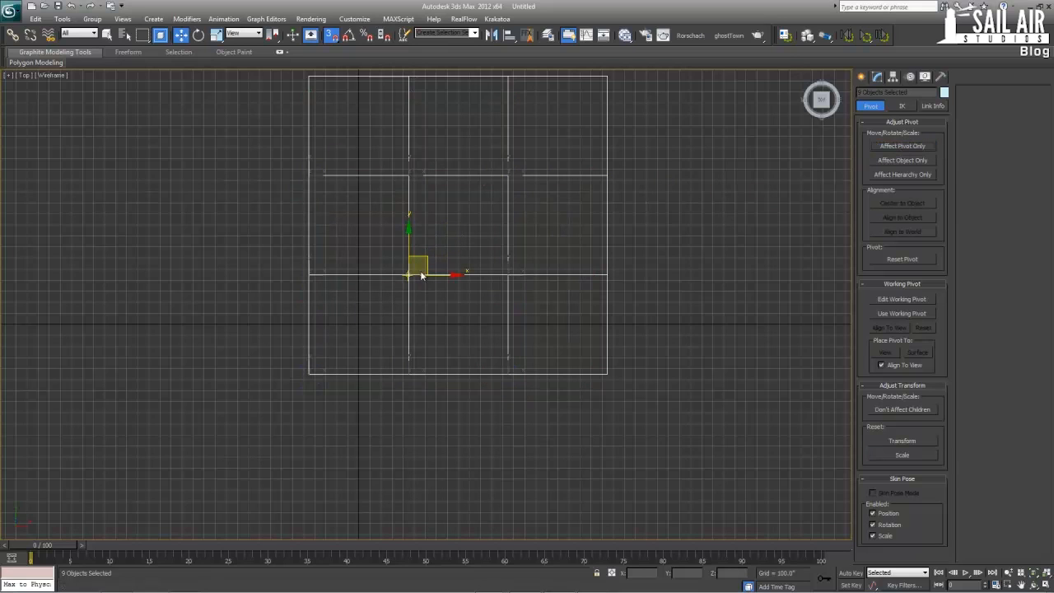
Turn snapping off and move the nine boxes so the grid sits roughly centred on the world origin
middle_drag(420, 260, 462, 293)
scroll(436, 296, down, 3)
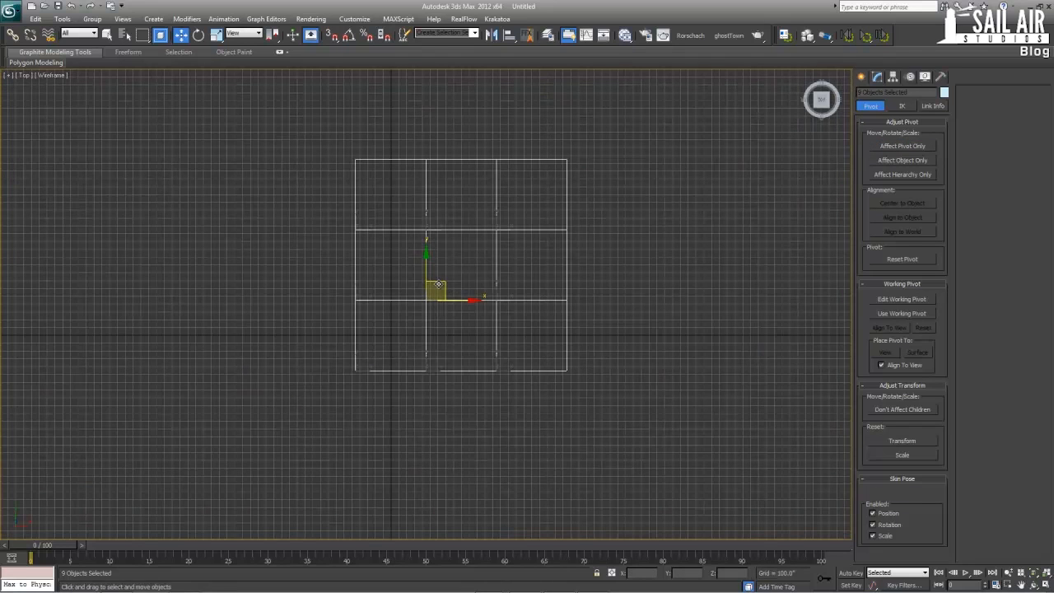
drag(442, 284, 371, 340)
click(379, 312)
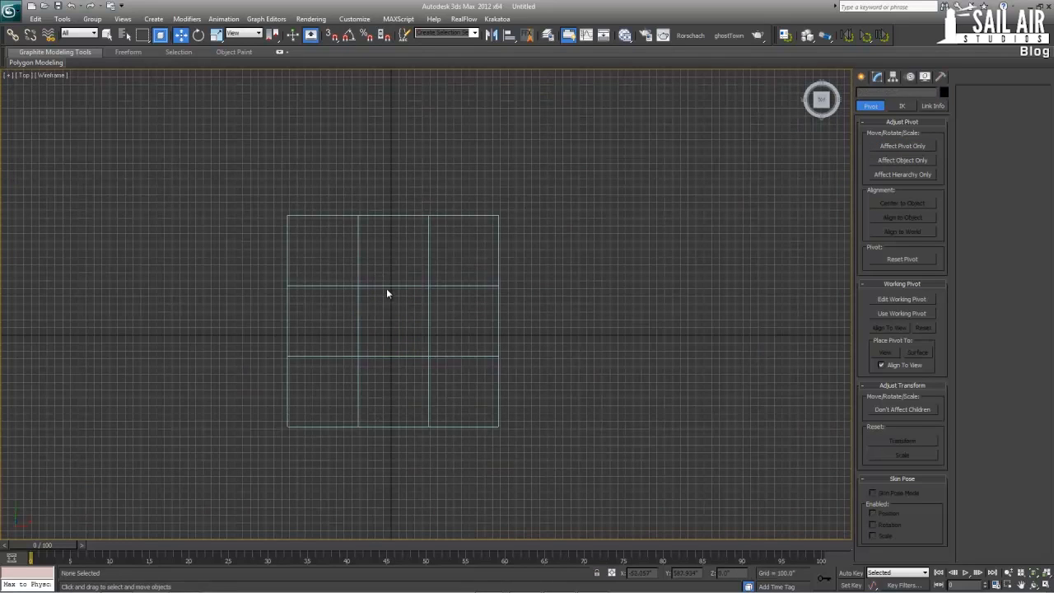
Select the middle box of the grid and centre its pivot to the object
click(386, 286)
click(358, 338)
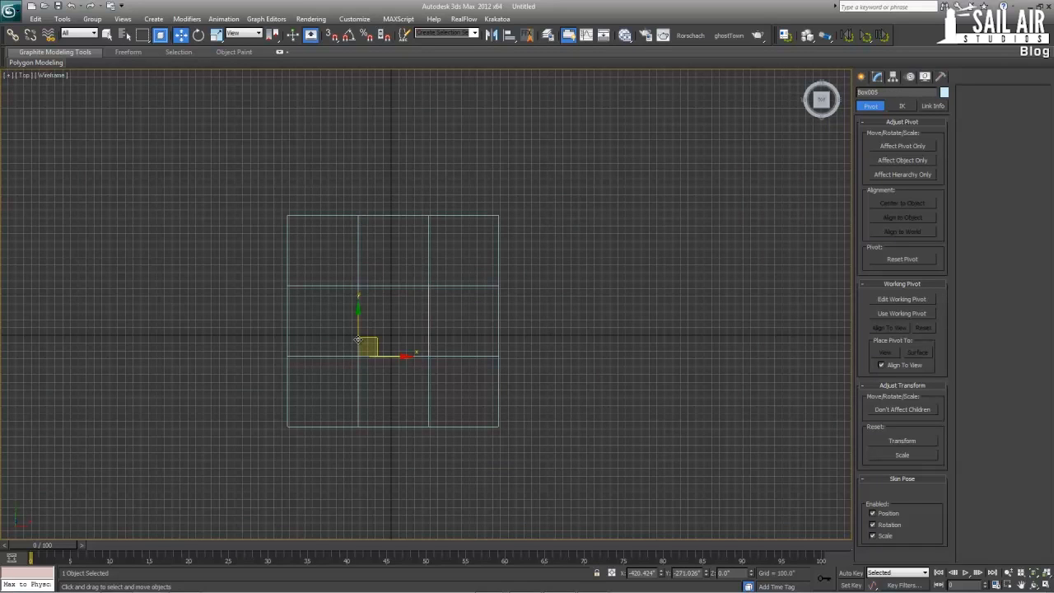
scroll(443, 335, up, 2)
middle_drag(443, 335, 567, 252)
click(919, 147)
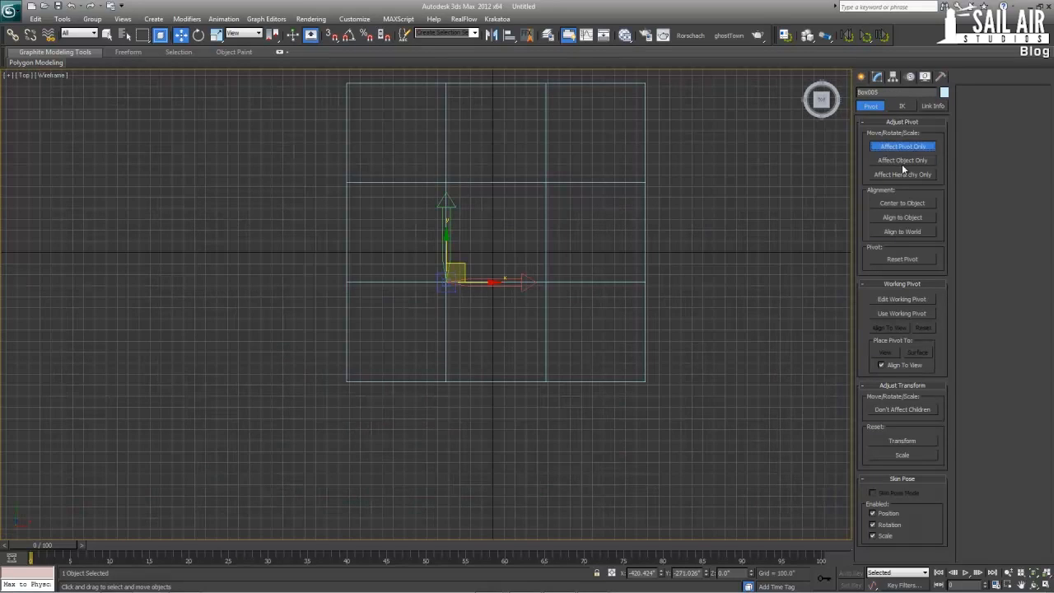
click(901, 160)
click(902, 203)
click(898, 146)
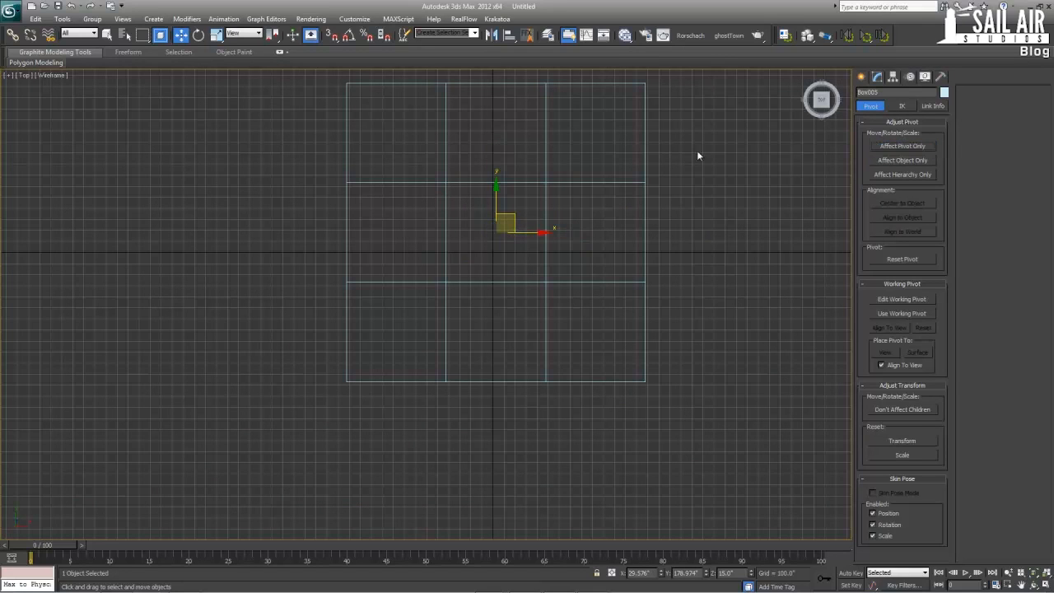
drag(664, 77, 309, 417)
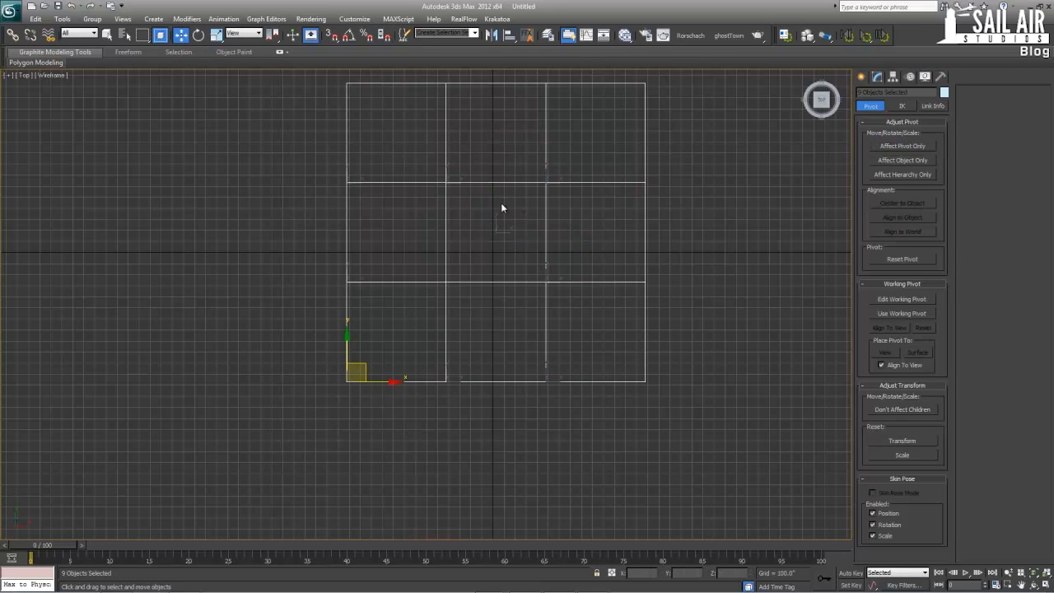
alt+click(500, 182)
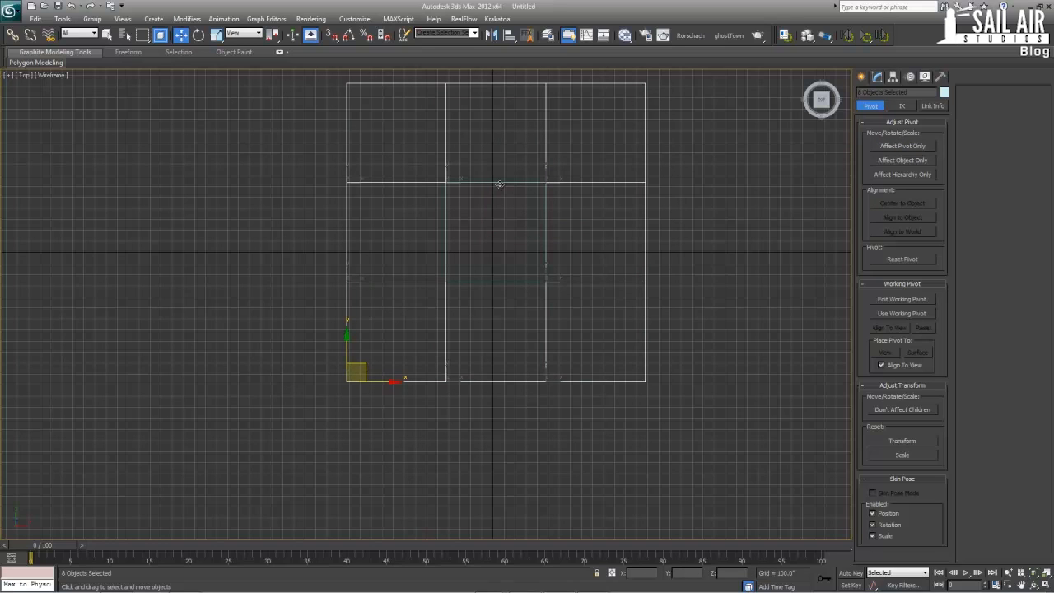
click(902, 146)
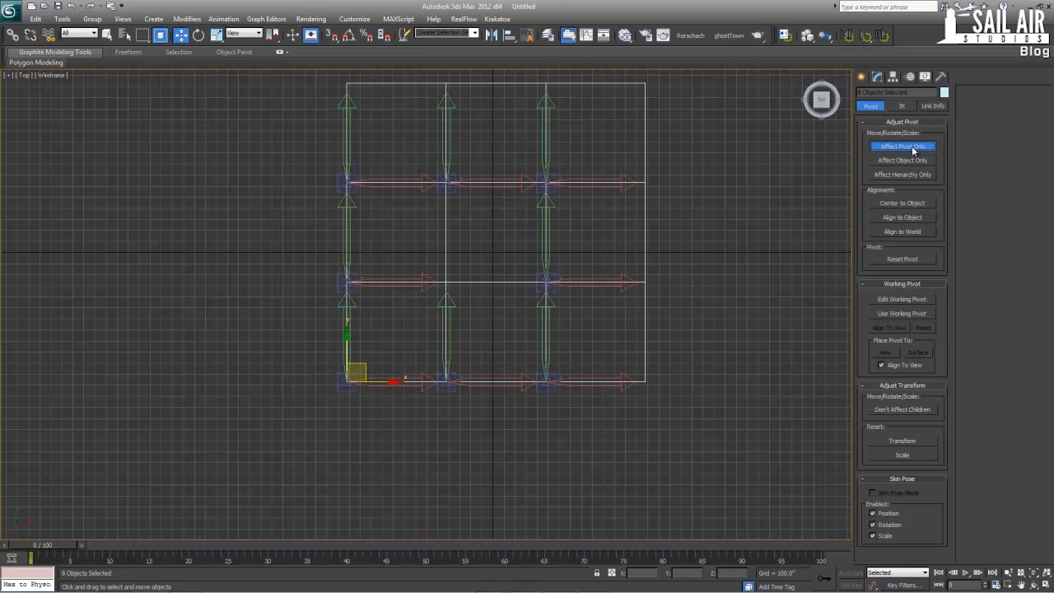
click(902, 145)
drag(363, 363, 354, 378)
key(ctrl+z)
key(ctrl+z)
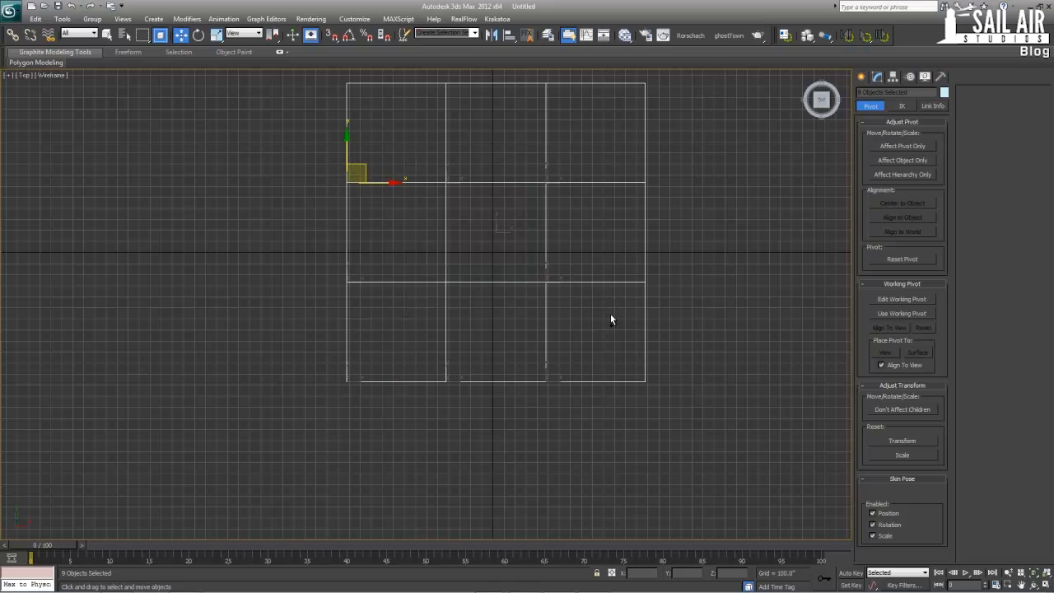
Select the middle box, add the other eight boxes to the selection, and turn snapping back on in a full-size Perspective view
click(490, 258)
click(444, 270)
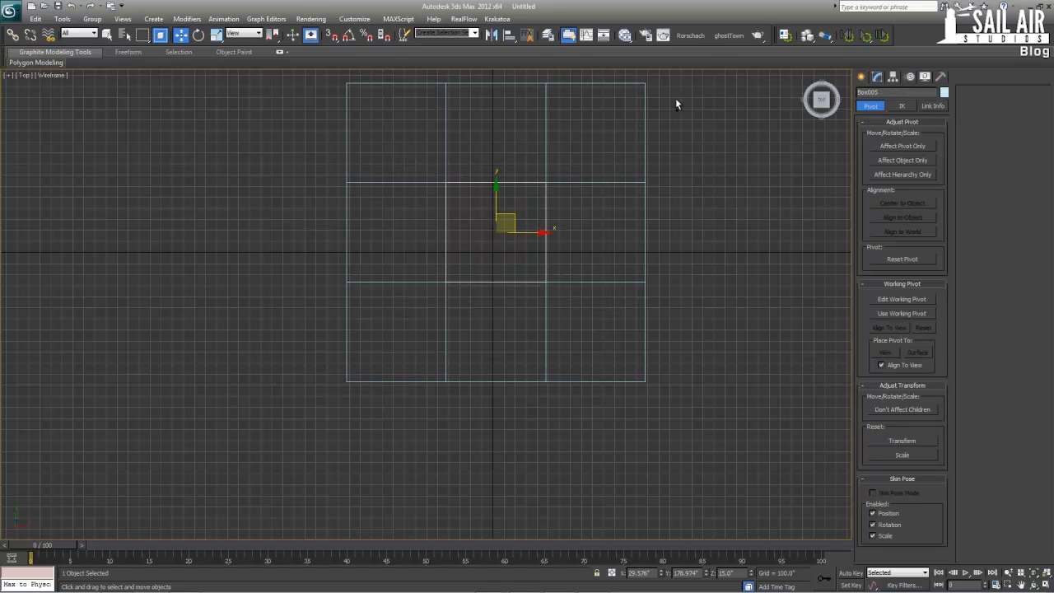
drag(266, 387, 713, 91)
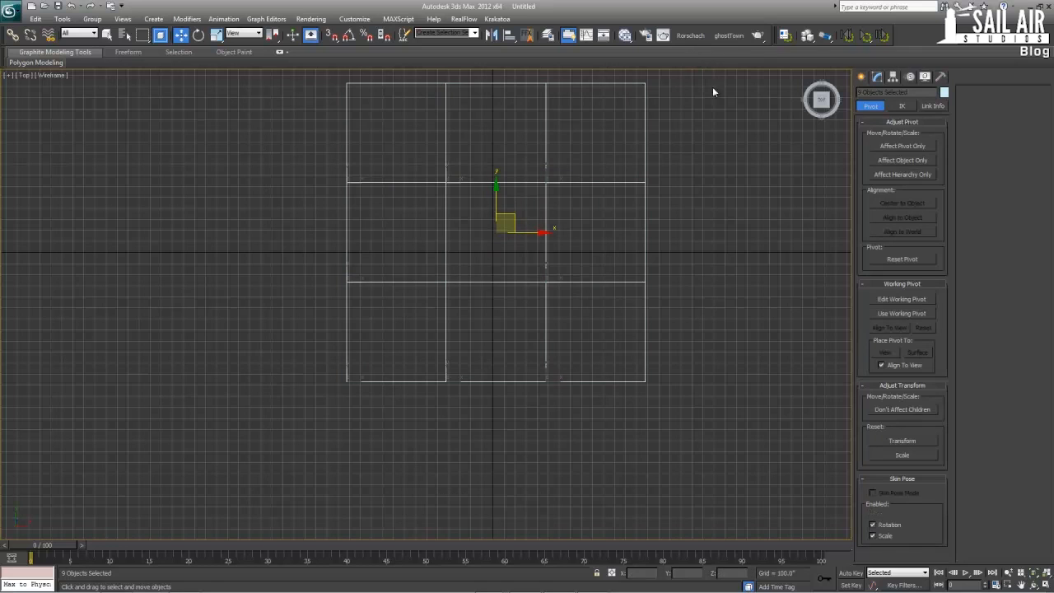
key(s)
key(alt+w)
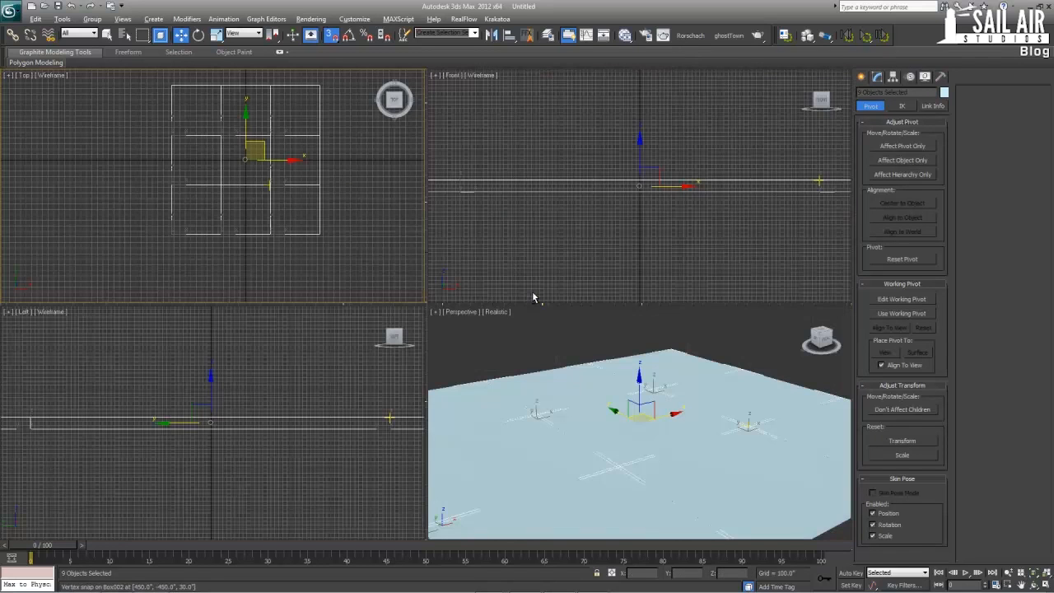
key(alt+w)
mouse_move(589, 389)
alt+middle_down()
mouse_move(597, 340)
mouse_move(604, 397)
alt+middle_up()
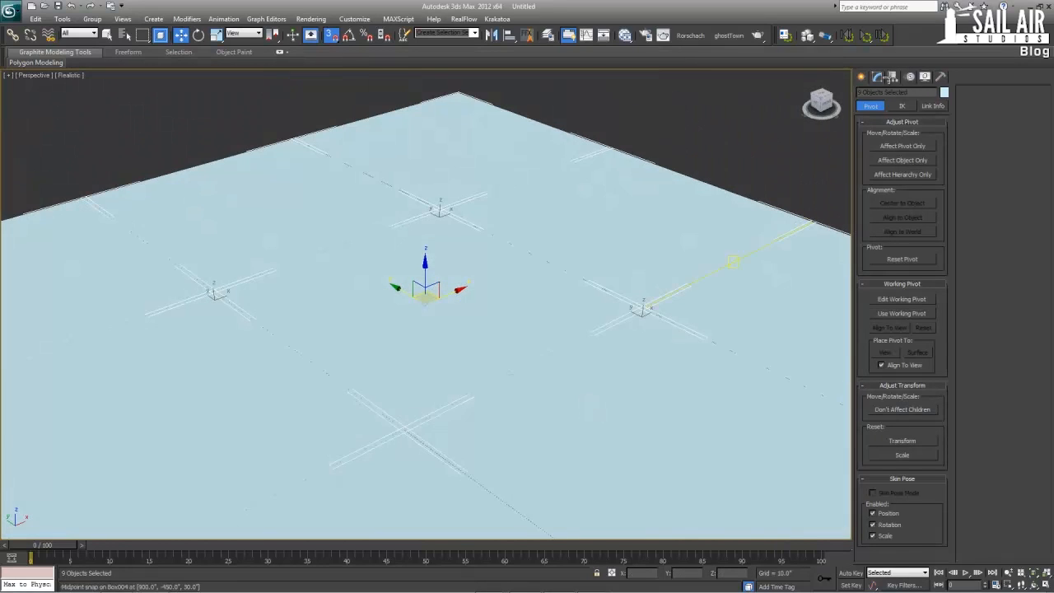
Draw a plane about 3595 inches long and 3900 inches wide around the box grid in the Top view
click(861, 75)
click(881, 147)
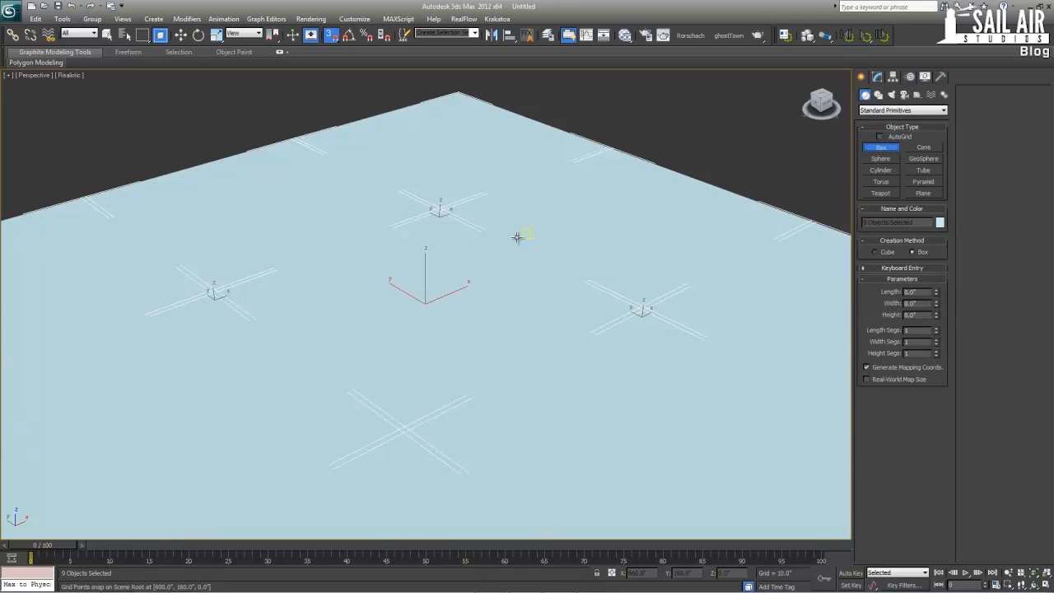
scroll(494, 206, down, 4)
key(alt+w)
key(alt+w)
key(alt+w)
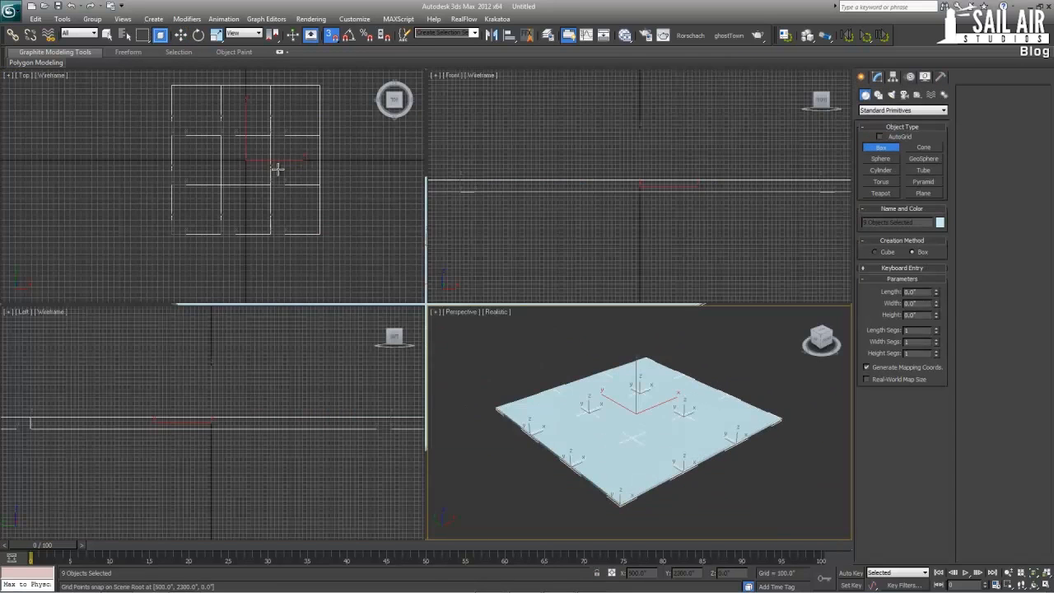
right_click(280, 169)
click(922, 193)
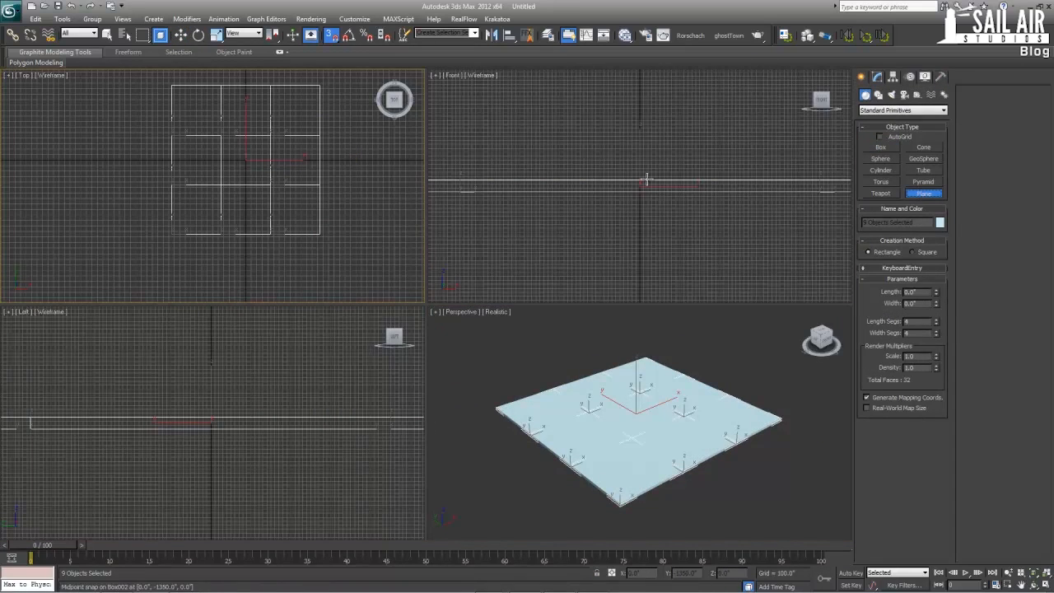
key(alt+w)
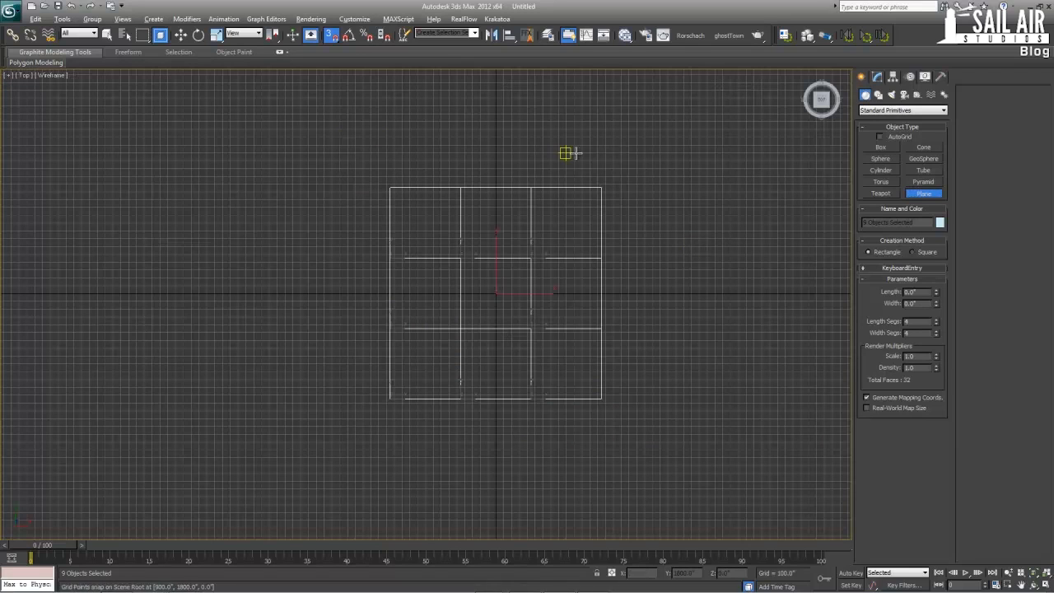
drag(628, 158, 324, 438)
key(w)
Set the plane's length and width to 5000 inches each
click(877, 77)
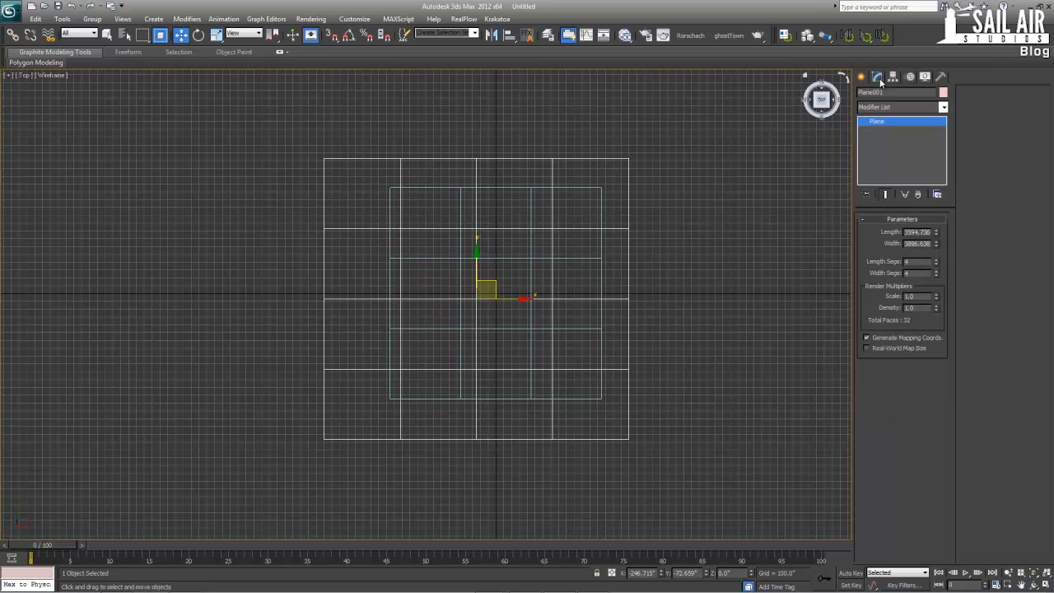
double_click(918, 232)
text(5000)
key(Tab)
text(5000)
key(Return)
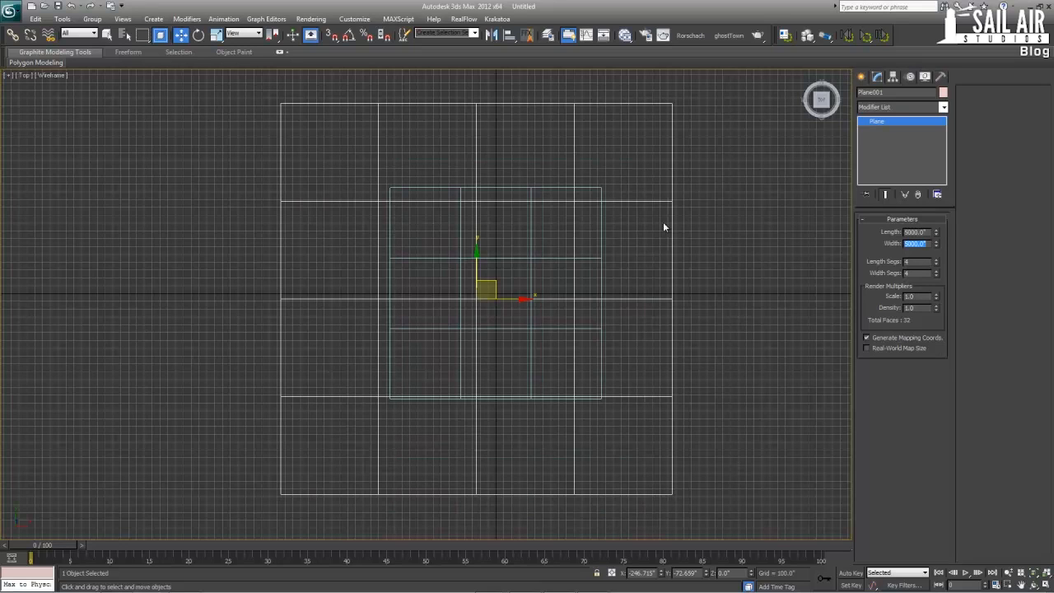
Centre the plane on the world origin by resetting its X and Y position to 0, and check it in Perspective
text(s)
right_click(661, 573)
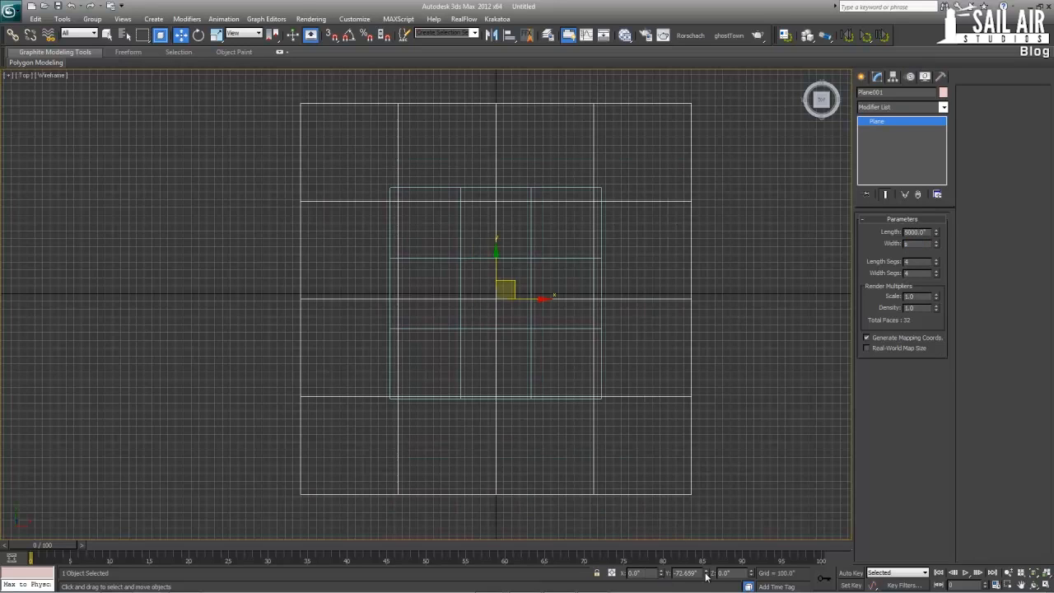
right_click(705, 574)
key(alt+w)
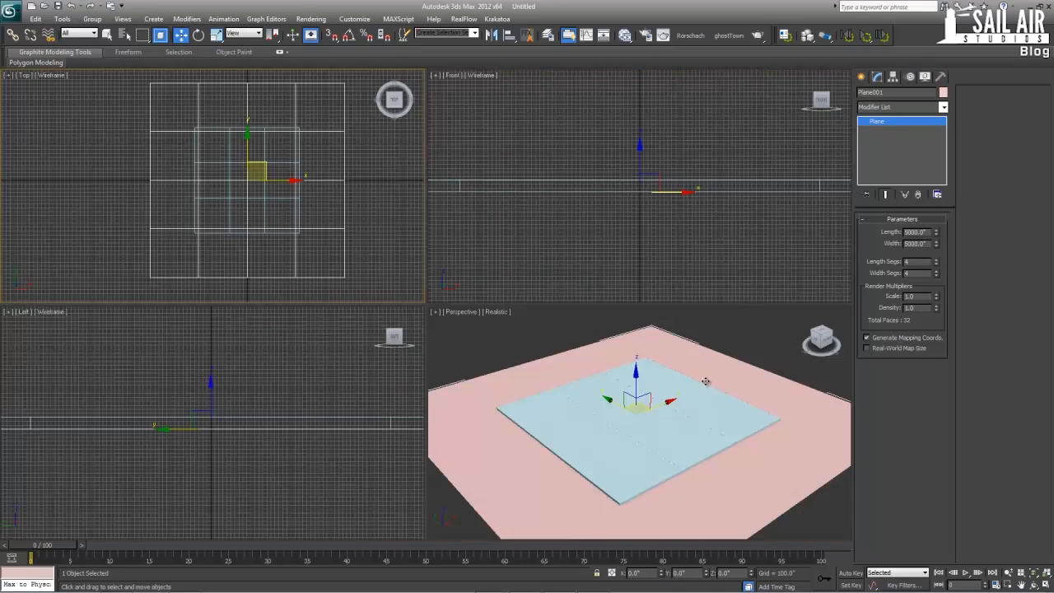
right_click(706, 381)
key(alt+w)
alt+middle_drag(691, 390, 649, 301)
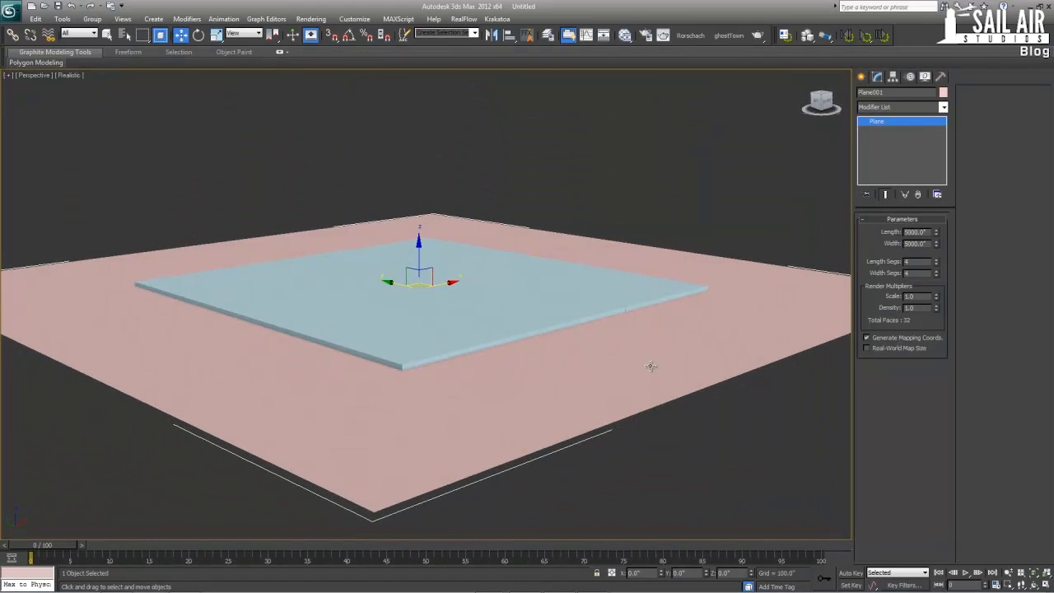
alt+middle_drag(498, 301, 606, 308)
Place a text spline reading "North" in the Top view, centred just beyond the grid's north edge
key(alt+w)
right_click(328, 228)
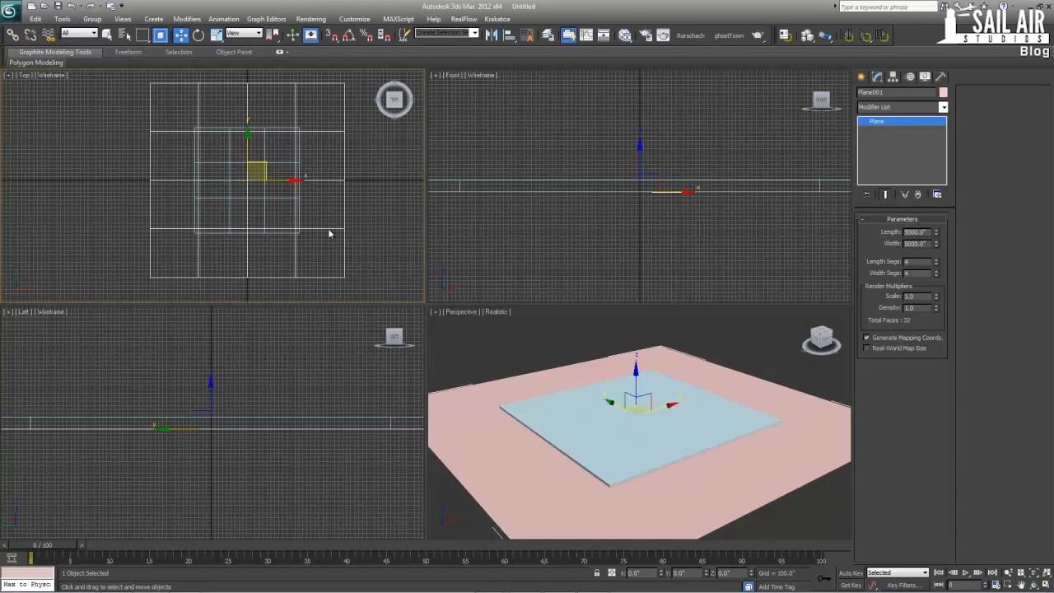
key(alt+w)
scroll(511, 252, up, 3)
scroll(544, 222, down, 2)
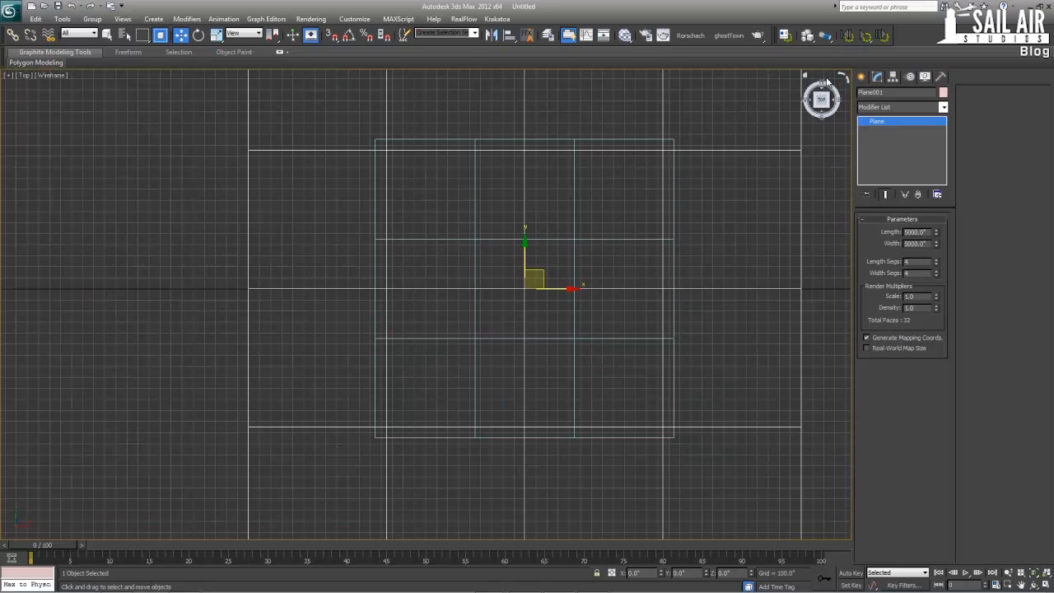
click(861, 76)
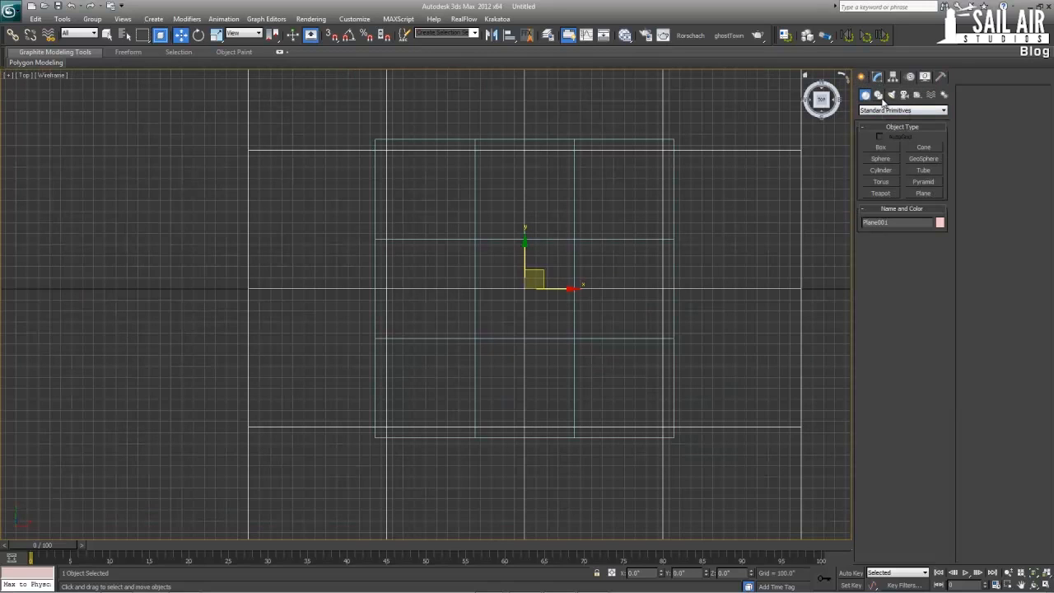
click(877, 95)
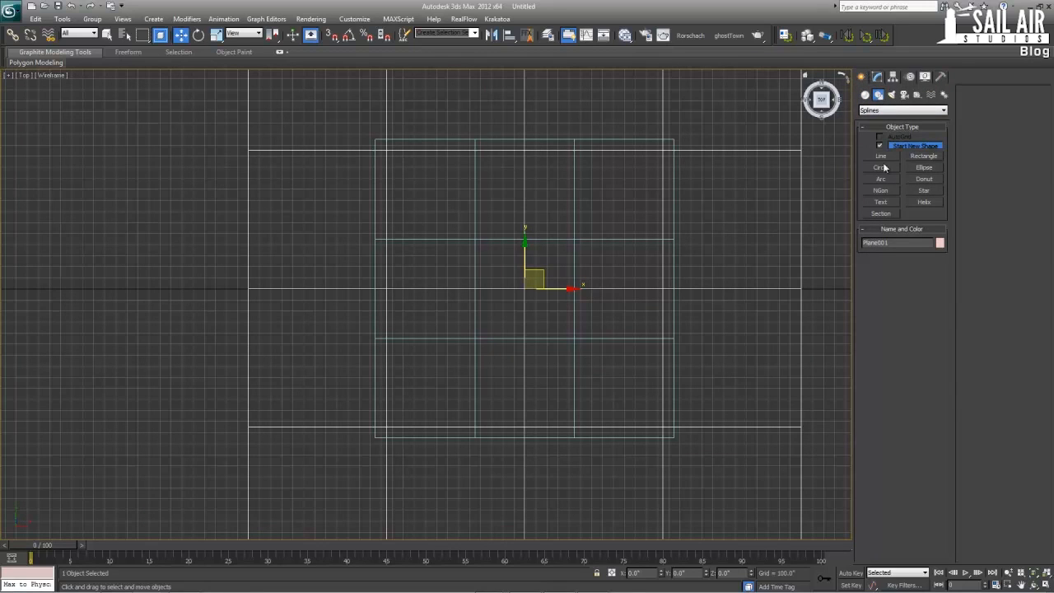
click(881, 202)
click(519, 129)
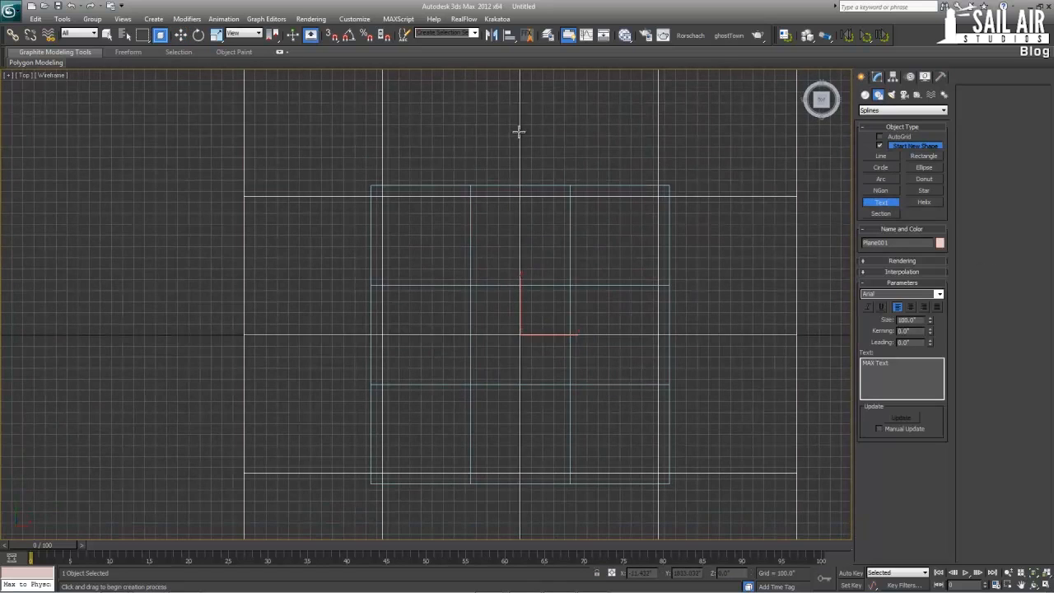
drag(895, 362, 861, 363)
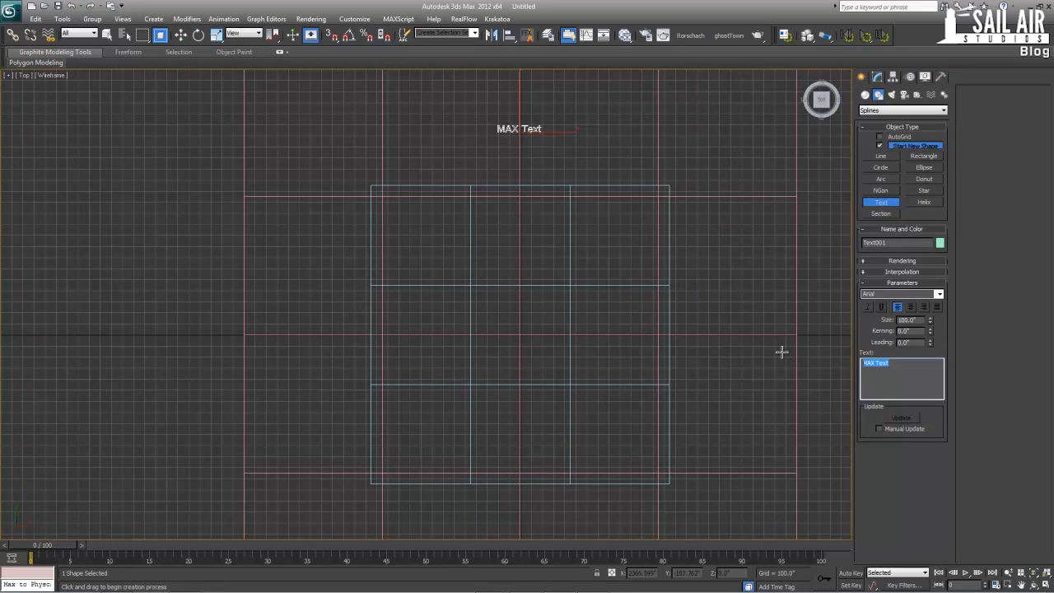
text(North)
middle_drag(483, 153, 447, 124)
scroll(461, 129, down, 2)
Copy the North label straight down beyond the grid's south edge and change its text to "South"
key(w)
shift+drag(470, 129, 465, 420)
click(527, 348)
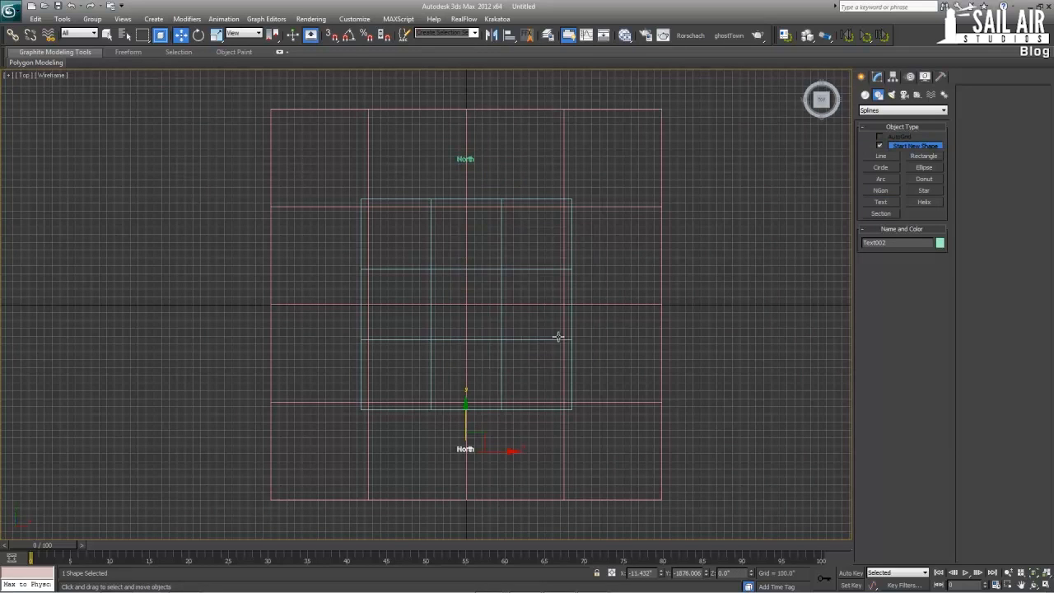
click(877, 76)
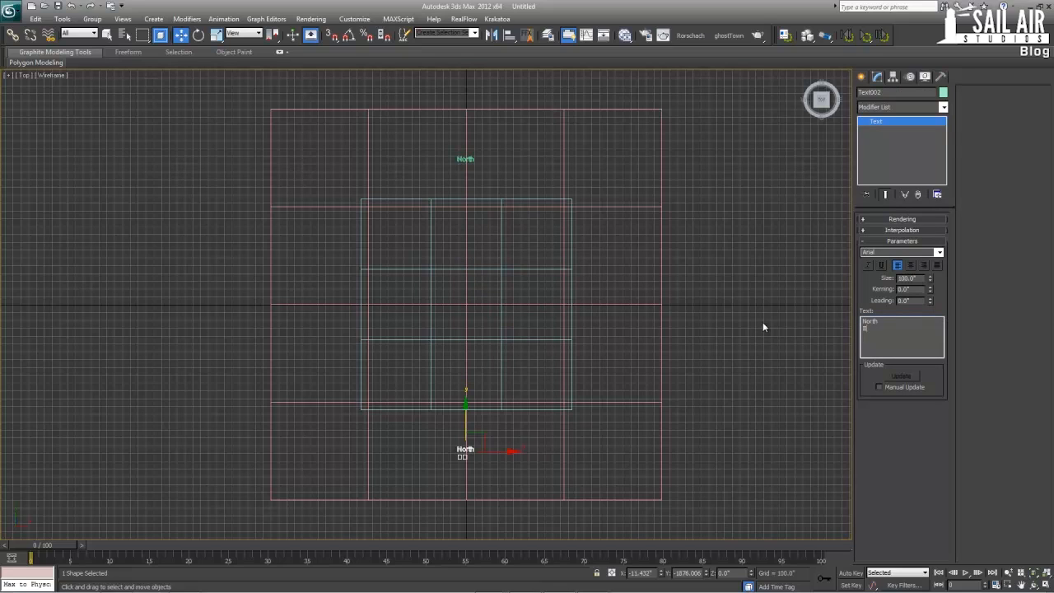
key(BackSpace)
key(BackSpace)
key(BackSpace)
key(BackSpace)
key(BackSpace)
key(BackSpace)
text(South)
Copy the South label to the east side of the grid and change its text to "East"
shift+drag(469, 430, 633, 287)
click(527, 349)
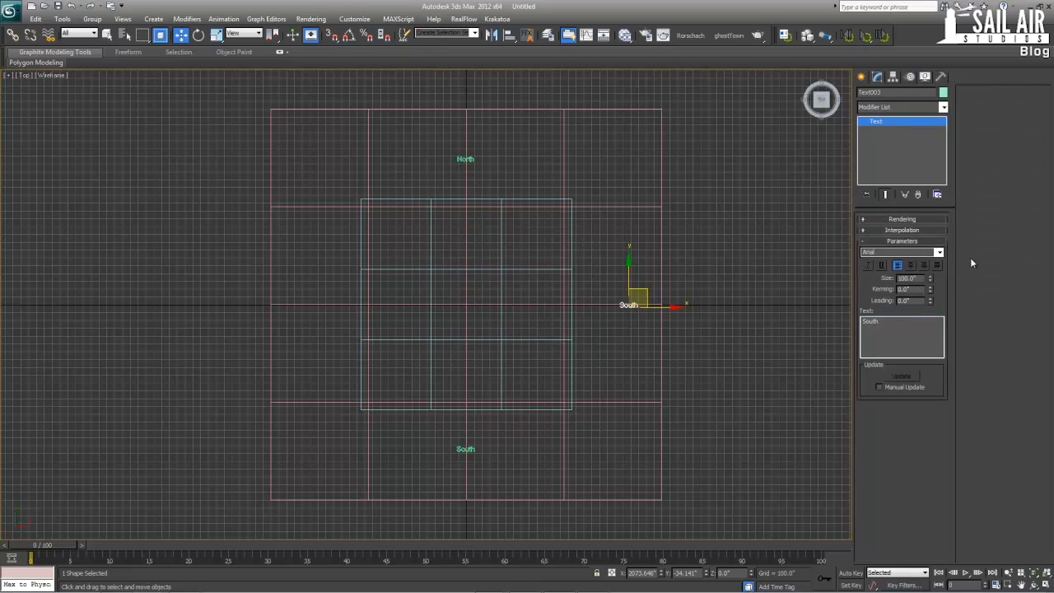
double_click(893, 324)
text(East)
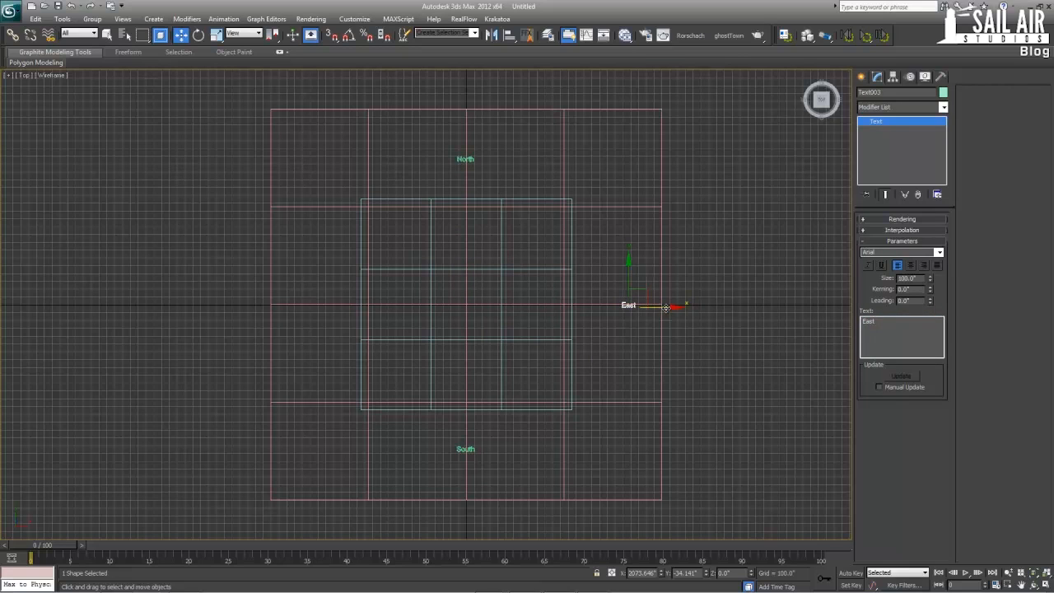
Copy the East label horizontally to the west side of the grid and change its text to "West"
shift+drag(665, 307, 350, 307)
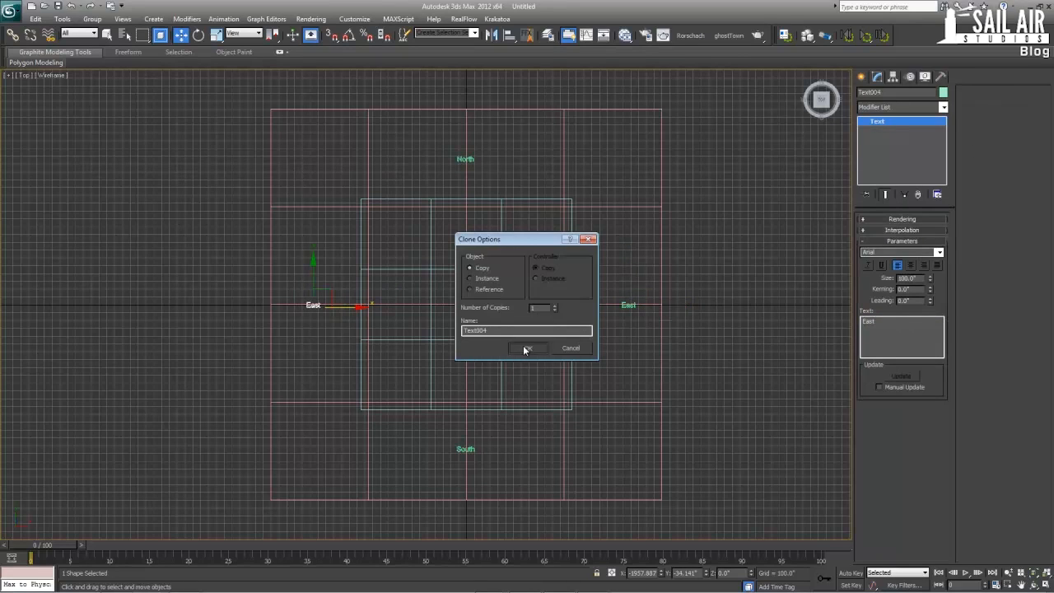
click(524, 348)
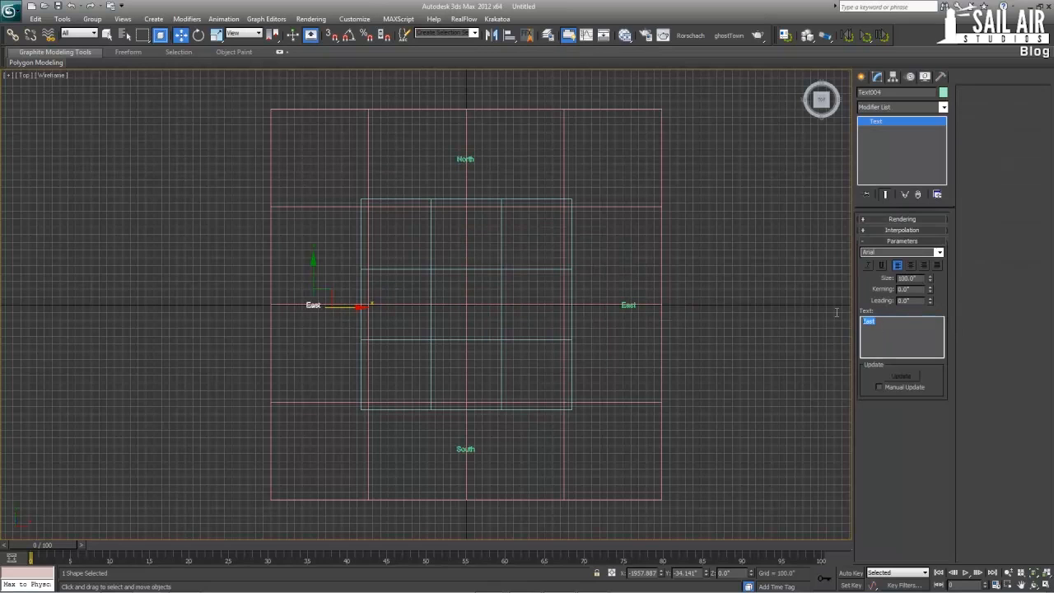
text(West)
Show the labelled grid in a full-size Perspective view, leave snapping turned on and review the active snap types
key(alt+w)
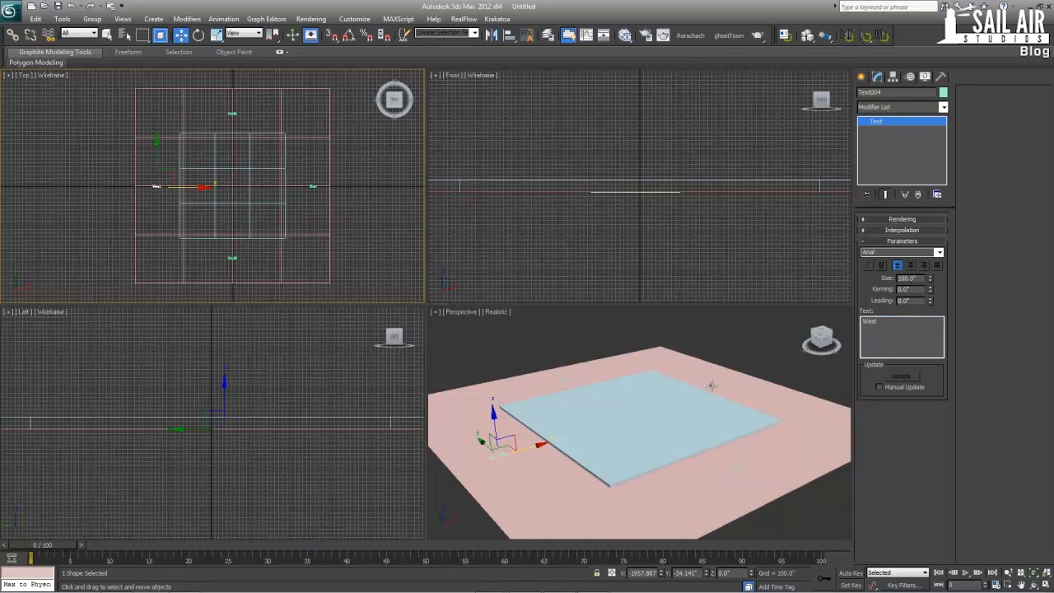
middle_click(711, 384)
key(alt+w)
alt+middle_drag(441, 302, 426, 324)
scroll(426, 324, down, 3)
right_click(683, 205)
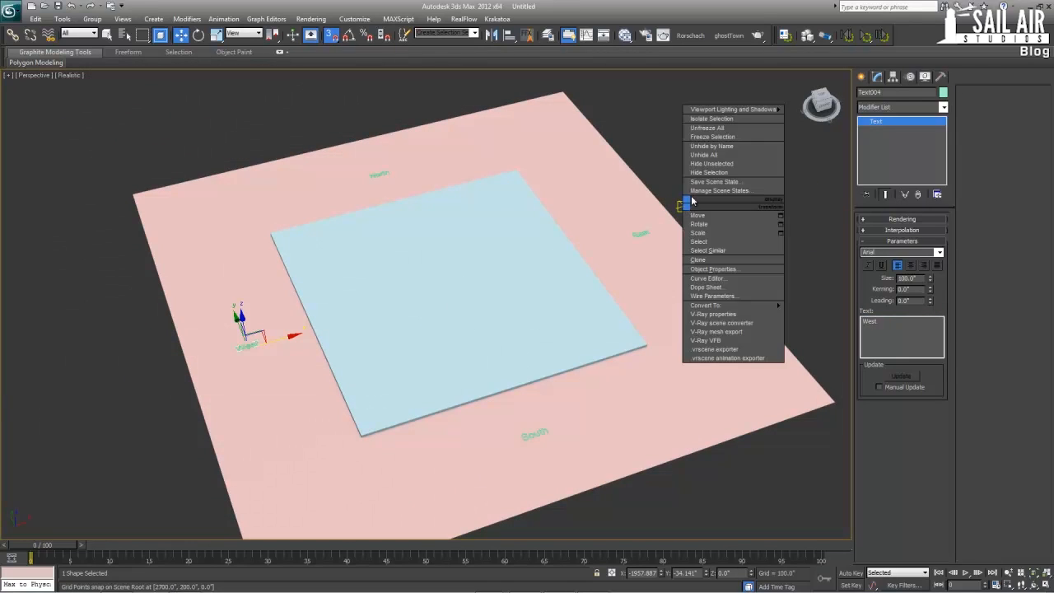
click(631, 154)
key(s)
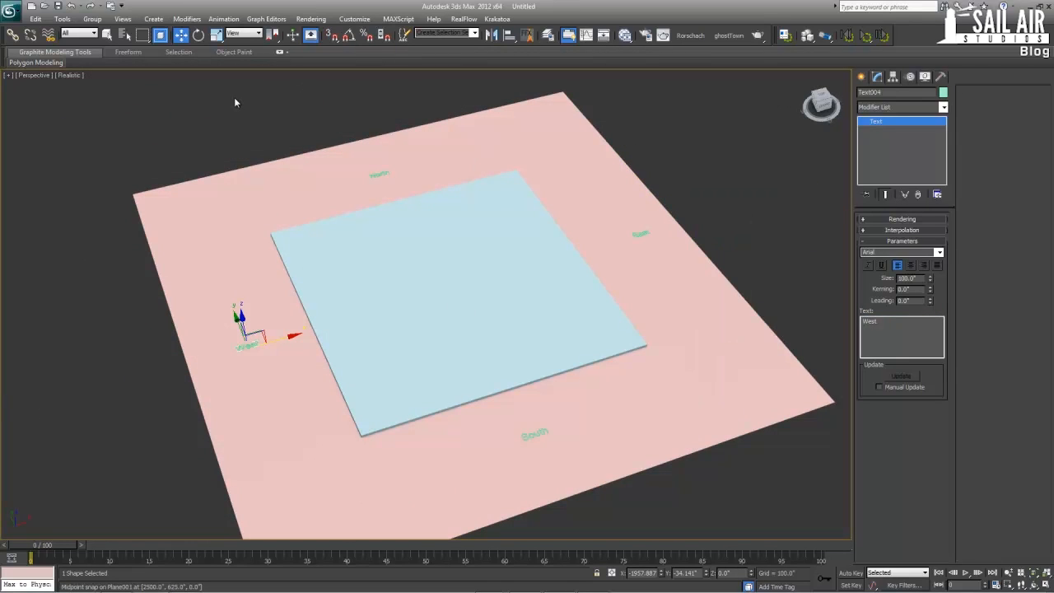
click(330, 36)
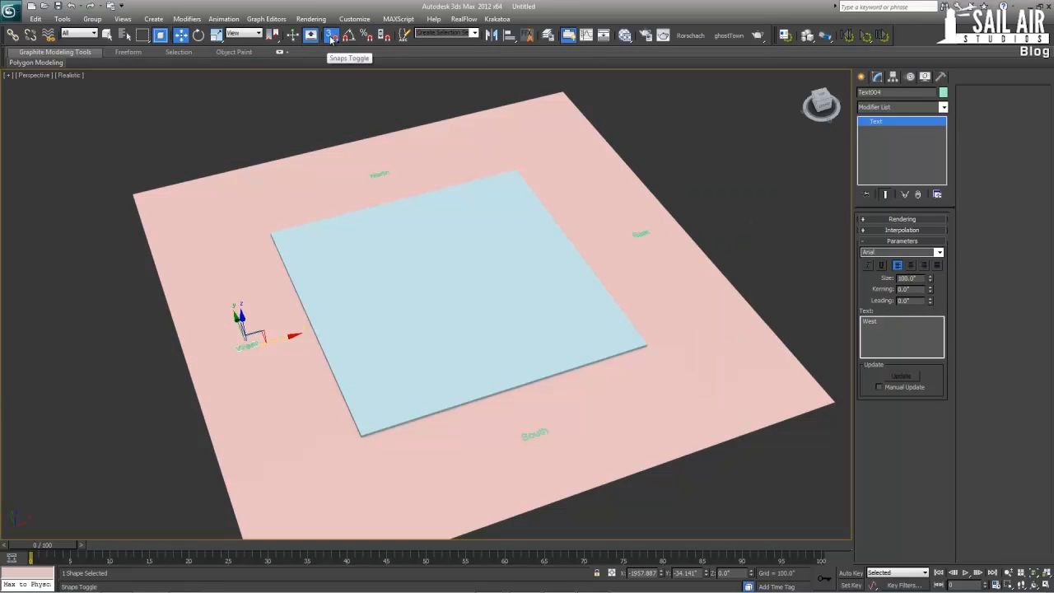
right_click(331, 37)
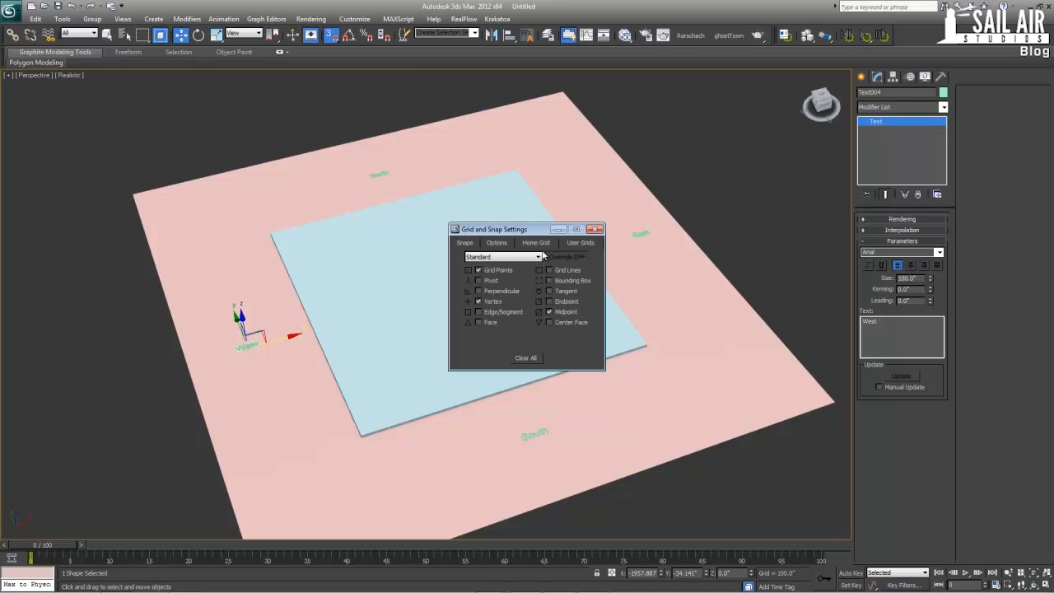
click(596, 230)
Select the southeast corner box in a full-size Top view and set its height to 7800 inches
key(alt+w)
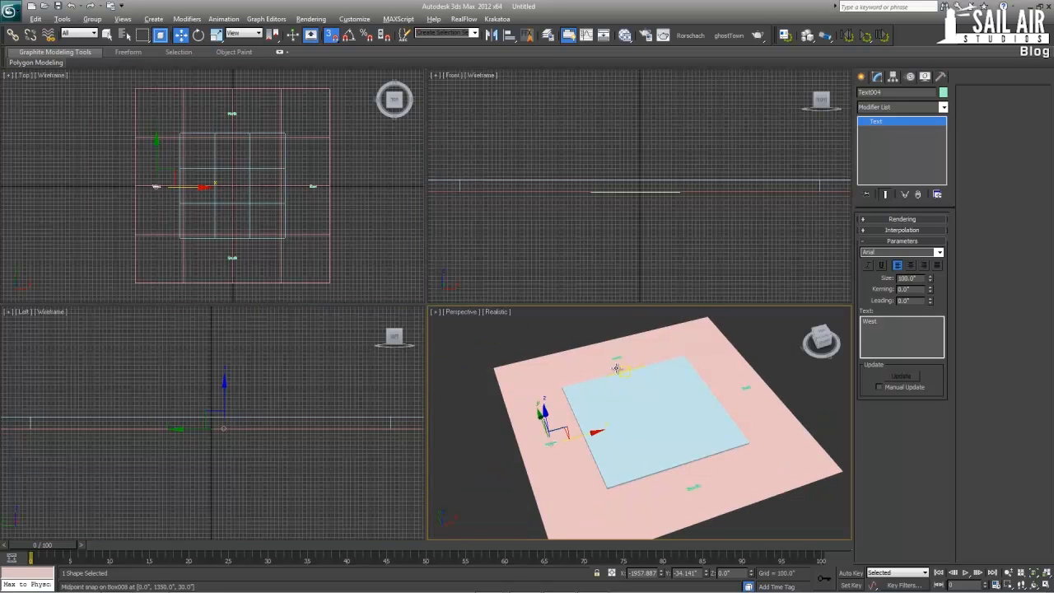
key(alt+w)
key(alt+w)
key(alt+w)
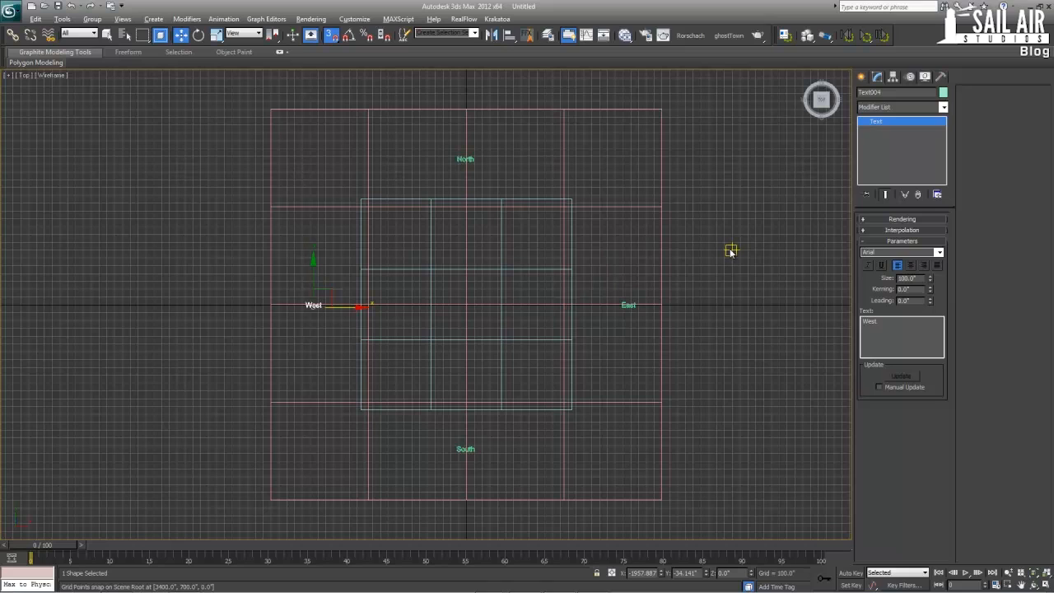
click(362, 360)
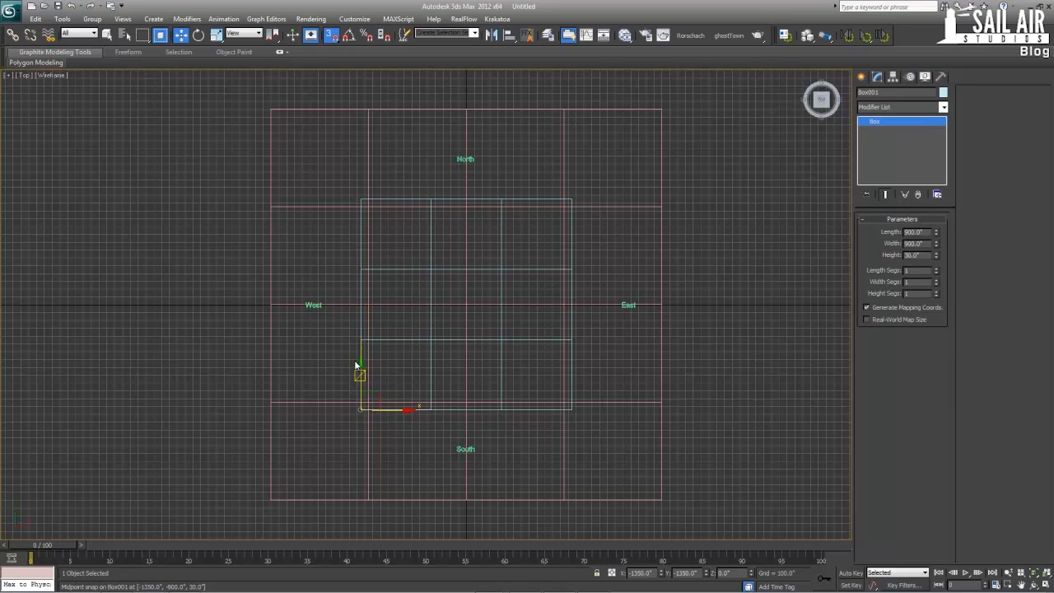
click(573, 398)
click(571, 388)
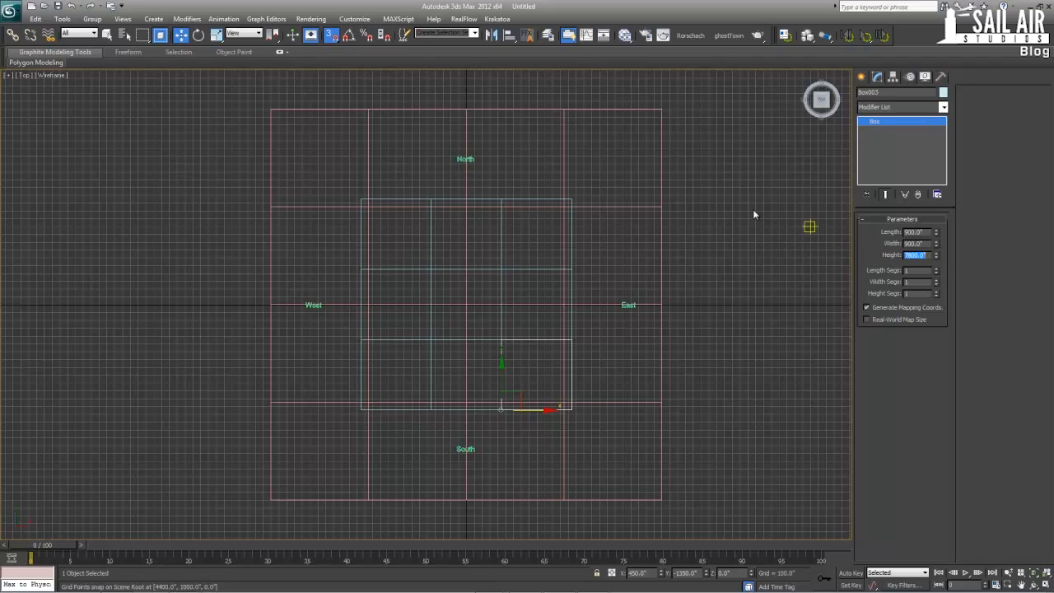
Select the northwest corner box and set its height to 7800 inches
click(401, 199)
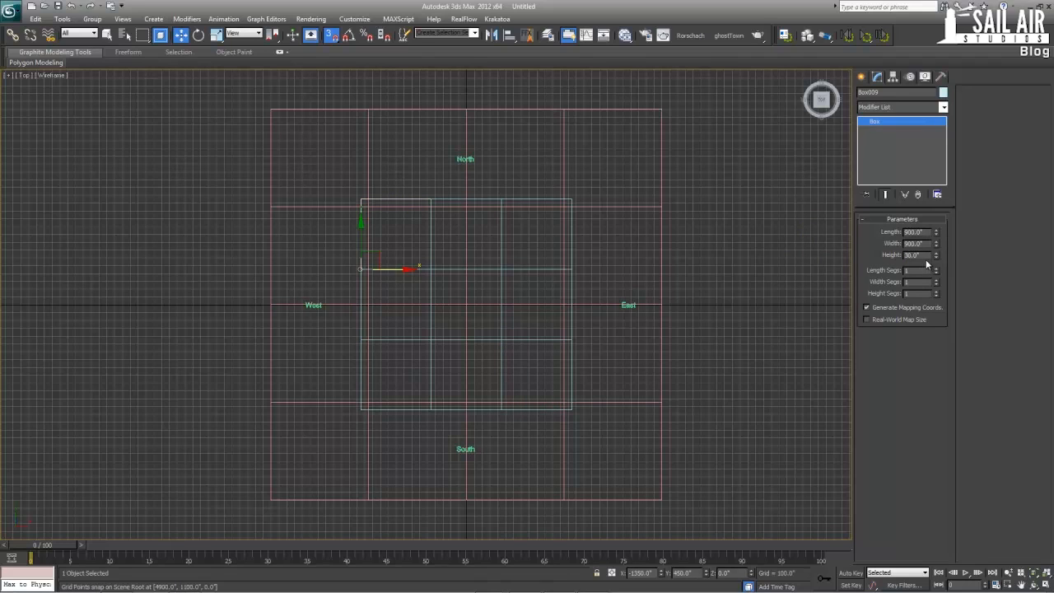
drag(925, 256, 856, 254)
text(7800)
key(Return)
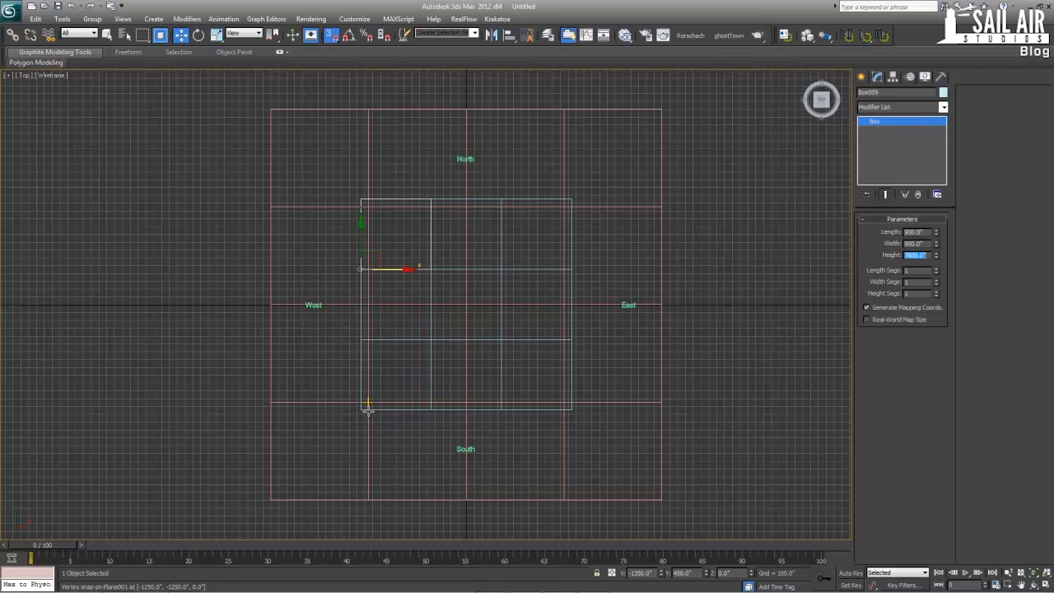
Select the northeast corner box and set its height to 10296 inches
click(539, 202)
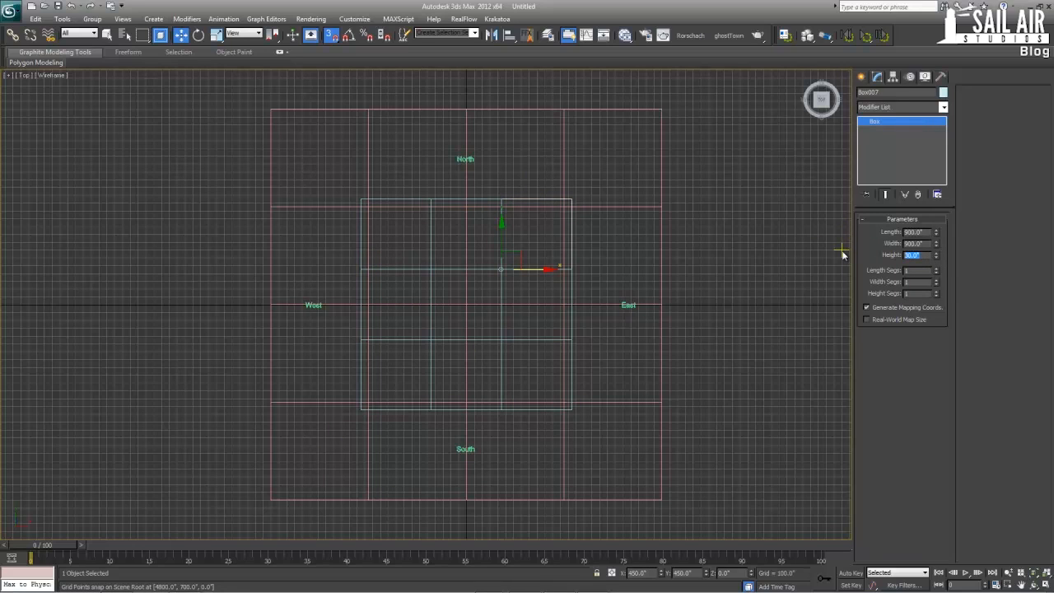
text(10296)
key(Return)
key(ctrl+c)
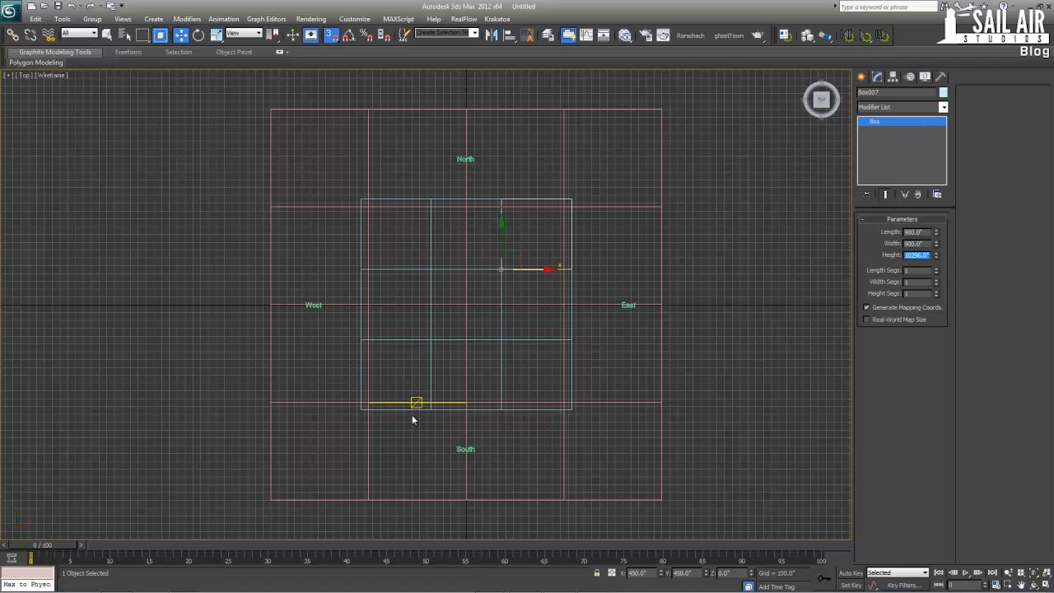
Select the southwest corner box and set its height to 10296 inches
click(413, 405)
click(408, 409)
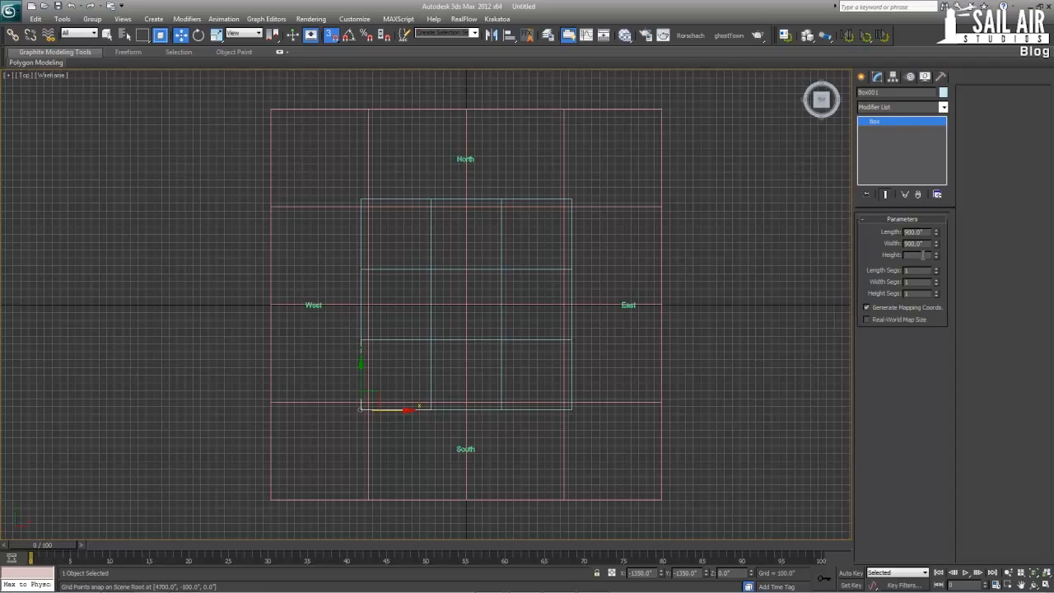
drag(924, 255, 862, 260)
key(ctrl+v)
key(Return)
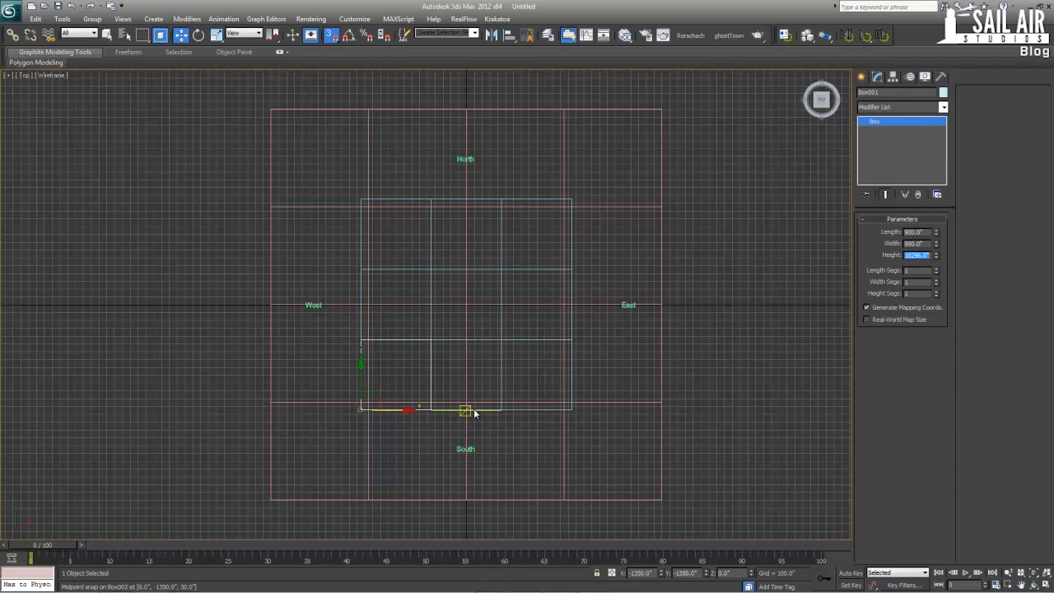
Set the height of the south, east and north middle boxes to 14040 inches each
click(467, 410)
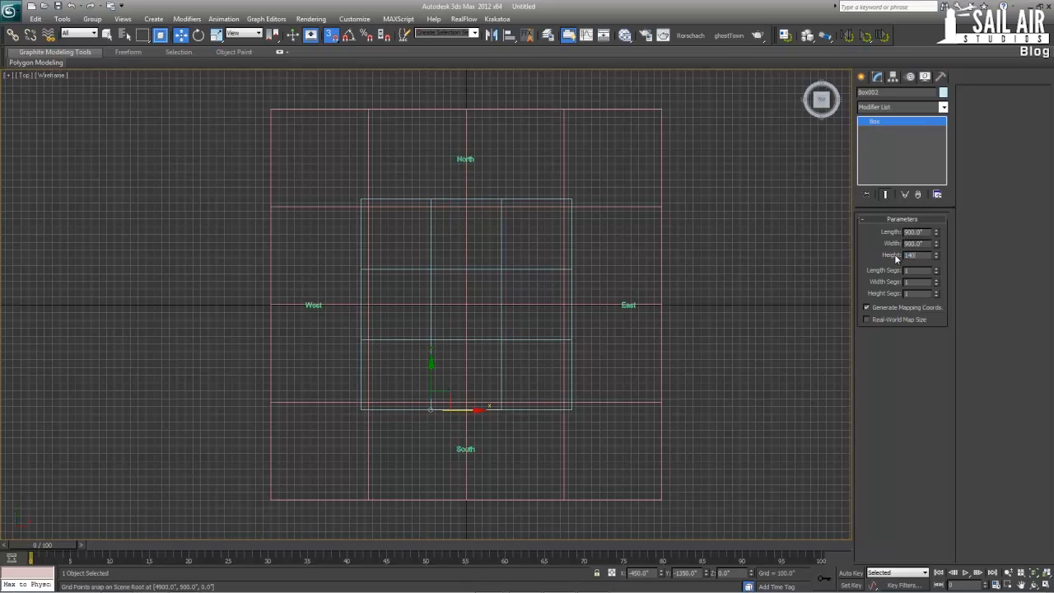
key(Return)
key(Return)
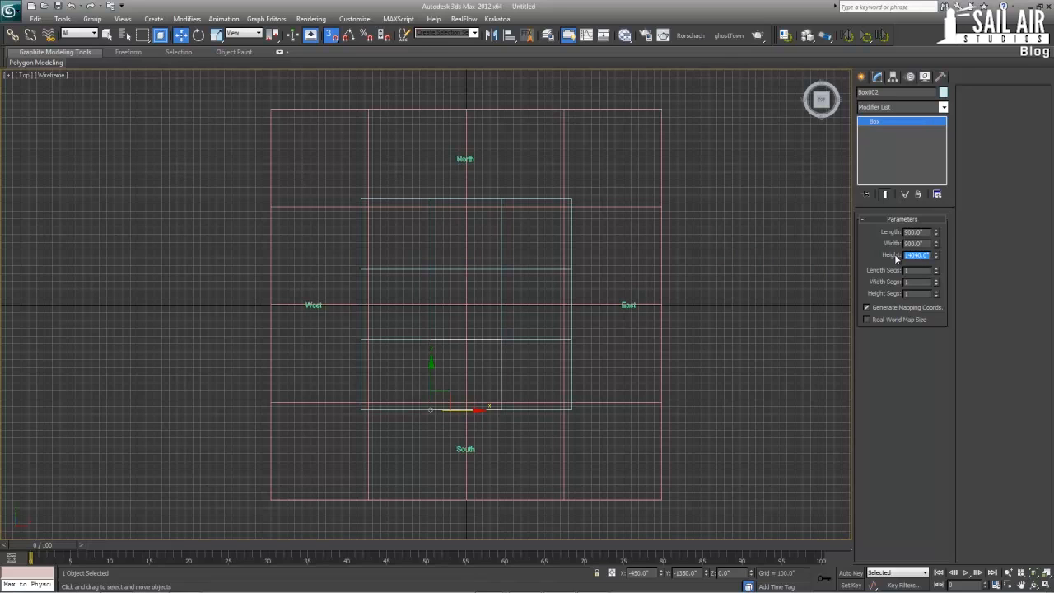
click(571, 293)
text(14040)
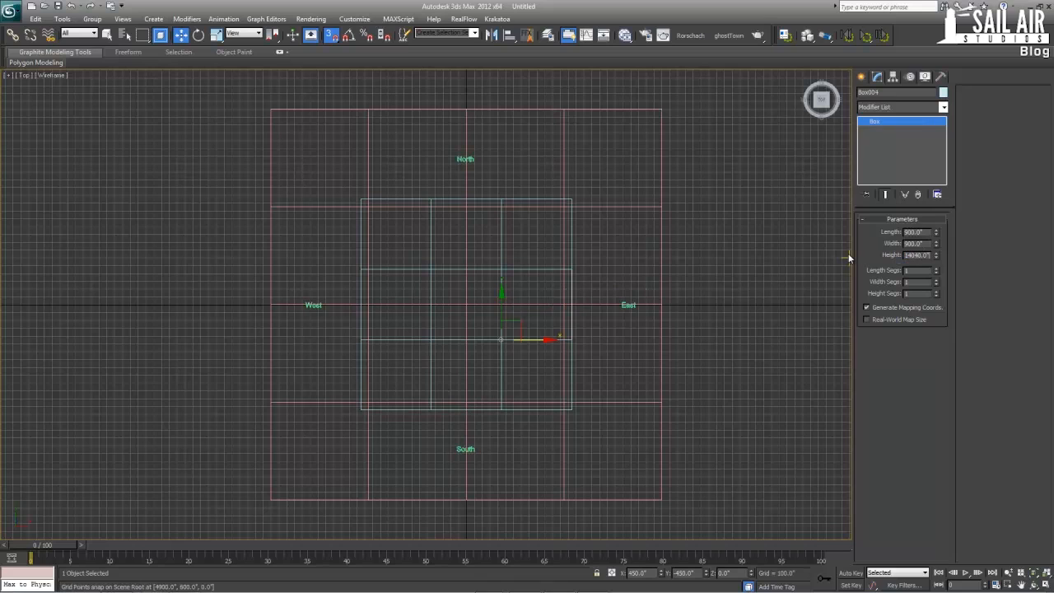
key(Return)
click(487, 202)
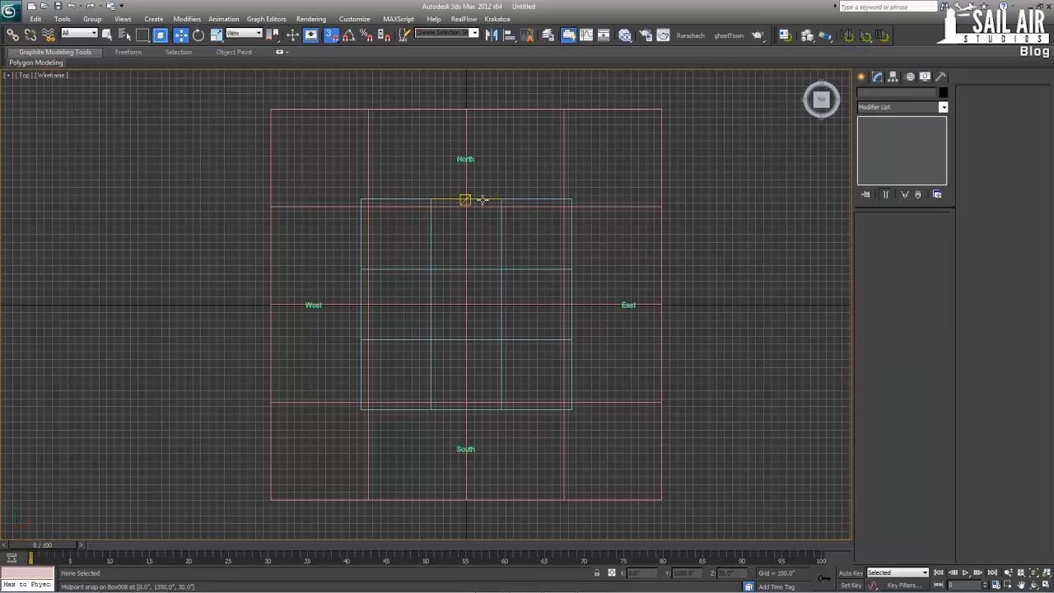
click(482, 199)
text(14040.0")
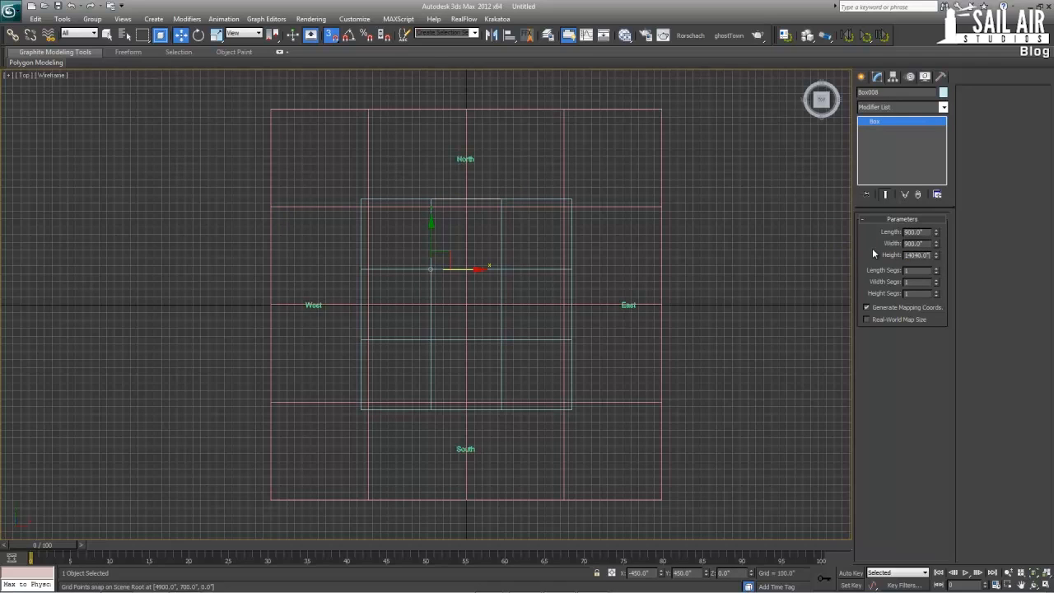
key(Return)
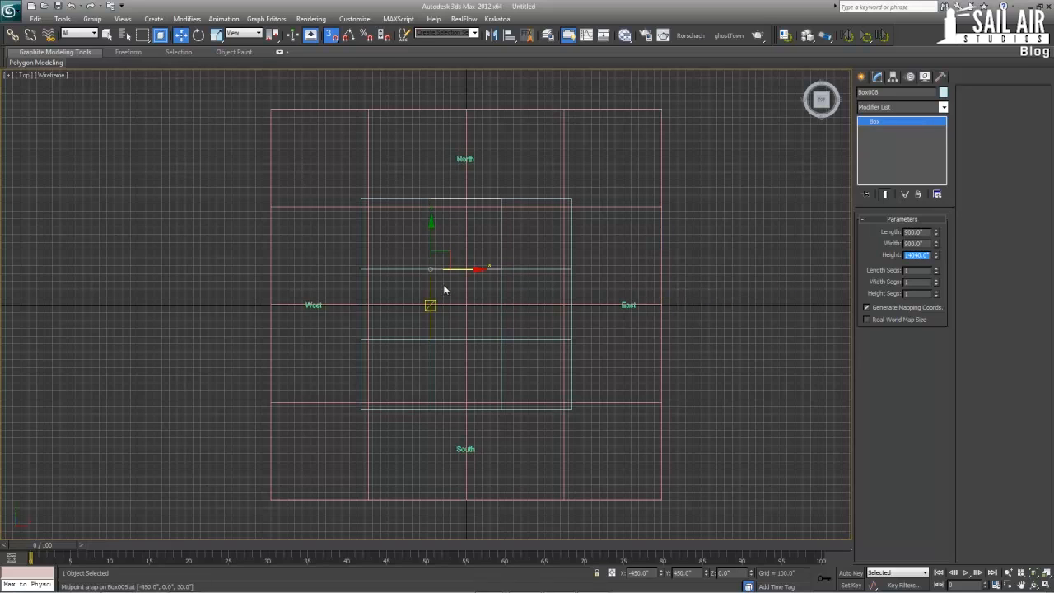
Set the height of the west middle box and the centre box to 16848 inches each
click(359, 275)
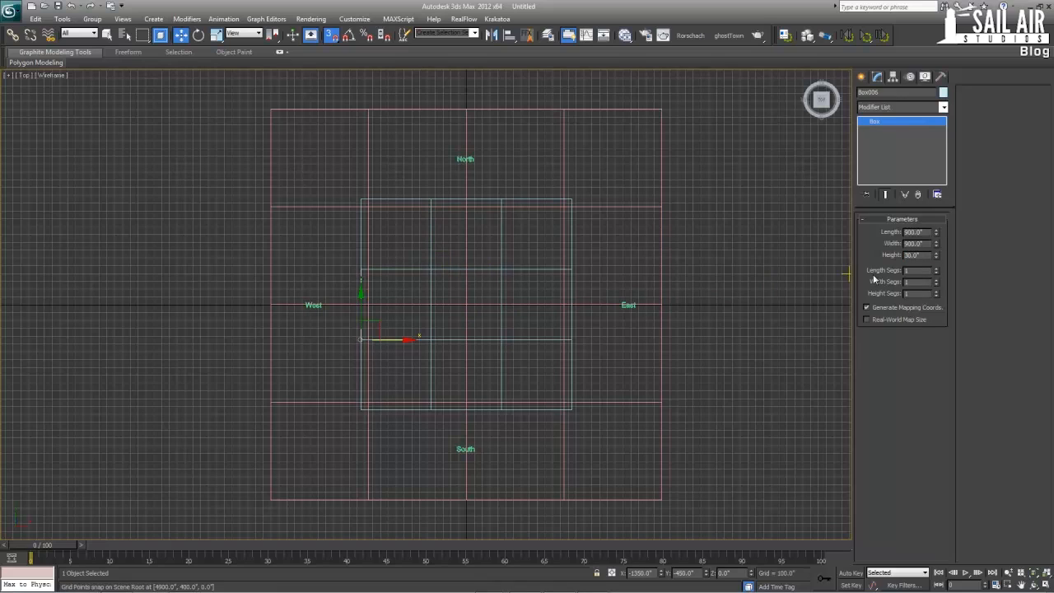
click(913, 254)
text(1684)
key(Return)
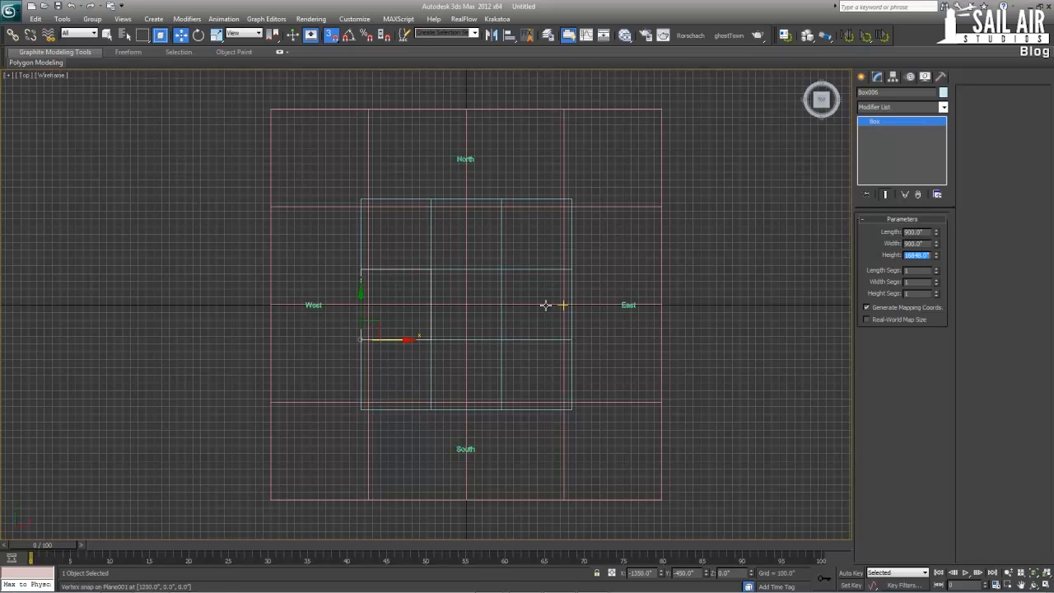
click(430, 305)
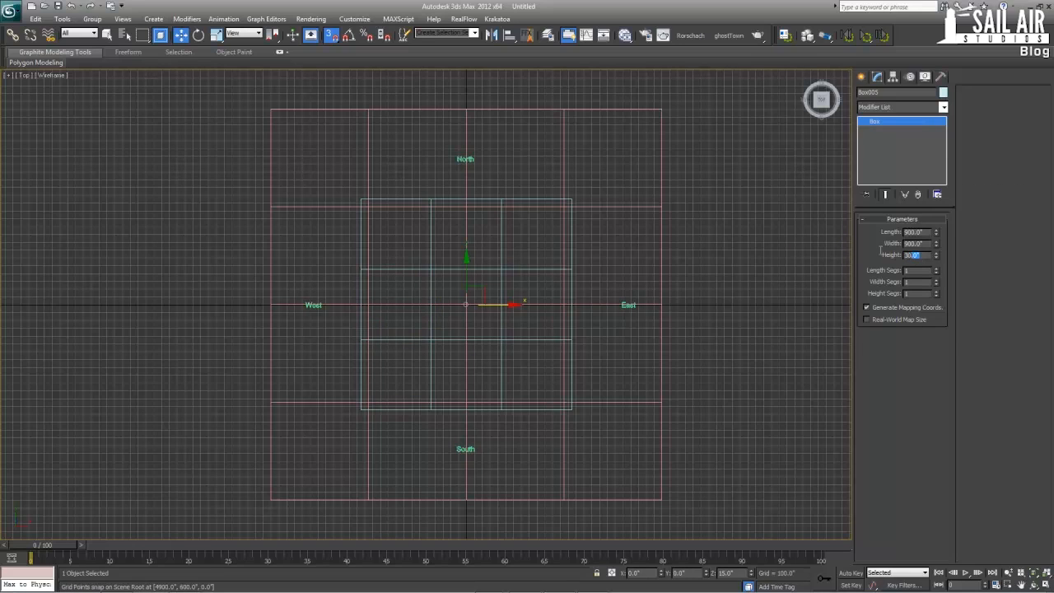
text(16848)
key(Return)
Show the whole tower in a full-size Perspective view with edged faces displayed and snapping turned off
key(alt+w)
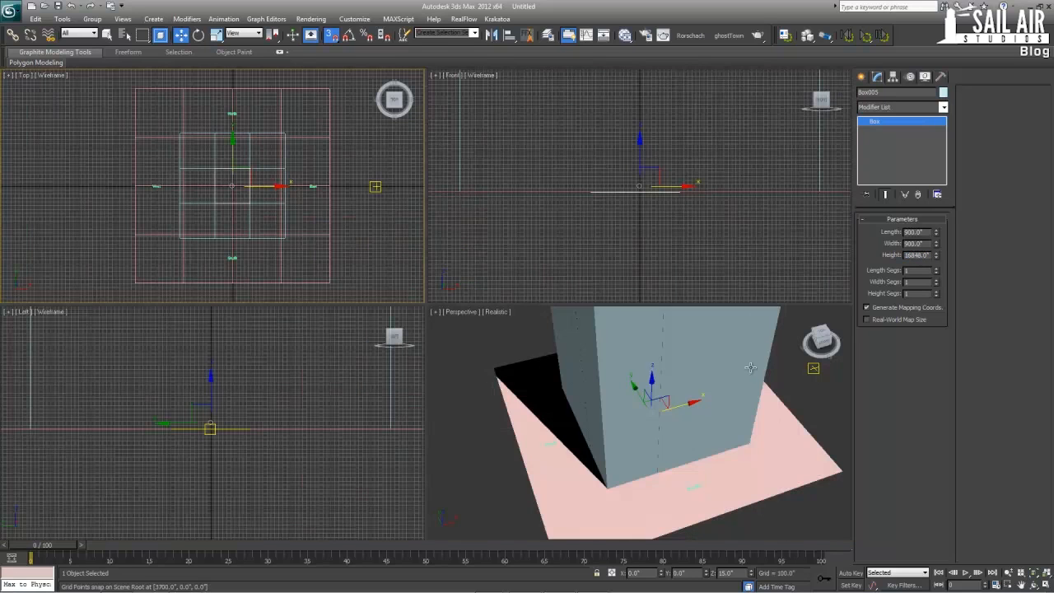
scroll(750, 367, down, 6)
key(alt+w)
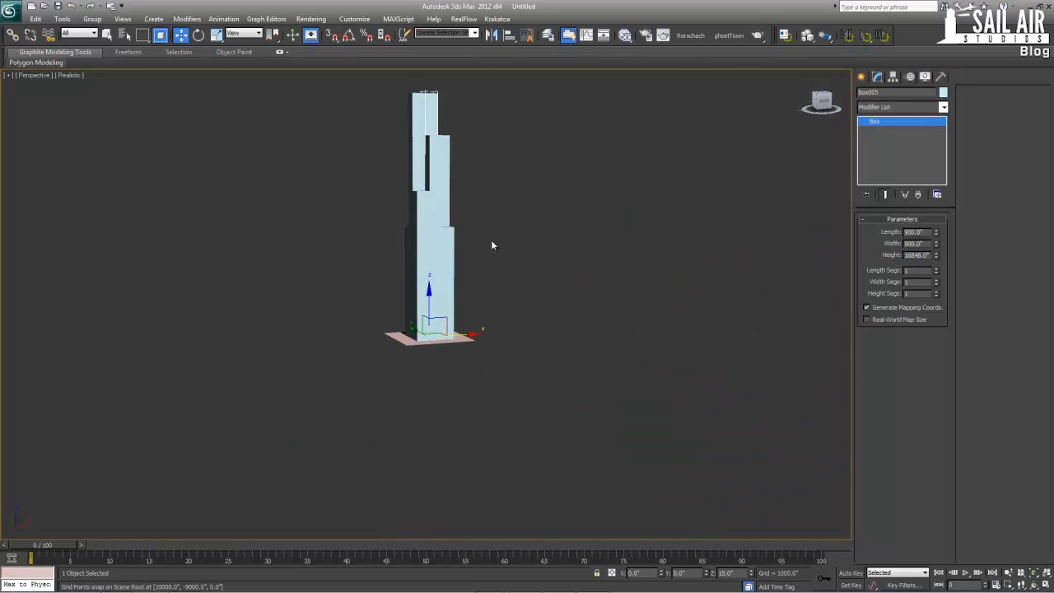
click(491, 246)
alt+middle_drag(491, 245, 466, 292)
scroll(666, 246, up, 5)
click(403, 376)
scroll(462, 386, down, 1)
key(F4)
key(alt+w)
key(alt+w)
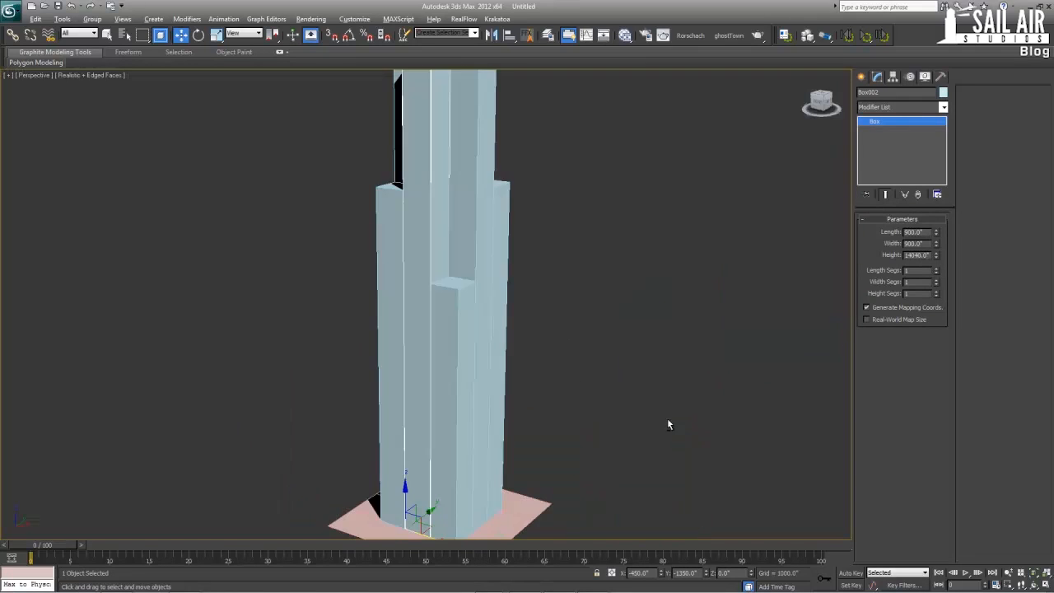
Examine the tower's stepped massing from several angles and distances, with and without edged faces
alt+middle_drag(668, 425, 505, 305)
scroll(488, 278, down, 3)
middle_drag(487, 301, 486, 352)
scroll(510, 342, up, 3)
click(527, 317)
alt+middle_drag(524, 308, 504, 332)
scroll(470, 339, down, 5)
scroll(500, 327, down, 3)
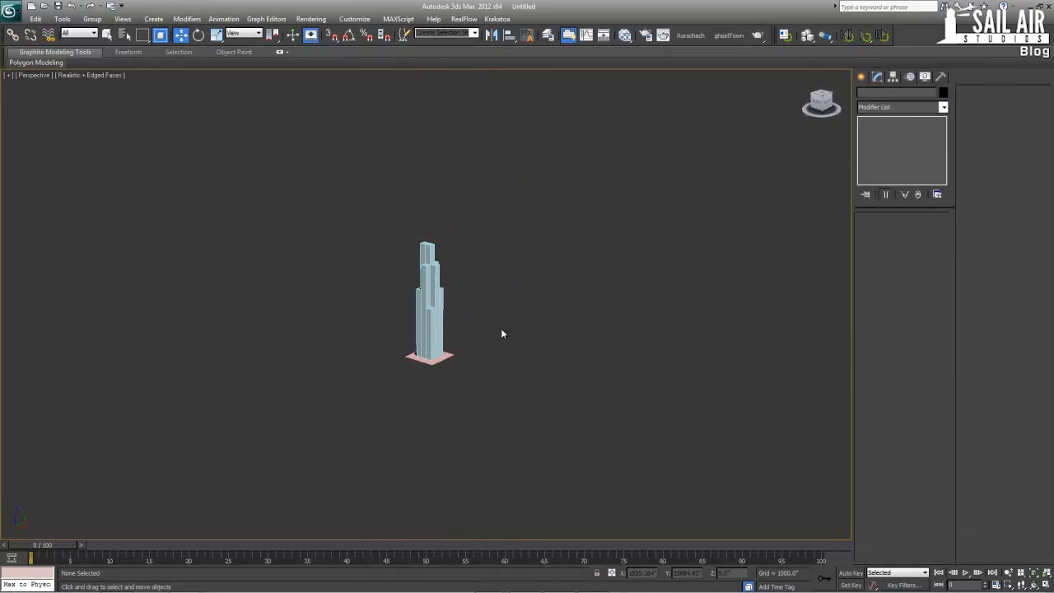
key(F4)
scroll(500, 327, down, 4)
mouse_move(490, 373)
alt+middle_down()
mouse_move(494, 400)
mouse_move(528, 325)
mouse_move(606, 321)
mouse_move(468, 334)
mouse_move(447, 297)
mouse_move(447, 258)
alt+middle_up()
scroll(467, 334, up, 3)
click(440, 334)
scroll(437, 345, up, 6)
key(F4)
Select the southeast corner box and, in a full-size Top view, set its height segments to 50
click(414, 165)
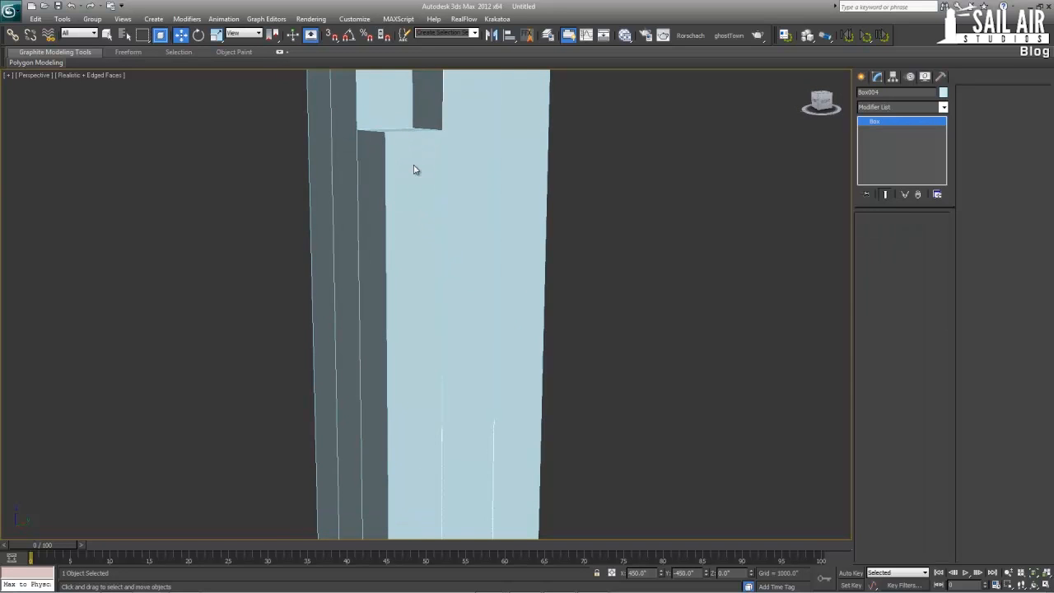
key(alt+w)
right_click(658, 244)
scroll(658, 244, down, 3)
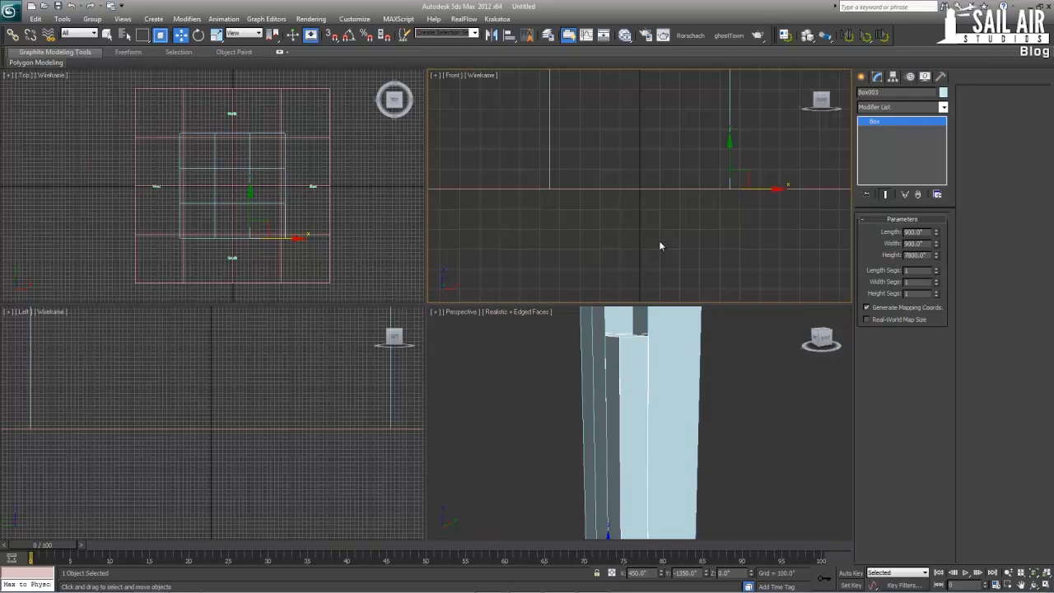
key(alt+w)
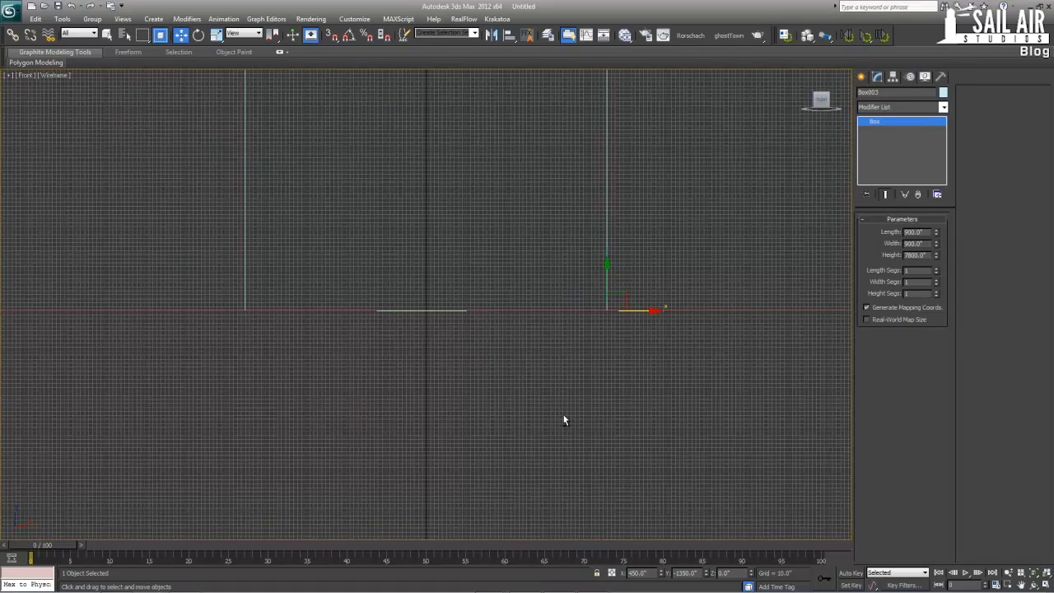
scroll(546, 396, down, 3)
key(alt+w)
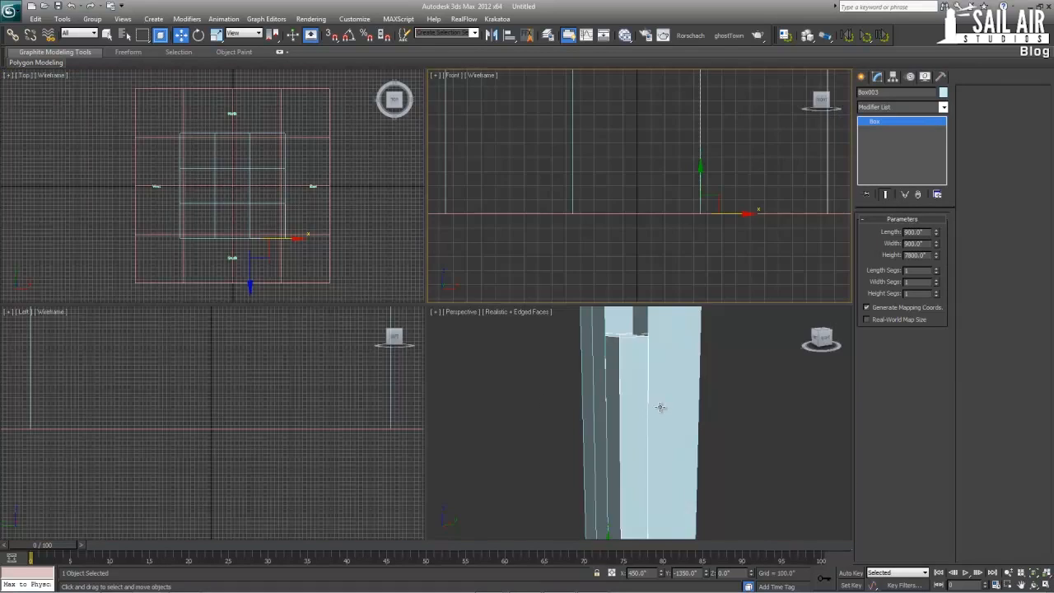
right_click(336, 245)
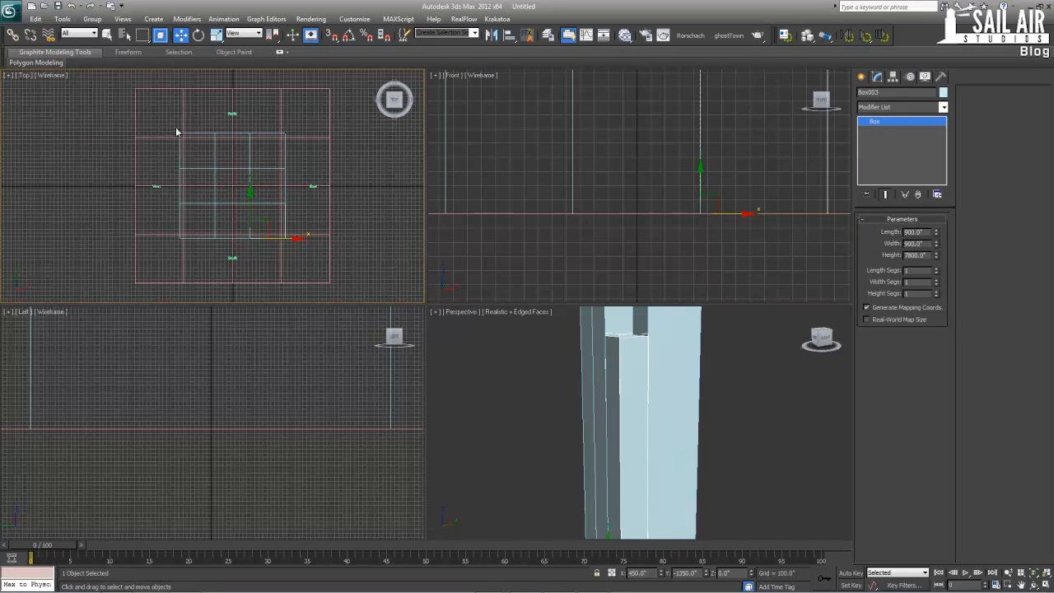
key(alt+w)
scroll(471, 311, up, 4)
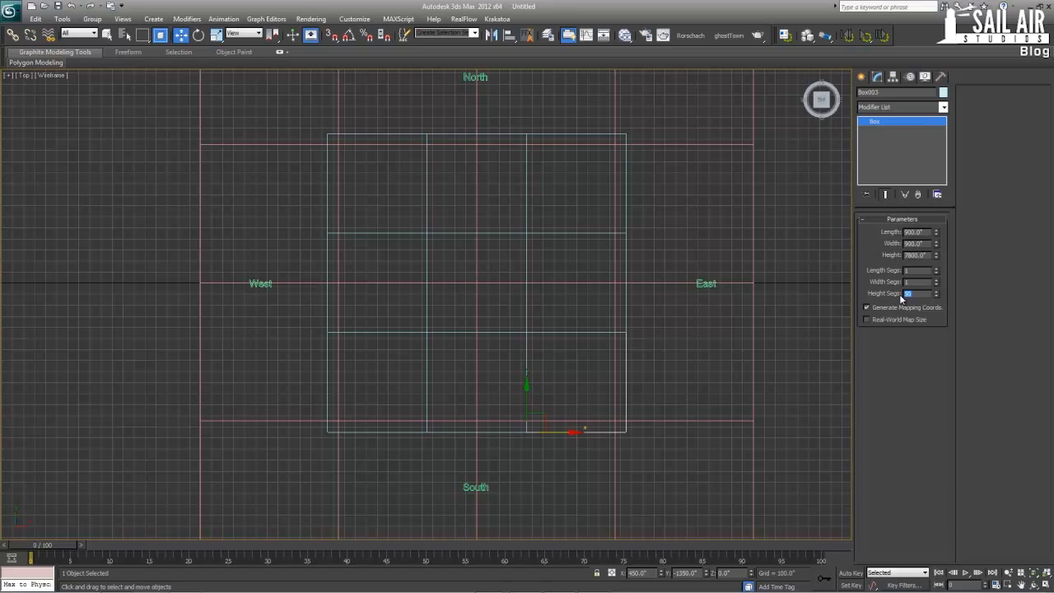
Set the height segments of the northwest corner box to 50 and of the southwest and northeast corner boxes to 66
click(402, 133)
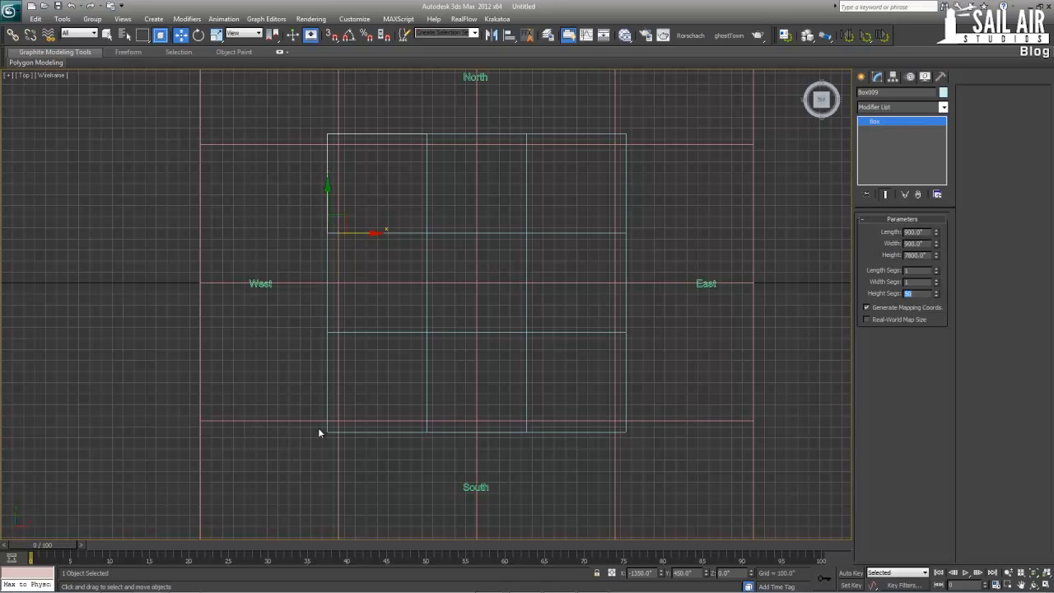
click(327, 406)
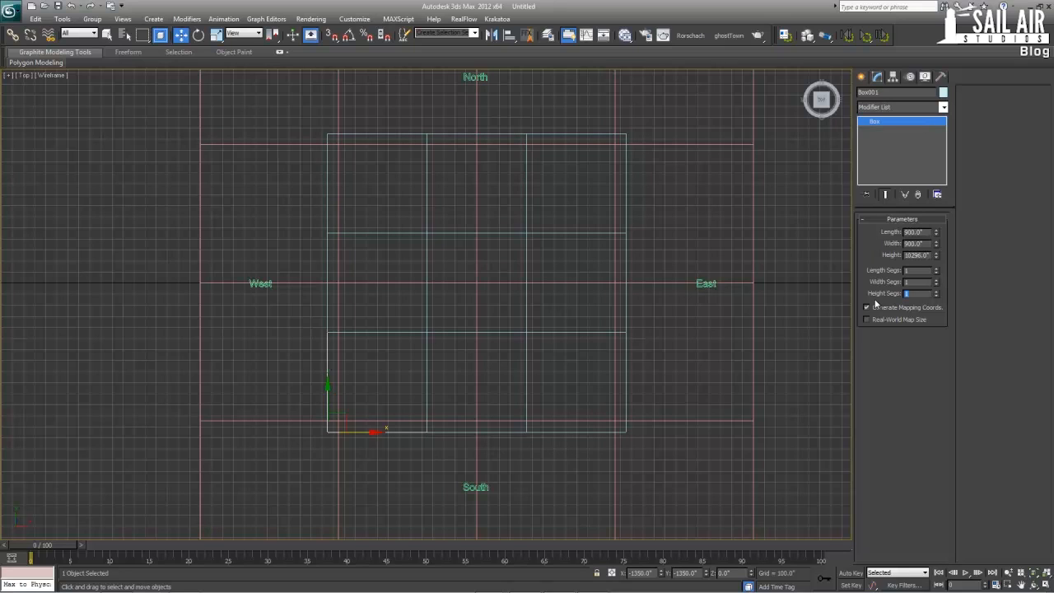
click(582, 136)
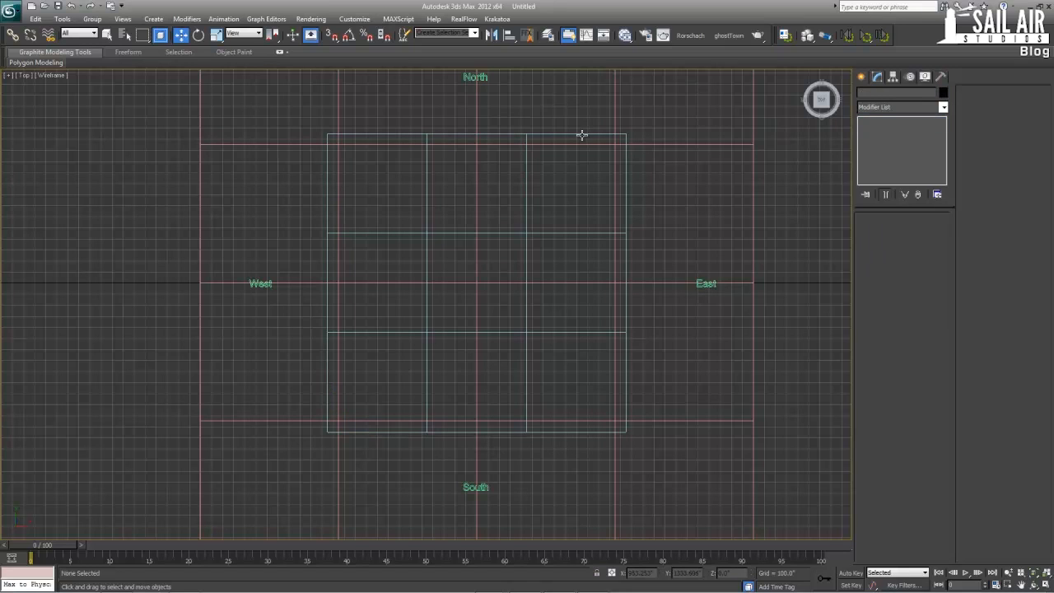
click(581, 135)
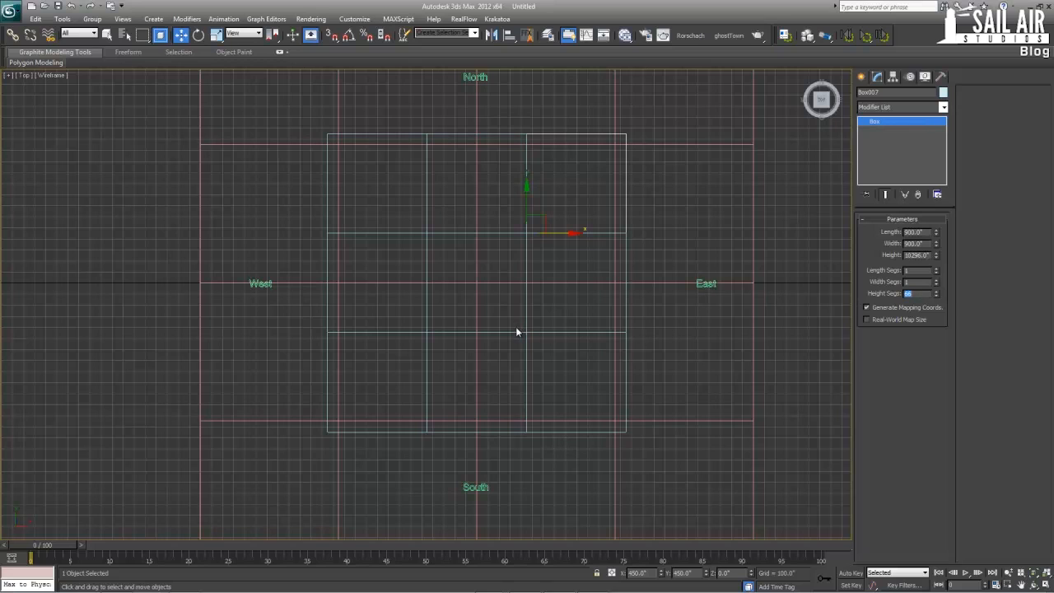
Set the height segments of the north, east and south middle boxes to 90, and of the west middle and centre boxes to 108
click(458, 134)
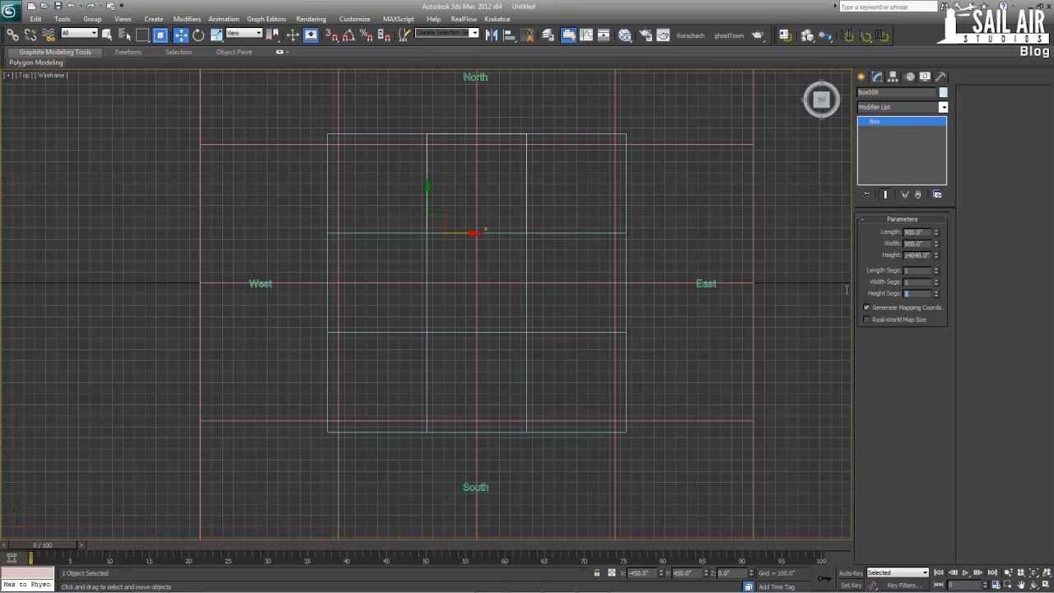
text(90)
click(629, 273)
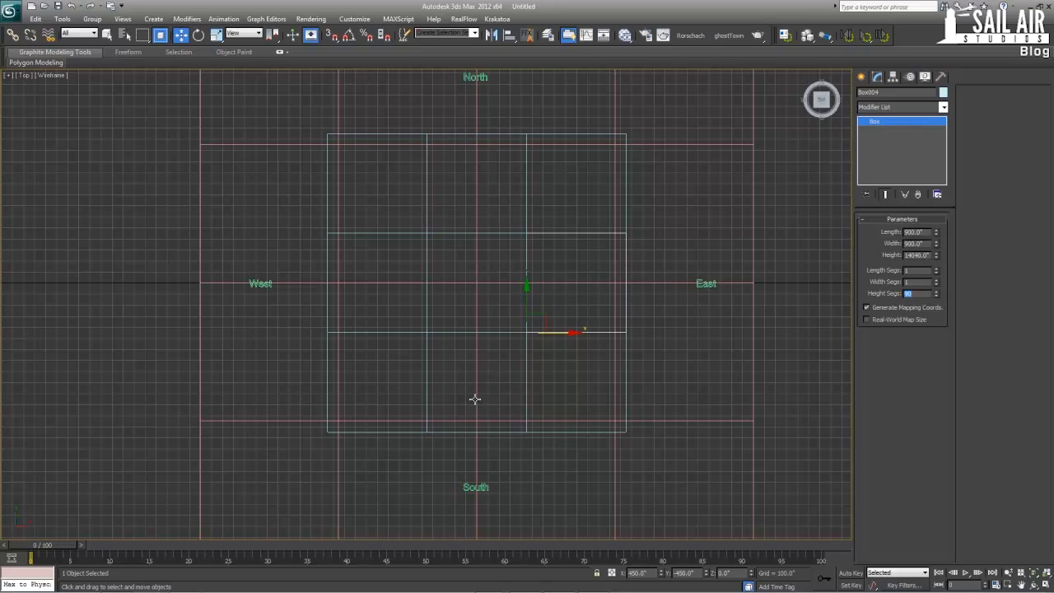
click(455, 435)
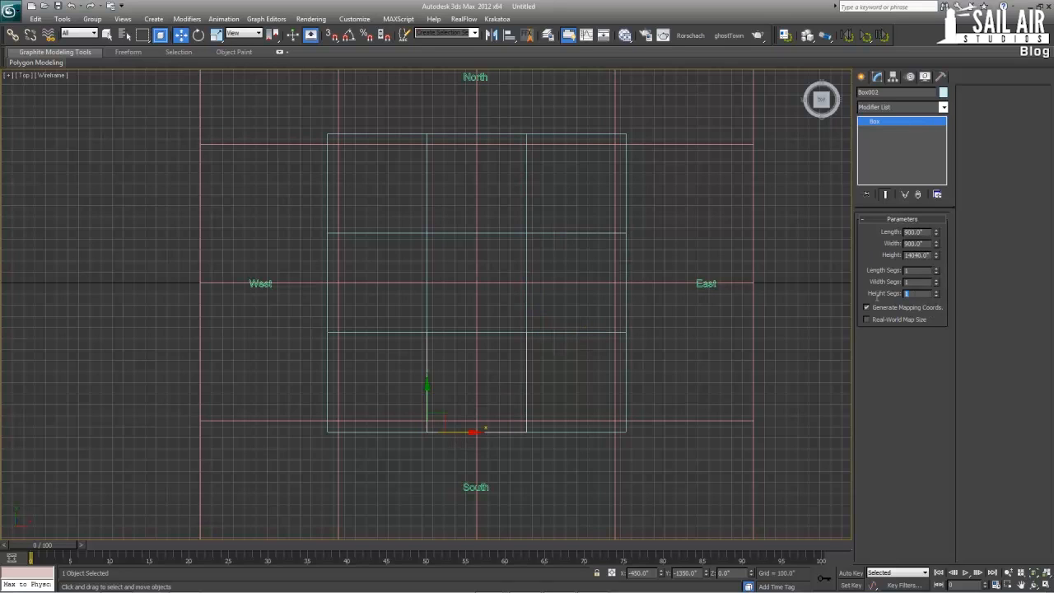
text(90)
key(Return)
click(325, 253)
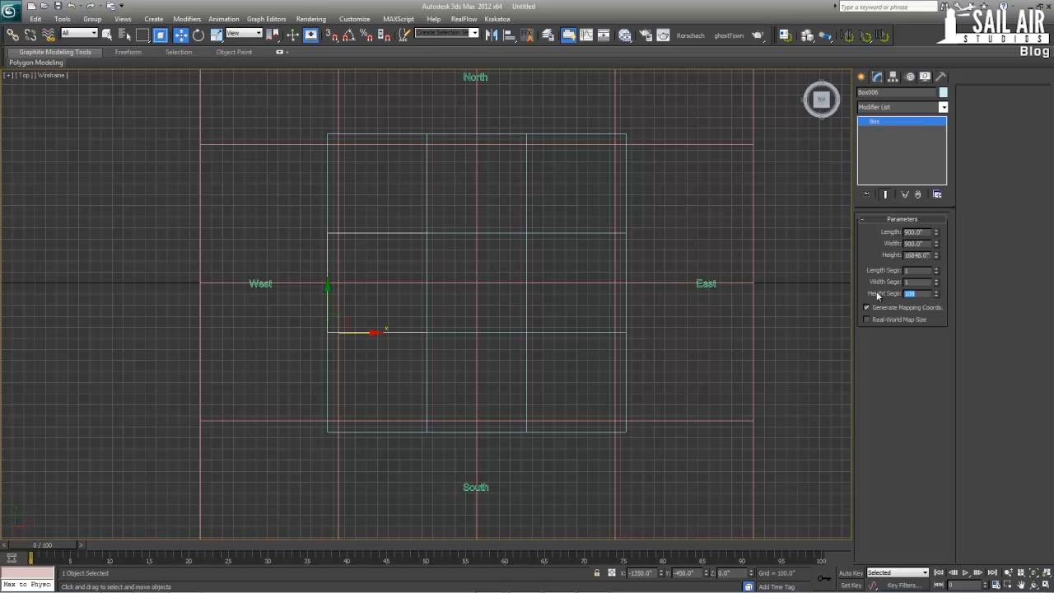
click(427, 274)
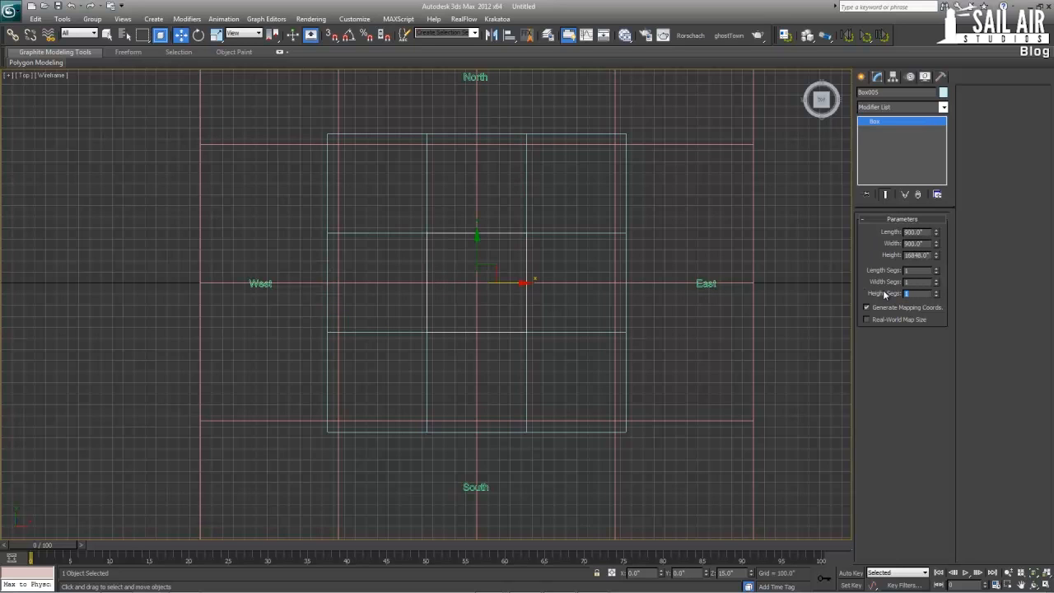
Examine the floor segmentation of the tower from base to top in a full-size Perspective view
key(alt+w)
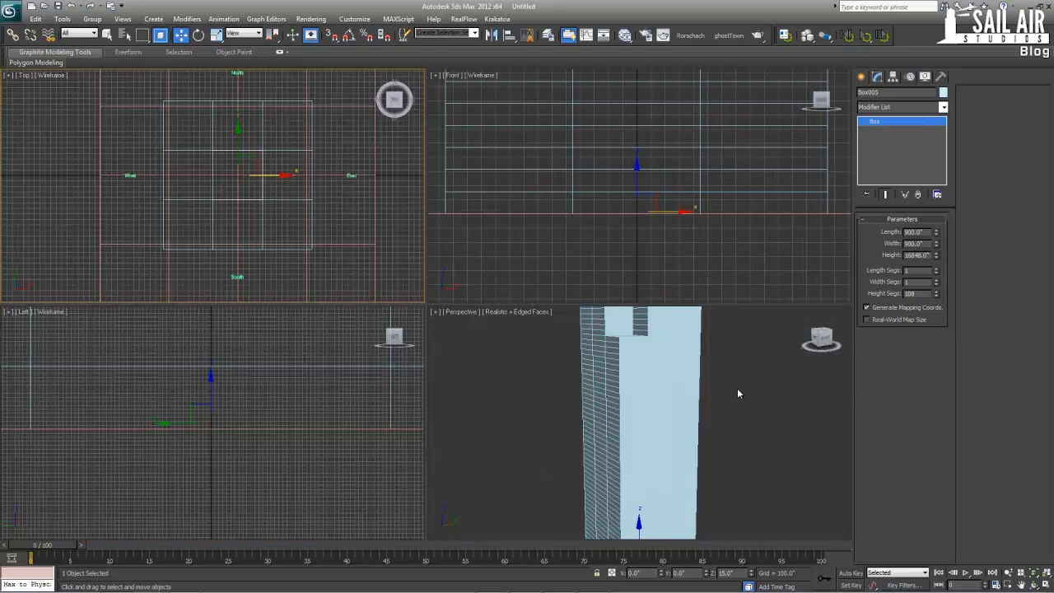
right_click(737, 388)
key(alt+w)
mouse_move(599, 301)
alt+middle_down()
mouse_move(612, 240)
mouse_move(602, 347)
mouse_move(585, 290)
alt+middle_up()
scroll(612, 239, down, 3)
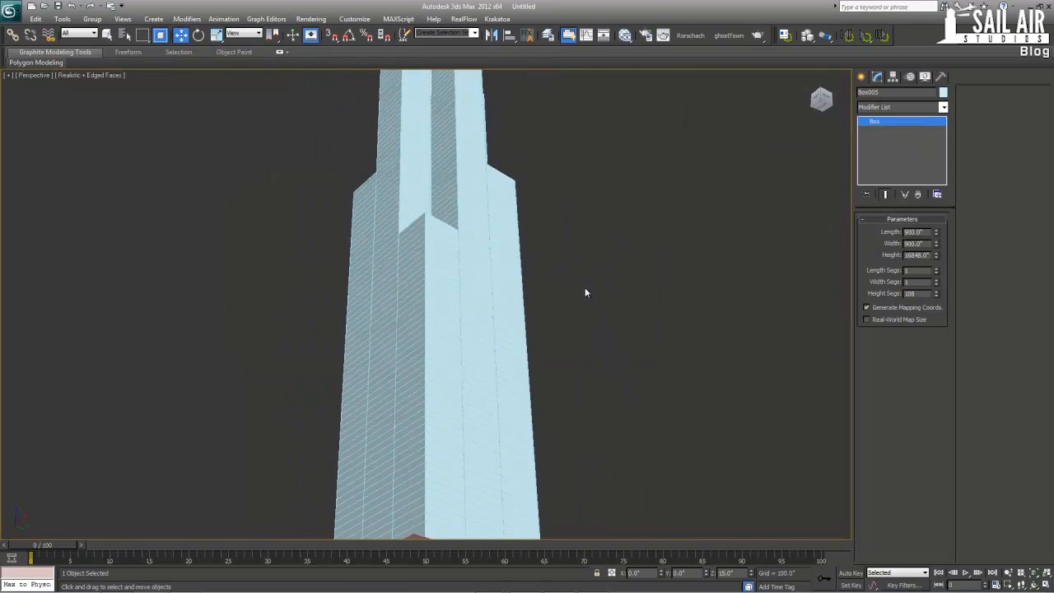
middle_drag(547, 222, 537, 407)
middle_drag(497, 309, 508, 211)
scroll(507, 212, down, 3)
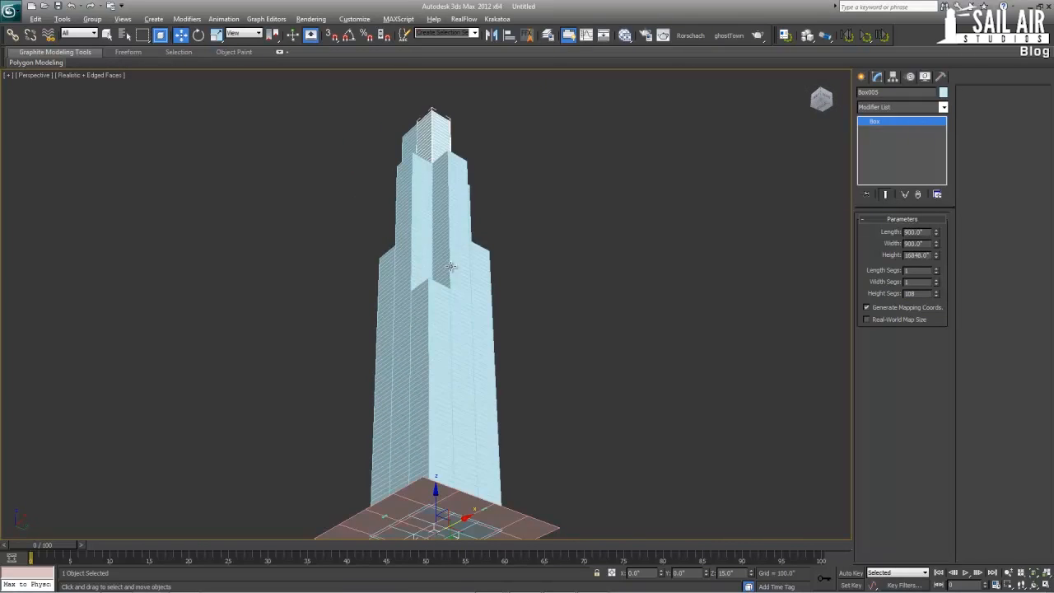
alt+middle_drag(452, 266, 475, 303)
scroll(453, 311, up, 3)
middle_drag(409, 204, 428, 415)
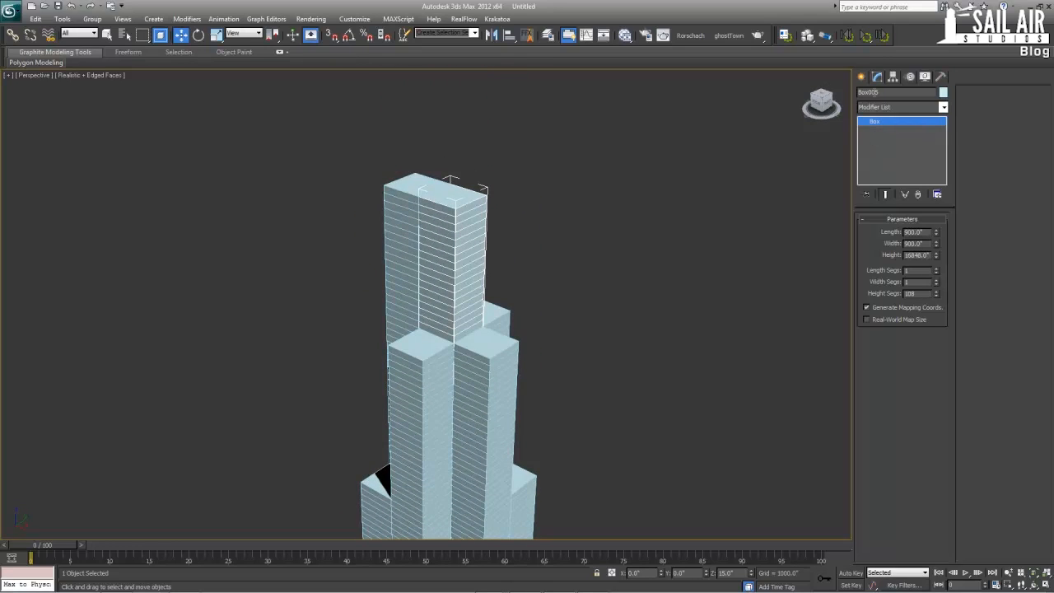
Create a 900 by 1800 inch box across the tops of the two tallest boxes using AutoGrid and vertex snapping
click(861, 76)
click(877, 94)
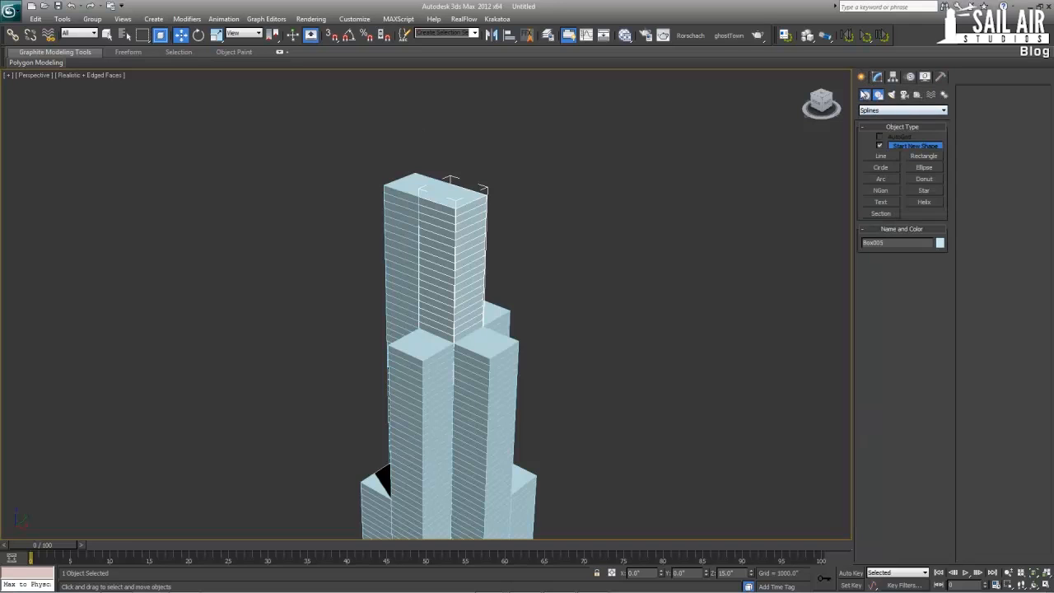
click(865, 94)
click(881, 147)
key(s)
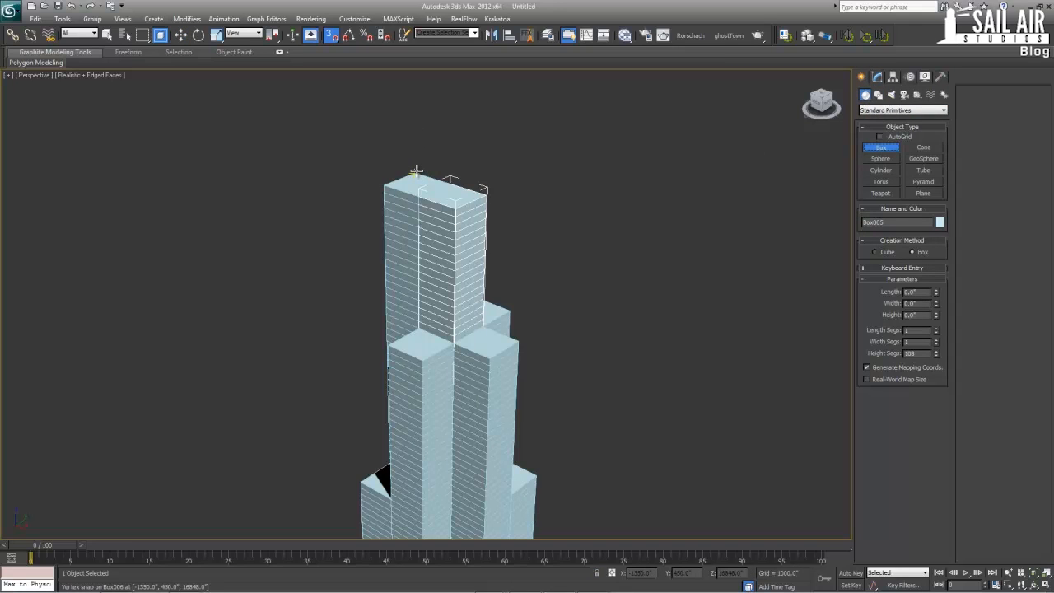
click(879, 136)
drag(420, 178, 458, 214)
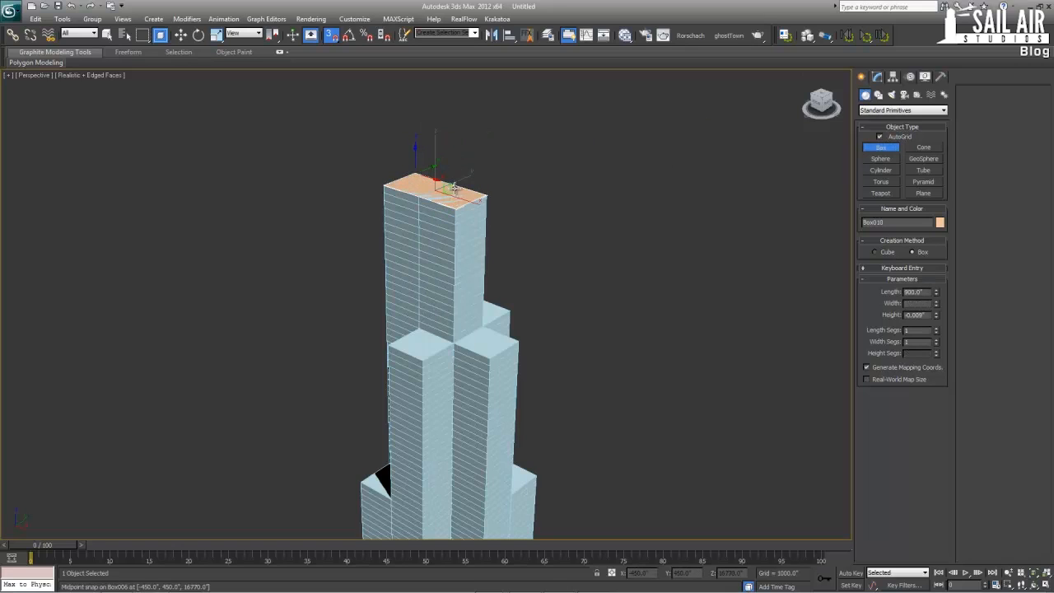
click(454, 178)
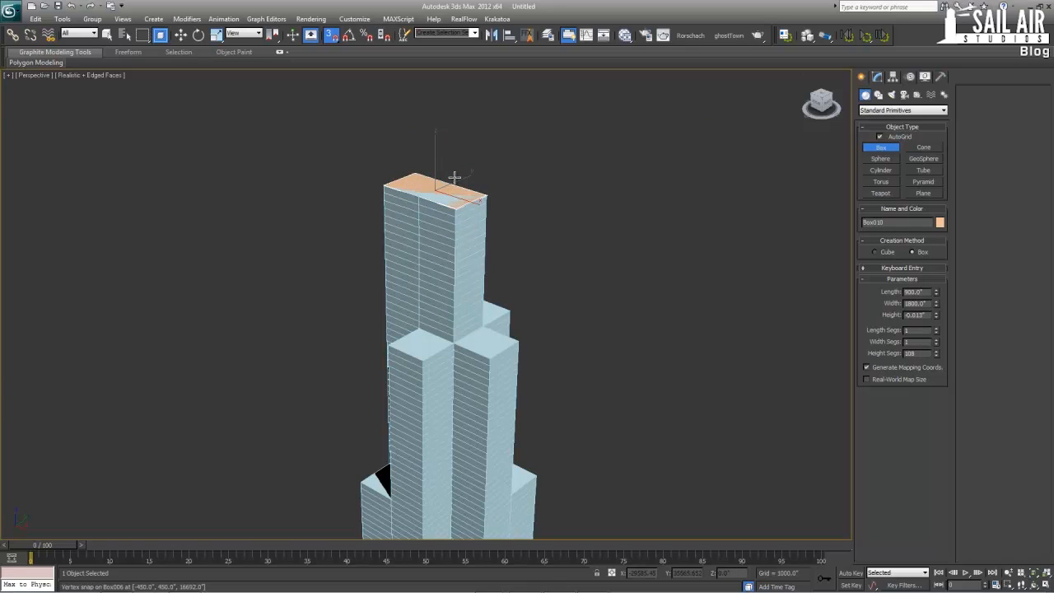
Set the height of the new rooftop box to 240 inches
double_click(923, 314)
text(240)
key(Return)
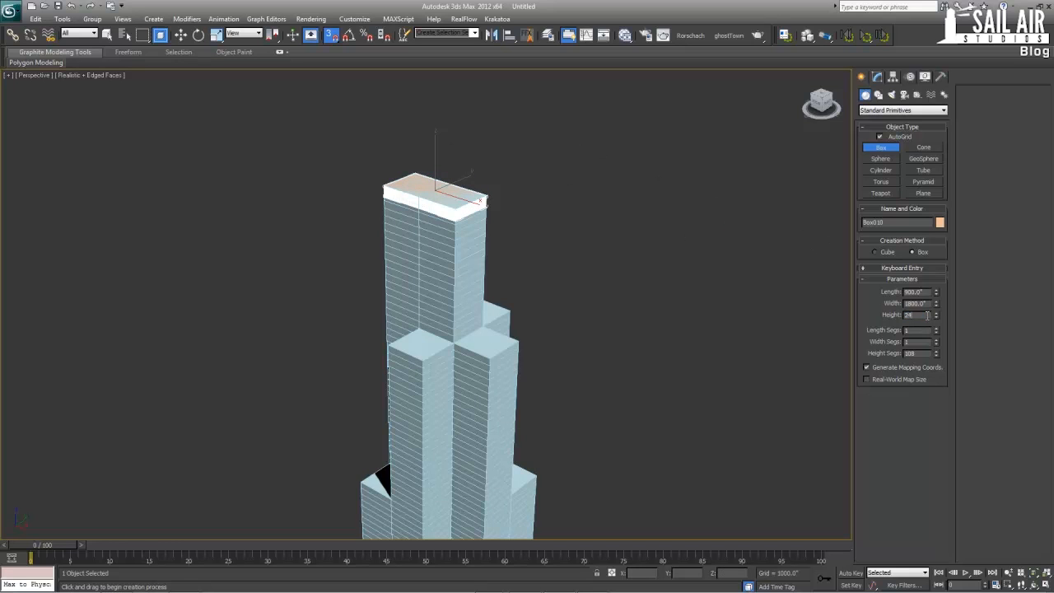
Set the rooftop box's height to 1200 inches and its height segments to 1
scroll(482, 177, up, 5)
key(alt+w)
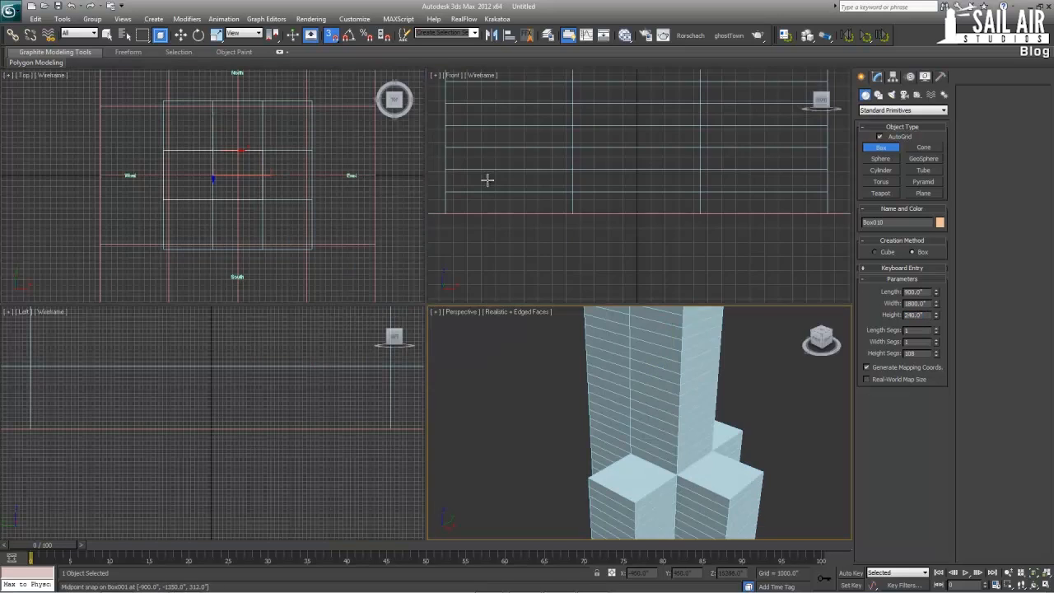
scroll(486, 179, up, 3)
middle_drag(552, 336, 532, 436)
key(alt+w)
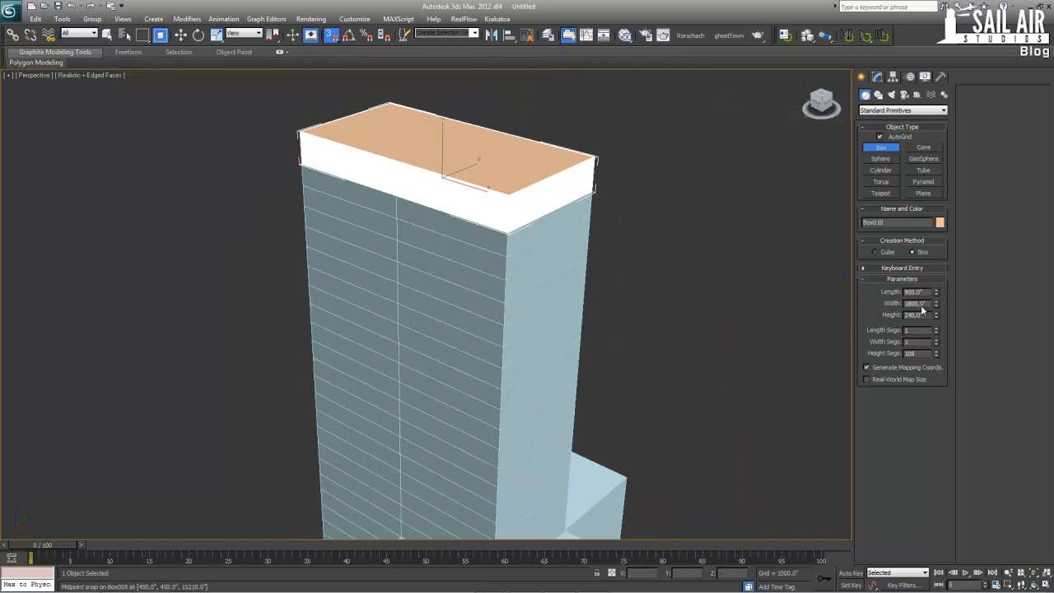
drag(922, 316, 870, 314)
text(1200)
key(Return)
right_click(935, 352)
scroll(620, 251, down, 5)
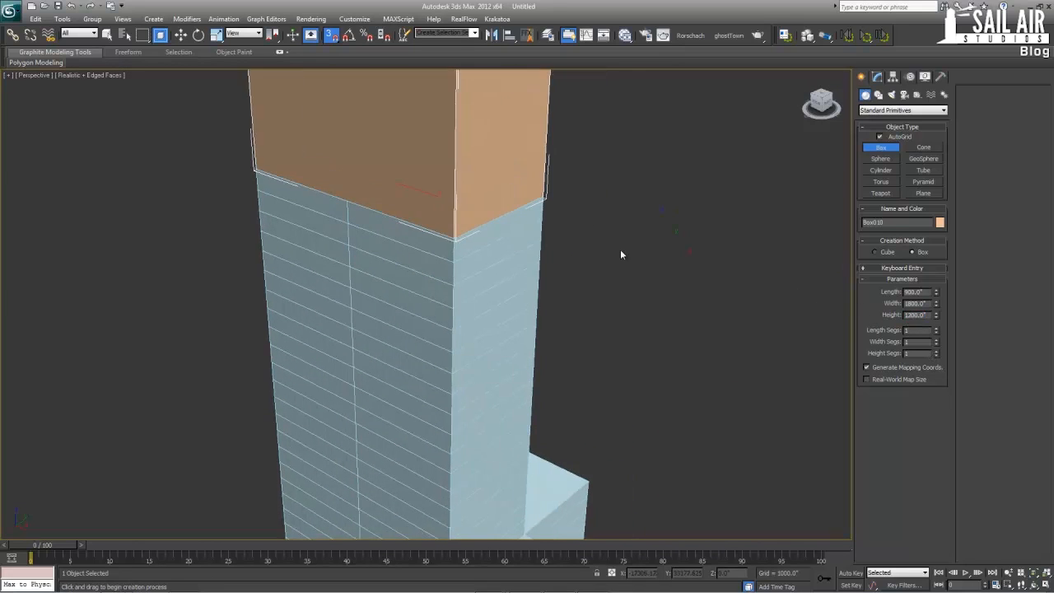
Turn off snapping and AutoGrid and leave box creation with the Move tool active
key(s)
key(w)
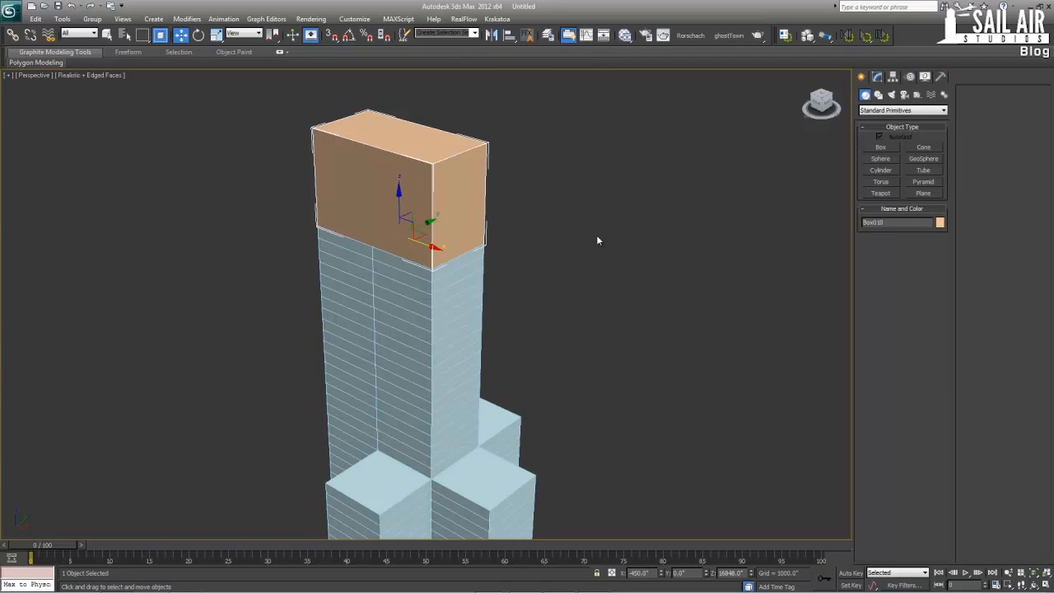
click(886, 147)
click(879, 137)
click(884, 147)
key(w)
scroll(549, 208, down, 3)
key(alt+w)
key(alt+w)
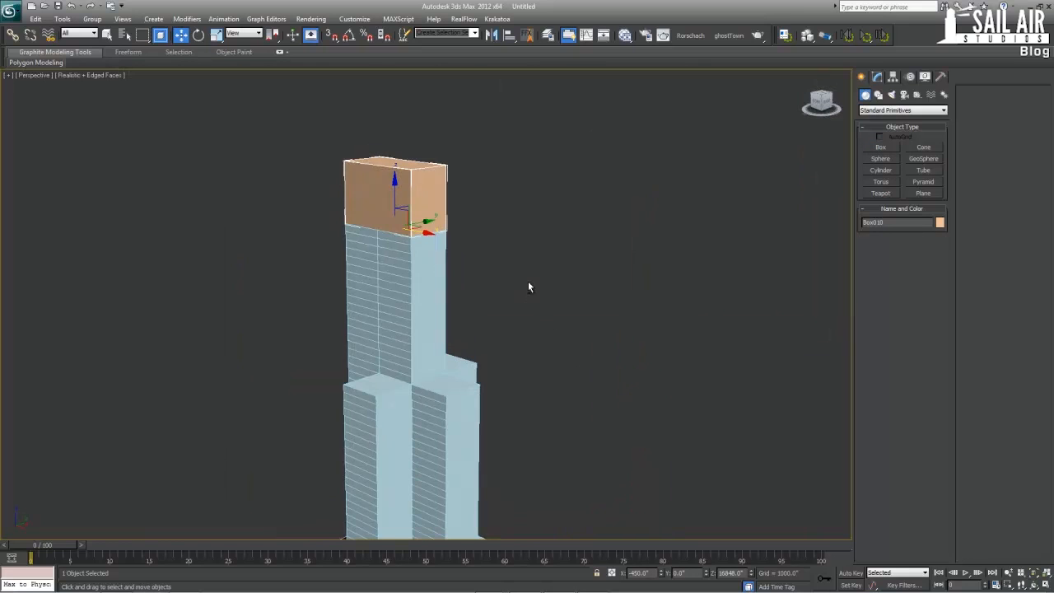
Hide the edged faces in the Perspective view and set the object color of the whole model to black
click(527, 282)
key(F4)
middle_drag(528, 282, 481, 155)
scroll(482, 156, down, 5)
middle_drag(487, 338, 488, 246)
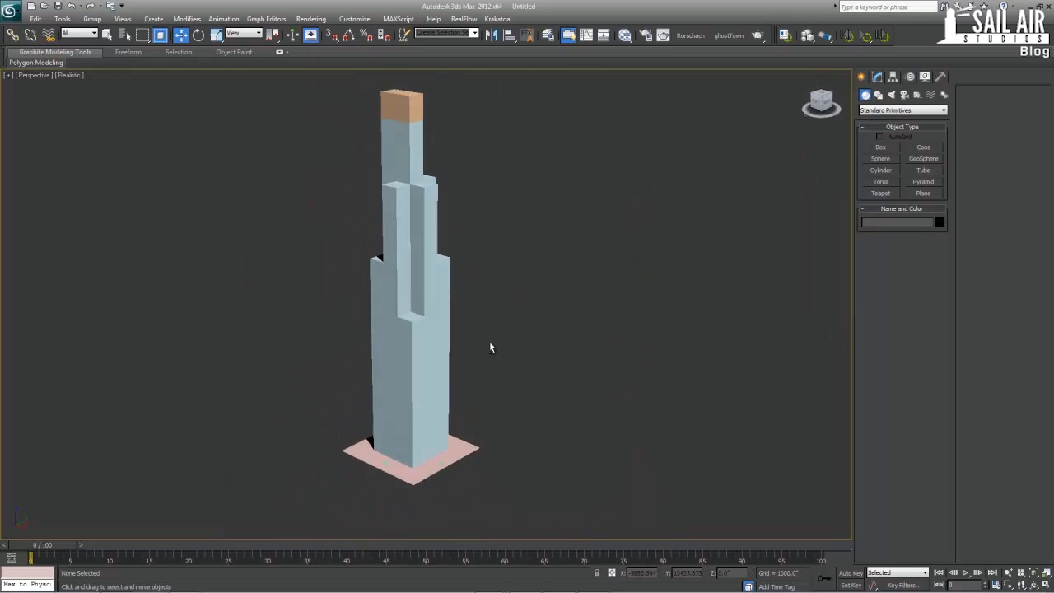
scroll(489, 347, down, 2)
drag(570, 452, 276, 103)
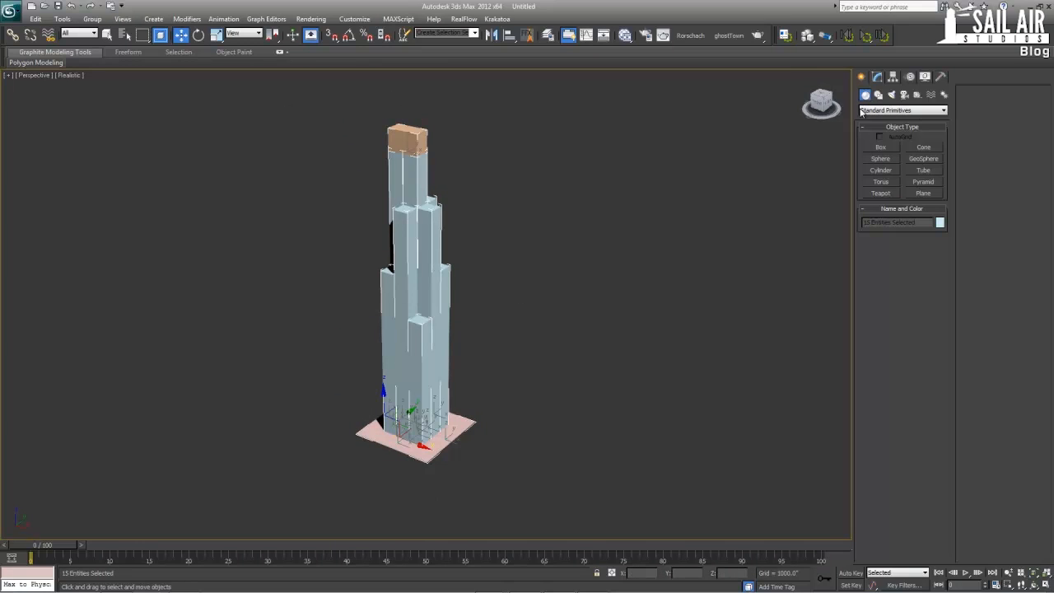
click(939, 222)
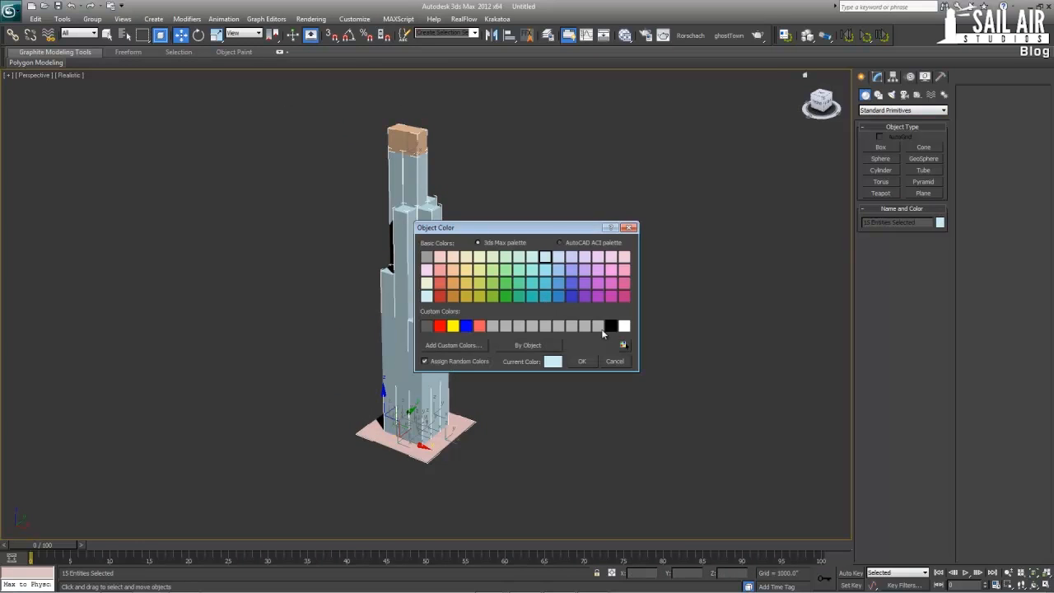
click(582, 361)
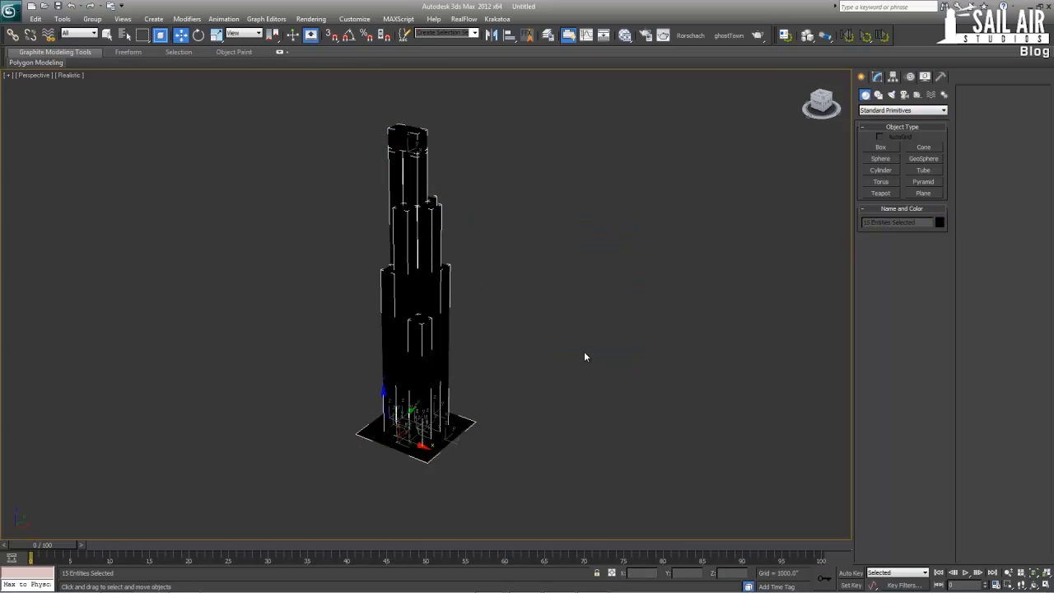
Create a Standard material in the Slate Material Editor, assign it to all selected objects and close the editor
key(m)
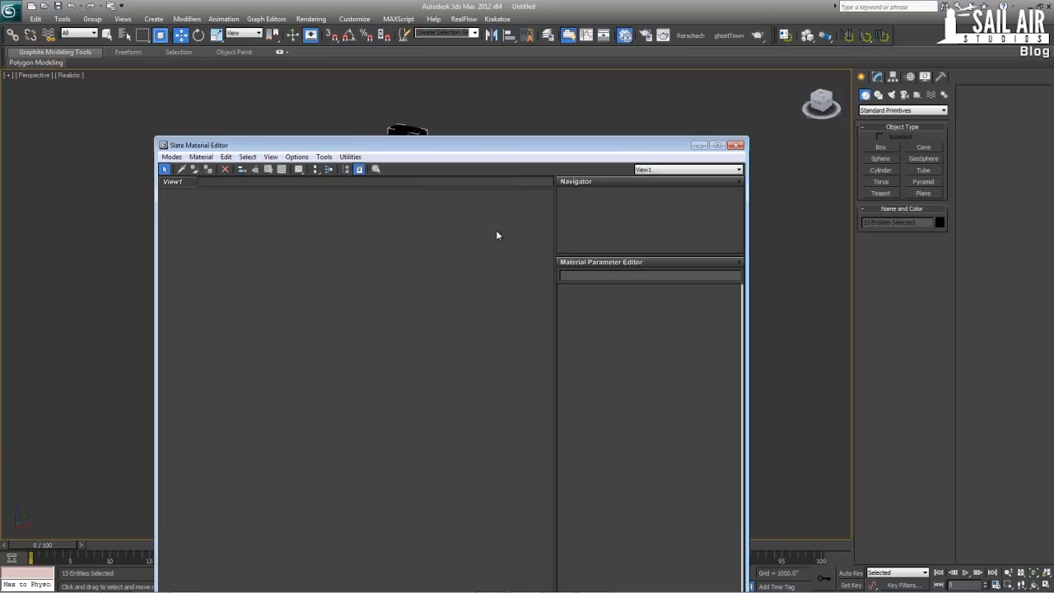
right_click(448, 258)
mouse_move(527, 264)
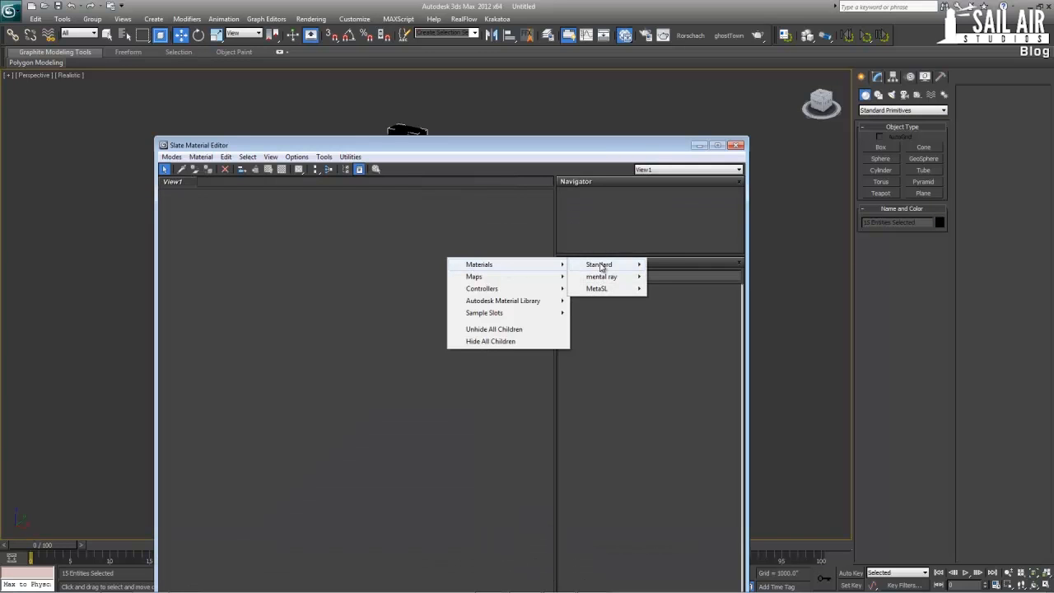
mouse_move(600, 267)
click(683, 404)
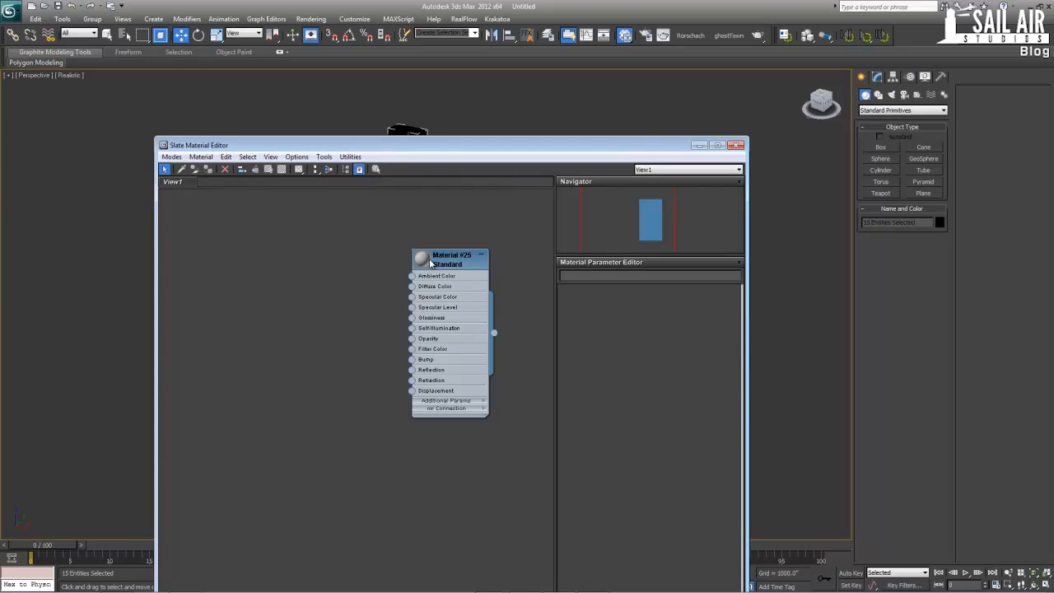
drag(430, 262, 321, 240)
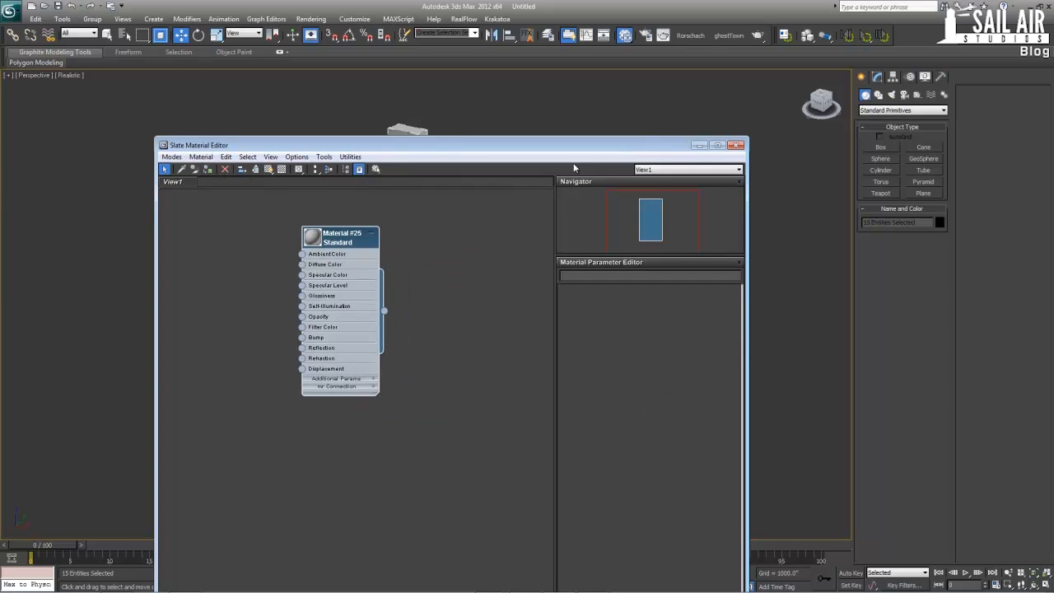
click(736, 146)
Show the edged faces again in the Perspective view and deselect all objects
scroll(508, 191, up, 3)
key(F4)
middle_drag(508, 192, 512, 227)
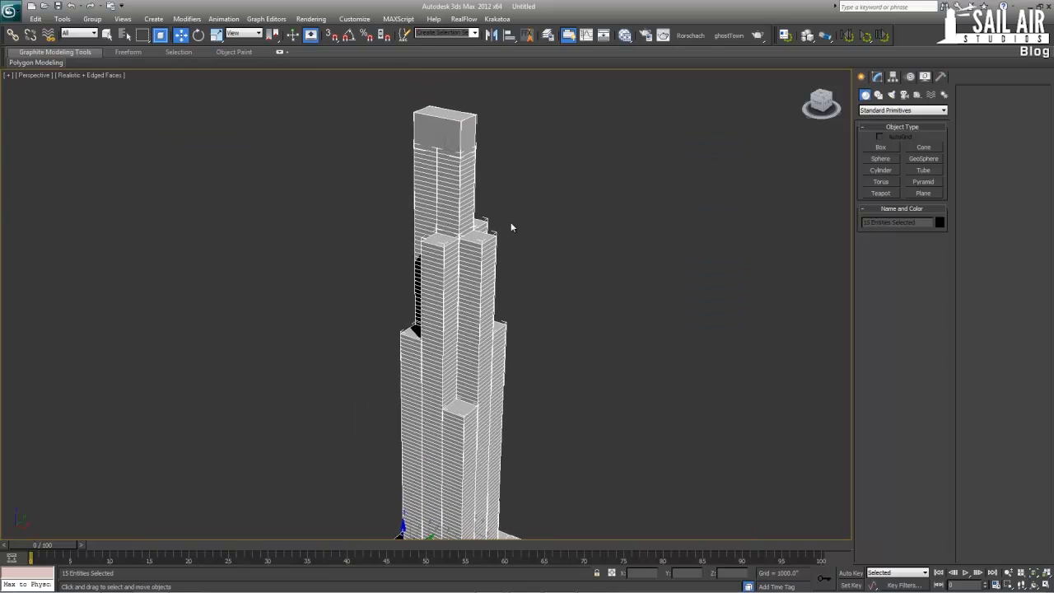
click(511, 157)
Examine the black floor edges on the lower part of the tower in a full-size Perspective view
scroll(533, 285, down, 2)
key(alt+w)
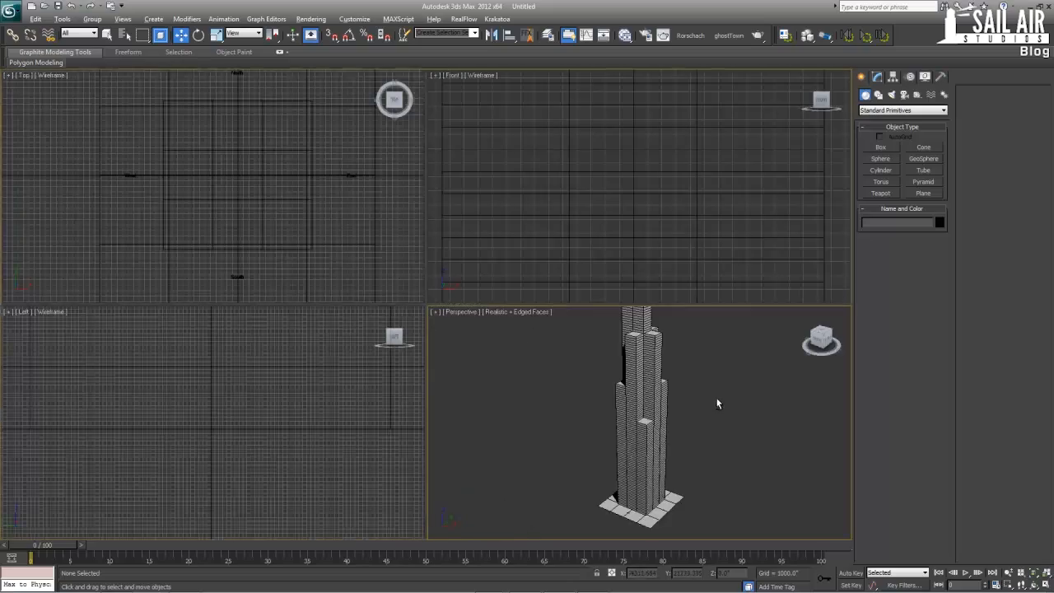
key(alt+w)
alt+middle_drag(714, 403, 607, 386)
scroll(517, 401, up, 3)
alt+middle_drag(458, 381, 462, 312)
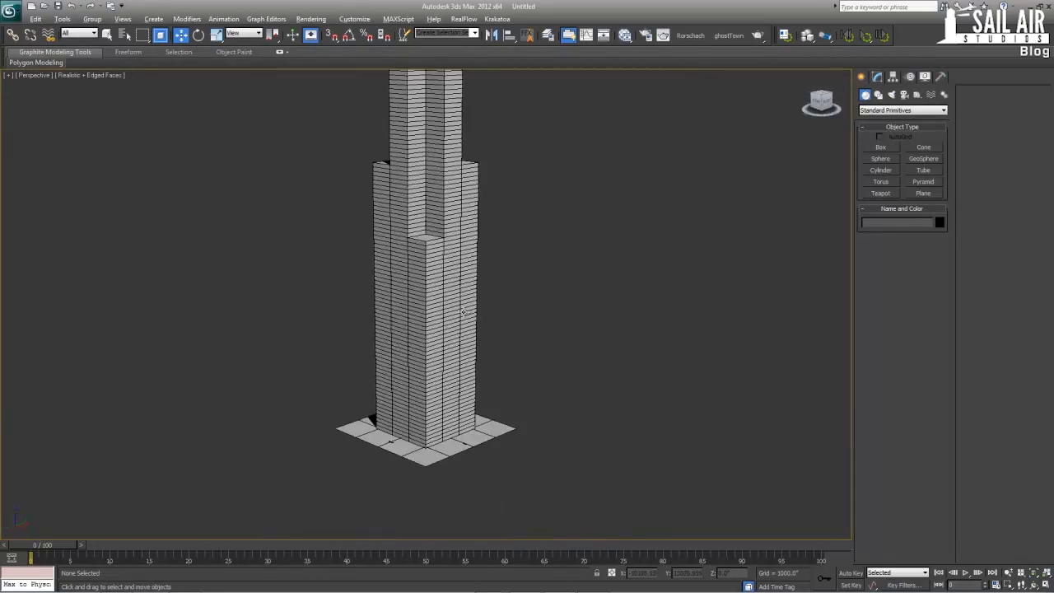
scroll(462, 311, up, 2)
mouse_move(489, 584)
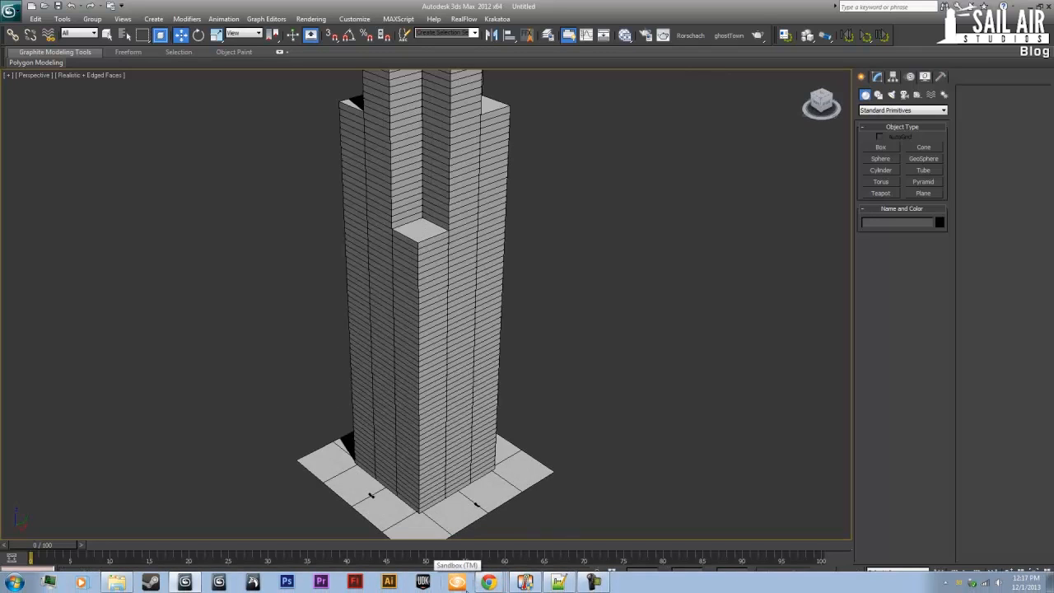
Select the southeast corner box and examine the tower's setbacks from several sides, up to the rooftop box
middle_drag(517, 377, 519, 427)
click(418, 346)
alt+middle_drag(482, 371, 488, 381)
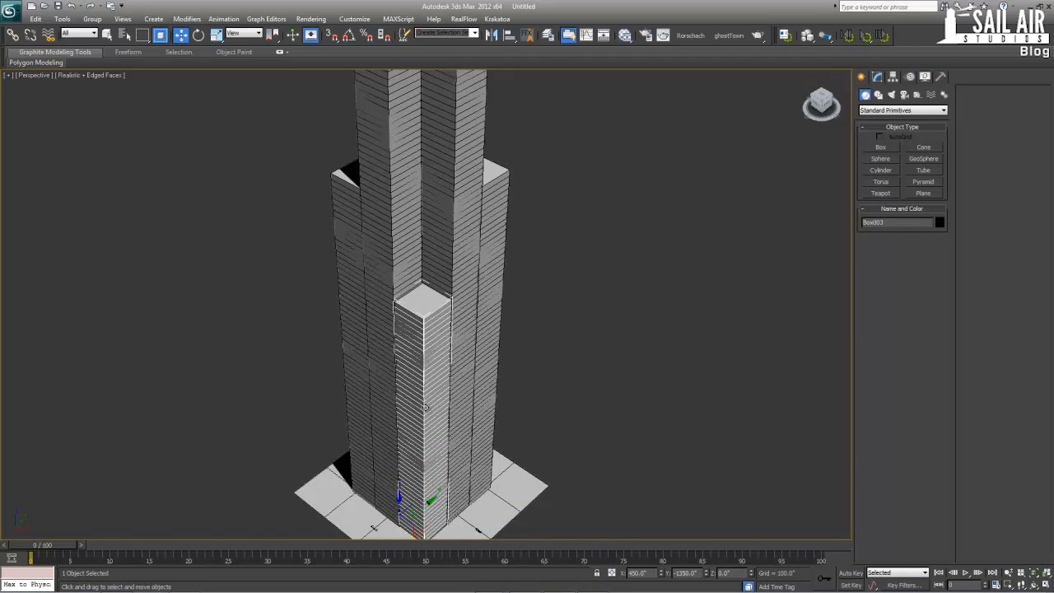
alt+middle_drag(425, 408, 437, 340)
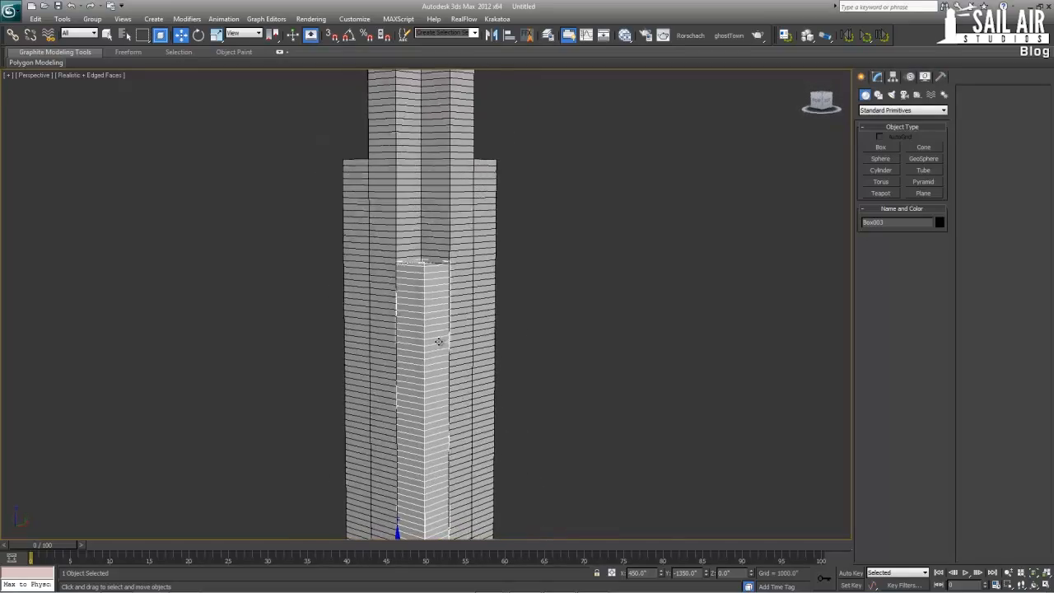
middle_drag(423, 383, 421, 314)
key(alt+w)
key(alt+w)
alt+middle_drag(542, 409, 501, 418)
alt+middle_drag(436, 450, 329, 337)
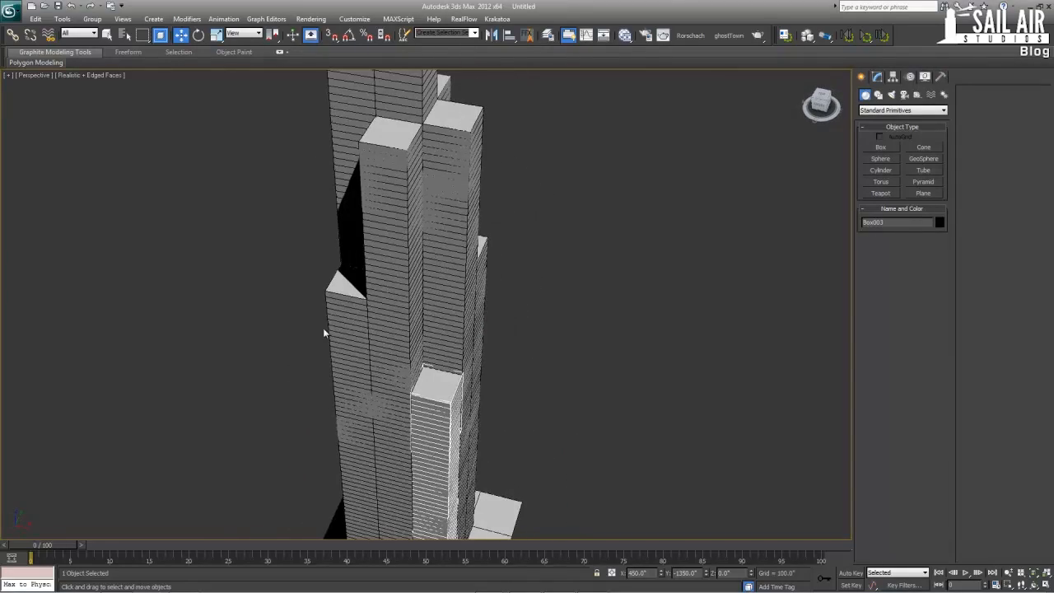
alt+middle_drag(455, 326, 452, 202)
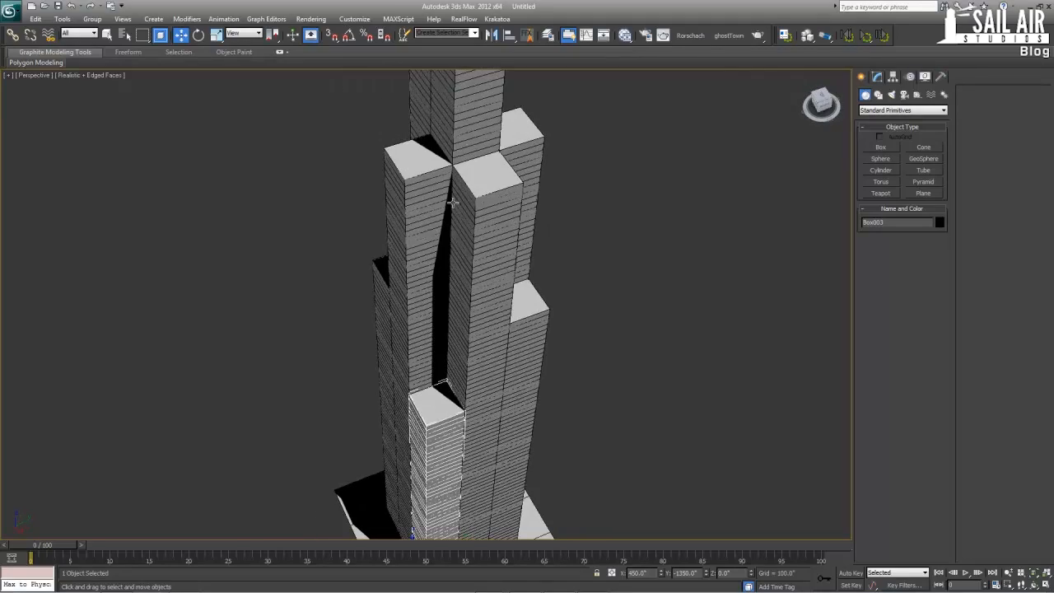
alt+middle_drag(490, 333, 662, 294)
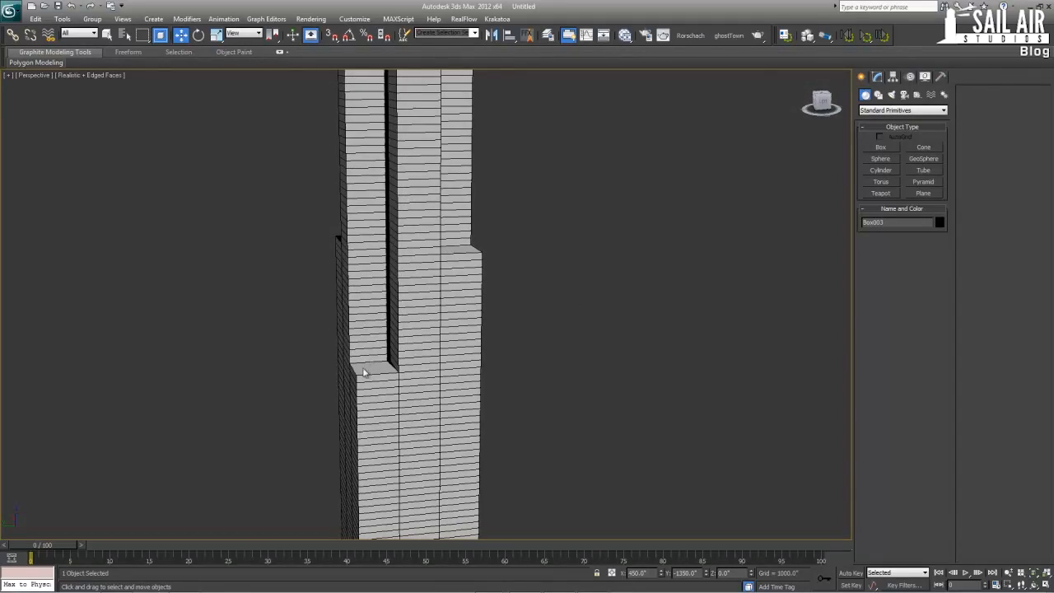
alt+middle_drag(365, 376, 223, 384)
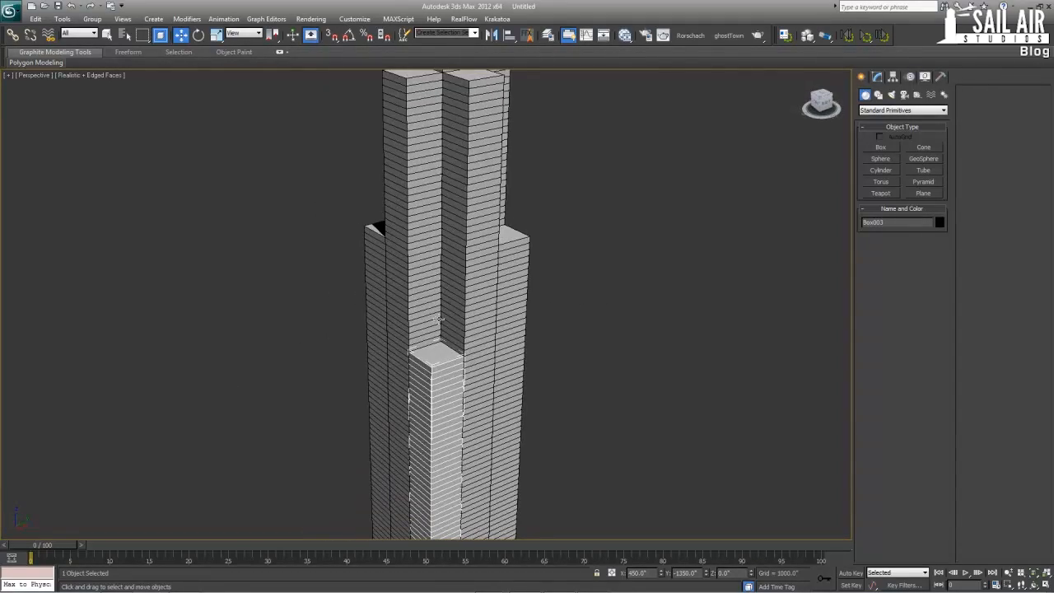
alt+middle_drag(411, 328, 461, 243)
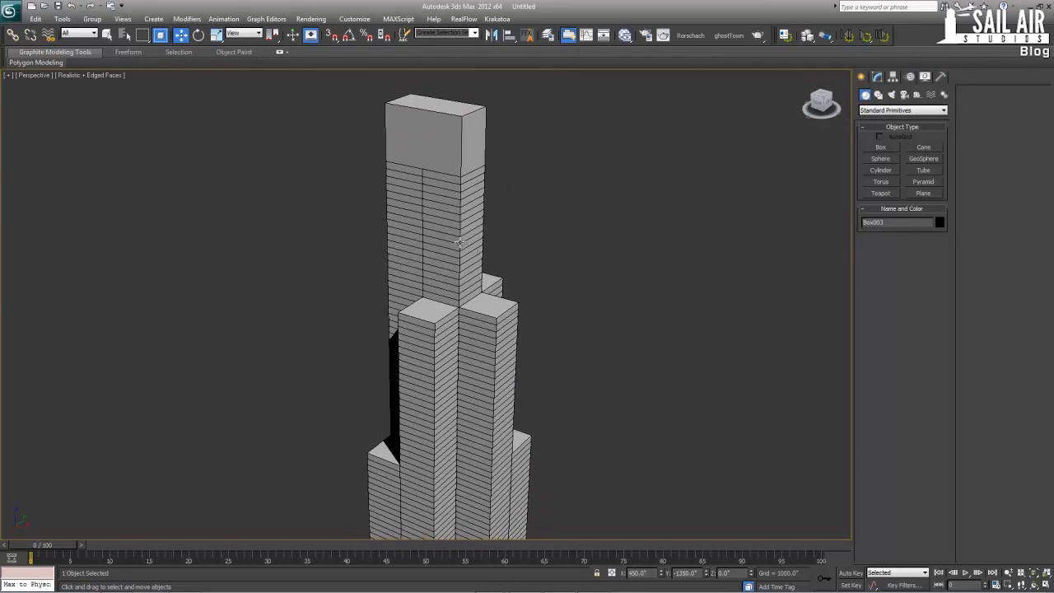
scroll(461, 313, down, 3)
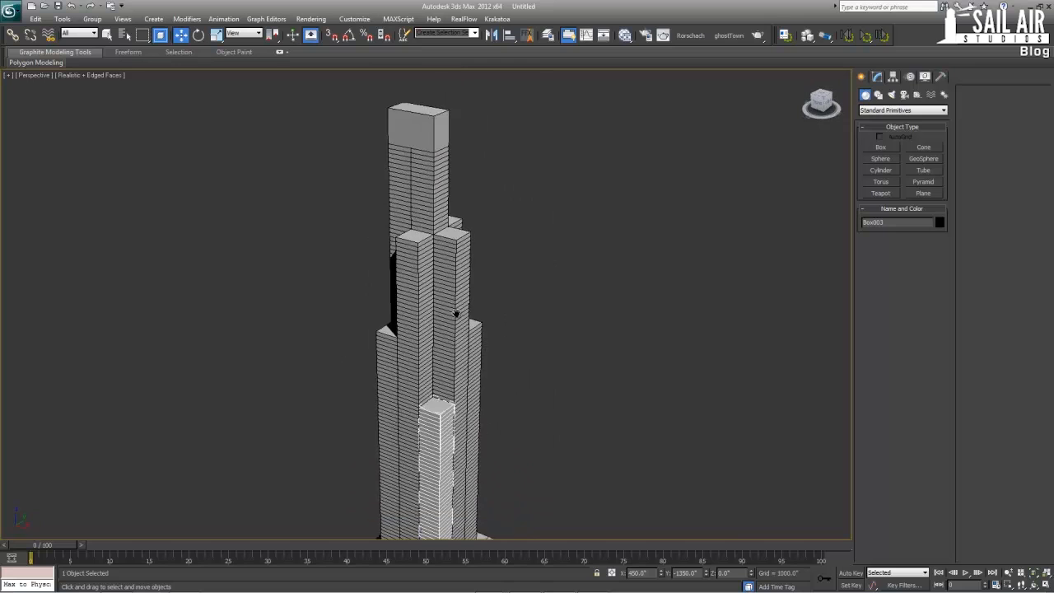
scroll(456, 313, down, 3)
scroll(462, 385, up, 3)
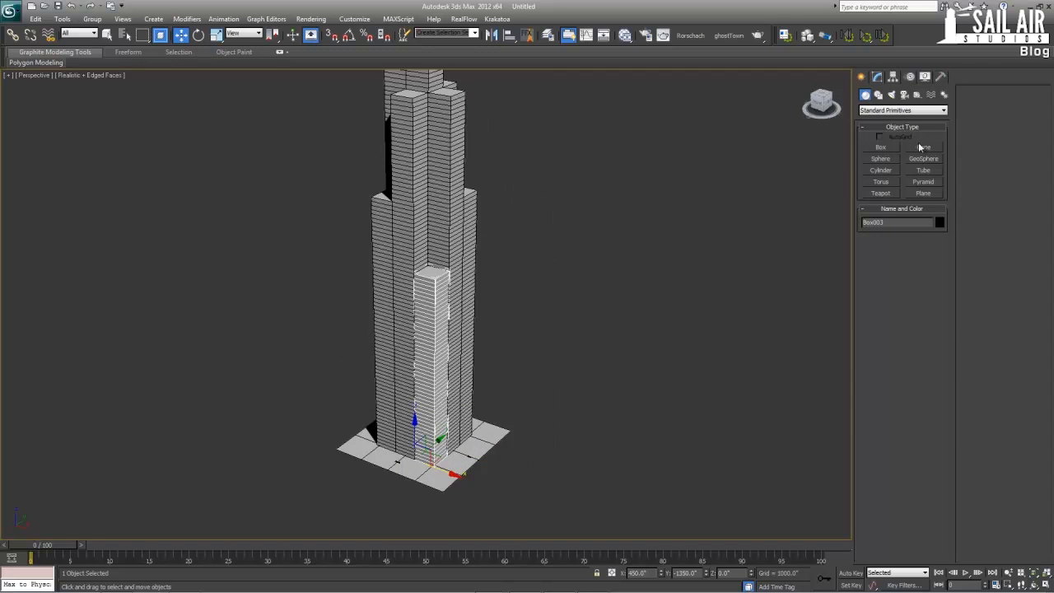
Draw a snapped rectangle spline around the tower's full 2700 by 2700 inch footprint in the Top view and name it Floor1-50Spline
click(881, 78)
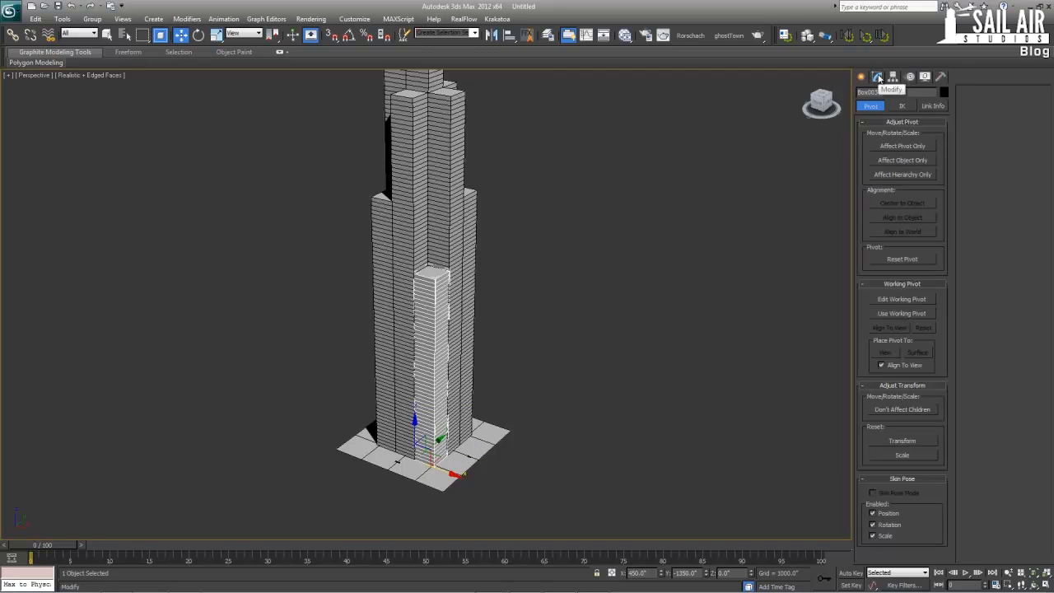
click(867, 78)
click(878, 95)
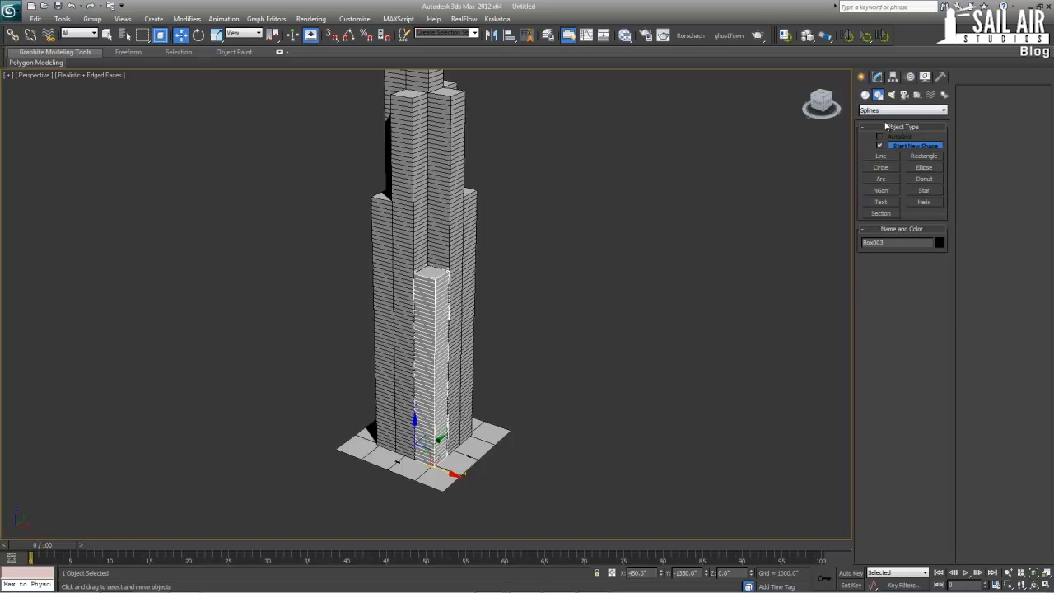
click(916, 158)
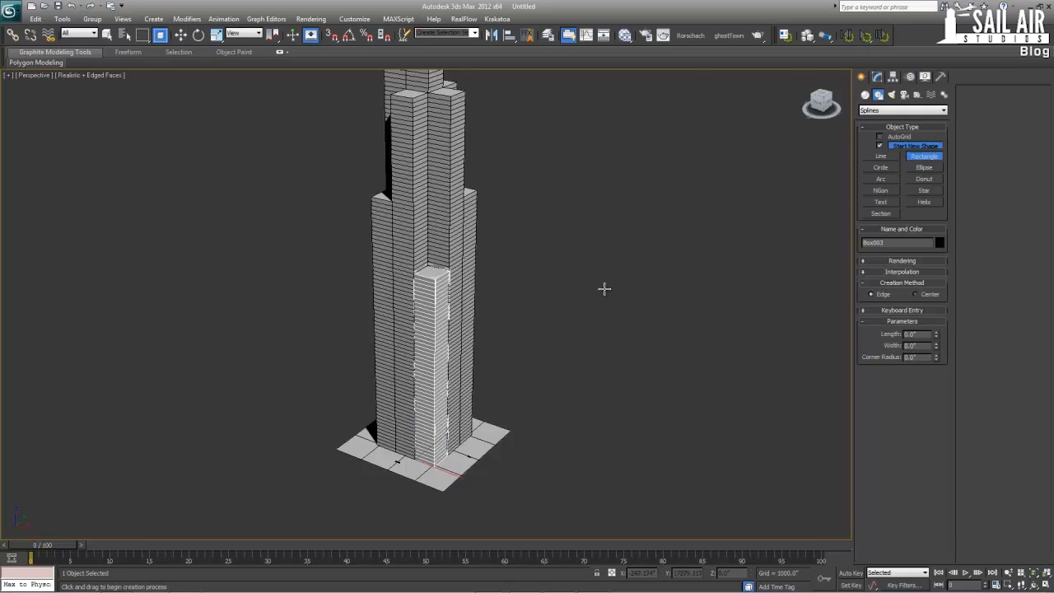
key(alt+w)
middle_drag(388, 206, 326, 232)
key(alt+w)
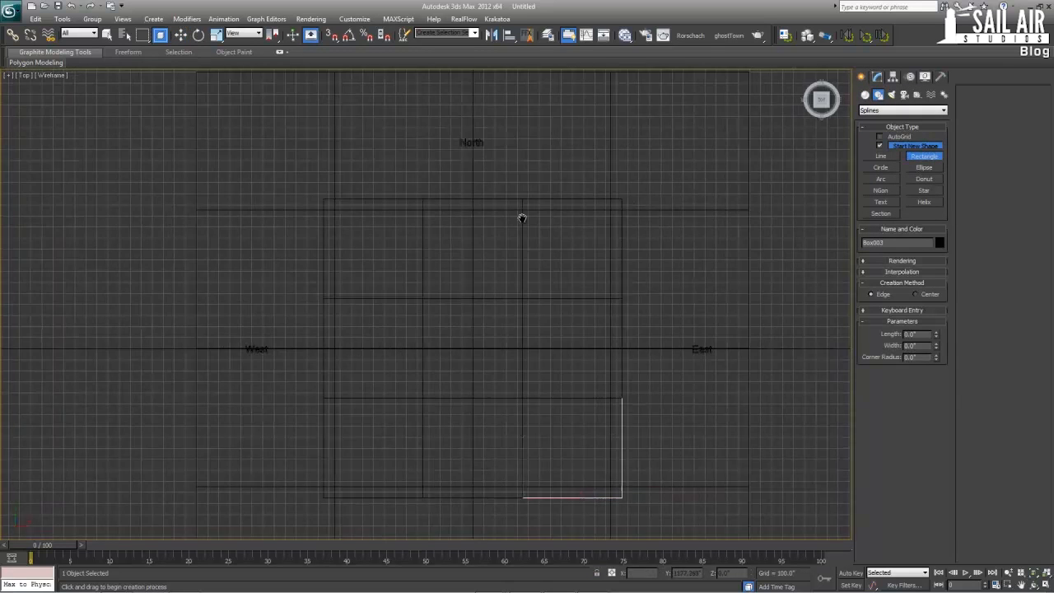
scroll(689, 190, up, 2)
scroll(688, 150, down, 2)
key(s)
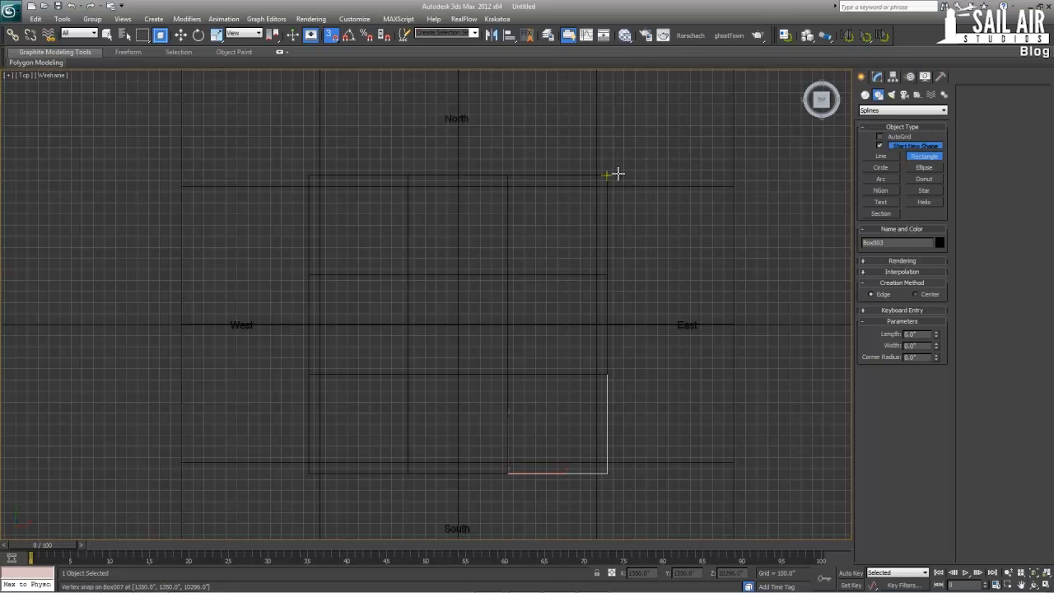
drag(608, 175, 309, 473)
click(876, 78)
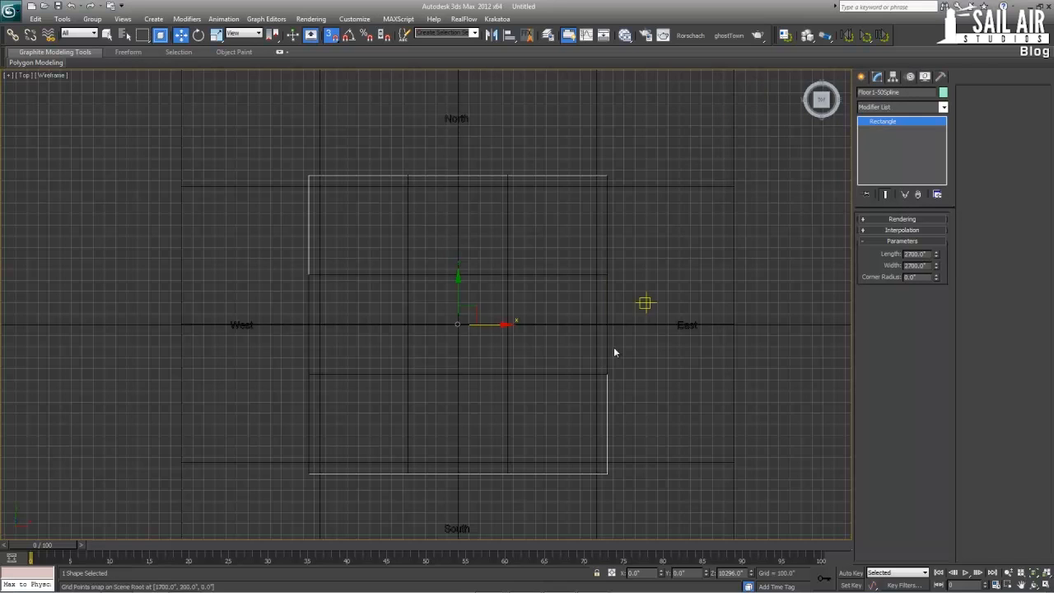
Move the Floor1-50Spline rectangle straight down to the tower's base in the Perspective view with snapping, and turn snapping off
key(alt+w)
key(alt+w)
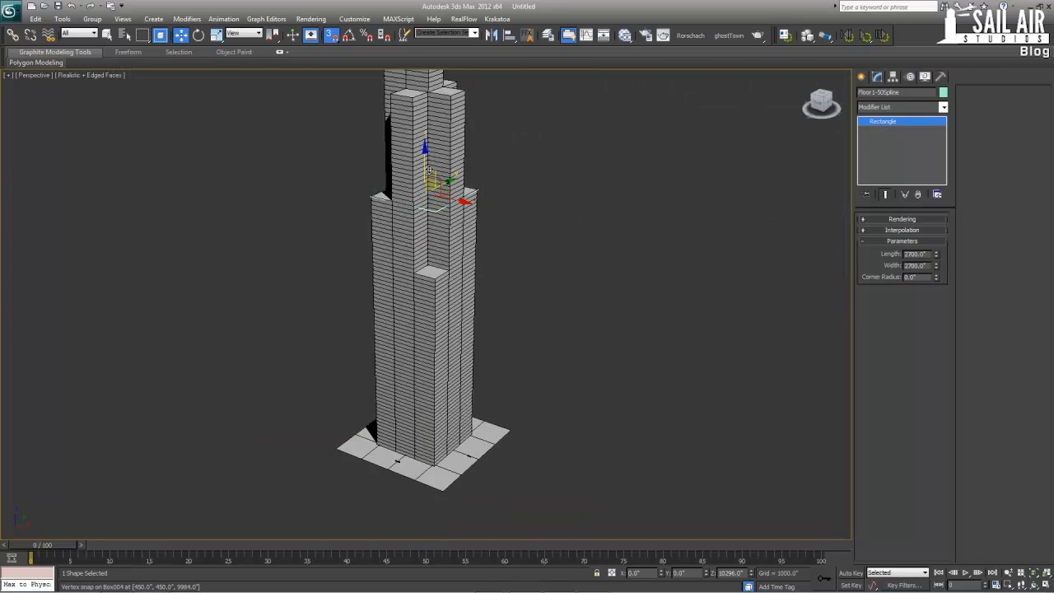
drag(442, 186, 471, 435)
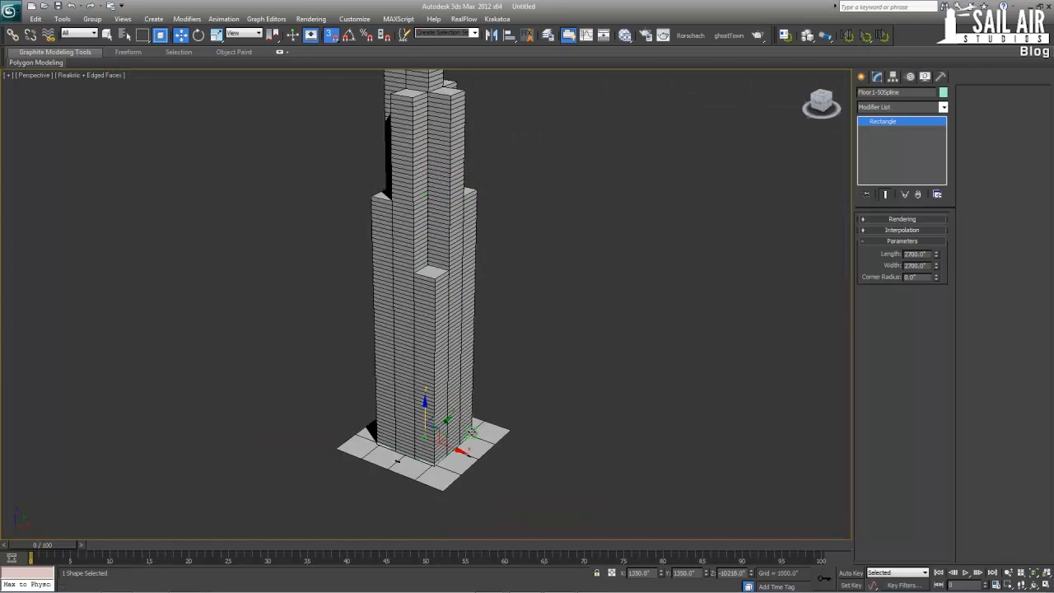
key(z)
alt+middle_drag(529, 402, 519, 381)
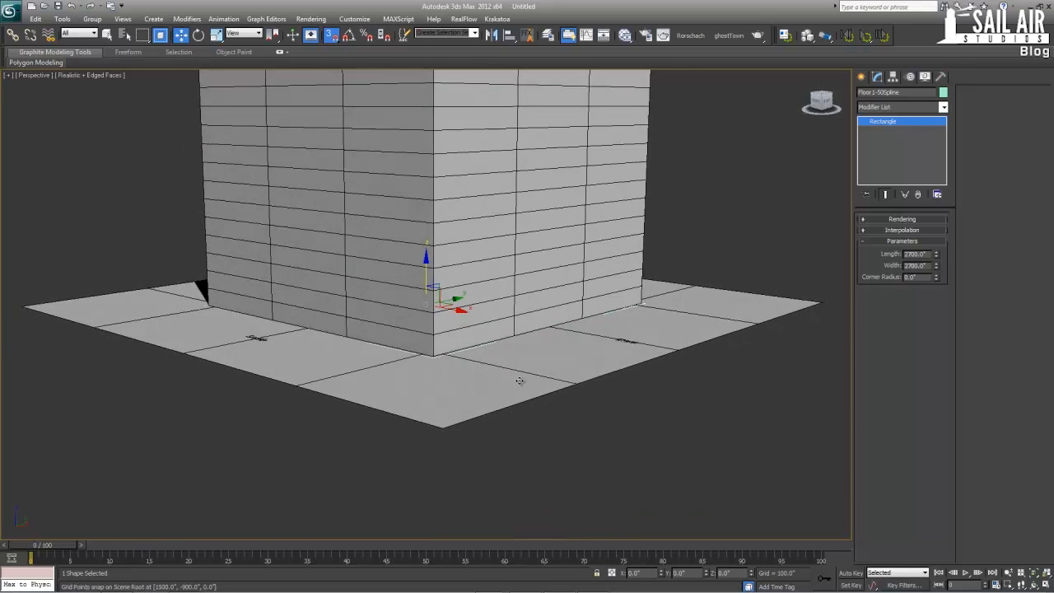
key(s)
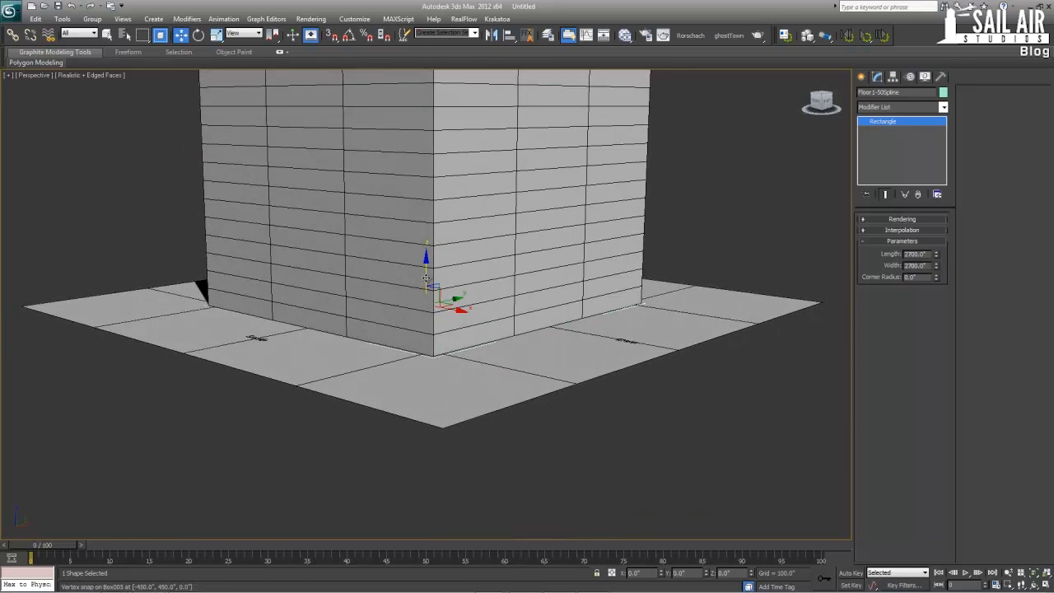
Hide the ground plane beneath the tower
click(434, 383)
right_click(433, 377)
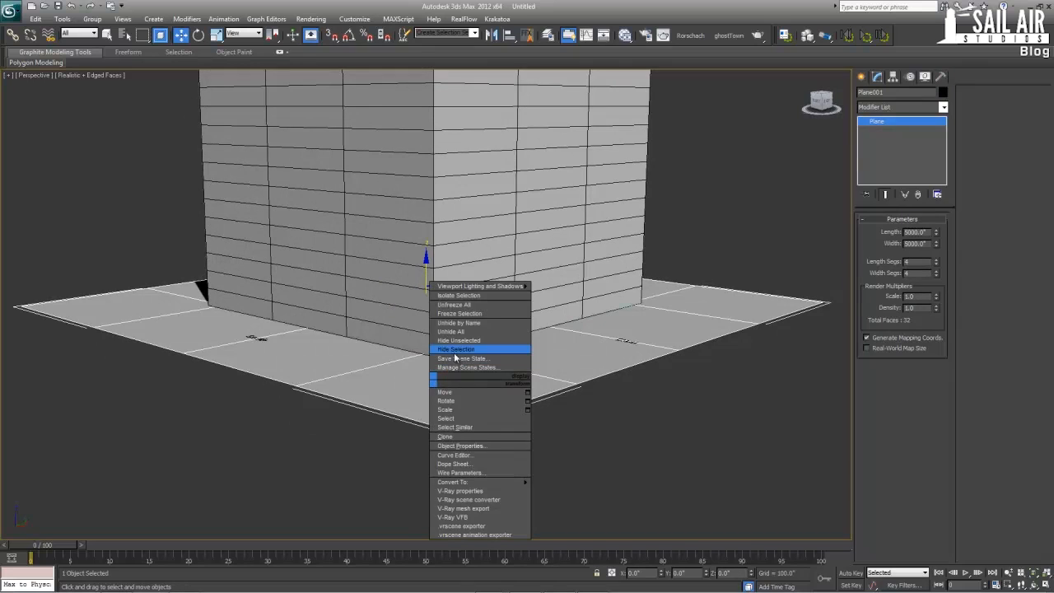
click(453, 351)
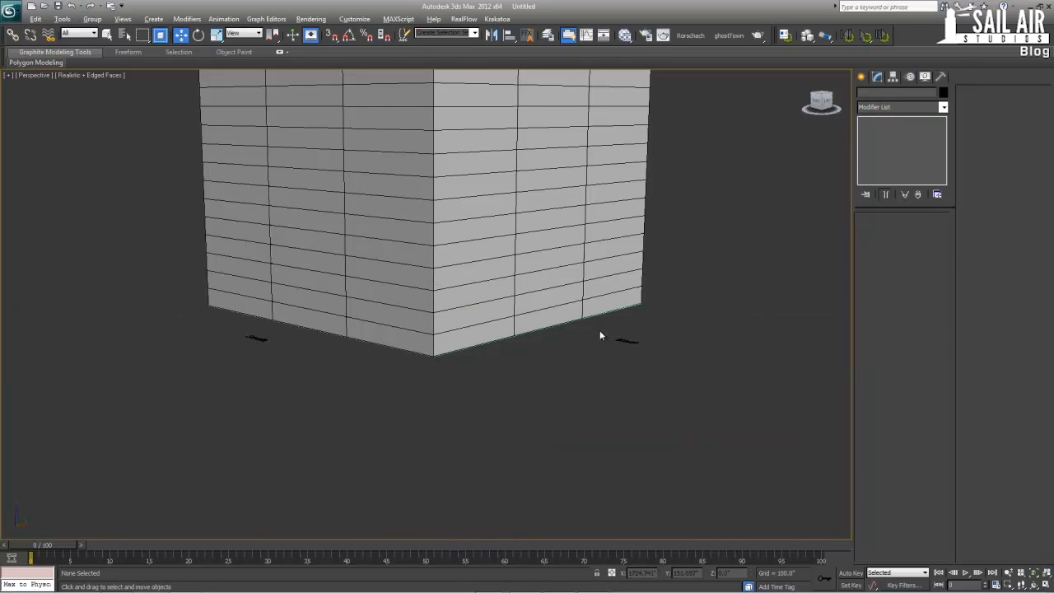
Examine the tower's base and the setbacks above the southeast corner box from several angles
key(alt+w)
alt+middle_drag(646, 413, 631, 437)
scroll(630, 437, down, 3)
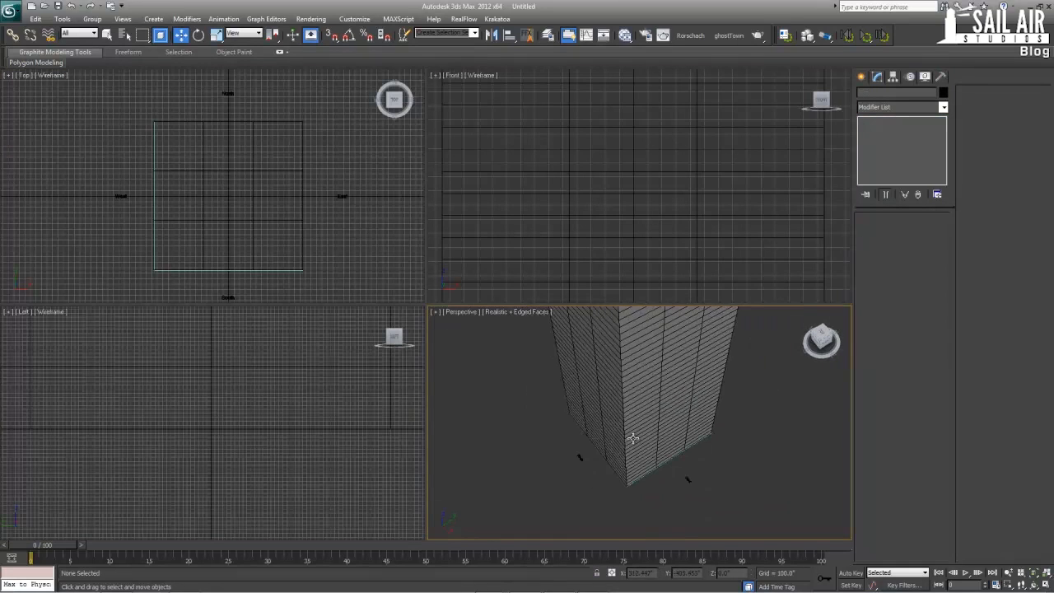
middle_drag(623, 395, 616, 492)
scroll(593, 417, down, 3)
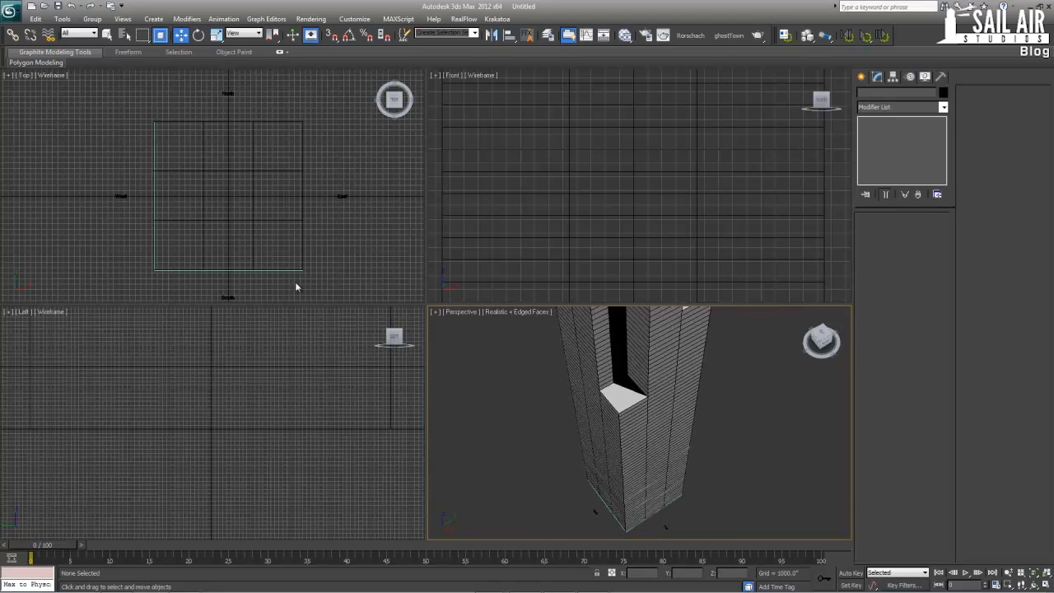
click(625, 406)
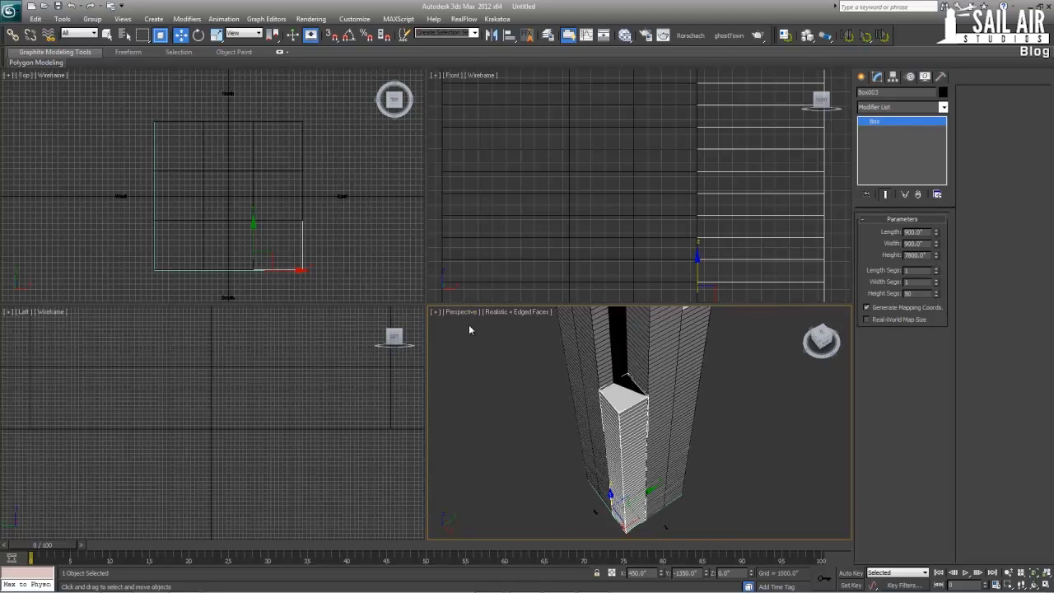
right_click(342, 221)
key(alt+w)
key(alt+w)
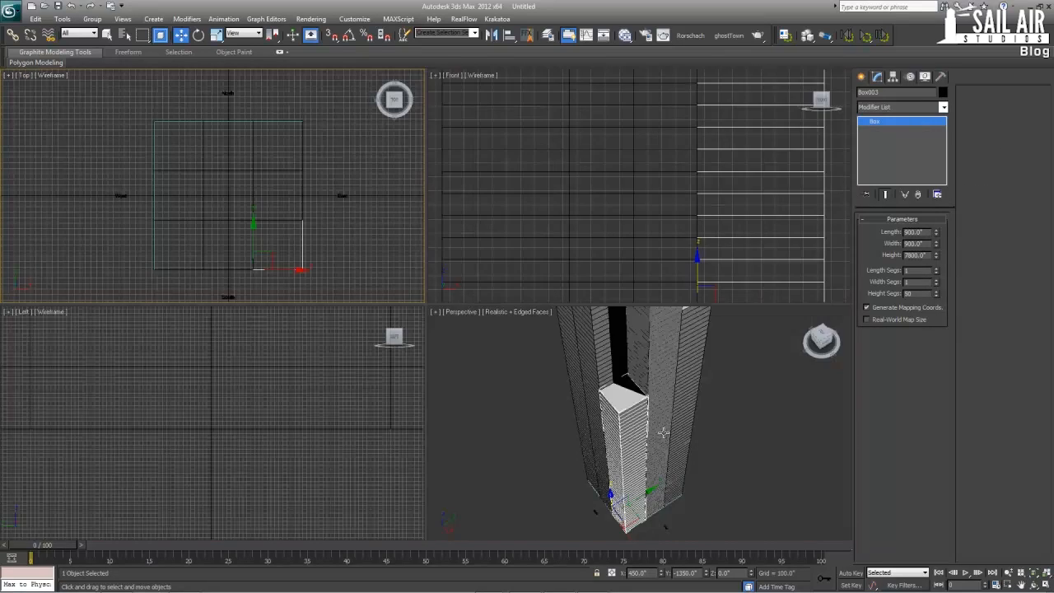
alt+middle_drag(640, 373, 613, 428)
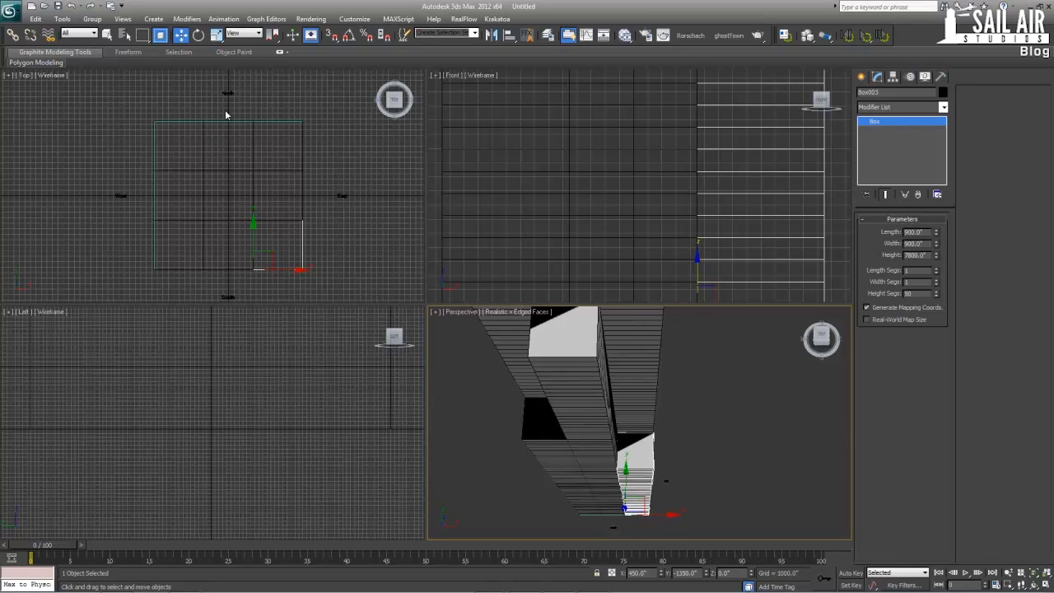
Clone the base rectangle as a copy in the shaded Front view, snapped up to the setback at a height of 10296 inches
click(611, 515)
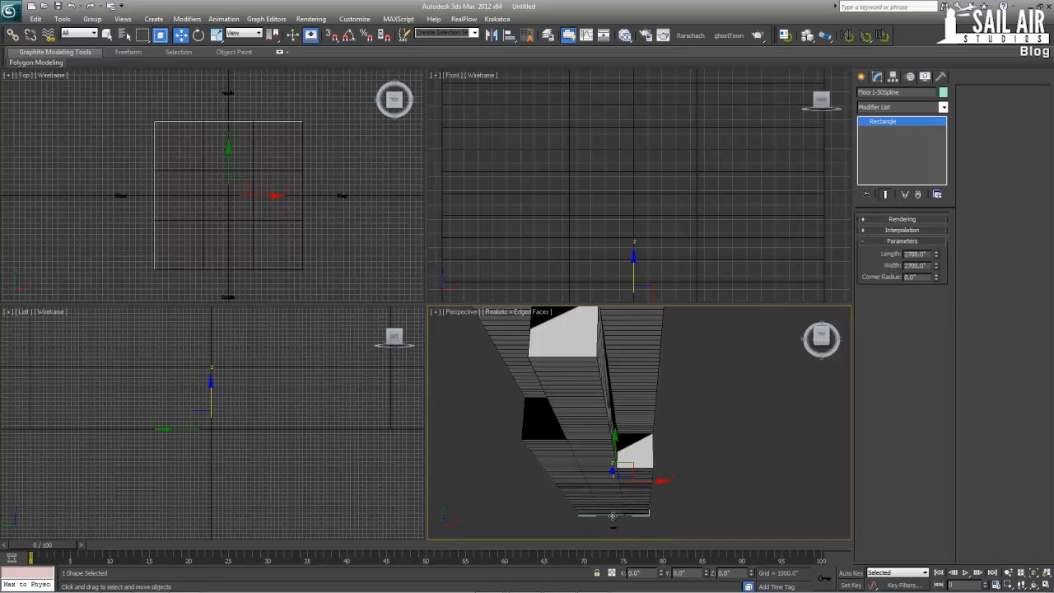
scroll(626, 239, down, 10)
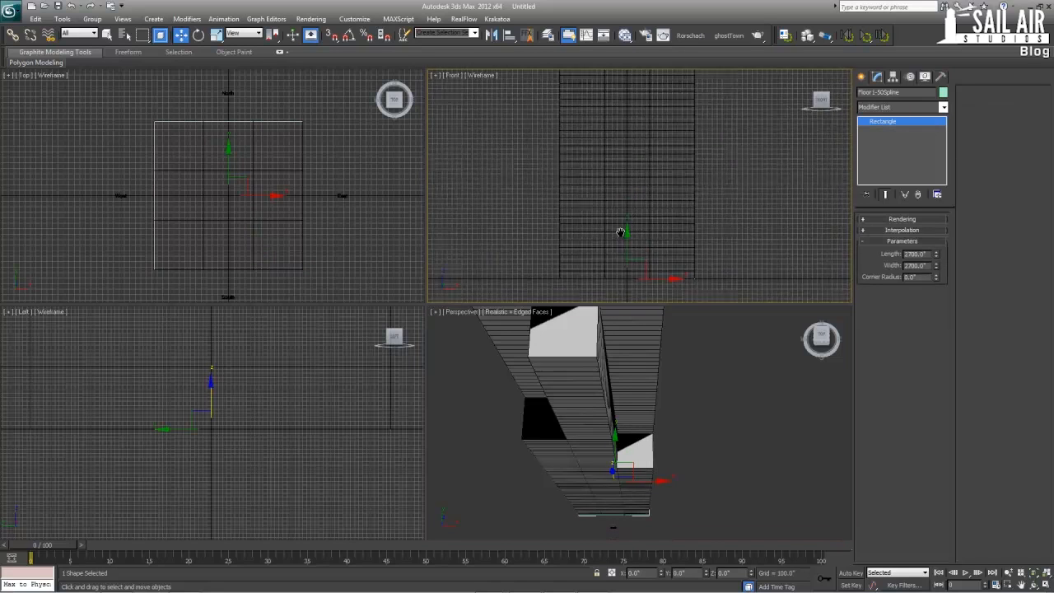
scroll(613, 230, down, 3)
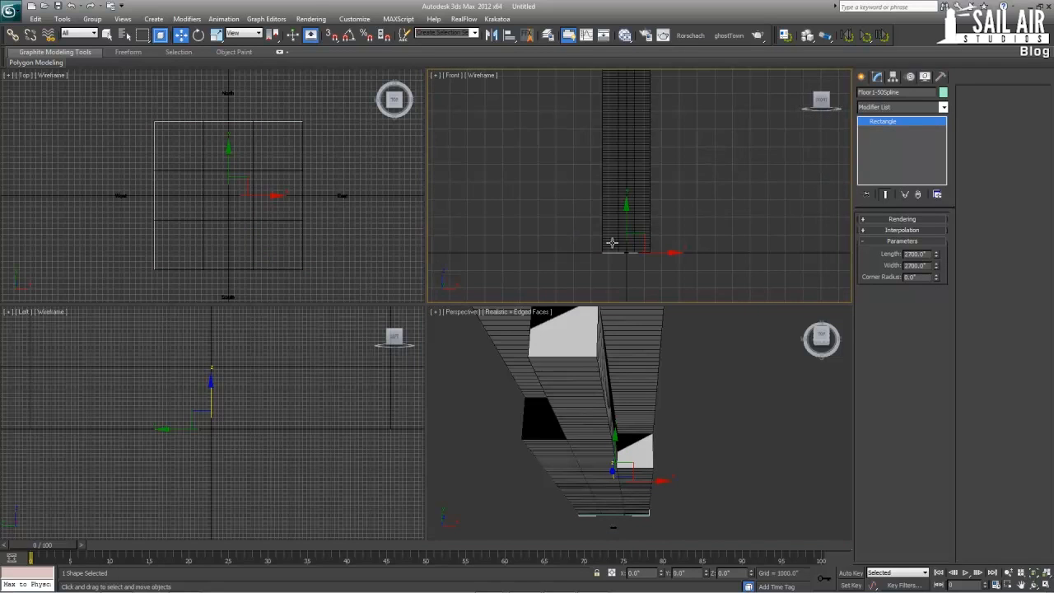
key(F3)
middle_drag(625, 200, 619, 249)
key(s)
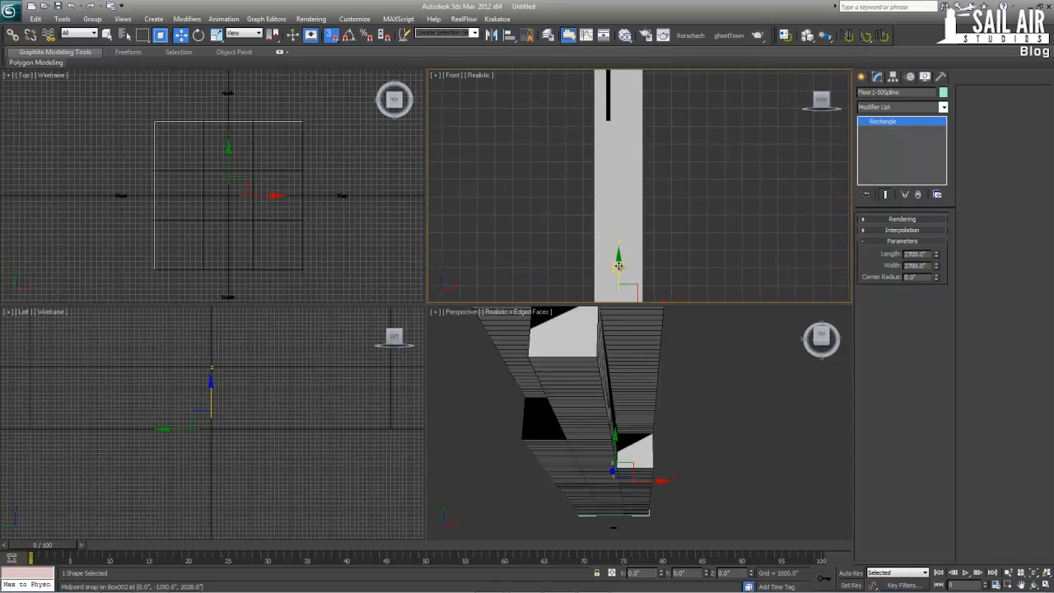
shift+drag(618, 265, 623, 198)
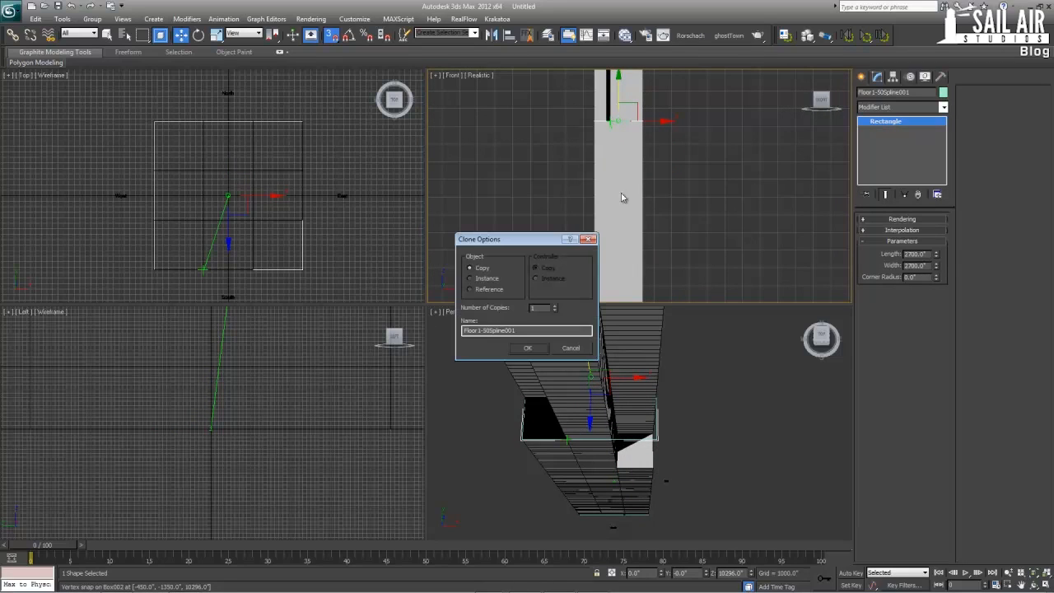
click(527, 348)
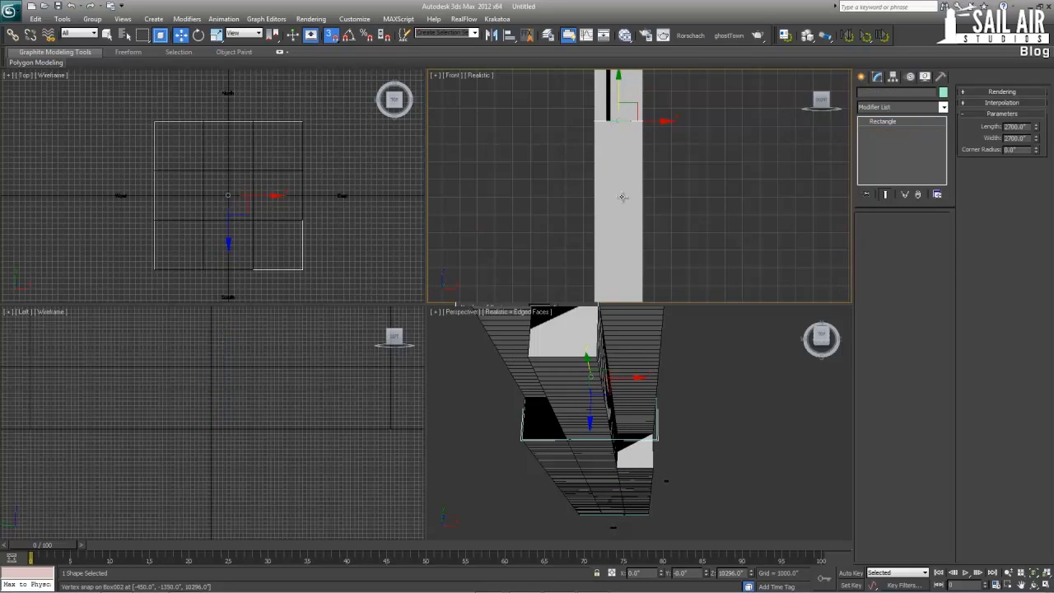
Hide the two lowest corner boxes, at the tower's southeast and northwest corners
click(630, 473)
alt+middle_drag(631, 473, 561, 419)
ctrl+click(544, 418)
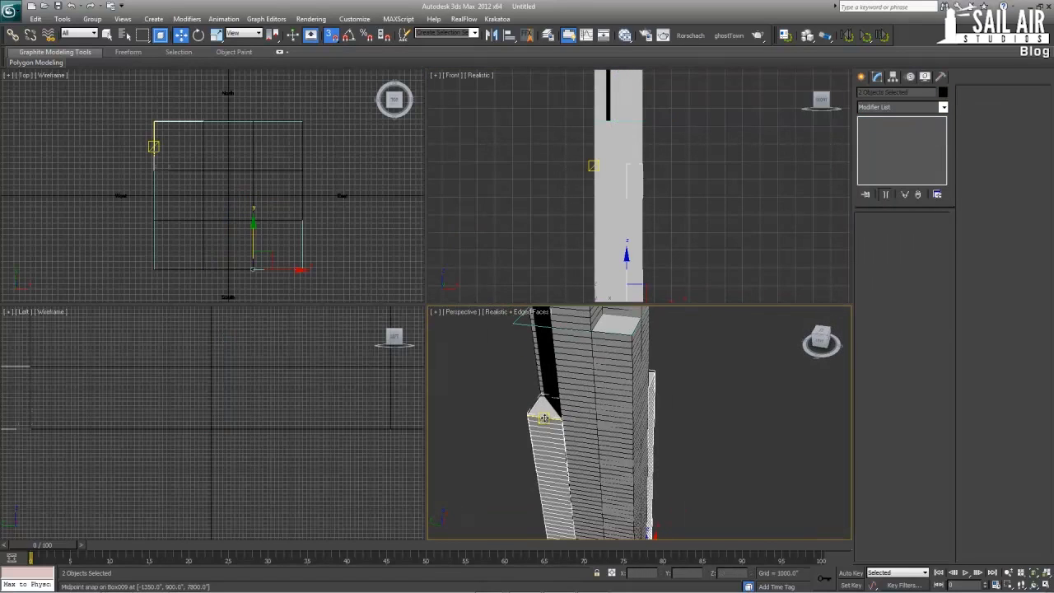
right_click(544, 418)
click(588, 381)
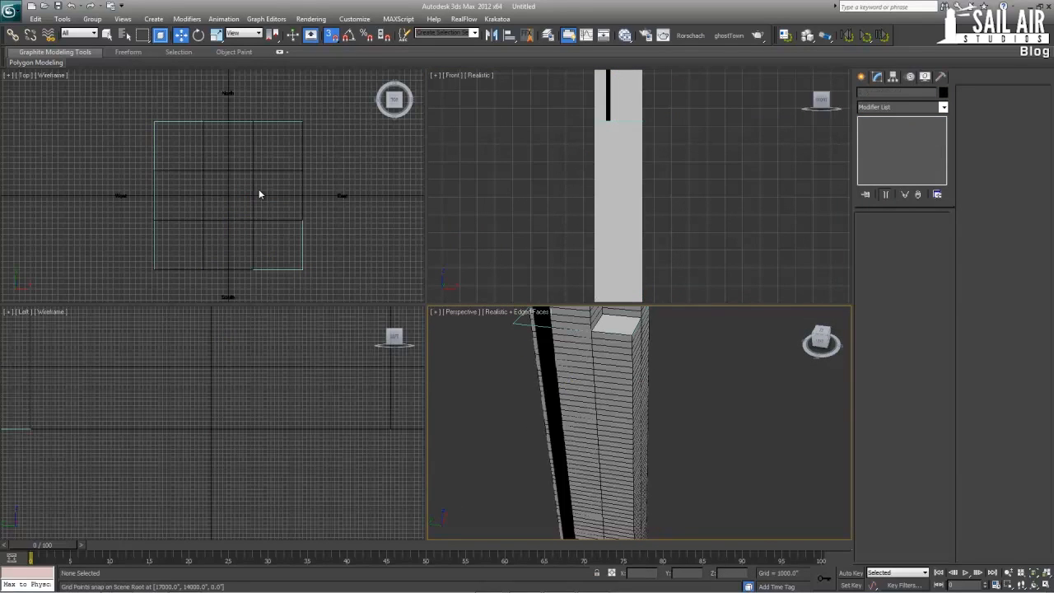
Convert the copied rectangle at the setback to an Editable Spline in a full-size Top view
click(295, 268)
alt+middle_drag(581, 362, 580, 330)
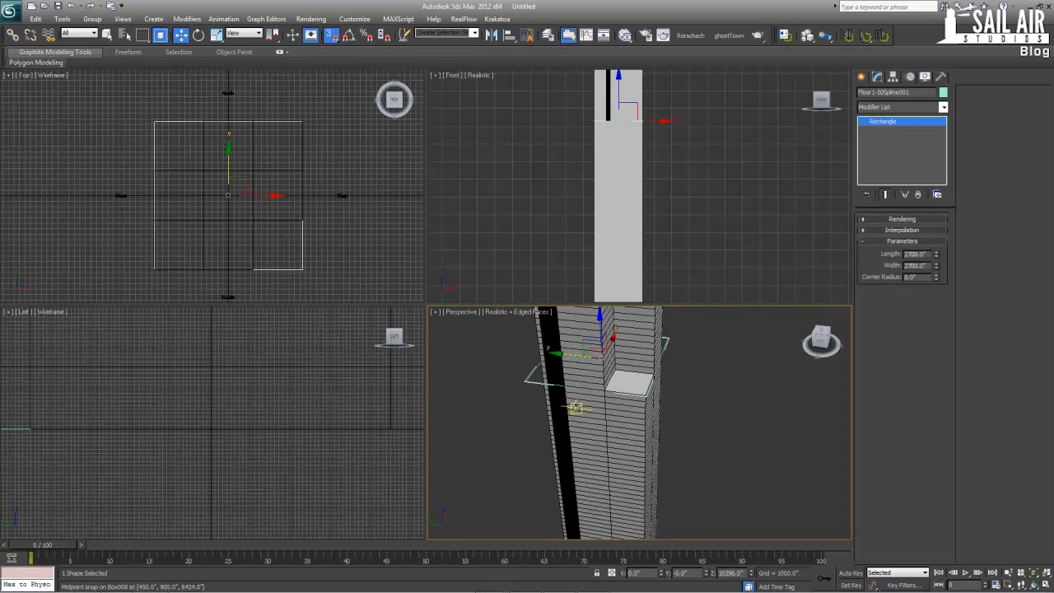
right_click(313, 240)
key(alt+w)
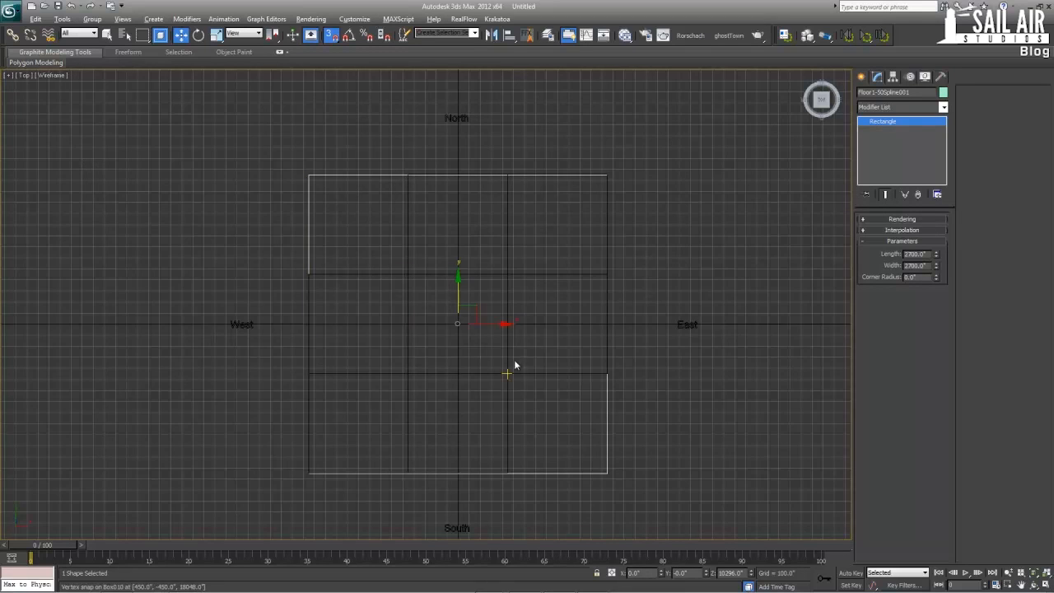
scroll(514, 358, up, 2)
right_click(329, 96)
mouse_move(365, 201)
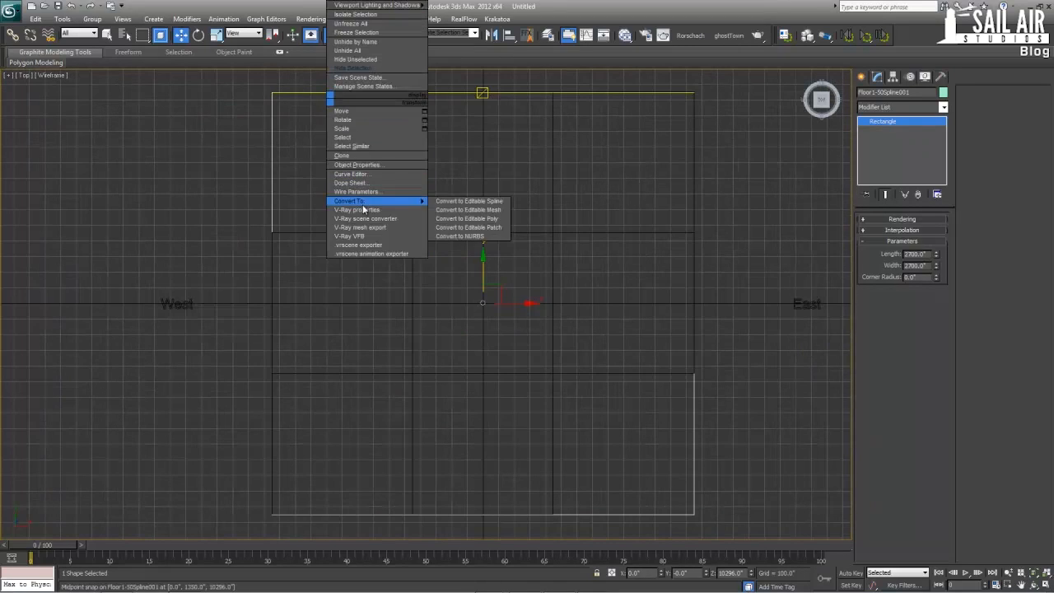
click(484, 202)
Snap the spline's northwest and southeast corner vertices inward to the corners of the central grid cell and change their vertex type
key(1)
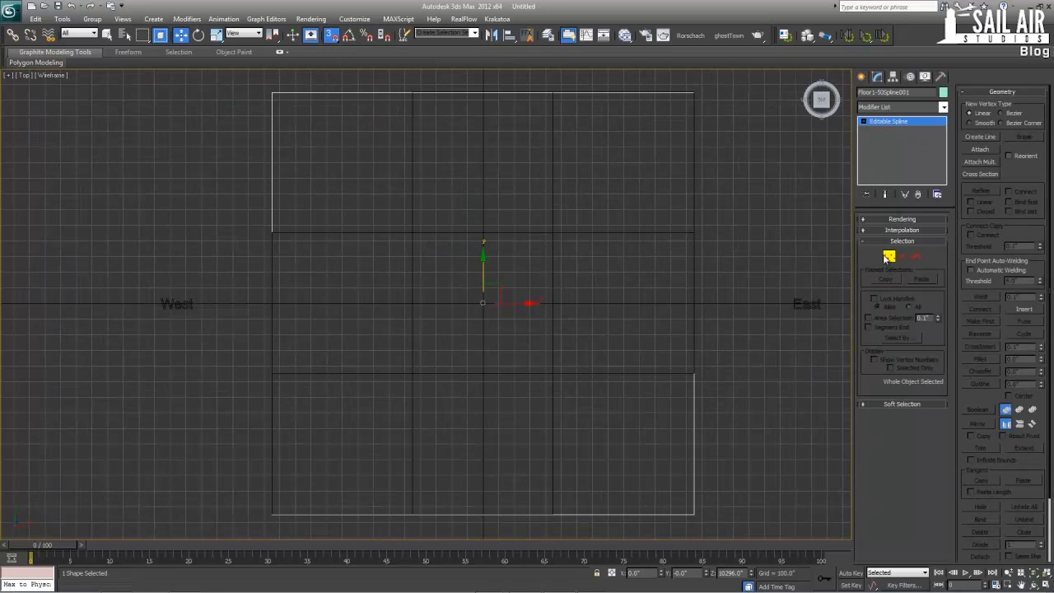
drag(252, 81, 412, 232)
drag(708, 492, 556, 367)
drag(588, 404, 385, 220)
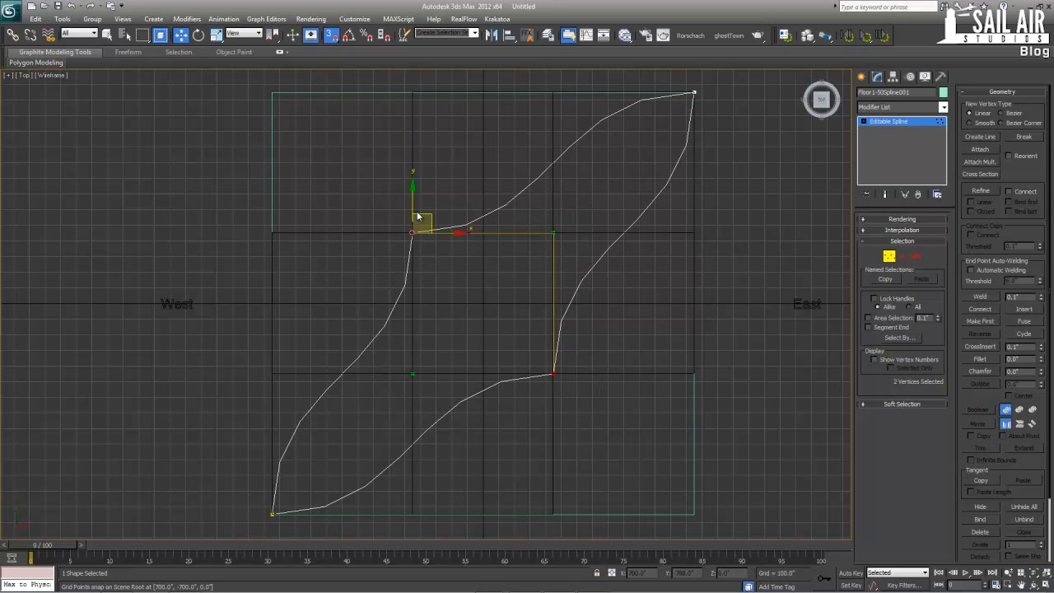
right_click(419, 213)
click(400, 156)
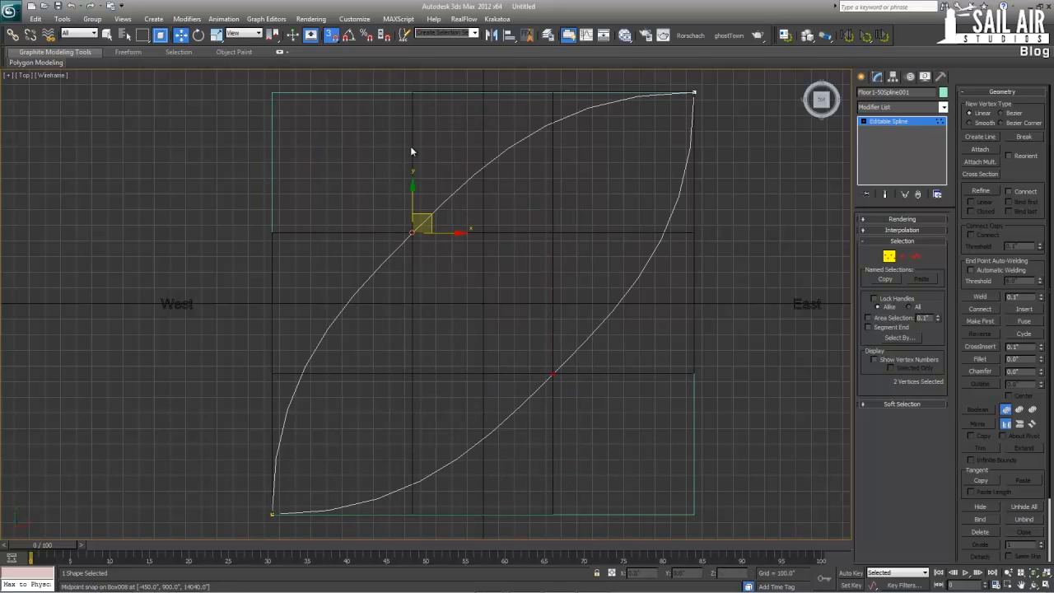
Divide the two spline segments adjoining the moved southeast vertex, with a division value of 1
click(902, 257)
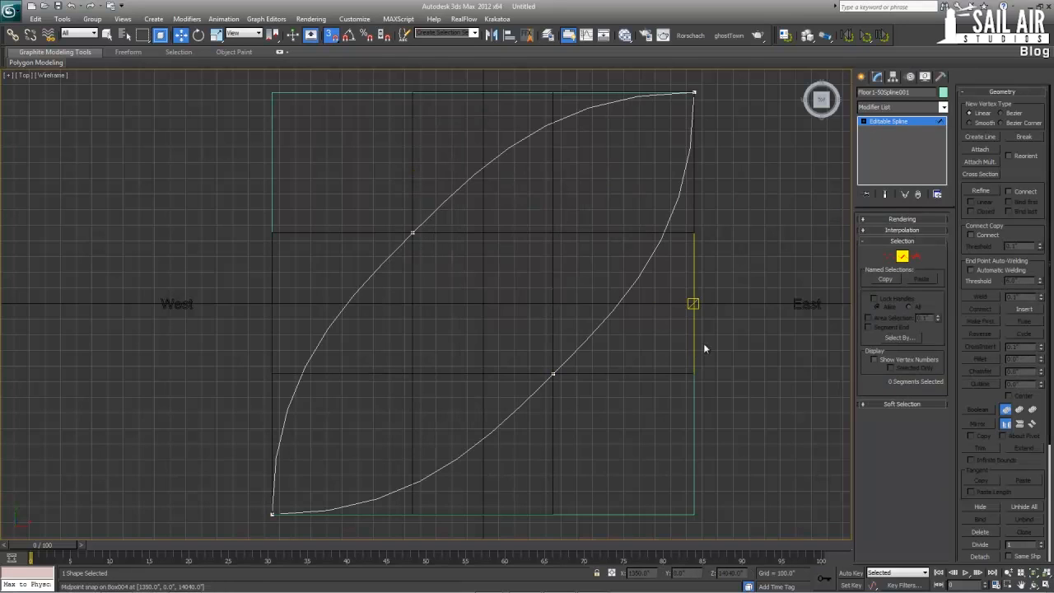
click(613, 308)
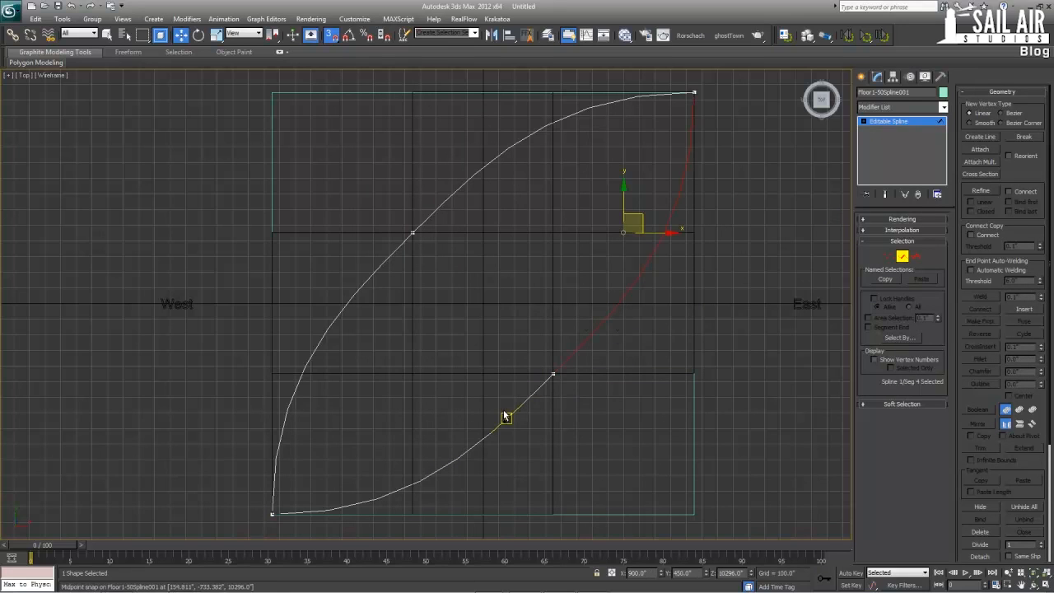
ctrl+click(505, 419)
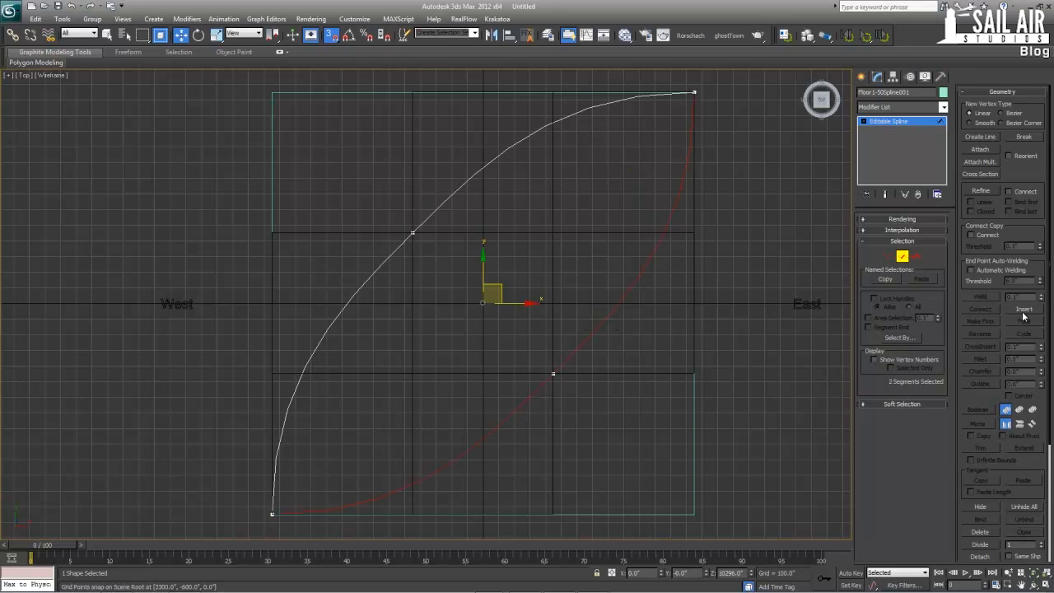
click(985, 544)
Divide the two spline segments adjoining the moved northwest vertex, with a division value of 1
drag(483, 197, 458, 183)
click(417, 229)
ctrl+click(367, 279)
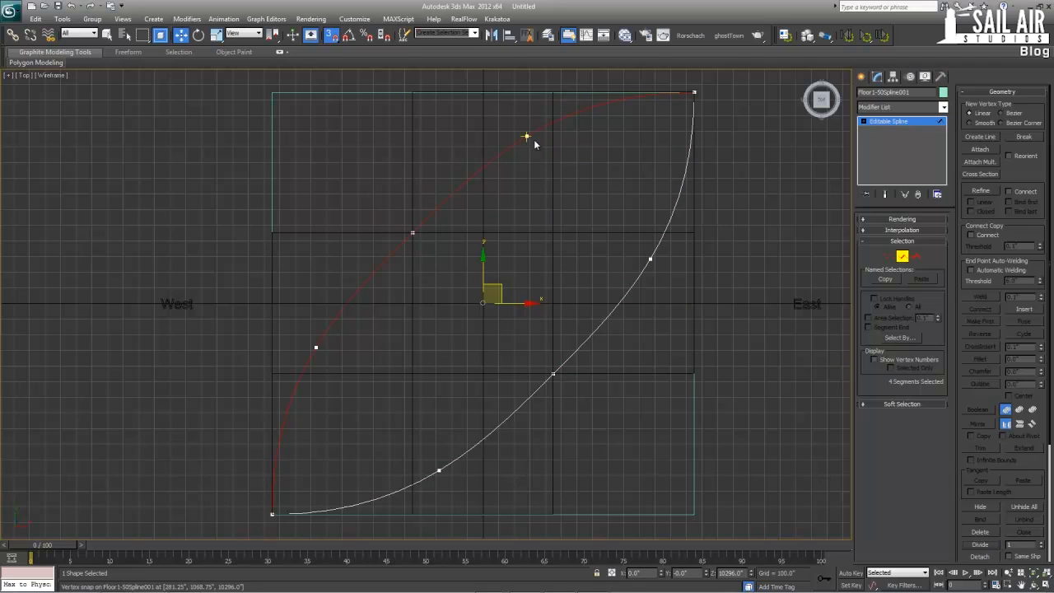
Snap the two new northwest vertices to where the northwest notch meets the tower's north and west edges
click(889, 256)
click(527, 136)
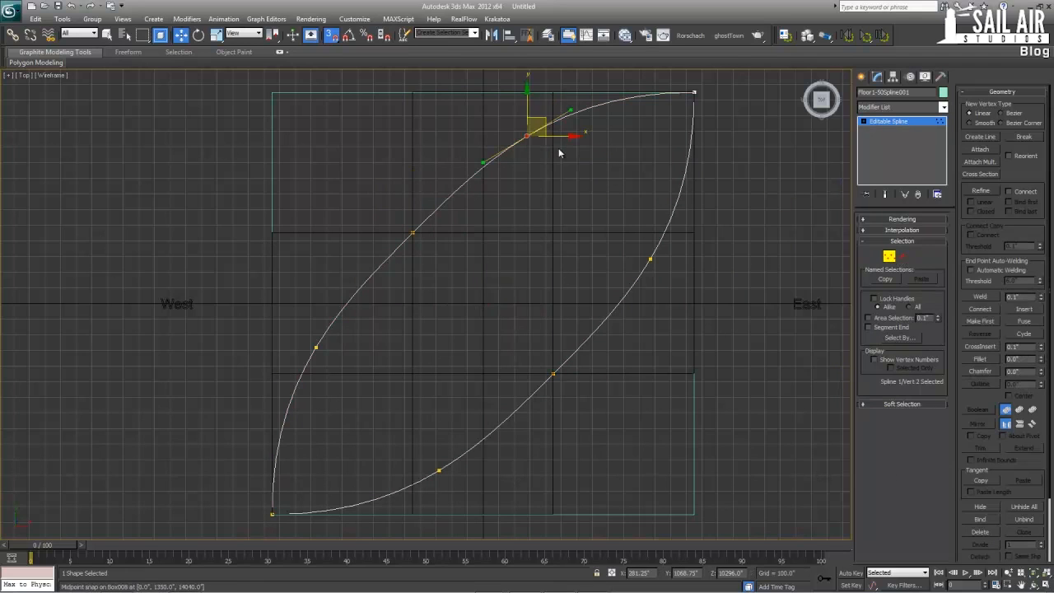
drag(544, 119, 423, 87)
click(317, 345)
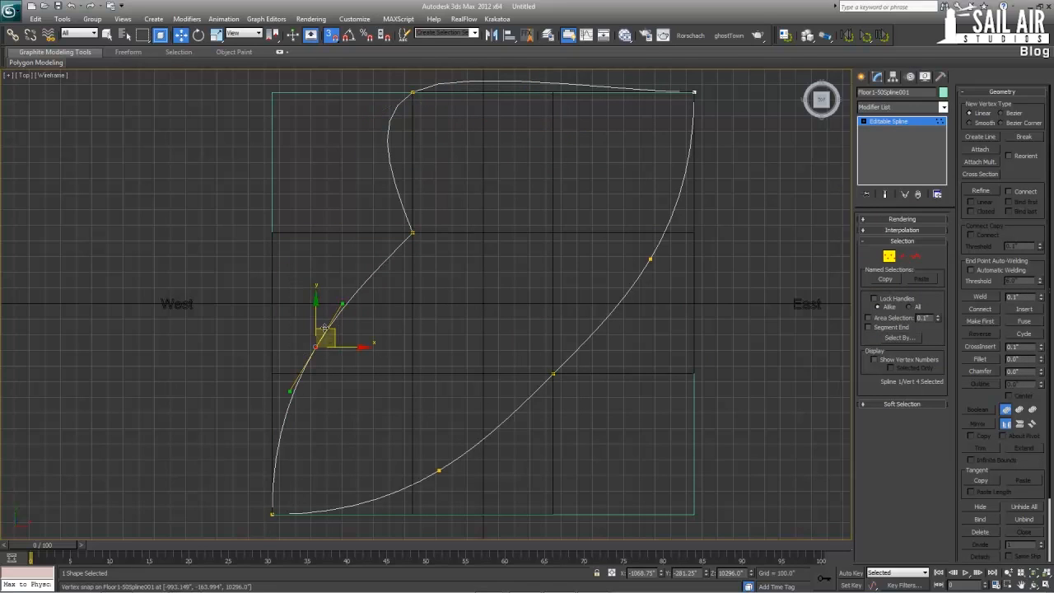
drag(330, 324, 287, 210)
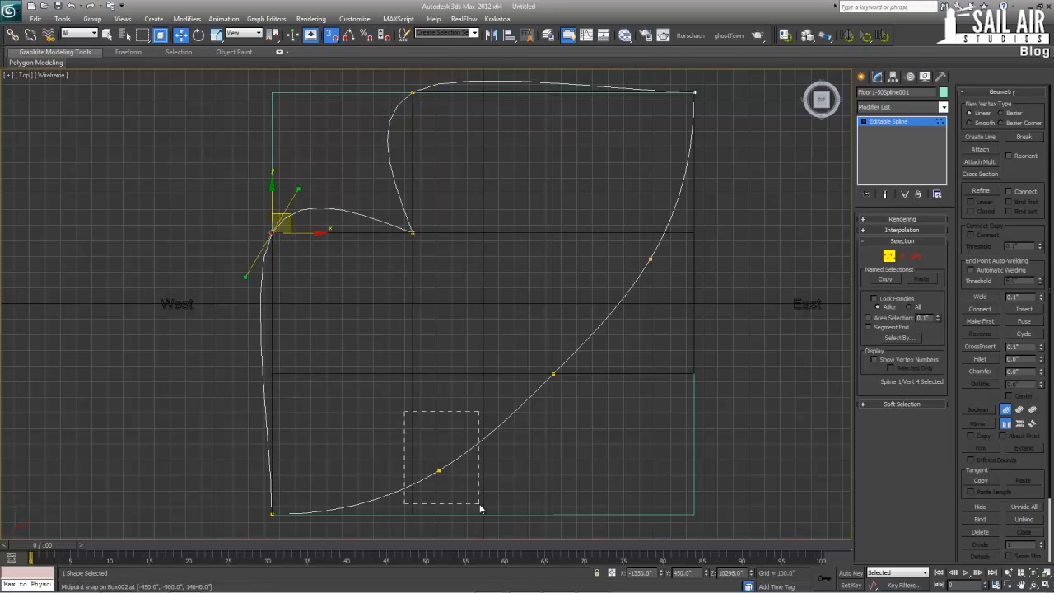
Snap the two new southeast vertices to where the southeast notch meets the tower's south and east edges
drag(480, 509, 480, 507)
drag(443, 468, 558, 510)
drag(627, 247, 679, 299)
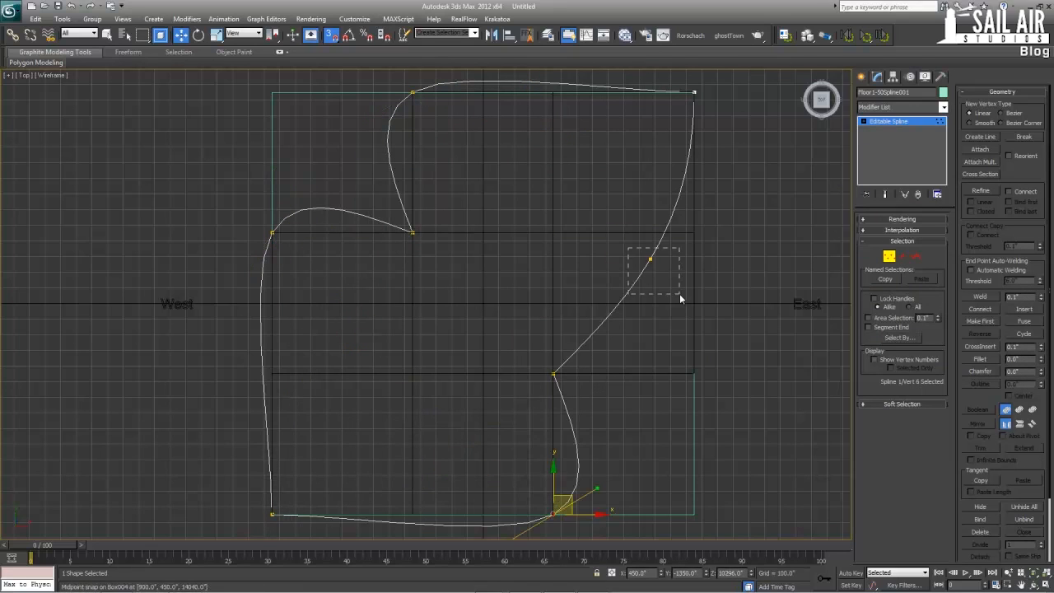
drag(650, 260, 693, 374)
Convert all of the spline's vertices to the Corner type and return to the whole-object level
middle_drag(686, 401, 698, 343)
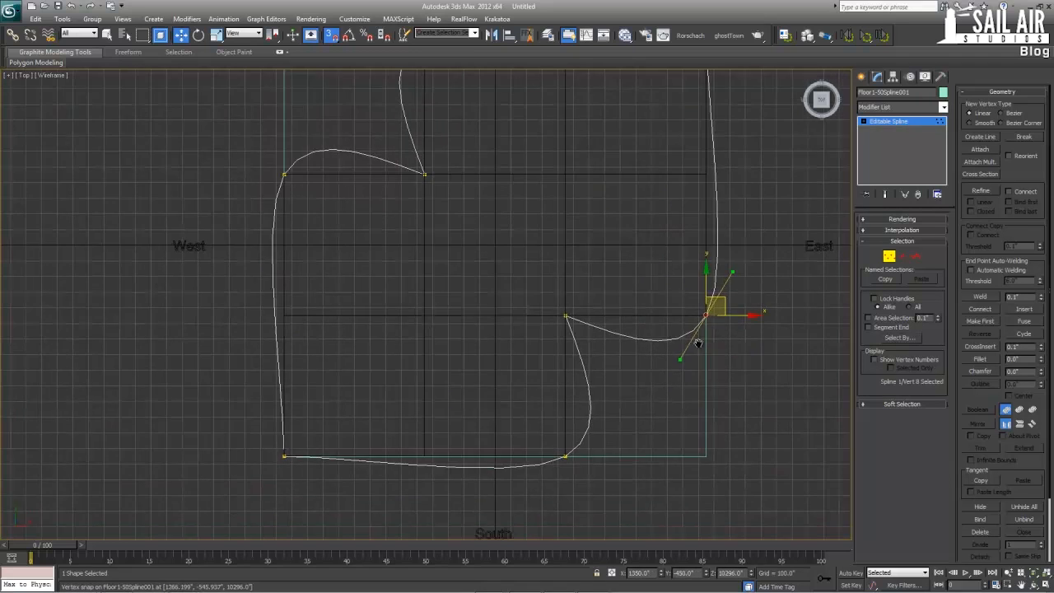
scroll(555, 390, down, 2)
key(ctrl+a)
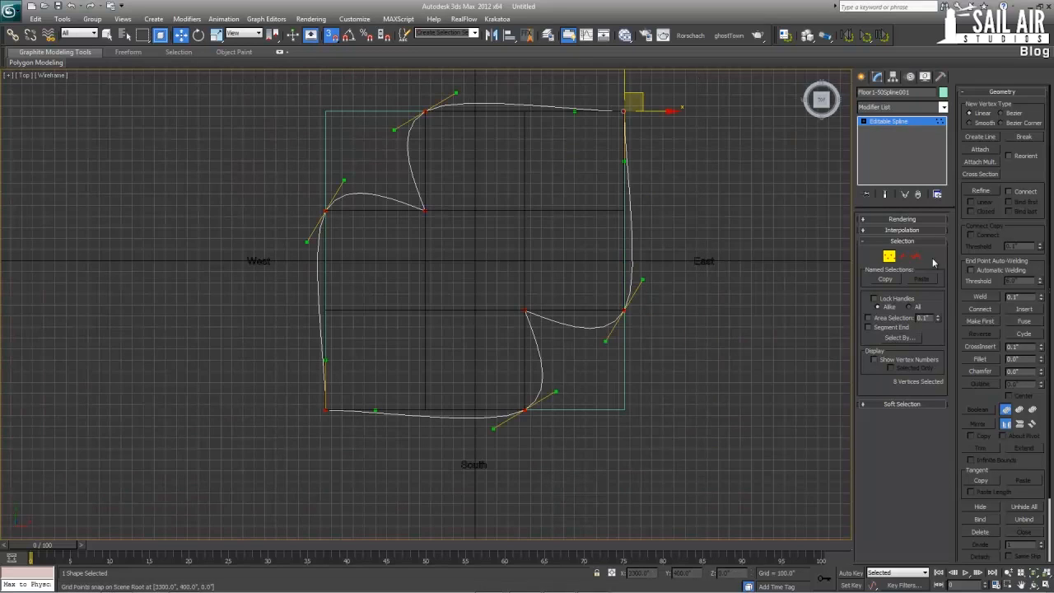
right_click(619, 143)
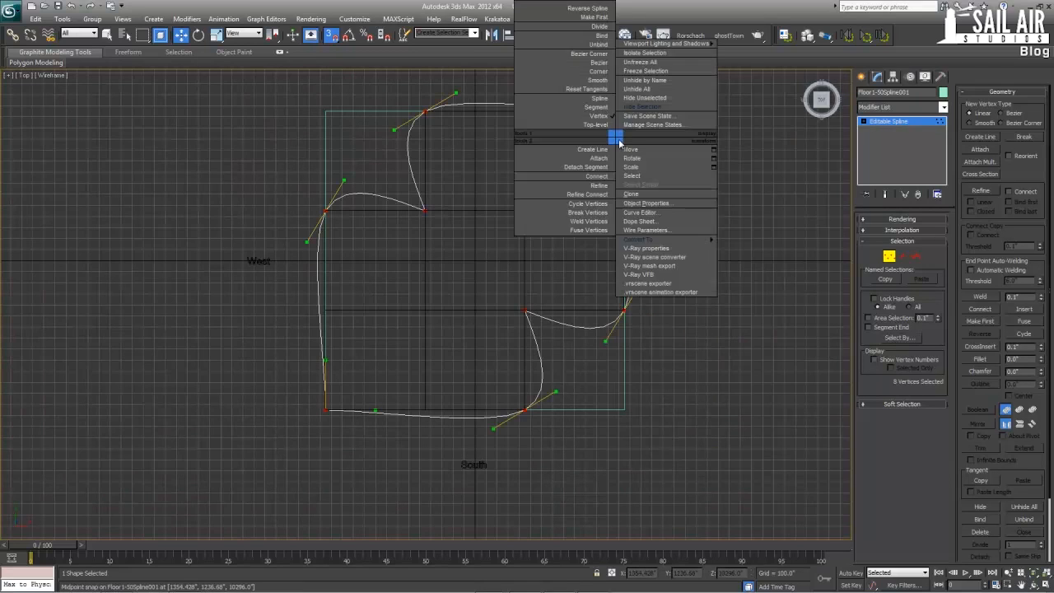
click(596, 72)
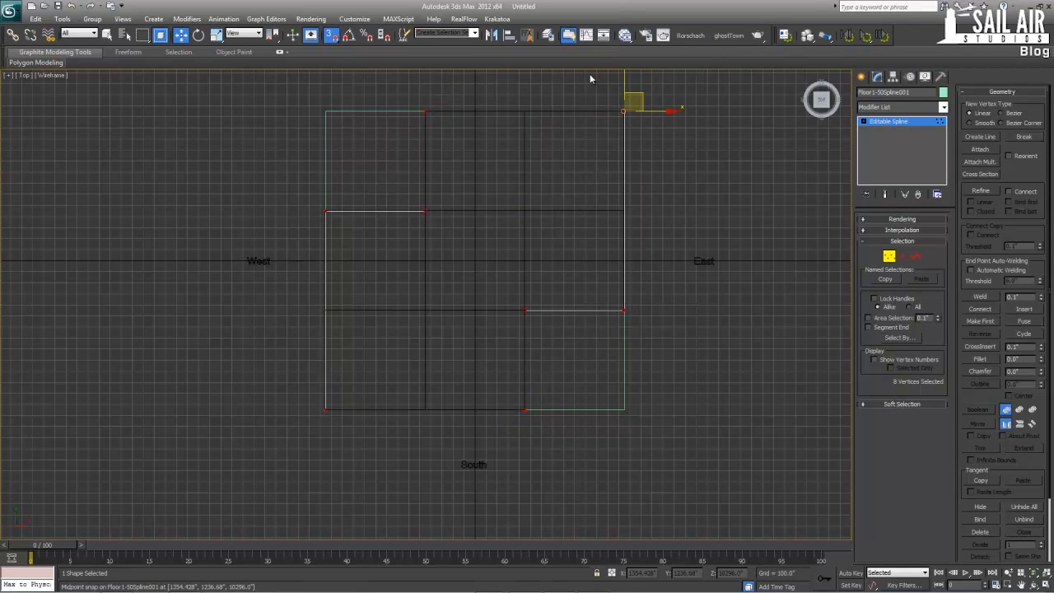
click(874, 122)
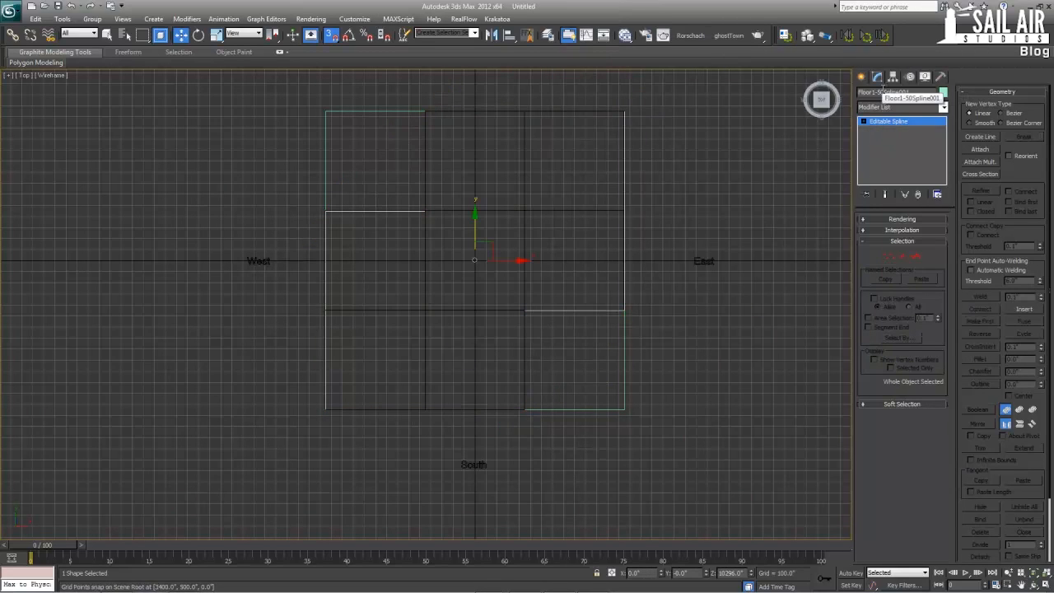
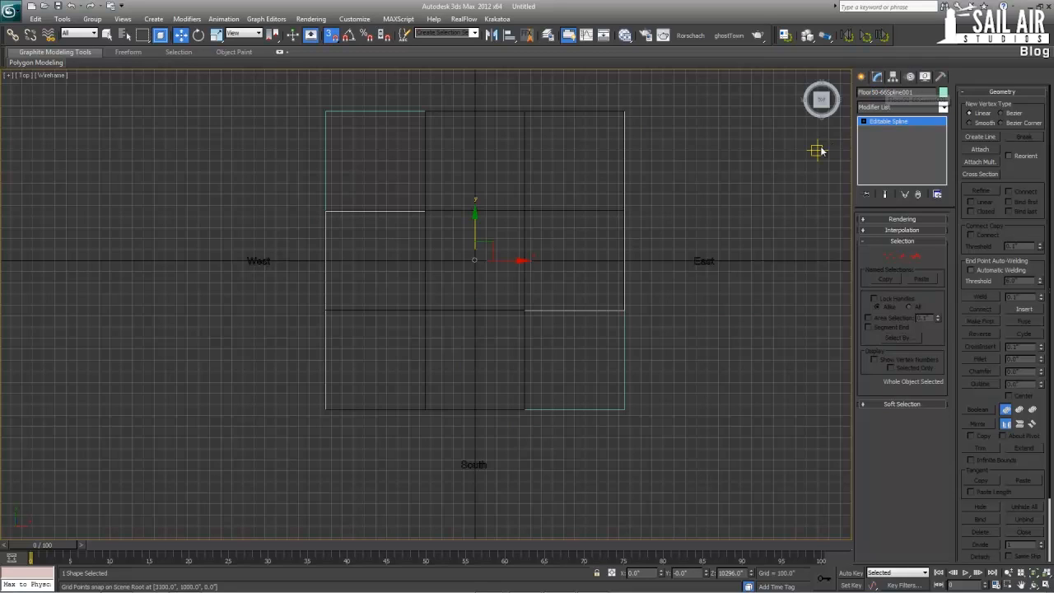
Copy the outline spline straight up to the tower's next setback at Z 14040
key(alt+w)
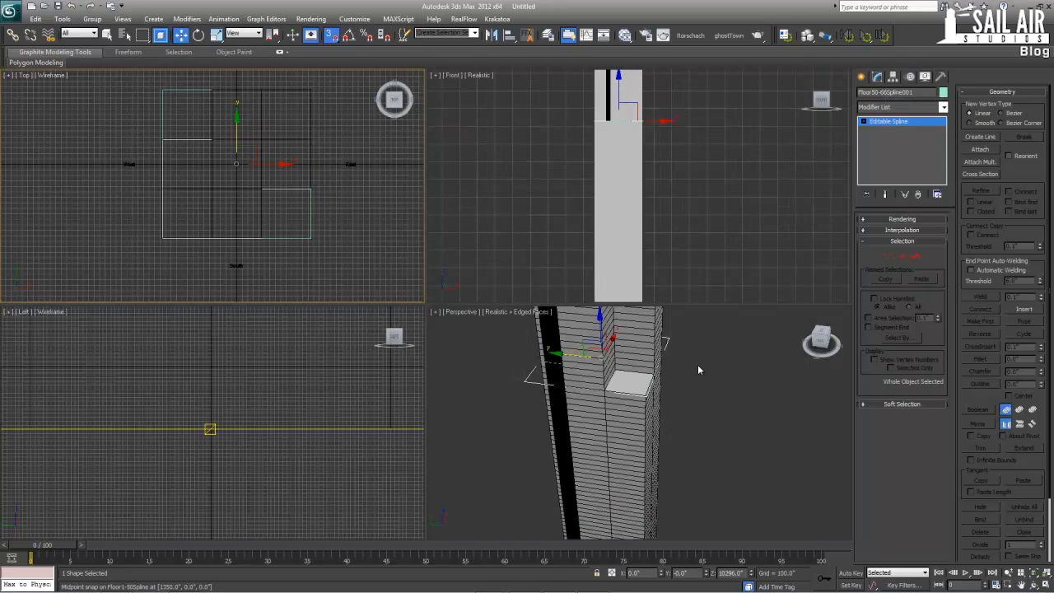
right_click(697, 364)
key(alt+w)
middle_drag(591, 339, 476, 392)
scroll(477, 392, down, 4)
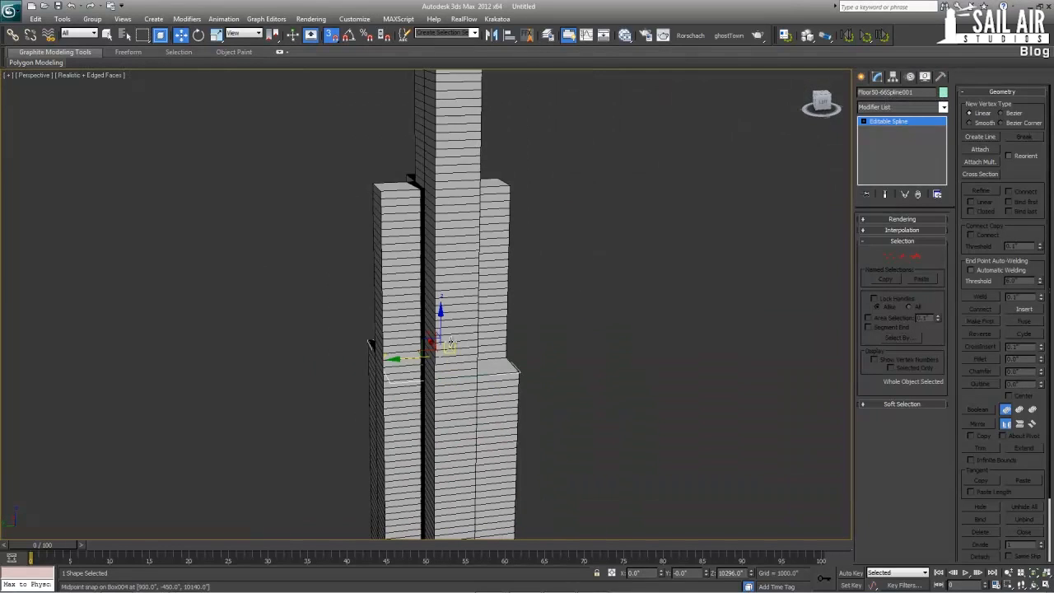
shift+drag(442, 323, 511, 188)
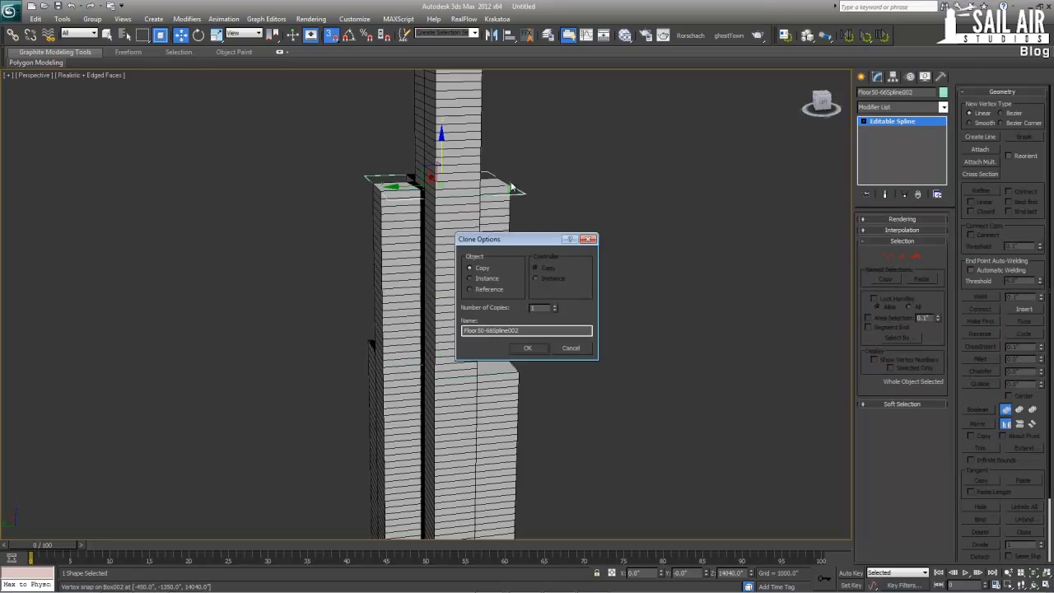
click(531, 348)
Examine the corner boxes ending at the lower setback and the outline splines at both setback levels
mouse_move(548, 329)
alt+middle_down()
mouse_move(630, 340)
mouse_move(527, 362)
alt+middle_up()
click(372, 395)
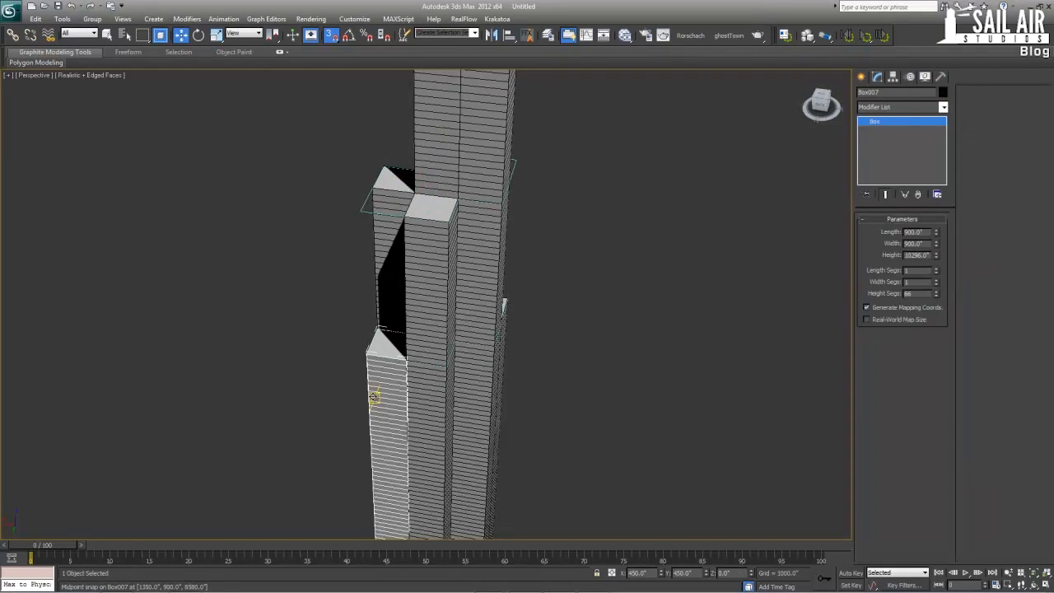
alt+middle_drag(465, 377, 470, 301)
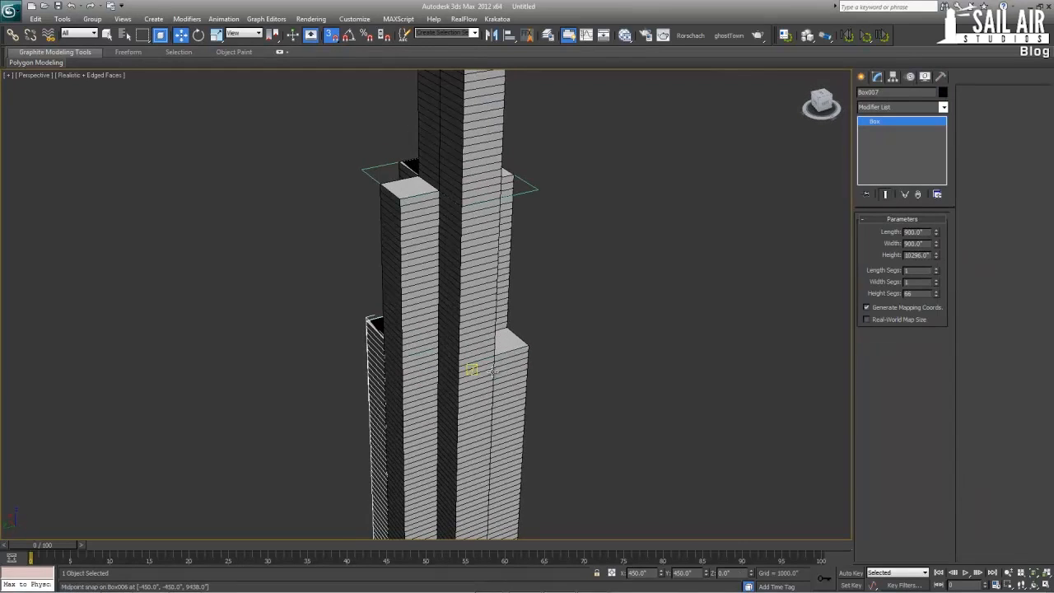
click(507, 352)
middle_drag(434, 460, 474, 261)
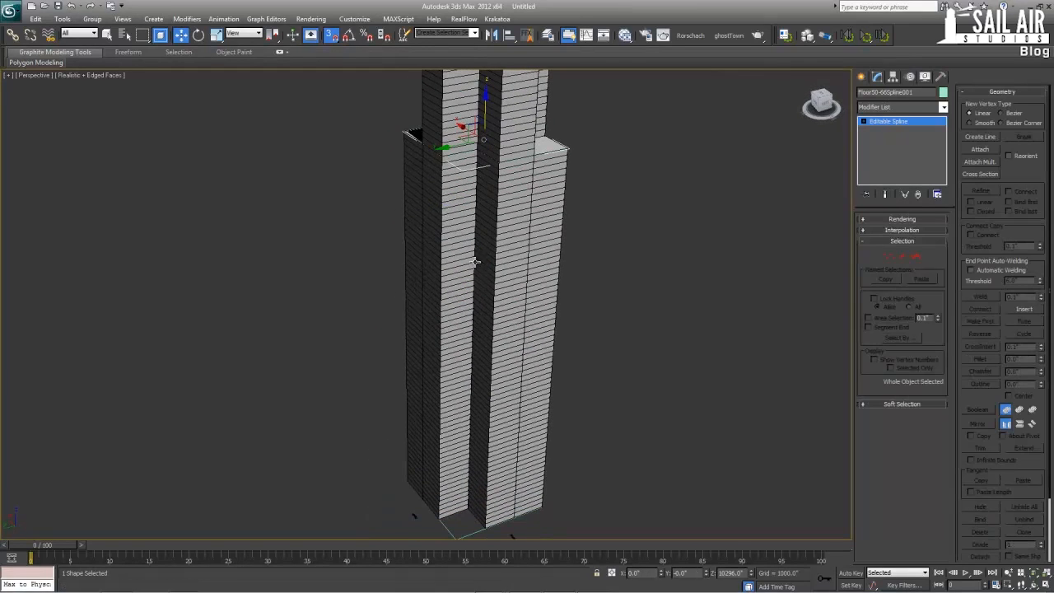
drag(484, 113, 562, 147)
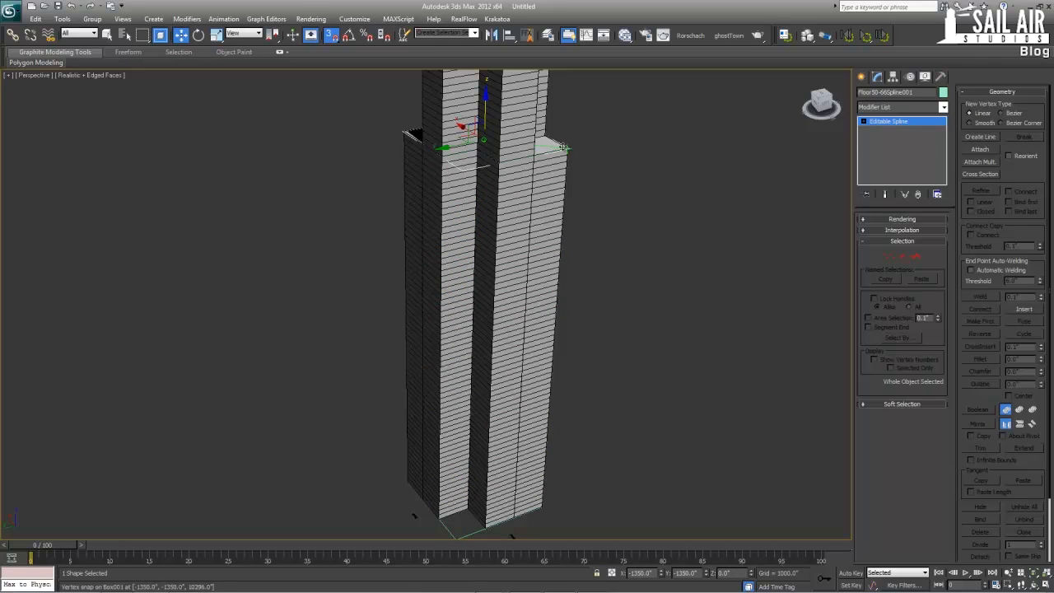
middle_drag(619, 286, 644, 525)
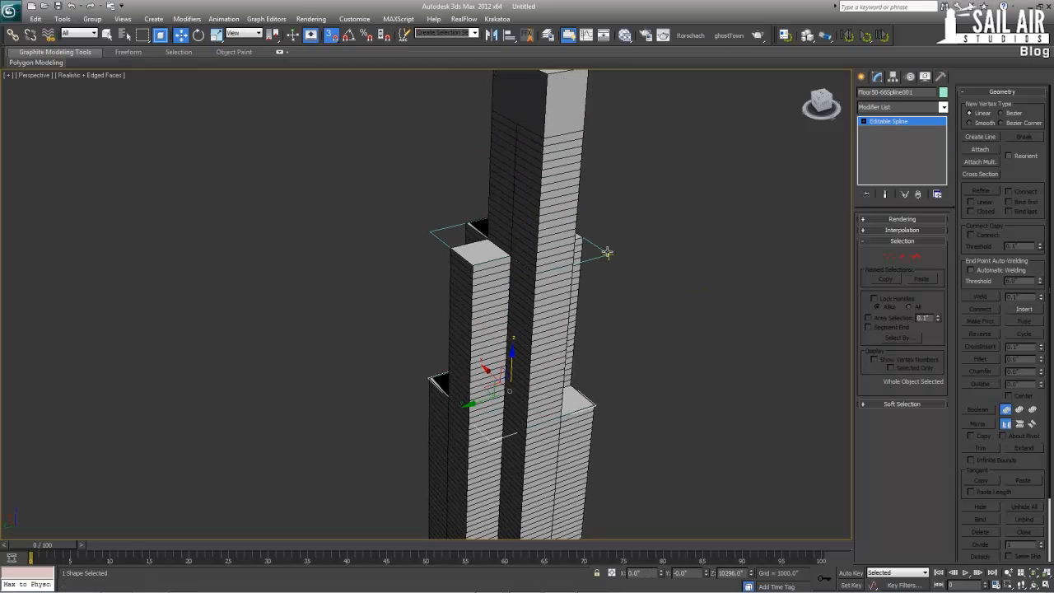
drag(600, 254, 599, 257)
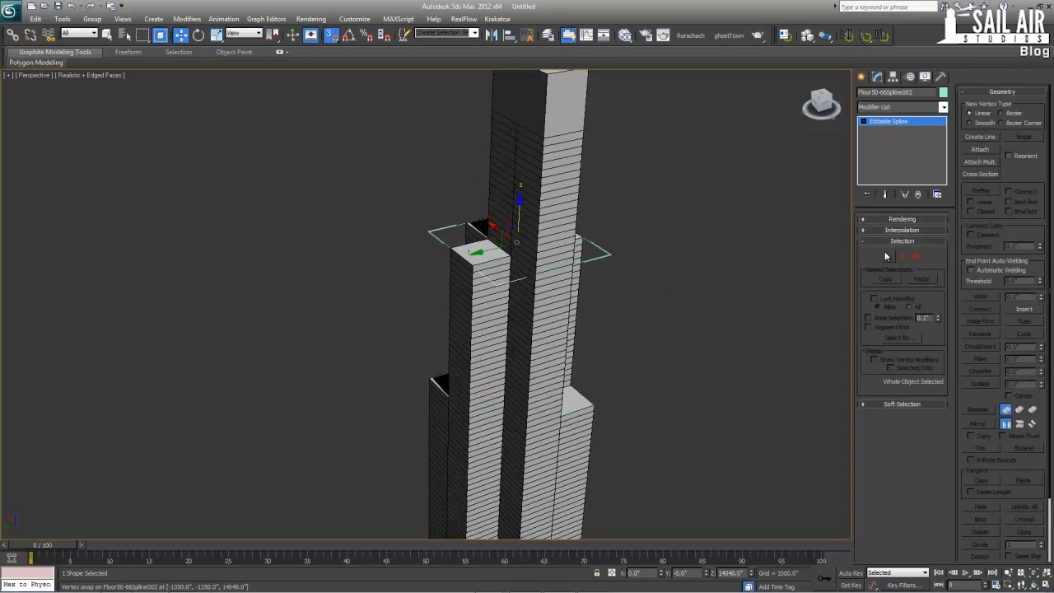
click(888, 257)
key(ctrl+a)
key(alt+w)
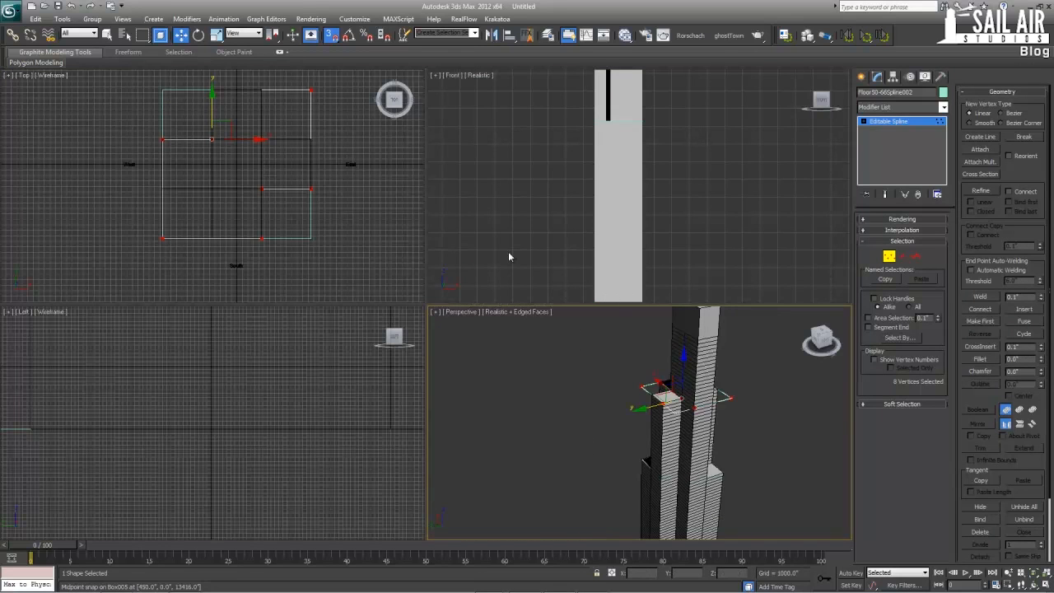
click(894, 123)
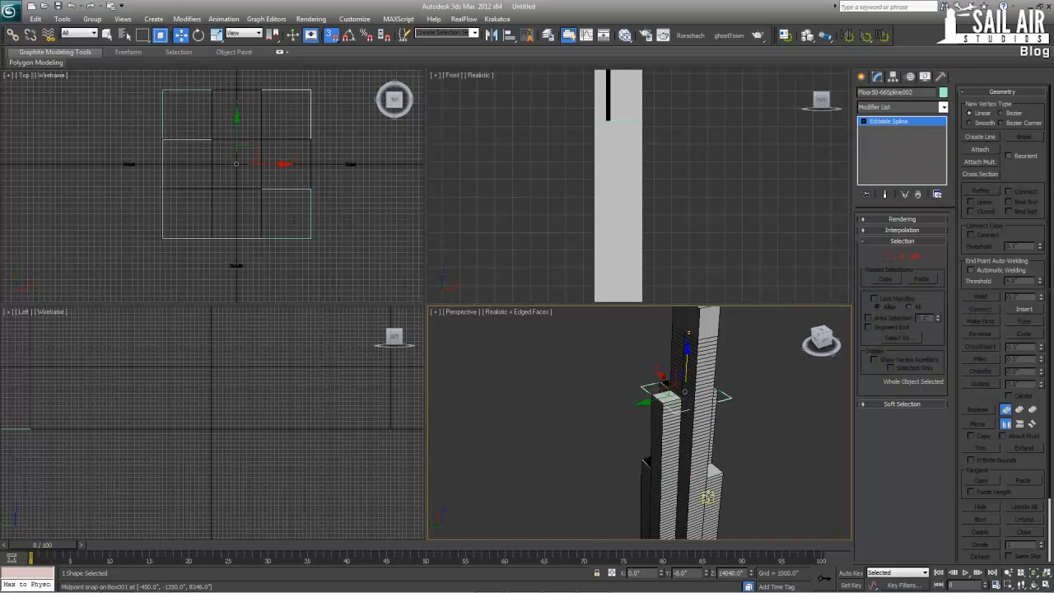
Hide the northeast and southwest corner boxes that end at the lower setback
click(707, 498)
right_click(642, 489)
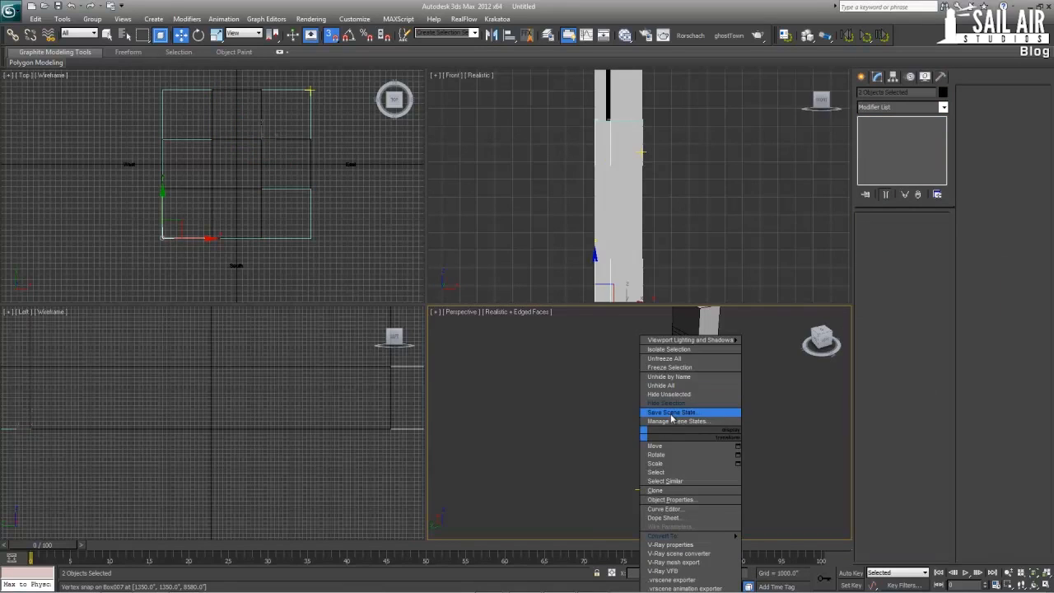
click(669, 403)
Hide the outline spline at the lower setback and the Floor1-50 outline spline at the tower's base
click(646, 463)
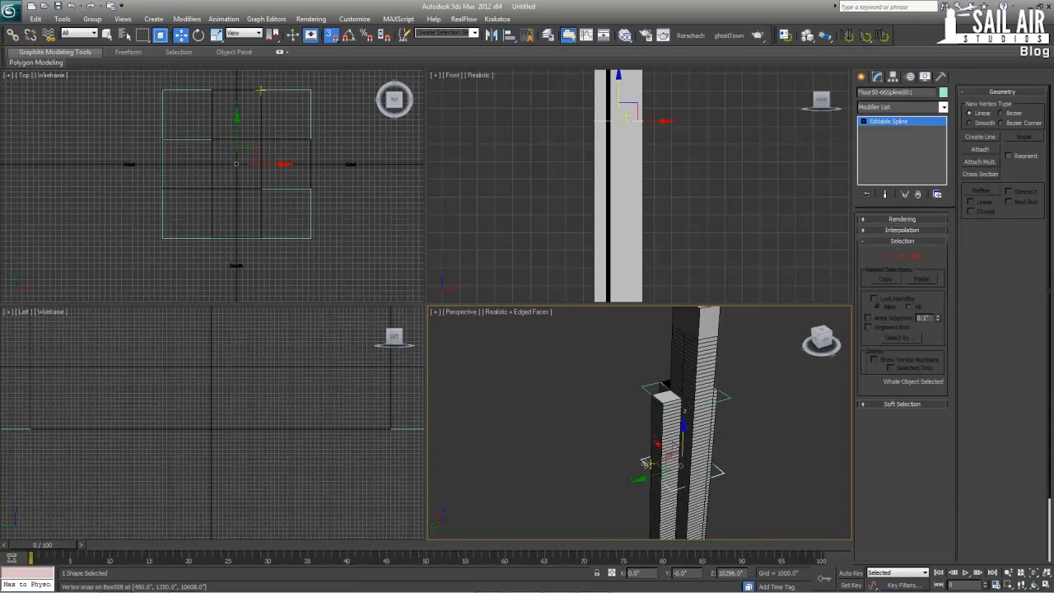
right_click(646, 462)
click(661, 407)
middle_drag(665, 456, 659, 376)
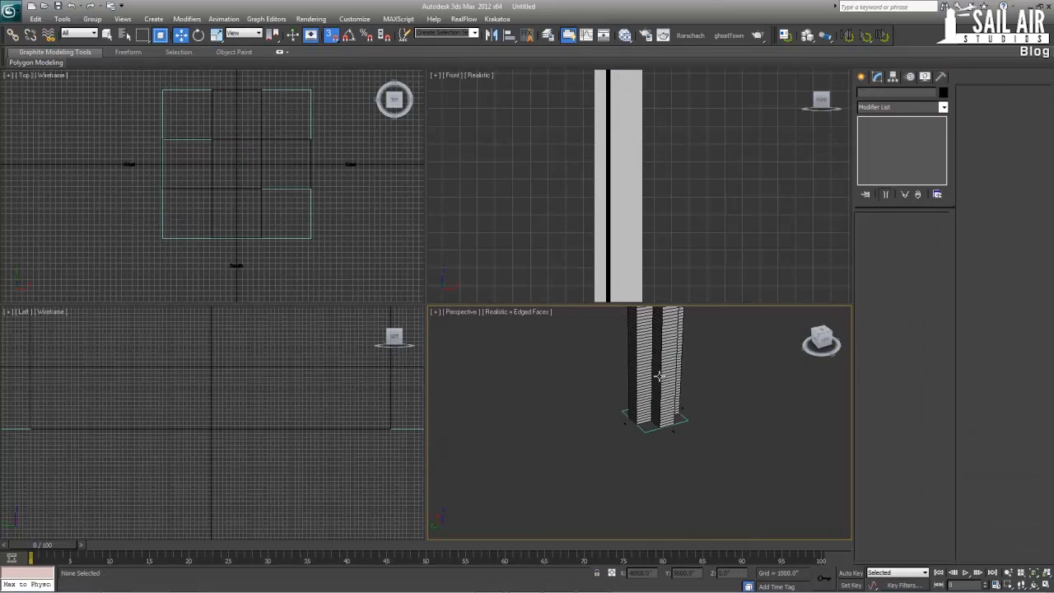
click(680, 422)
right_click(681, 420)
click(708, 393)
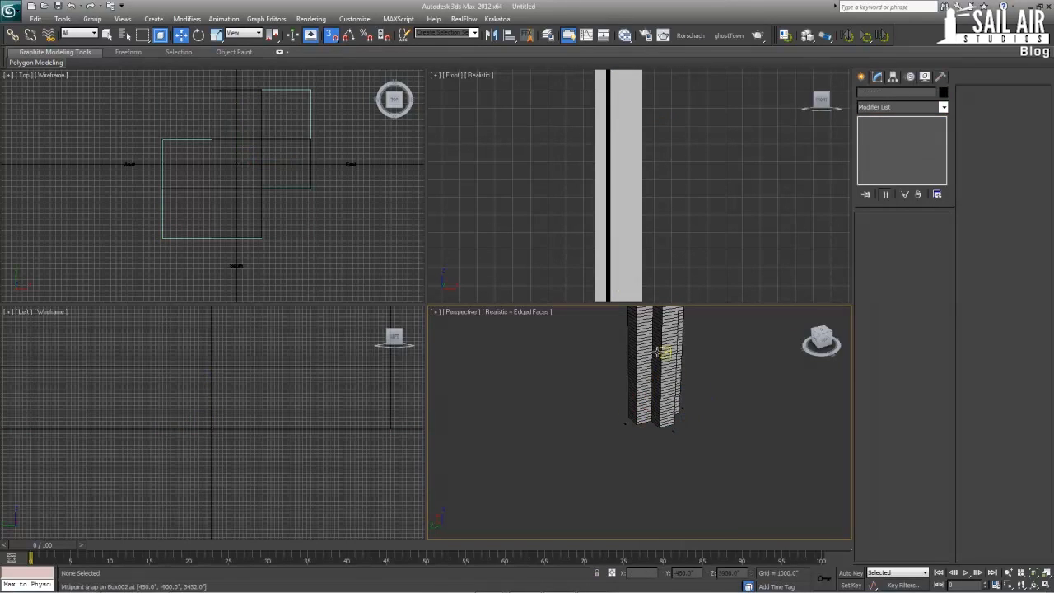
In the Top view, snap the upper outline's northeast and southwest vertices to the arm corners of the cross-shaped footprint
middle_drag(650, 370, 645, 454)
click(292, 164)
key(alt+w)
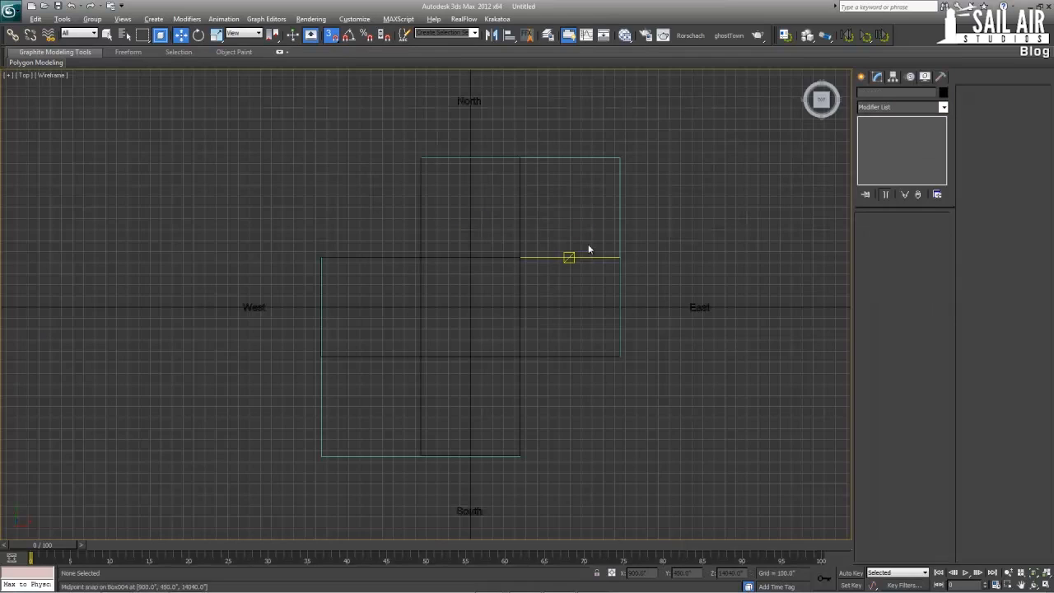
click(617, 174)
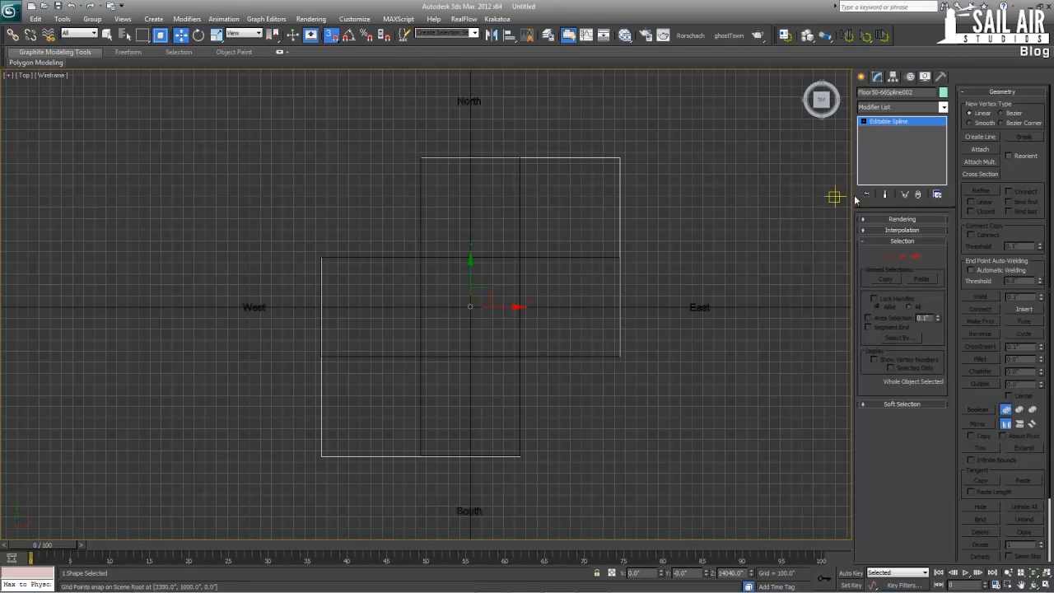
click(888, 256)
drag(673, 138, 614, 186)
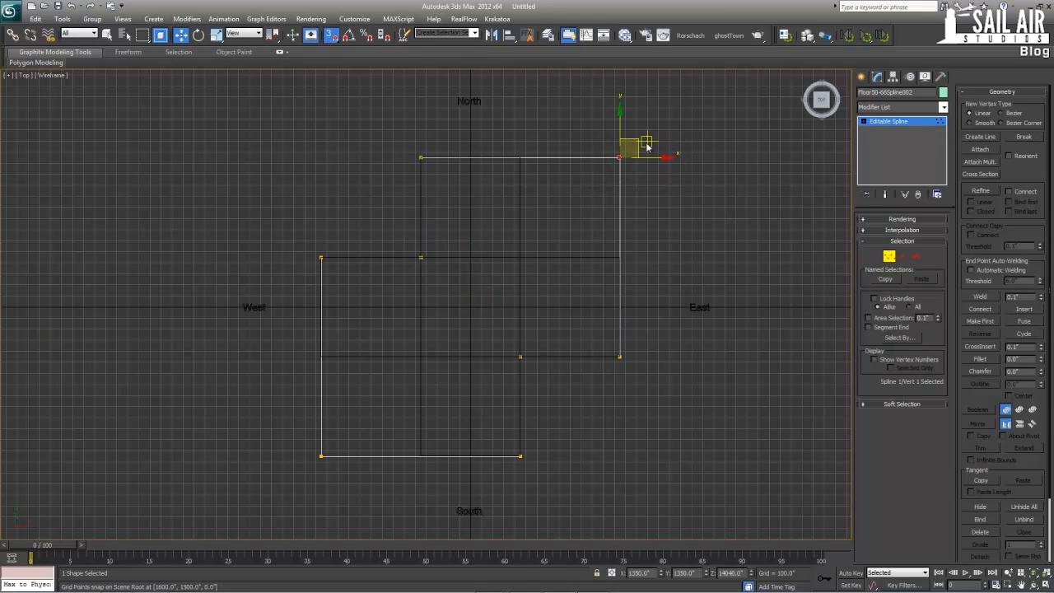
drag(636, 140, 520, 256)
drag(427, 157, 524, 160)
drag(349, 467, 362, 354)
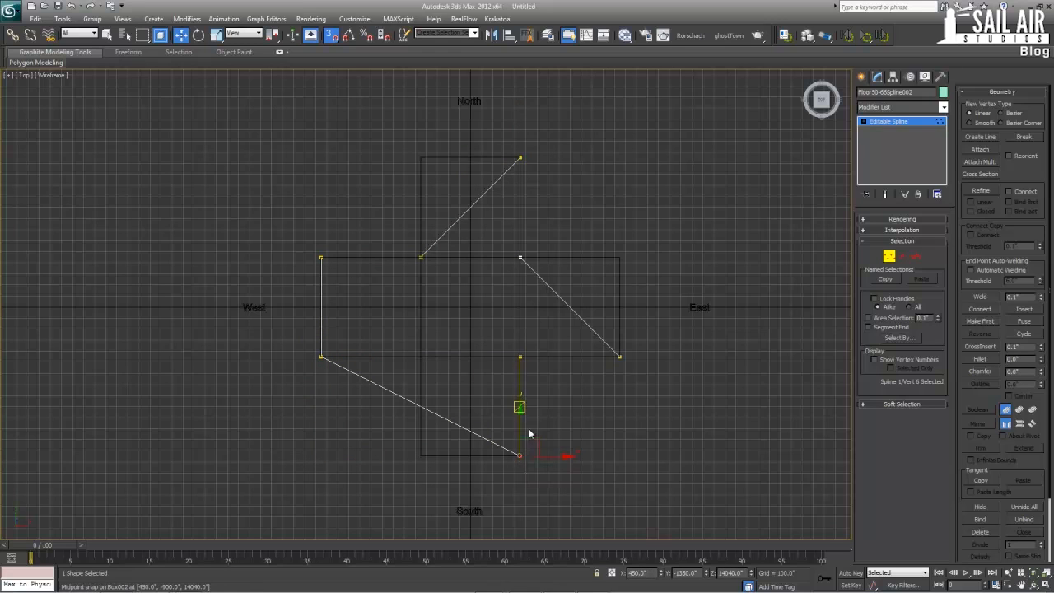
drag(529, 434, 624, 258)
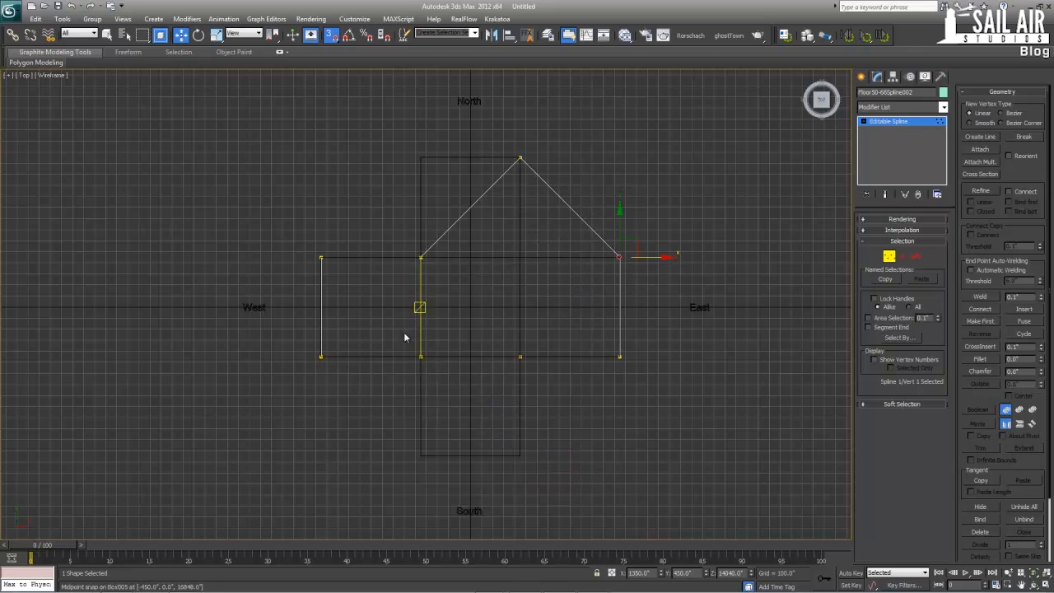
Snap the two inner southern vertices to the south arm's end and the inner northwest vertex to the north arm's west corner
drag(396, 333, 556, 392)
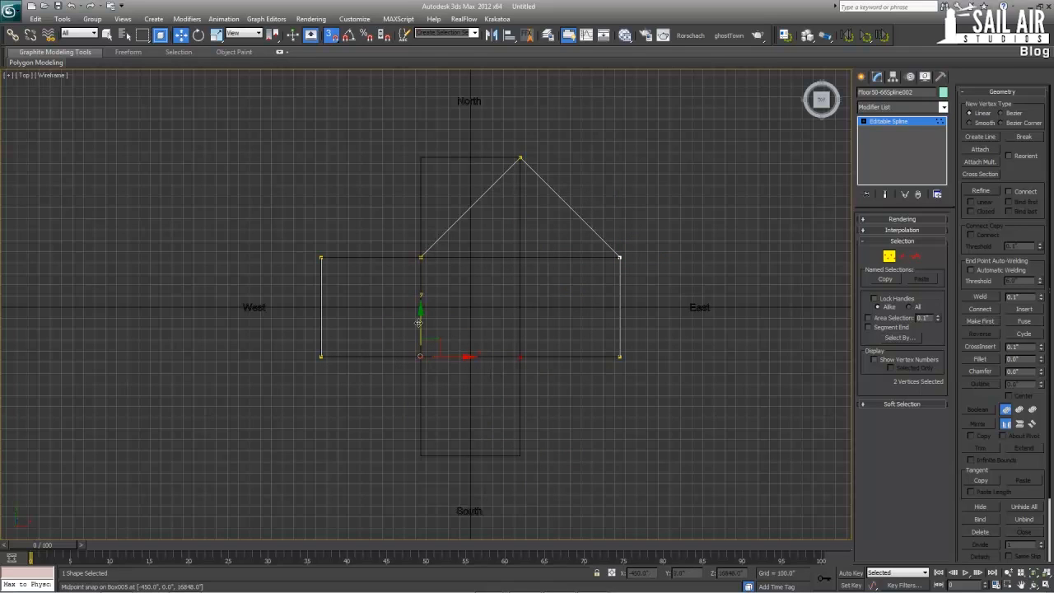
drag(418, 321, 419, 421)
drag(394, 230, 470, 292)
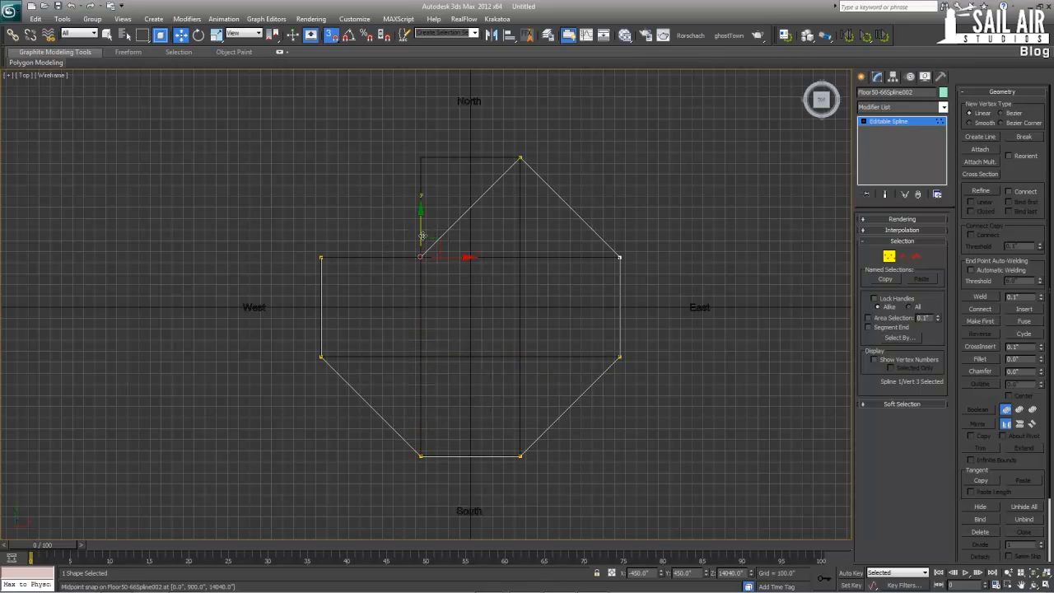
drag(421, 237, 417, 154)
Divide the outline's four diagonal segments, with a division value of 1
click(902, 257)
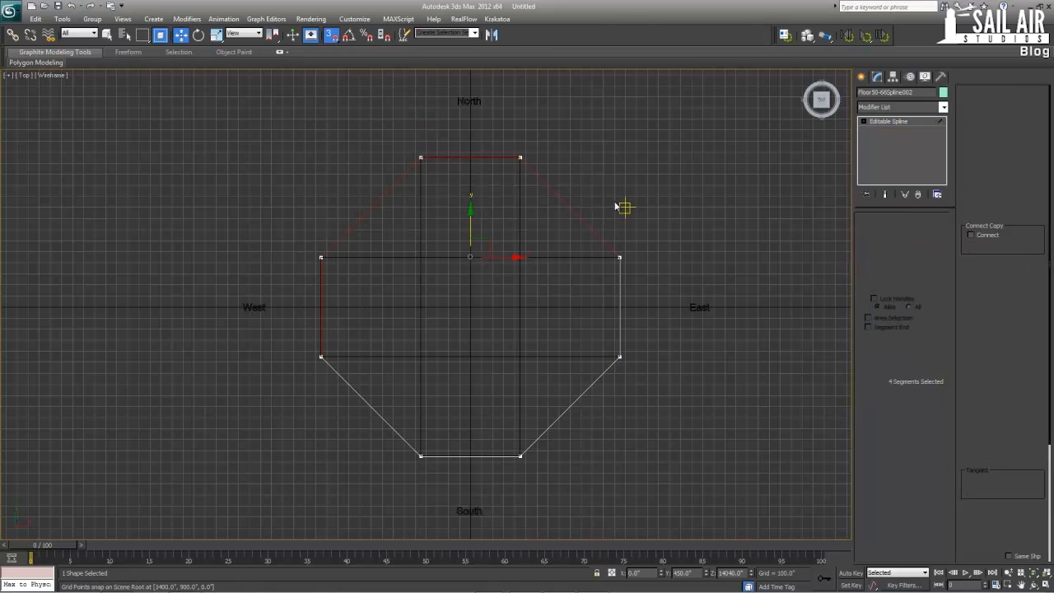
click(565, 202)
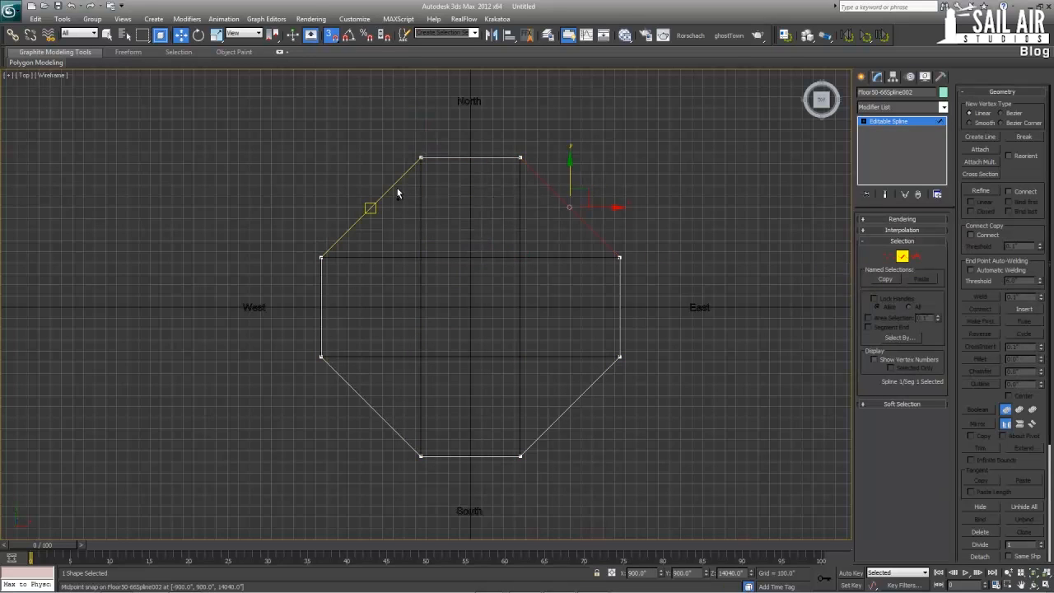
ctrl+click(397, 193)
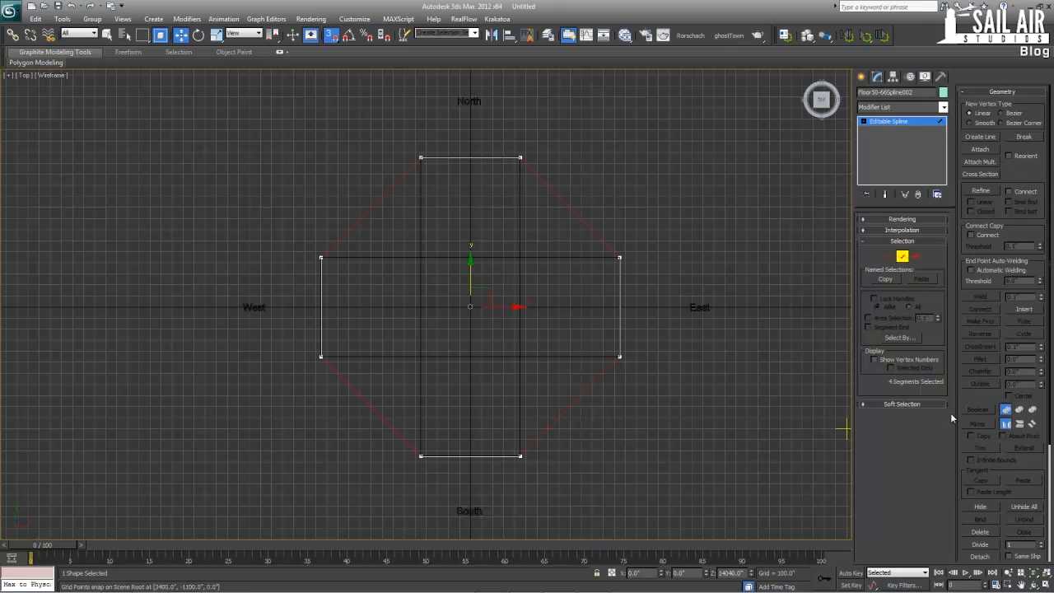
Snap the four new midpoint vertices to the inner corners of the cross-shaped footprint and rename the spline Floor66-90Spline002
click(889, 256)
drag(382, 426, 470, 360)
drag(590, 423, 529, 347)
drag(550, 191, 529, 250)
drag(346, 191, 419, 257)
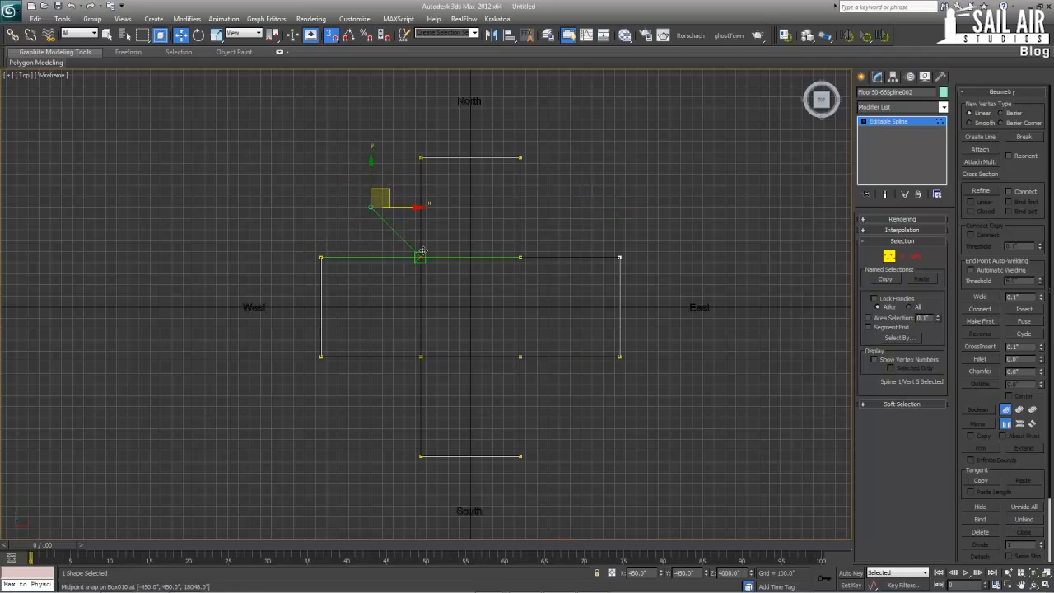
click(895, 122)
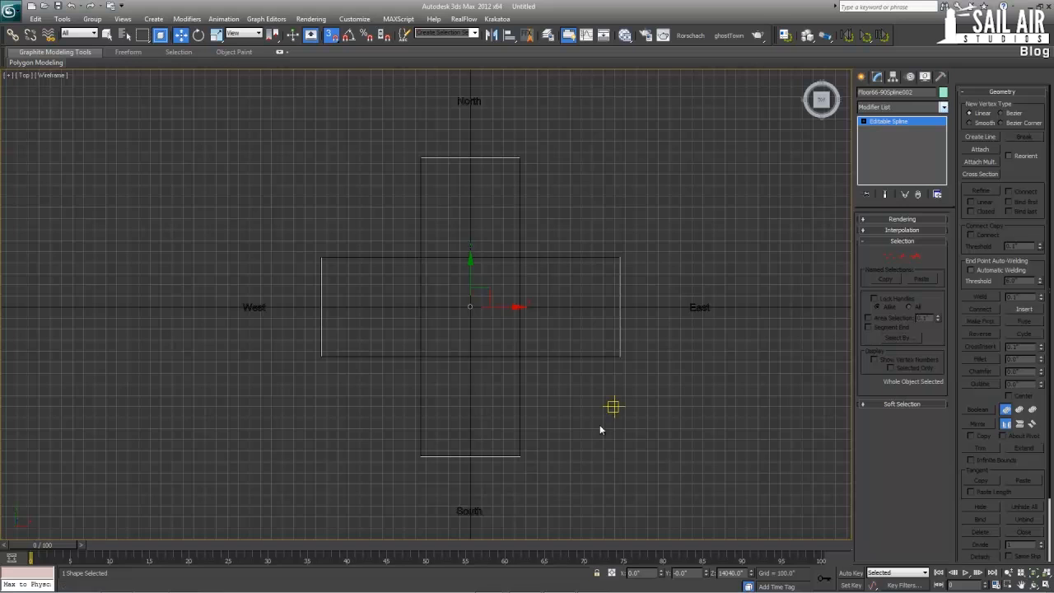
Copy the cross-shaped outline straight up to the top of the segmented tower section at Z 16848
key(alt+w)
key(alt+w)
scroll(631, 497, down, 3)
key(s)
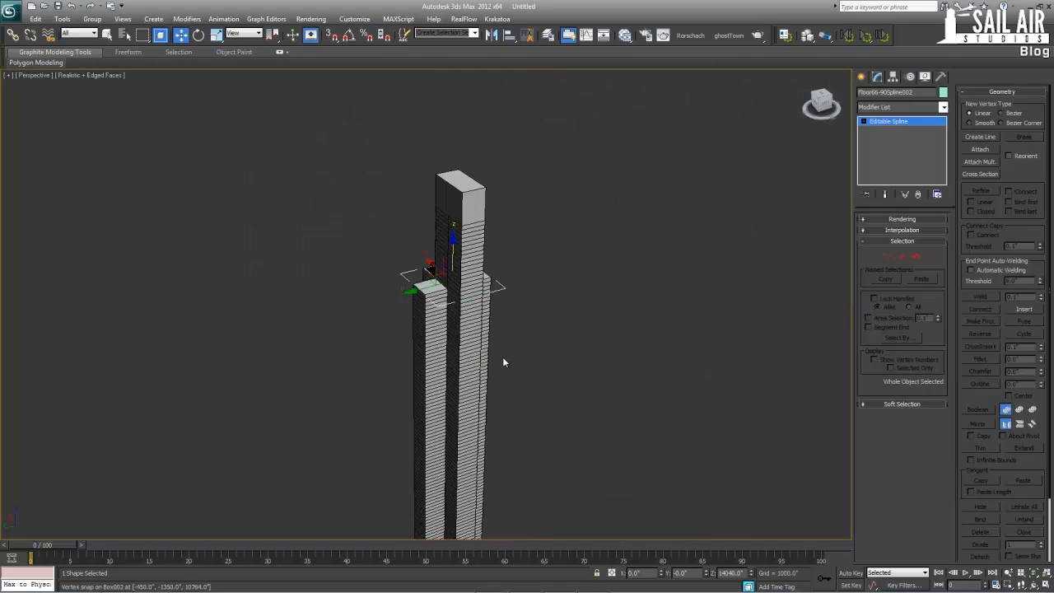
alt+middle_drag(502, 356, 546, 330)
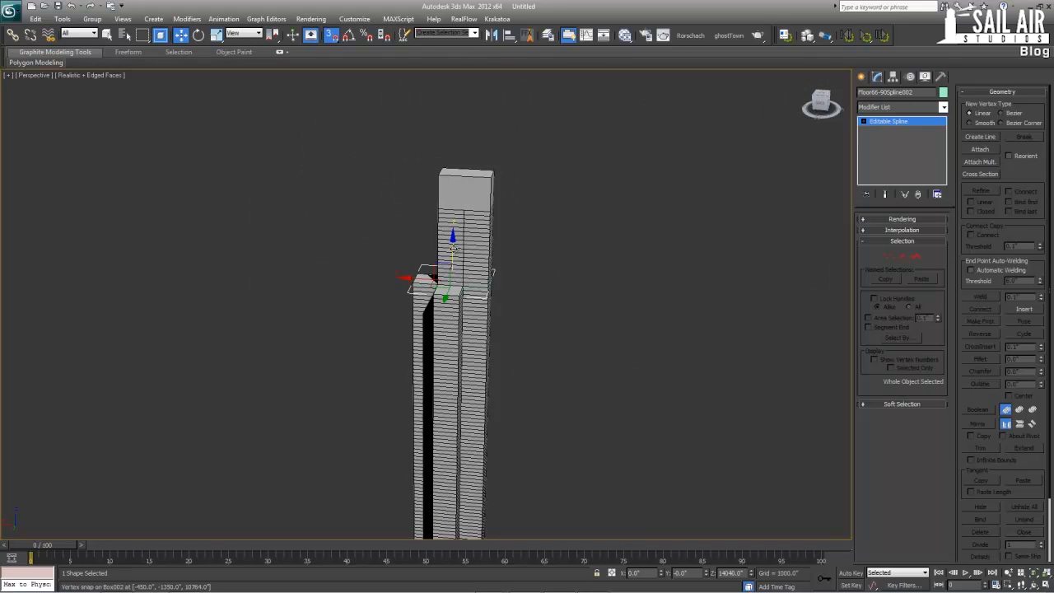
shift+drag(451, 247, 453, 208)
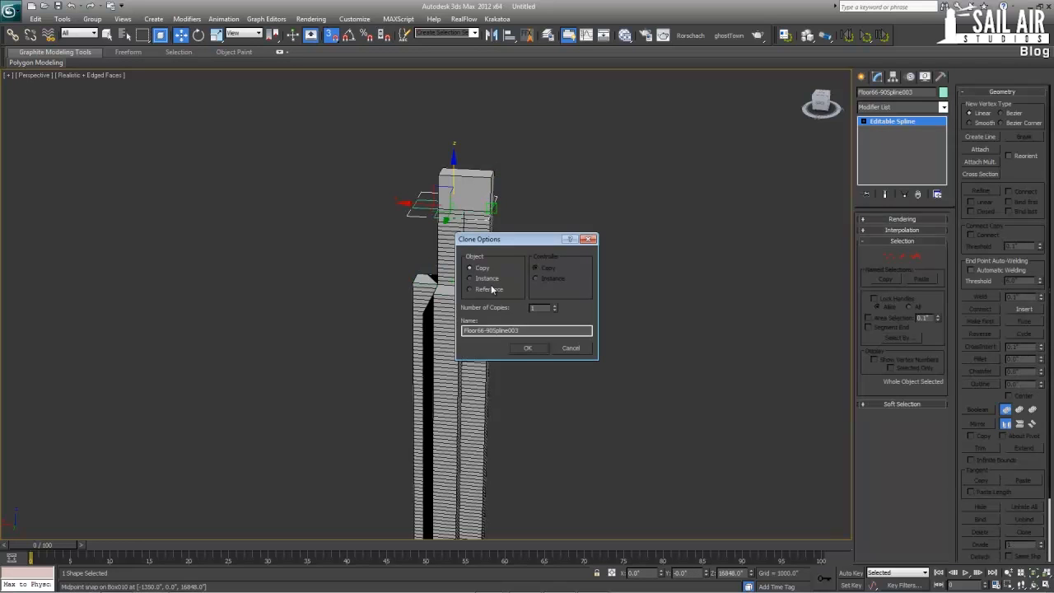
click(526, 348)
alt+middle_drag(529, 349, 568, 336)
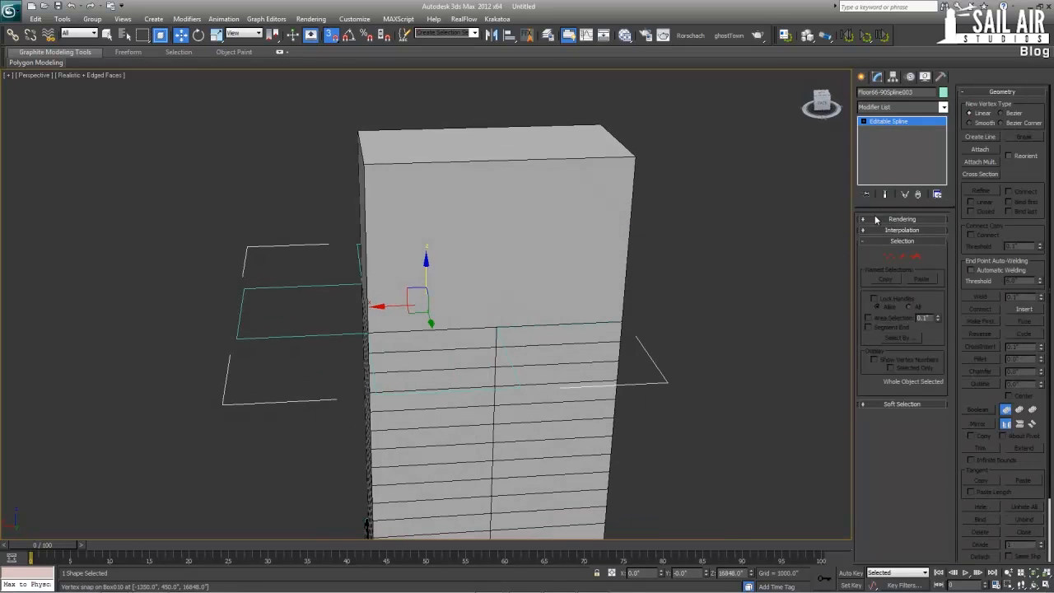
click(890, 256)
key(alt+w)
middle_drag(241, 173, 264, 164)
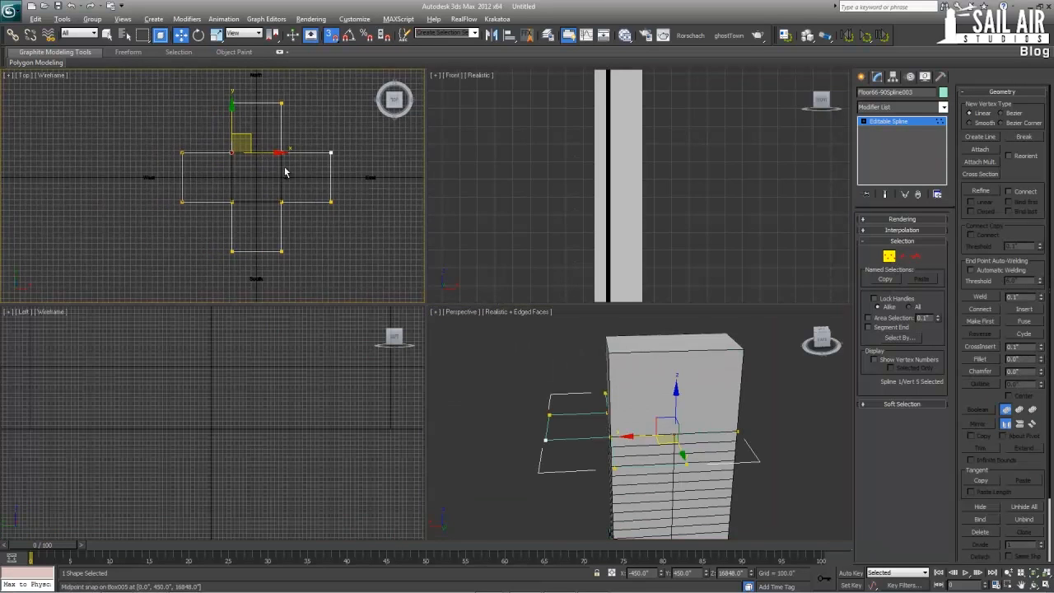
key(alt+w)
key(alt+w)
middle_drag(660, 409, 621, 307)
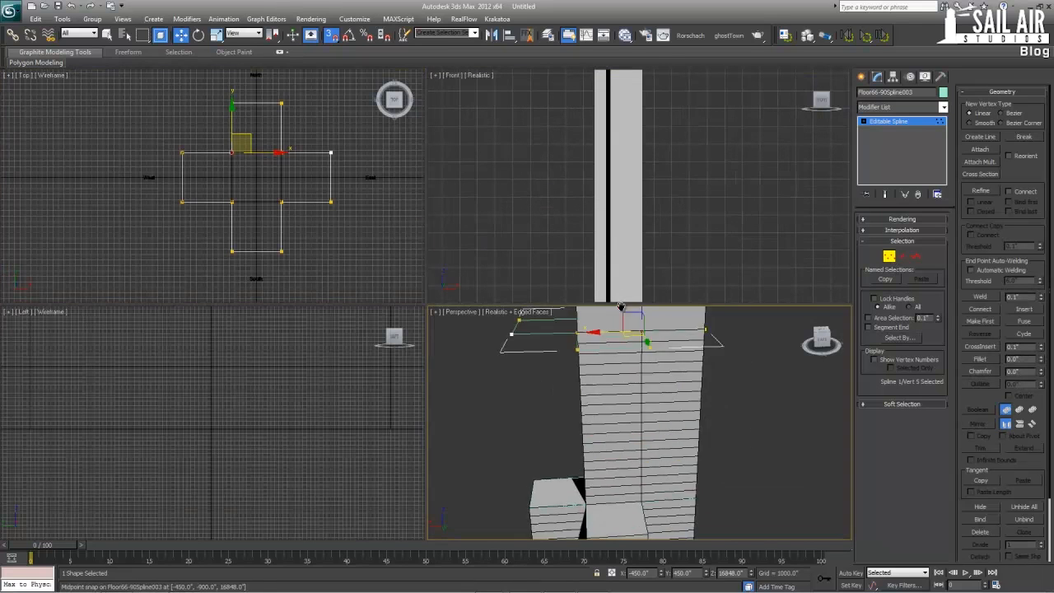
scroll(615, 292, down, 3)
click(904, 124)
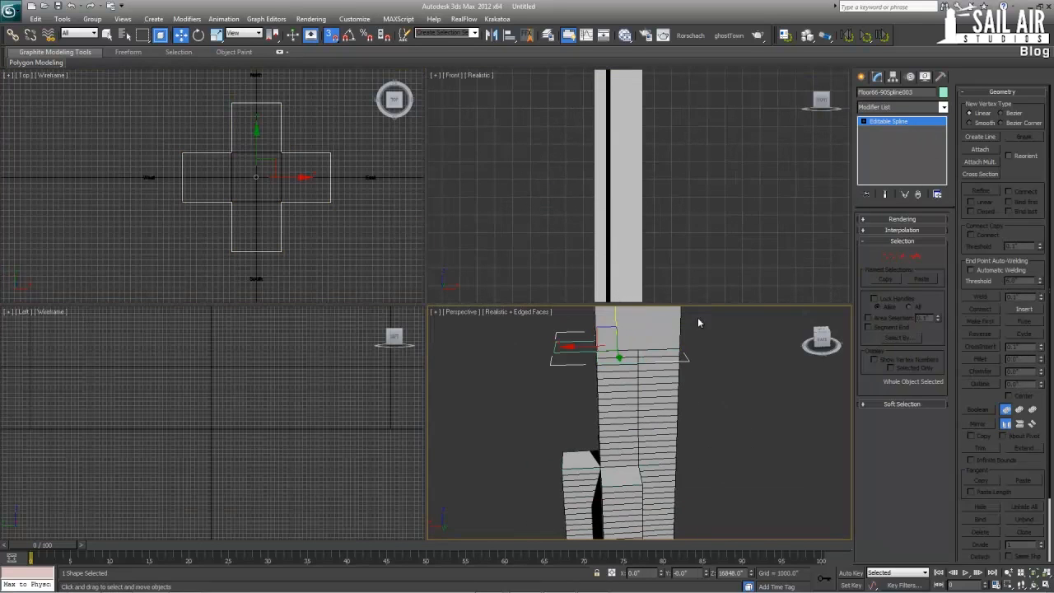
Hide the segmented boxes beside the central tower shaft and the cross-shaped outline at their tops
click(622, 496)
ctrl+click(581, 498)
alt+middle_drag(581, 498, 635, 491)
ctrl+click(659, 494)
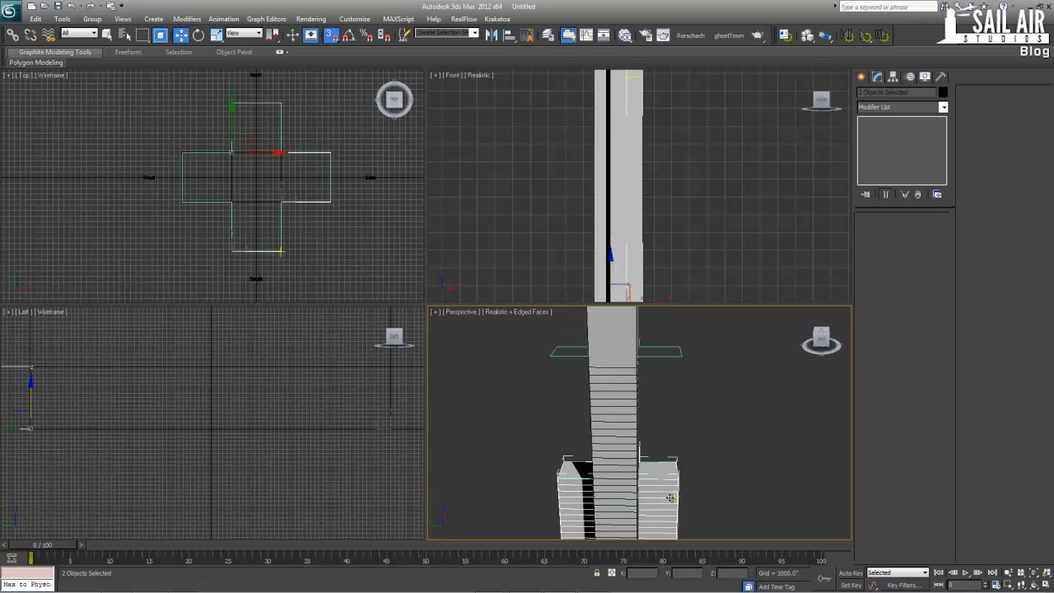
right_click(667, 498)
click(687, 402)
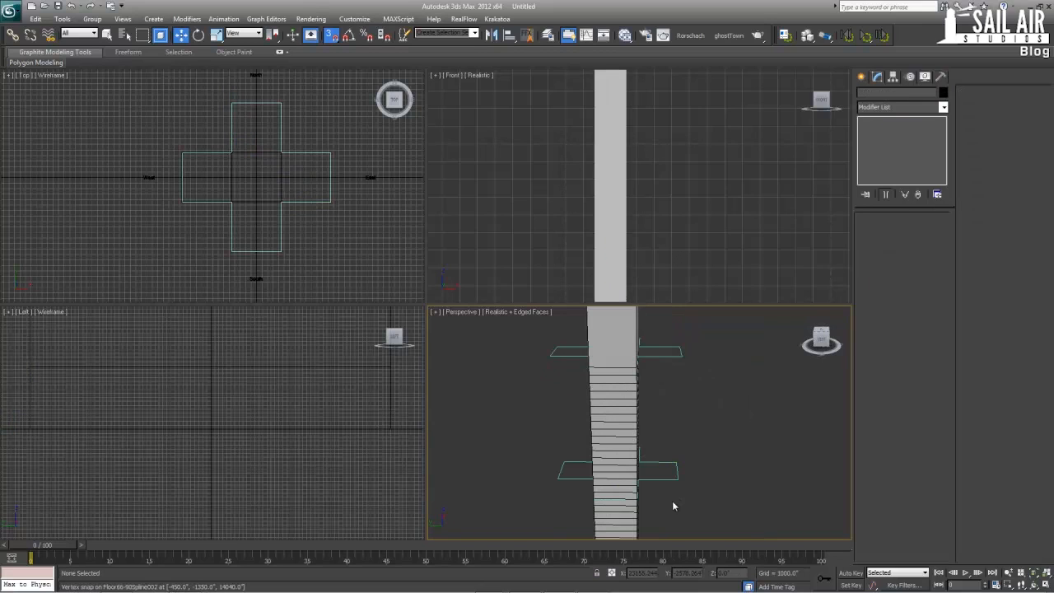
click(671, 480)
right_click(670, 481)
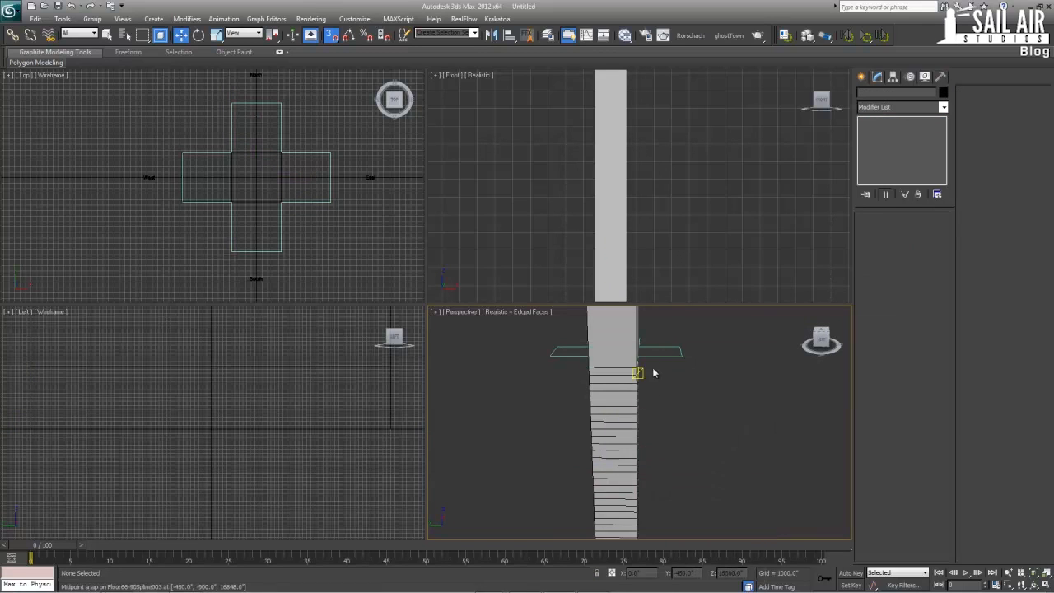
Delete the four inner corner vertices of the uppermost cross-shaped outline
click(586, 344)
right_click(311, 230)
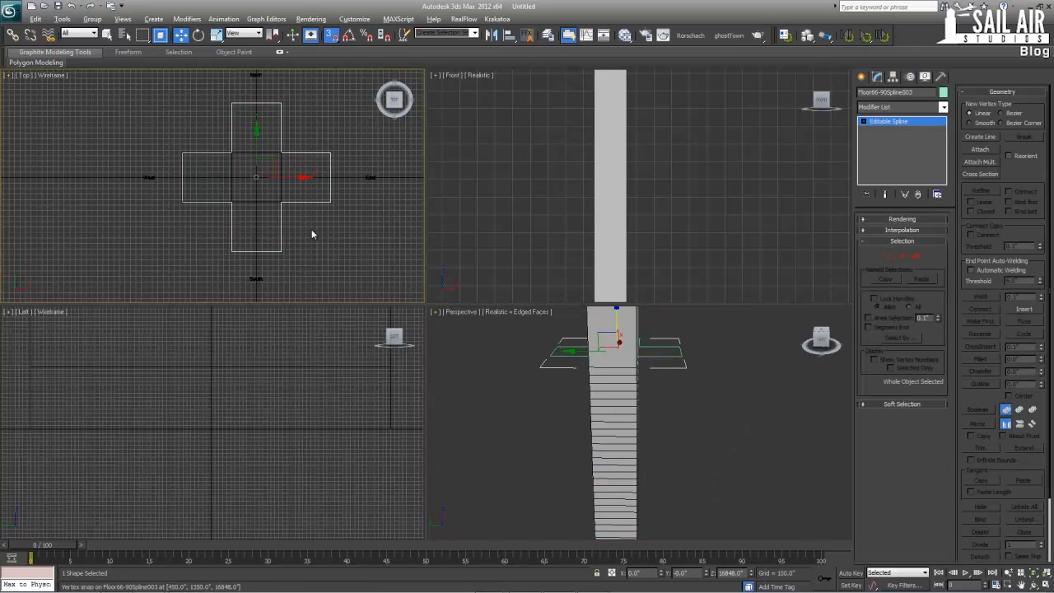
key(alt+w)
click(889, 256)
drag(586, 204, 431, 369)
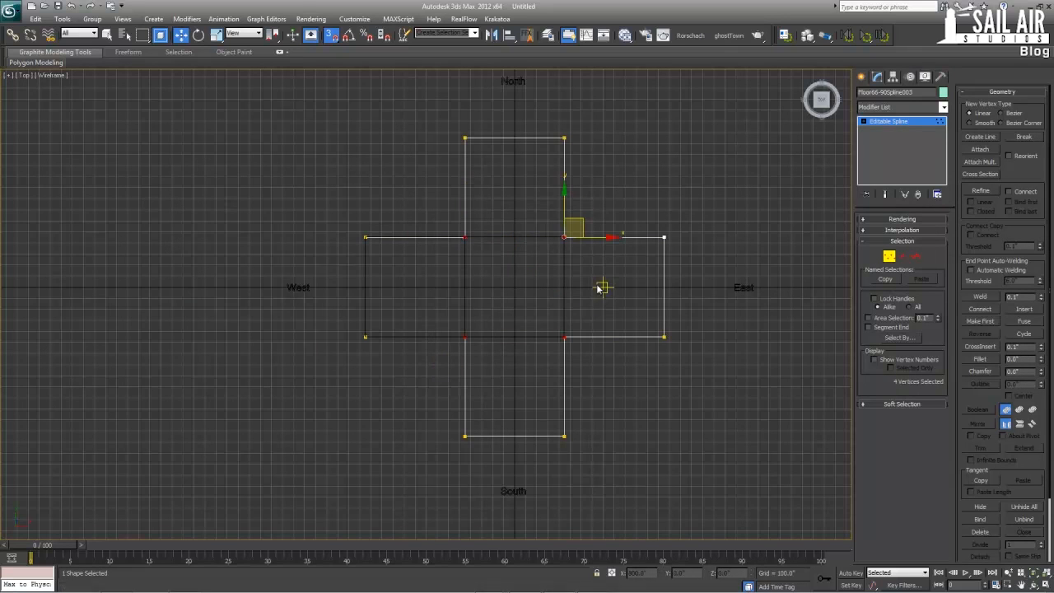
key(Delete)
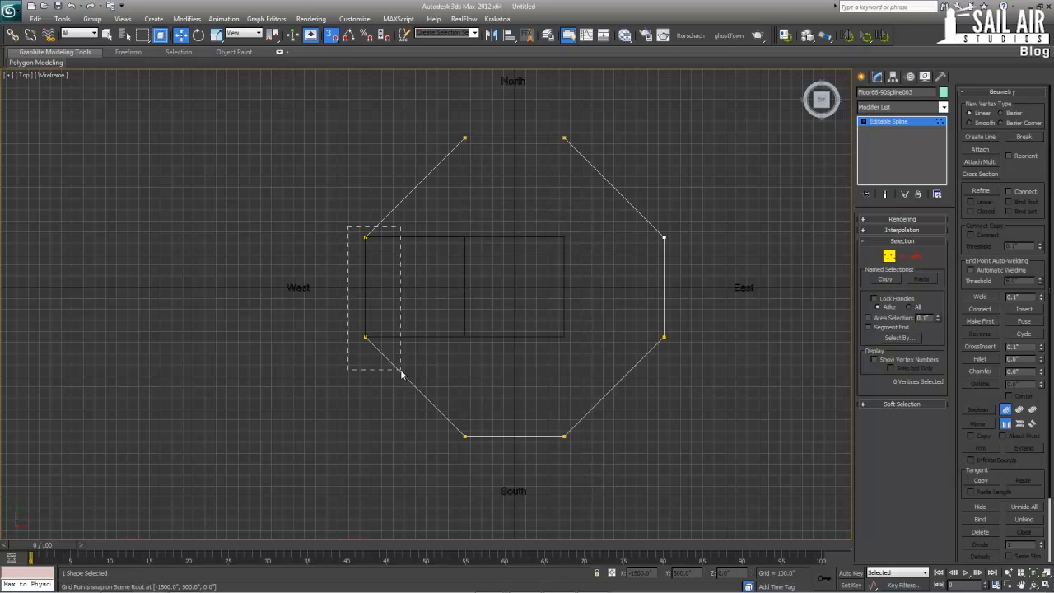
Delete the two northern and two southern end vertices of the outline, leaving an east-west rectangle
drag(400, 374, 401, 372)
drag(449, 111, 534, 167)
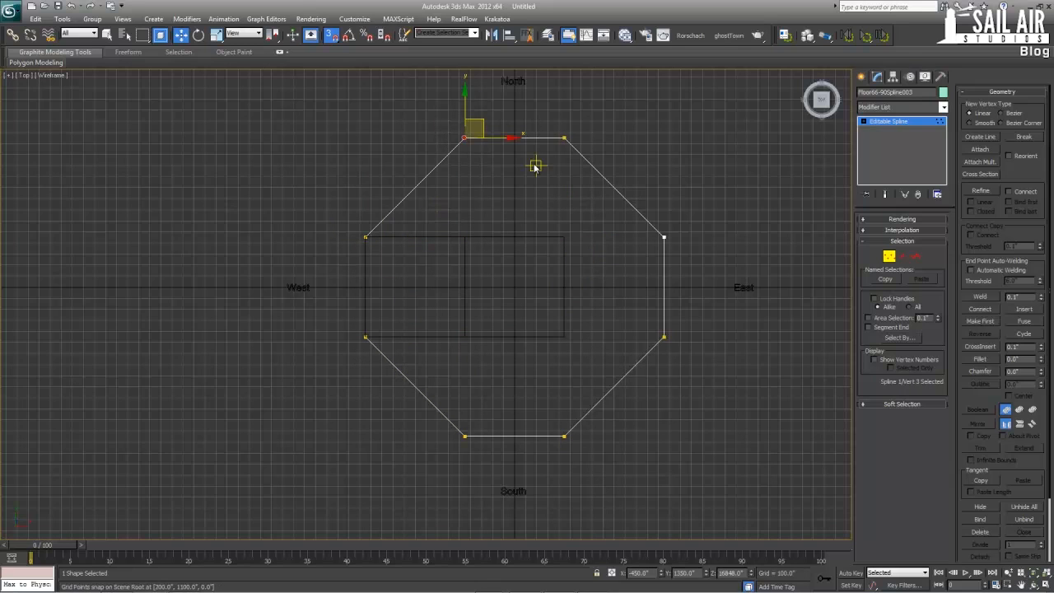
key(Delete)
click(663, 237)
drag(496, 99, 603, 178)
key(Delete)
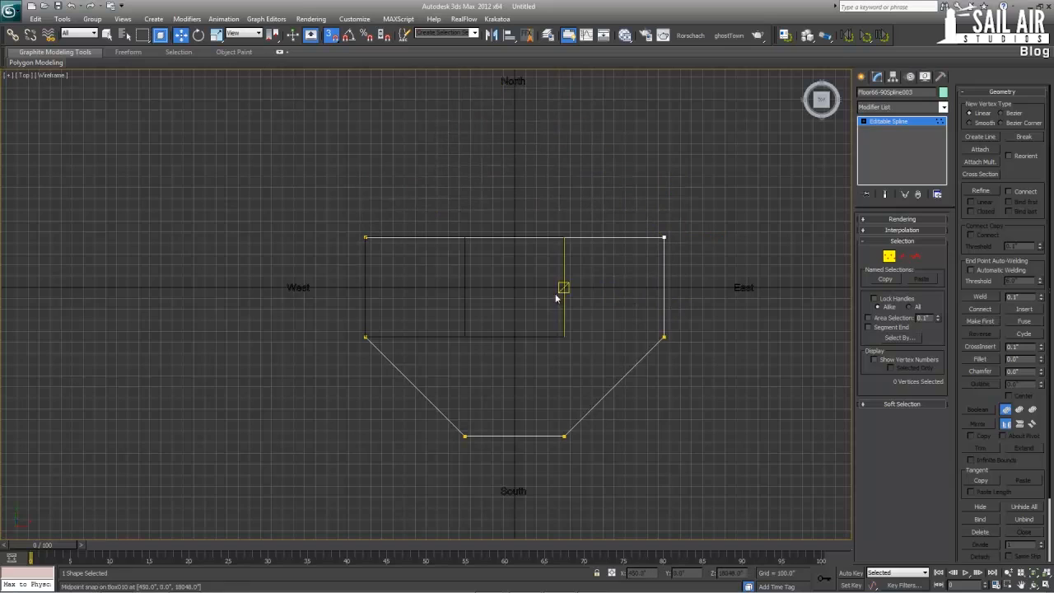
drag(392, 400, 598, 470)
key(Delete)
Snap the rectangle's two eastern vertices to the east edge of the upper tower footprint and rename the spline Floor90-108Spline003
drag(706, 200, 595, 423)
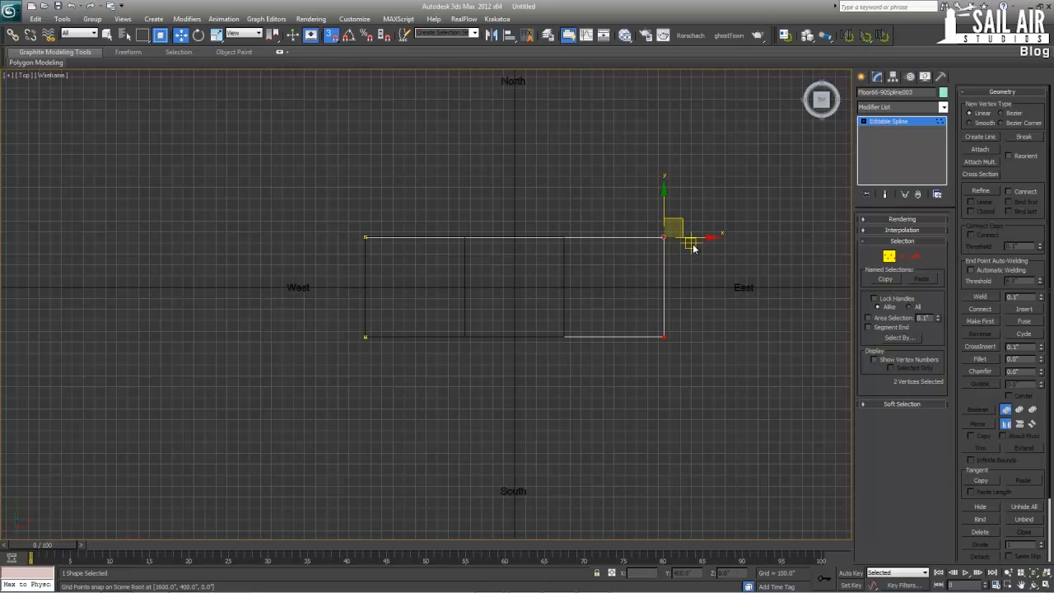
drag(693, 249, 593, 248)
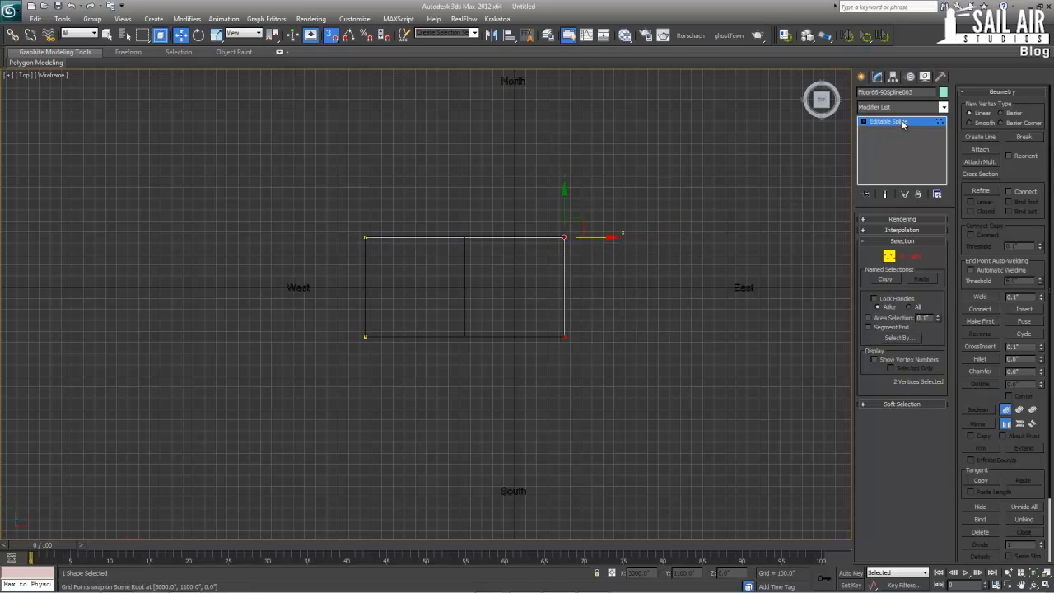
drag(871, 92, 878, 92)
text(90)
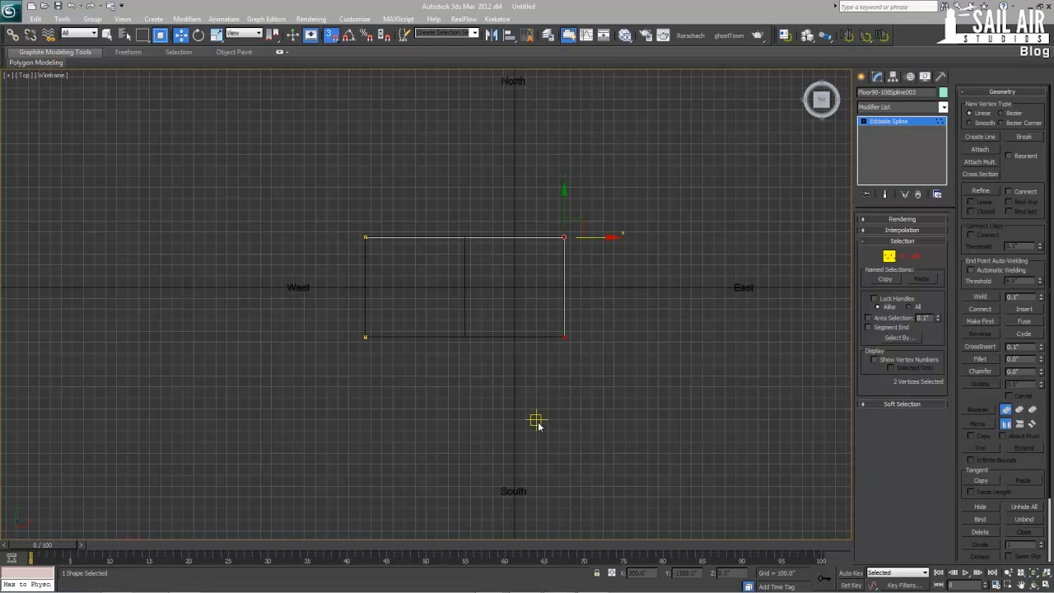
key(alt+w)
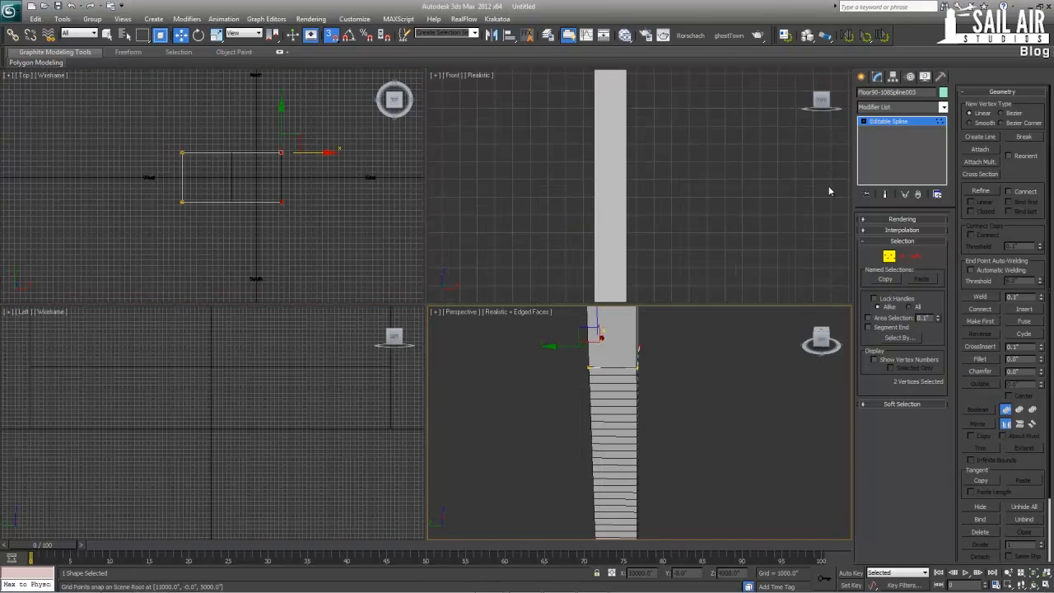
click(889, 122)
Unhide all objects to bring back the full tower
right_click(724, 385)
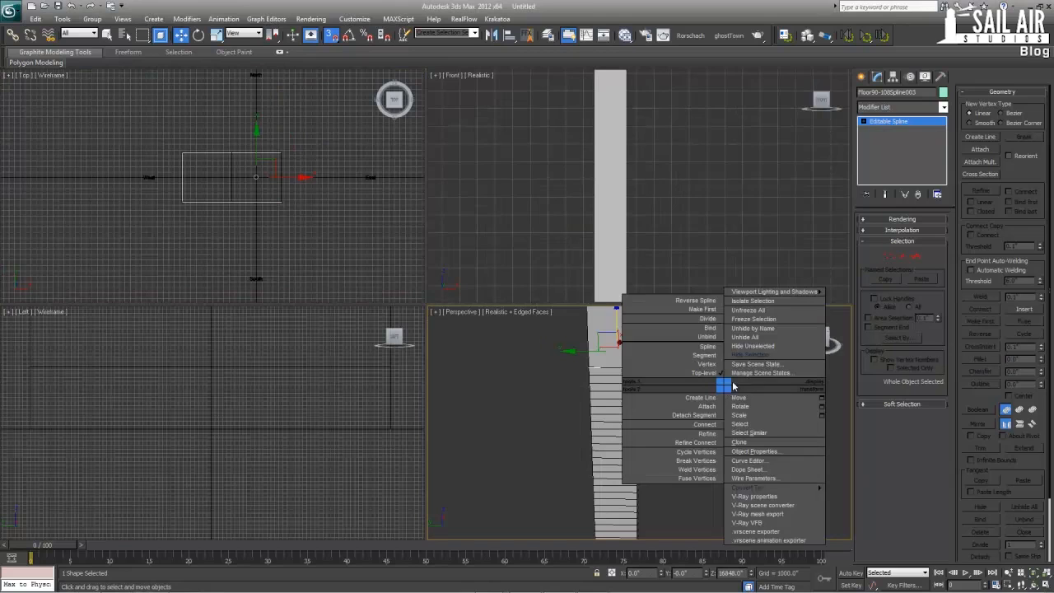
click(773, 337)
key(alt+w)
mouse_move(716, 402)
alt+middle_down()
mouse_move(621, 406)
mouse_move(488, 443)
mouse_move(533, 311)
alt+middle_up()
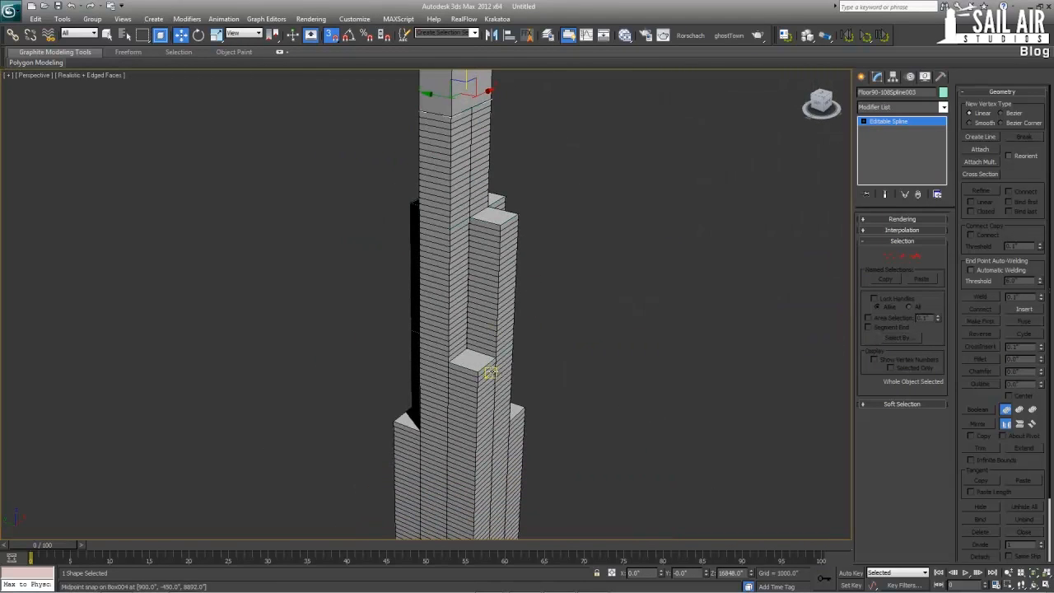
Lower the Floor50-66 outline to Z 7800, snapping it to the top of the lowest setback
click(492, 363)
alt+middle_drag(473, 357, 502, 344)
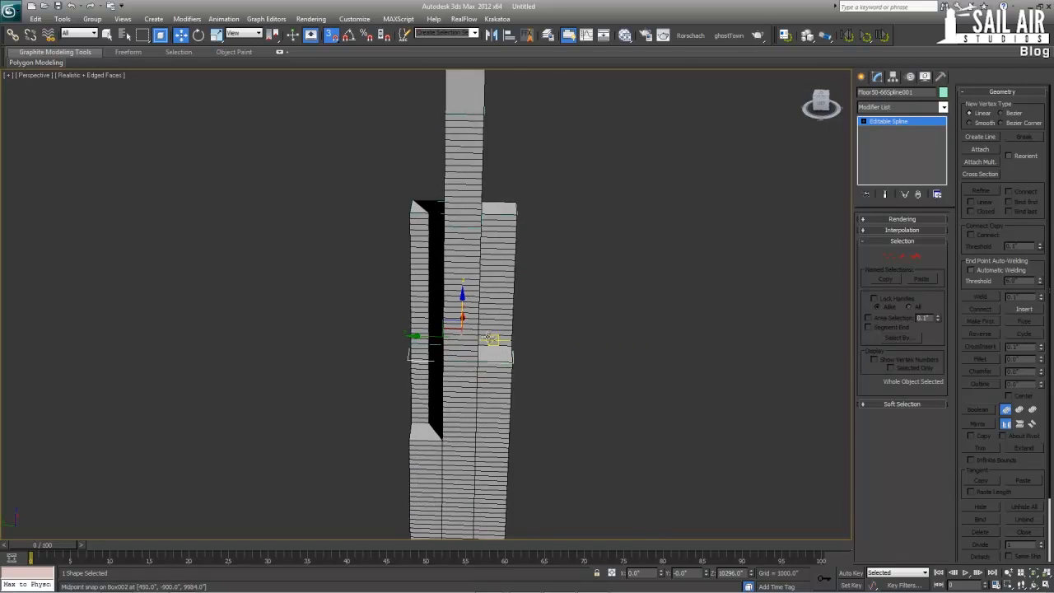
middle_drag(477, 378, 494, 203)
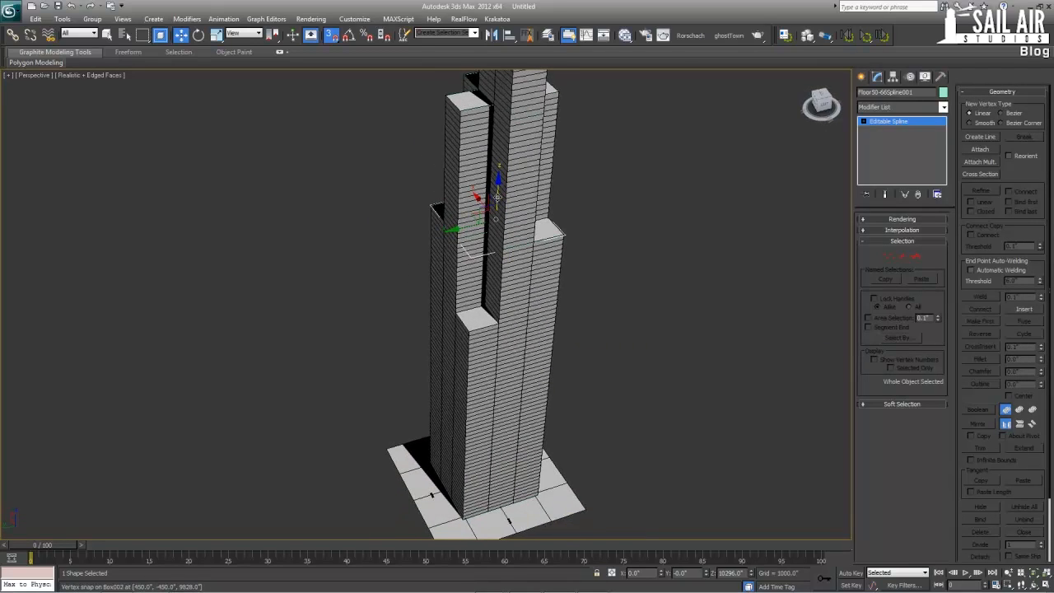
alt+middle_drag(451, 282, 509, 326)
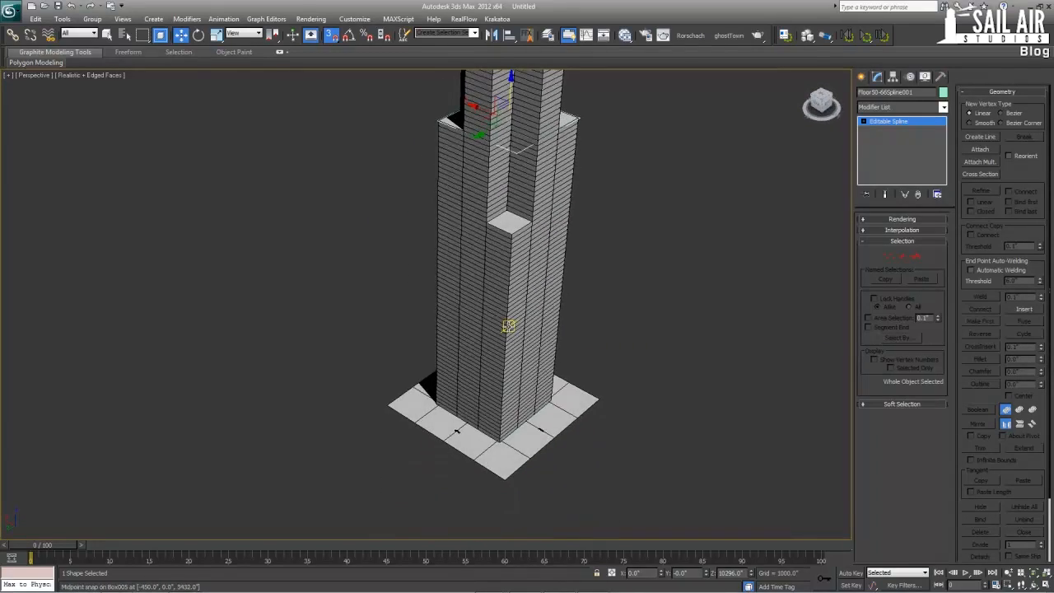
middle_drag(505, 249, 482, 367)
alt+middle_drag(466, 239, 534, 226)
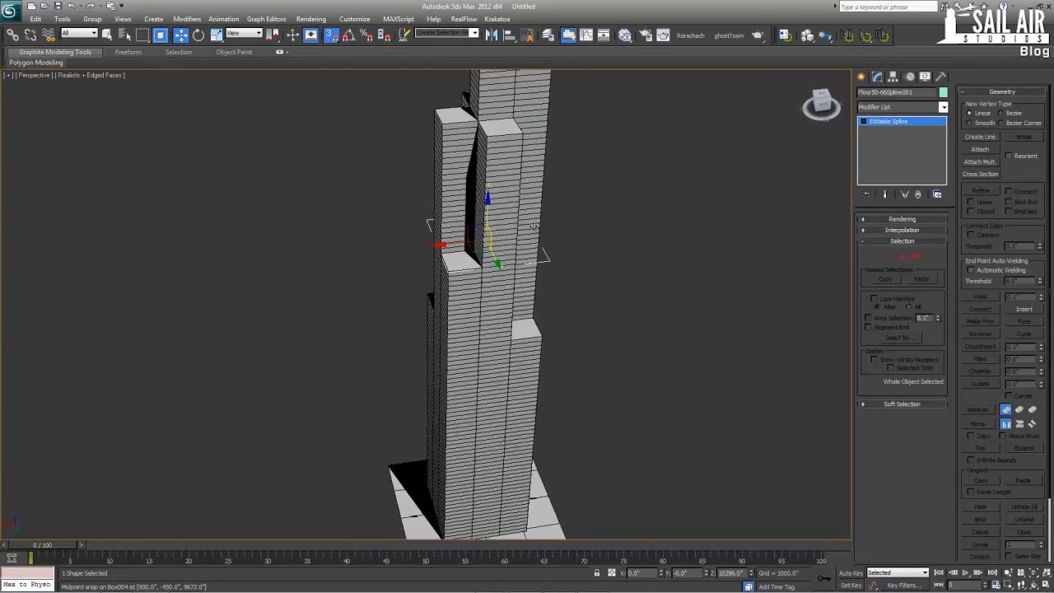
drag(533, 225, 508, 339)
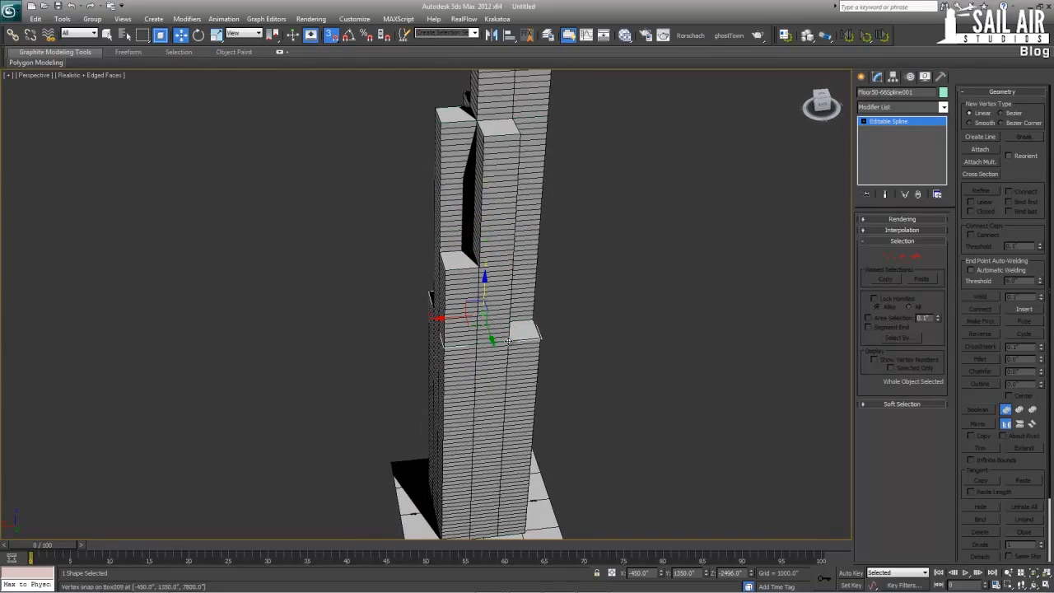
Lower the Floor66-90 cross-shaped outline to Z 10296, the top of the next setback
alt+middle_drag(509, 339, 491, 288)
scroll(492, 304, down, 3)
key(alt+w)
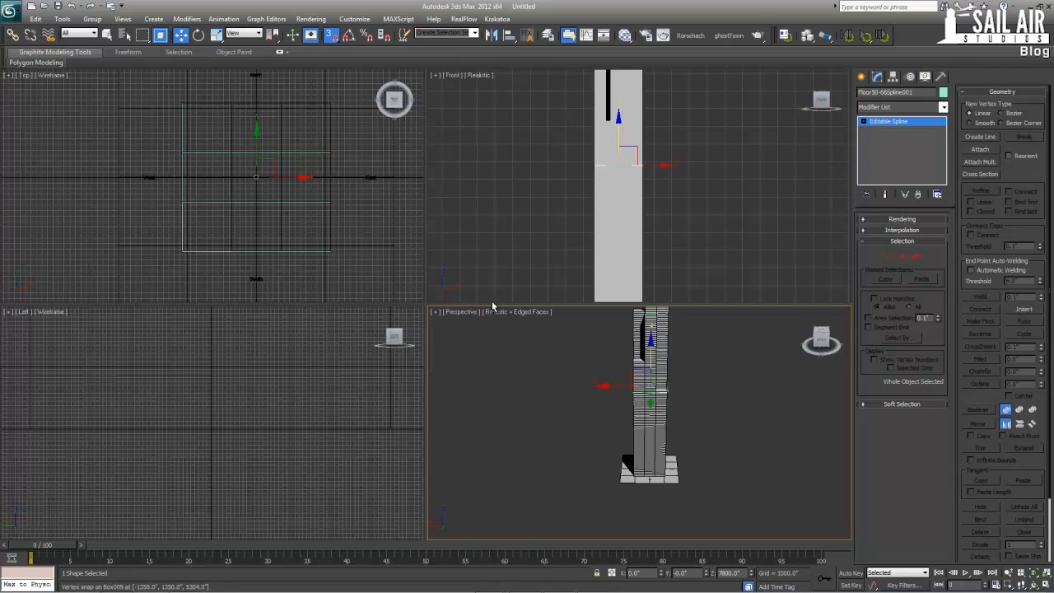
key(alt+w)
alt+middle_drag(545, 354, 480, 374)
scroll(469, 362, up, 4)
middle_drag(407, 319, 389, 445)
alt+middle_drag(389, 444, 412, 419)
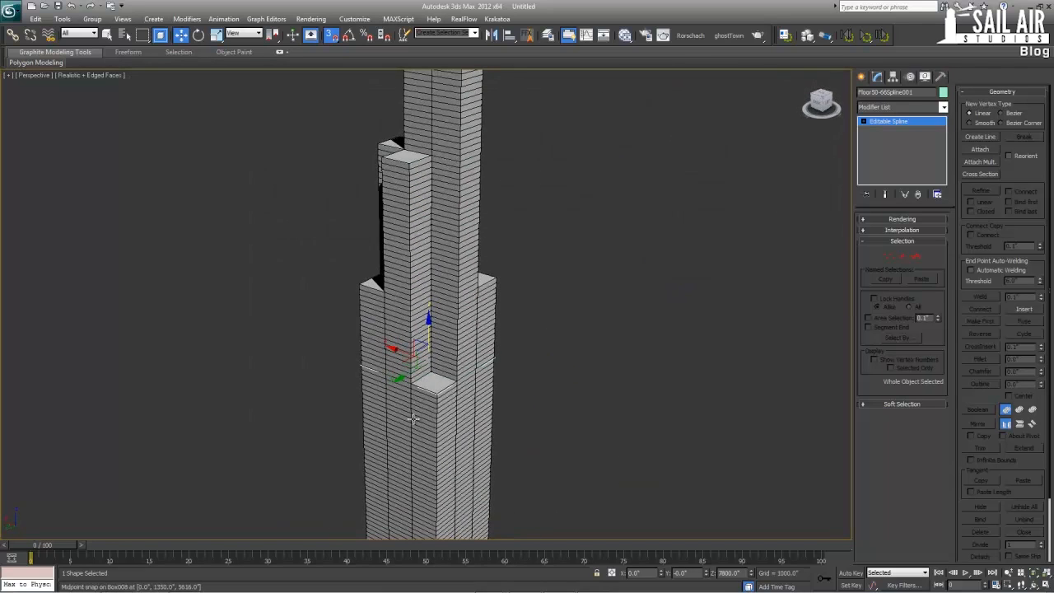
click(420, 154)
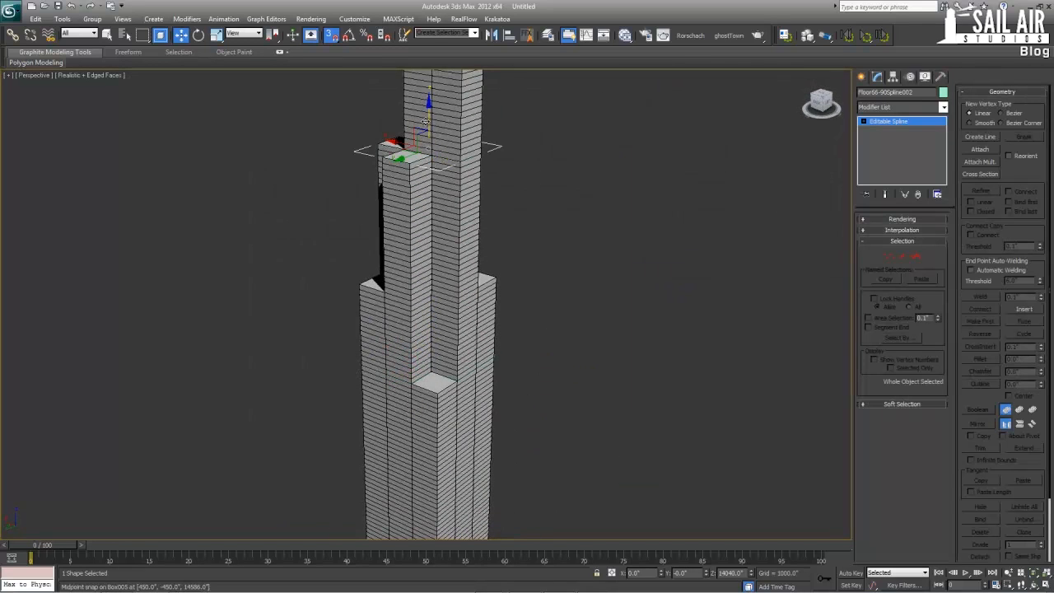
drag(426, 122, 426, 256)
Lower the rectangular Floor90-108 outline to Z 14040, snapping it to the top of the cross-shaped tower section
middle_drag(423, 217, 449, 366)
click(461, 204)
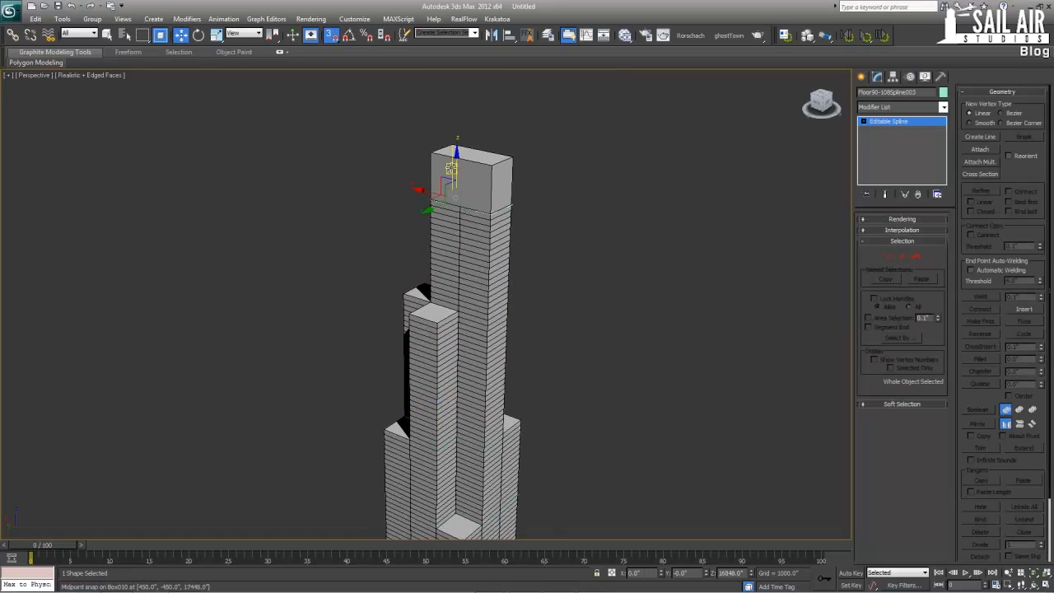
drag(458, 167, 458, 311)
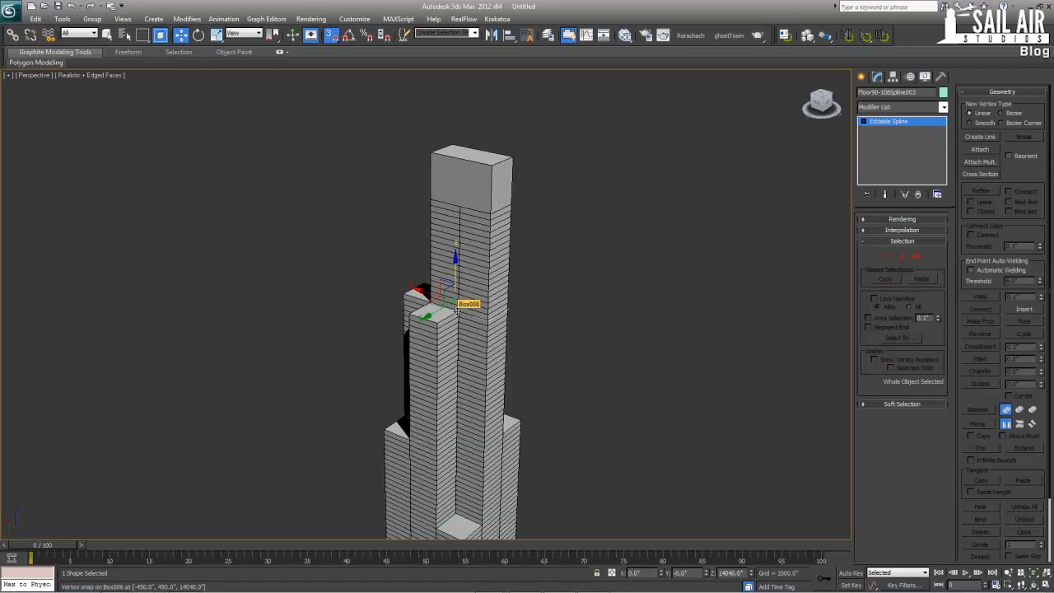
Select all nine segmented tower boxes from around the building and hide them, leaving the floor outlines
alt+middle_drag(456, 311, 503, 311)
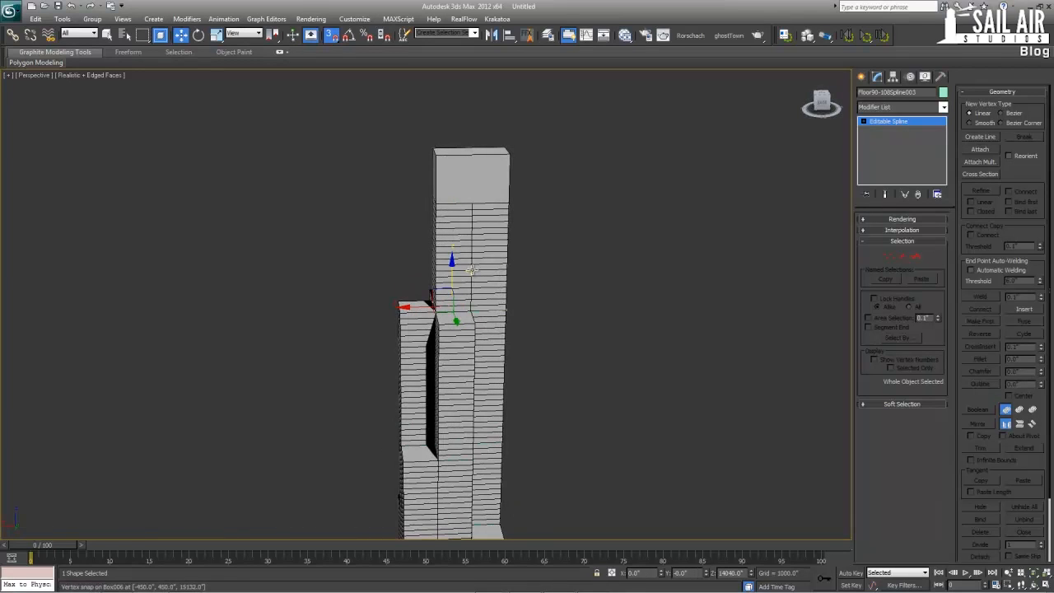
click(470, 271)
ctrl+click(482, 266)
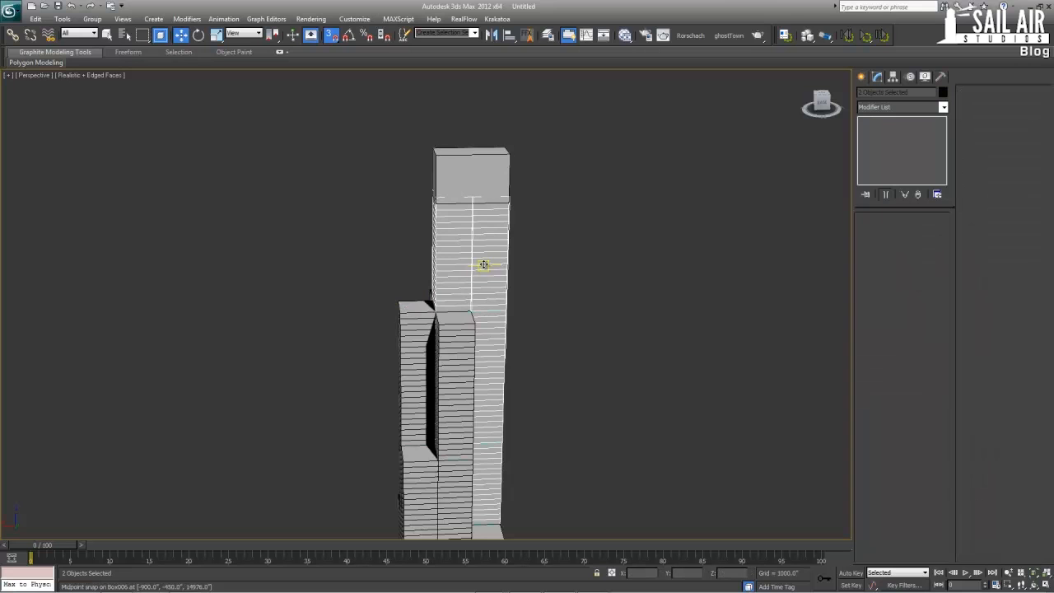
ctrl+click(429, 351)
ctrl+click(418, 351)
middle_drag(408, 370, 455, 291)
key(alt+w)
key(alt+w)
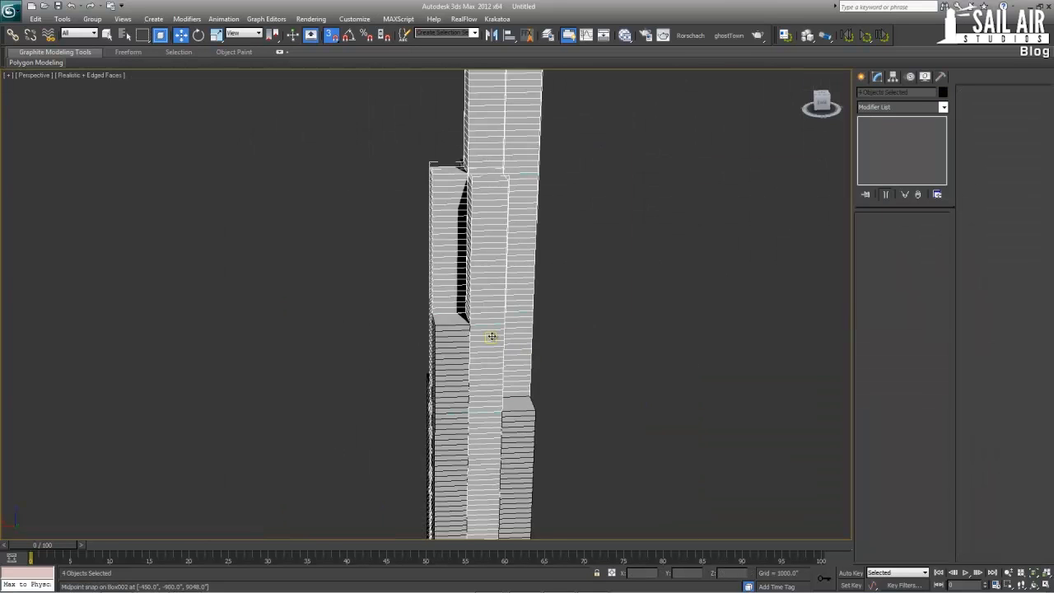
alt+middle_drag(491, 335, 484, 365)
ctrl+click(484, 365)
ctrl+click(415, 419)
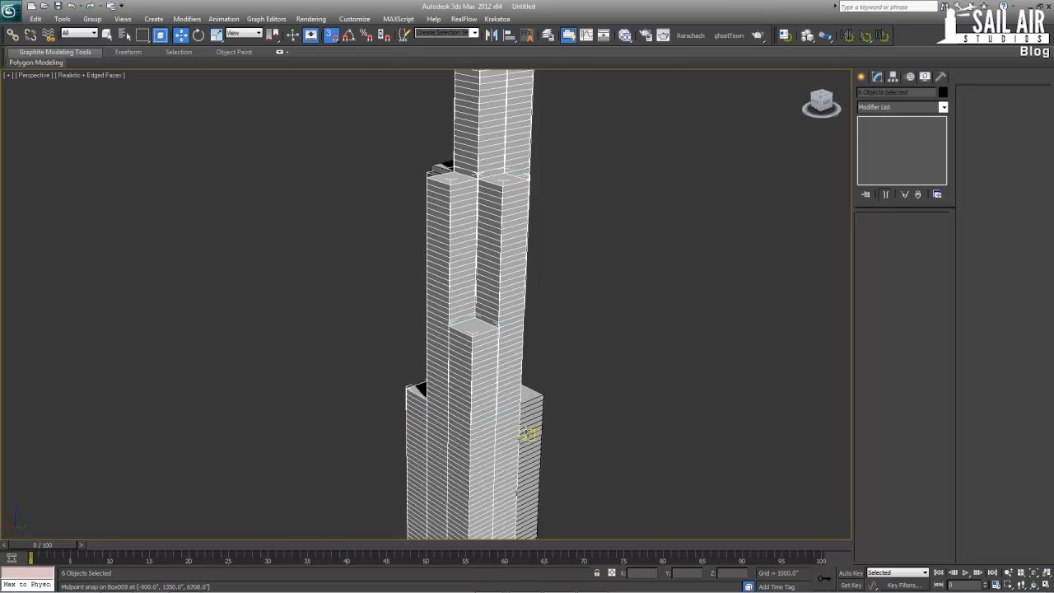
ctrl+click(536, 430)
alt+middle_drag(562, 426, 475, 423)
ctrl+click(485, 420)
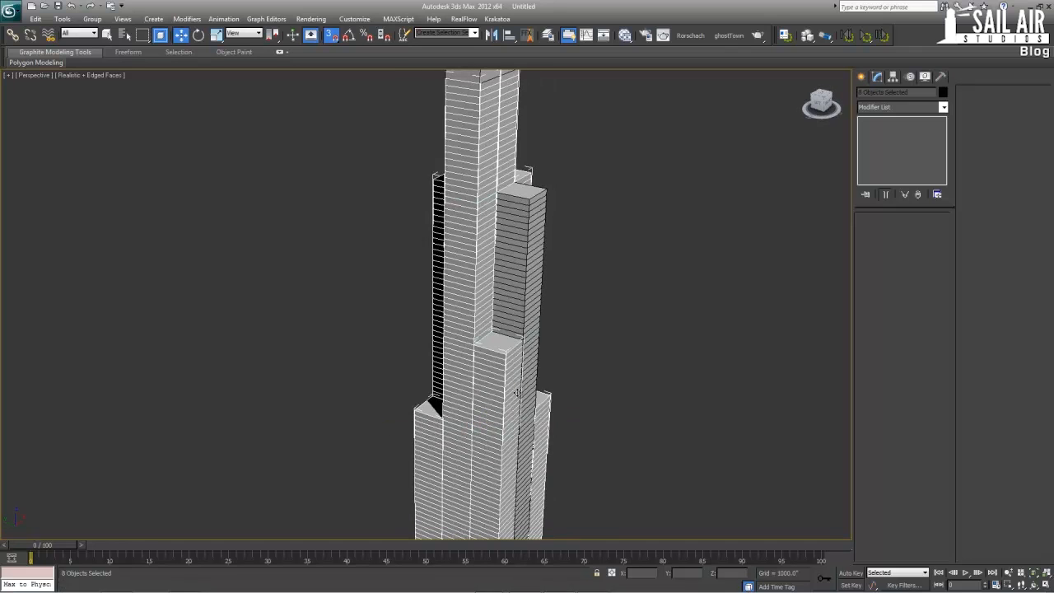
ctrl+click(527, 375)
right_click(528, 376)
click(553, 349)
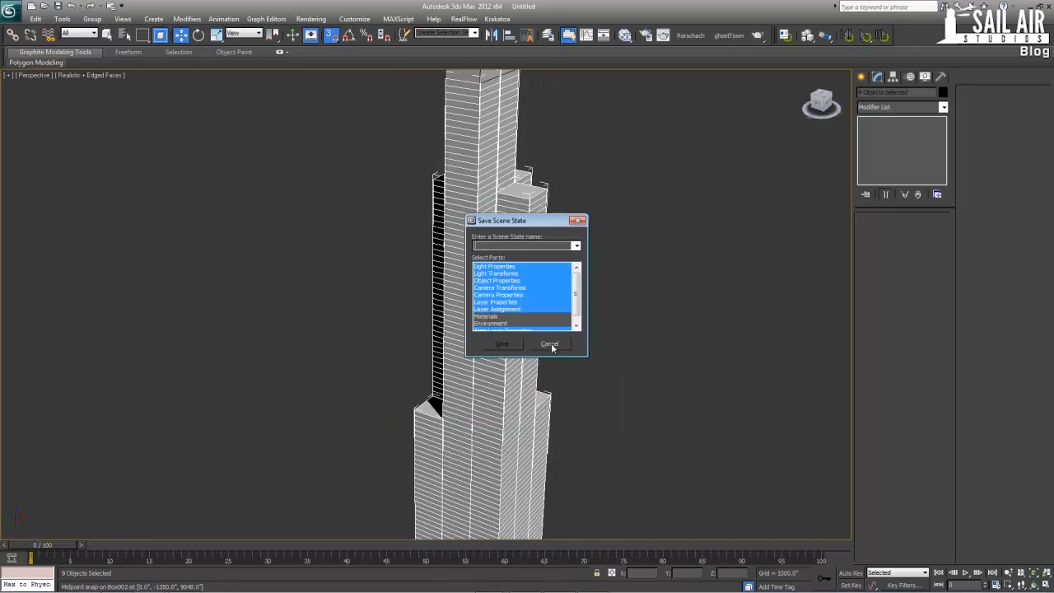
click(552, 346)
right_click(536, 339)
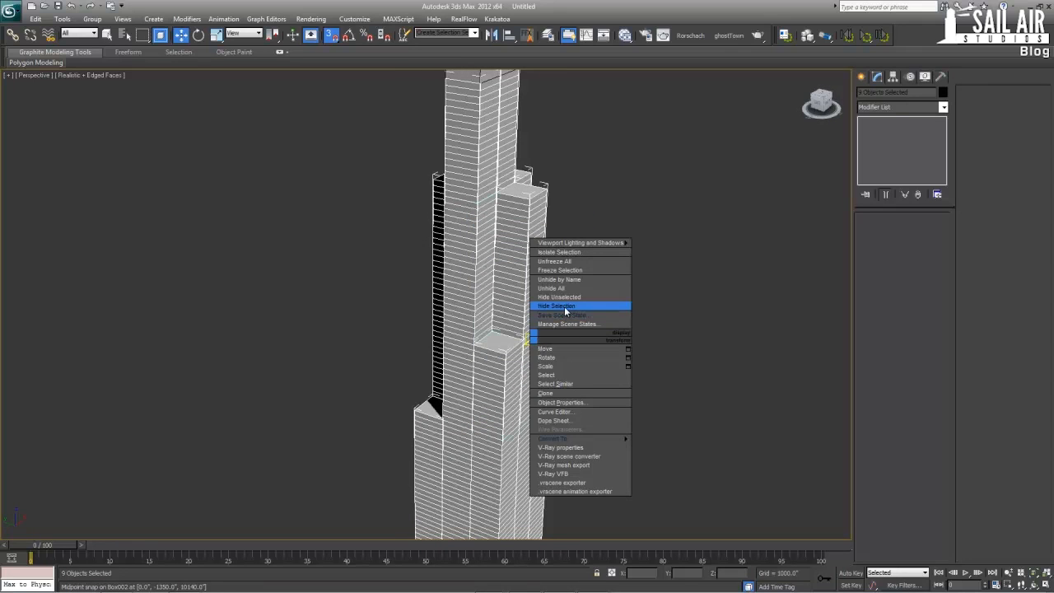
click(565, 306)
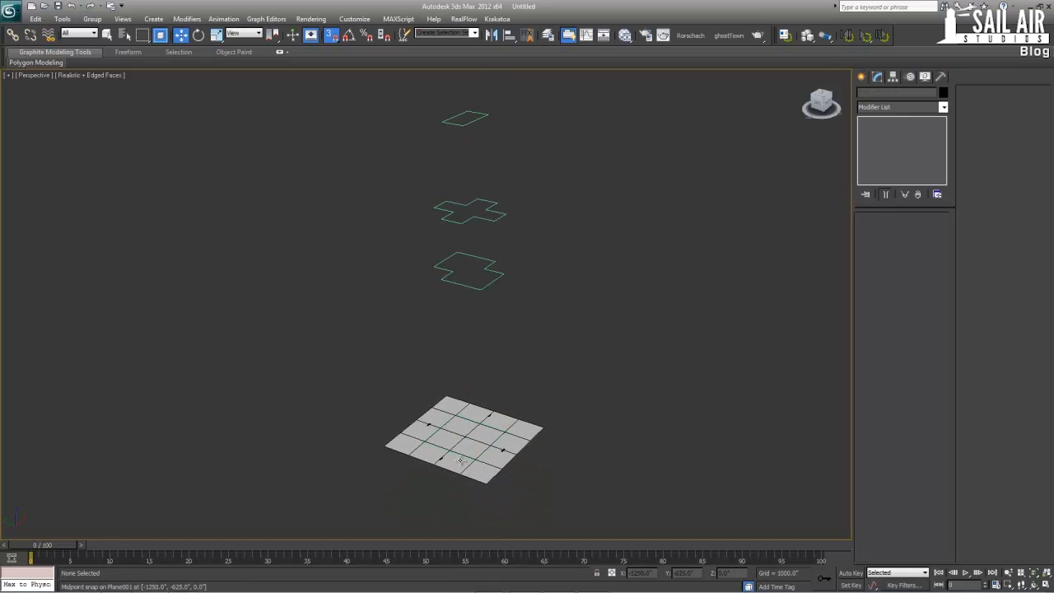
Hide the gridded ground plane
click(470, 477)
right_click(474, 471)
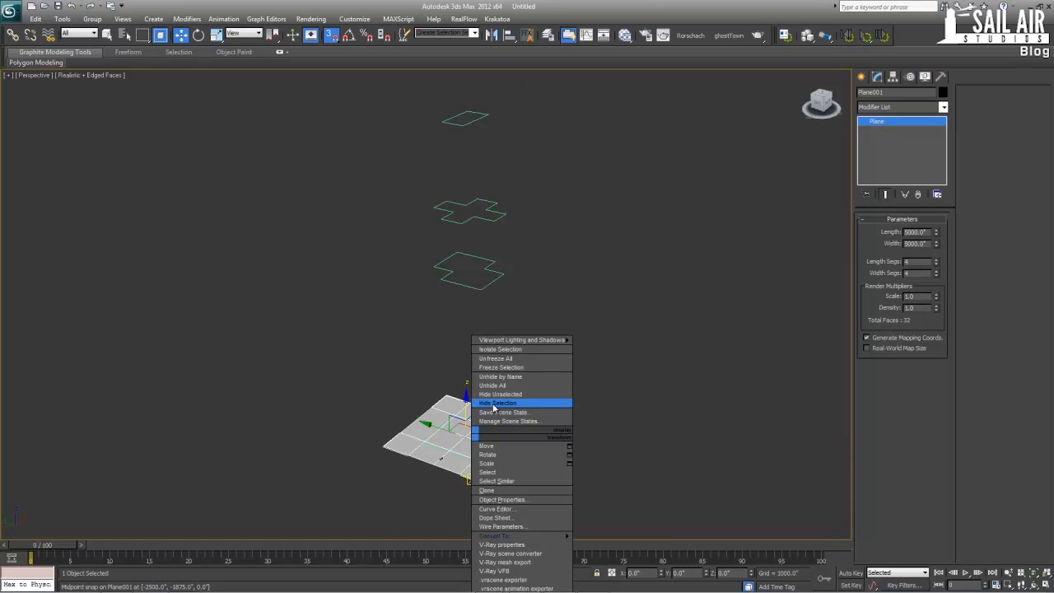
click(514, 407)
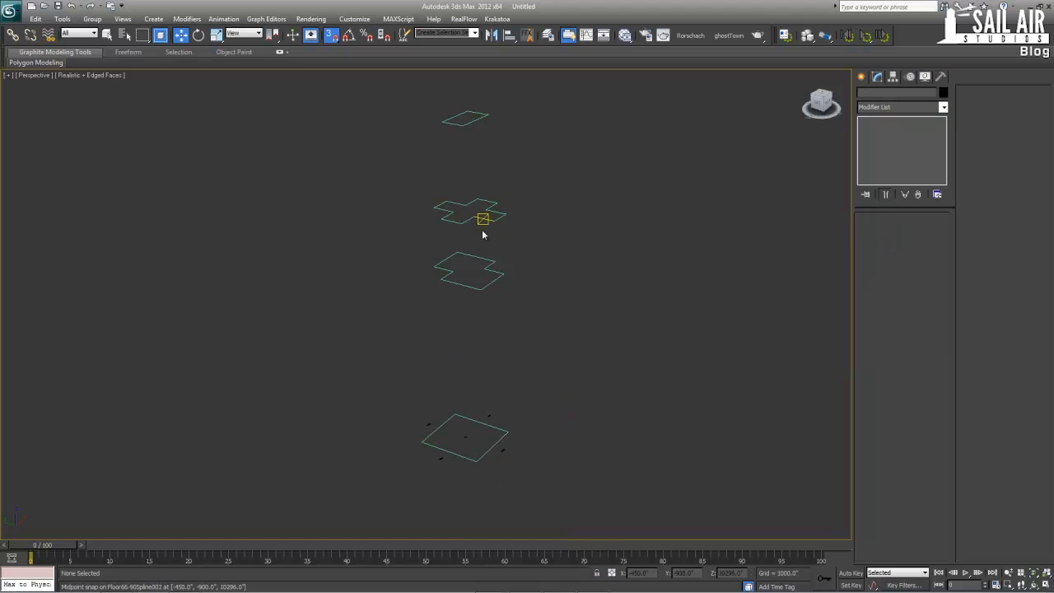
Undo the hiding of the ground plane
alt+middle_drag(466, 113, 510, 204)
key(ctrl+z)
key(ctrl+z)
key(ctrl+z)
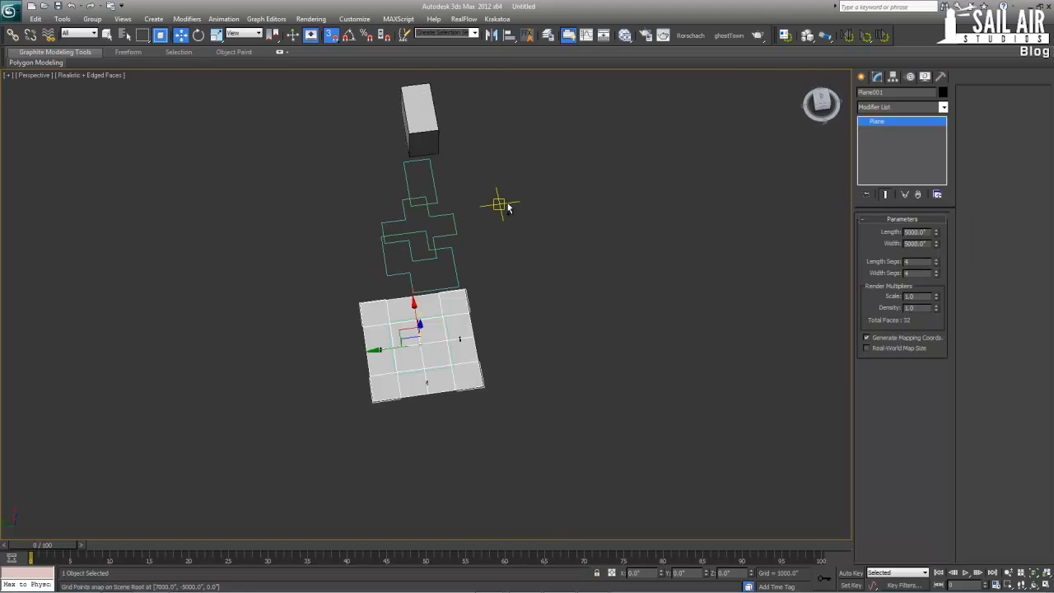
Unhide the segmented tower boxes so the full building stands on the ground plane again
alt+middle_drag(528, 254, 537, 243)
click(541, 268)
scroll(527, 278, up, 3)
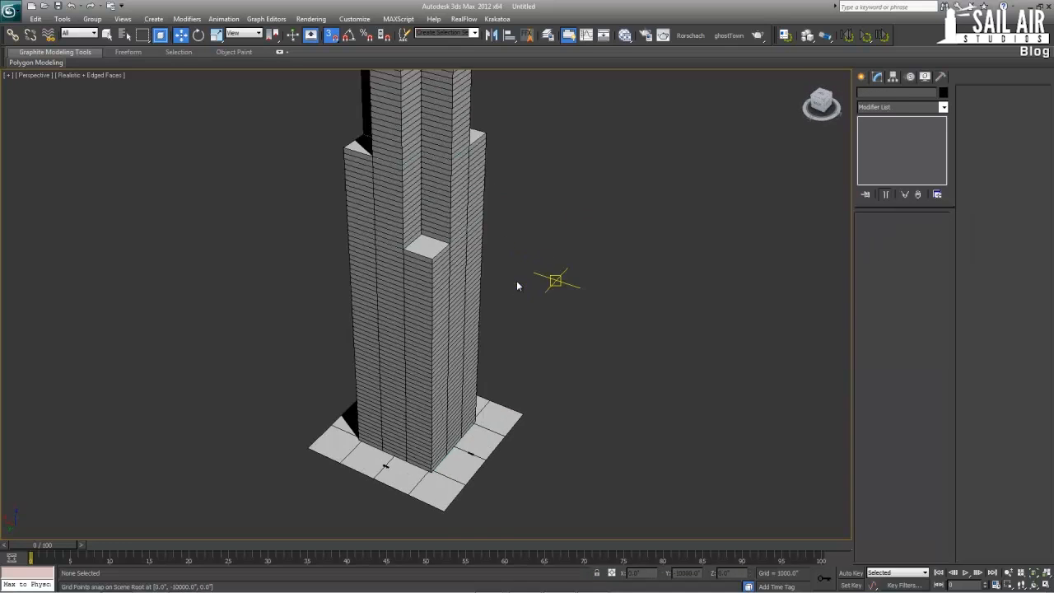
key(alt+w)
key(alt+w)
scroll(522, 340, up, 3)
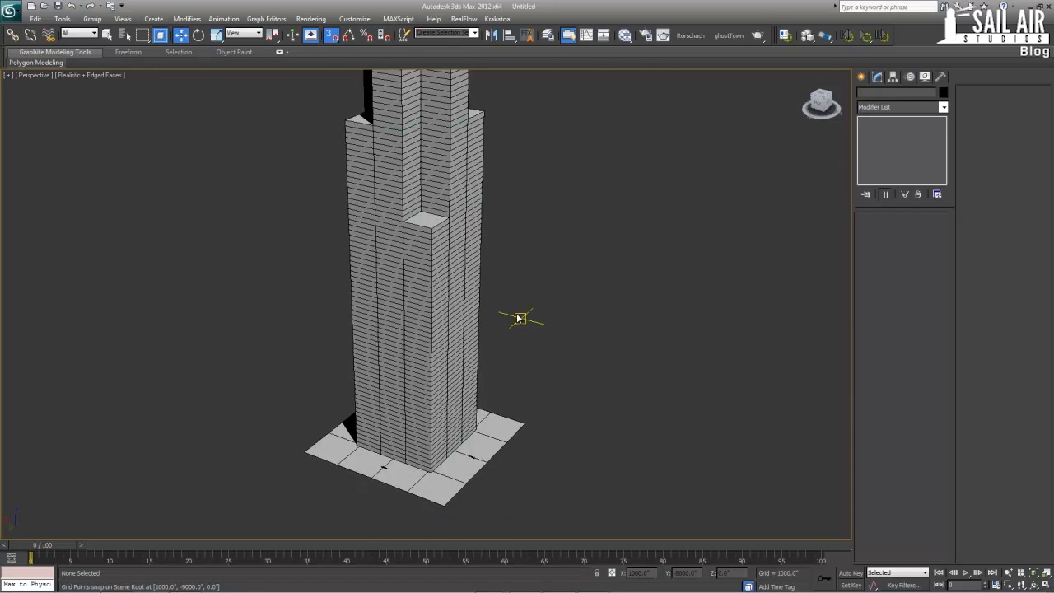
Create a standard primitive plane on the ground beside the tower's base
alt+middle_drag(501, 305, 489, 356)
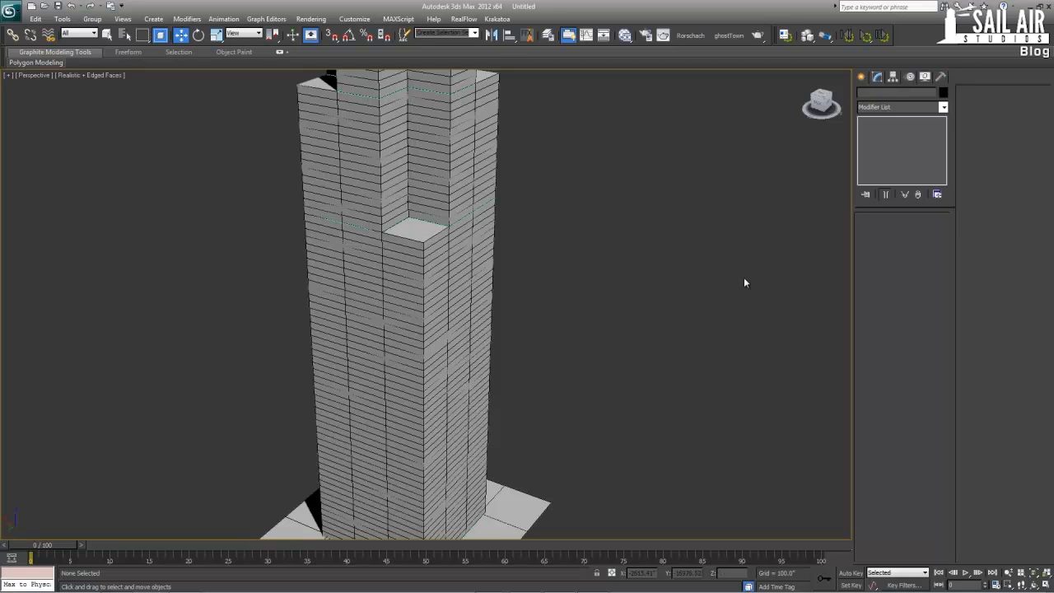
middle_drag(502, 407, 560, 332)
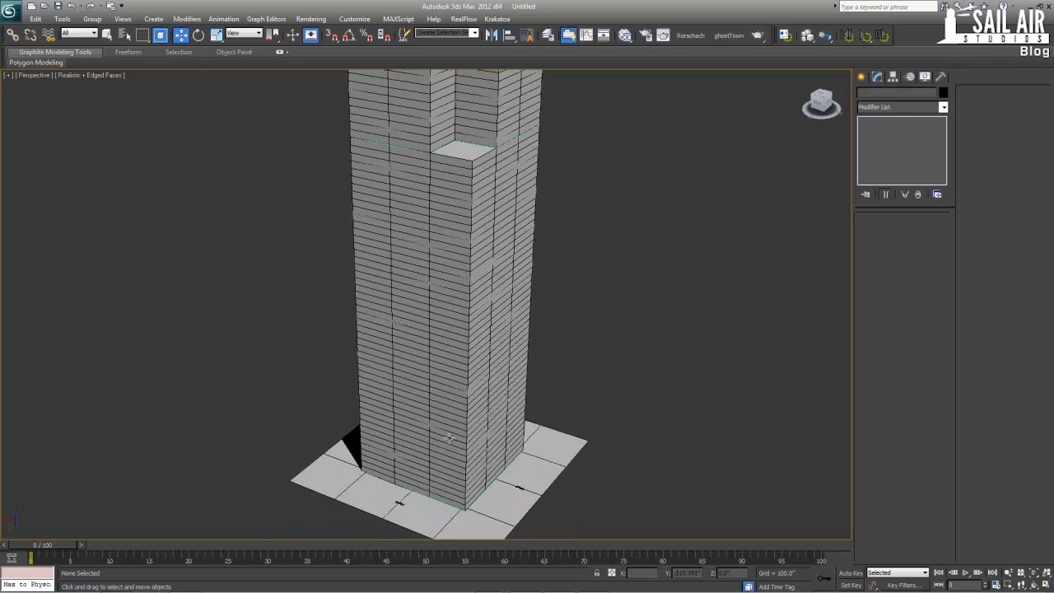
middle_drag(460, 452, 453, 417)
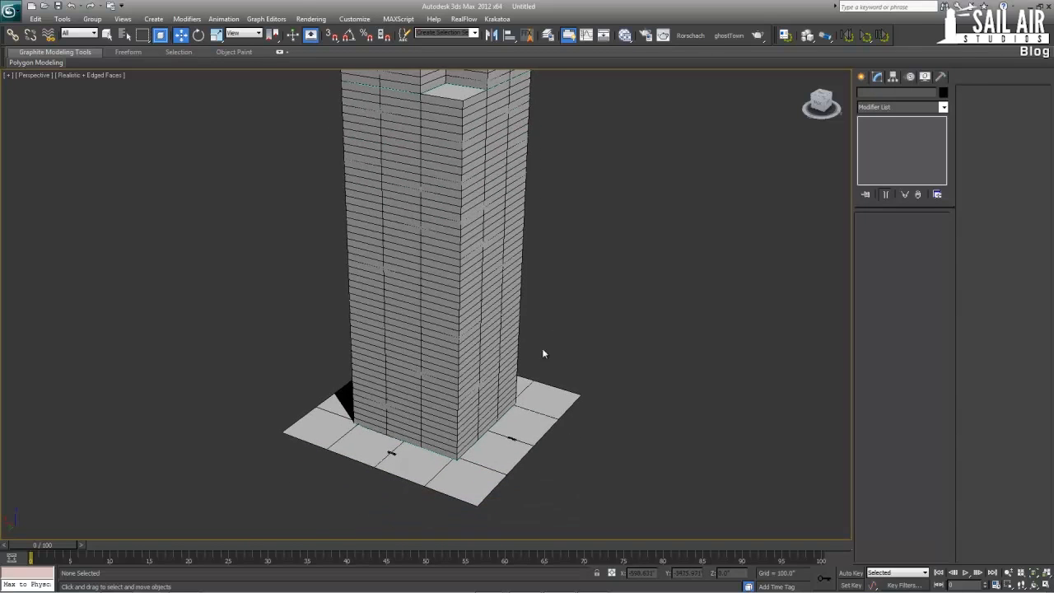
click(863, 77)
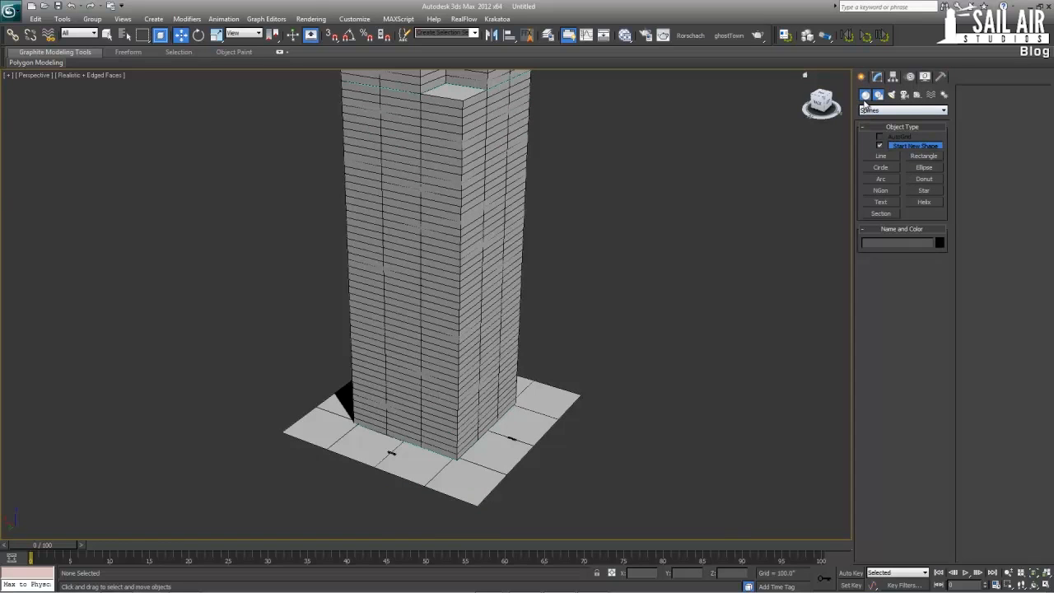
click(864, 94)
click(923, 194)
drag(605, 414, 619, 469)
key(w)
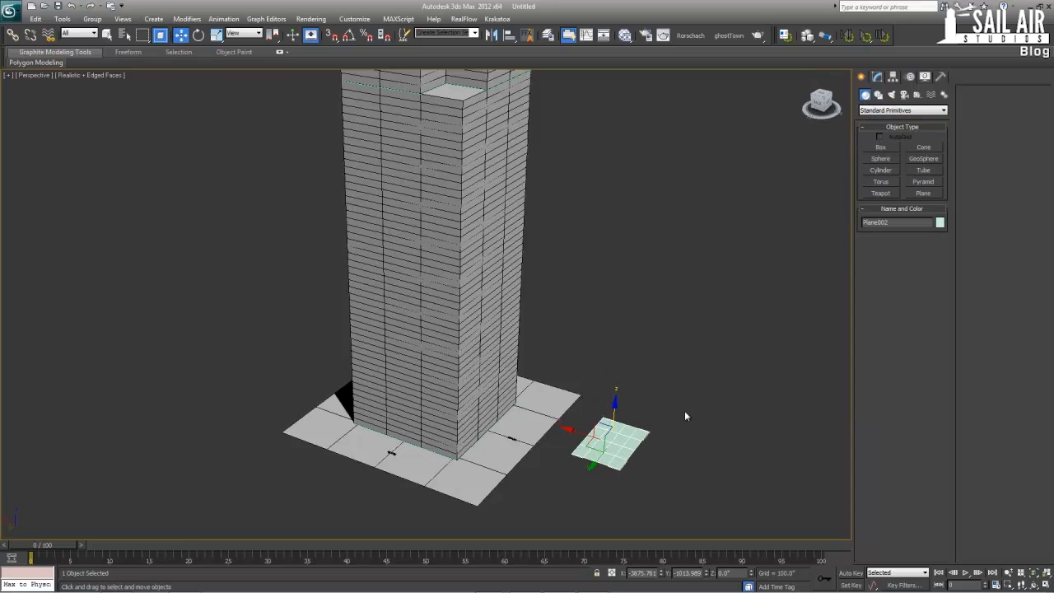
Set the small plane's length to 180 and its width to 156 inches
click(876, 78)
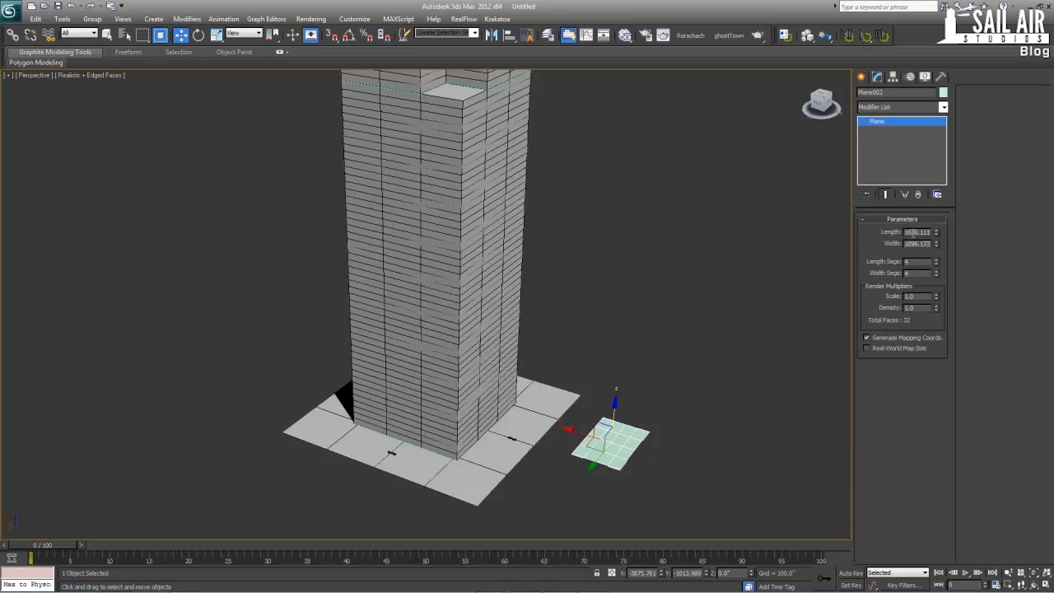
click(922, 232)
text(180)
key(Tab)
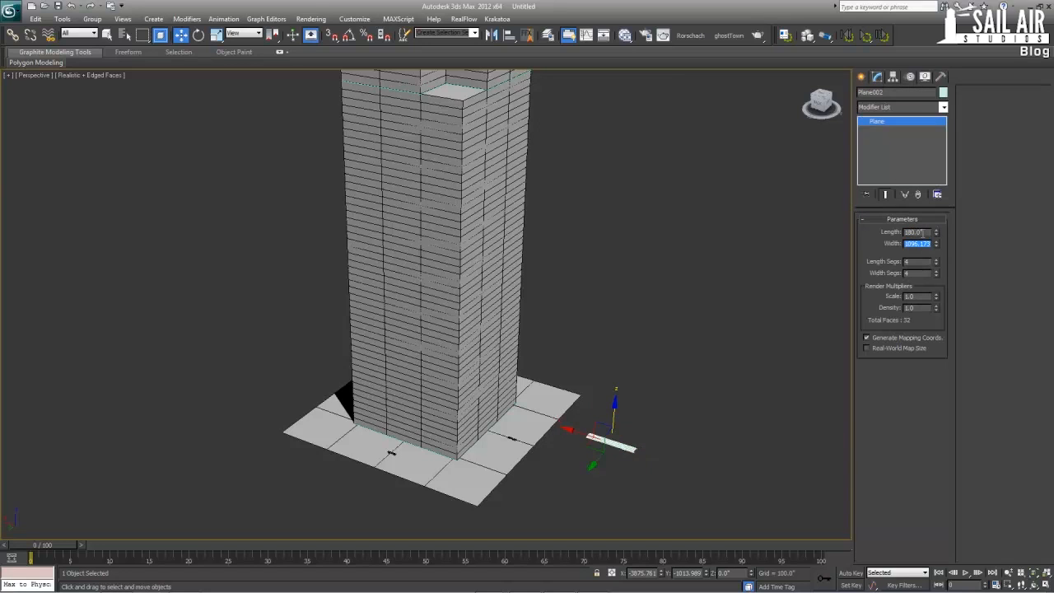
text(156)
key(Return)
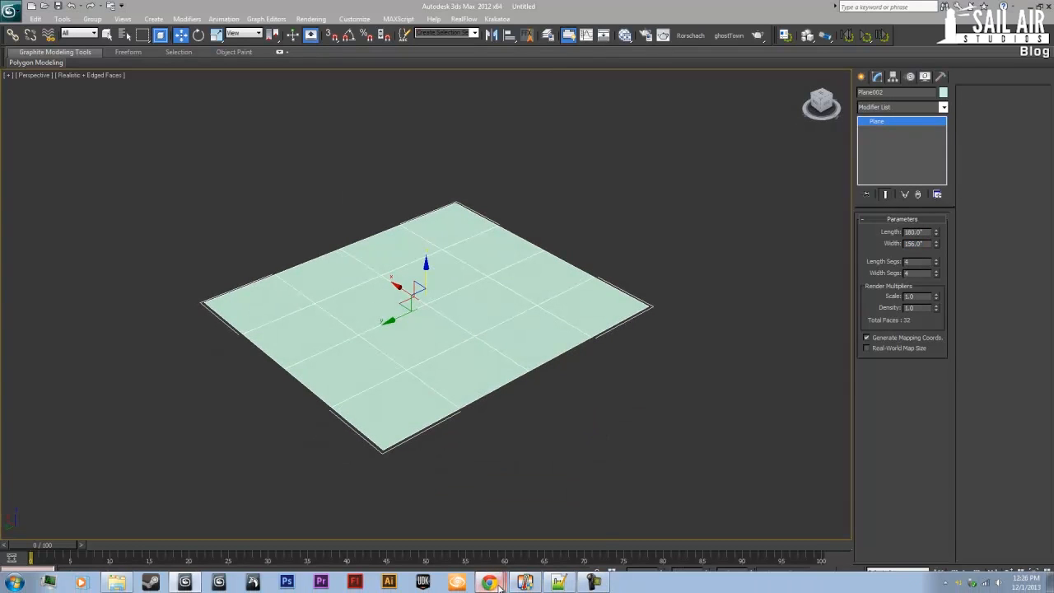
Switch to Chrome to examine the facade in the willis-tower.jpg reference photo, and return to 3ds Max
mouse_move(489, 582)
click(461, 503)
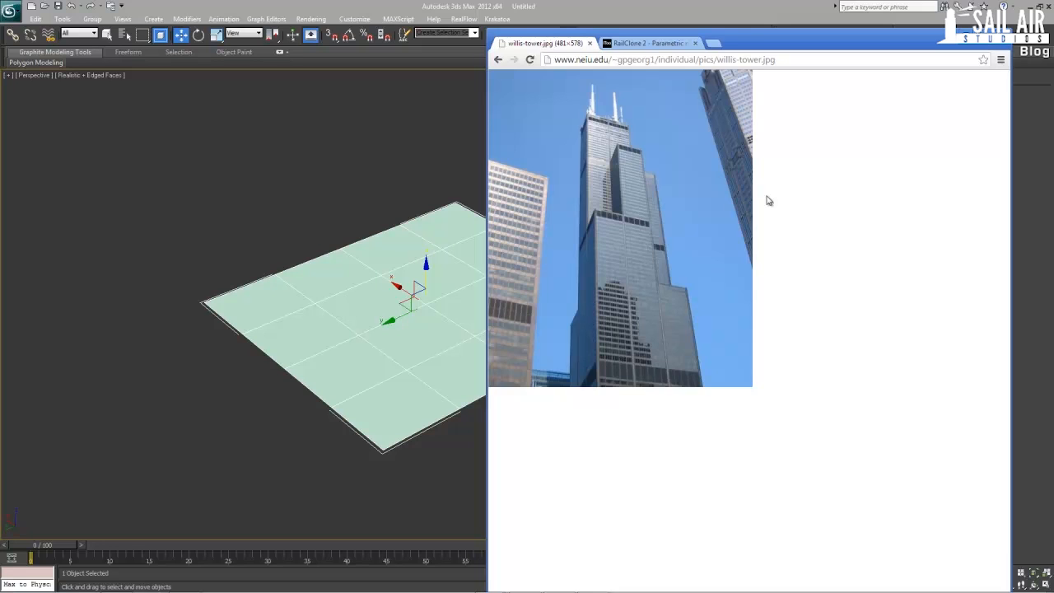
click(752, 6)
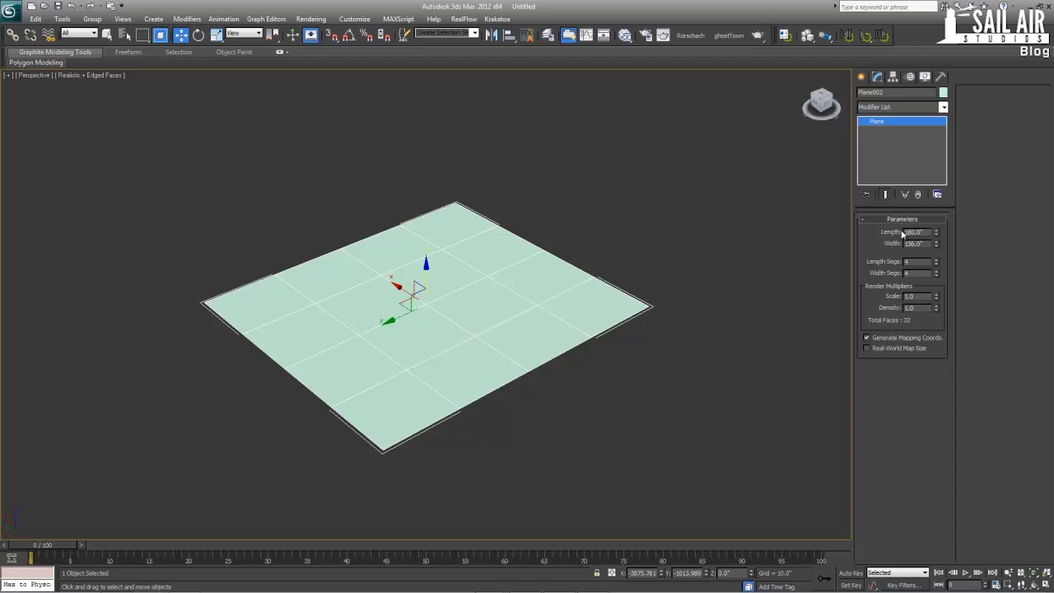
Reduce the small plane's length and width segments to 1 each
right_click(936, 274)
right_click(524, 318)
click(681, 321)
alt+middle_drag(662, 321, 859, 246)
mouse_move(937, 234)
mouse_down()
mouse_move(936, 248)
mouse_move(934, 233)
mouse_up()
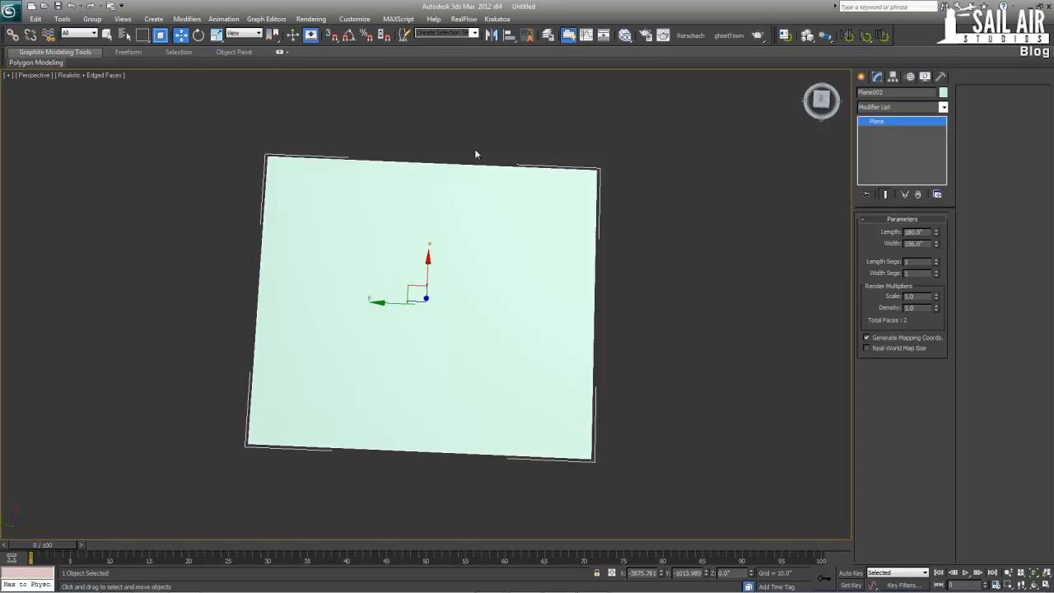
Convert the small plane to an Editable Poly
alt+middle_drag(425, 332, 422, 328)
right_click(420, 326)
mouse_move(475, 428)
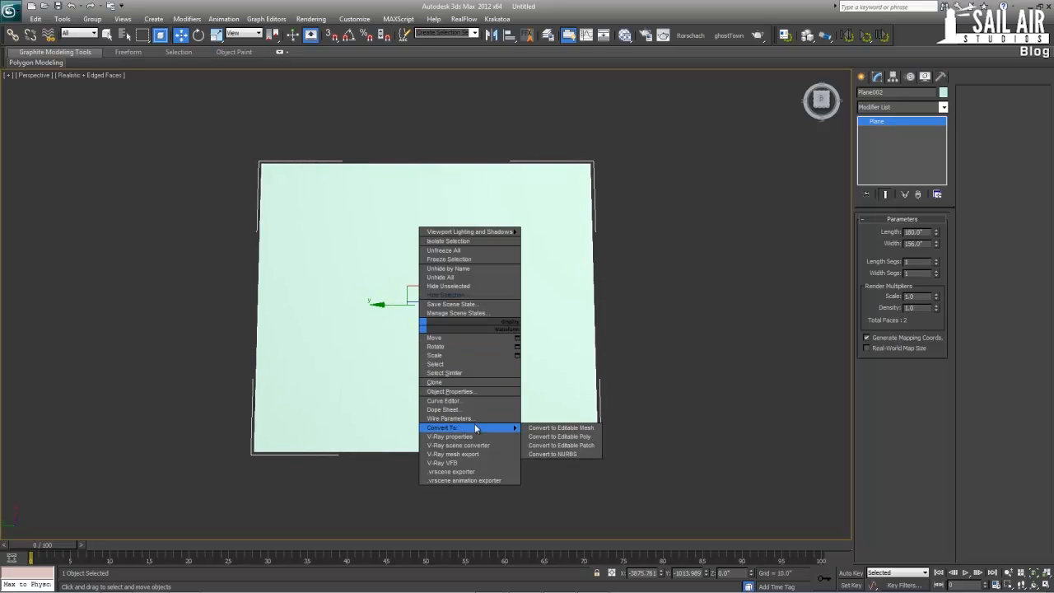
click(559, 436)
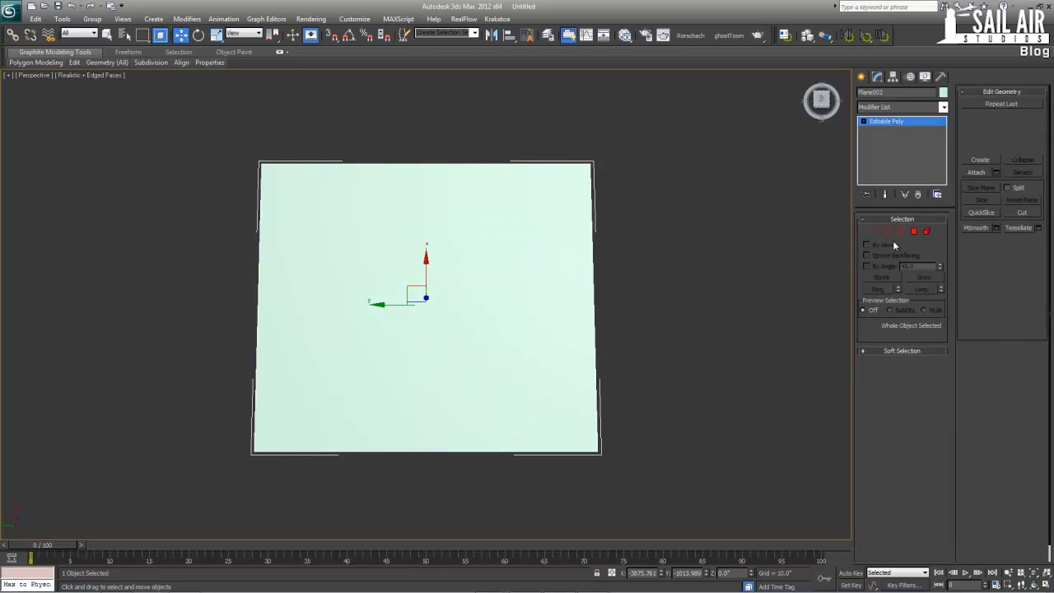
Select a ring of the plane's two opposite 180-inch edges and connect them with 2 segments
click(887, 232)
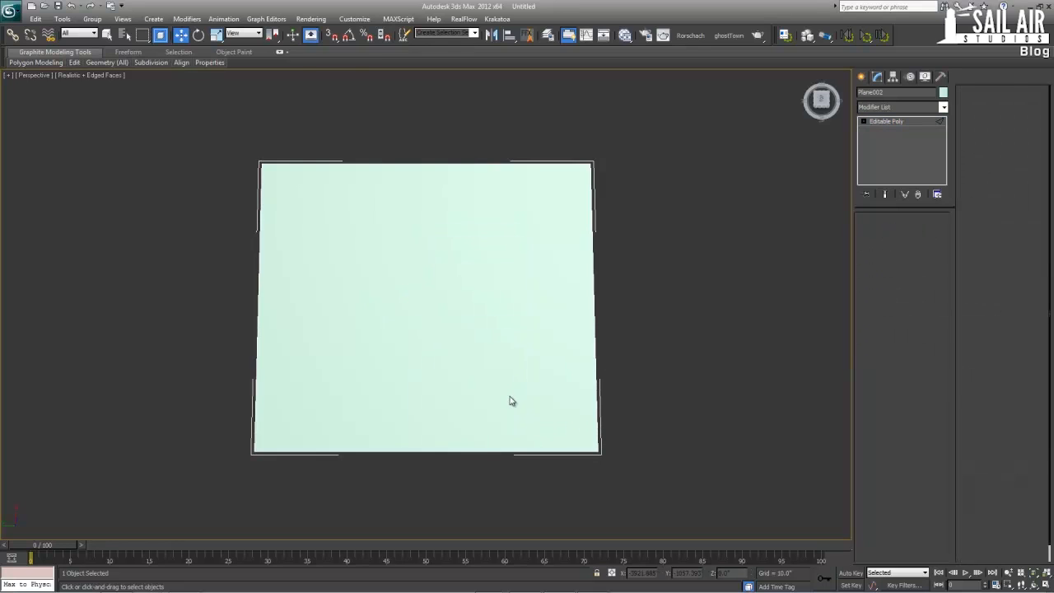
click(452, 452)
click(876, 289)
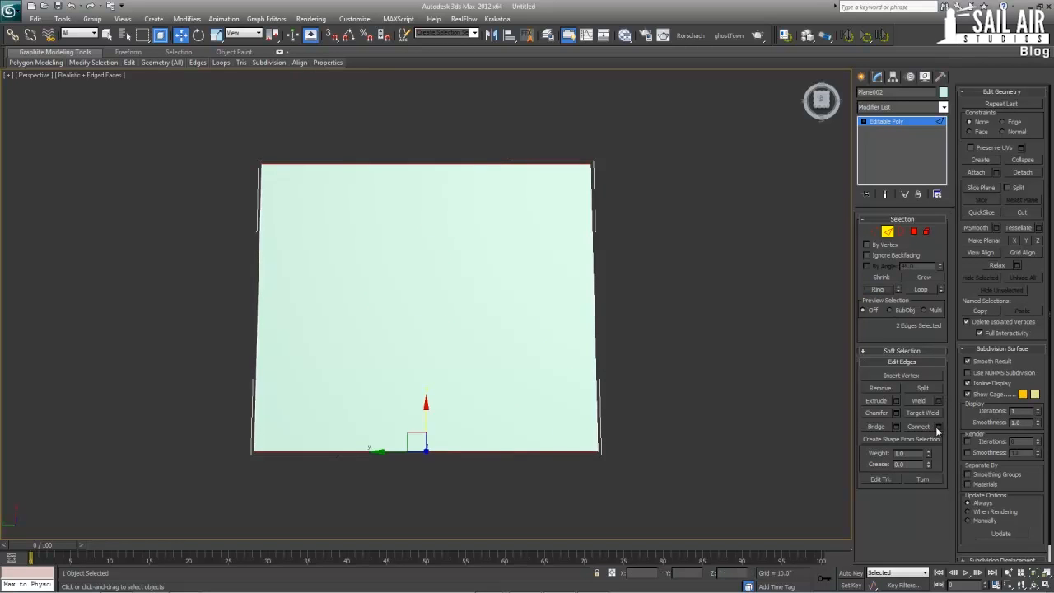
click(940, 426)
click(434, 308)
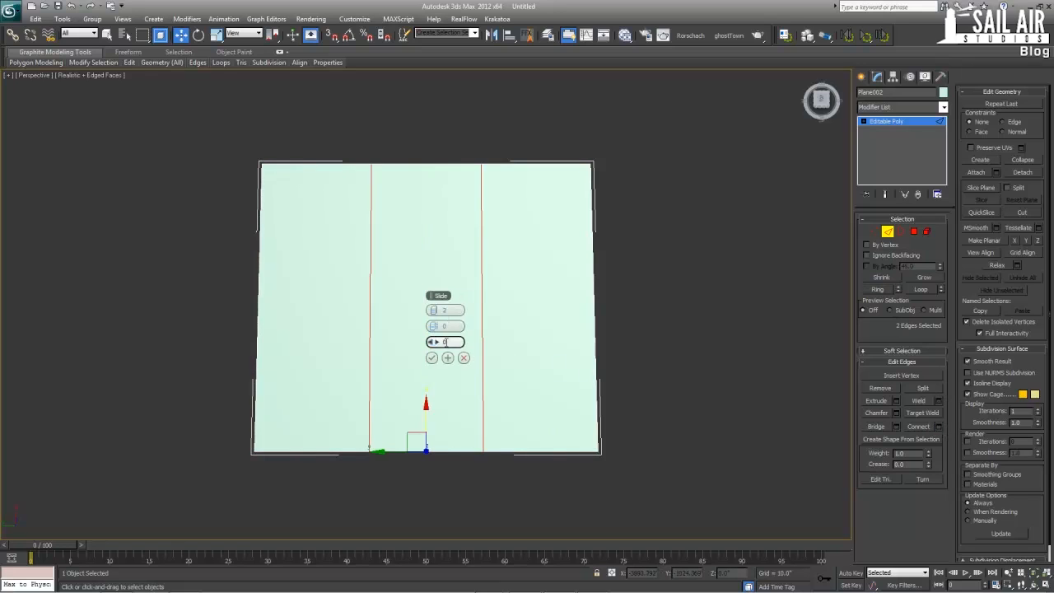
click(464, 357)
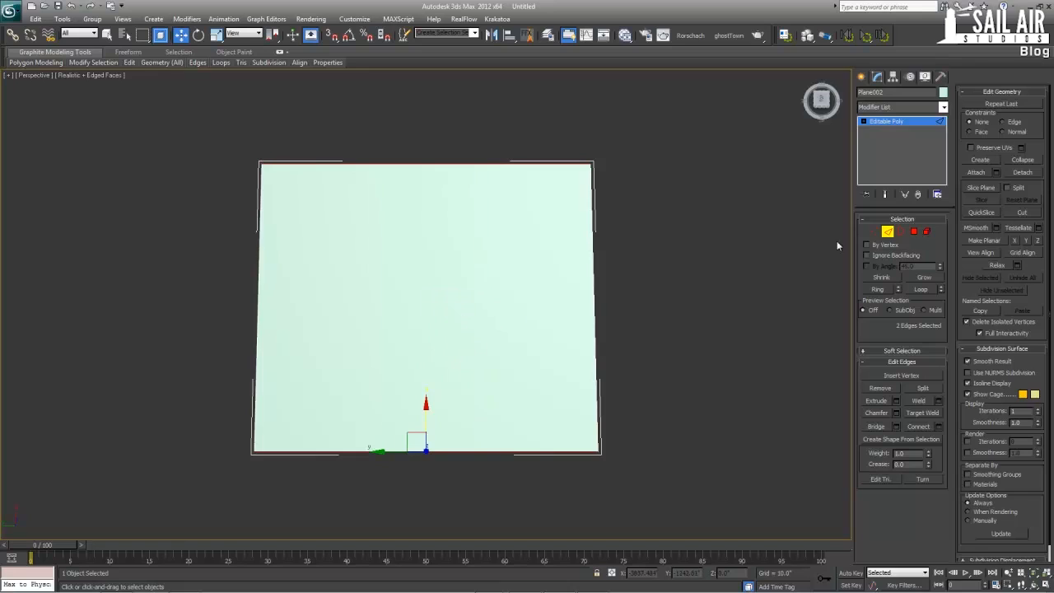
click(940, 428)
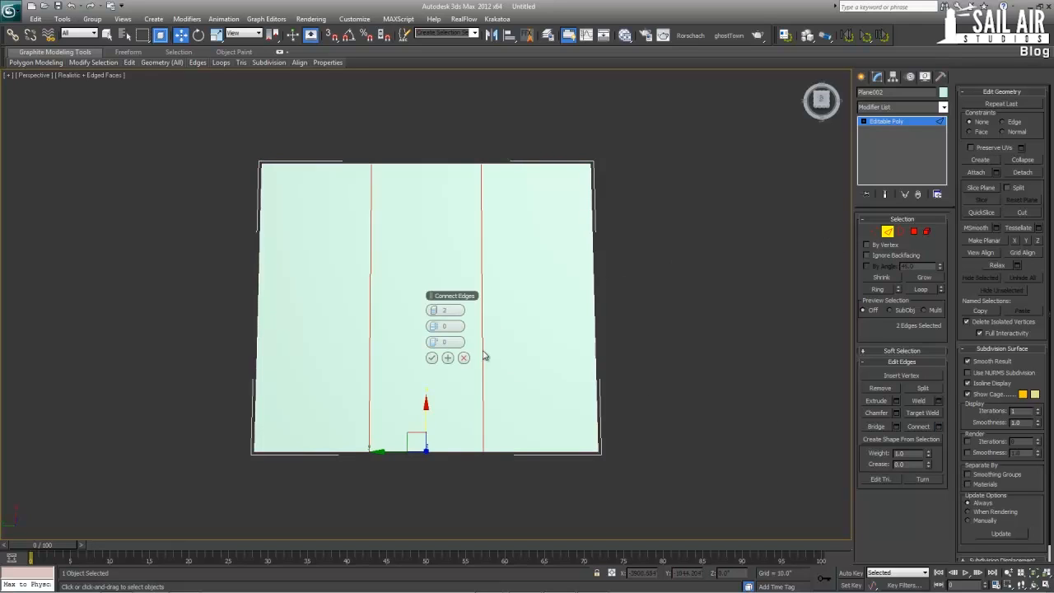
click(438, 361)
click(431, 358)
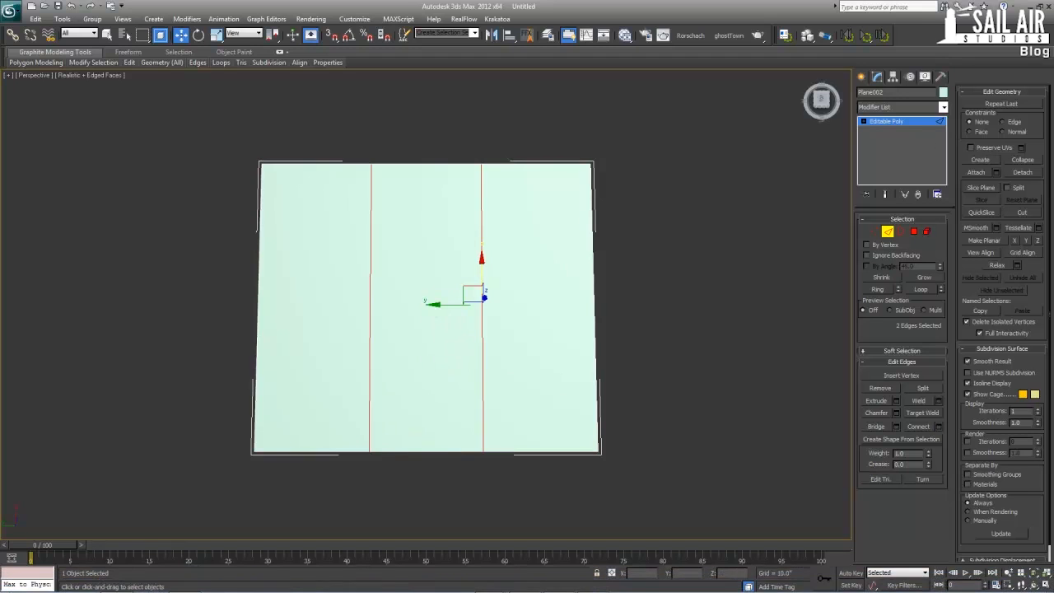
Undo the edge connection and the plane's conversion to Editable Poly
key(ctrl+z)
key(ctrl+z)
key(ctrl+z)
key(ctrl+z)
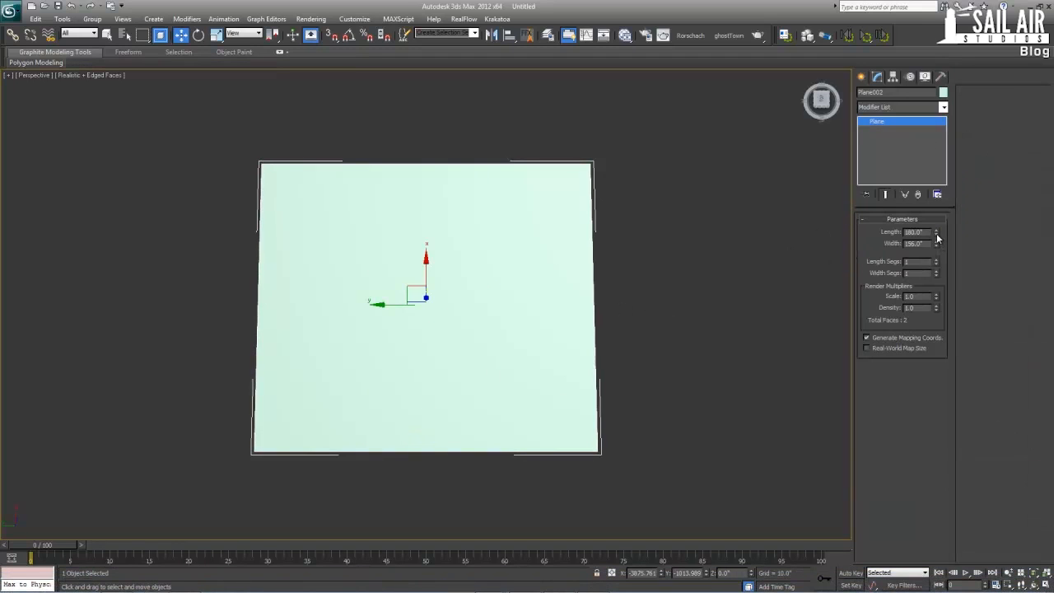
Convert the single-segment plane to an Editable Poly
mouse_move(936, 238)
mouse_down()
mouse_move(936, 223)
mouse_move(935, 237)
mouse_up()
right_click(488, 330)
mouse_move(545, 434)
click(613, 445)
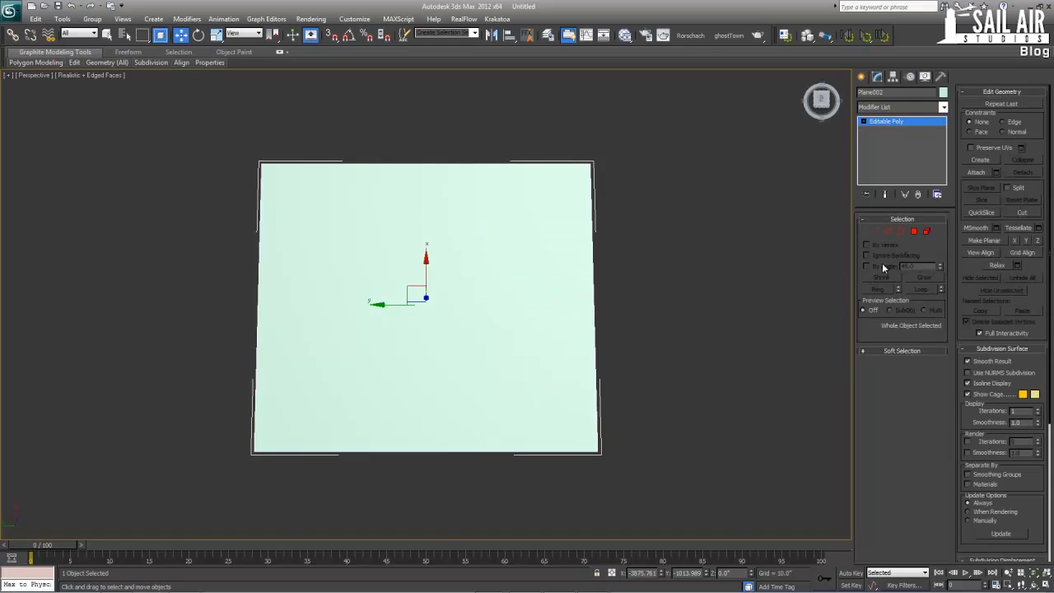
Select the ring of the plane's two opposite 180-inch edges and connect them with 2 segments, pinch 0 and slide 0
click(887, 231)
click(485, 452)
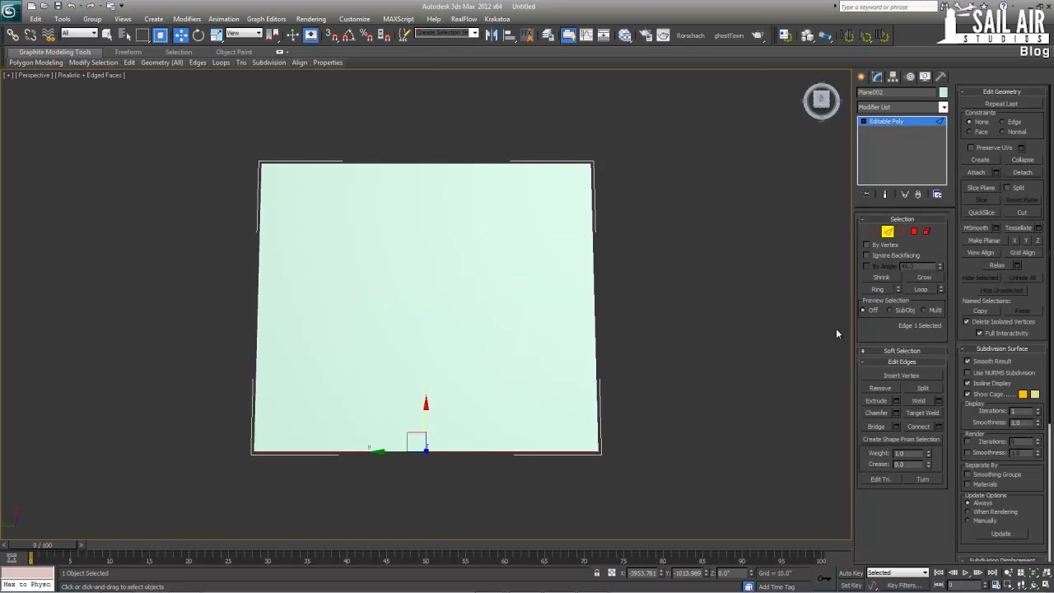
click(877, 290)
click(937, 426)
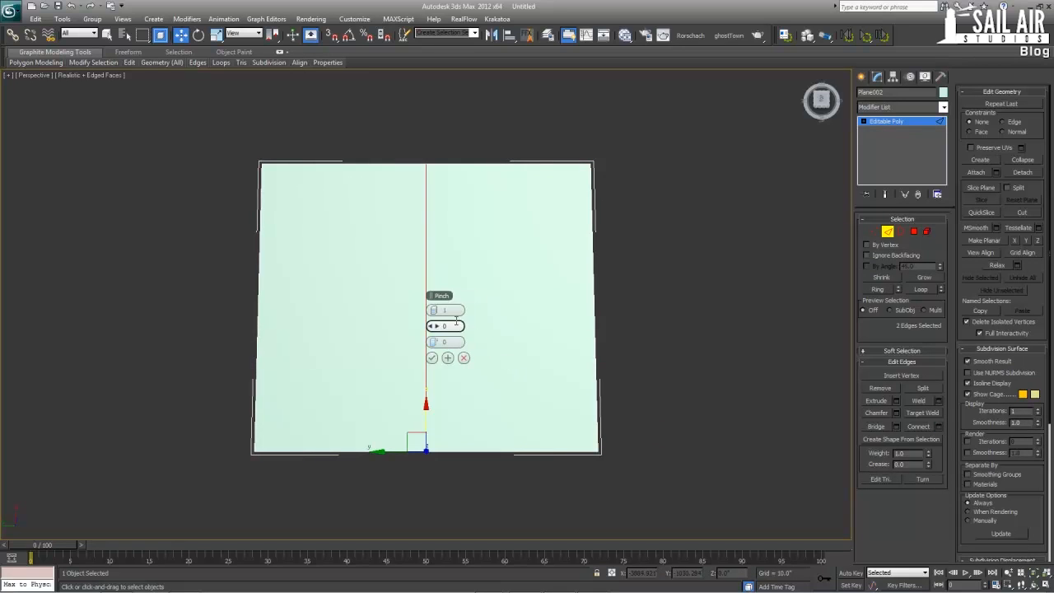
drag(433, 310, 432, 304)
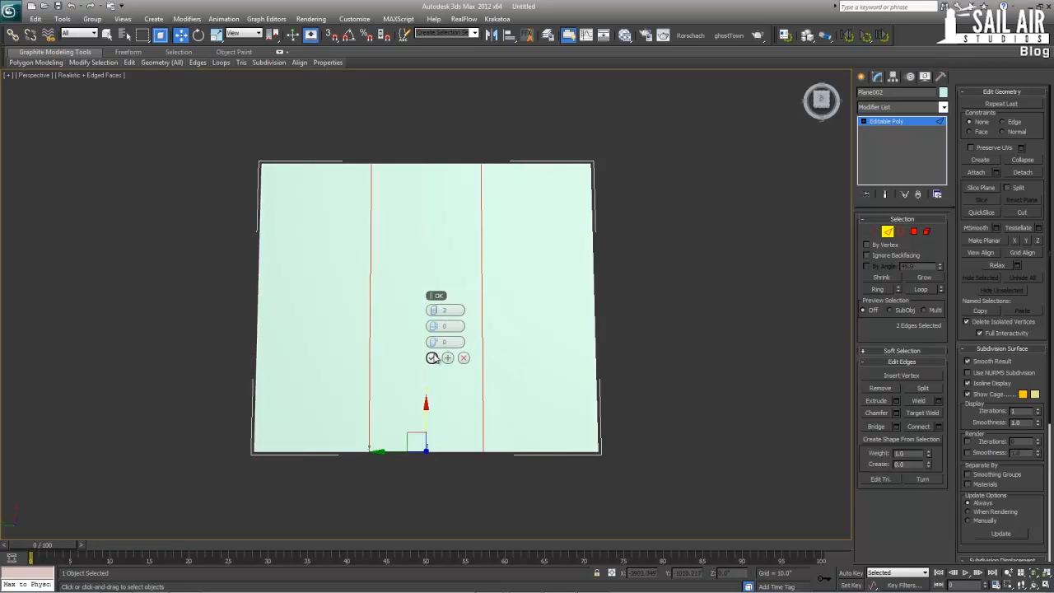
click(432, 357)
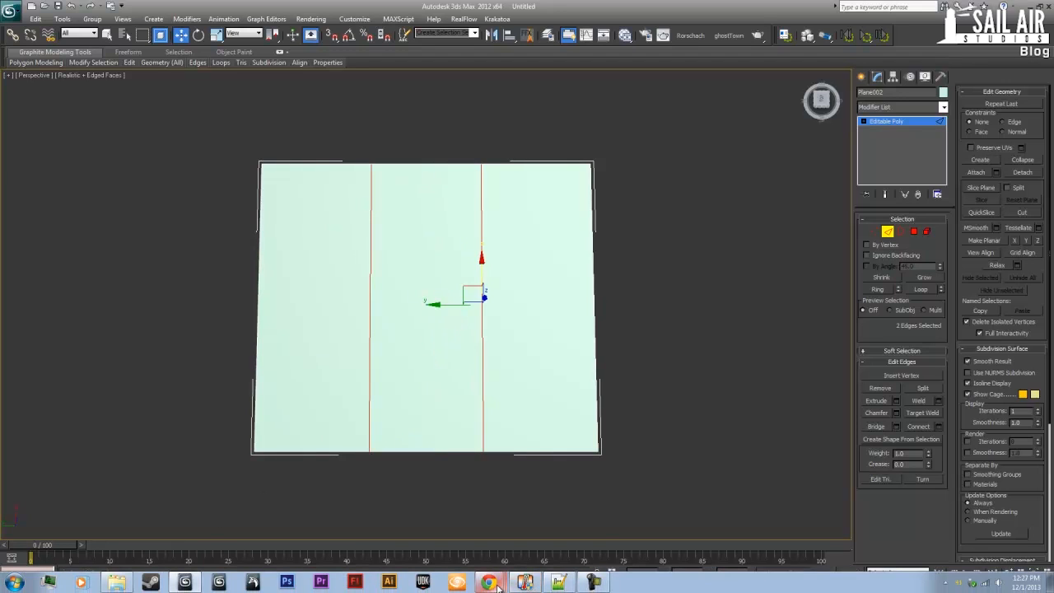
Switch to Chrome, open the full-size Wikipedia image of Willis Tower at dusk, and examine its window layout before returning to 3ds Max
mouse_move(488, 581)
click(493, 557)
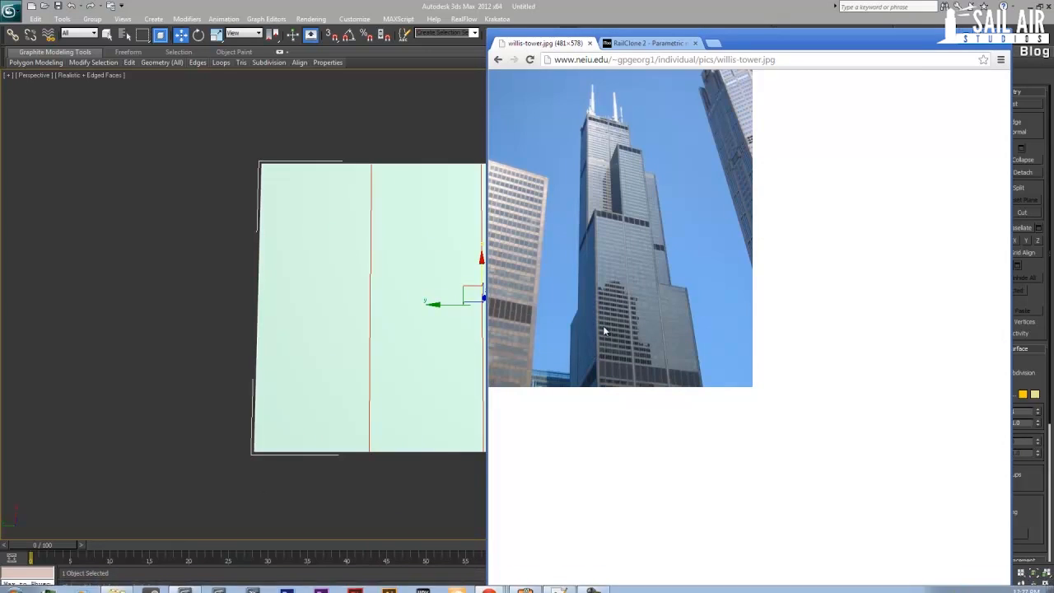
click(497, 60)
scroll(589, 130, up, 3)
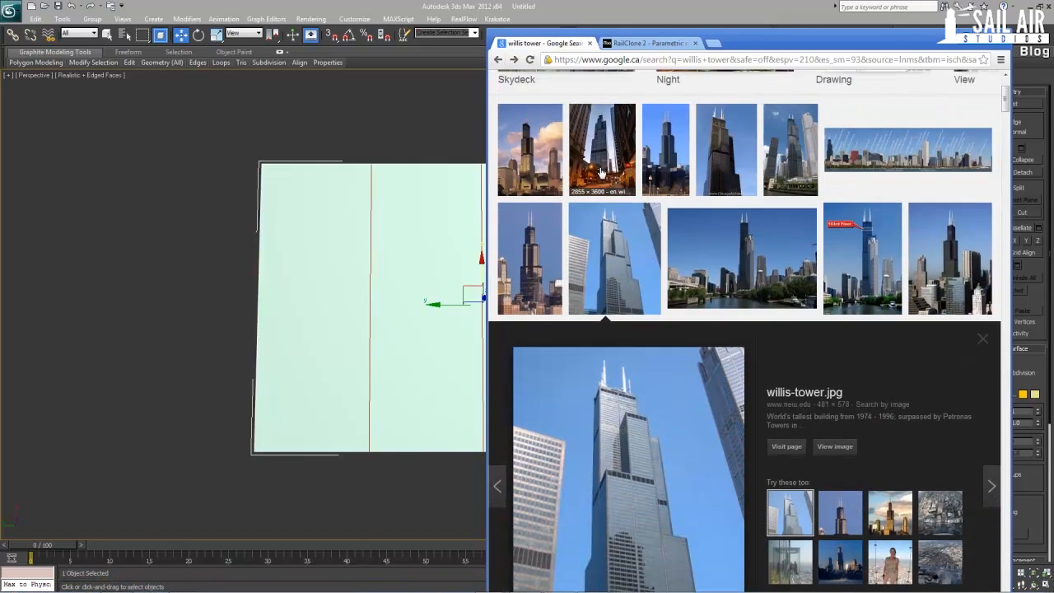
click(602, 204)
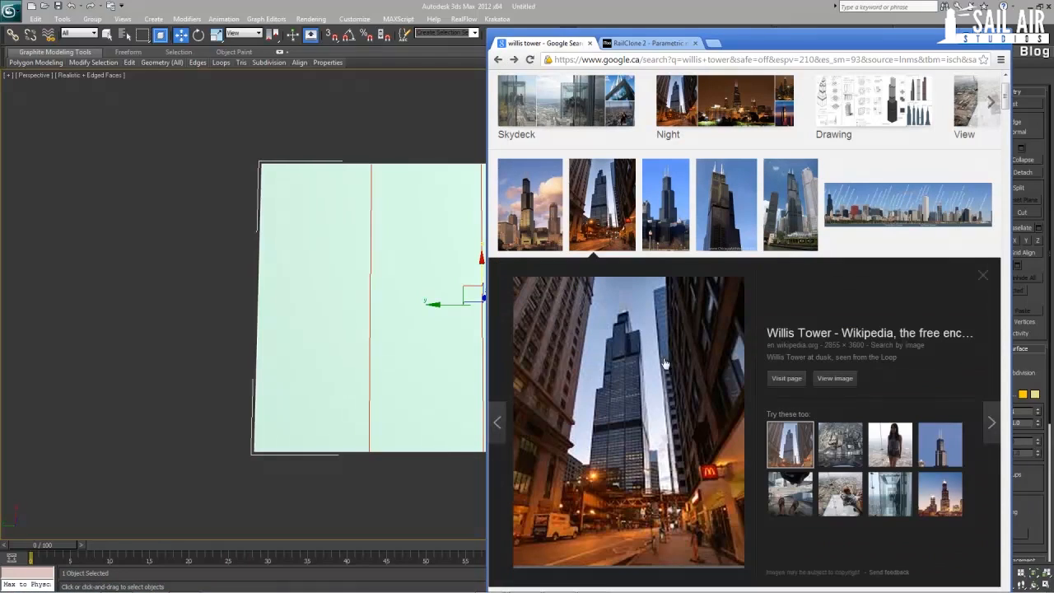
click(834, 378)
scroll(710, 288, down, 8)
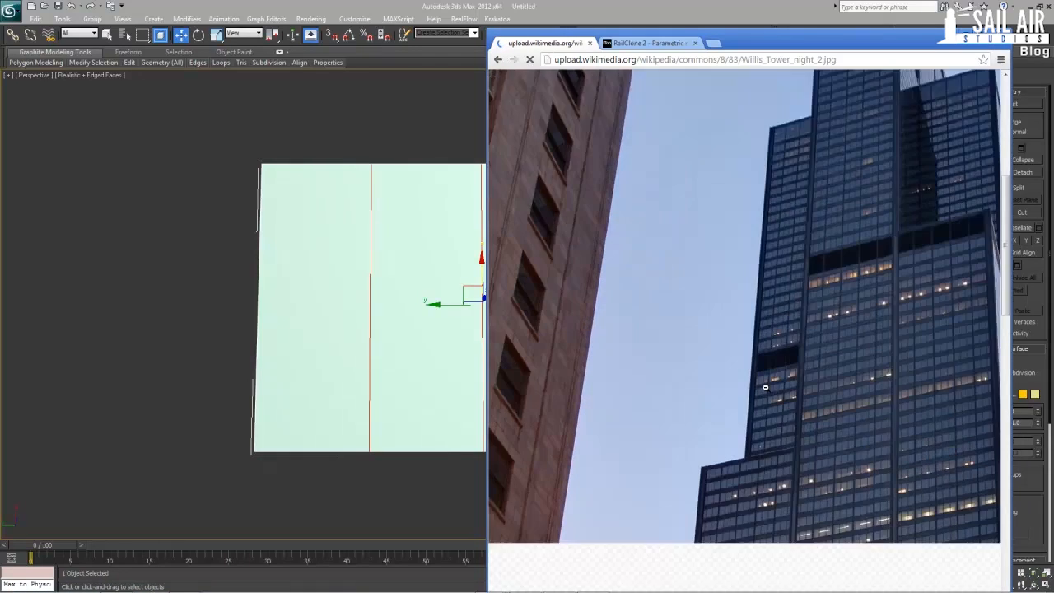
scroll(857, 376, right, 3)
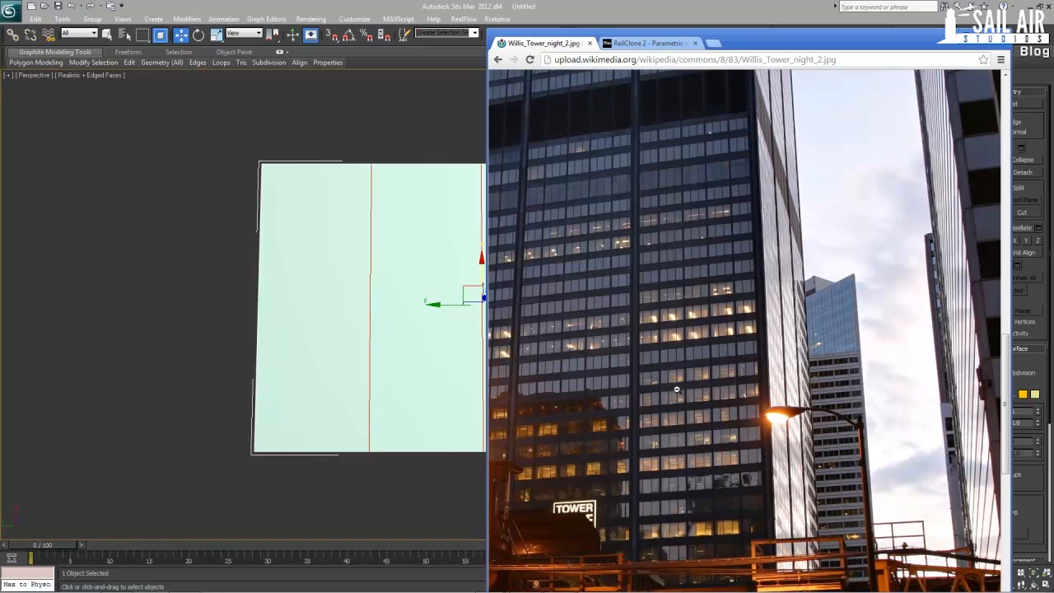
click(558, 6)
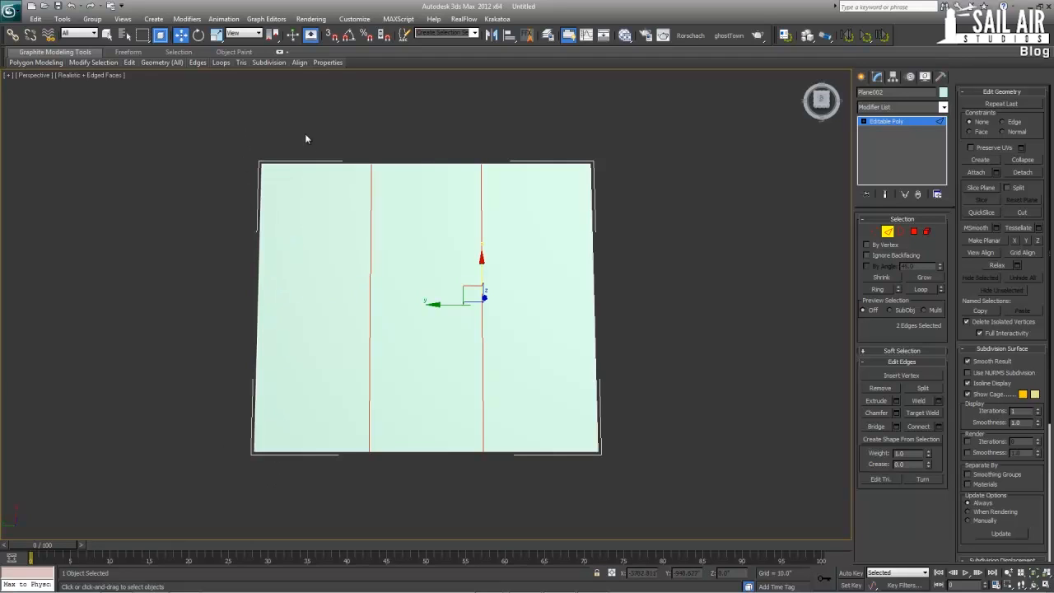
Select the ring of the plane's four lengthwise edges and connect them with 1 segment, pinch 0 and slide 0
click(368, 402)
click(882, 290)
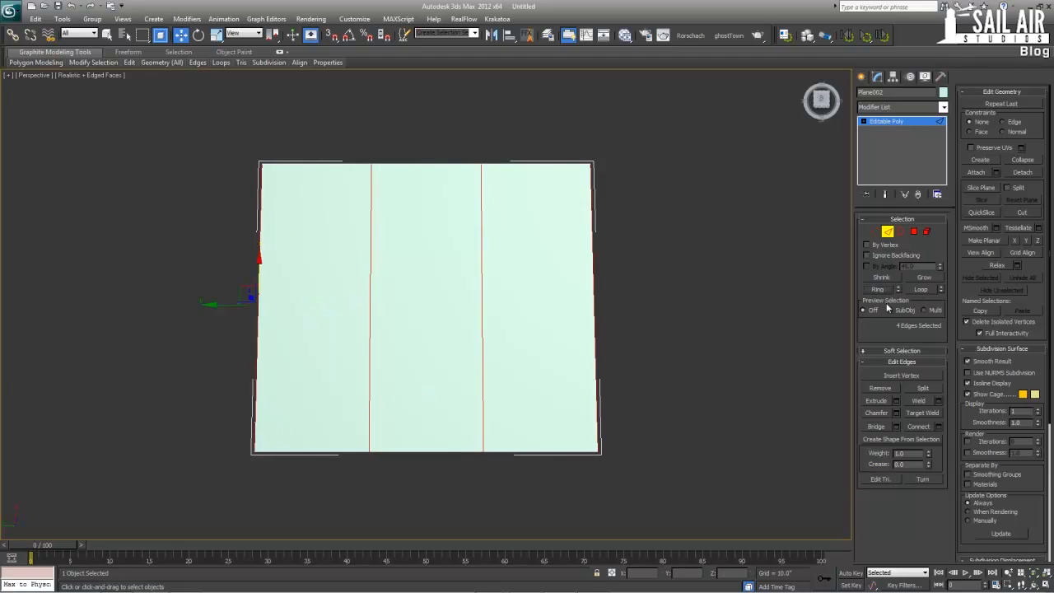
click(940, 427)
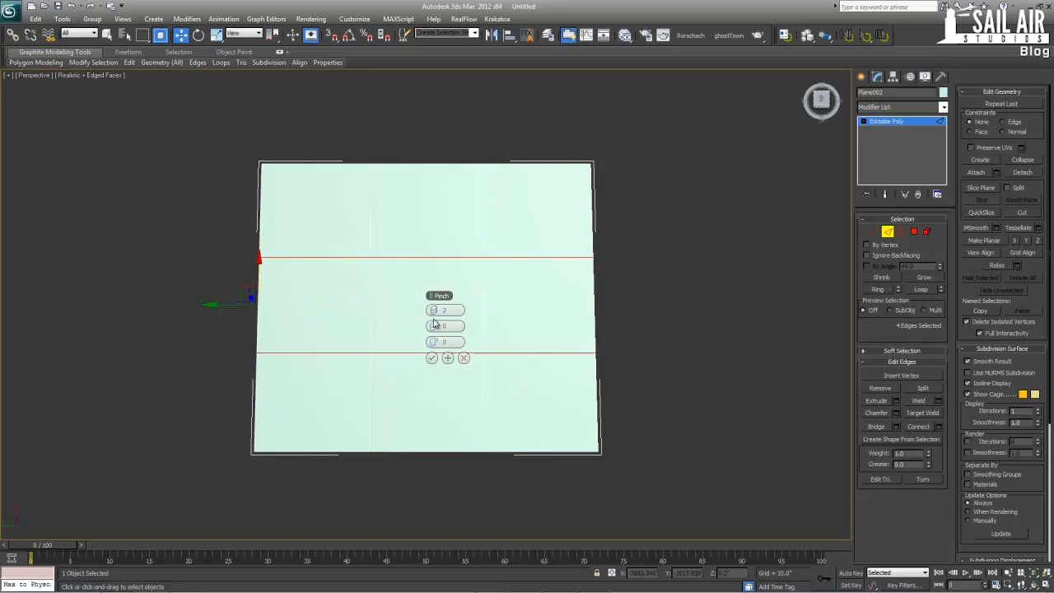
drag(434, 311, 434, 322)
click(432, 358)
key(s)
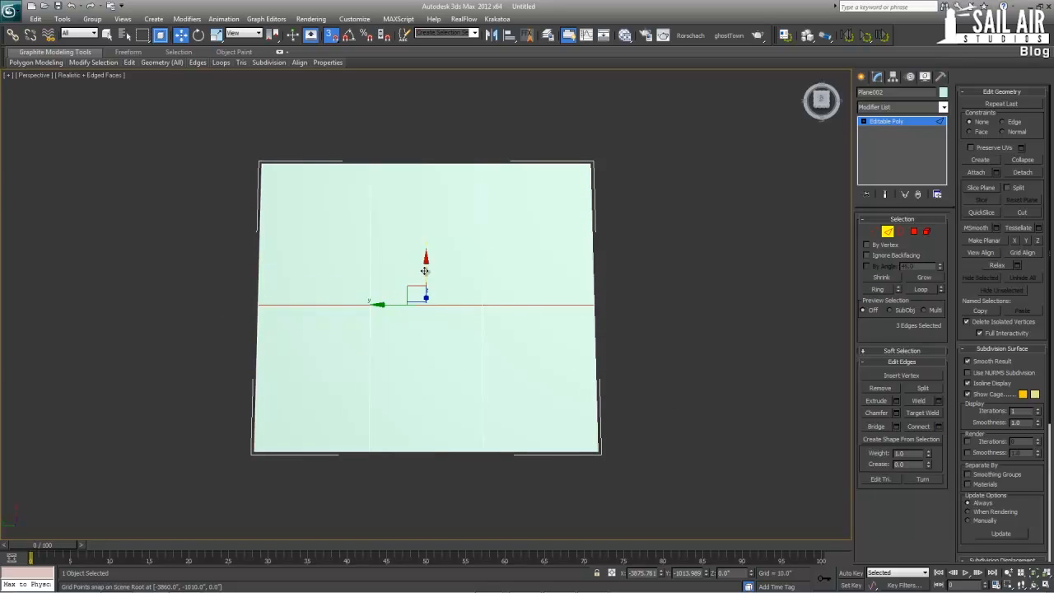
key(s)
drag(426, 274, 424, 337)
right_click(423, 337)
Leave edge editing and move the whole plane to X 0, Y 0
click(907, 122)
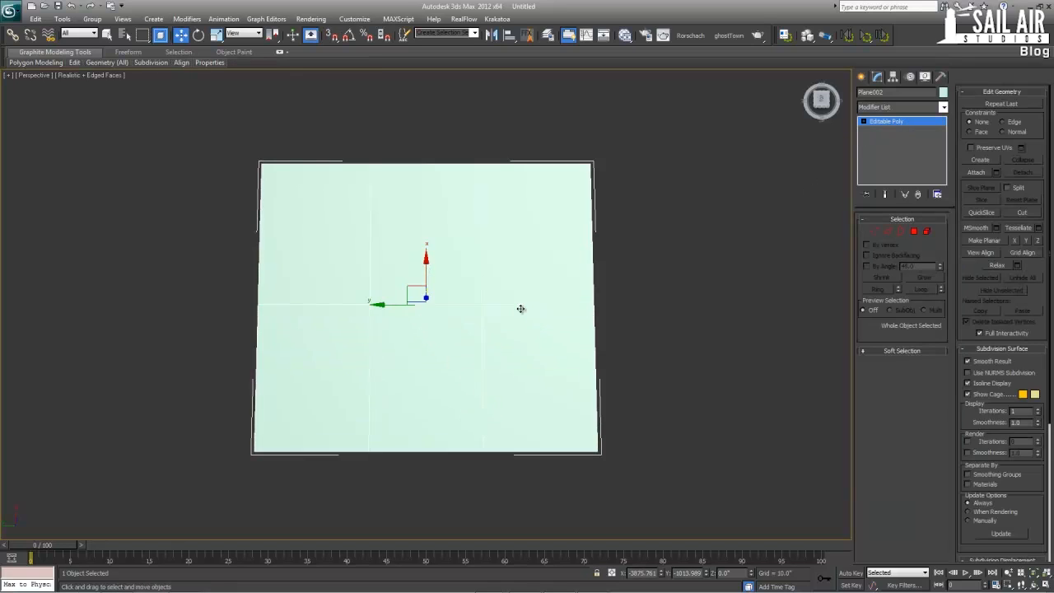
scroll(520, 310, down, 5)
scroll(522, 310, down, 5)
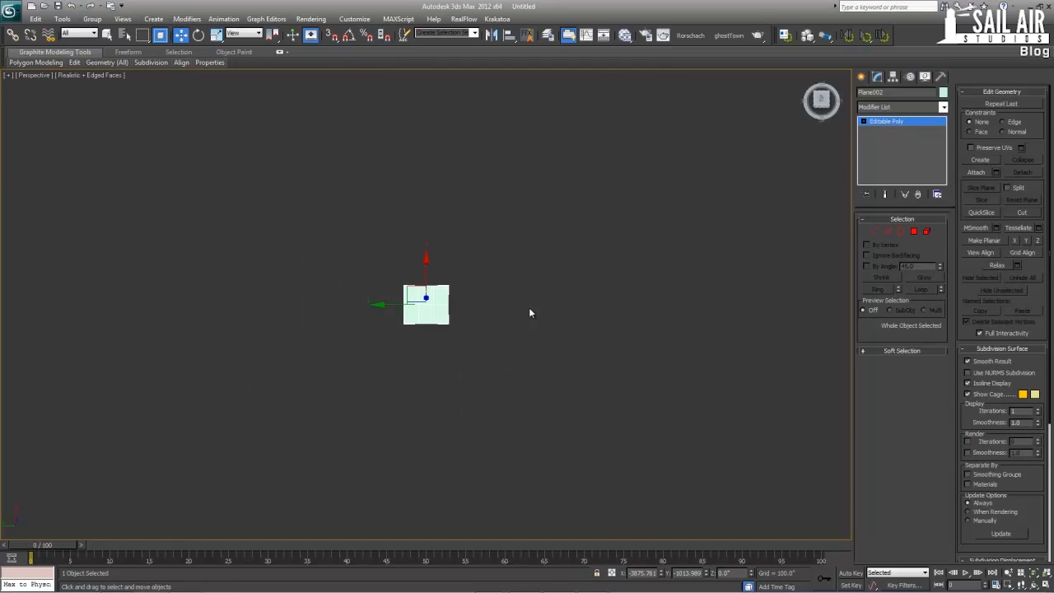
right_click(661, 573)
right_click(705, 574)
Isolate the plane and select the edge loop crossing its middle
key(alt+q)
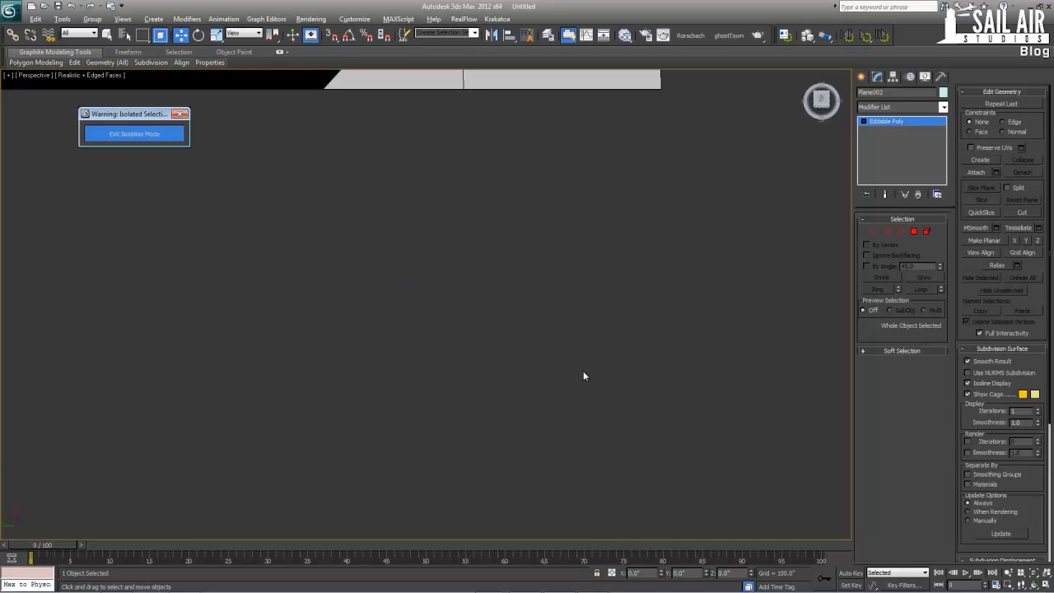
key(z)
alt+middle_drag(384, 271, 383, 243)
click(886, 233)
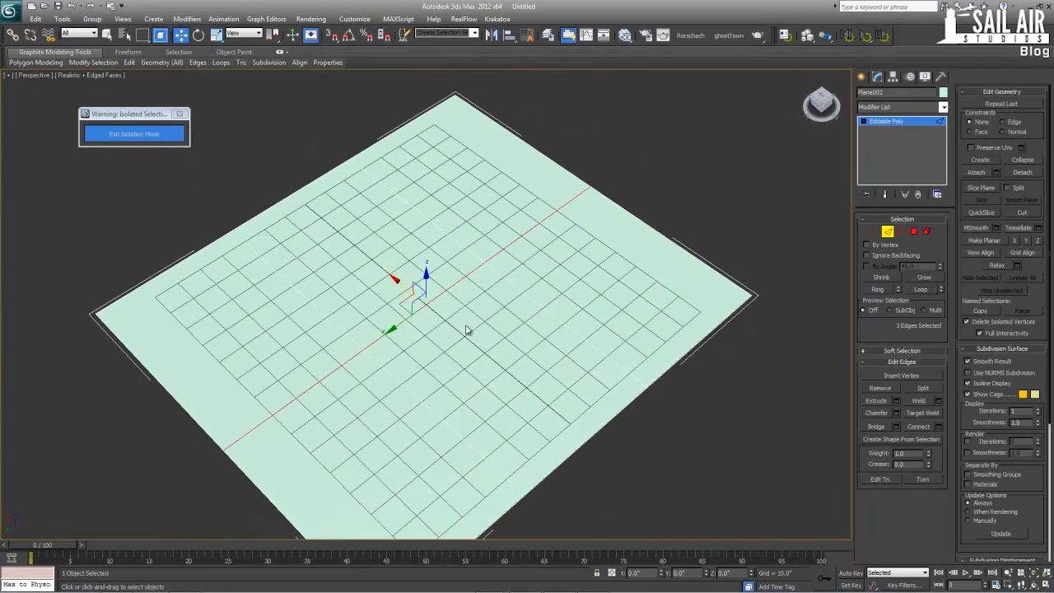
double_click(420, 300)
drag(420, 301, 536, 395)
drag(536, 394, 575, 411)
drag(576, 411, 567, 408)
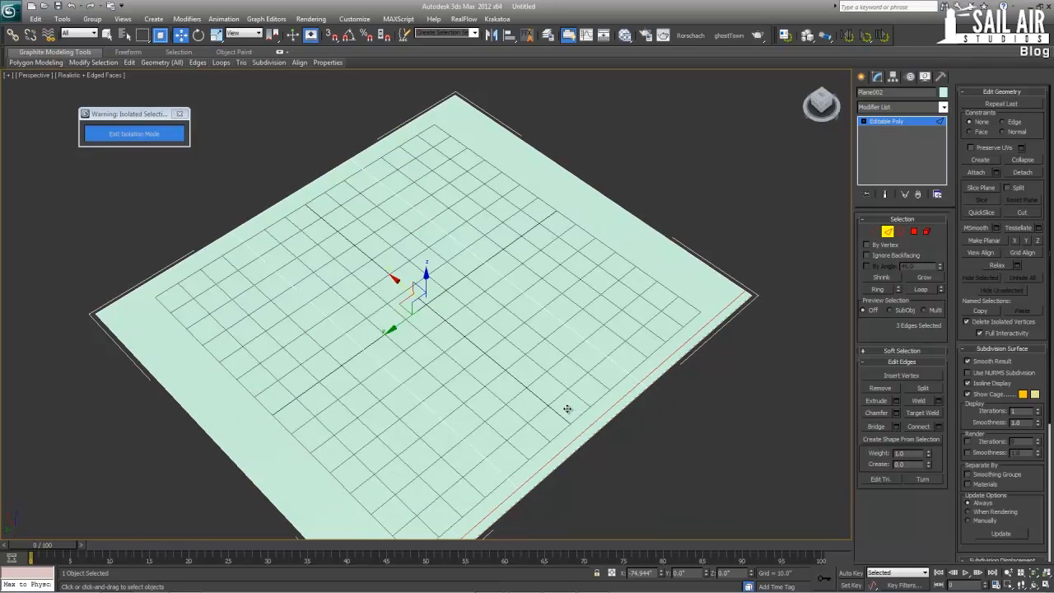
key(ctrl+z)
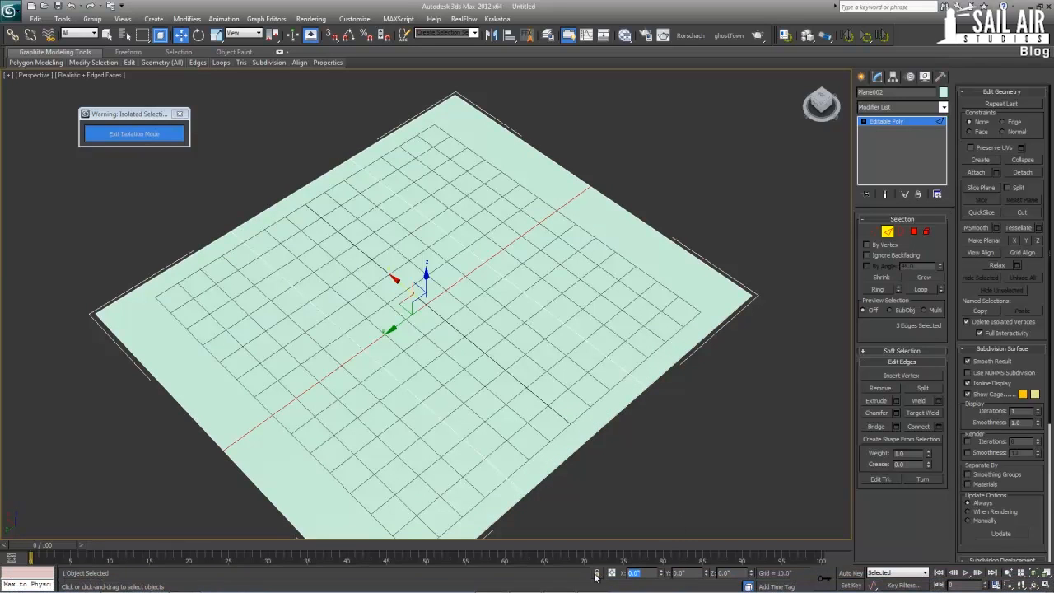
Move the selected cross edge loop to X -42 inches
text(42)
key(Return)
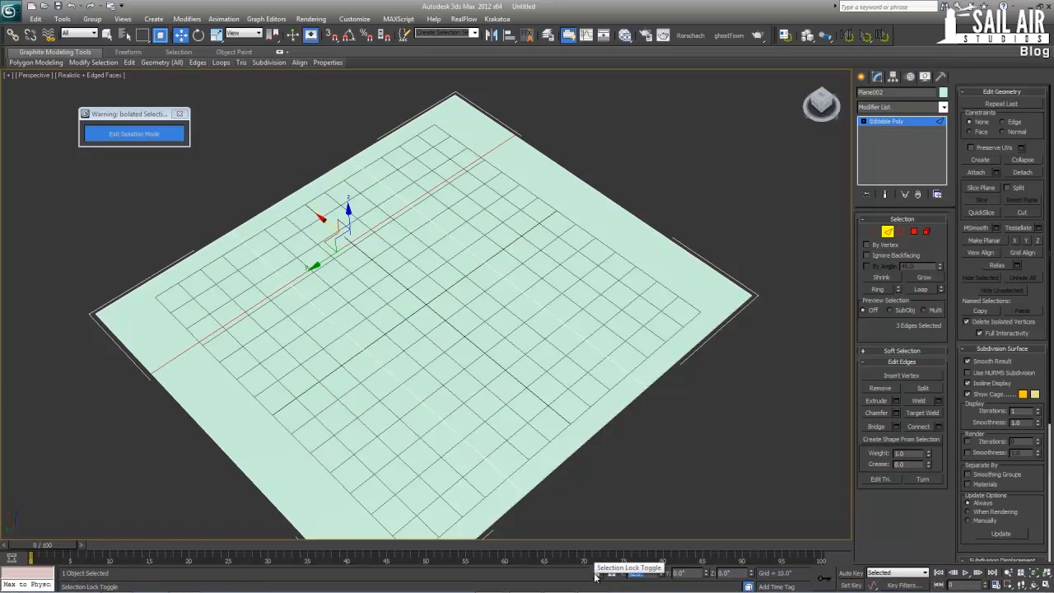
text(-42)
key(Return)
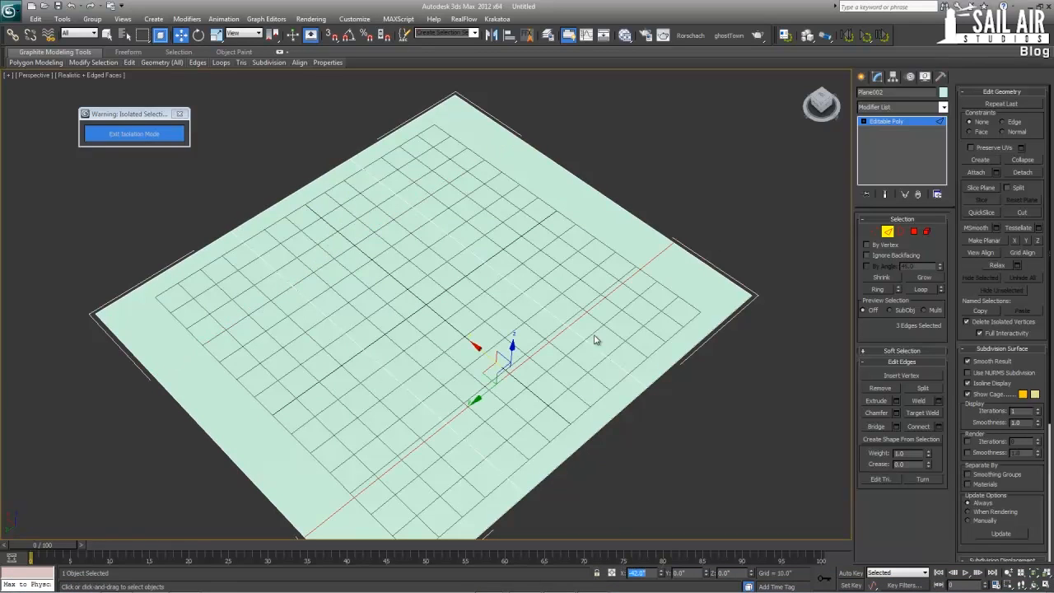
Set the plane's object color to black and assign it the Standard material Material #25
click(901, 120)
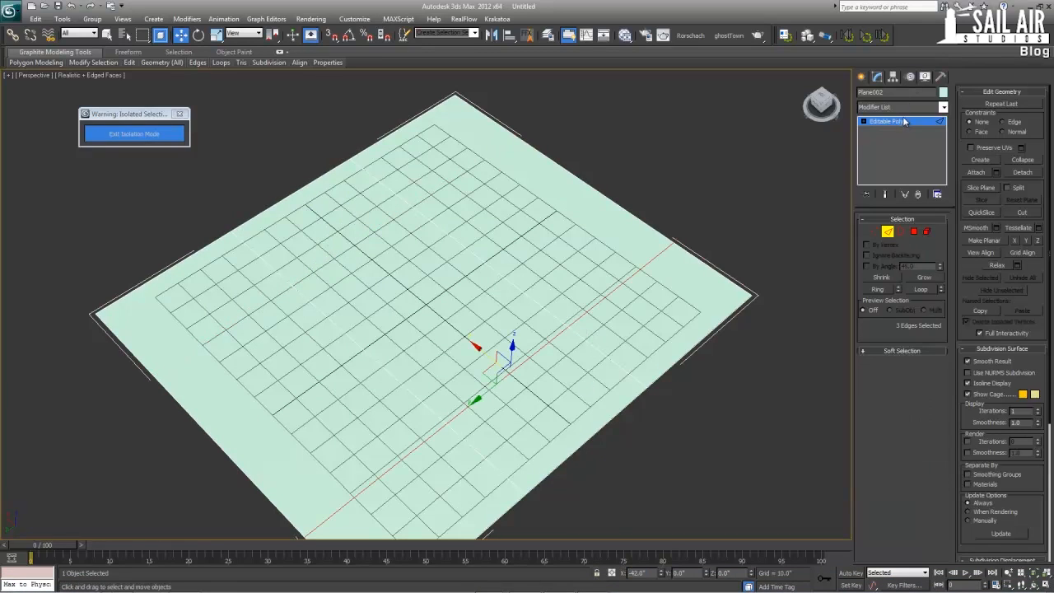
click(943, 92)
click(610, 326)
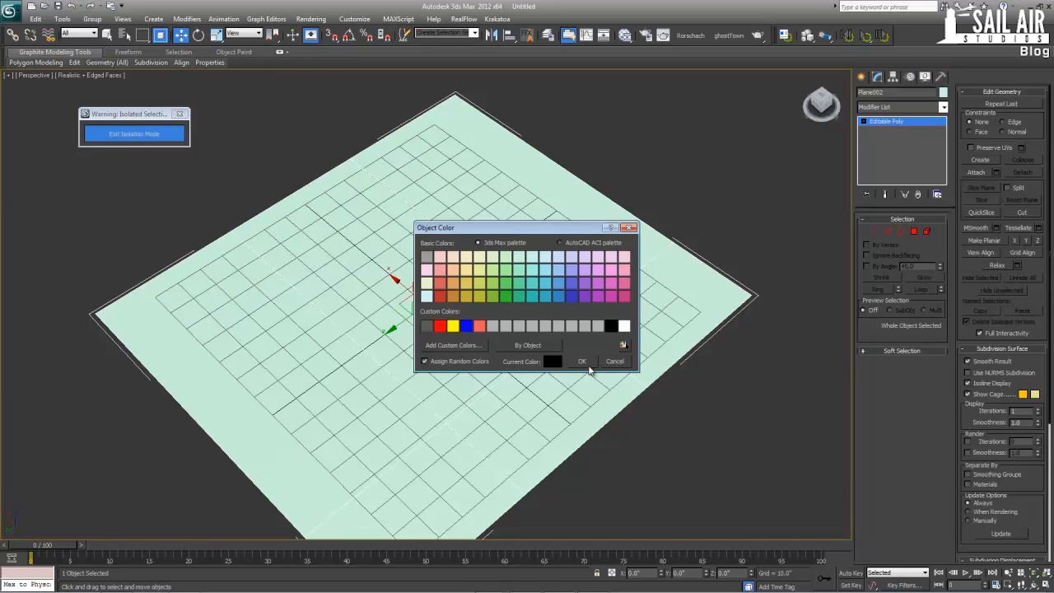
click(581, 361)
key(m)
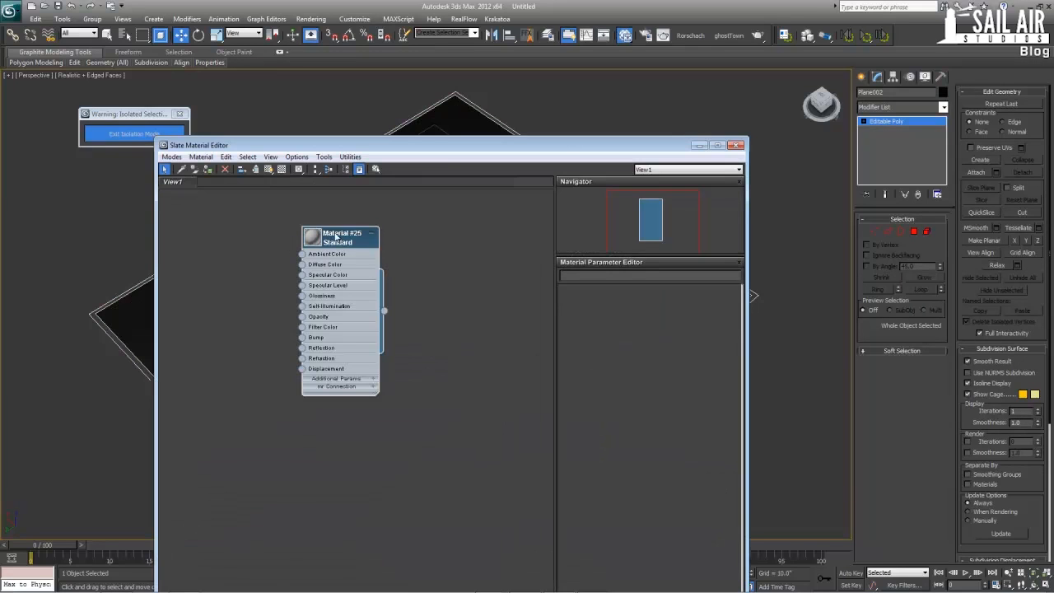
click(199, 170)
click(737, 145)
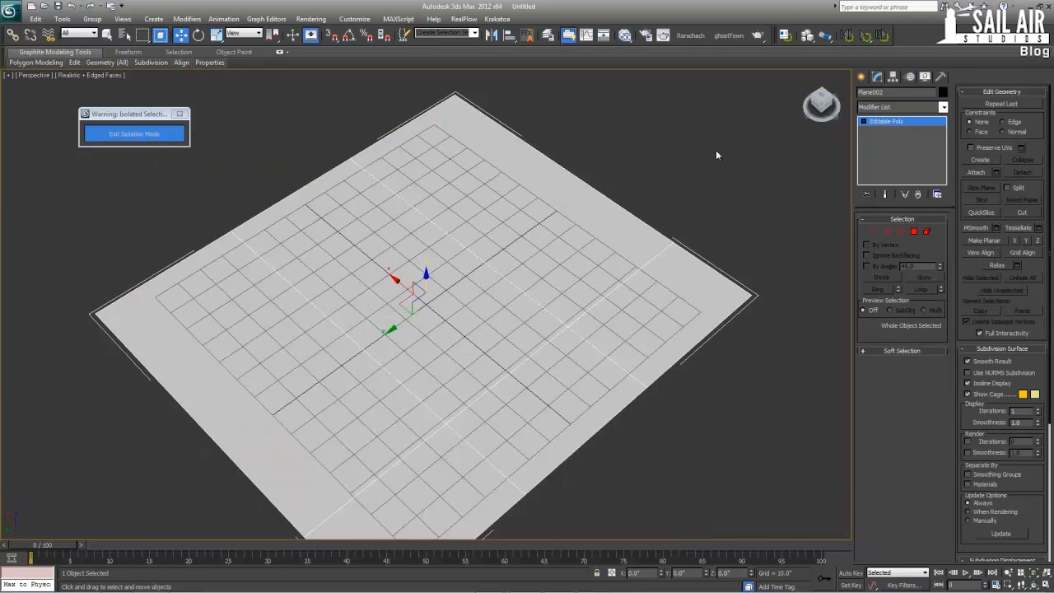
Select the two lengthwise interior edge loops and chamfer them by 1.0 inch with 1 segment
click(715, 150)
click(623, 331)
click(887, 232)
double_click(571, 322)
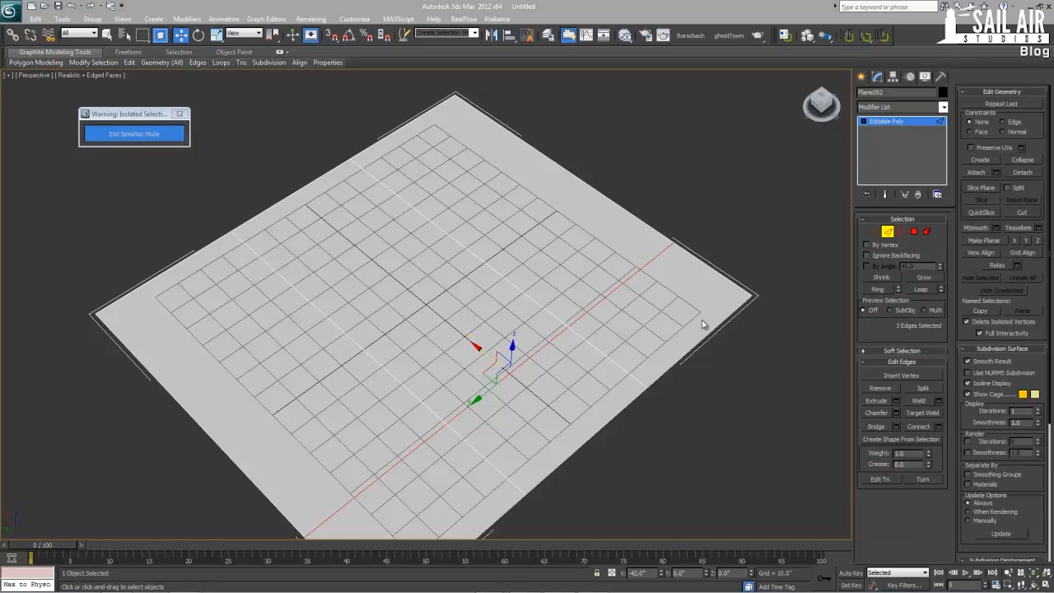
alt+middle_drag(517, 298, 419, 305)
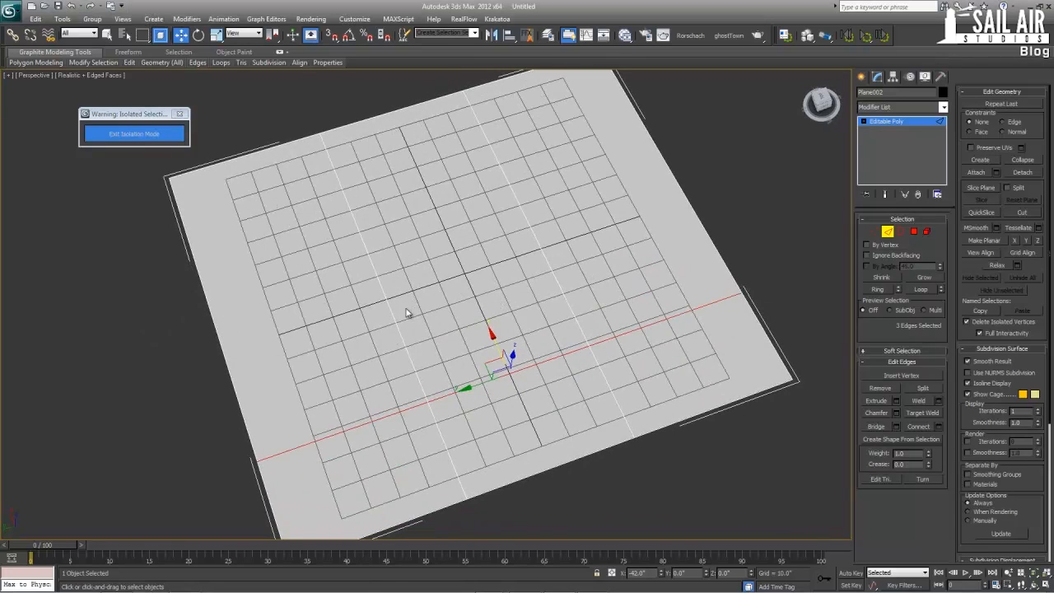
click(394, 319)
ctrl+click(439, 434)
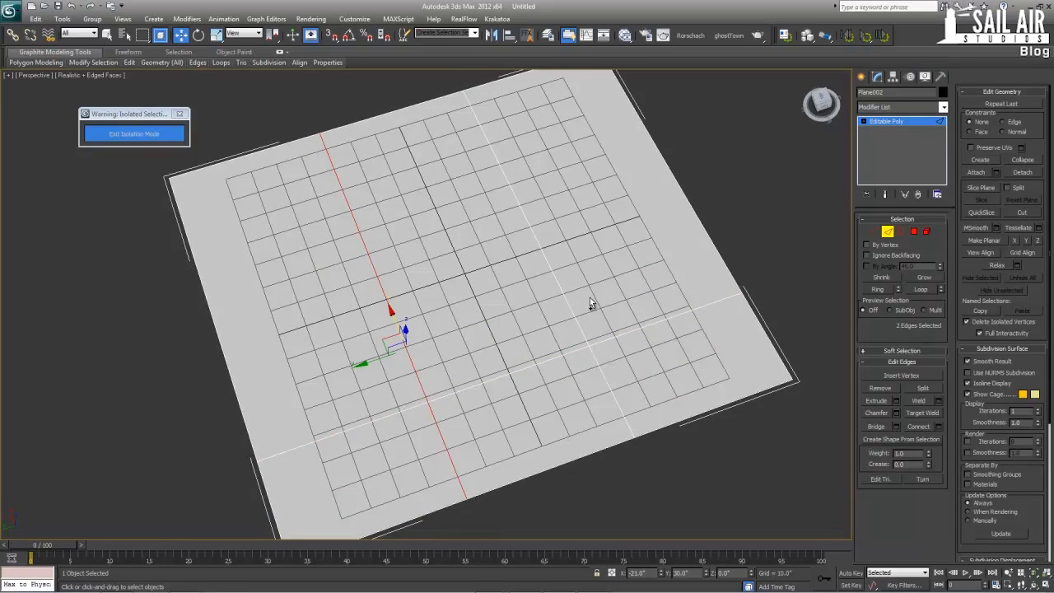
ctrl+click(572, 310)
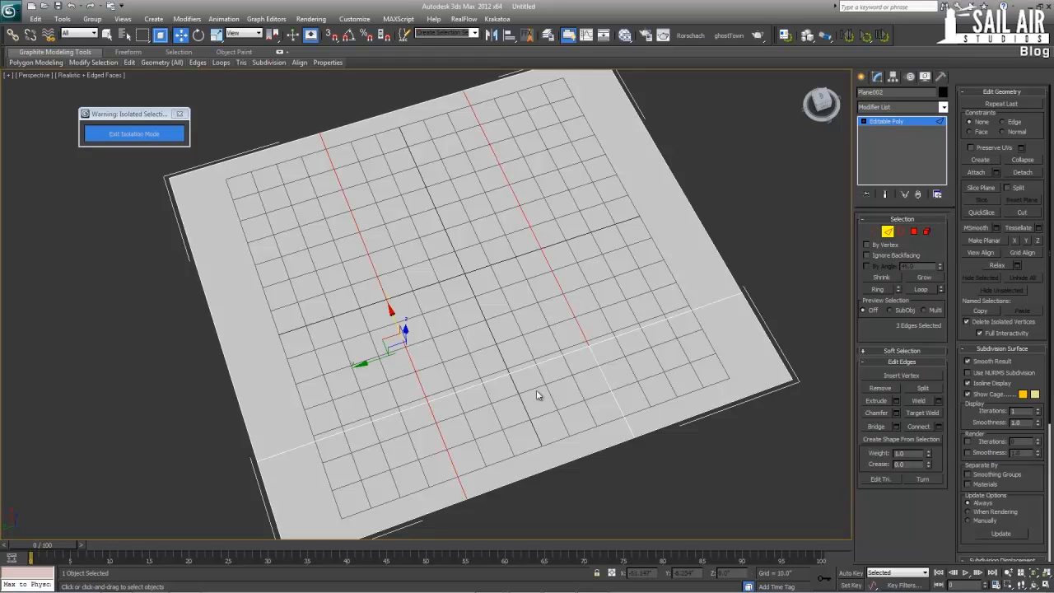
ctrl+click(603, 381)
click(895, 413)
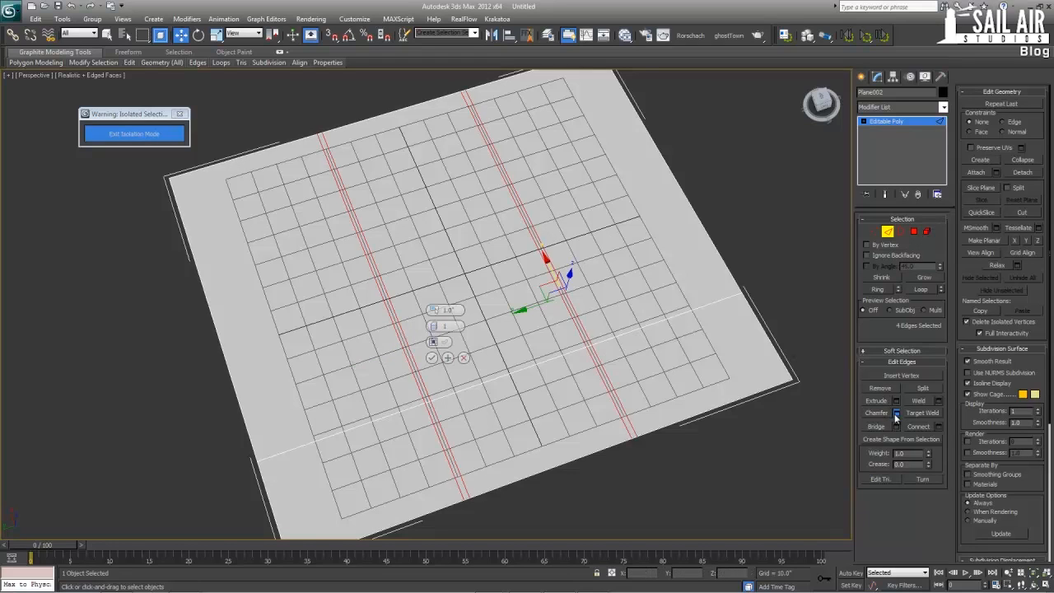
click(431, 358)
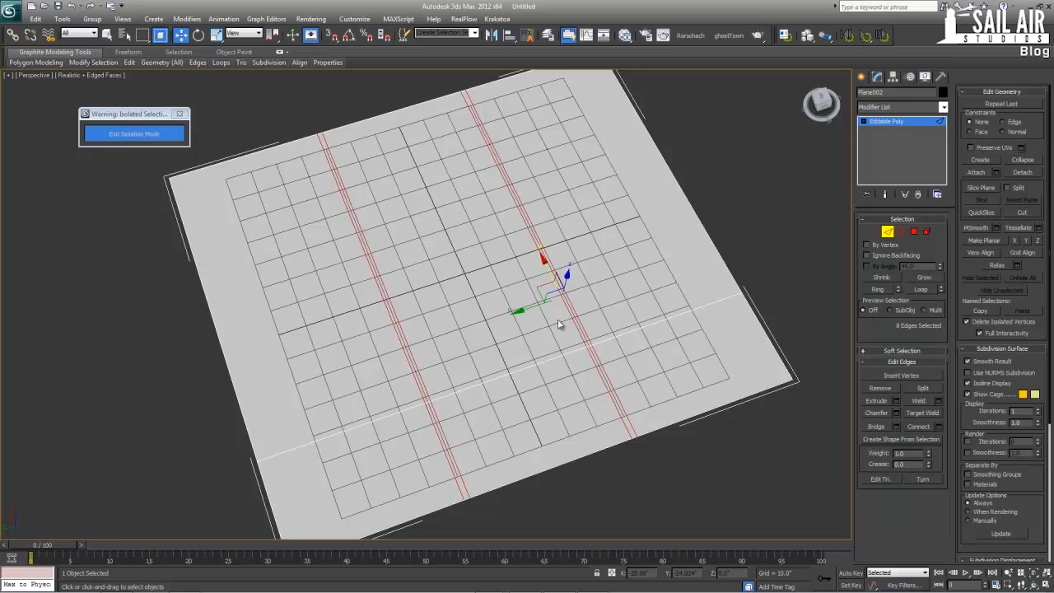
Select the three large window polygons and extrude them by -2 inches
click(913, 231)
click(630, 276)
ctrl+click(508, 326)
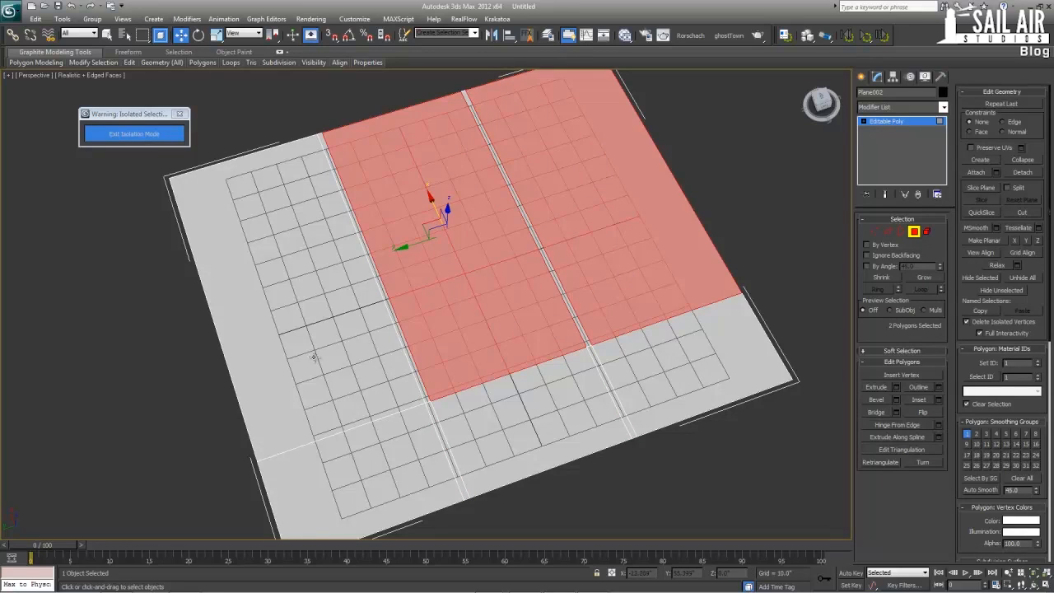
ctrl+click(311, 361)
click(897, 385)
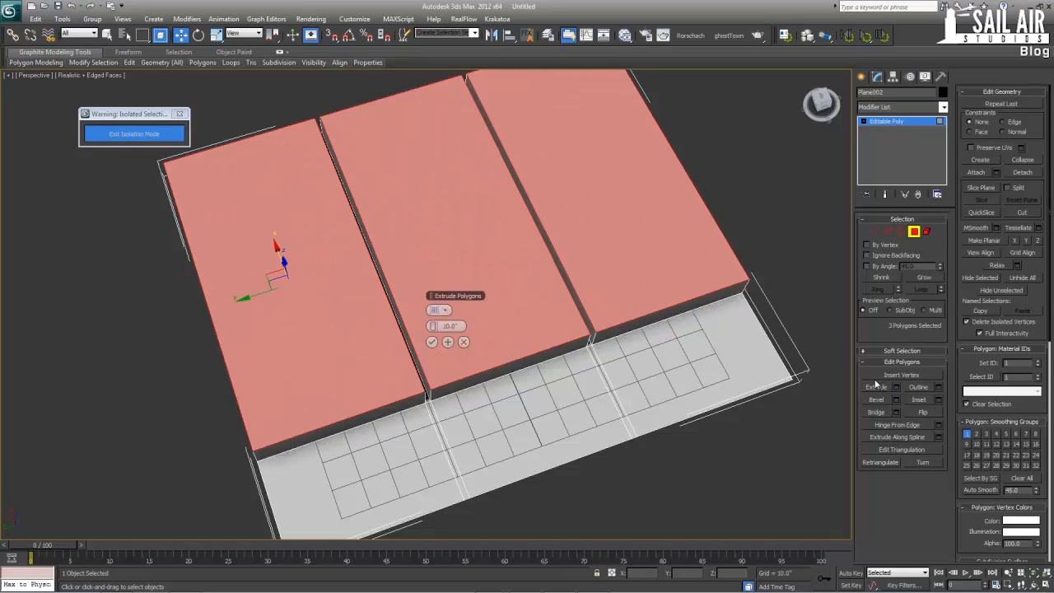
double_click(450, 325)
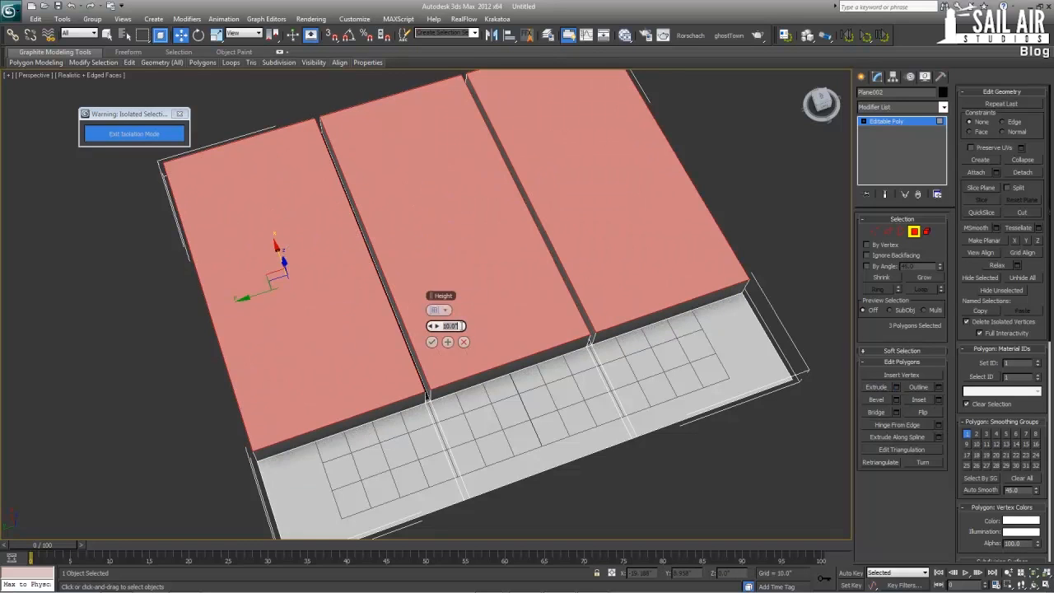
text(-2)
key(Return)
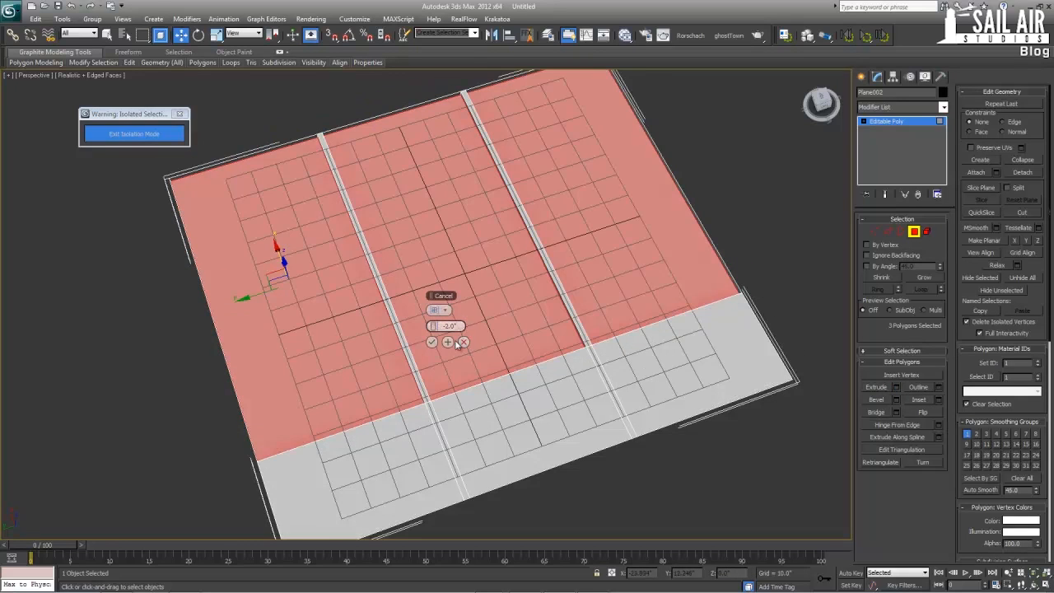
click(432, 341)
alt+middle_drag(683, 214, 730, 197)
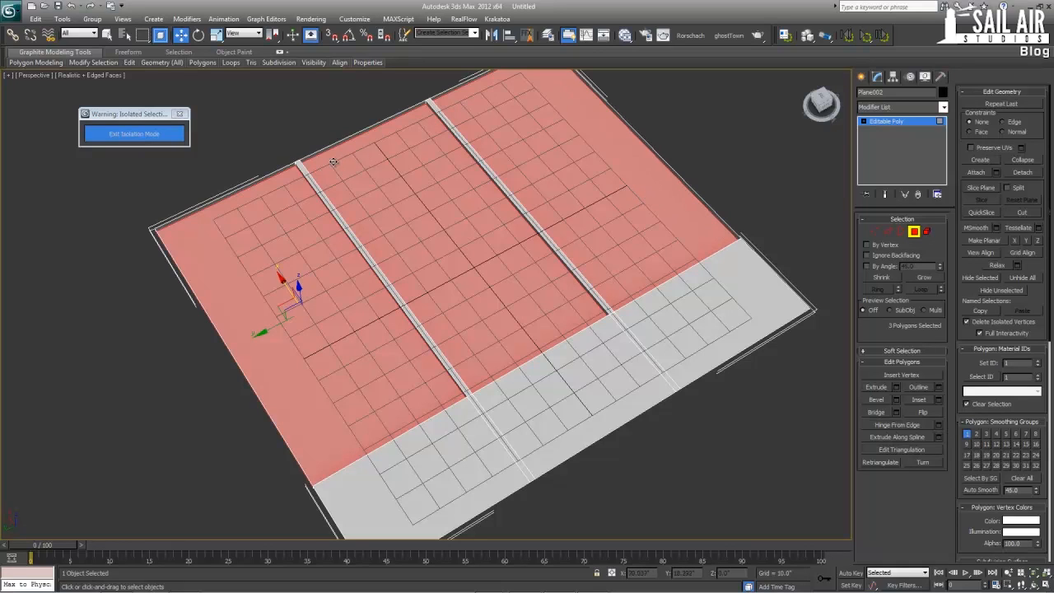
Move only the panel's pivot to its corner at X -78, Y -90 using snapping
click(909, 124)
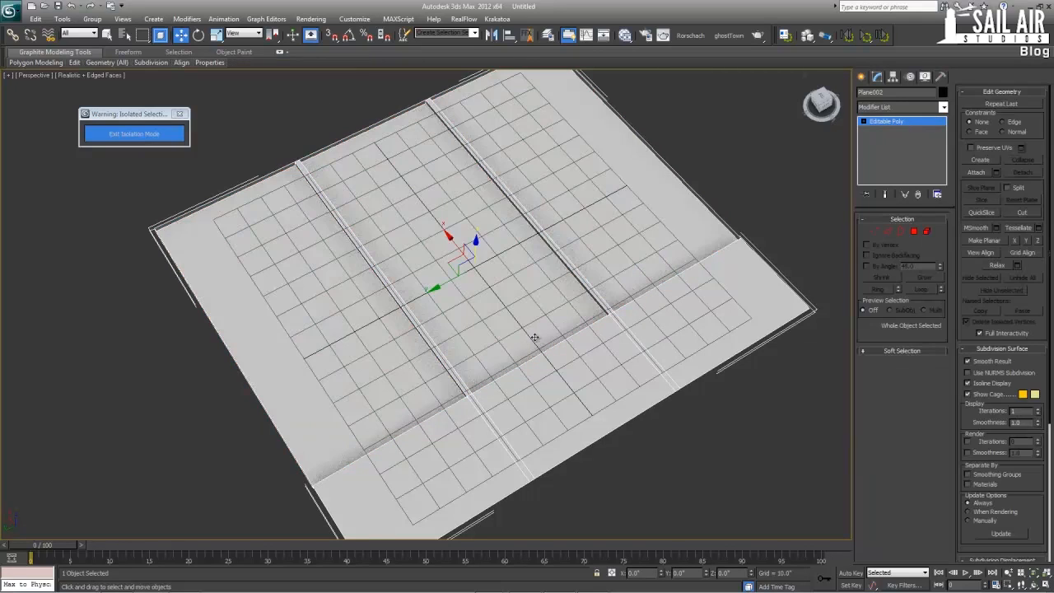
click(893, 76)
click(902, 146)
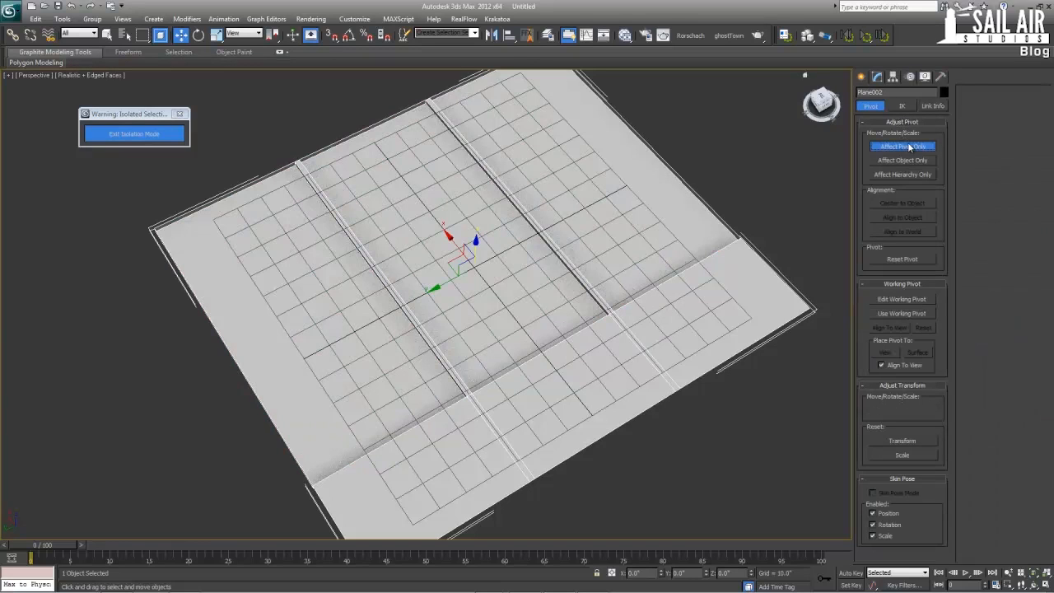
key(s)
mouse_move(453, 263)
mouse_down()
mouse_move(659, 336)
mouse_move(799, 308)
mouse_move(647, 120)
mouse_move(469, 80)
mouse_move(329, 148)
mouse_move(94, 184)
mouse_move(159, 224)
mouse_move(153, 233)
mouse_up()
click(902, 145)
Test the tiling by snapping a copy of the panel to X 78, Y -90, view it without edged faces, and undo the copy
click(529, 275)
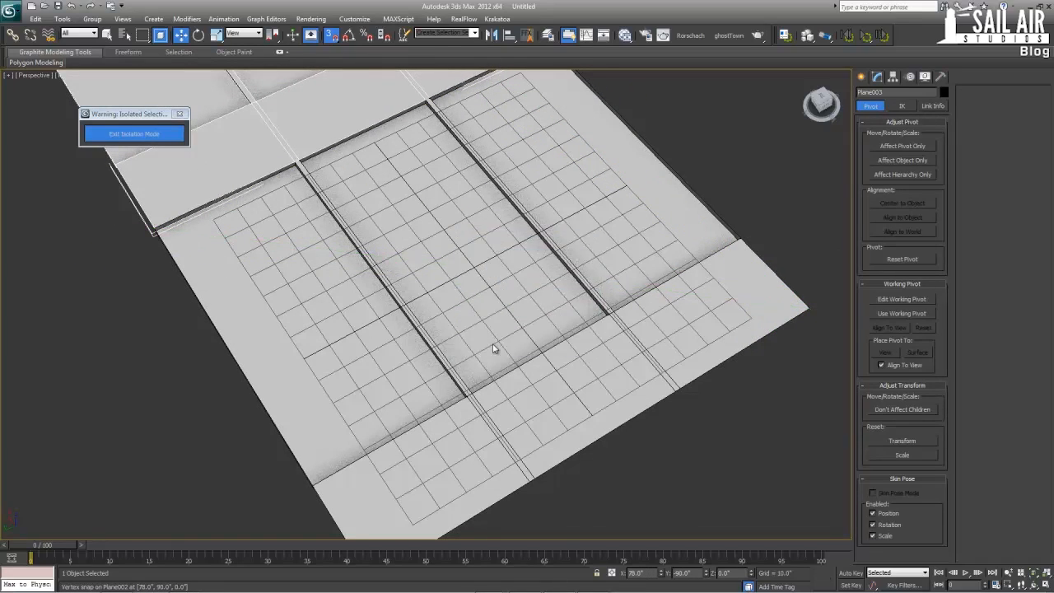
mouse_move(496, 282)
alt+middle_down()
mouse_move(400, 223)
mouse_move(330, 359)
mouse_move(327, 438)
alt+middle_up()
click(617, 184)
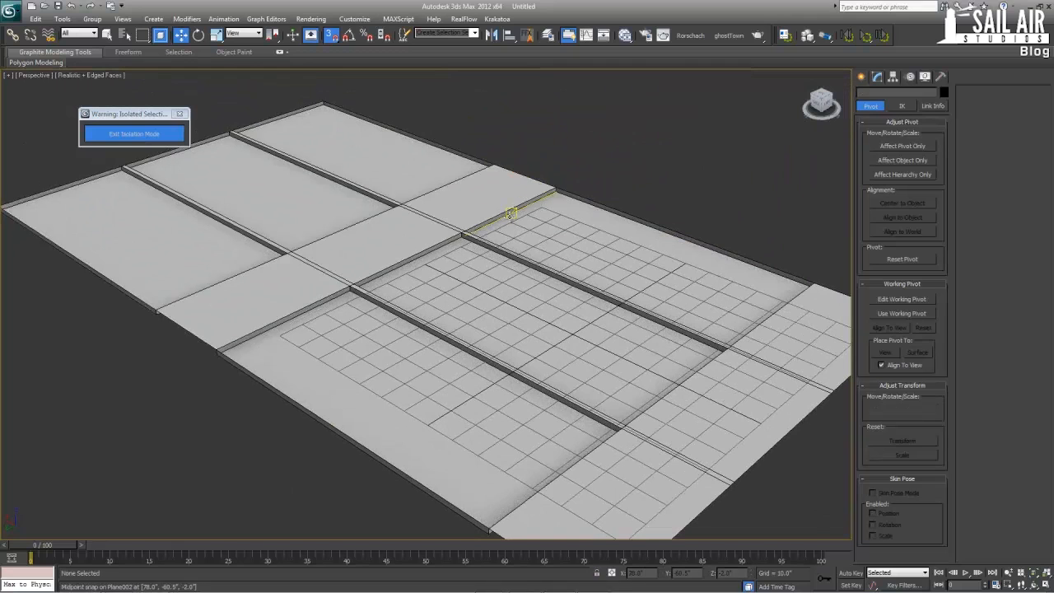
key(F4)
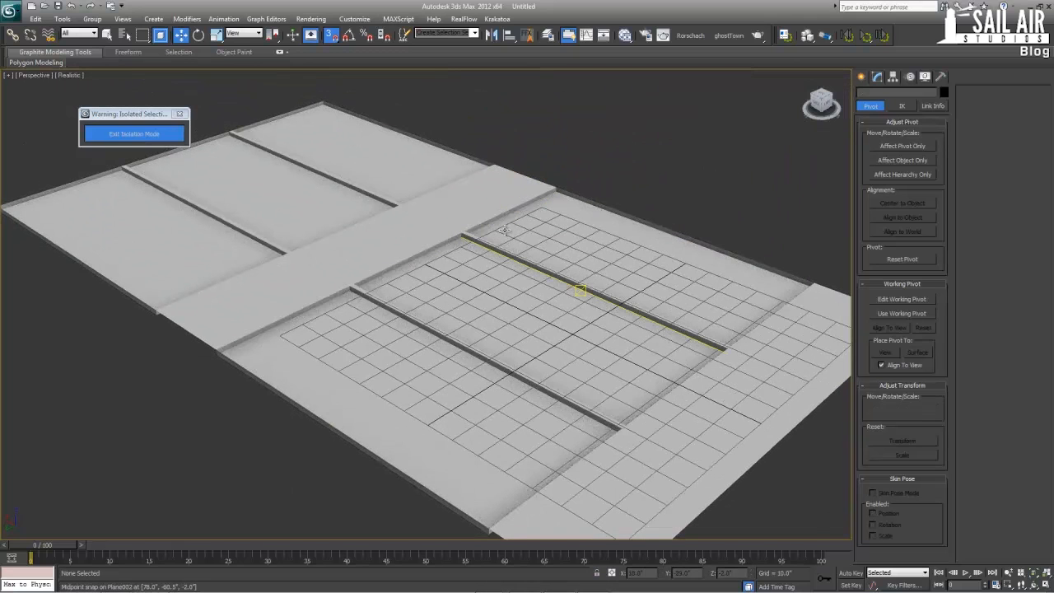
click(412, 294)
key(ctrl+z)
Rename the panel object as FloorMainDefault
mouse_move(613, 307)
alt+middle_down()
mouse_move(538, 317)
mouse_move(451, 293)
alt+middle_up()
scroll(417, 282, down, 2)
double_click(877, 93)
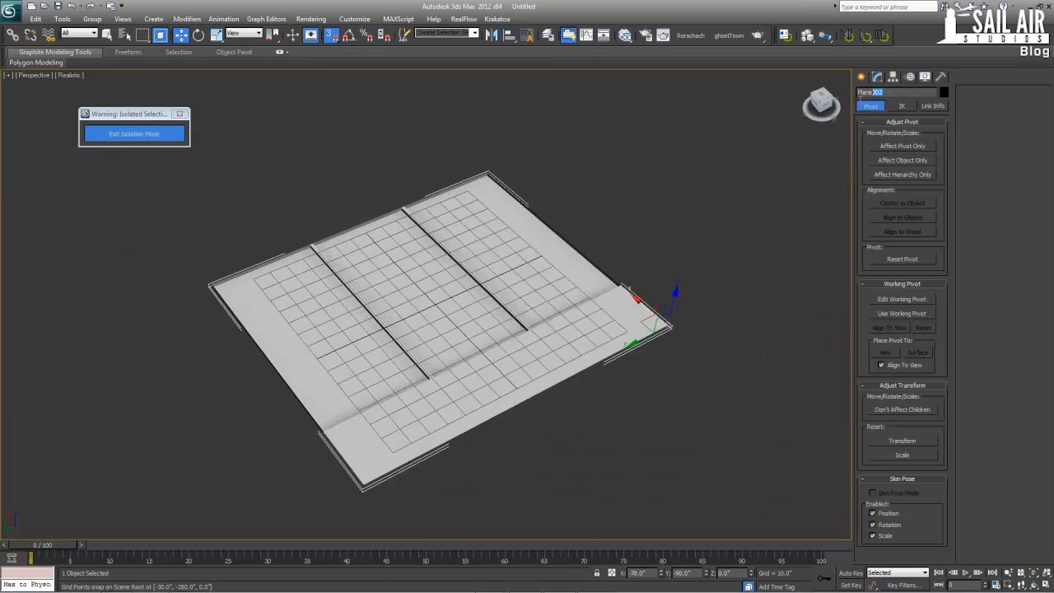
text(Fl)
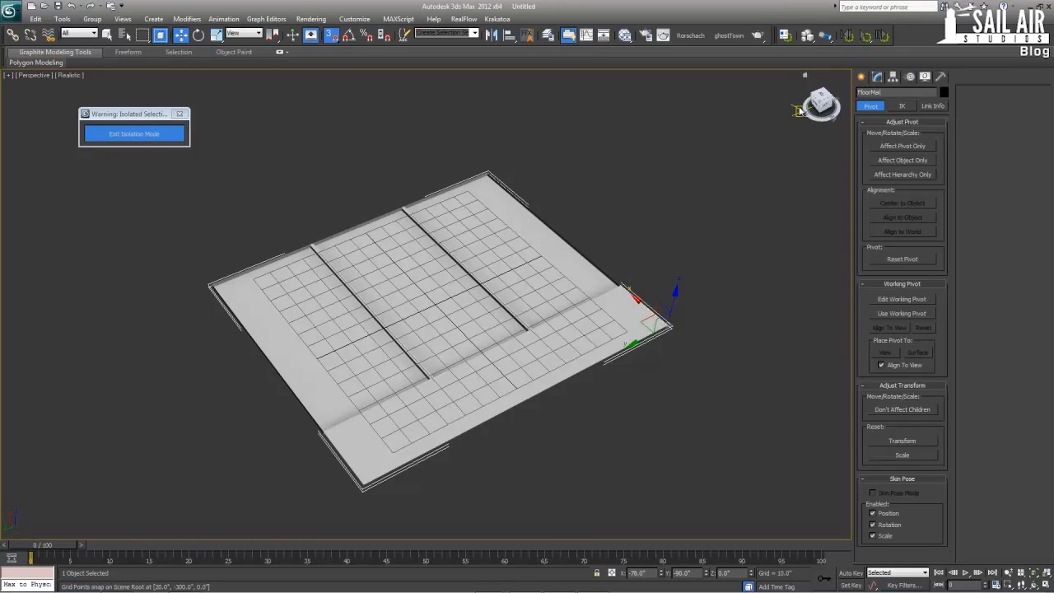
text(oorMainDefaul)
click(861, 77)
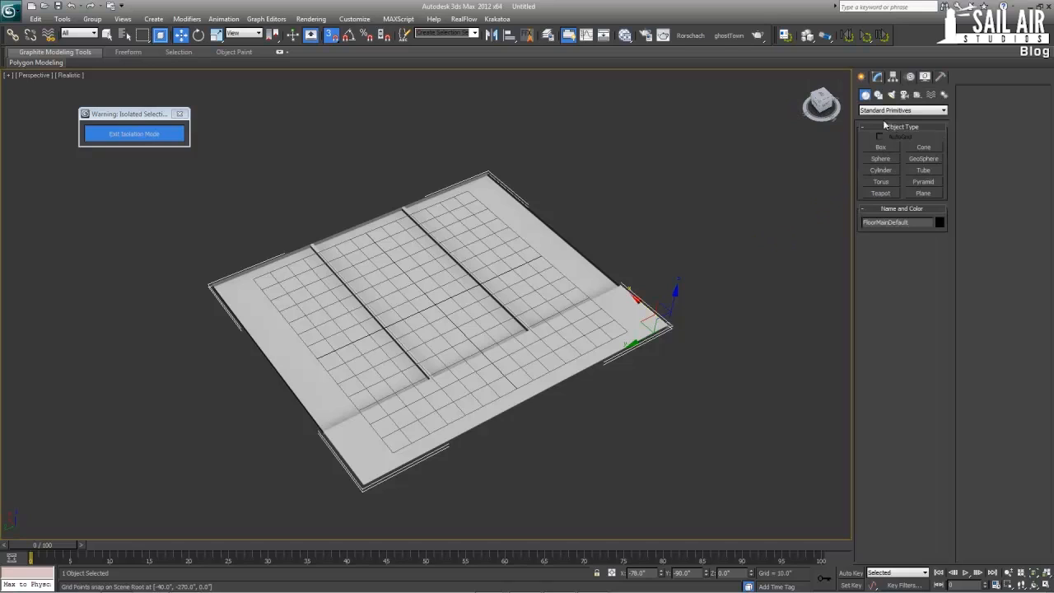
click(892, 76)
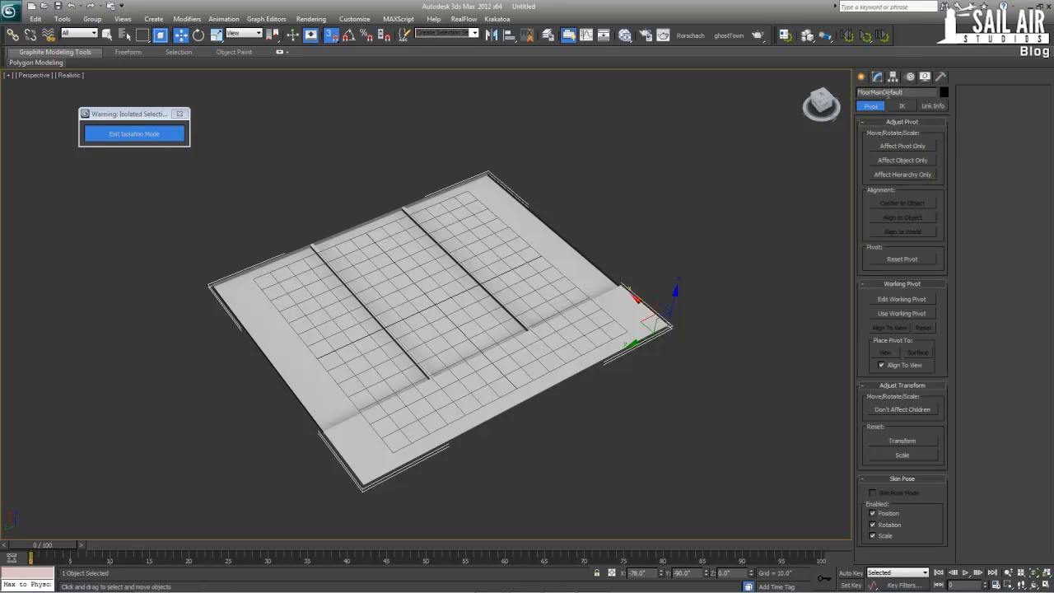
Create a thin standing box about 7.5 by 2.6 by 66 inches just beyond the panel's pivot corner
click(861, 77)
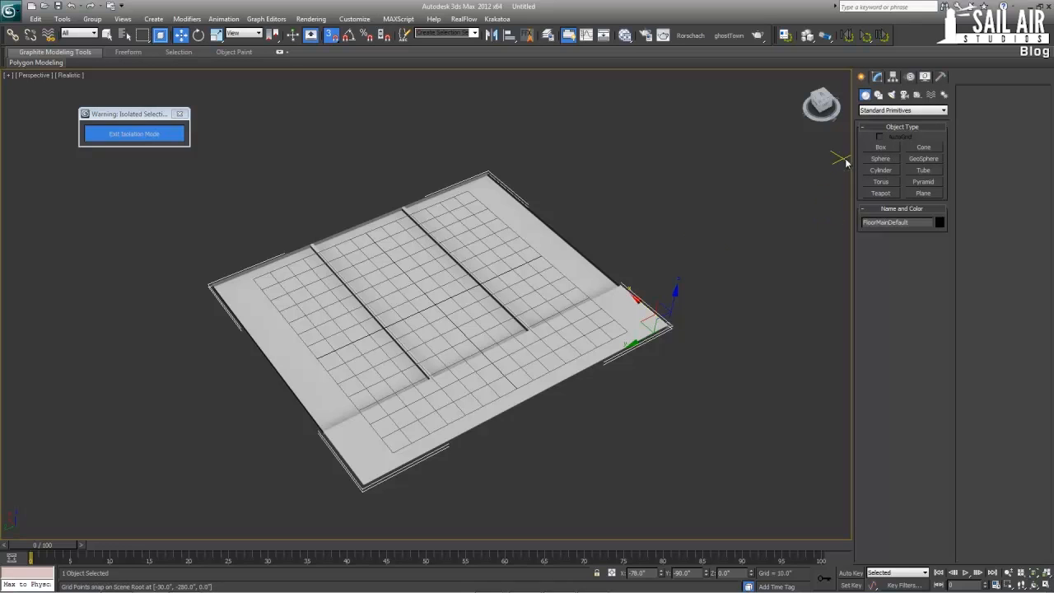
click(882, 148)
drag(678, 323, 684, 295)
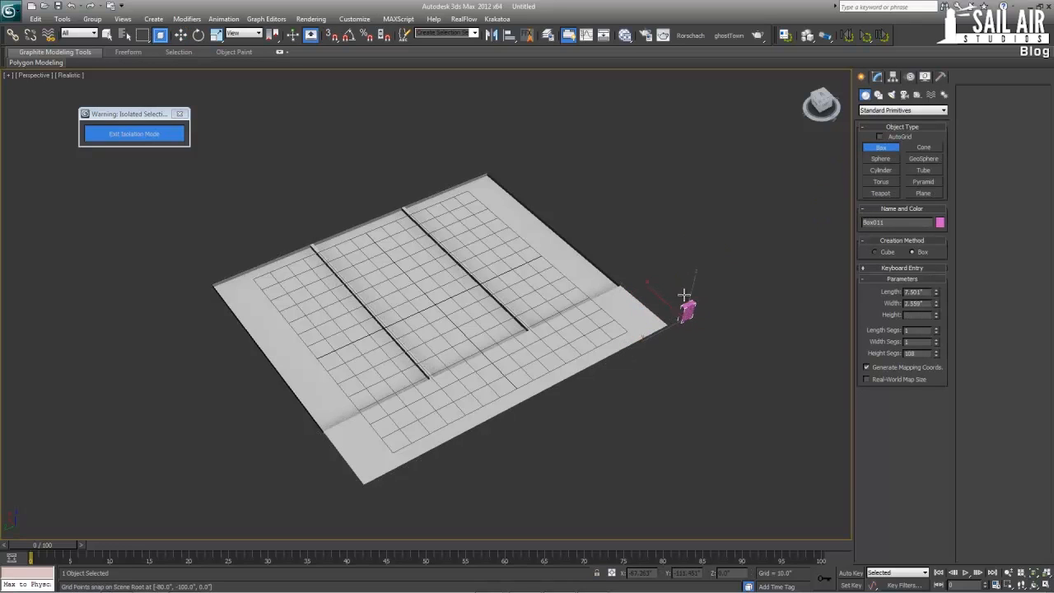
click(698, 190)
key(w)
Set the new box's length and width to 4 inches and its height to 156 inches
click(877, 76)
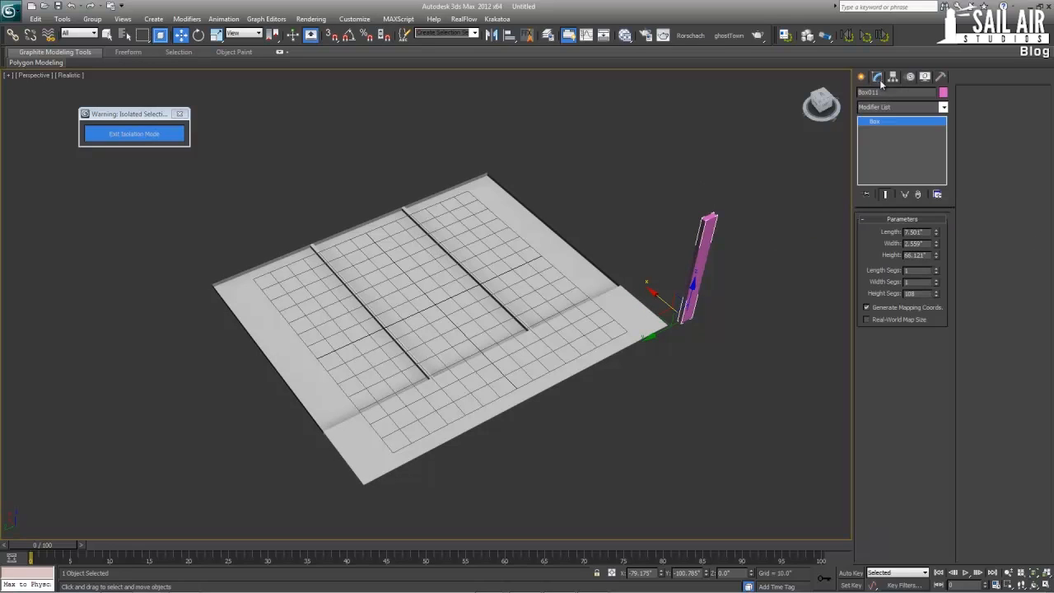
text(4)
key(Tab)
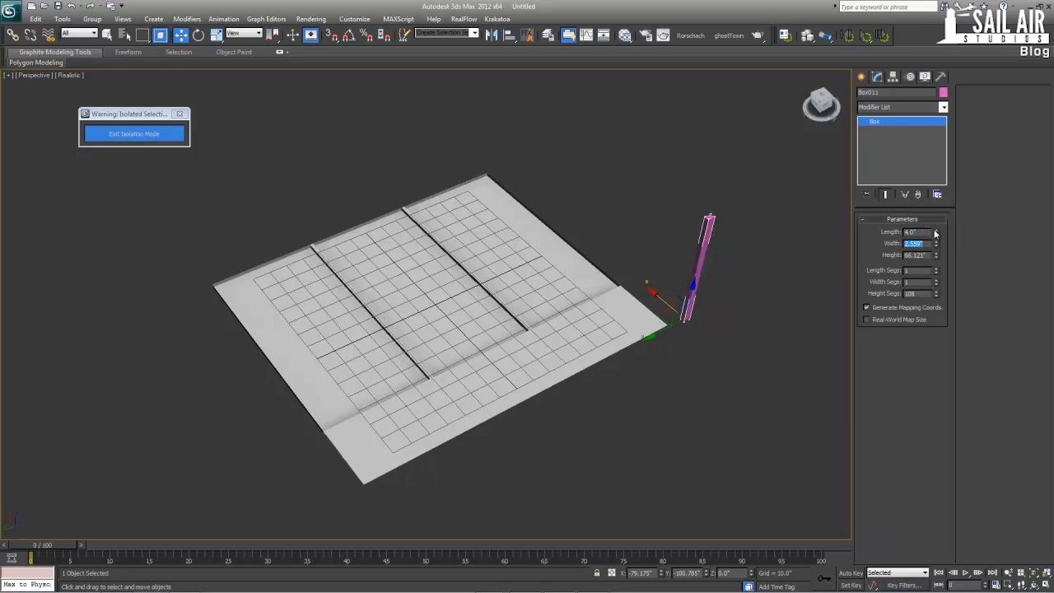
text(4)
key(Tab)
text(156)
key(Return)
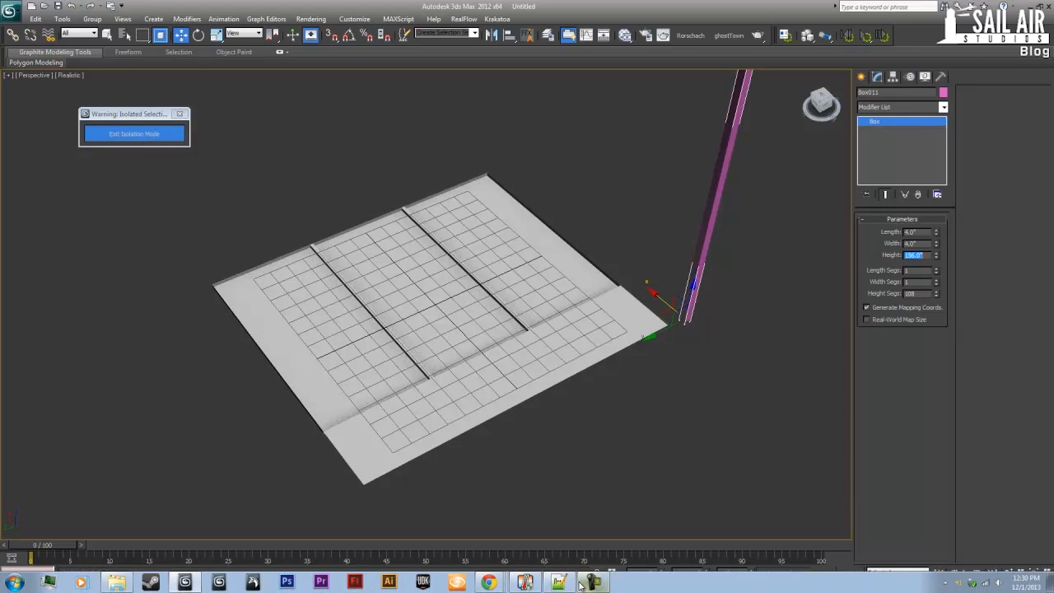
Switch to the browser to examine the vertical mullions in the Willis Tower night photo, and return to 3ds Max
mouse_move(487, 577)
click(482, 558)
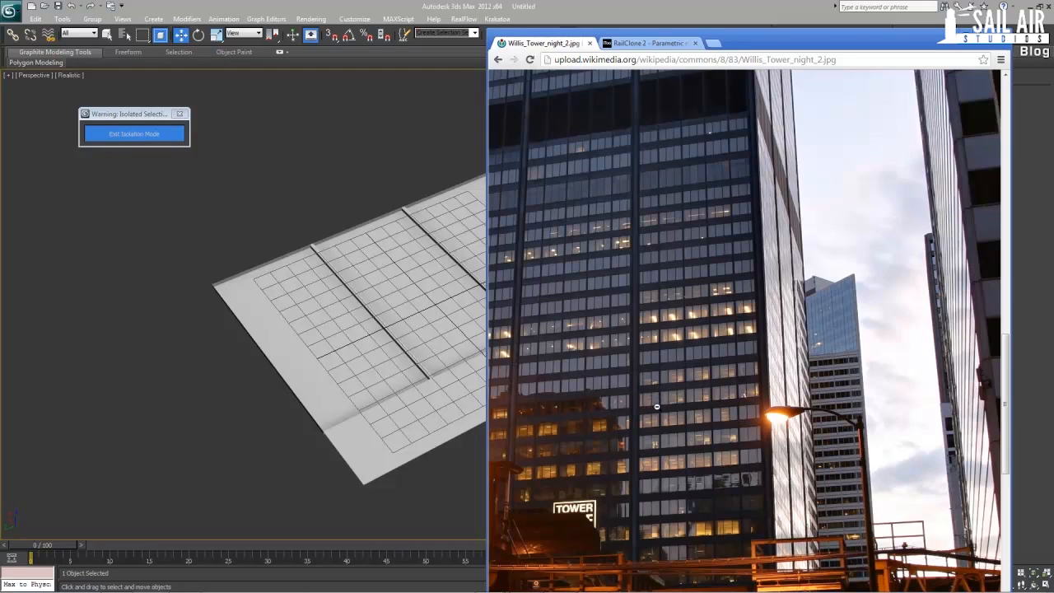
click(959, 34)
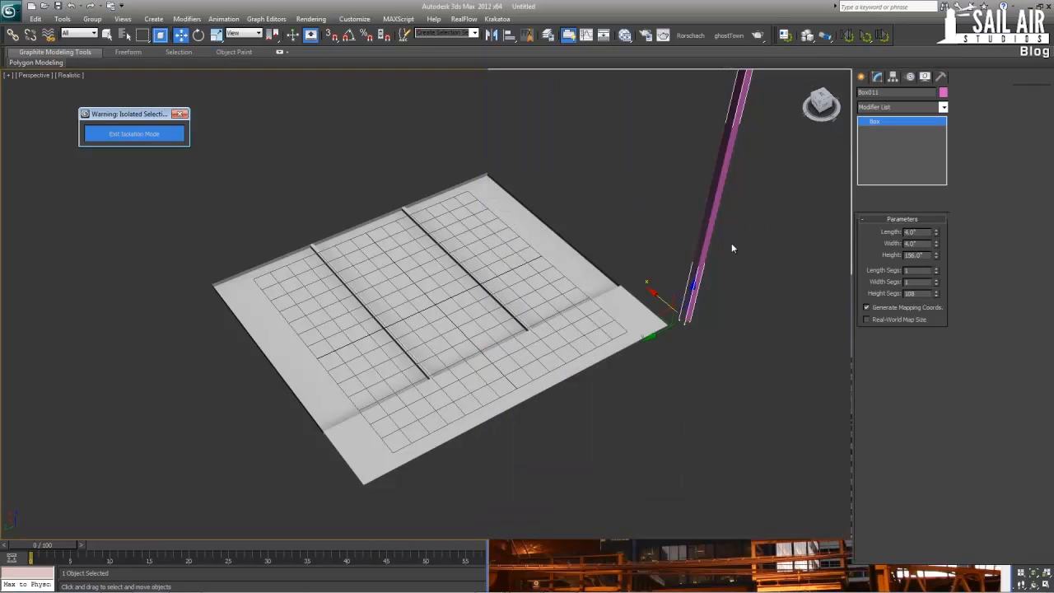
Rotate the box 90 degrees about Y with angle snap on so that it lies flat alongside the panel
key(e)
drag(709, 309, 688, 276)
key(w)
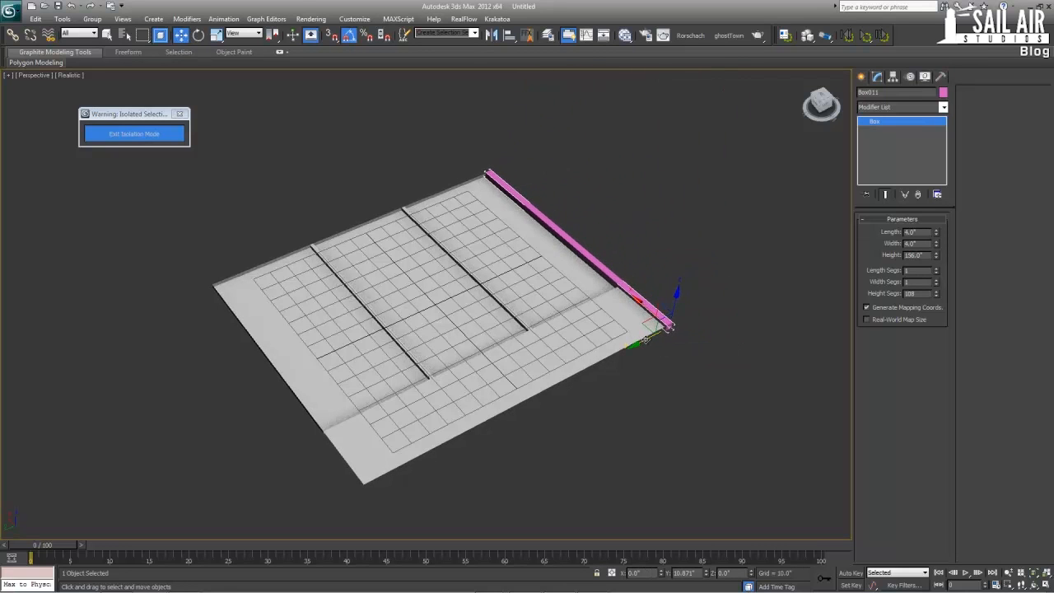
alt+middle_drag(652, 336, 615, 364)
drag(615, 364, 633, 363)
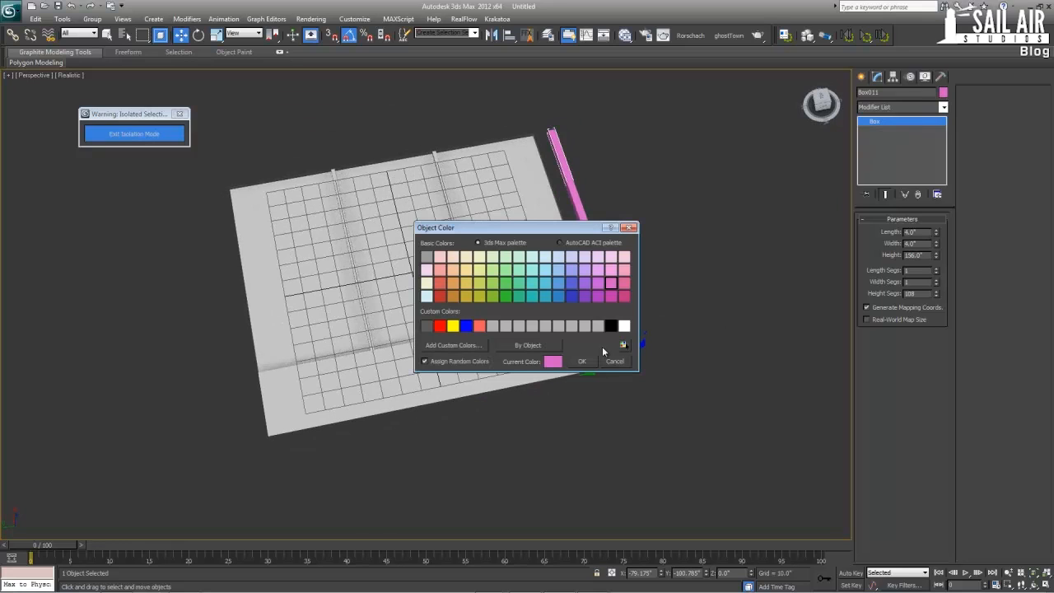
Set the box's object colour to black and assign it Material #25 from the Slate Material Editor
click(610, 326)
click(581, 360)
key(m)
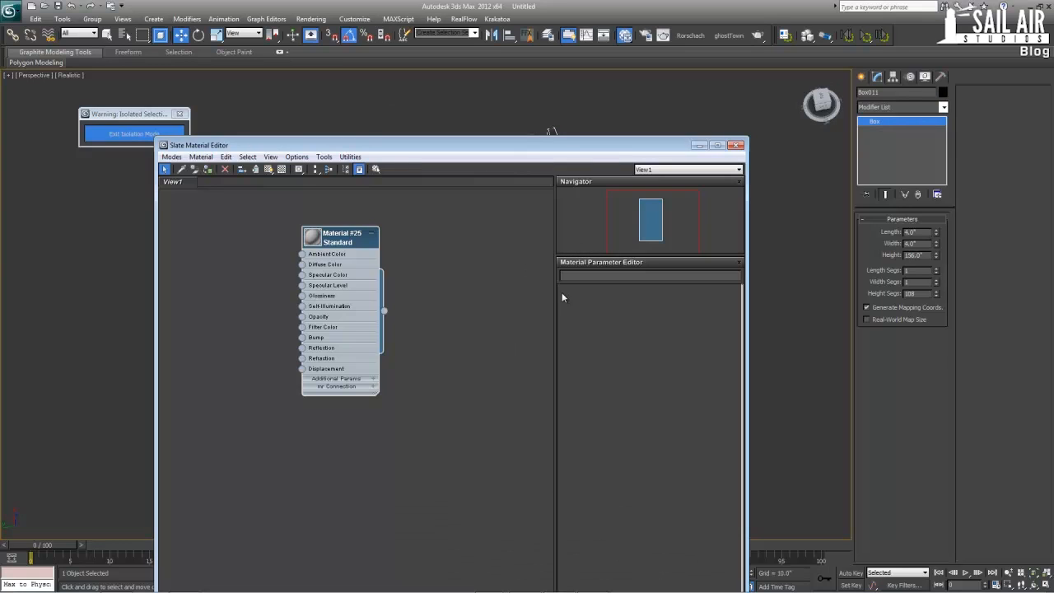
click(736, 144)
Select all polygons of the FloorMainDefault panel and set their material ID to 1
click(635, 215)
click(502, 236)
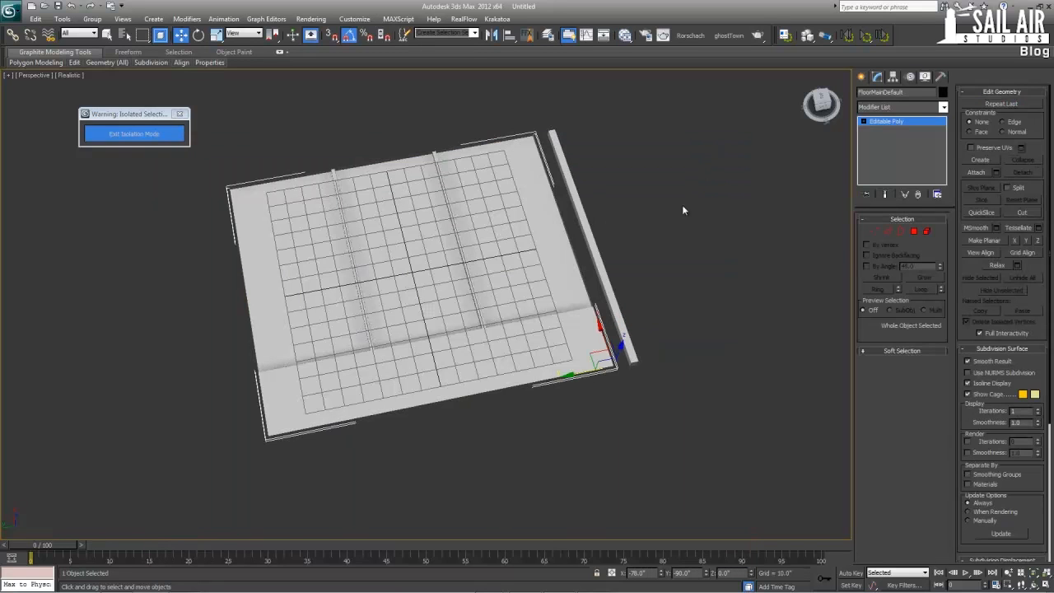
click(926, 232)
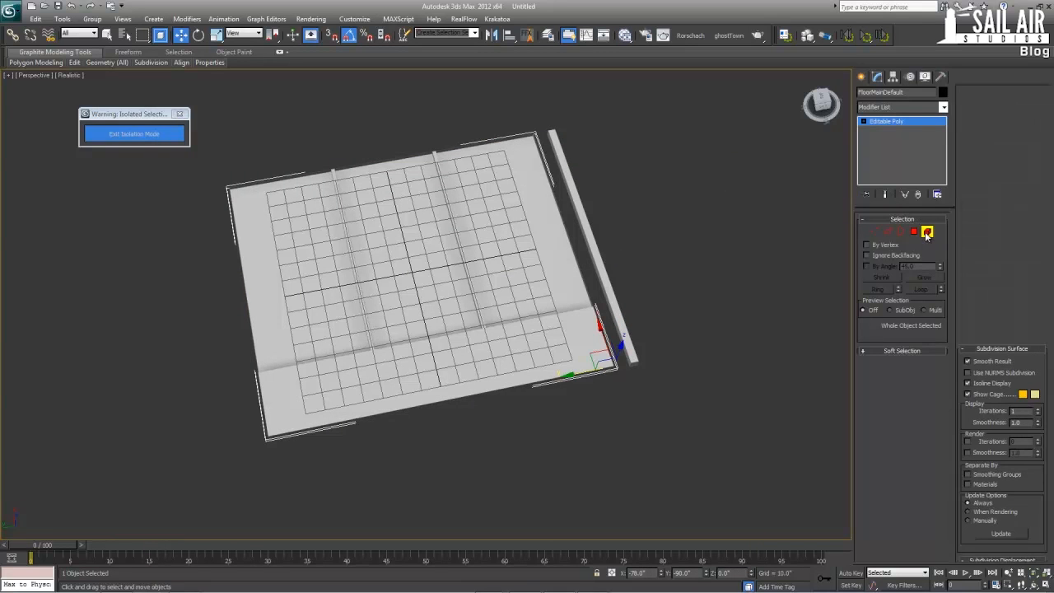
click(537, 289)
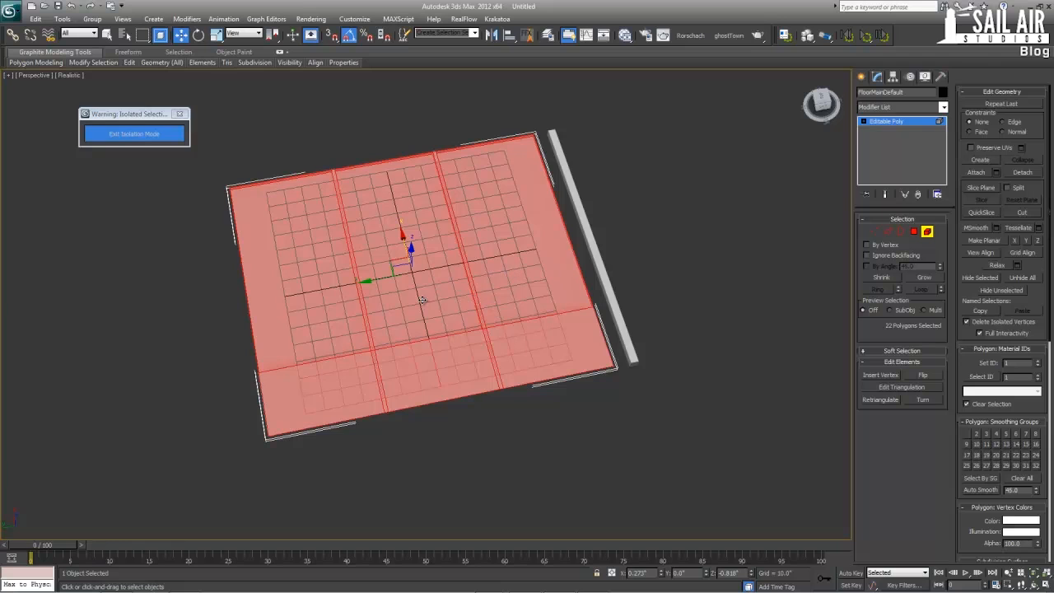
click(913, 231)
click(548, 264)
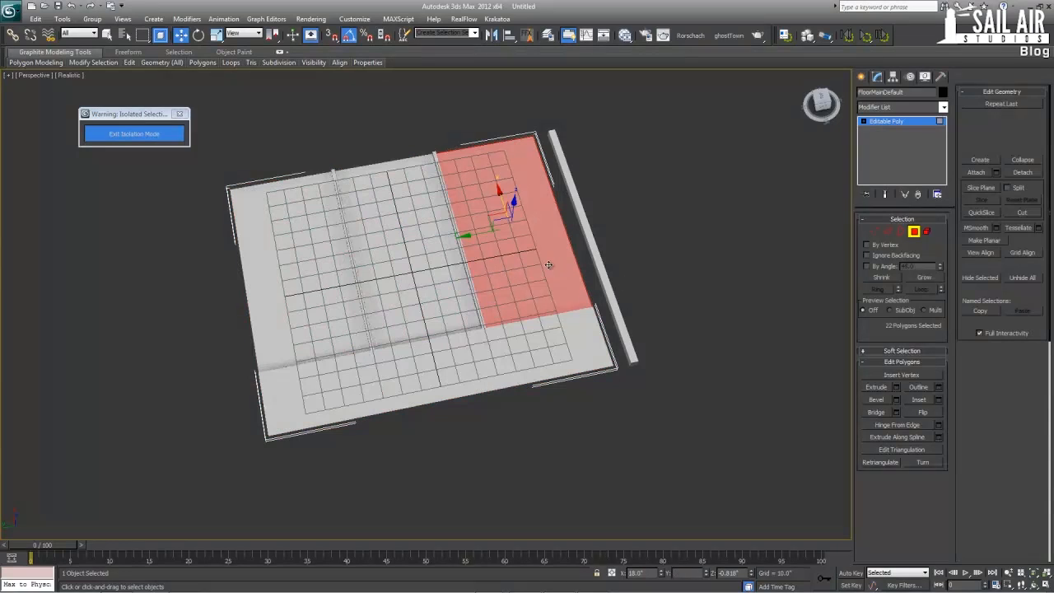
ctrl+click(417, 293)
ctrl+click(331, 303)
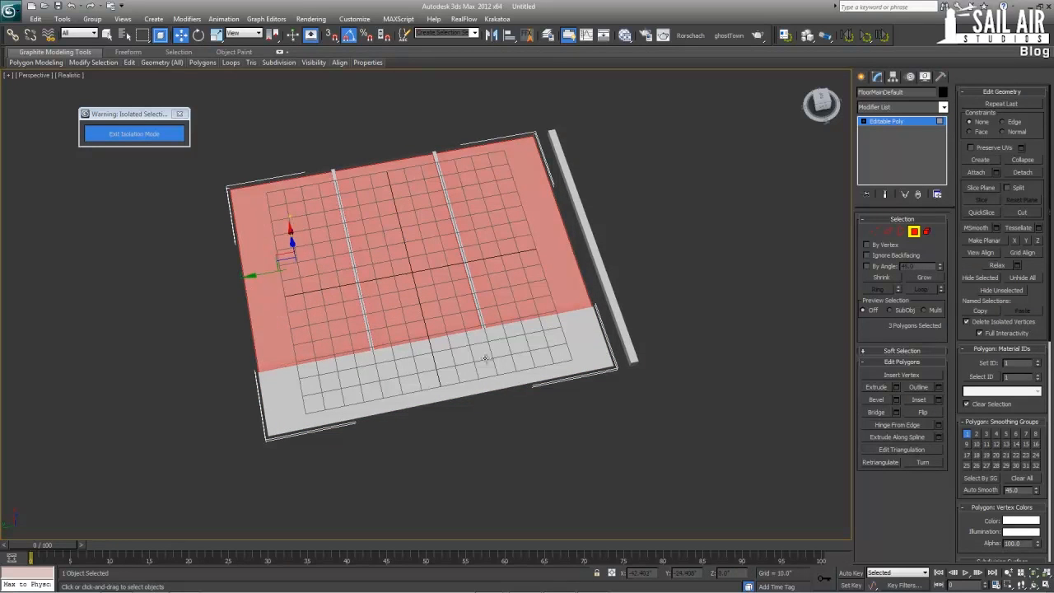
drag(693, 496, 93, 88)
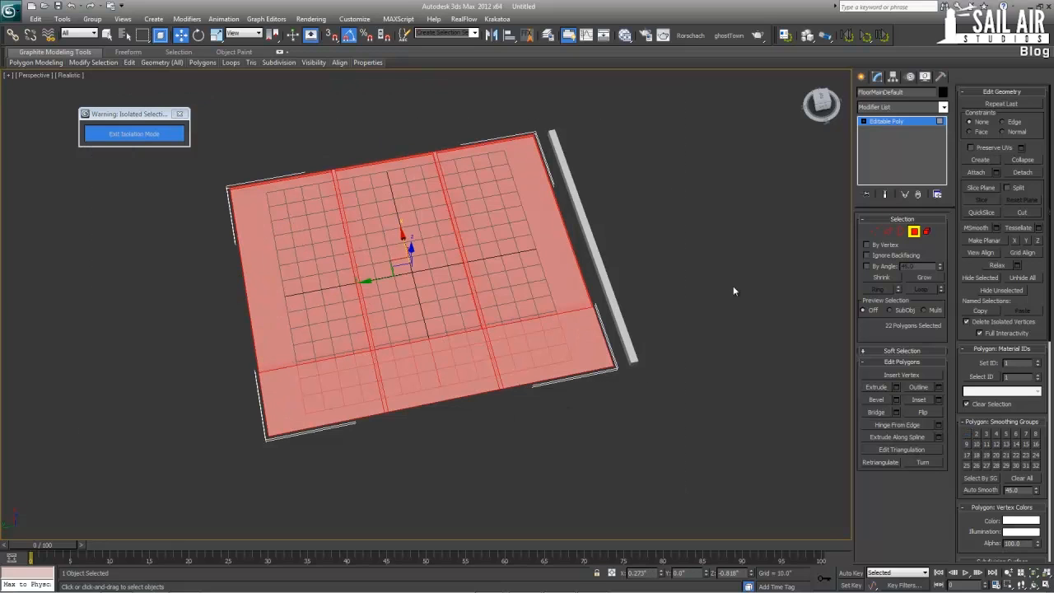
click(1038, 361)
Select only the panel's three large window polygons, give them material ID 2, and leave polygon editing
click(319, 271)
ctrl+click(436, 270)
ctrl+click(521, 253)
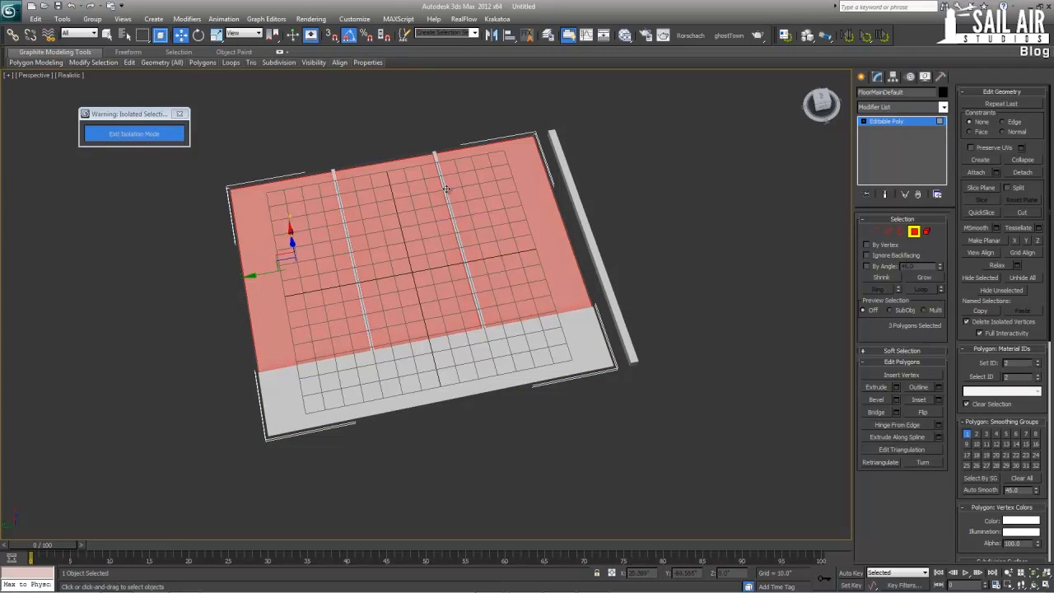
click(902, 123)
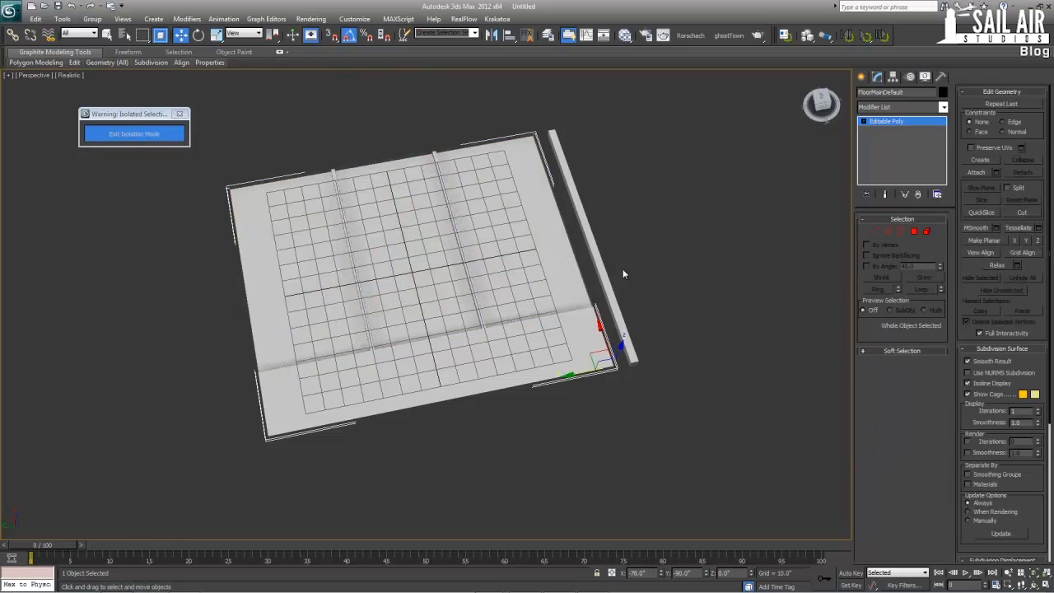
Reduce the box's height segments to 1 and convert it to an editable poly
click(608, 270)
right_click(604, 272)
mouse_move(674, 373)
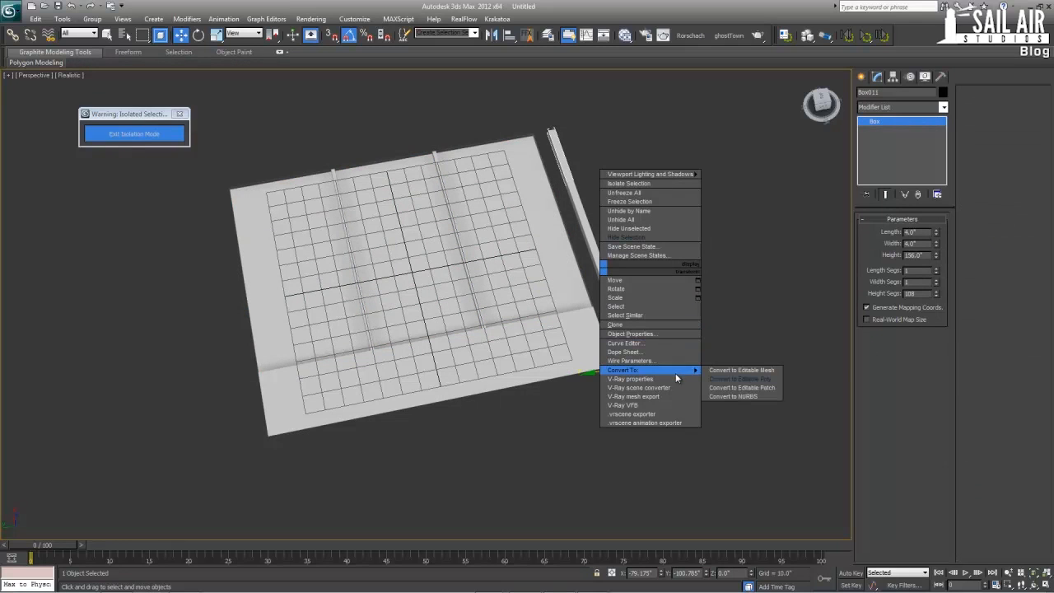
right_click(936, 297)
right_click(936, 297)
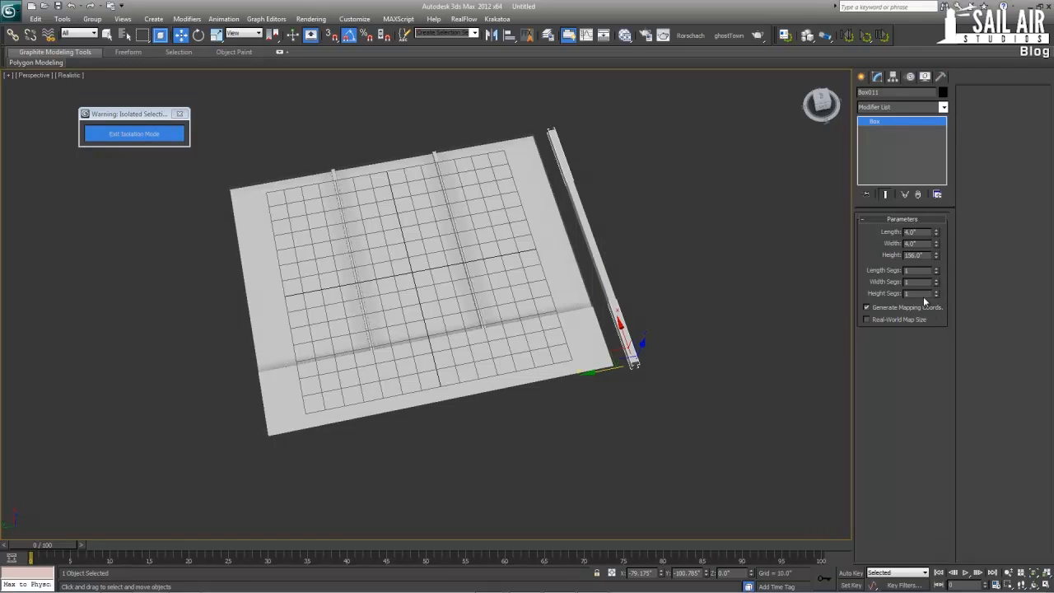
right_click(626, 325)
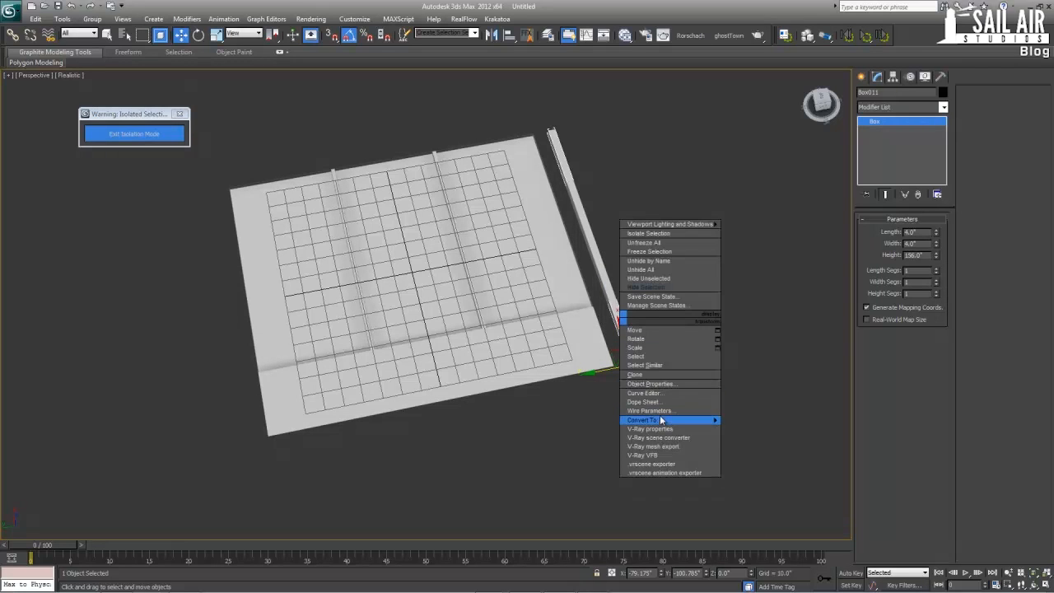
mouse_move(684, 423)
click(761, 428)
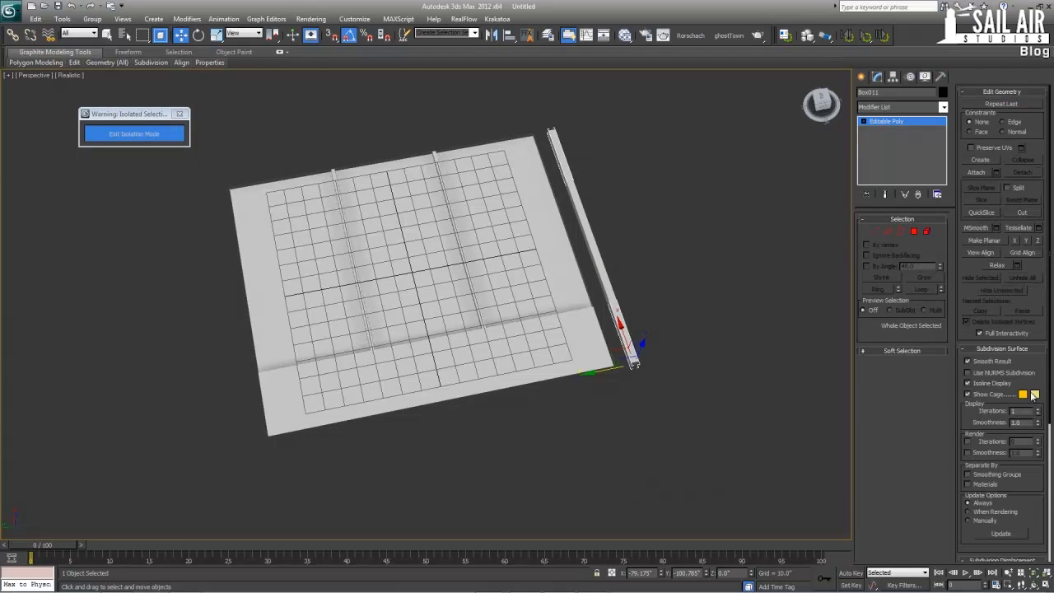
Select all polygons of the box, set their material ID to 1, and leave polygon editing
click(914, 231)
drag(764, 442, 463, 89)
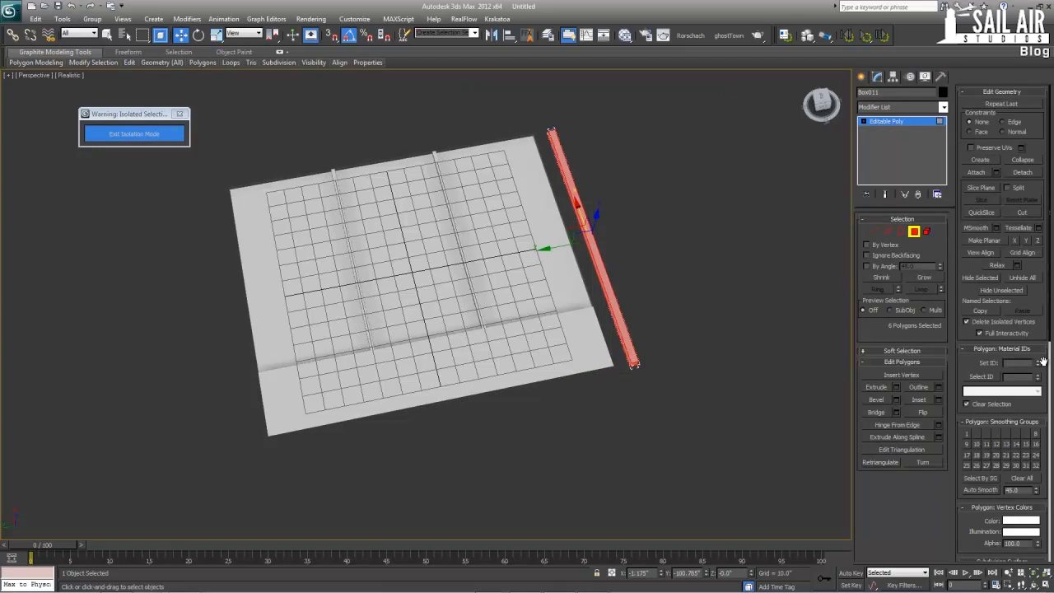
click(884, 123)
Check the material ID of a spandrel polygon below the windows on the FloorMainDefault panel
click(491, 292)
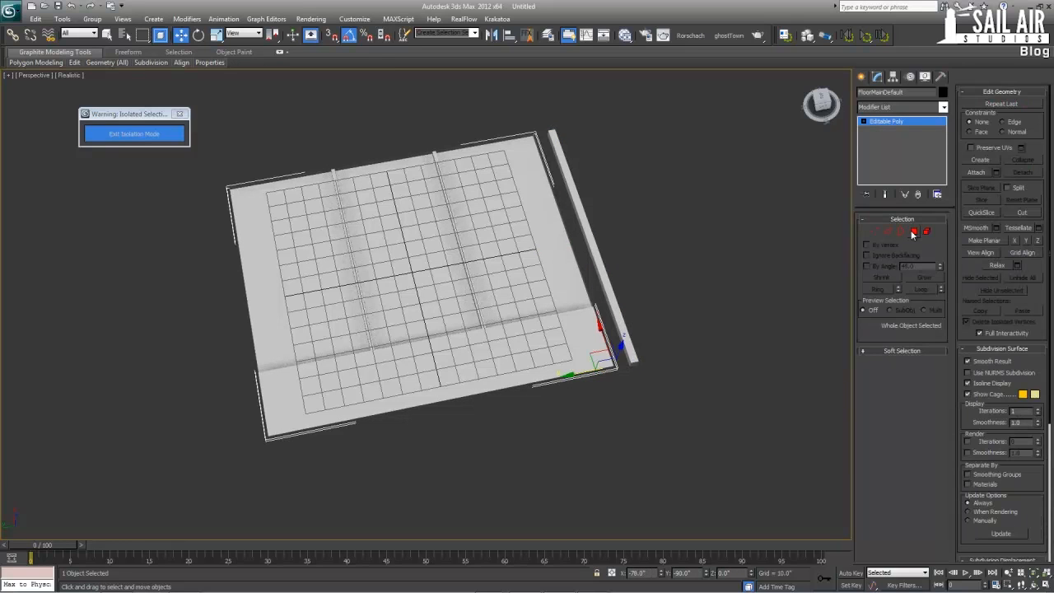
click(913, 232)
click(515, 370)
click(516, 371)
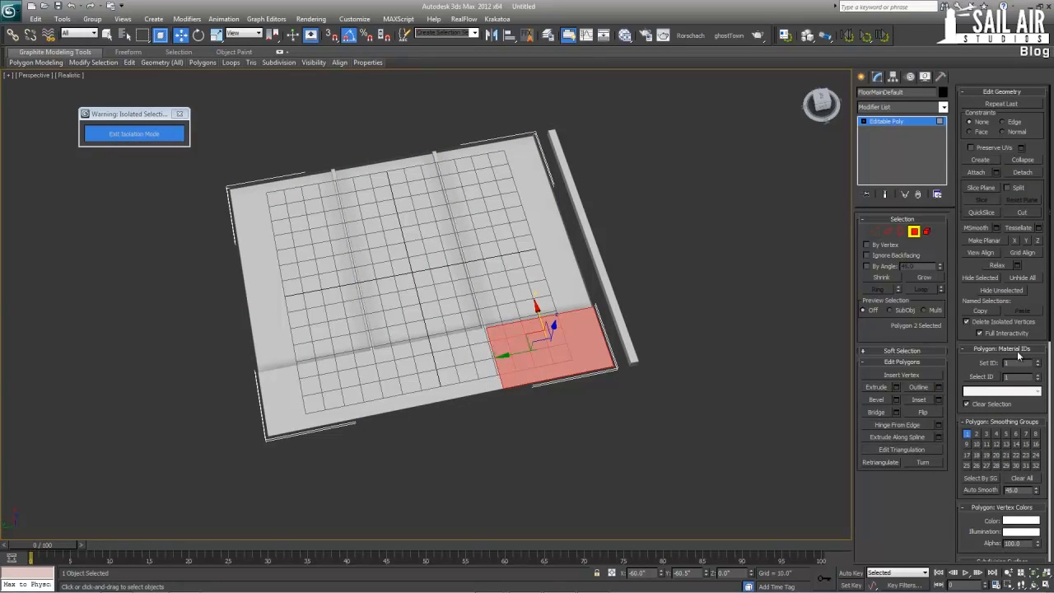
click(892, 123)
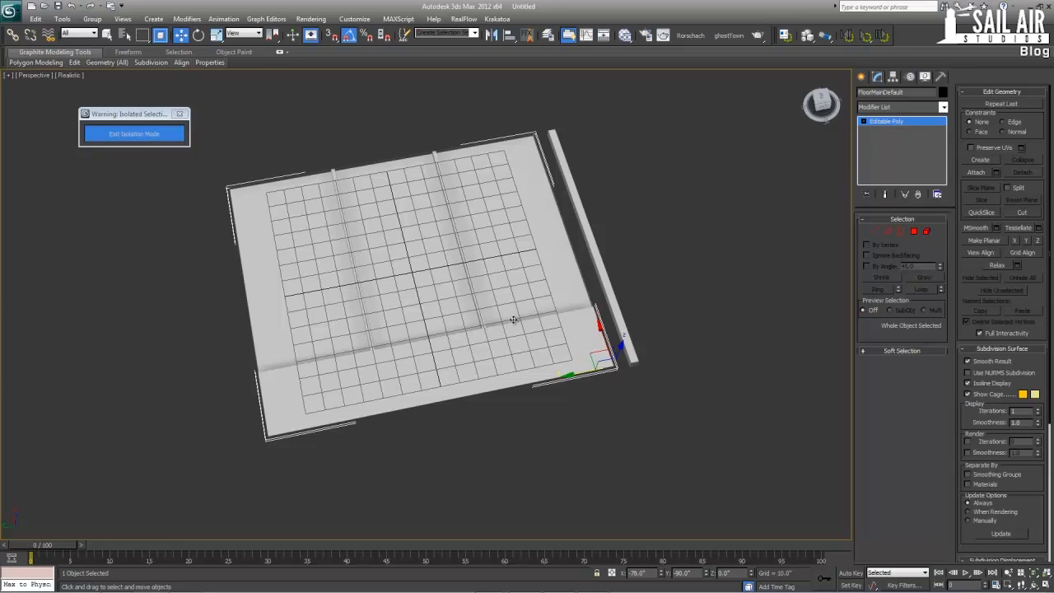
Stand the box upright by rotating it -90 degrees about Y
click(607, 298)
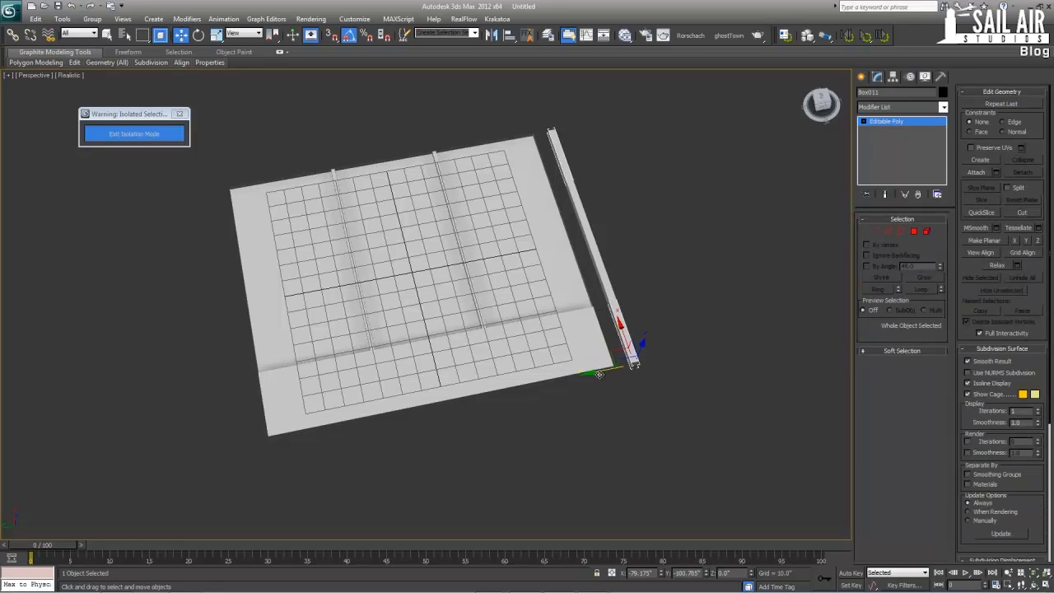
middle_drag(588, 365, 595, 358)
key(e)
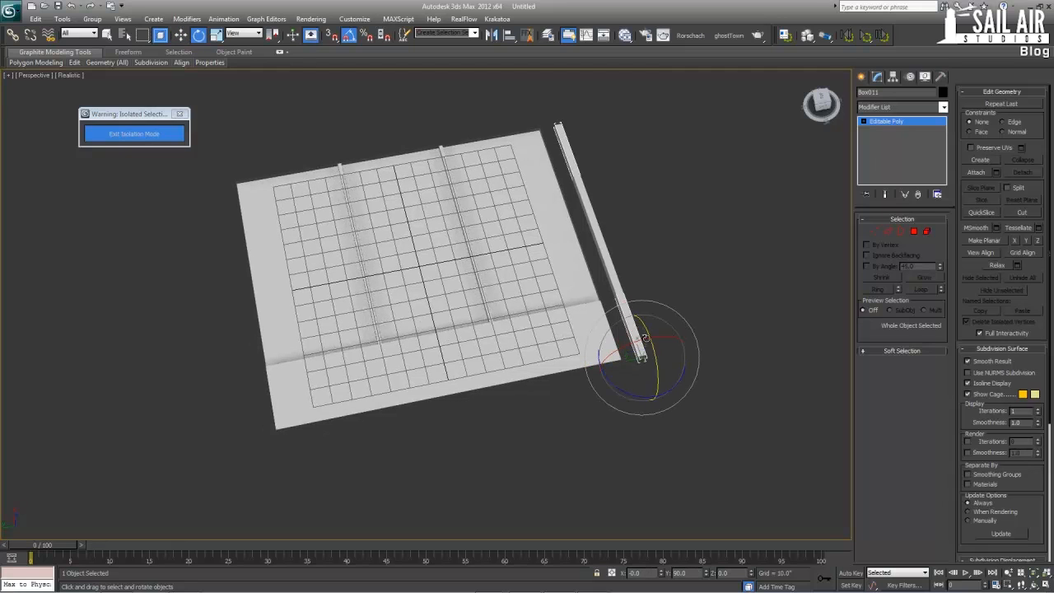
drag(655, 350, 660, 405)
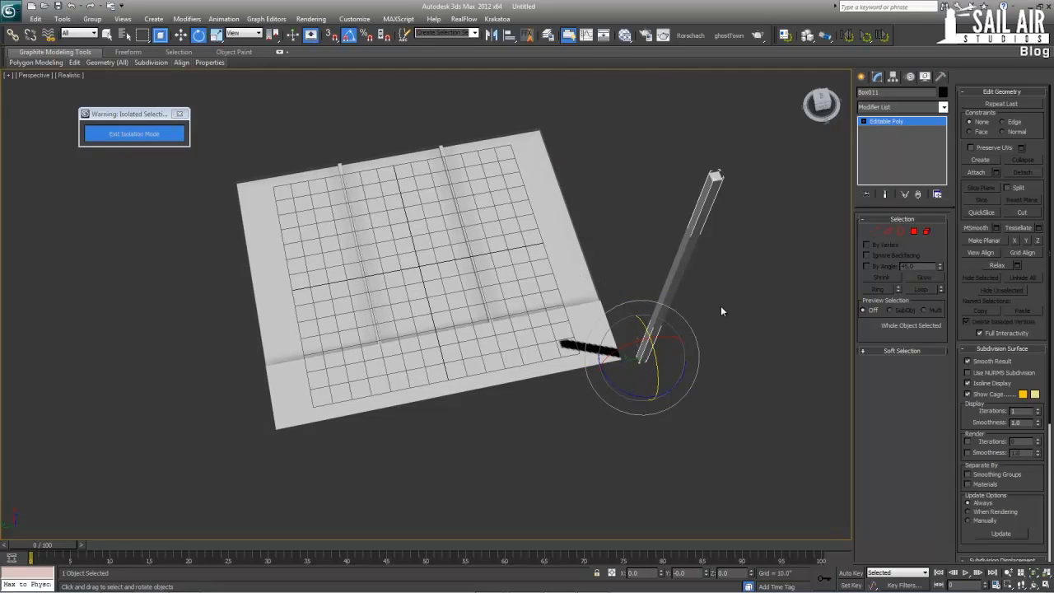
Rotate the FloorMainDefault panel -90 degrees about Y so that it stands vertically beside the box
click(530, 348)
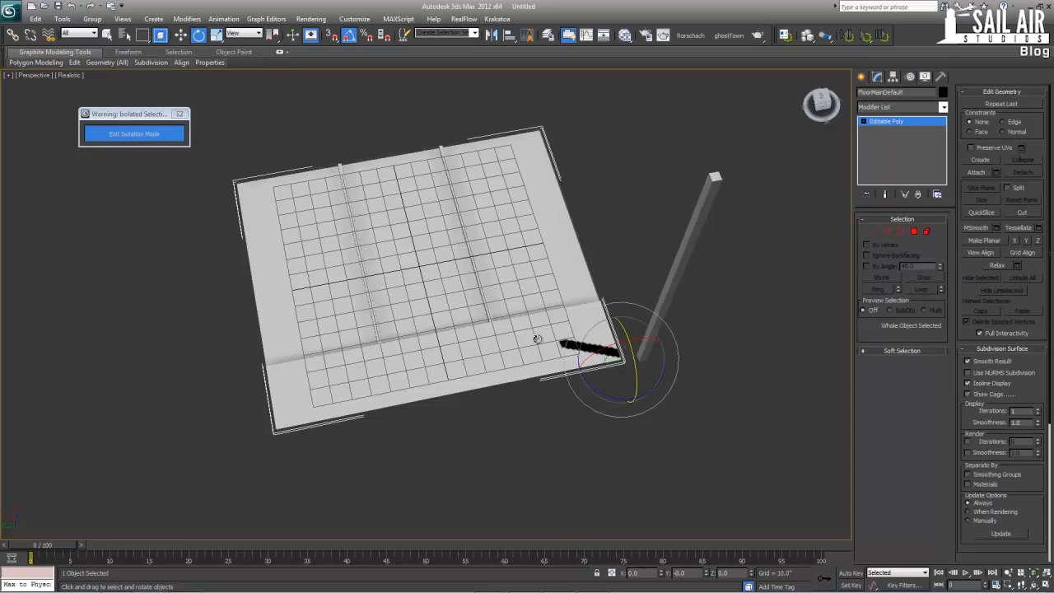
drag(637, 364, 651, 412)
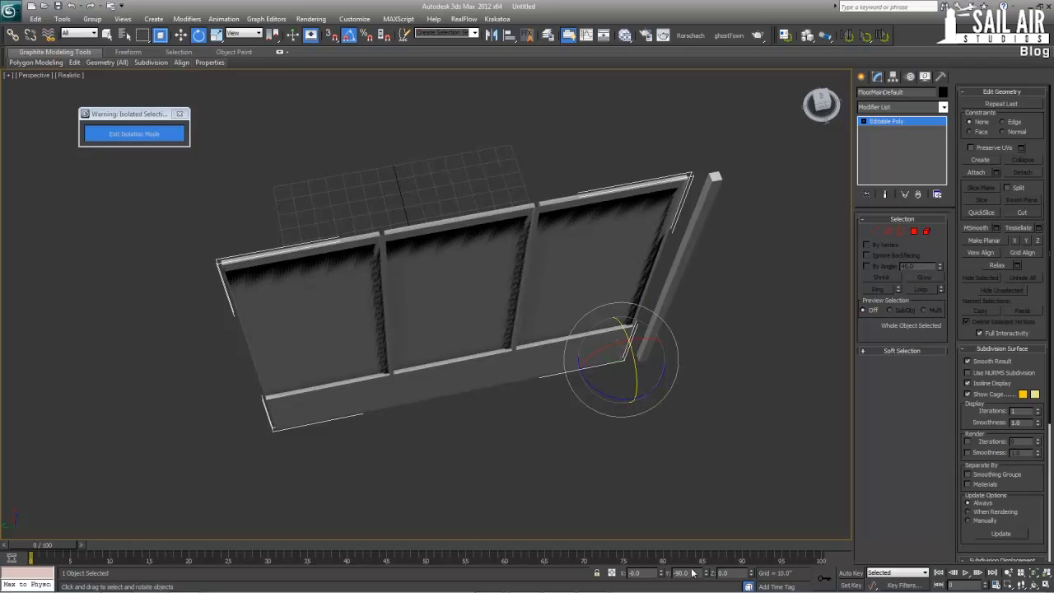
key(w)
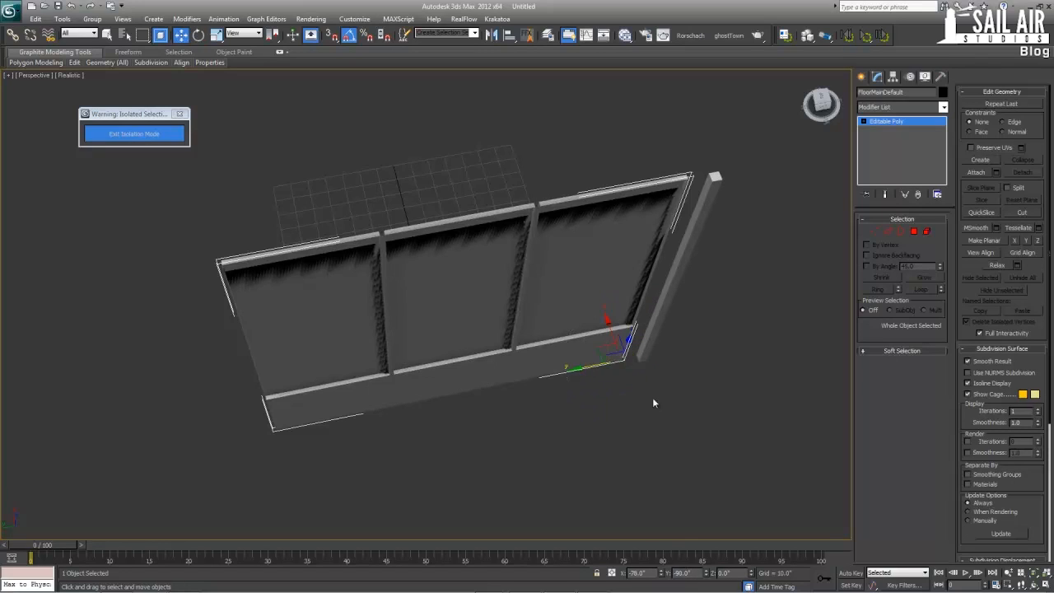
key(e)
Apply Reset XForm to the FloorMainDefault panel and to the upright box
click(942, 77)
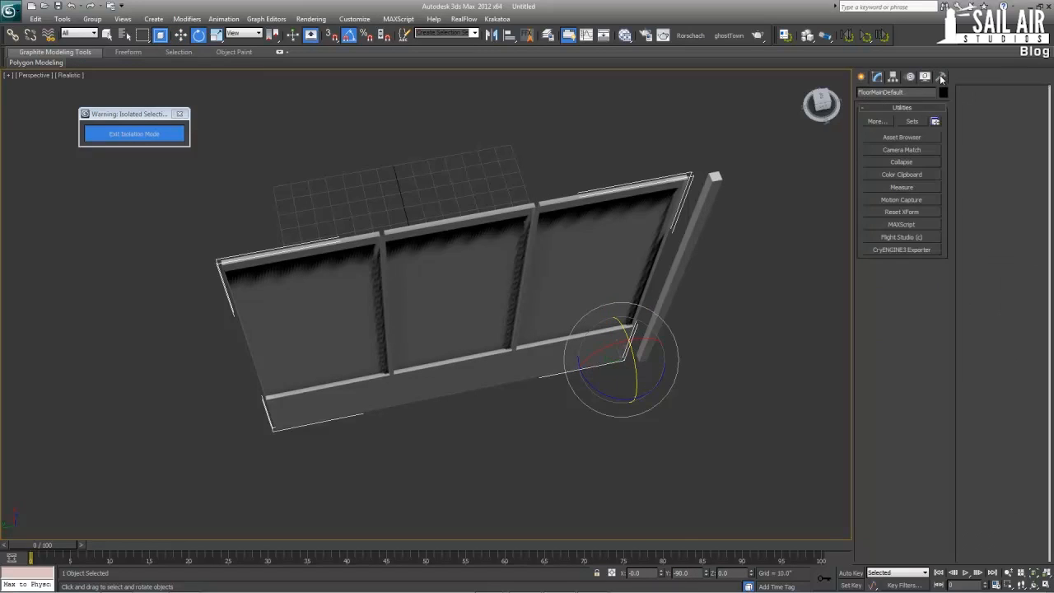
click(903, 213)
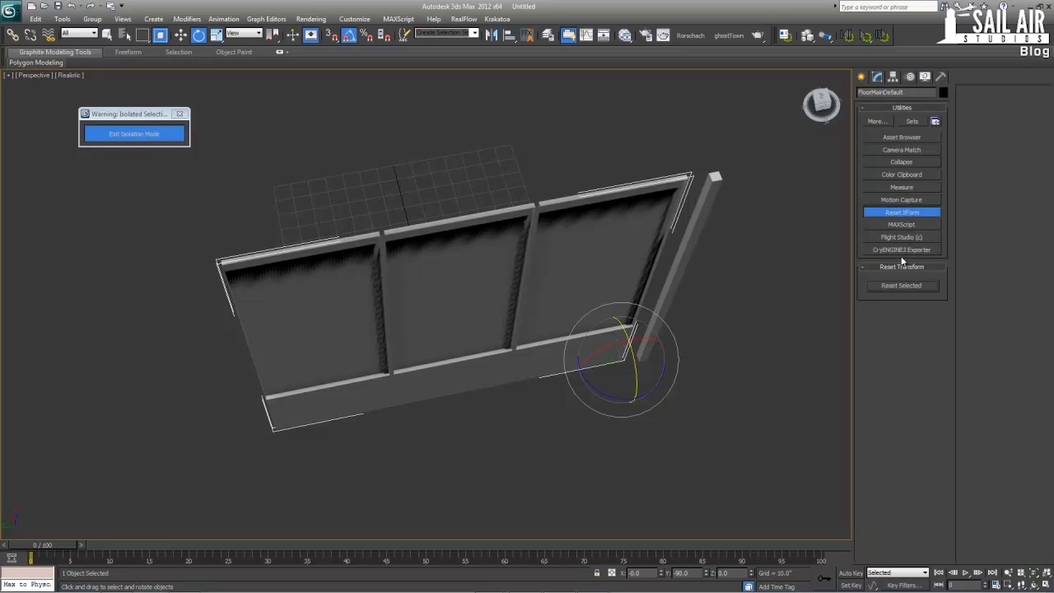
click(895, 286)
click(684, 257)
click(905, 286)
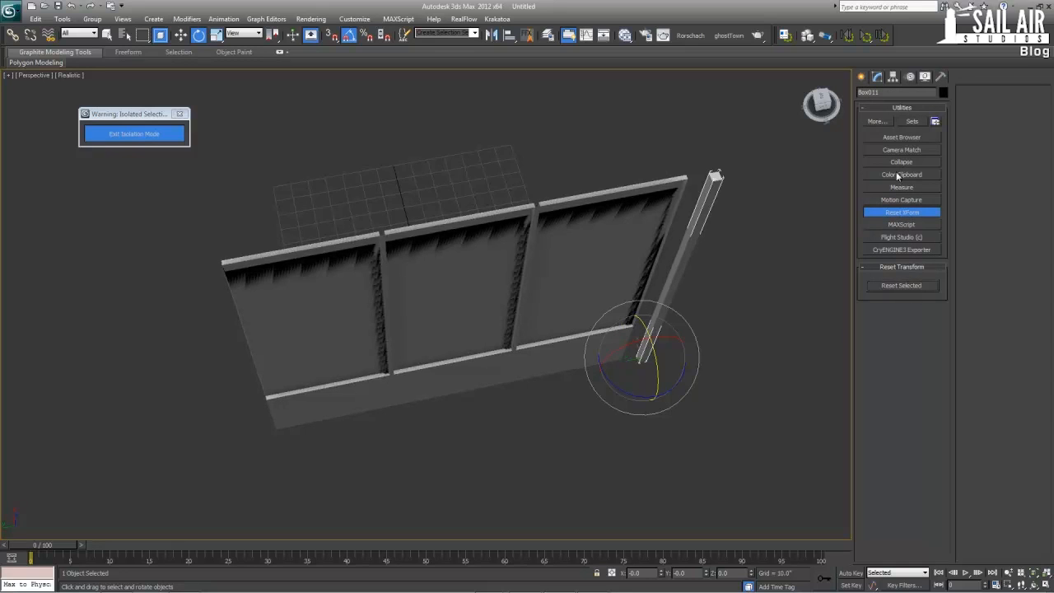
Convert the upright box and the FloorMainDefault panel to Editable Poly, collapsing their XForm modifiers
click(876, 77)
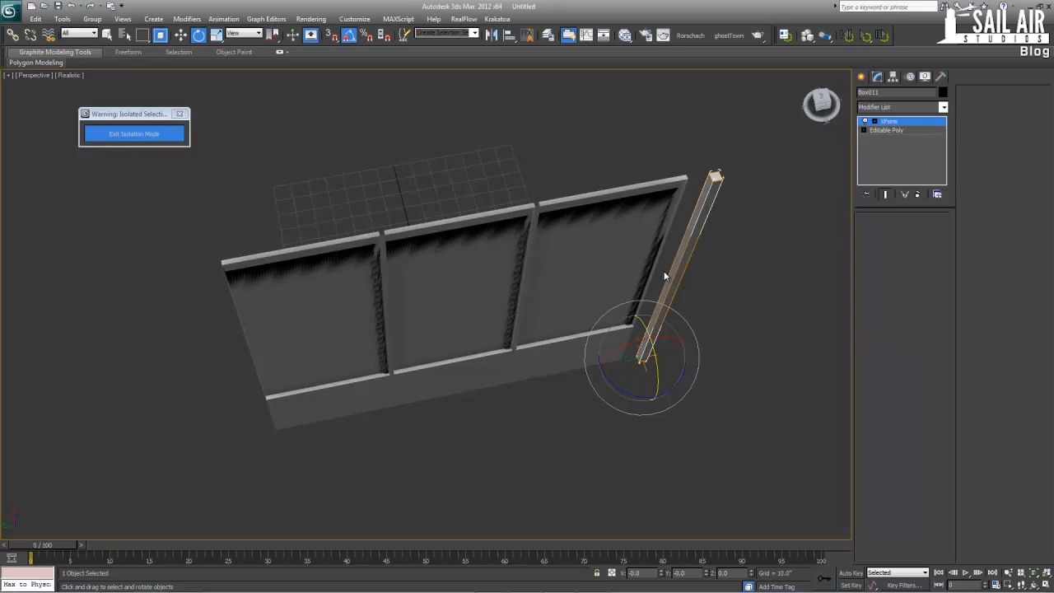
right_click(692, 247)
mouse_move(766, 346)
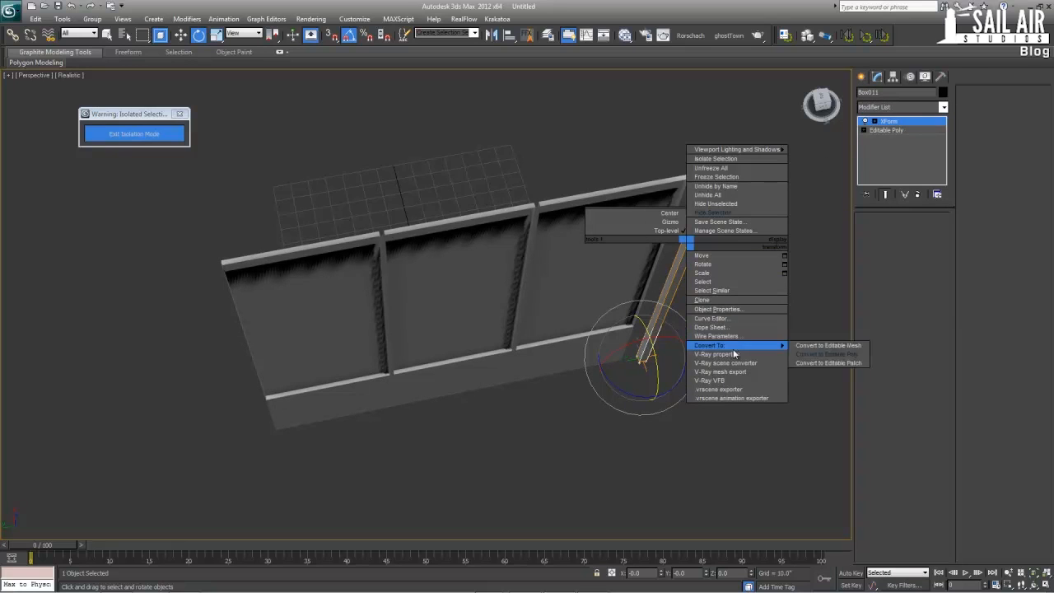
click(819, 350)
click(517, 309)
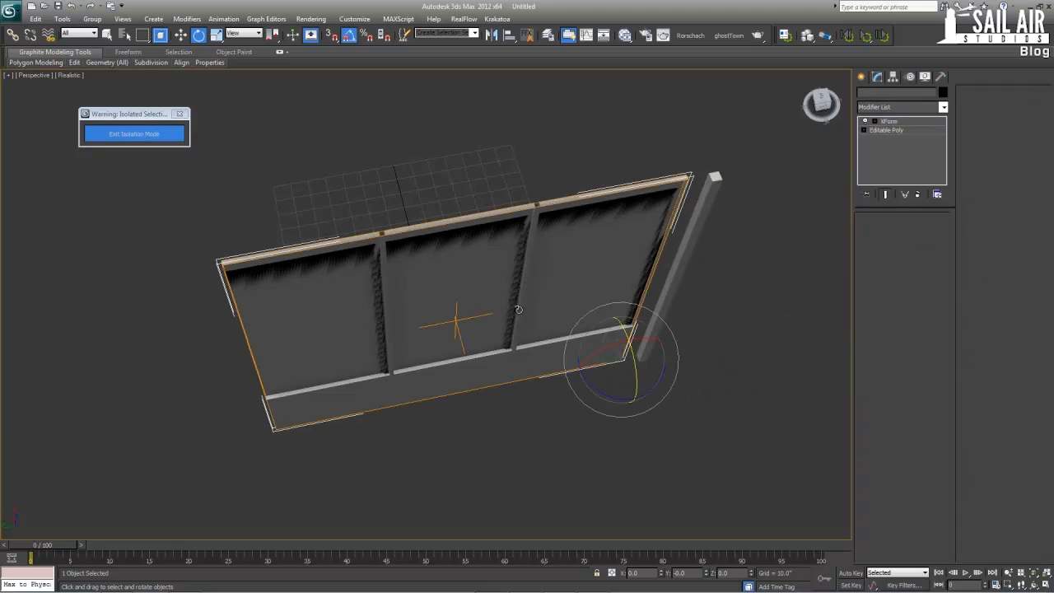
right_click(517, 306)
mouse_move(566, 409)
click(650, 419)
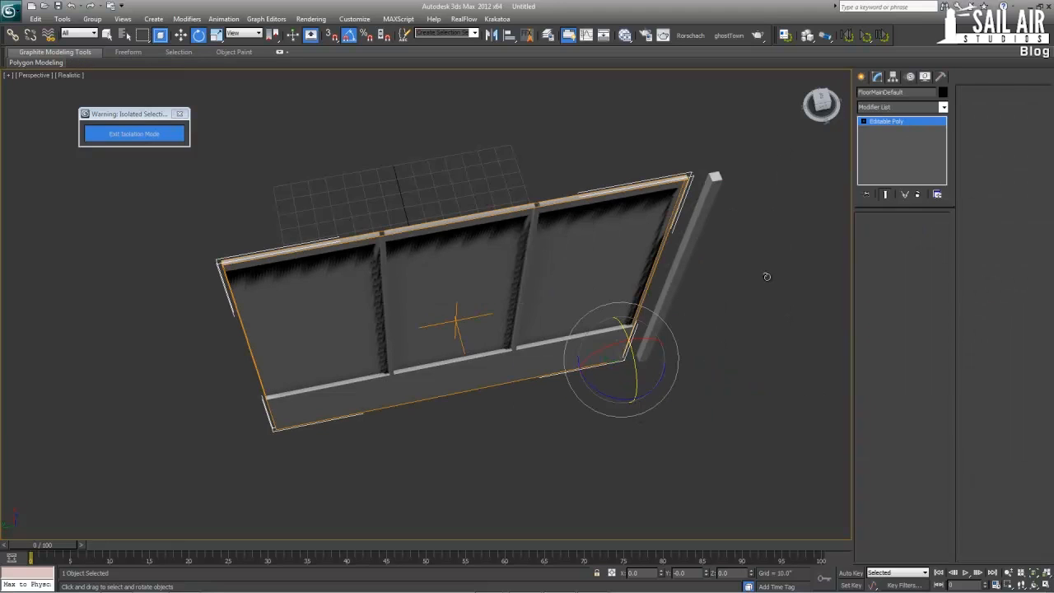
Rename the upright box beside the window panel as FloorMainEvenly, reusing the panel's name as the base
click(673, 333)
scroll(674, 330, down, 5)
drag(617, 421, 380, 244)
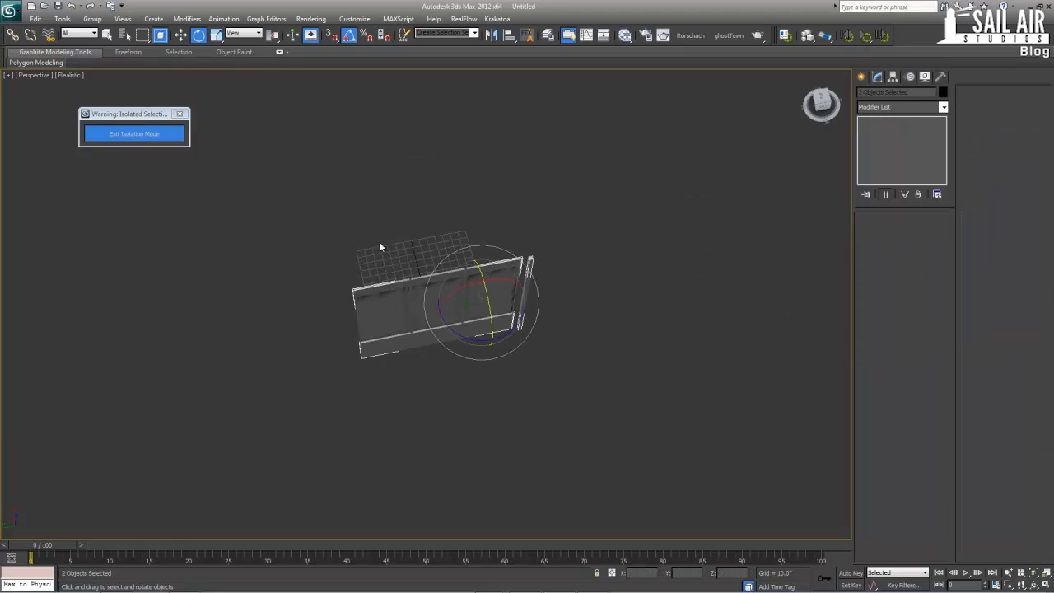
click(576, 258)
click(501, 270)
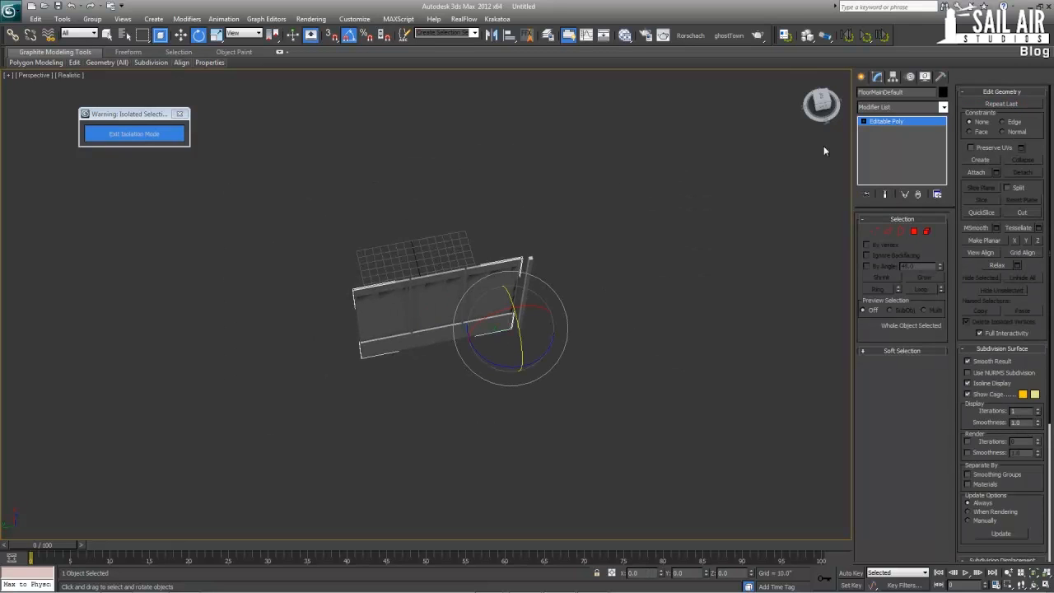
click(926, 92)
key(ctrl+c)
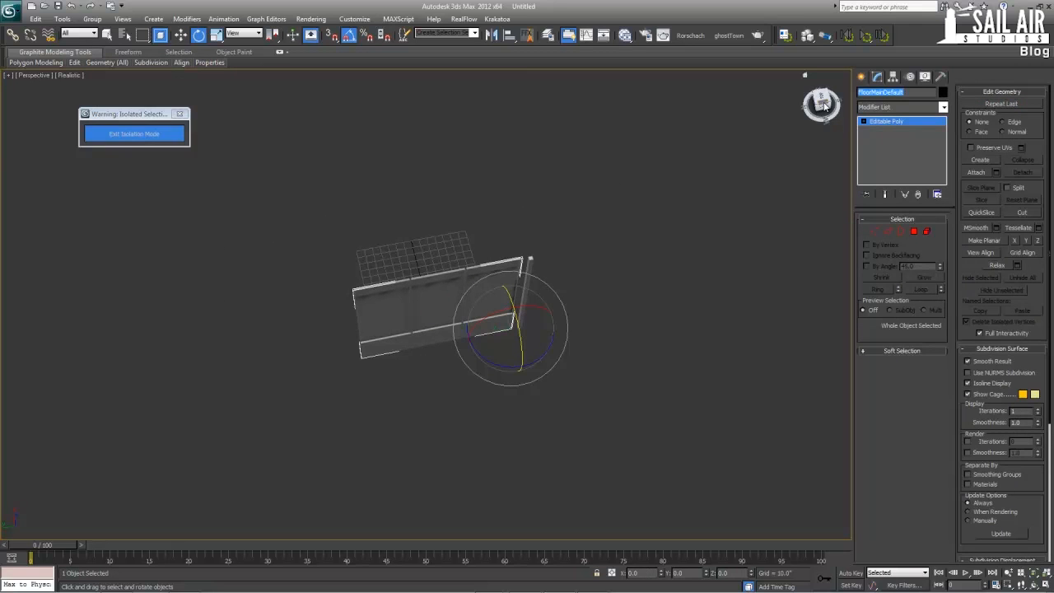
click(529, 264)
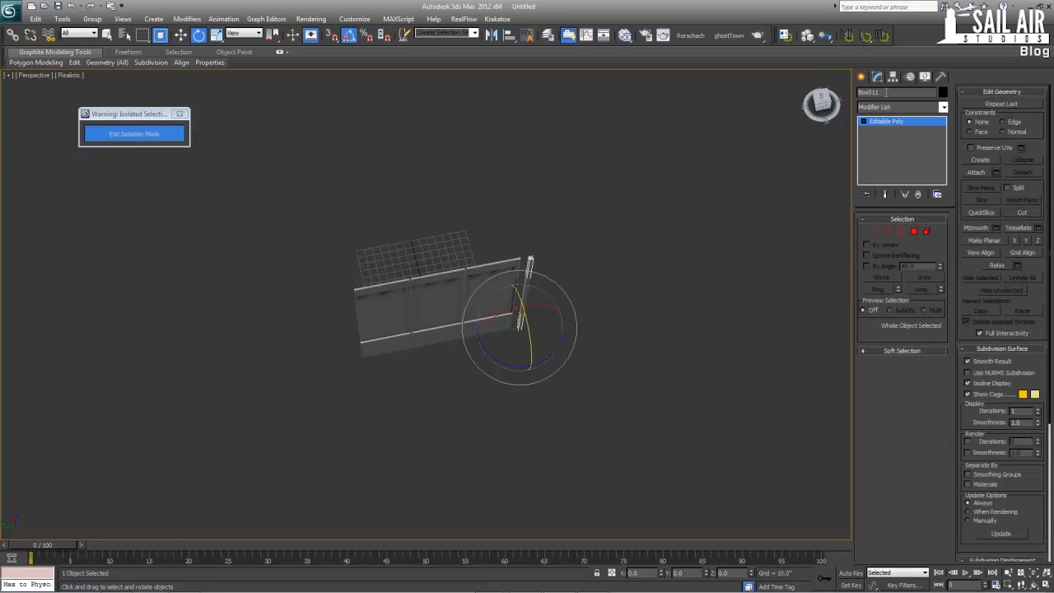
drag(886, 93, 813, 93)
key(ctrl+v)
drag(907, 93, 890, 94)
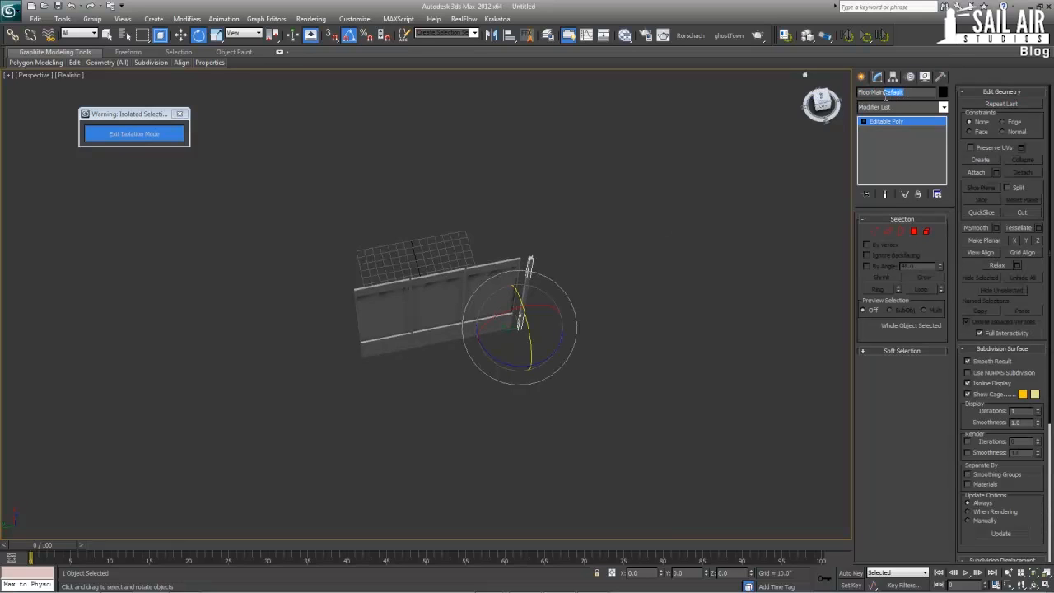
text(Level)
click(562, 285)
Add a mental ray Arch & Design material in the Slate Material Editor and place its node clear of the Standard material
alt+middle_drag(563, 287, 627, 284)
scroll(573, 275, up, 3)
scroll(615, 285, up, 3)
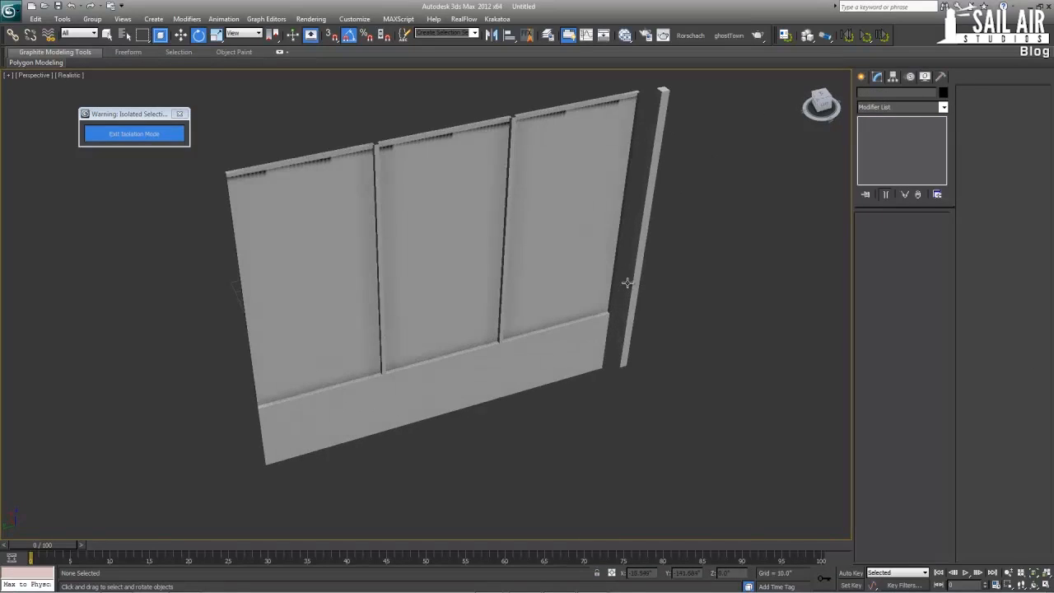
key(m)
drag(483, 147, 709, 76)
right_click(635, 211)
mouse_move(700, 213)
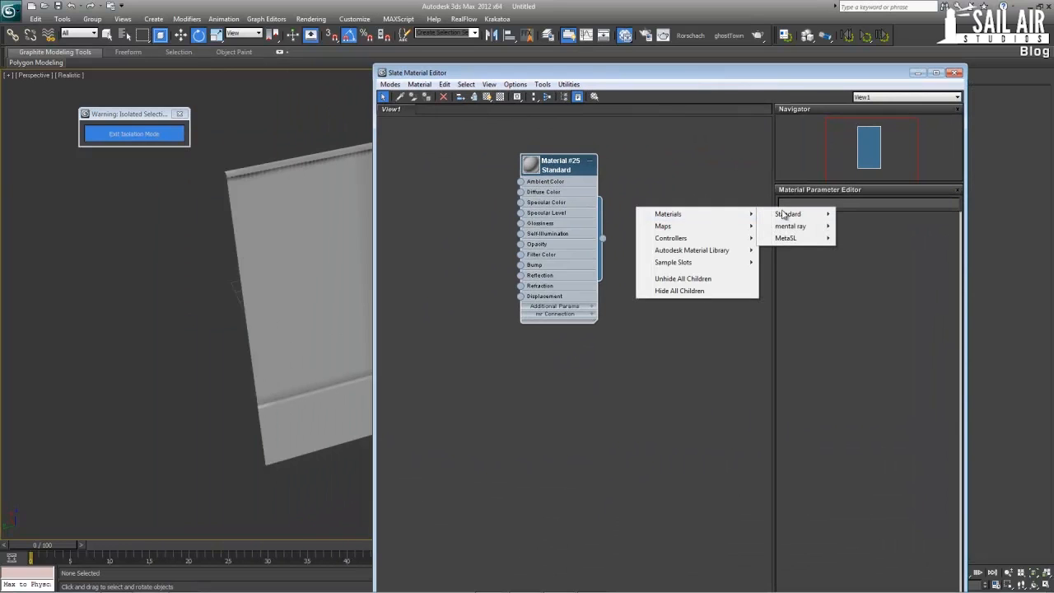
mouse_move(802, 225)
click(847, 225)
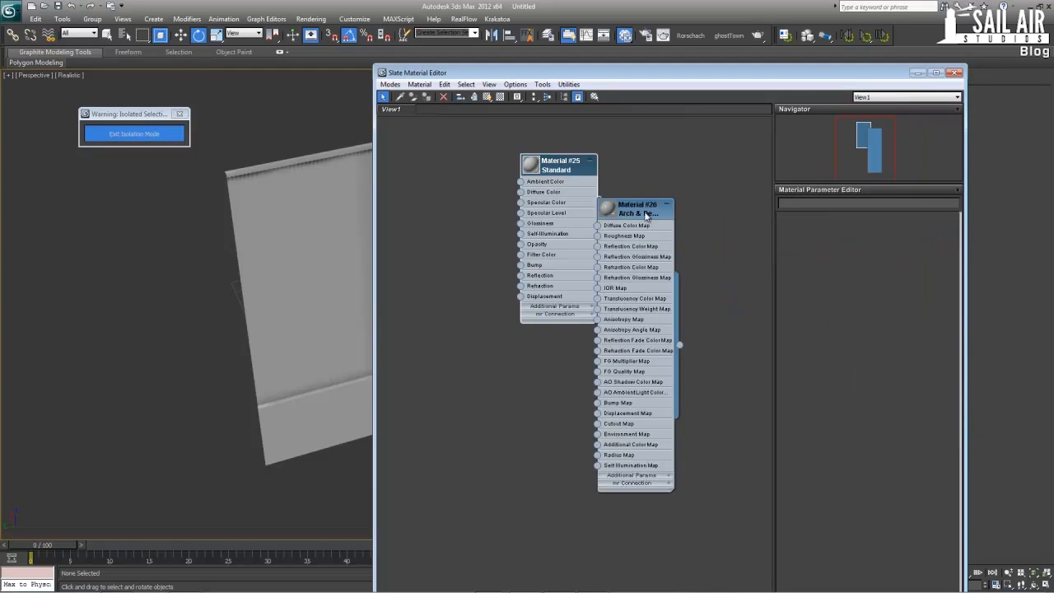
scroll(642, 190, down, 3)
drag(643, 191, 454, 340)
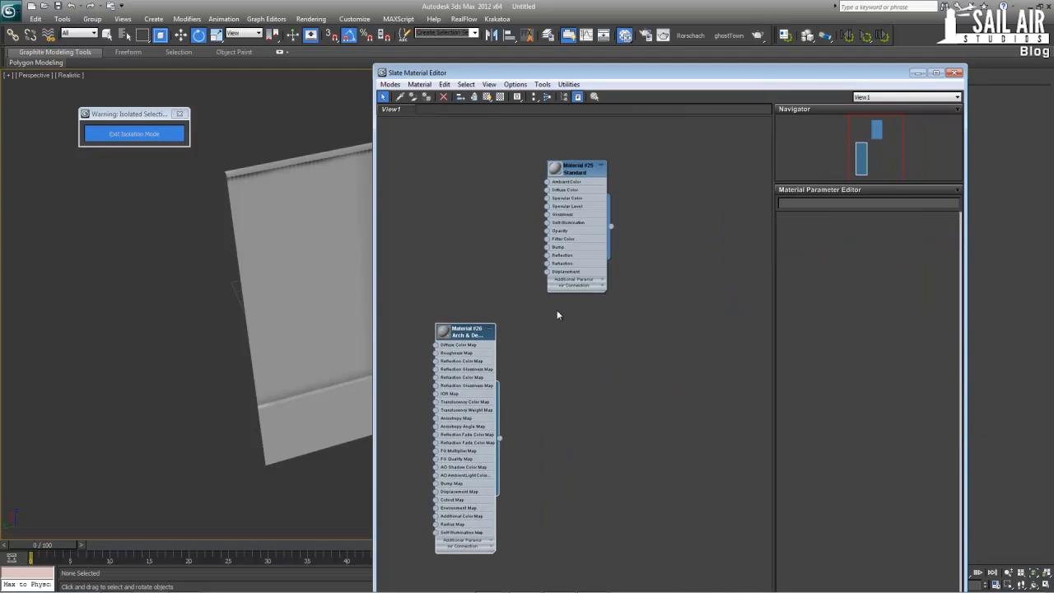
Apply the Satined Metal template to the new Arch & Design material and name it MetalMaterial
click(950, 228)
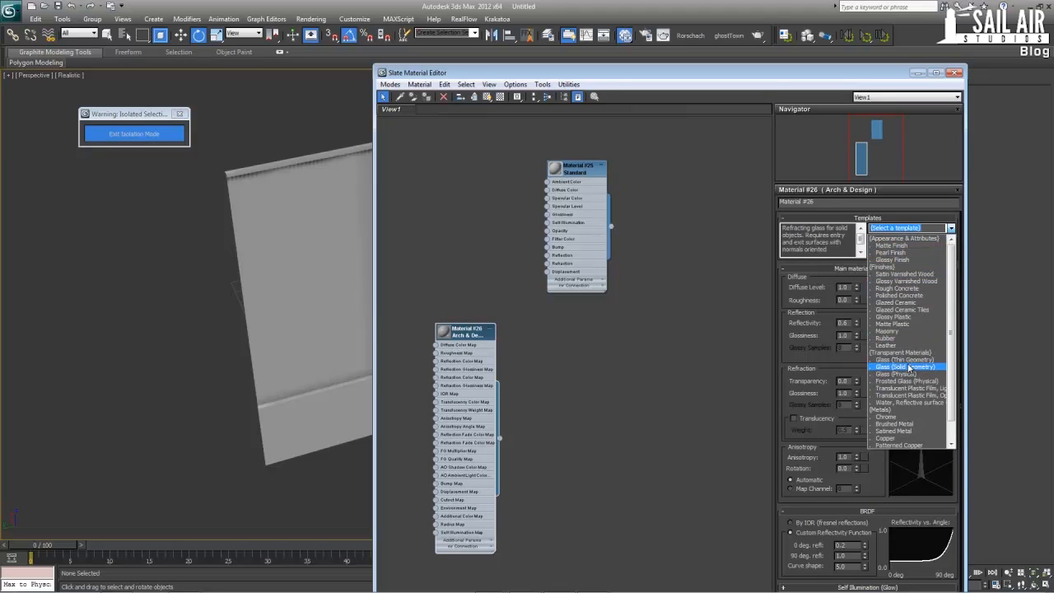
scroll(893, 414, down, 1)
click(893, 409)
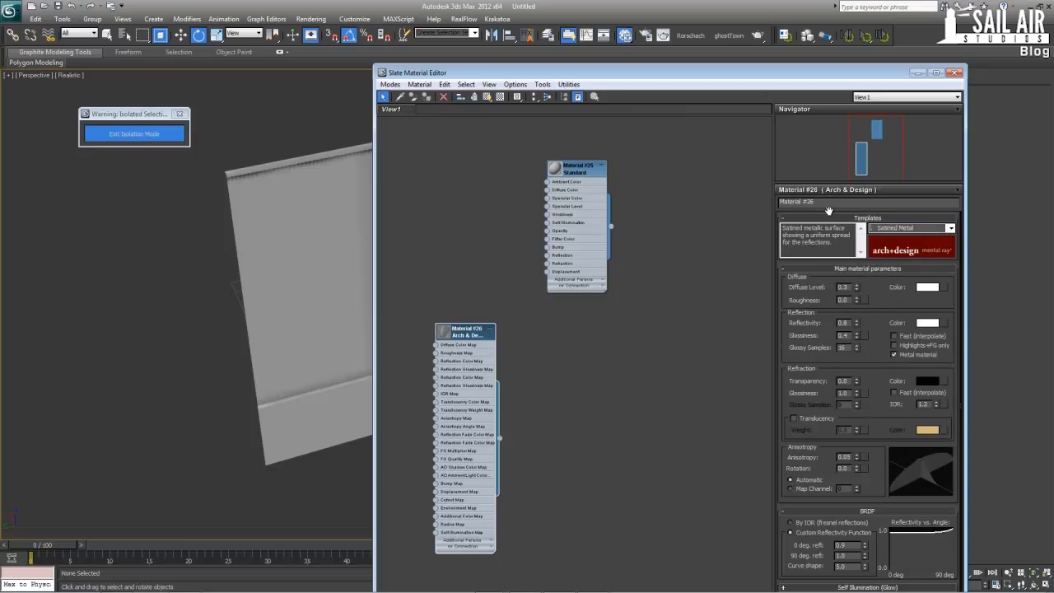
drag(825, 201, 731, 203)
text(Satine)
key(BackSpace)
key(BackSpace)
key(BackSpace)
key(BackSpace)
key(BackSpace)
key(BackSpace)
text(MetalMaterial)
key(Return)
Duplicate the MetalMaterial node below the original and name the copy Glass
middle_drag(531, 328, 558, 238)
shift+drag(498, 247, 499, 483)
double_click(486, 482)
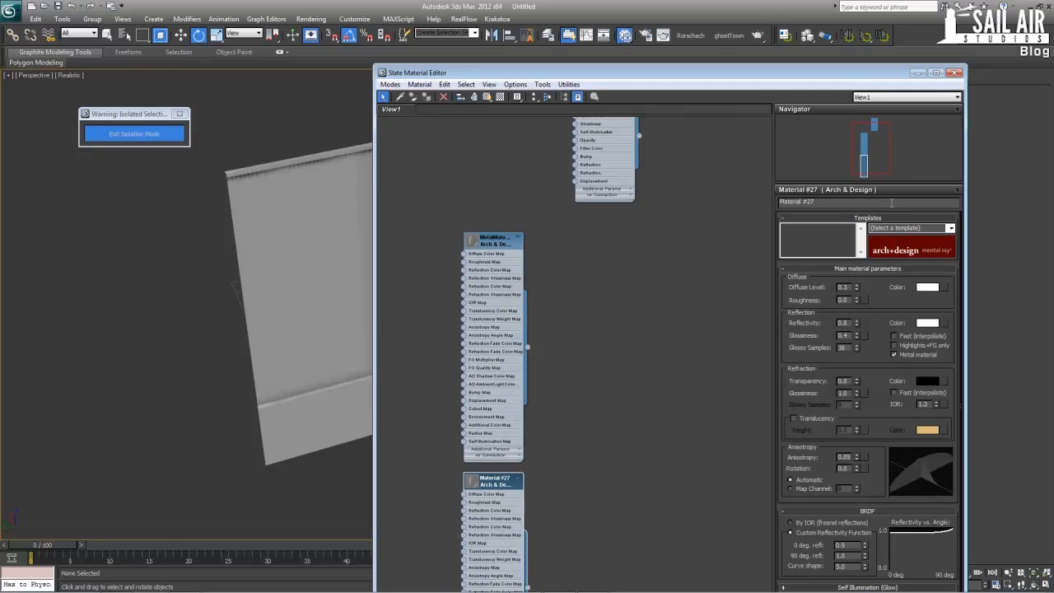
drag(823, 202, 775, 203)
text(Glass)
key(Return)
Apply the Glass (Thin Geometry) template to the Glass material
right_click(608, 384)
mouse_move(628, 386)
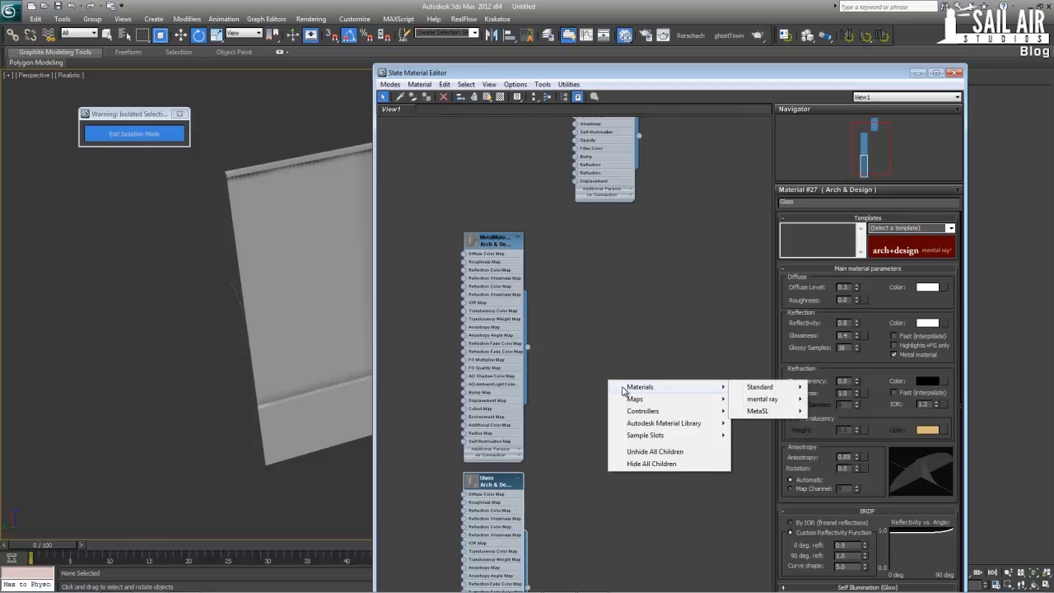
click(491, 478)
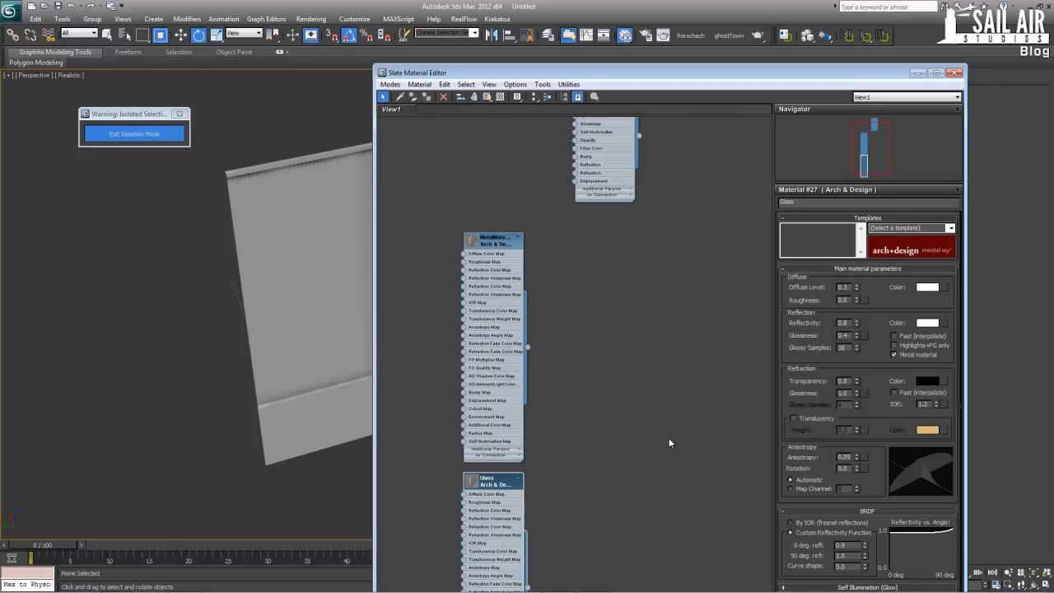
click(951, 228)
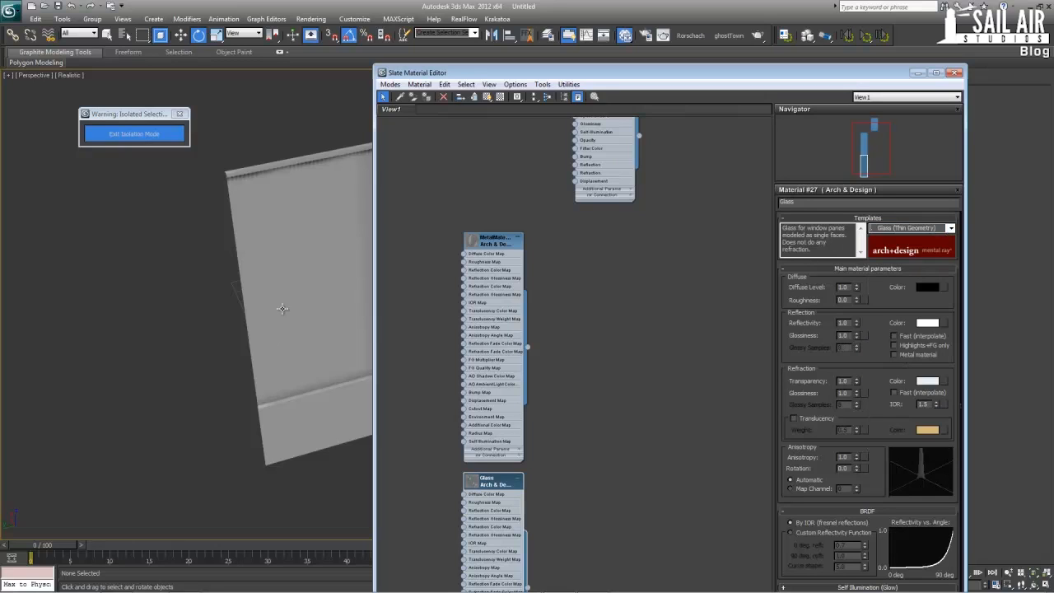
Add a Multi/Sub-Object material and set its number of sub-materials to 2
right_click(599, 384)
mouse_move(612, 393)
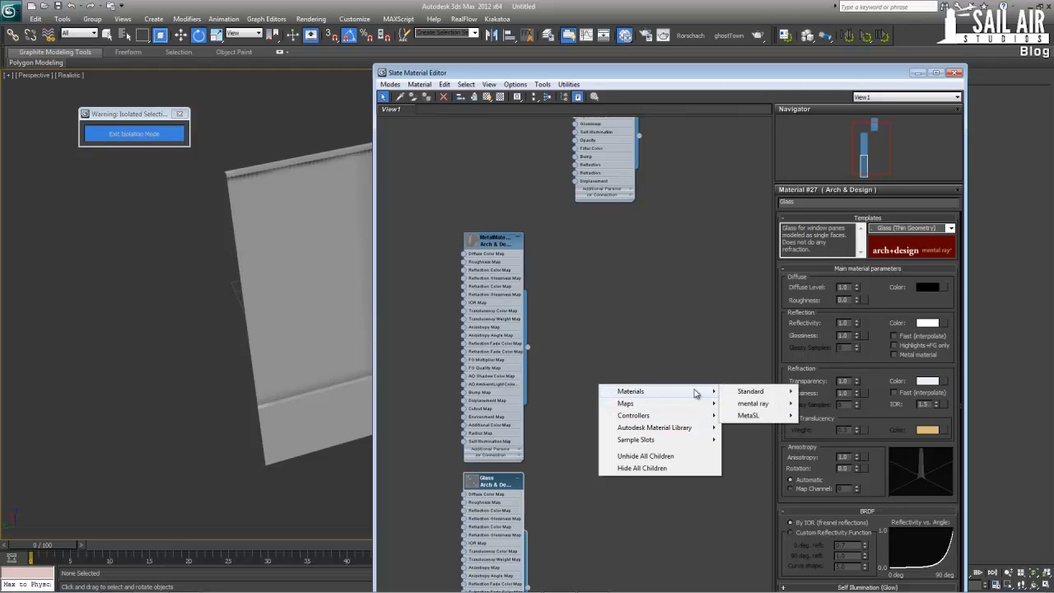
mouse_move(751, 394)
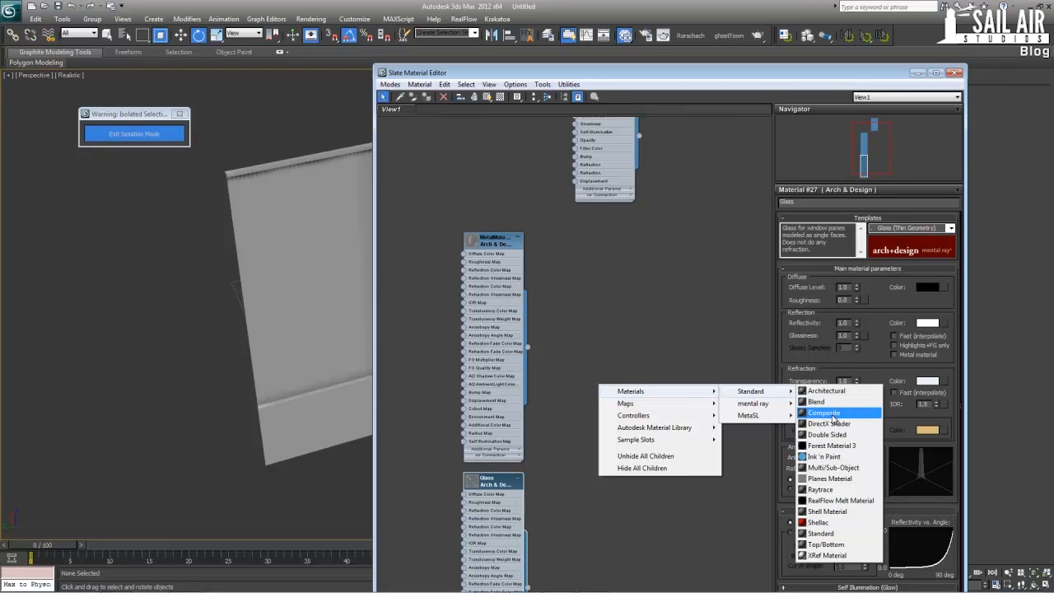
click(833, 467)
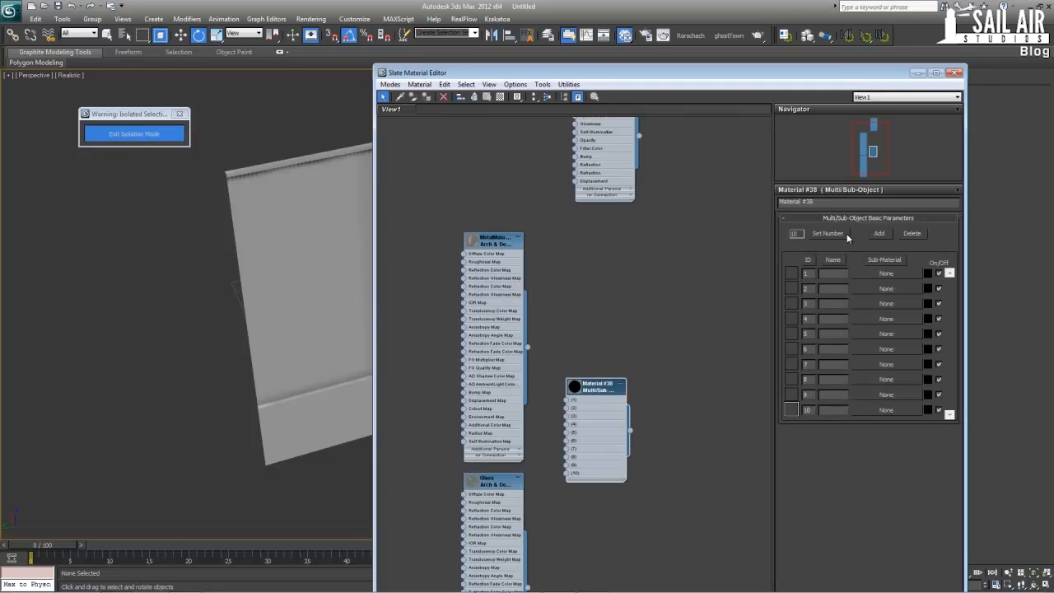
click(828, 233)
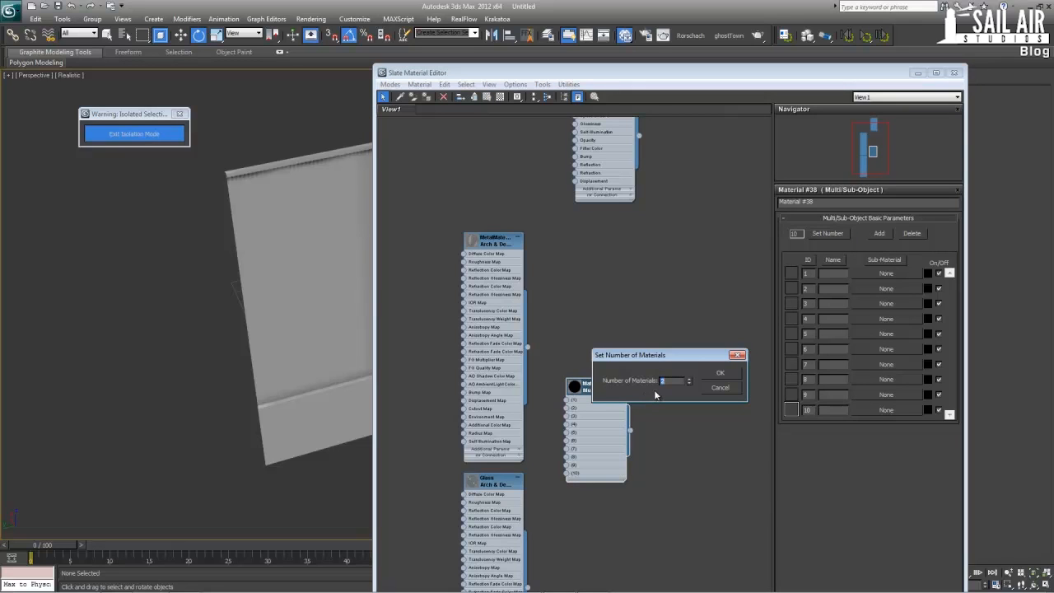
click(717, 376)
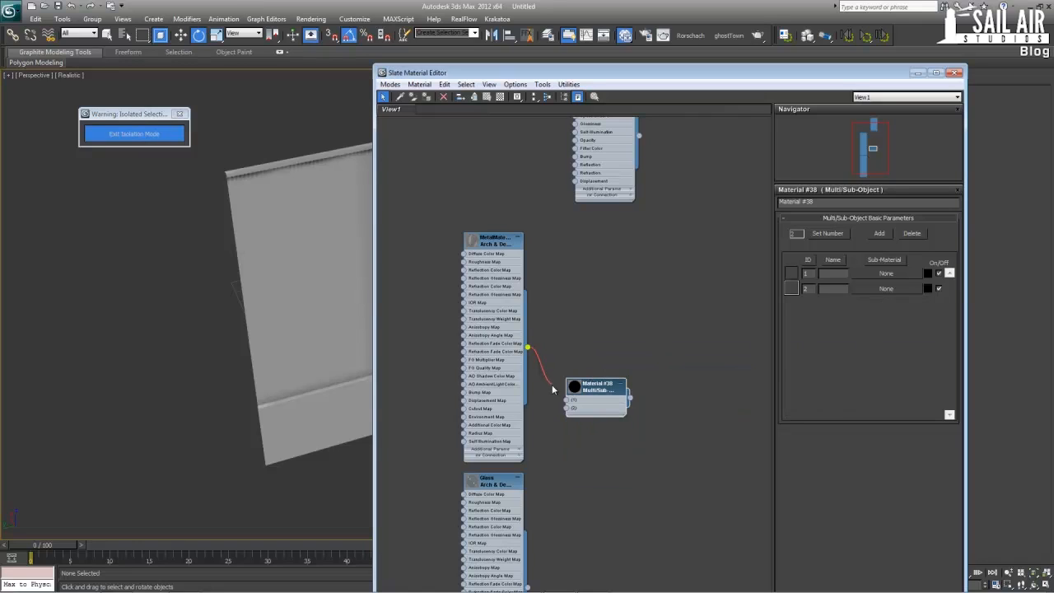
Wire MetalMaterial into slot 1 and Glass into slot 2 of the Multi/Sub-Object material, and assign it to the FloorMainDefault panel
drag(552, 384, 566, 400)
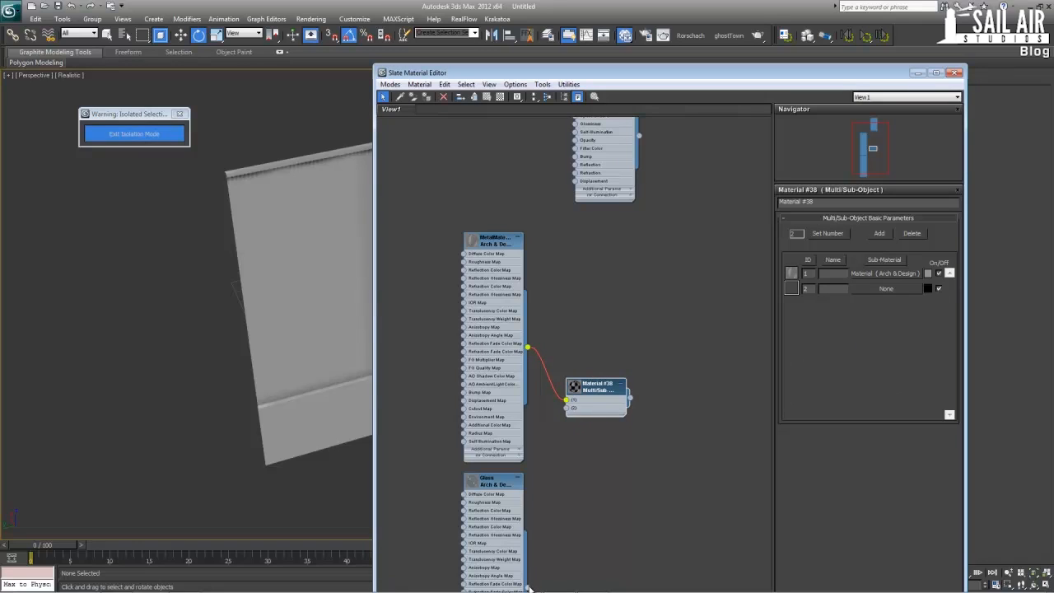
drag(526, 587, 567, 408)
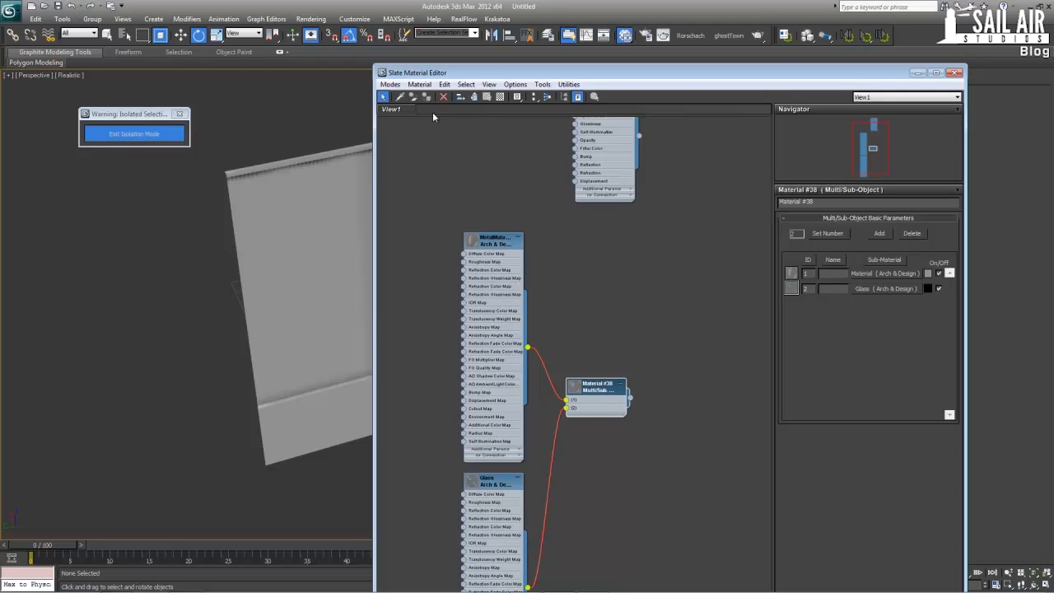
click(302, 297)
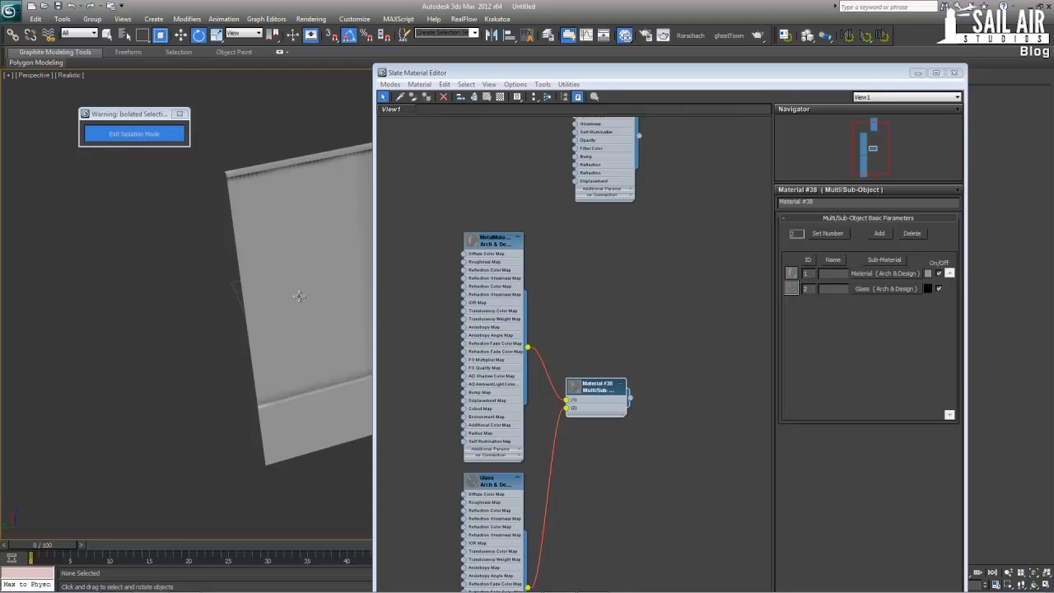
click(425, 96)
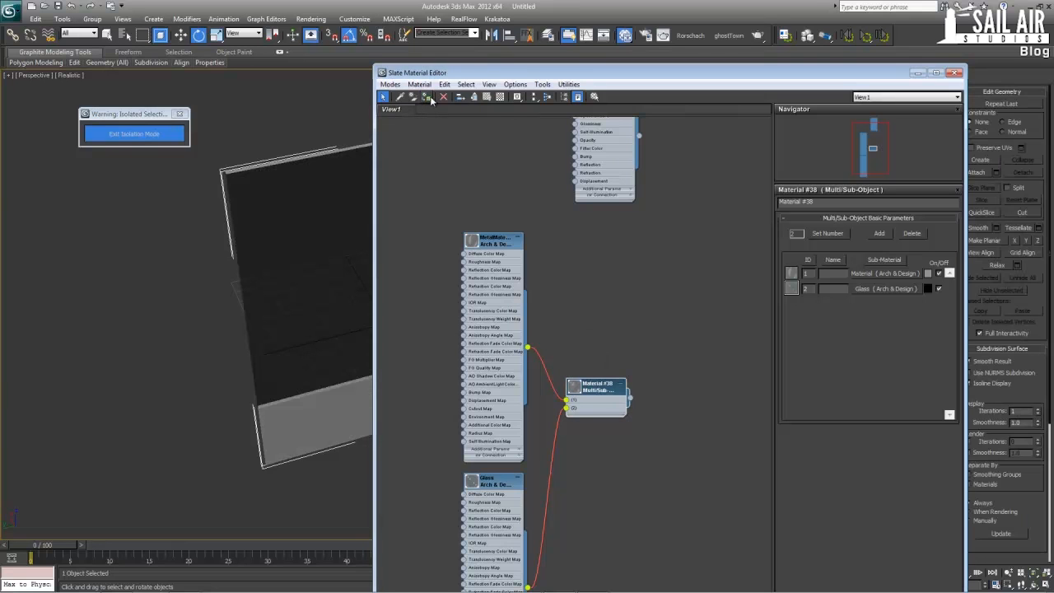
Select the FloorMainEvenly box and minimize the Slate Material Editor to uncover the viewport
drag(503, 72, 488, 133)
click(647, 233)
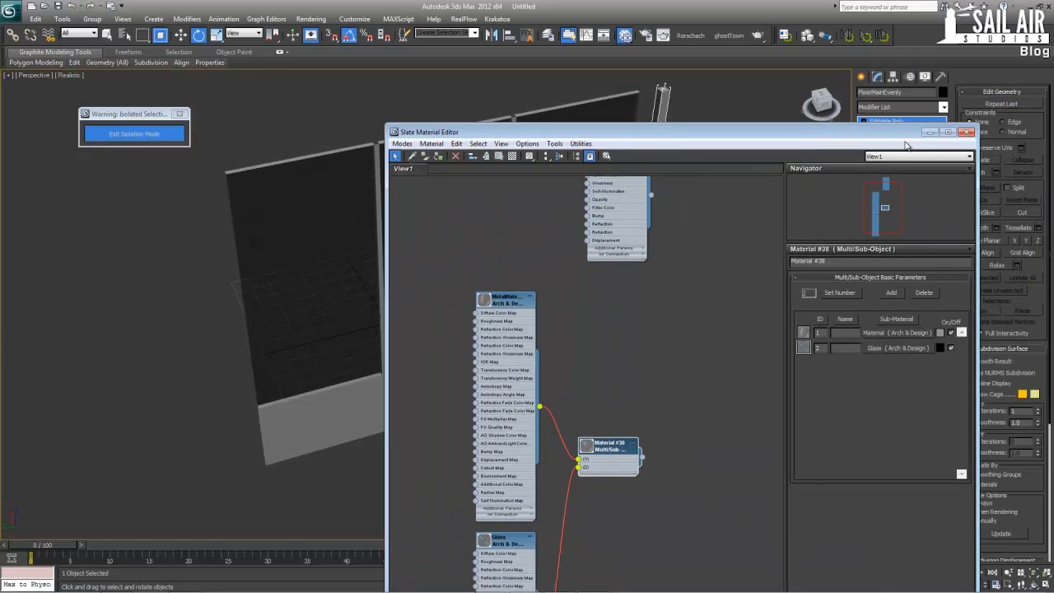
click(928, 133)
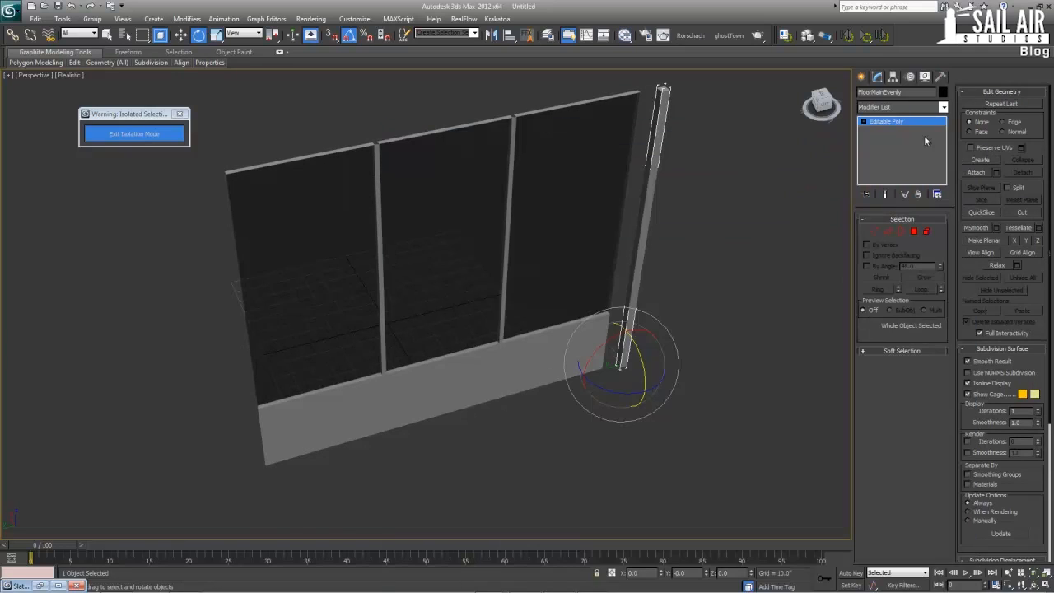
Select both the window panel and the FloorMainEvenly box, exit isolation mode, and activate the Move tool
click(668, 291)
click(646, 231)
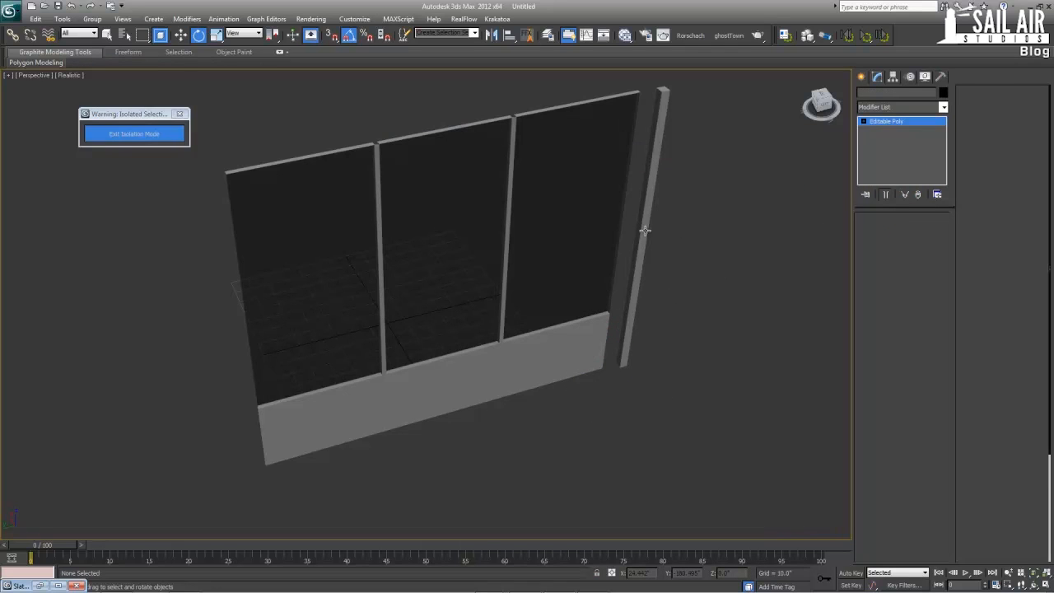
key(z)
alt+middle_drag(621, 268, 599, 264)
middle_drag(357, 362, 478, 306)
scroll(332, 311, down, 3)
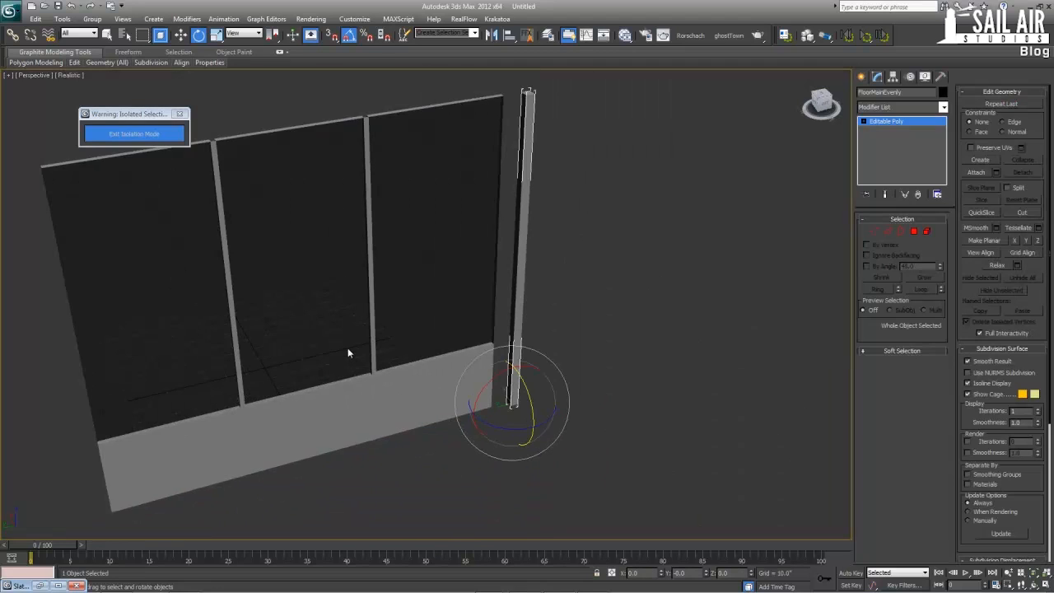
scroll(366, 364, down, 3)
ctrl+click(351, 255)
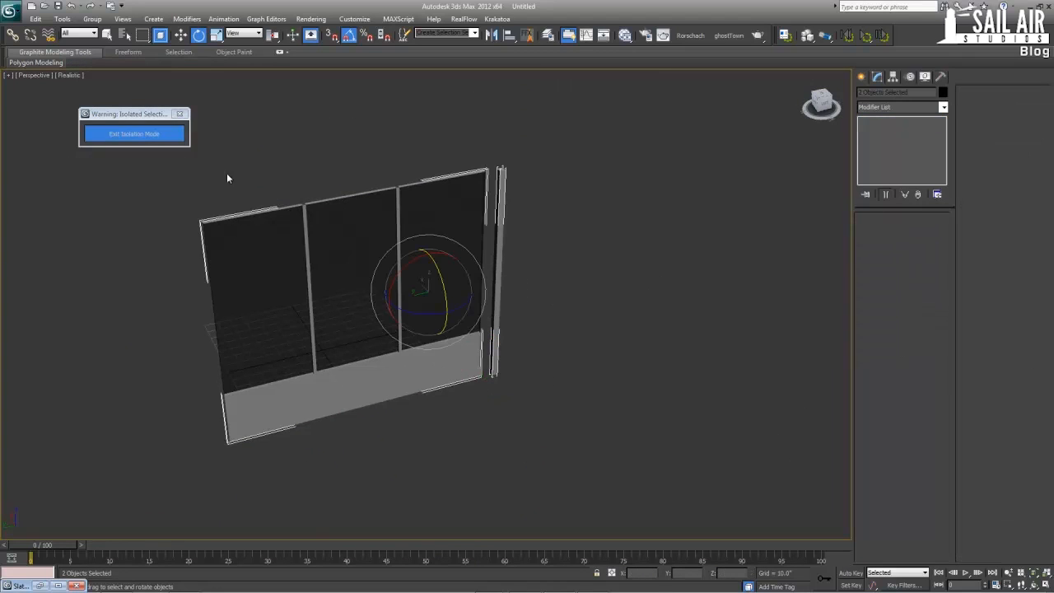
click(149, 136)
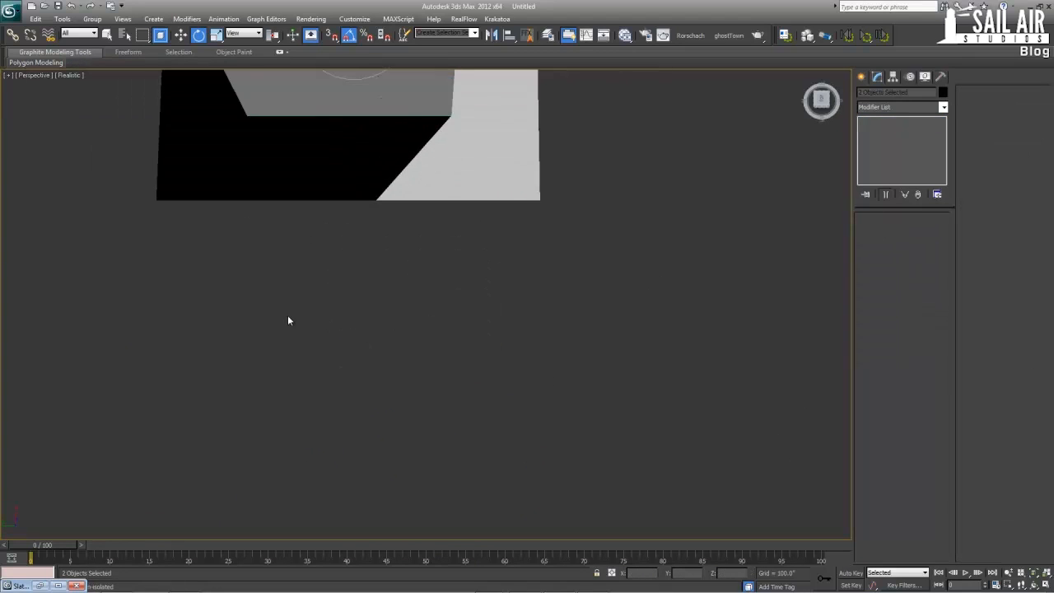
key(w)
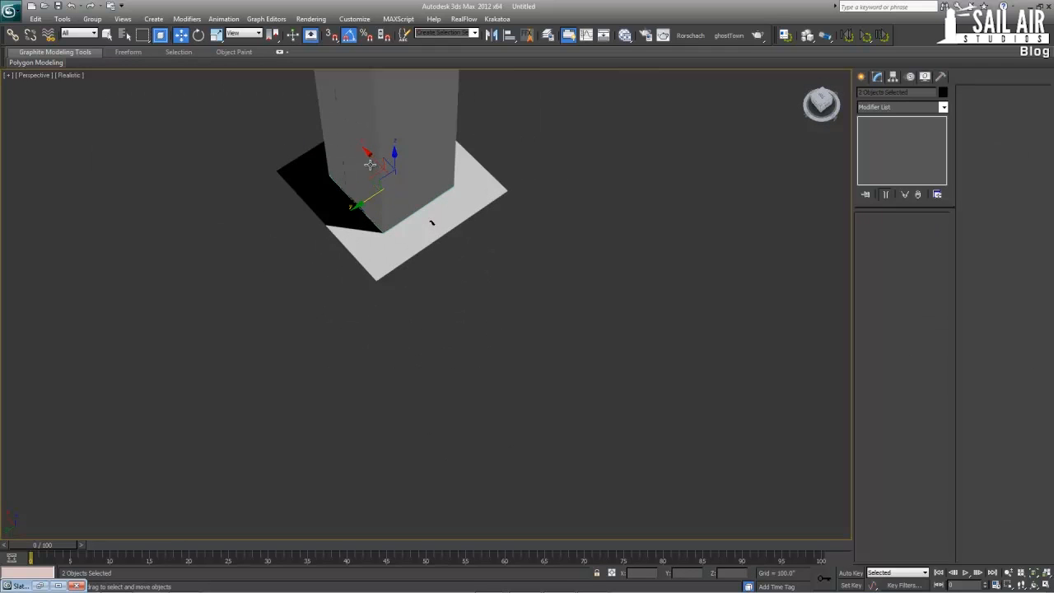
Add the tower's base outline spline to the selection of the two facade pieces, isolate all of them, and clear the selection
drag(404, 179, 471, 263)
scroll(431, 228, up, 5)
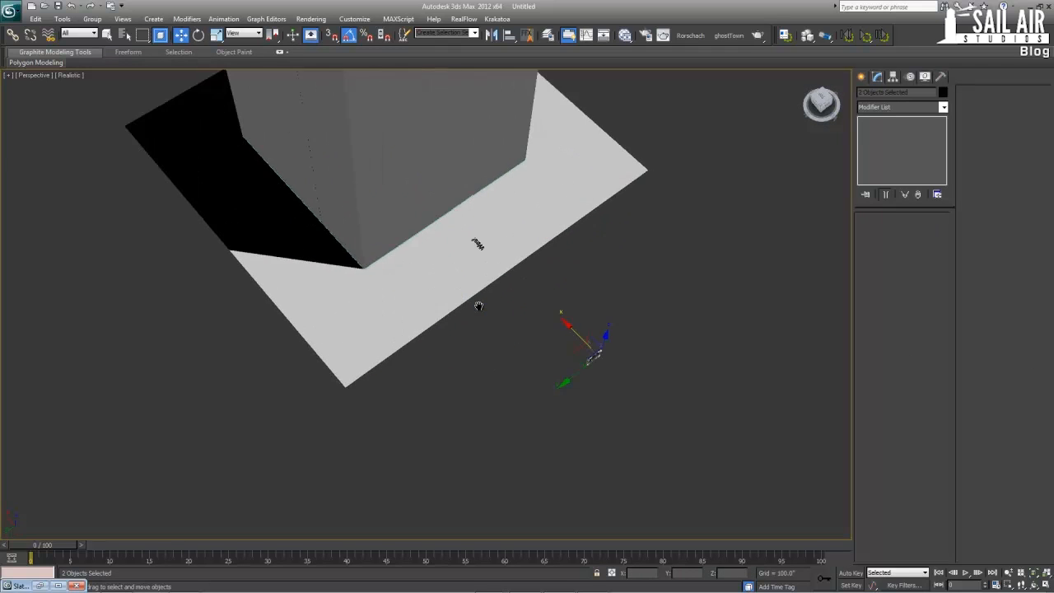
alt+middle_drag(428, 314, 430, 263)
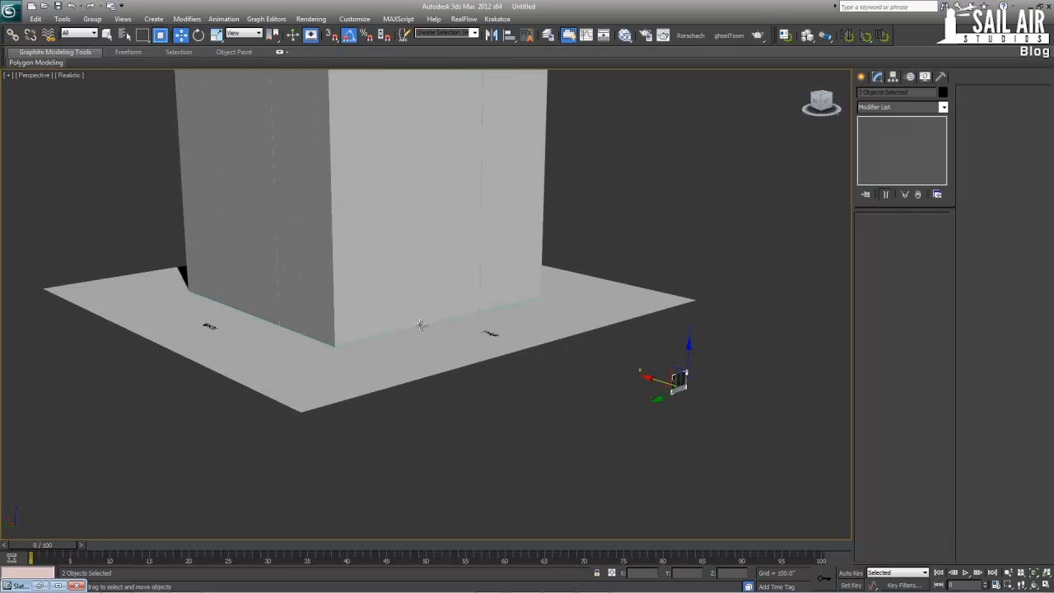
ctrl+click(420, 328)
key(alt+q)
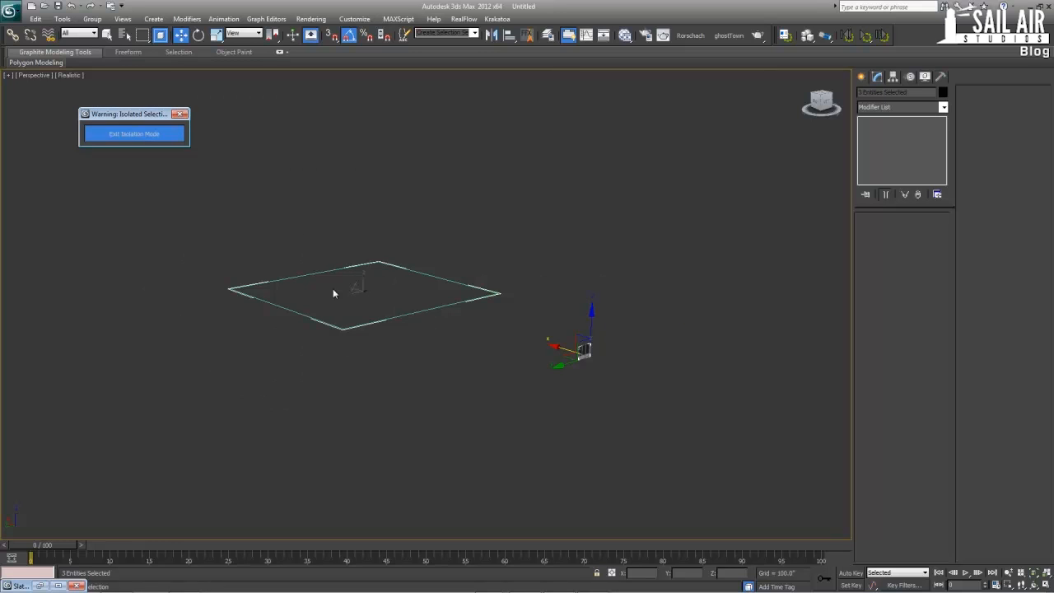
click(620, 327)
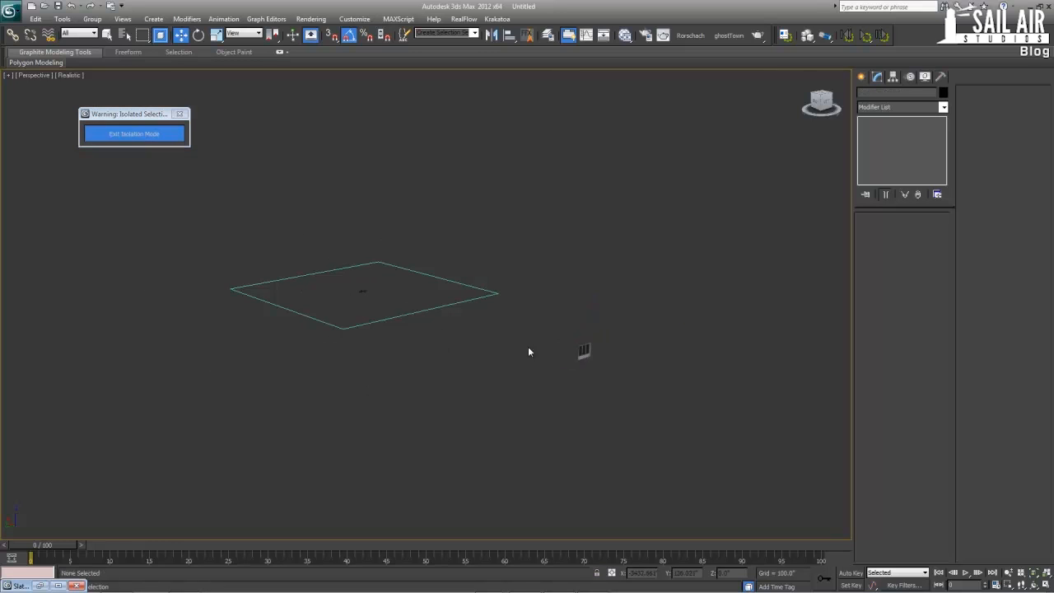
Create an Itoo Software RailClone Lite object between the base outline and the facade pieces, and name it Floor1-50
click(861, 77)
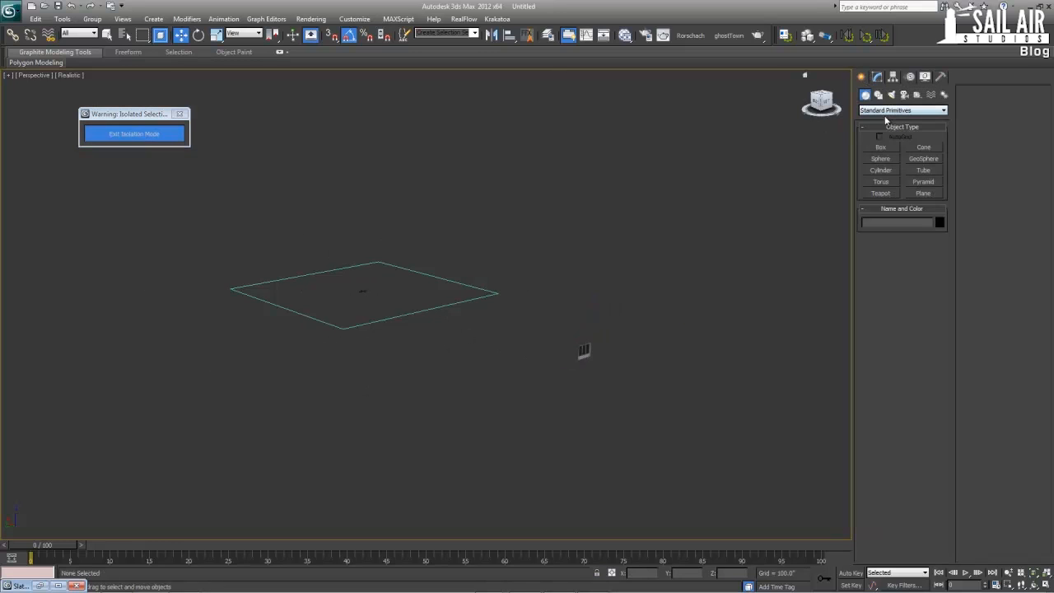
click(889, 110)
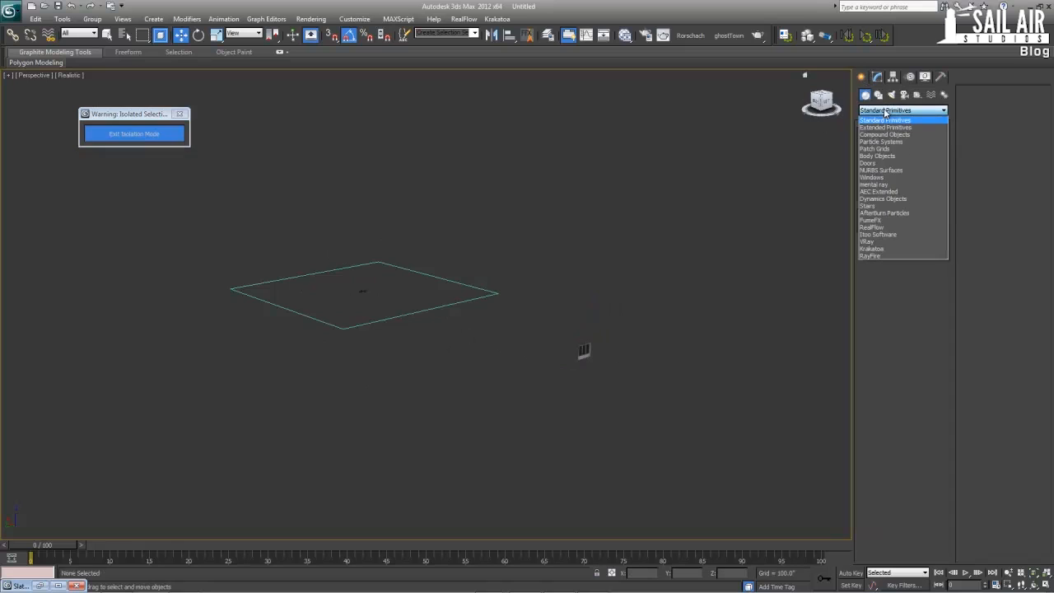
click(897, 235)
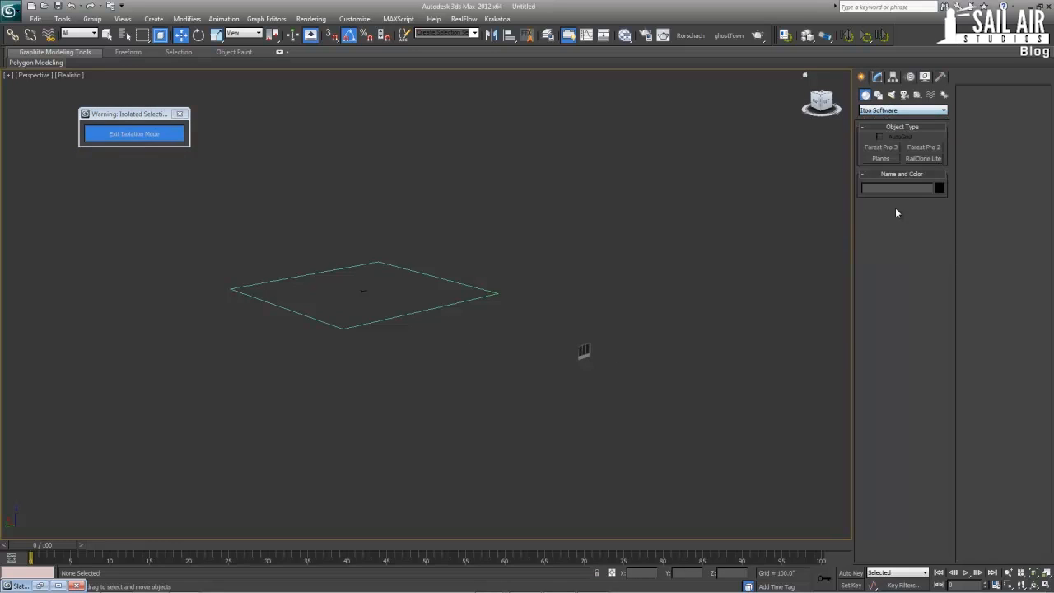
click(923, 158)
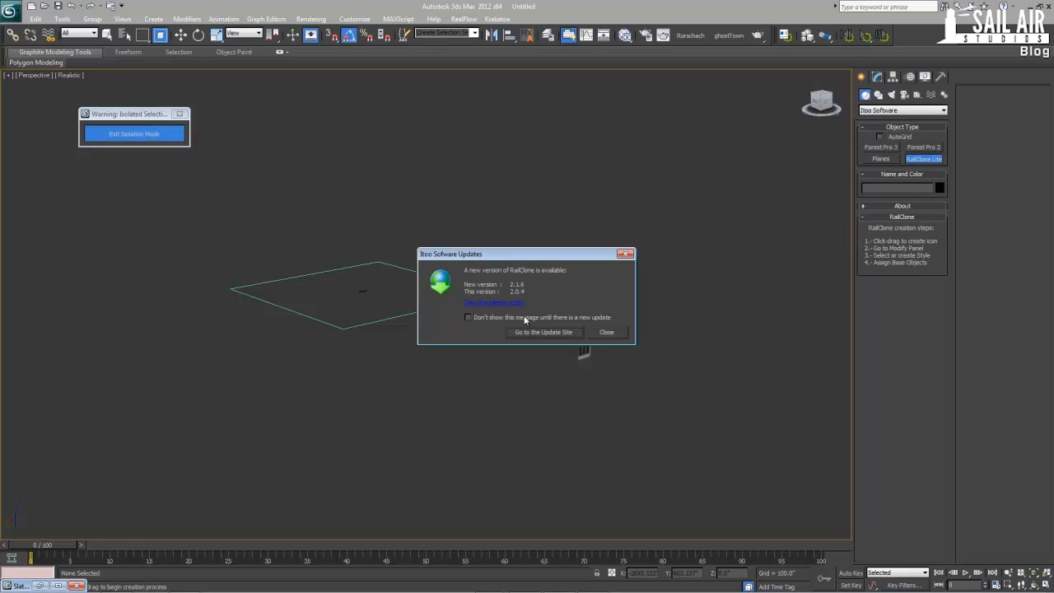
click(606, 331)
drag(473, 321, 461, 380)
key(w)
key(e)
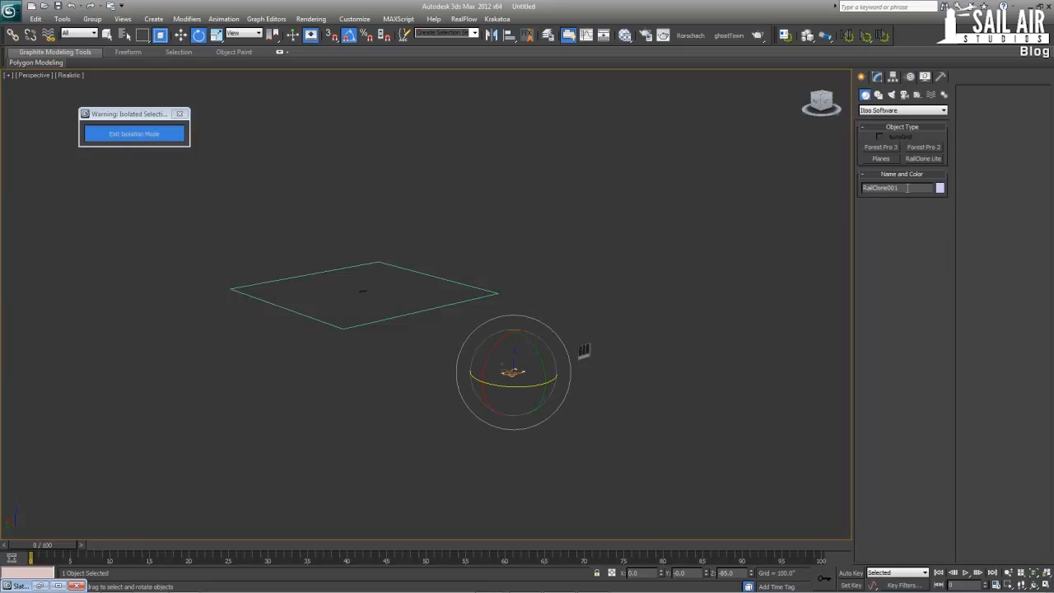
double_click(907, 187)
text(Rai)
Open the RailClone style editor for Floor1-50, add a Linear 1S generator, and reposition the editor to uncover the base outline
click(877, 76)
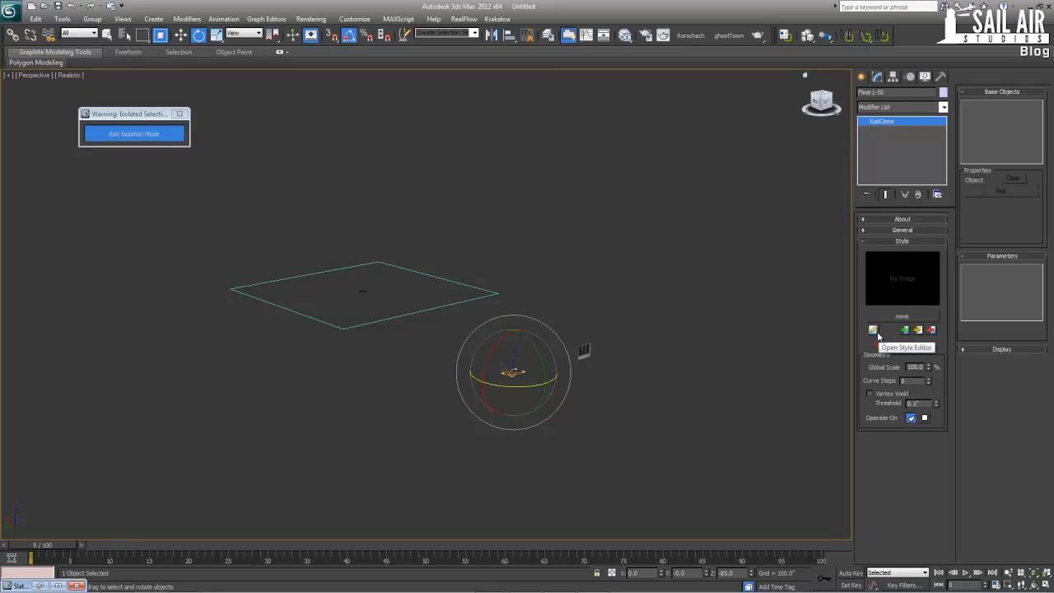
click(873, 330)
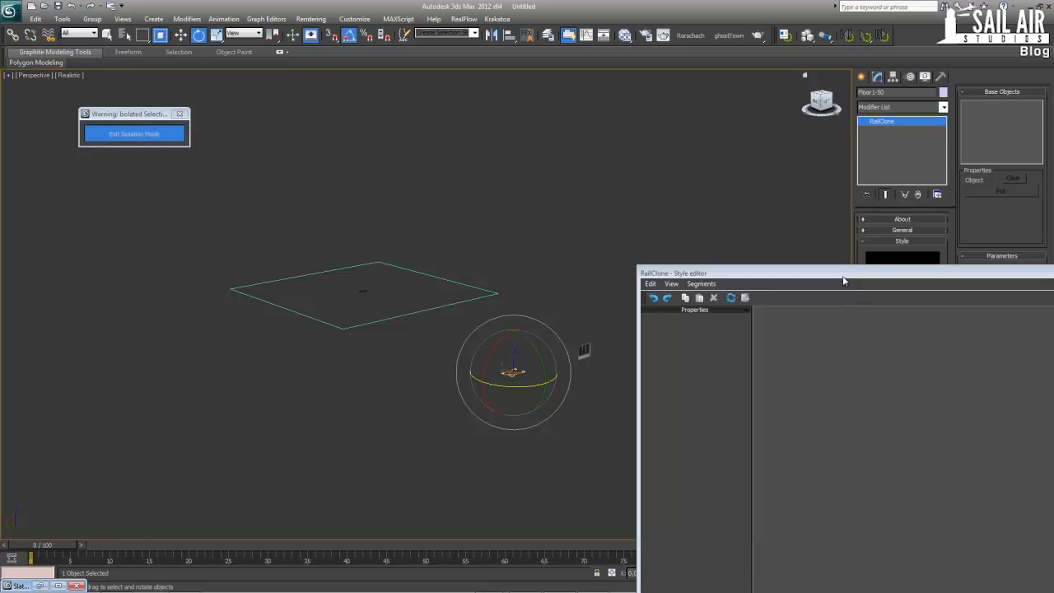
drag(842, 281, 318, 74)
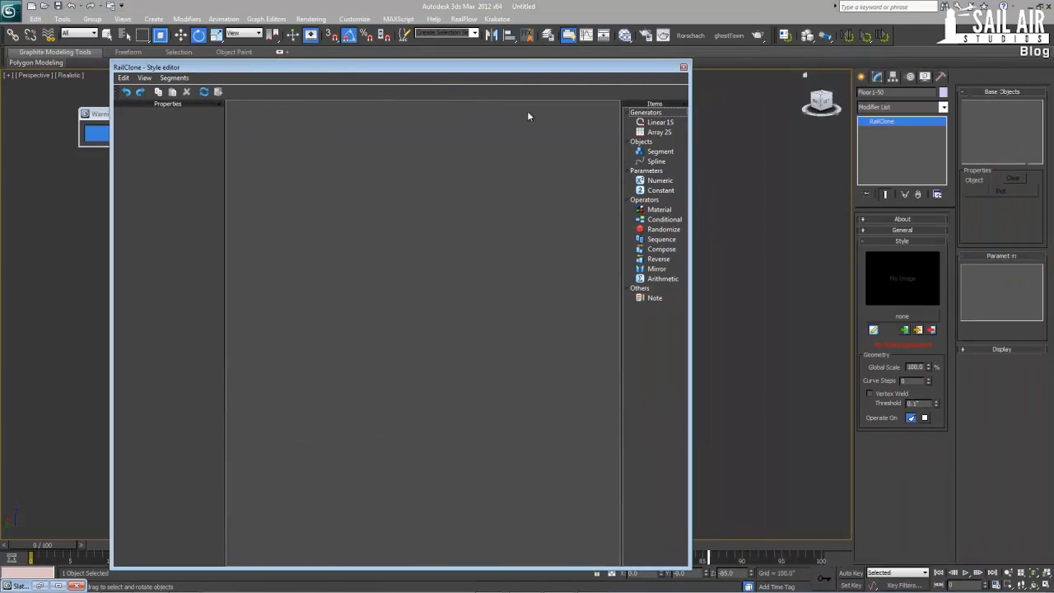
click(648, 122)
drag(650, 125, 403, 171)
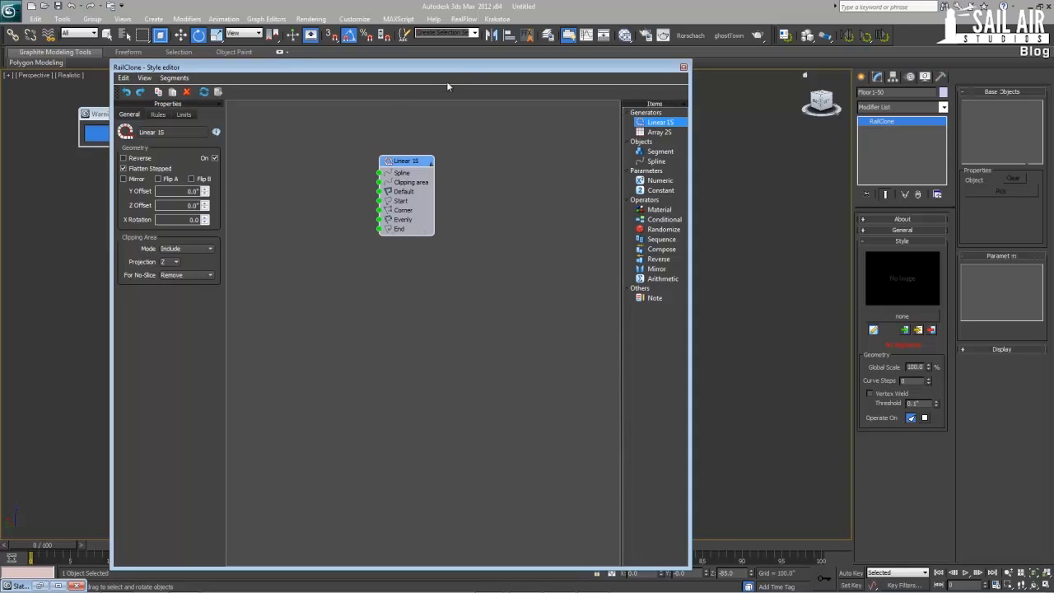
drag(463, 70, 759, 54)
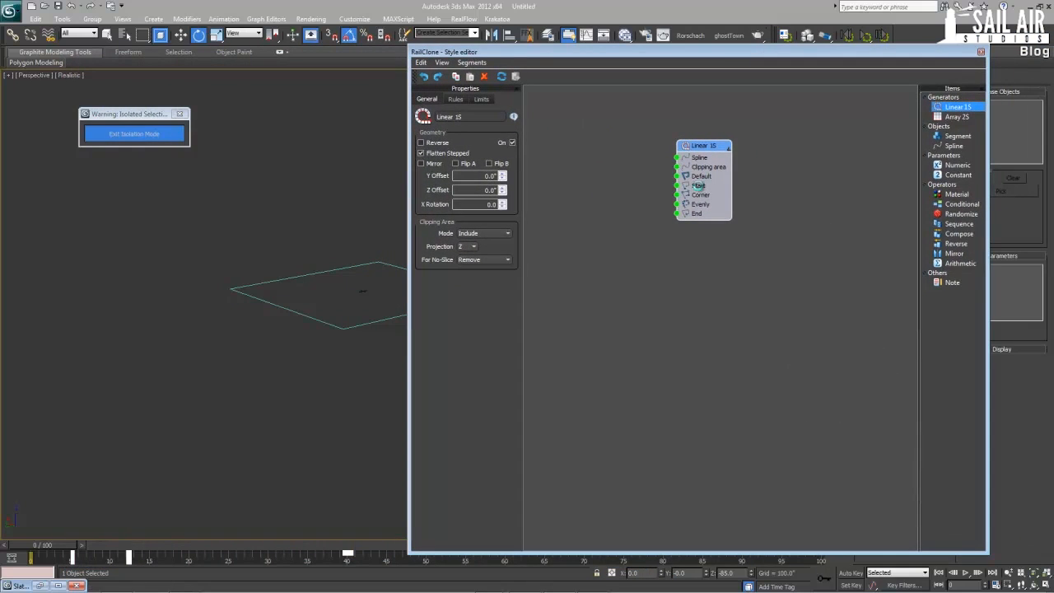
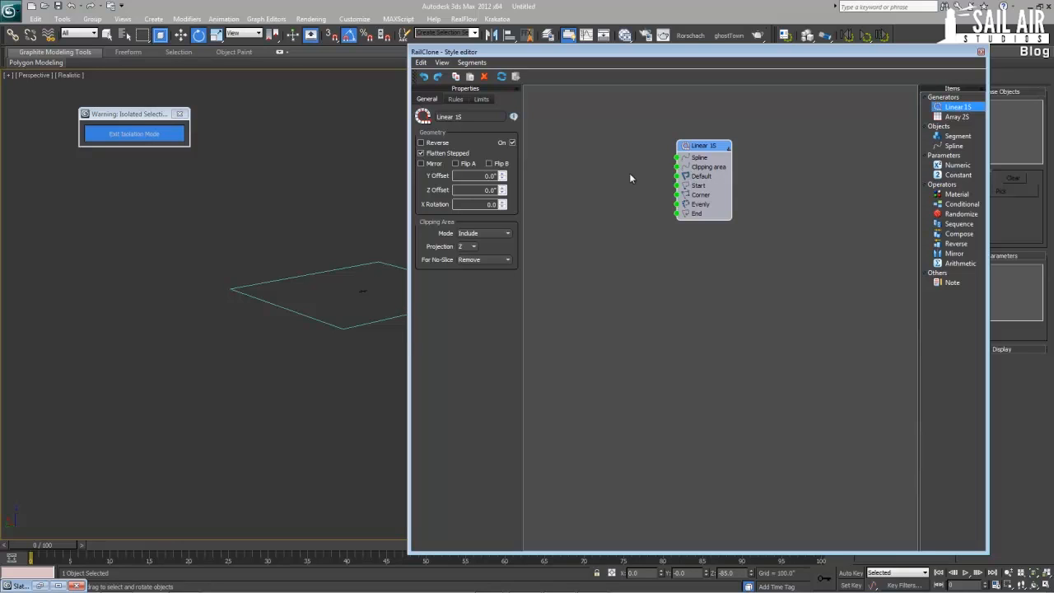
Add two Segment nodes and a Spline node to the style graph beside the Linear 1S generator
drag(956, 136, 591, 189)
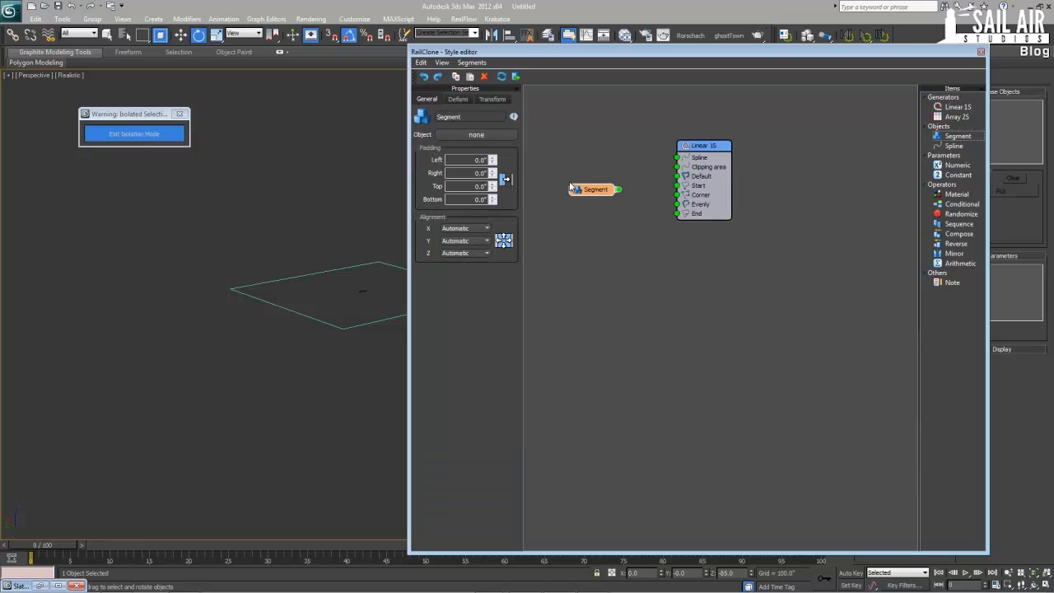
drag(956, 136, 595, 214)
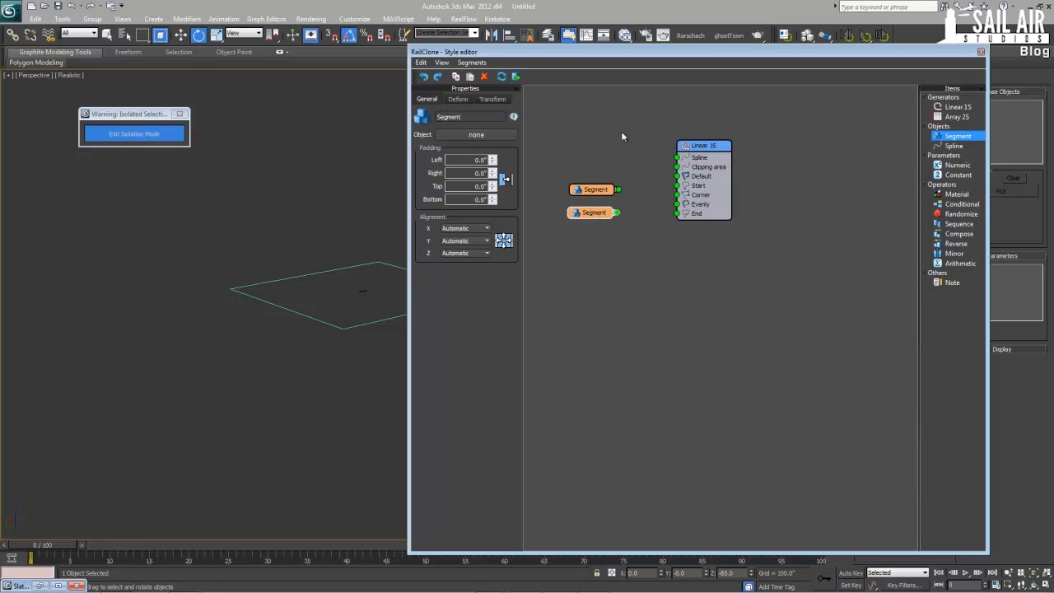
drag(636, 54, 422, 58)
drag(737, 149, 381, 154)
Reposition the style editor to uncover the base outline and assign Floor1-50Spline as the Spline node's object
drag(359, 56, 512, 58)
alt+middle_drag(240, 339, 186, 319)
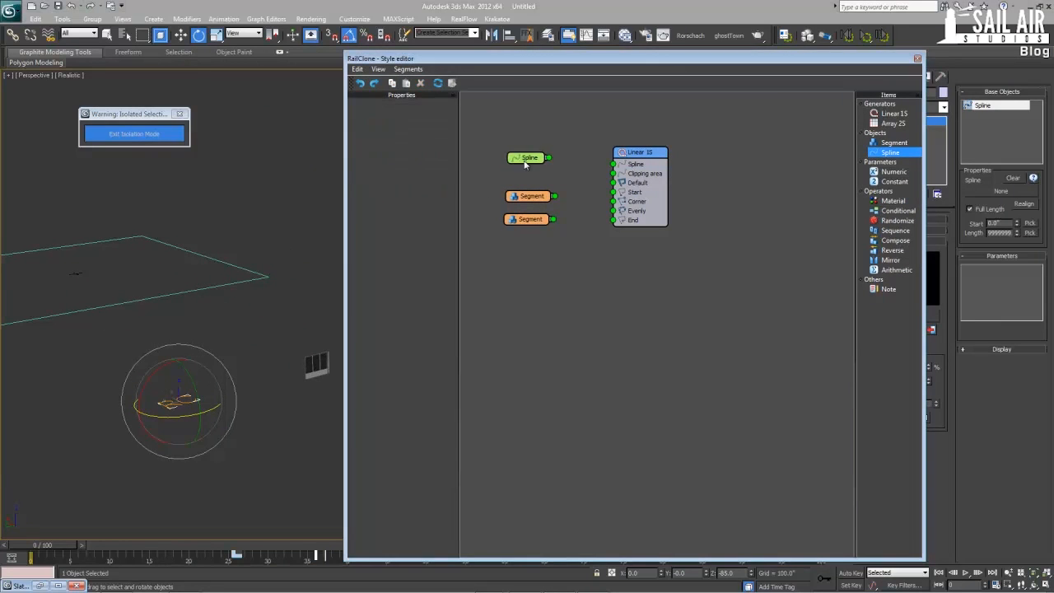
click(412, 127)
click(231, 284)
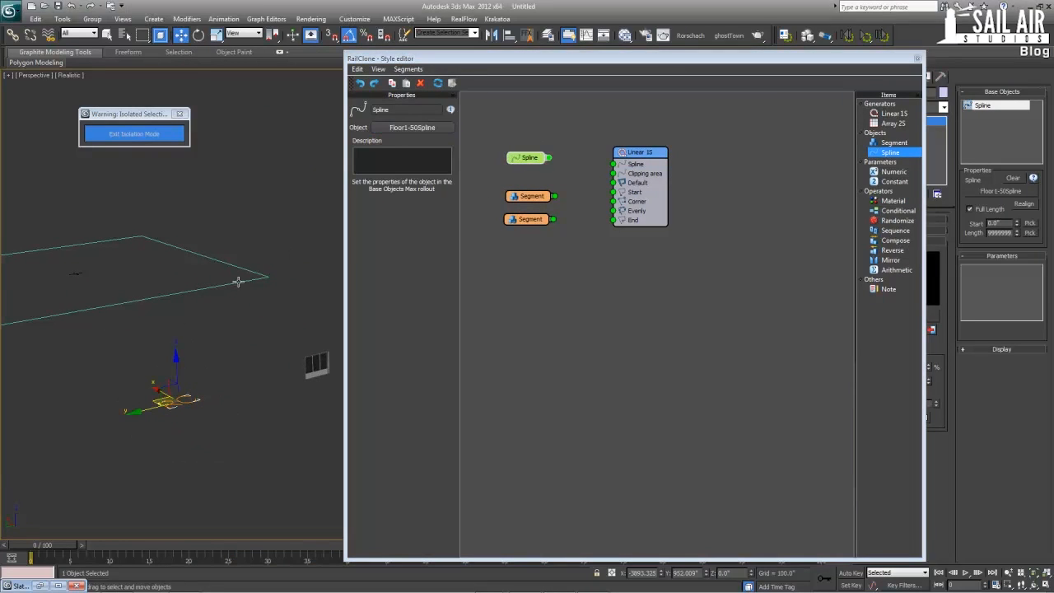
Assign the FloorMainDefault window panel and the FloorMainEvenly box to the two Segment nodes, arranging the nodes neatly
click(535, 197)
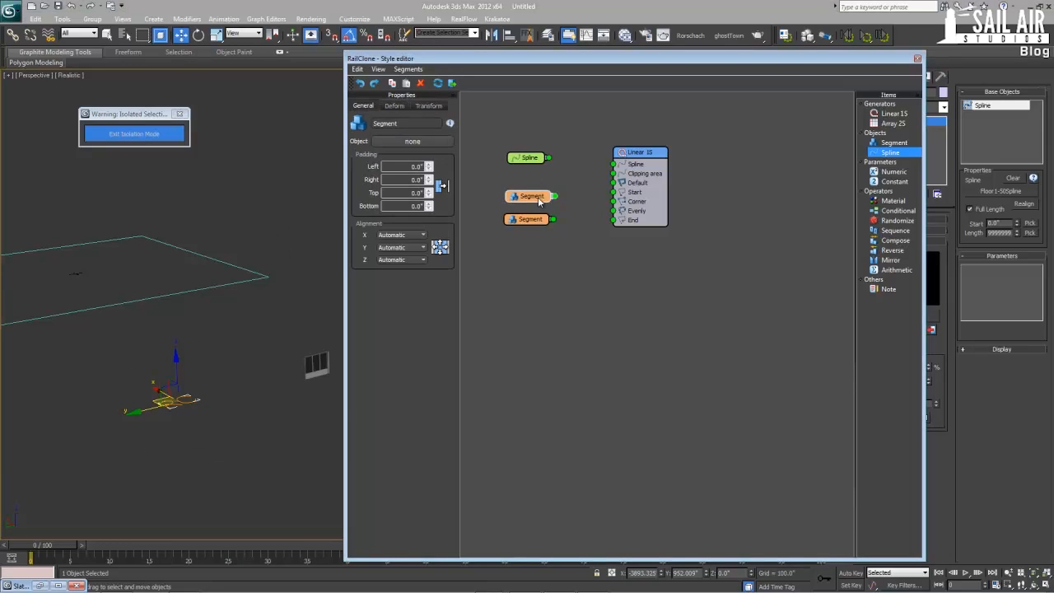
click(404, 143)
click(314, 364)
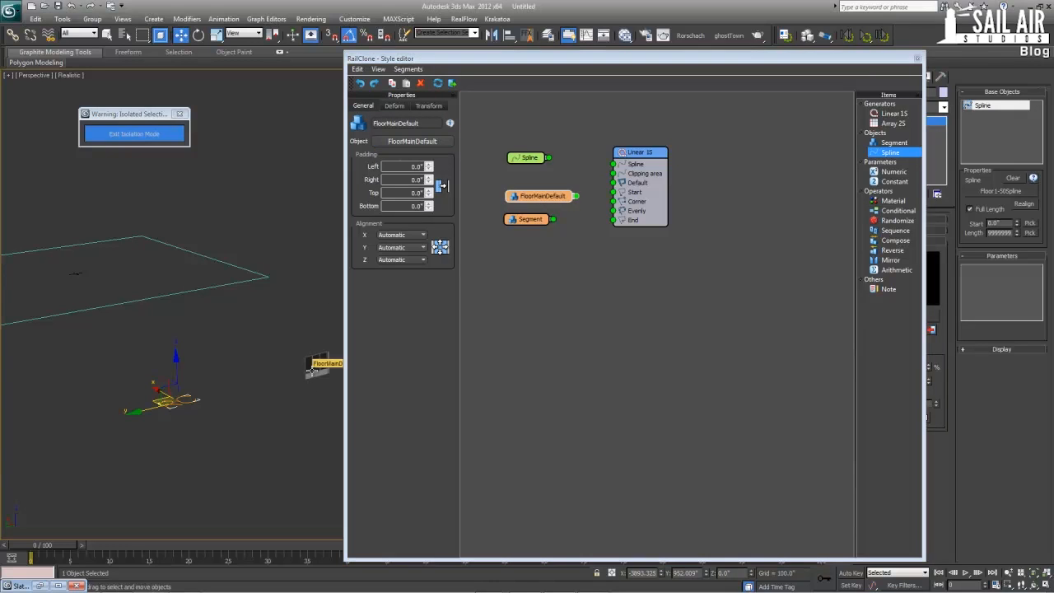
drag(527, 198, 505, 205)
click(522, 219)
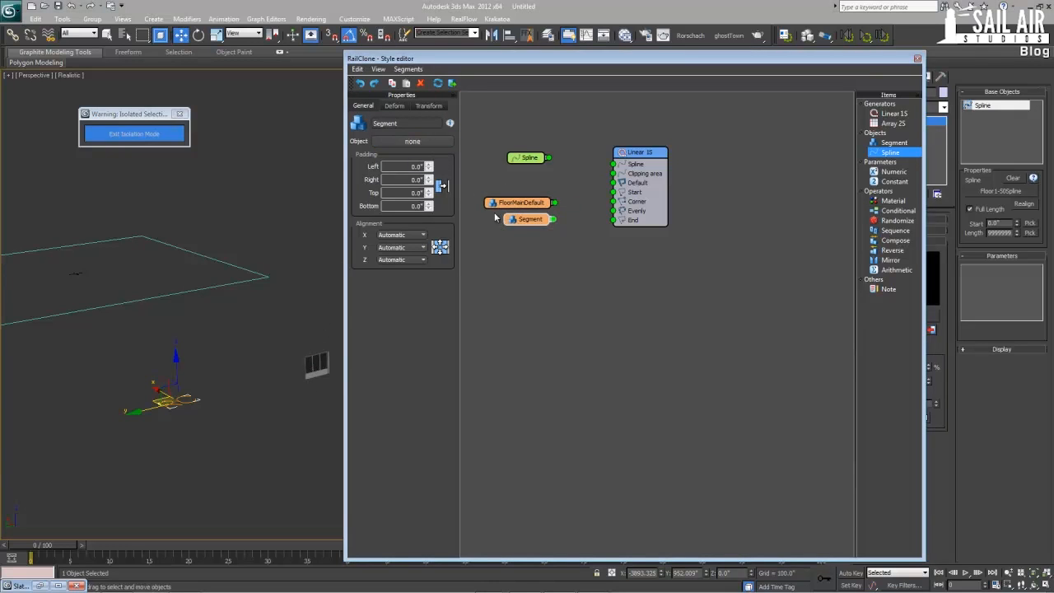
click(412, 140)
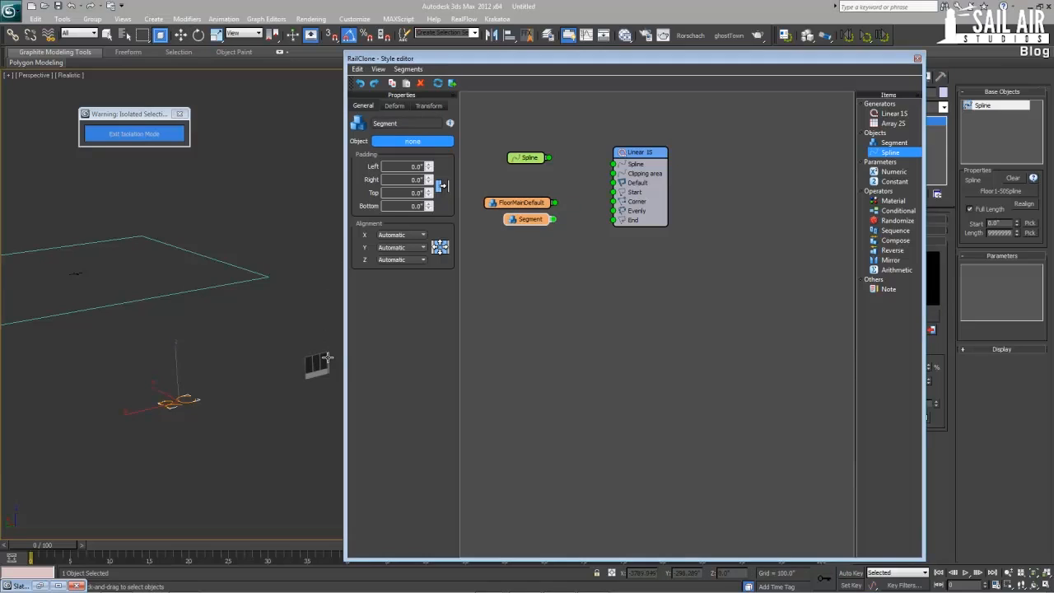
click(326, 356)
Wire FloorMainDefault to the generator's Default input, FloorMainEvenly to Evenly, and the Spline node to Spline
drag(555, 223, 613, 183)
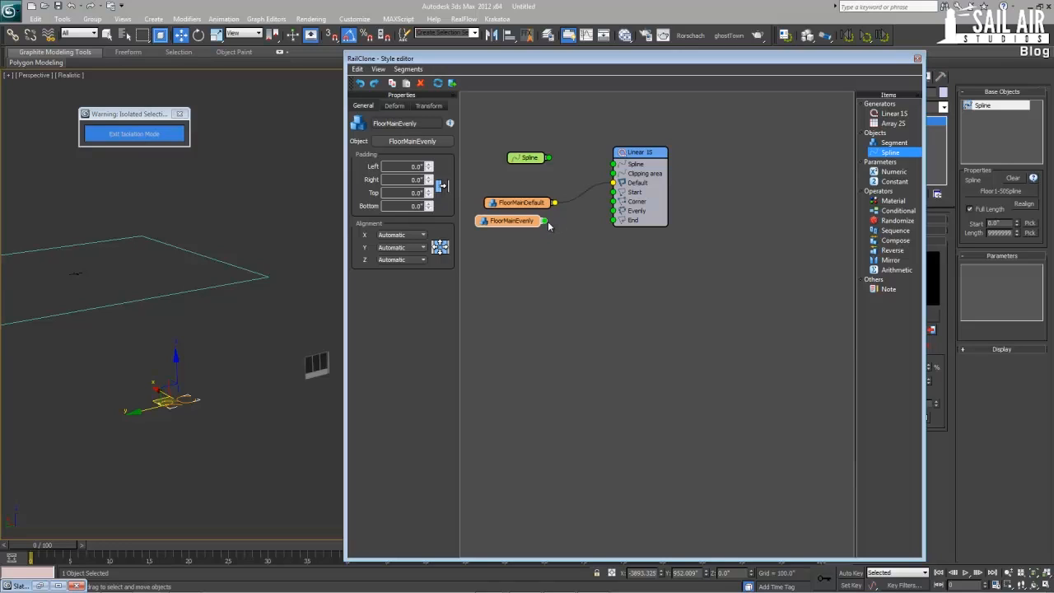
drag(544, 220, 612, 210)
drag(551, 160, 613, 169)
Inspect the generated facade up close and set the Linear 1S generator's Evenly distance to 180 inches
middle_drag(141, 328, 237, 348)
scroll(172, 323, up, 3)
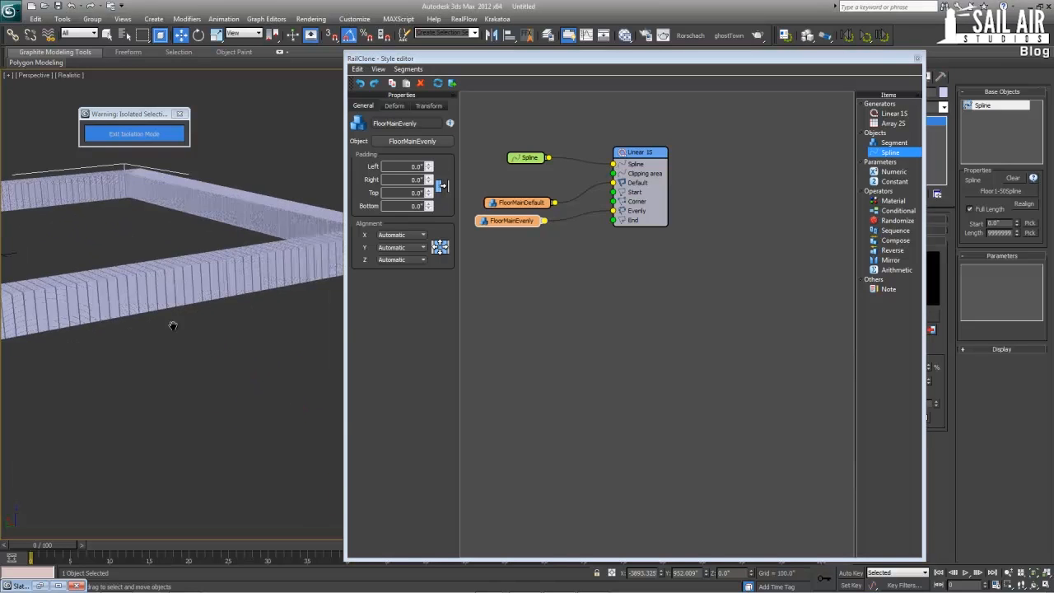
middle_drag(172, 323, 215, 344)
scroll(99, 353, up, 3)
middle_drag(99, 353, 309, 323)
scroll(222, 352, up, 3)
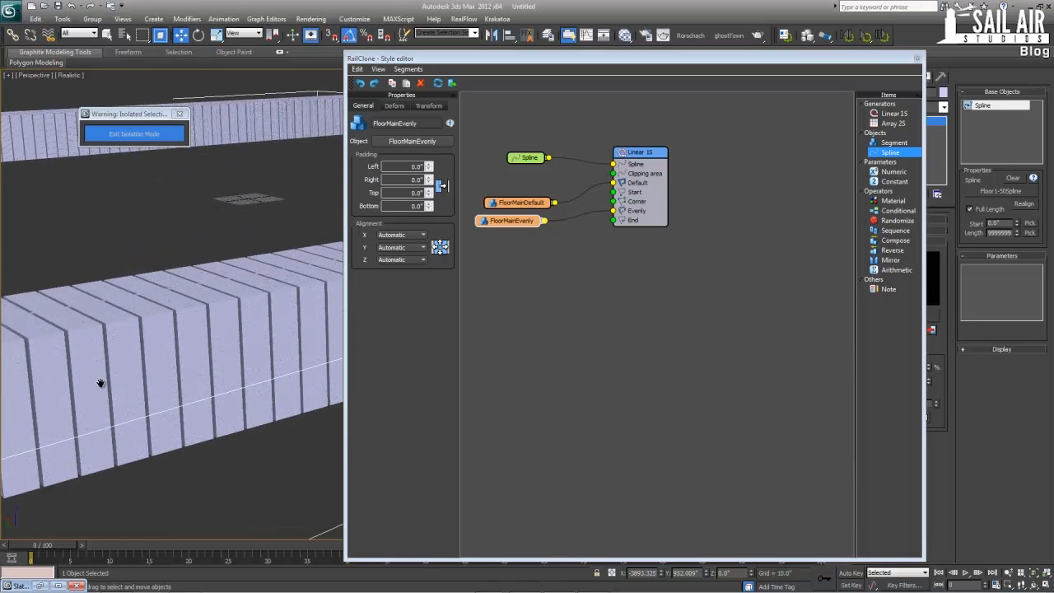
middle_drag(101, 381, 333, 340)
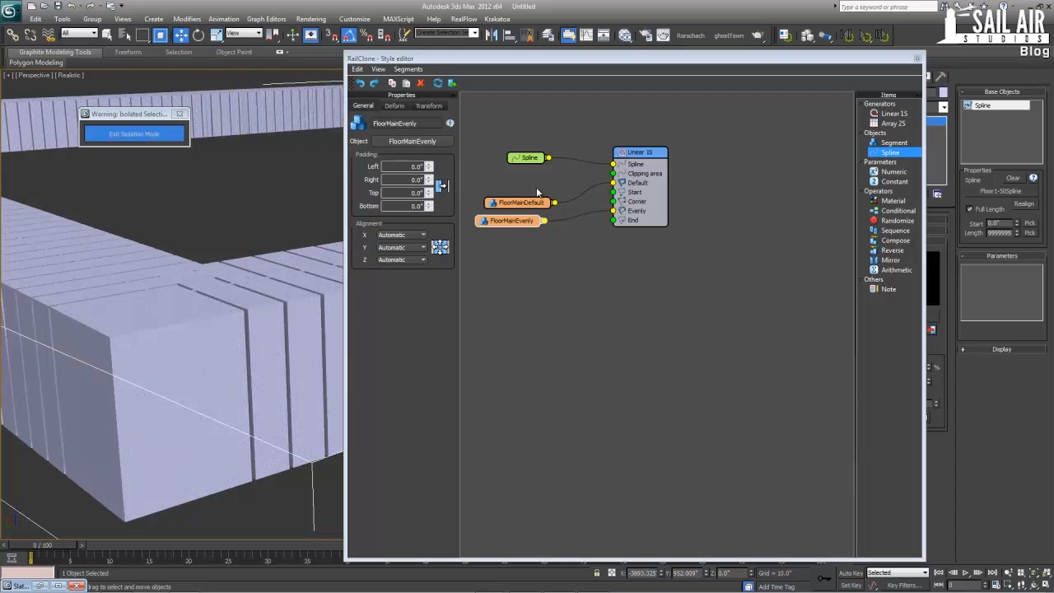
click(651, 154)
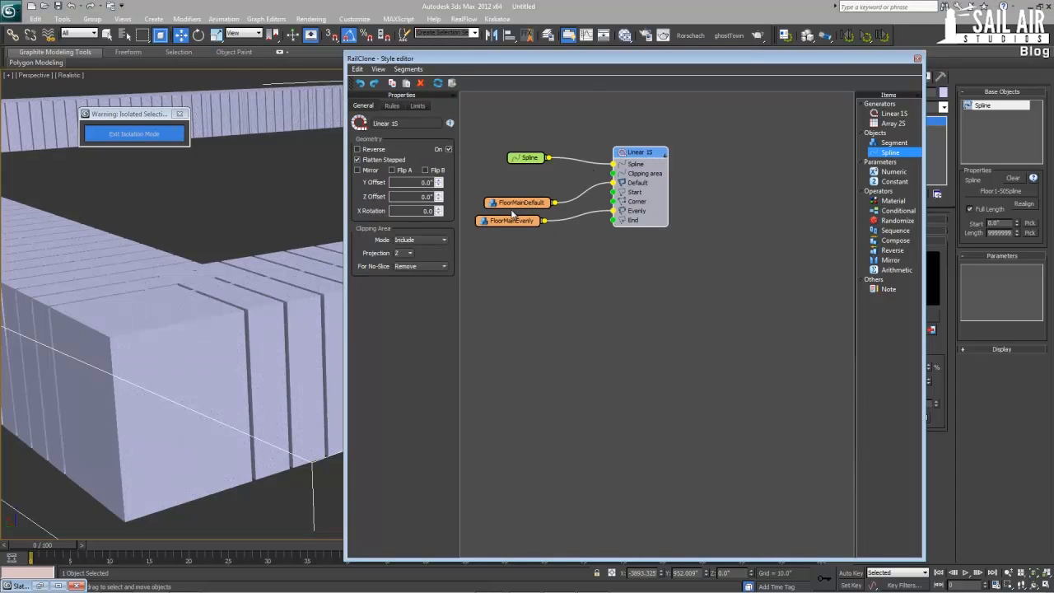
click(392, 107)
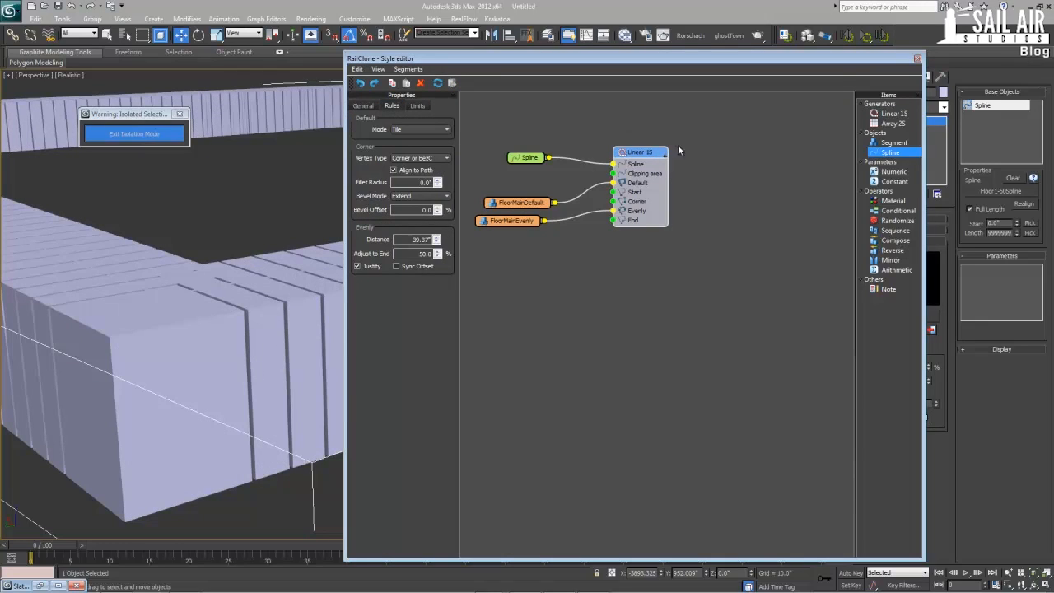
double_click(409, 239)
text(180)
key(Return)
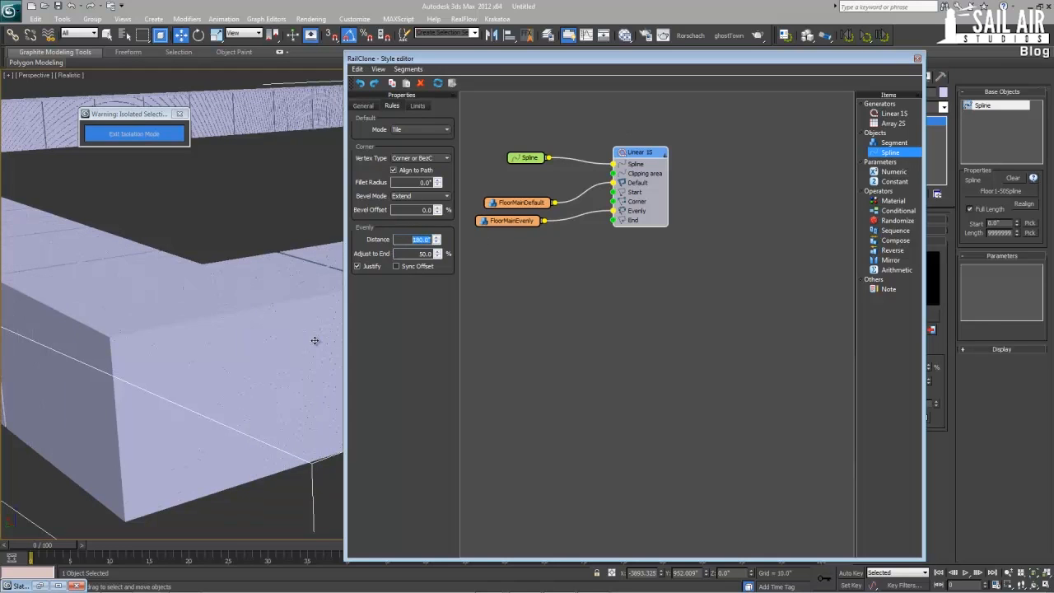
Examine the spacing, corners and orientation of the generated facade pieces against the original window panel
scroll(305, 275, down, 5)
middle_drag(286, 339, 138, 364)
middle_drag(308, 379, 113, 349)
scroll(113, 349, down, 2)
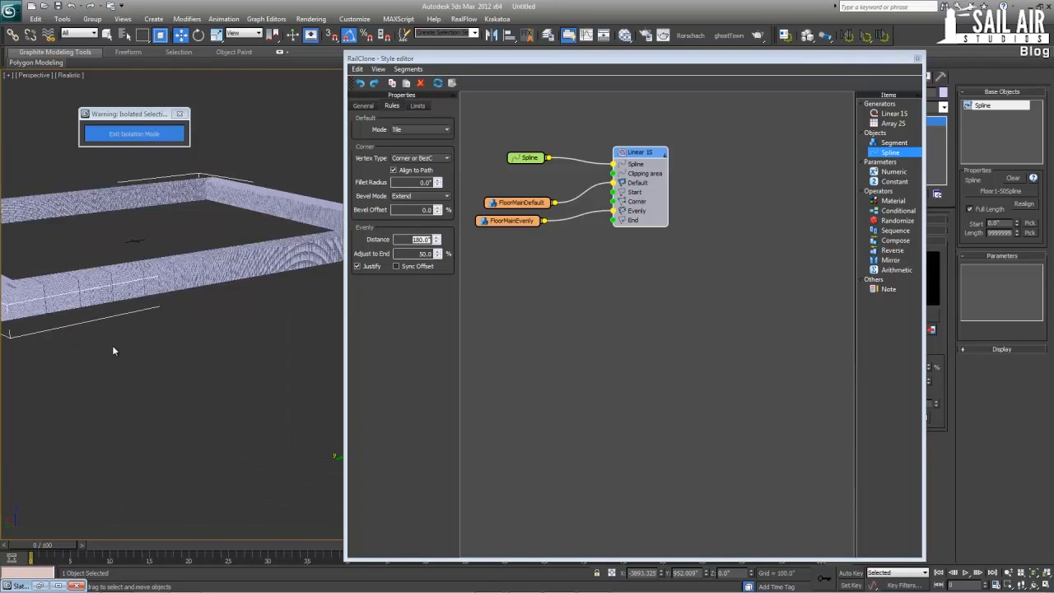
middle_drag(270, 372, 223, 404)
middle_drag(183, 446, 137, 403)
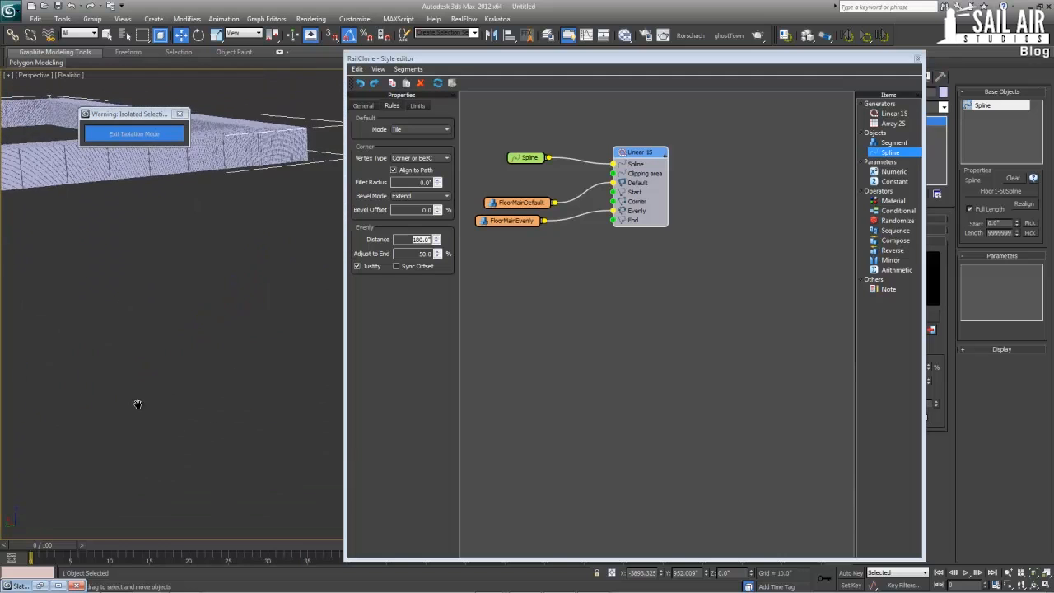
scroll(198, 386, down, 2)
scroll(199, 387, up, 2)
middle_drag(199, 386, 255, 368)
scroll(255, 343, up, 2)
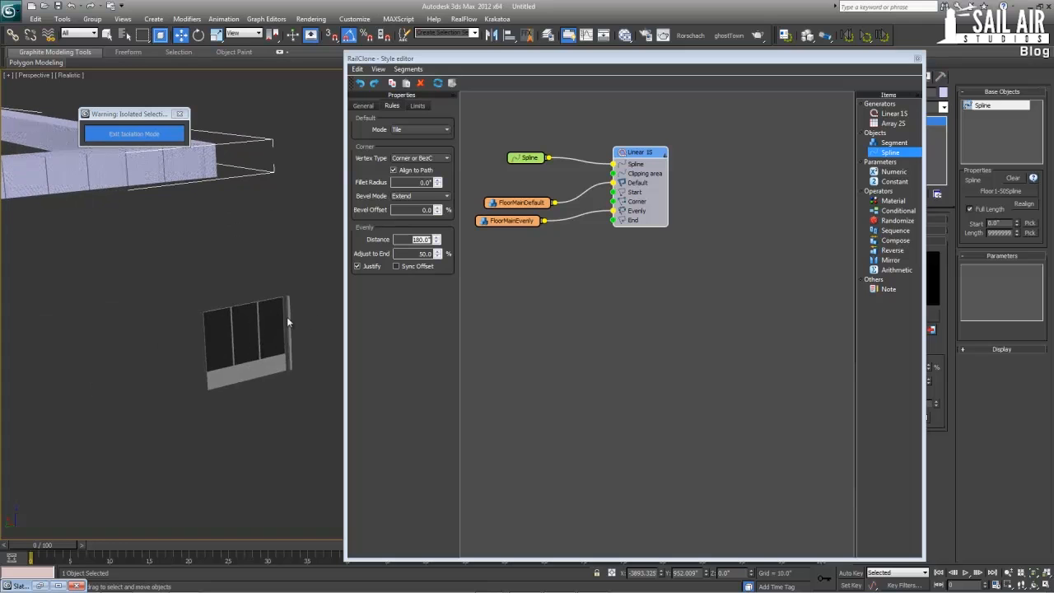
middle_drag(221, 327, 341, 322)
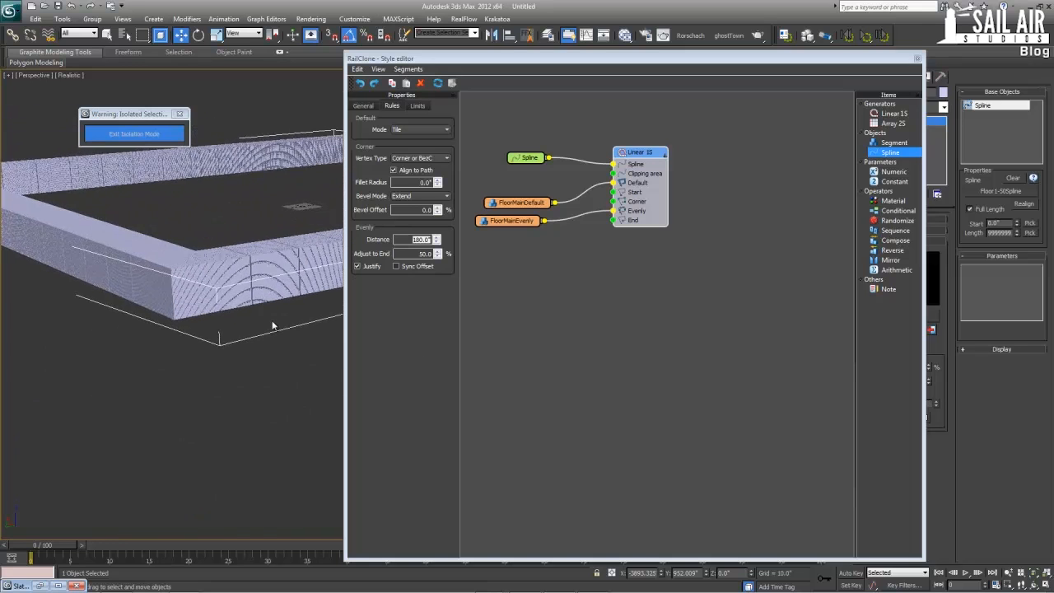
scroll(273, 311, up, 3)
middle_drag(255, 312, 334, 321)
scroll(308, 321, up, 3)
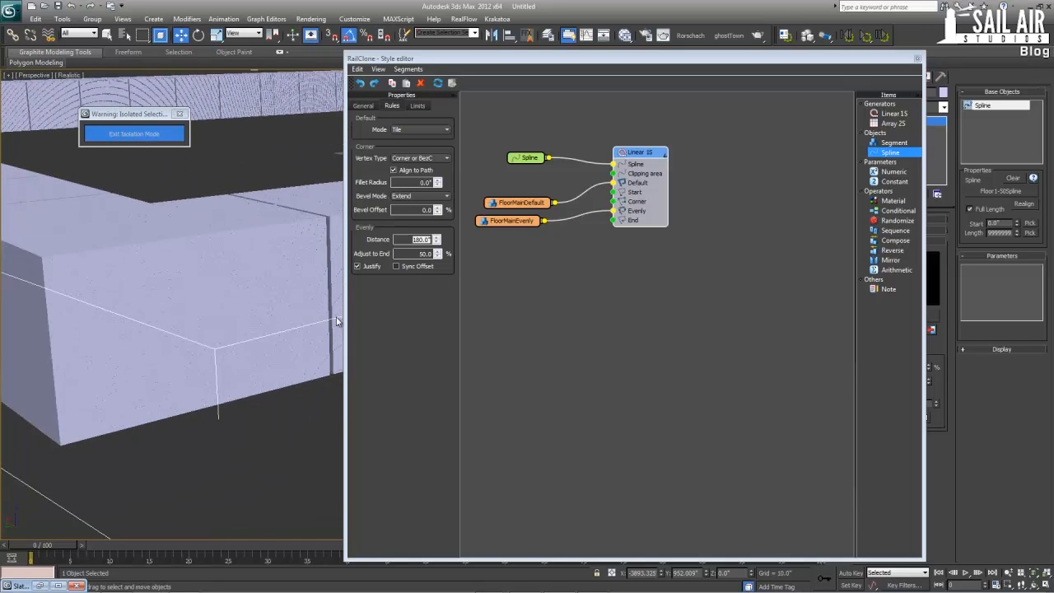
Open the transform settings of the FloorMainDefault segment
click(534, 205)
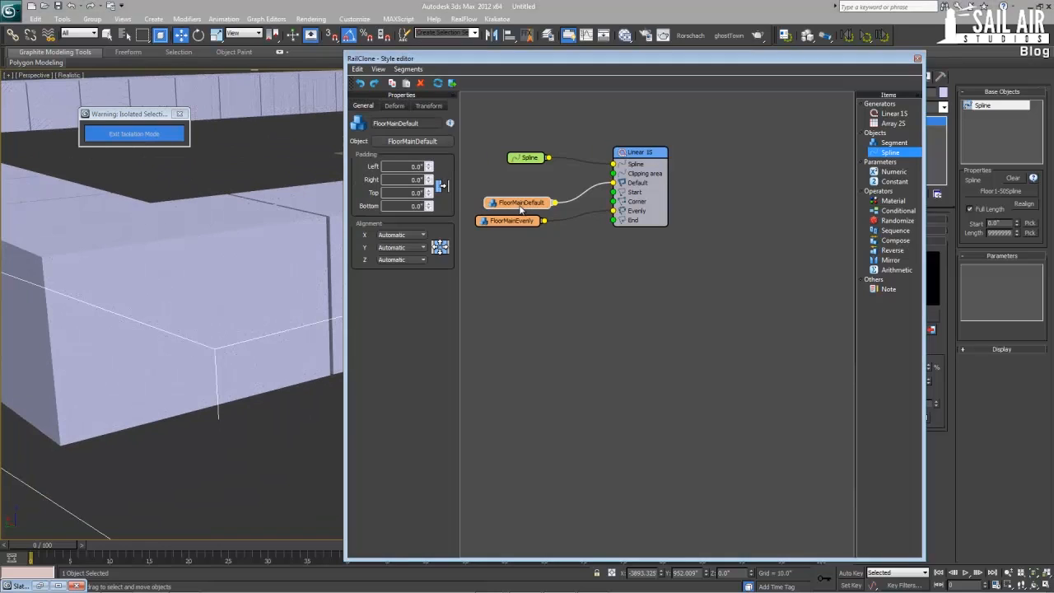
click(427, 108)
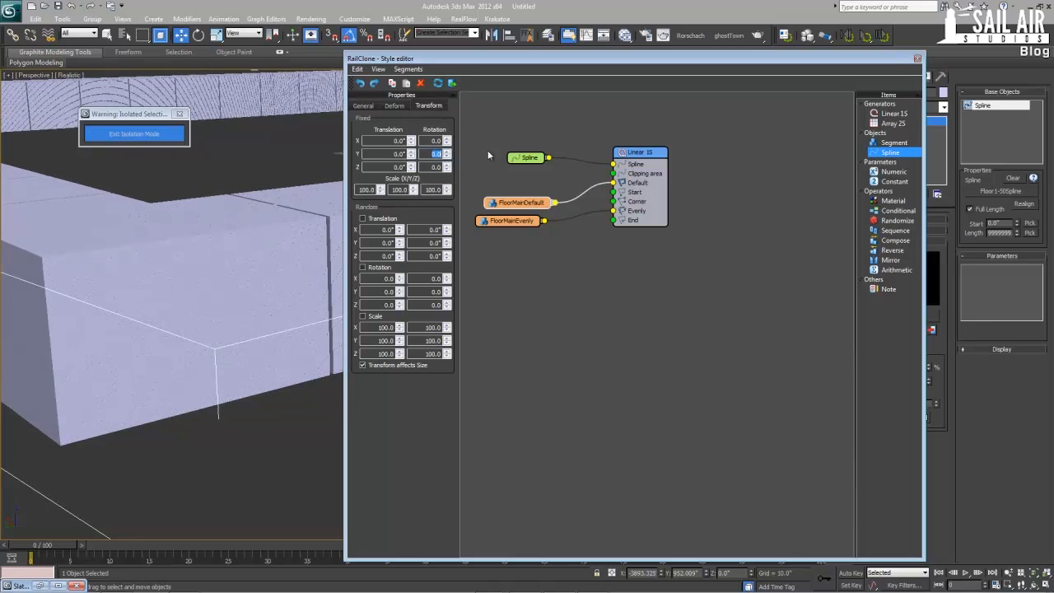
Try rotating FloorMainDefault by -90 about Y, then by 90 and -90 about X, resetting both rotations to 0
key(Return)
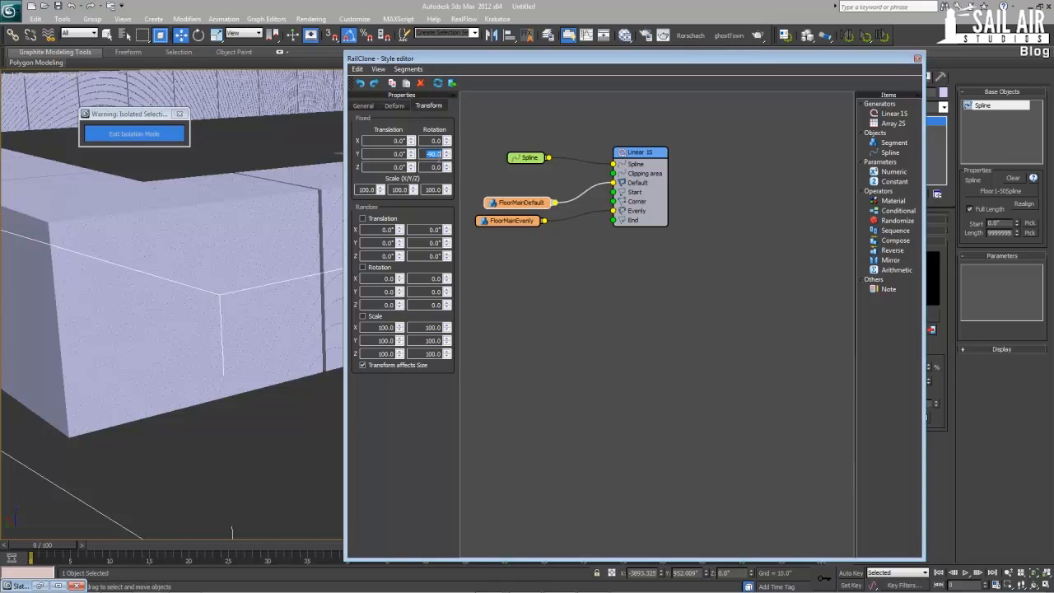
text(0)
key(Return)
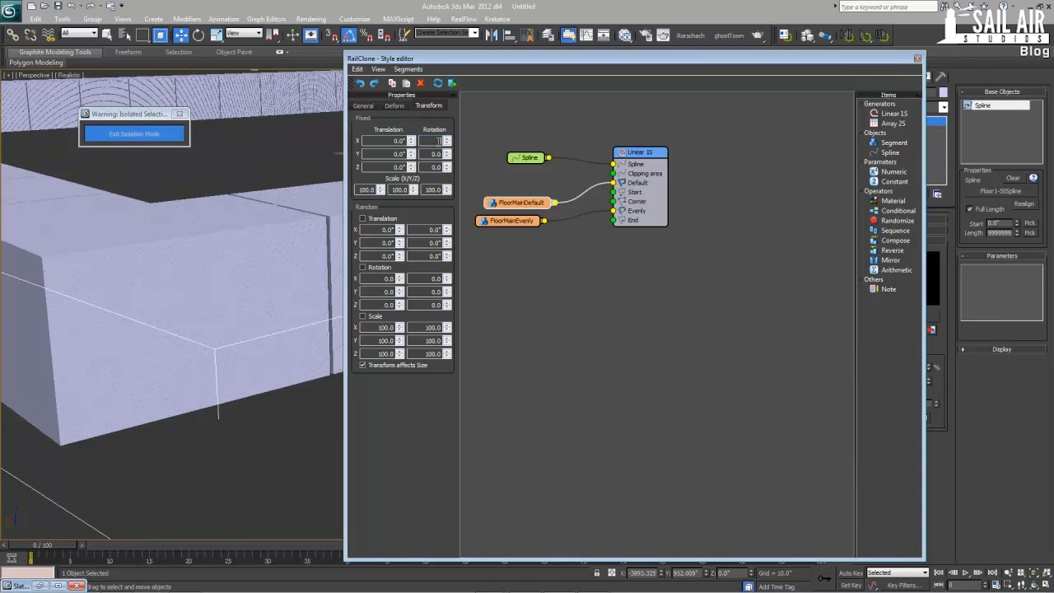
text(90)
key(Return)
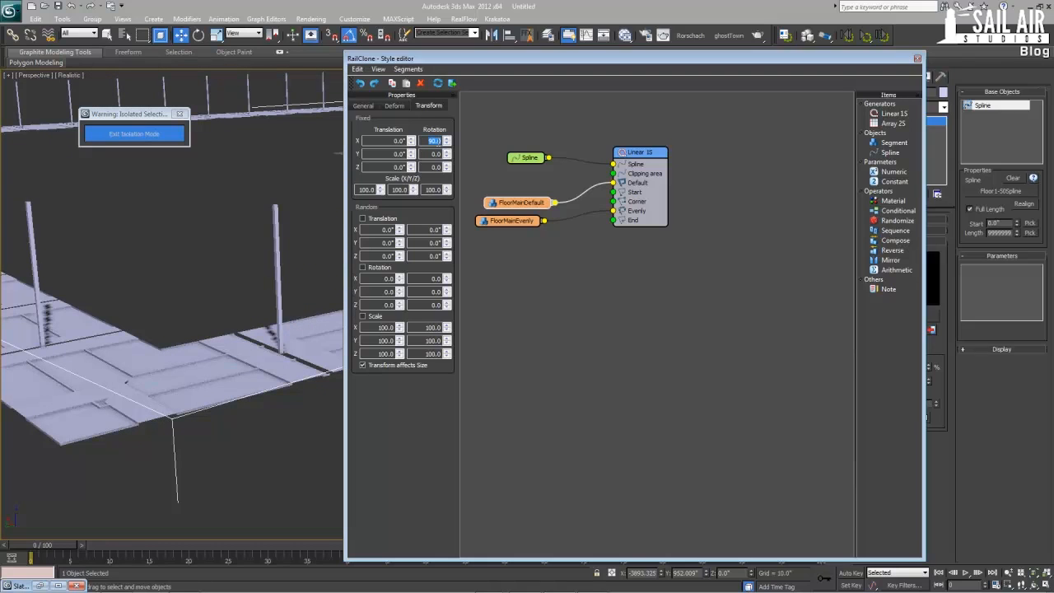
text(-90)
key(Return)
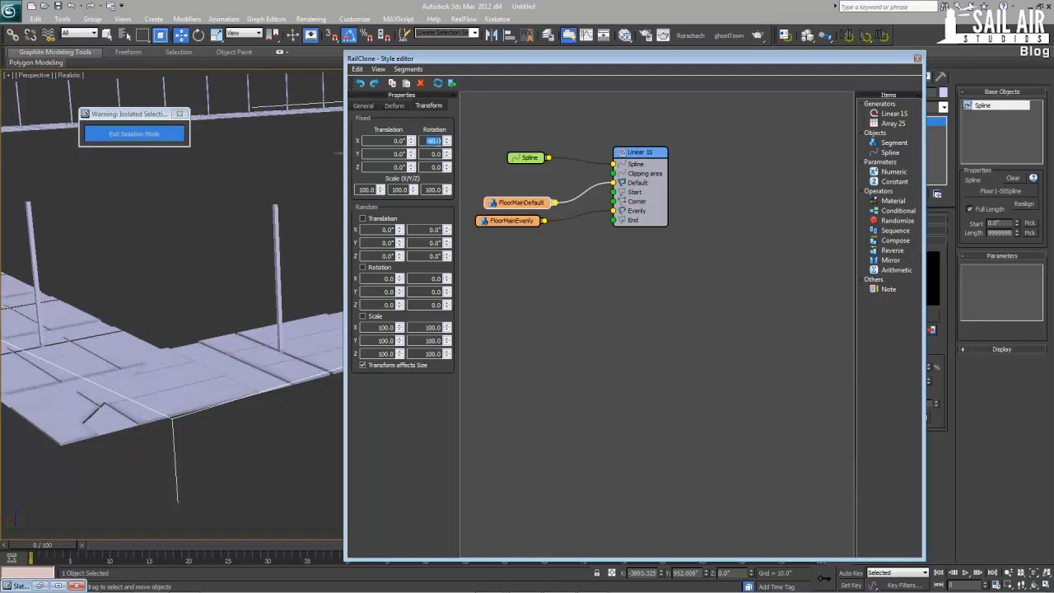
text(0)
key(Return)
Set the FloorMainDefault segment's fixed Z rotation to 90
click(436, 167)
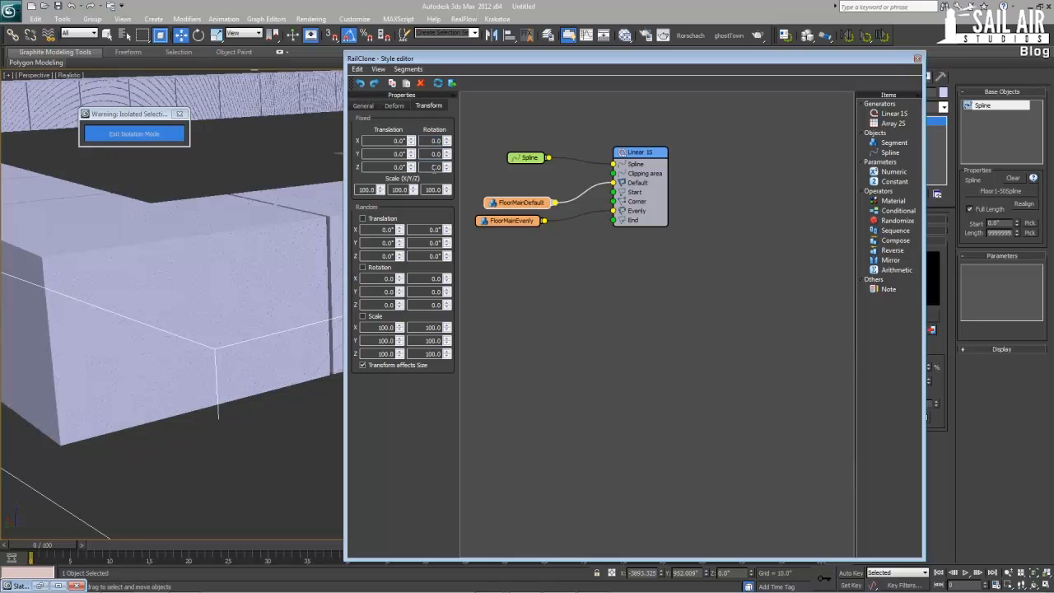
text(90)
key(Return)
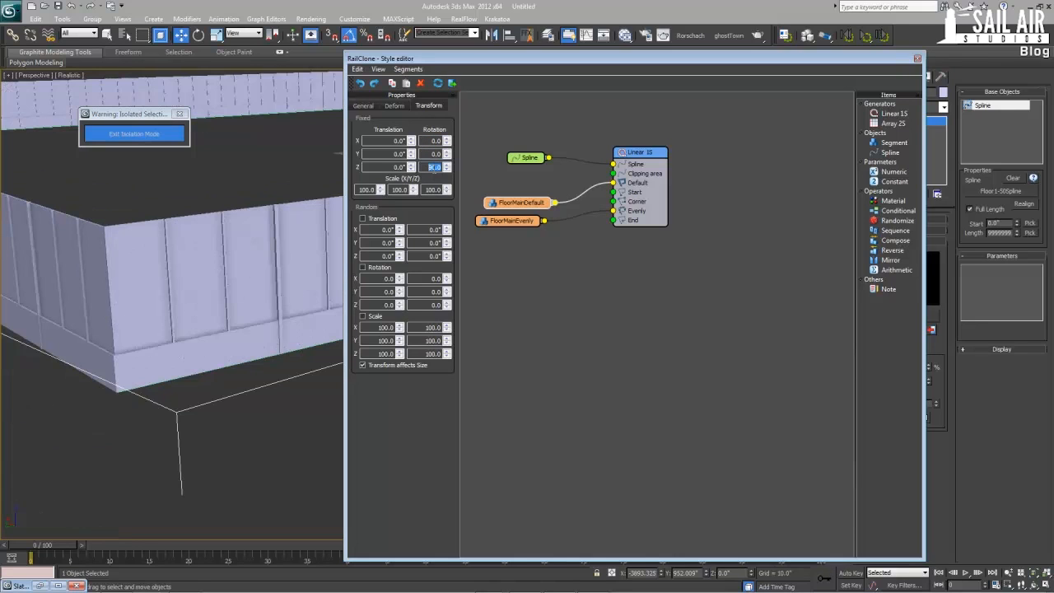
Inspect the rotated window panels and dividers along the facade, and close the RailClone style editor
scroll(185, 295, up, 5)
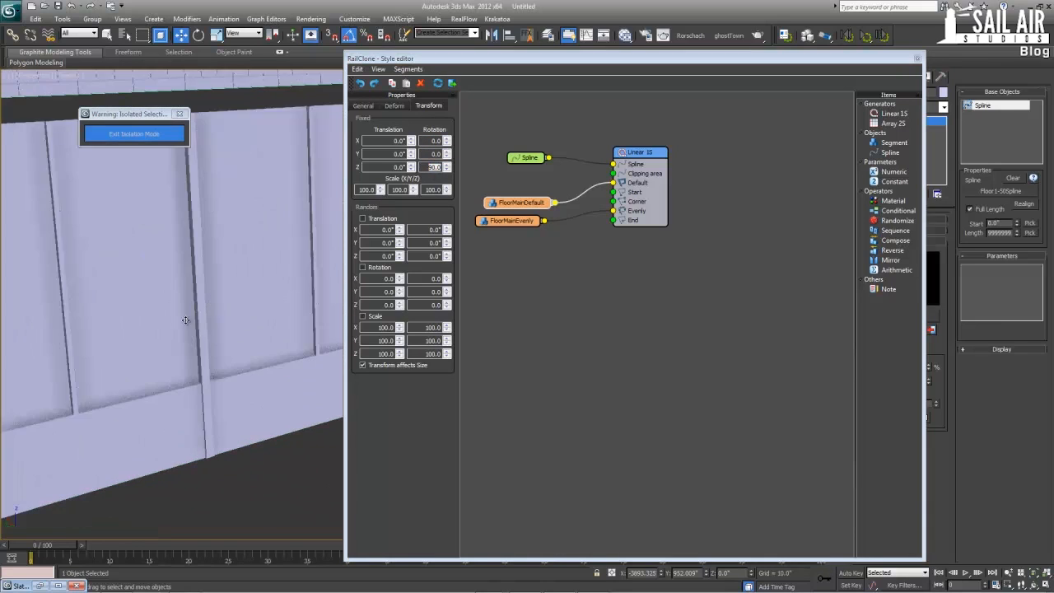
middle_drag(288, 324, 76, 378)
middle_drag(284, 343, 235, 330)
scroll(214, 299, down, 3)
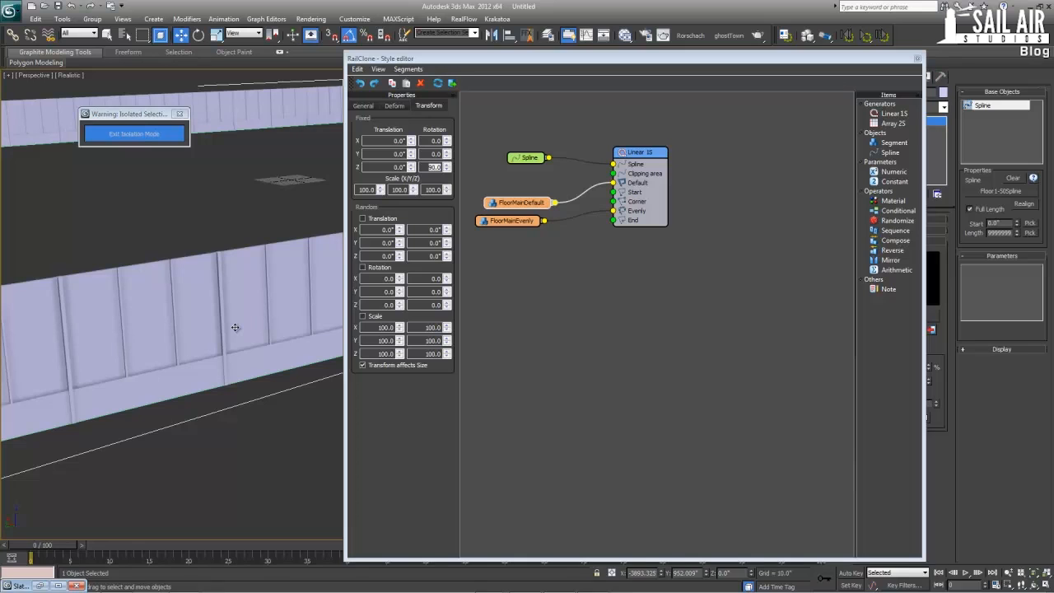
drag(918, 59, 923, 59)
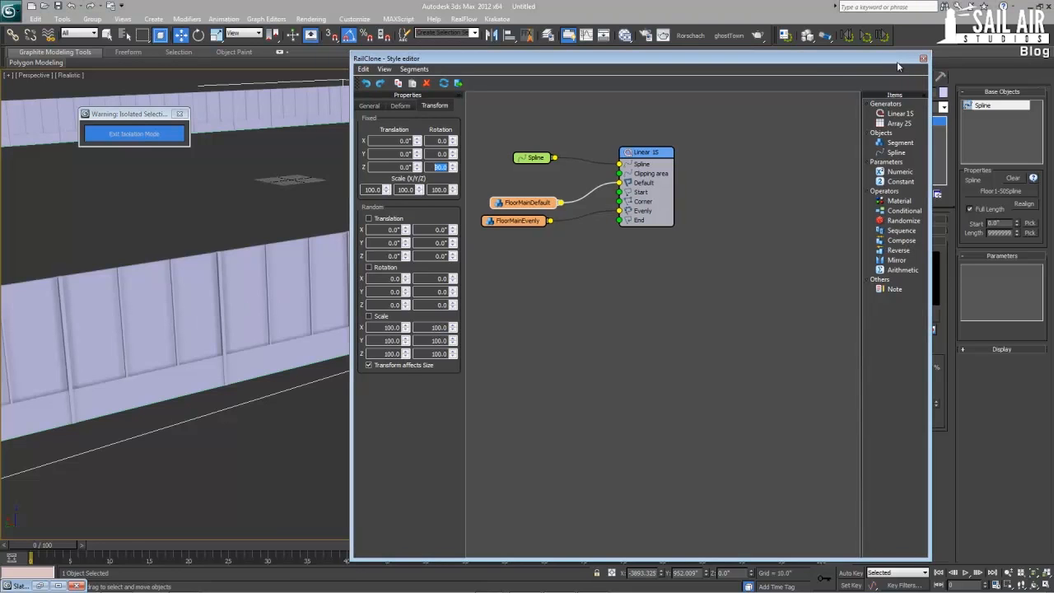
click(923, 57)
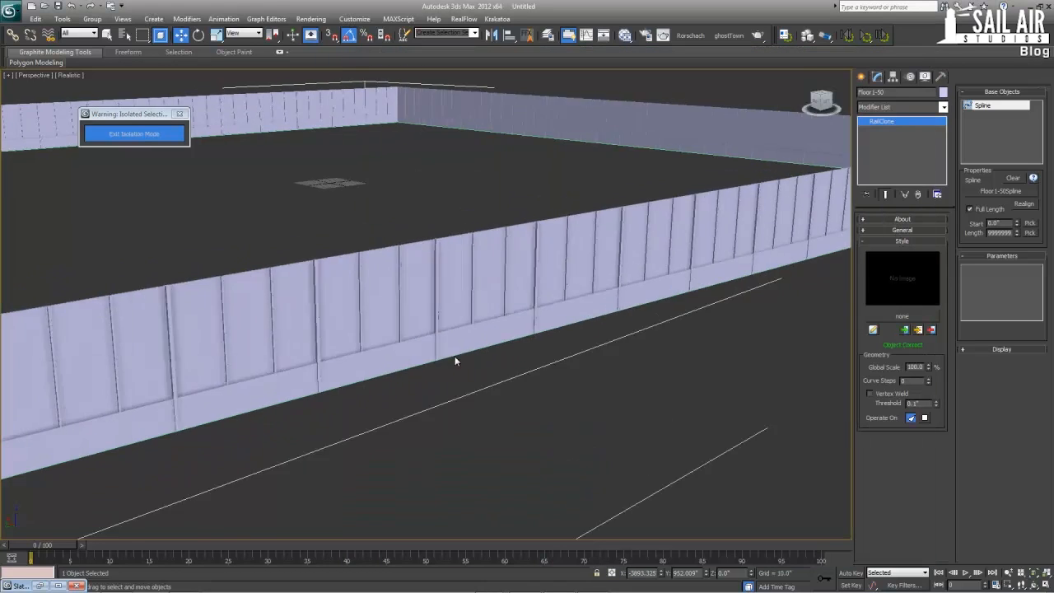
View the facade ring from above, exit isolation mode, and examine how the facade meets the tower's base
scroll(451, 362, down, 5)
scroll(492, 400, up, 3)
alt+middle_drag(492, 400, 427, 431)
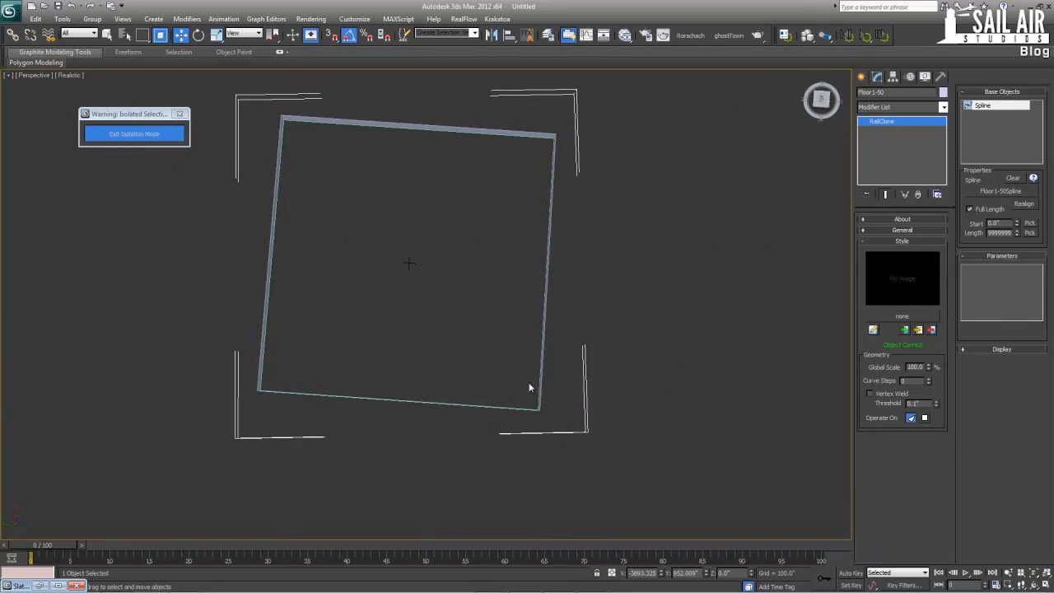
alt+middle_drag(409, 263, 402, 430)
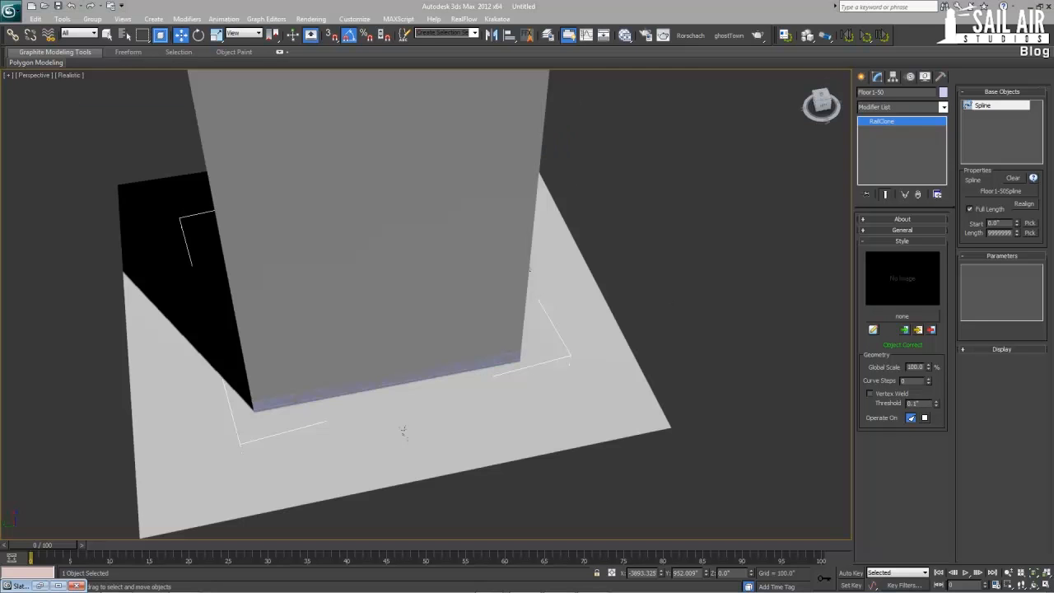
alt+middle_drag(541, 386, 457, 311)
scroll(458, 338, up, 4)
key(f)
scroll(480, 298, up, 4)
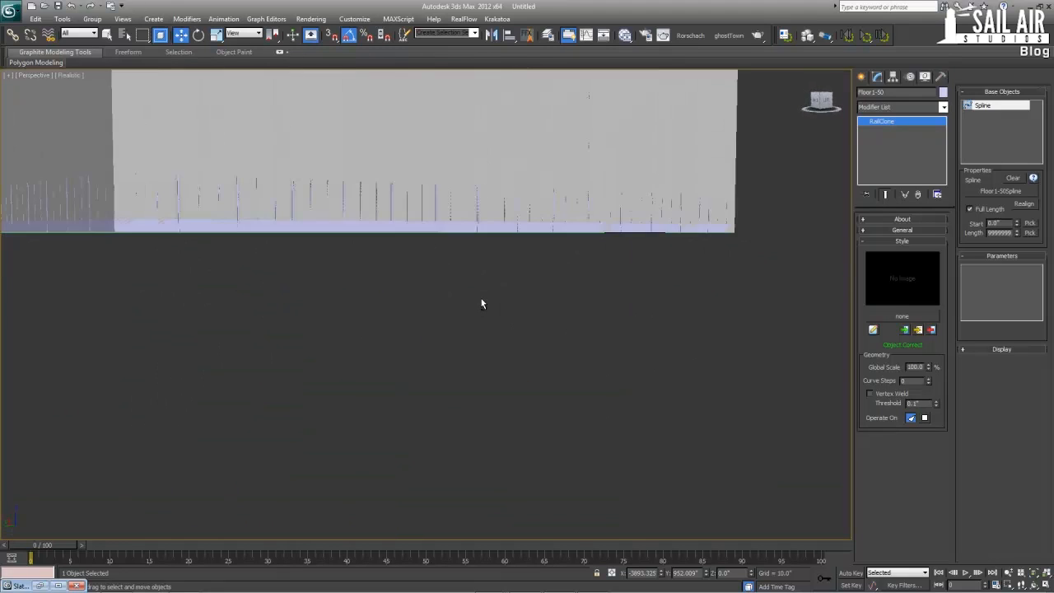
Show edged faces in the perspective view and isolate the Floor1-50 facade ring with its source facade pieces
key(p)
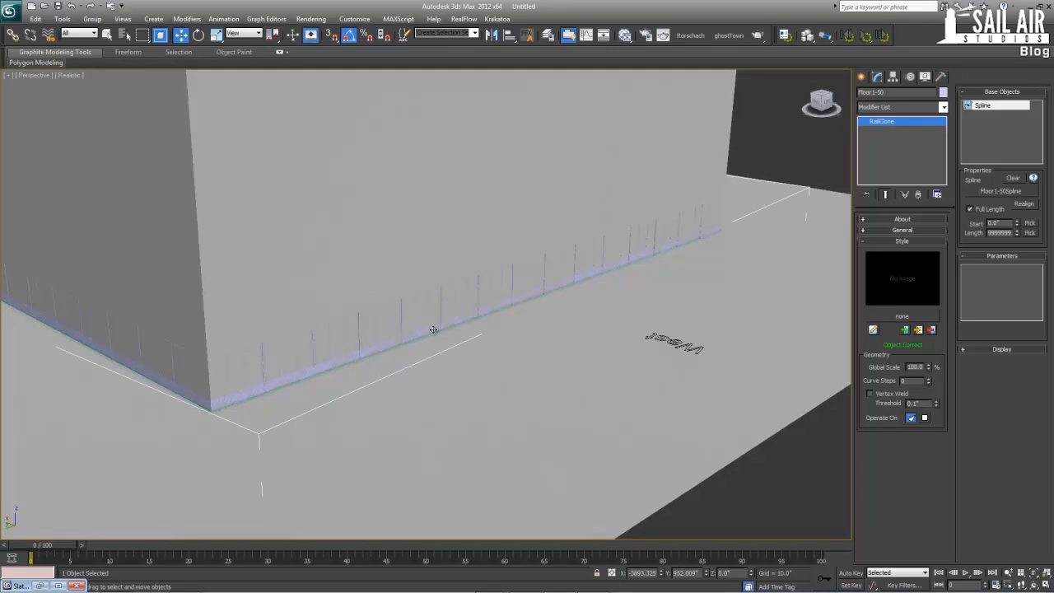
scroll(433, 329, up, 5)
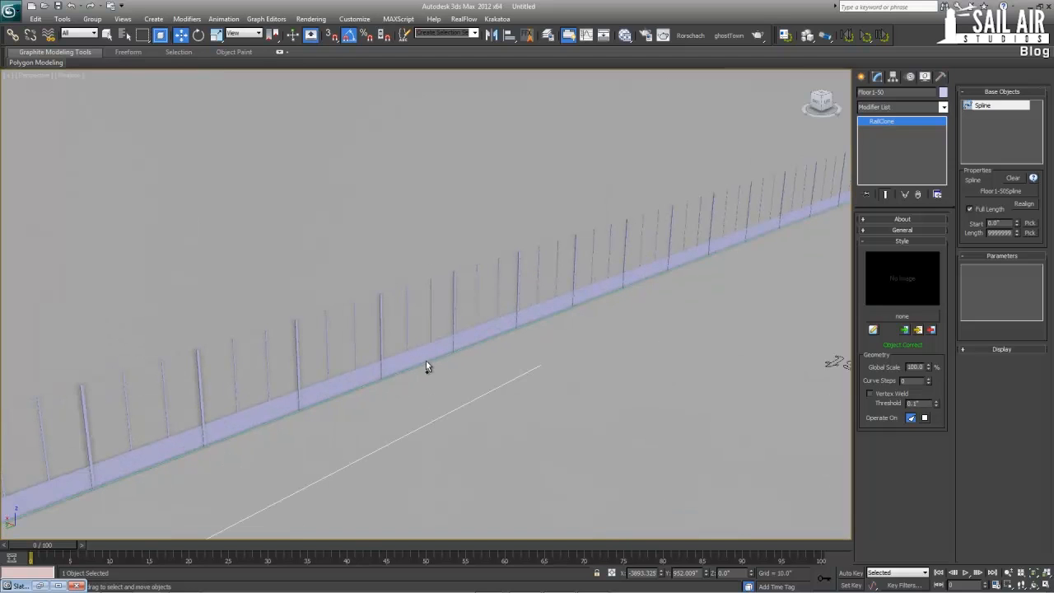
key(F4)
scroll(426, 354, down, 10)
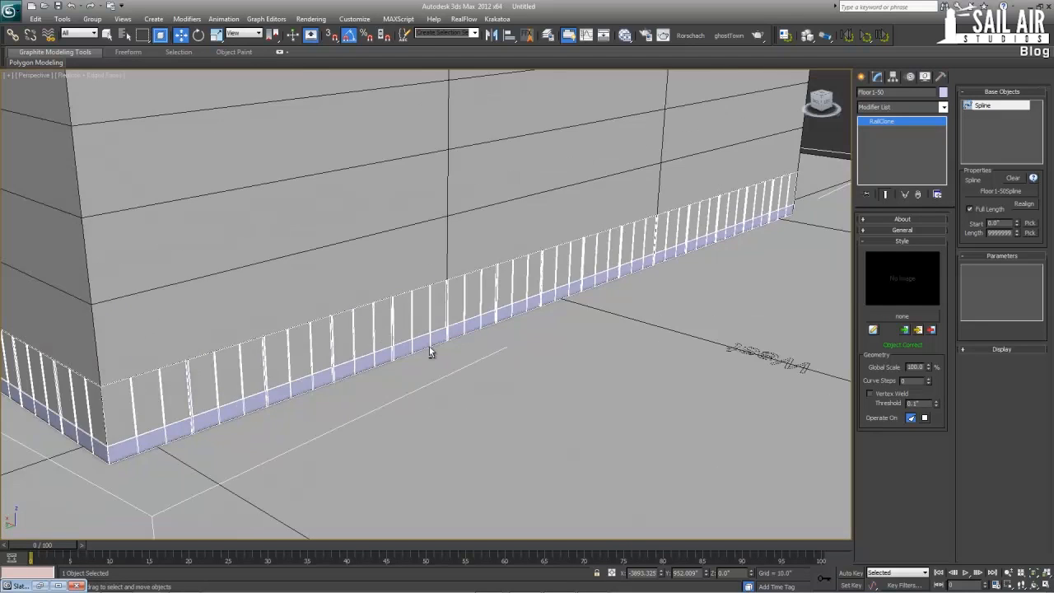
ctrl+drag(668, 450, 666, 449)
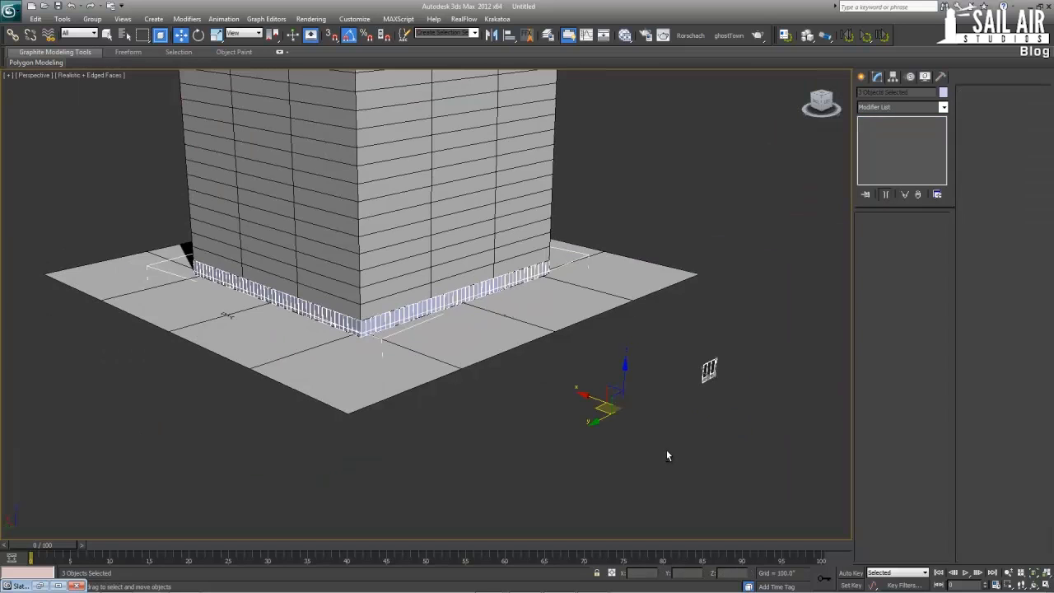
key(alt+q)
click(581, 309)
scroll(551, 324, up, 7)
scroll(543, 333, down, 10)
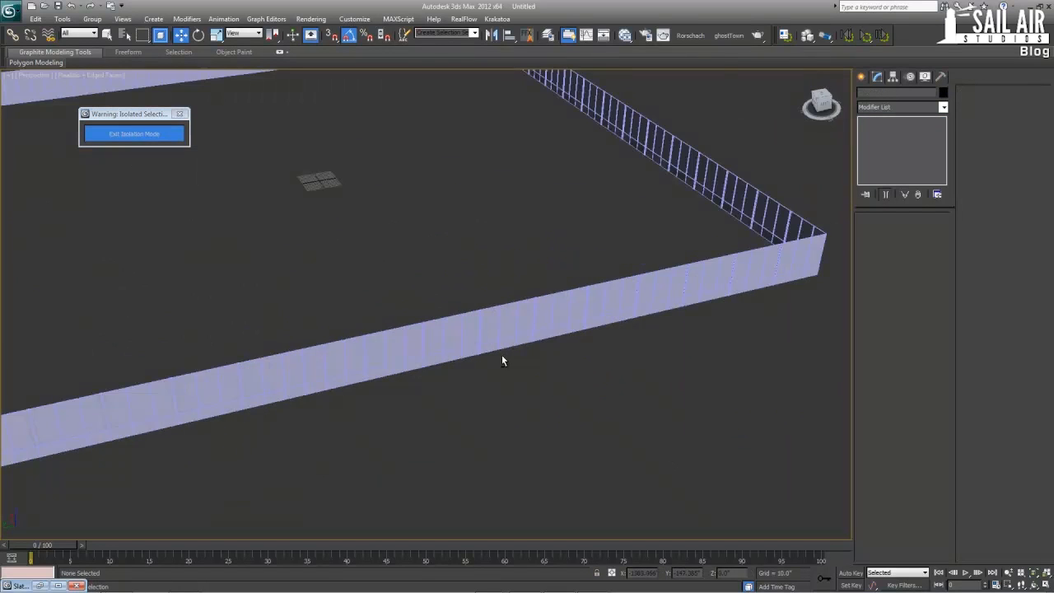
Assign the Material #38 Multi/Sub-Object material to the Floor1-50 facade ring and close the Slate Material Editor
alt+middle_drag(506, 290, 522, 305)
click(522, 307)
scroll(522, 311, up, 3)
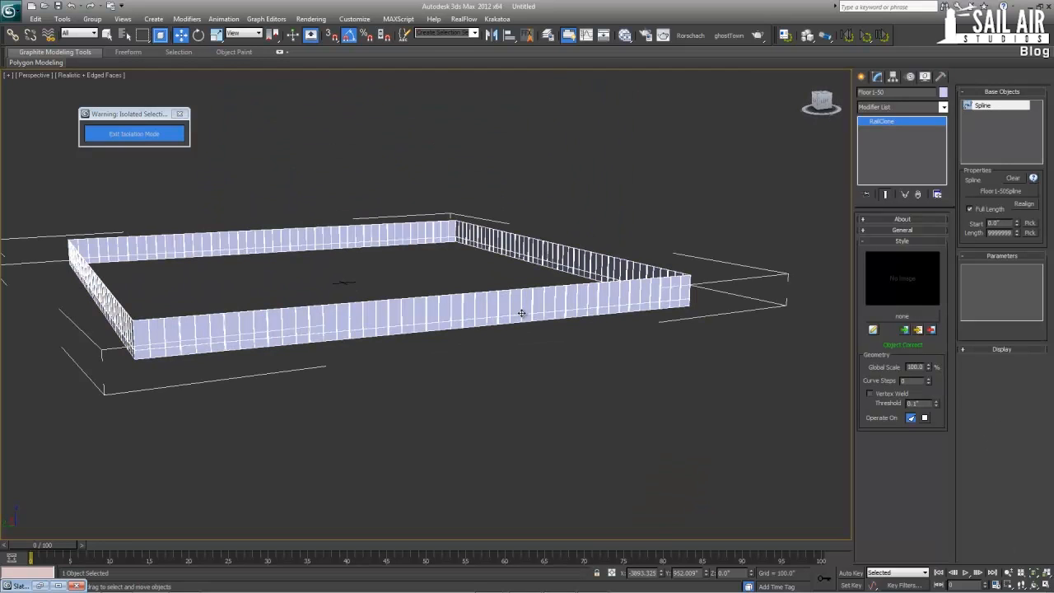
key(m)
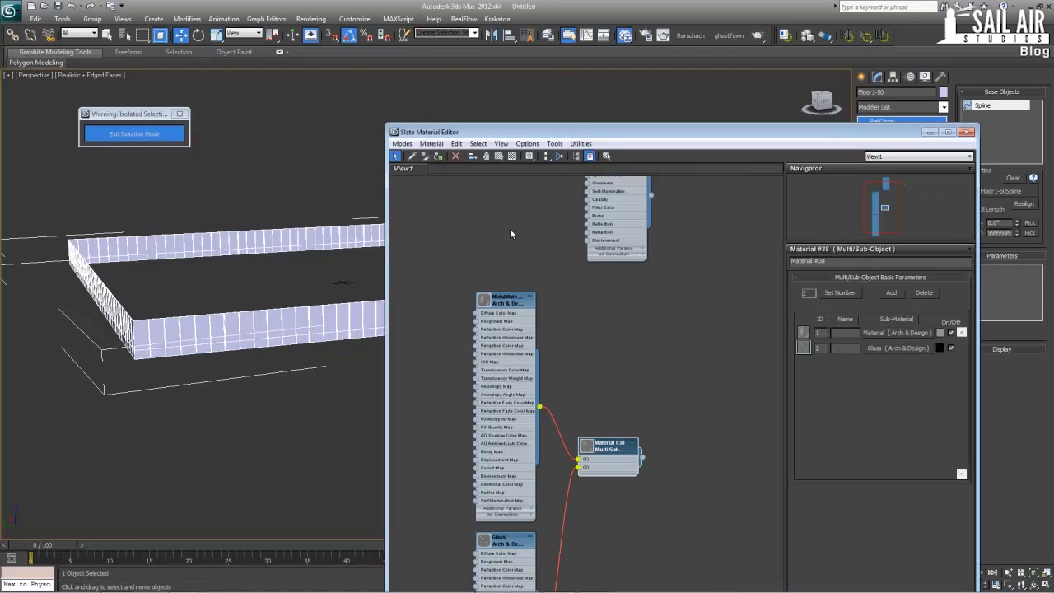
click(438, 156)
click(968, 132)
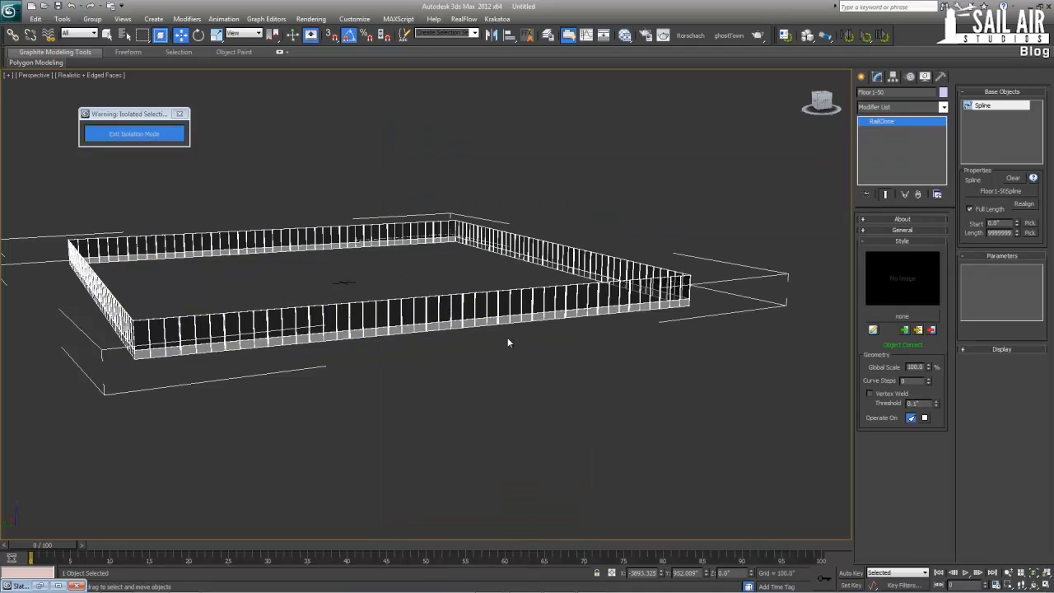
Examine the FloorMainDefault panel up close, looking at its element level before leaving it again
middle_drag(507, 343, 445, 243)
scroll(444, 243, down, 2)
click(586, 230)
key(z)
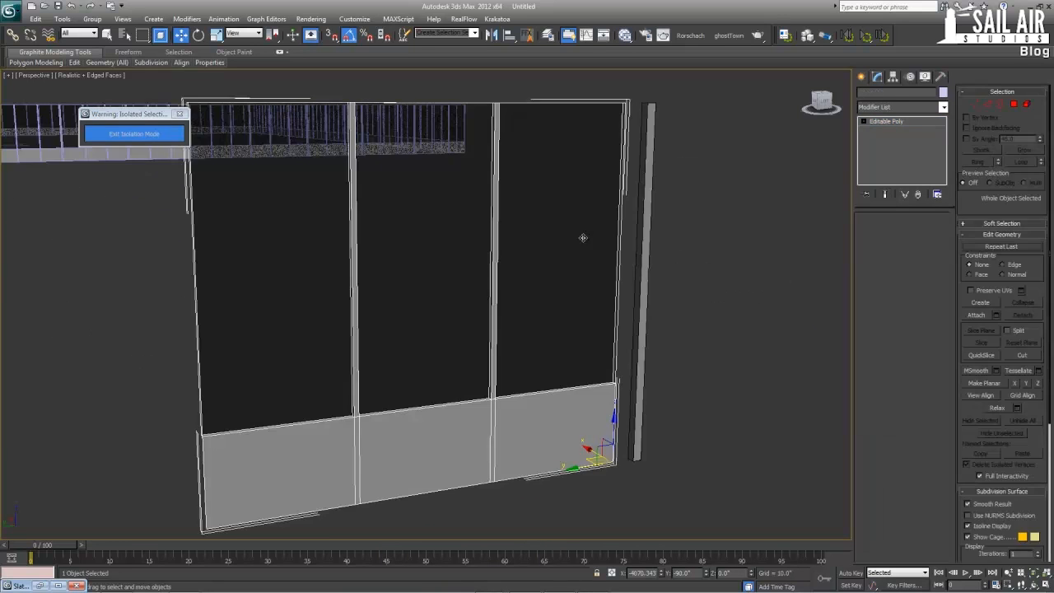
alt+middle_drag(583, 237, 569, 255)
scroll(447, 293, down, 6)
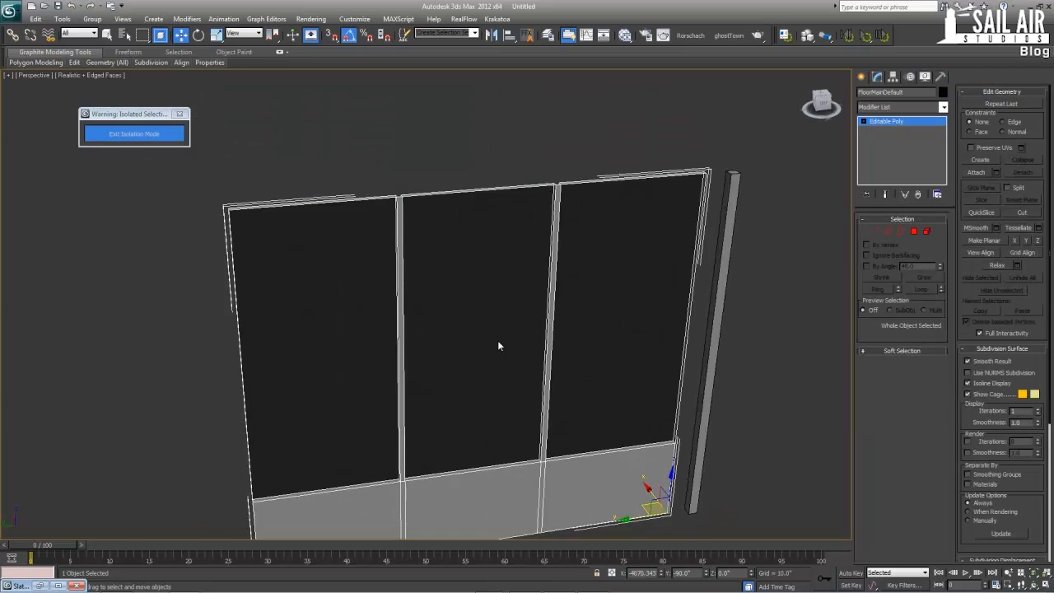
click(926, 231)
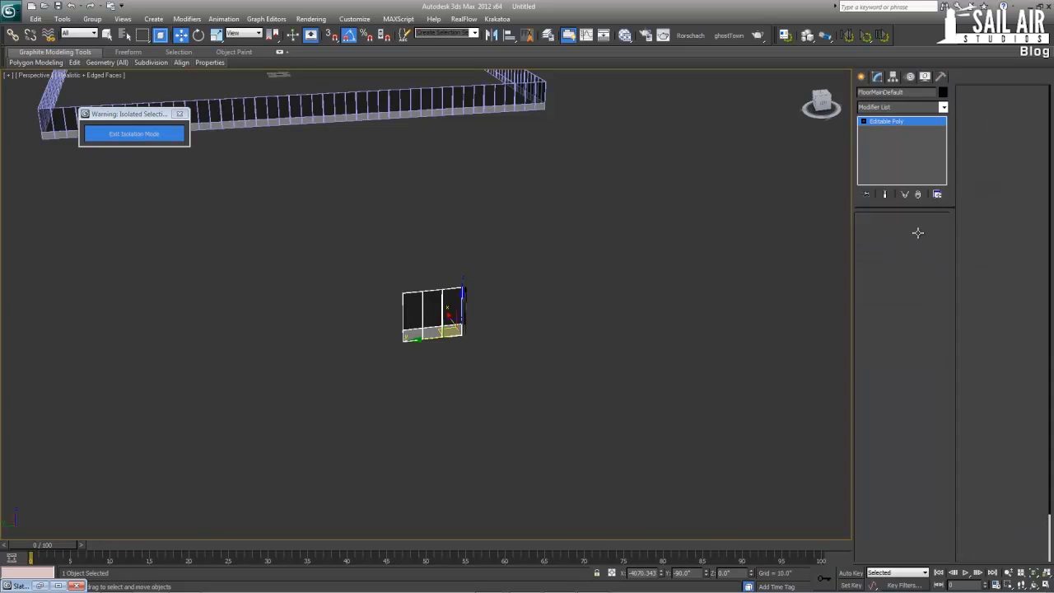
click(453, 329)
click(474, 274)
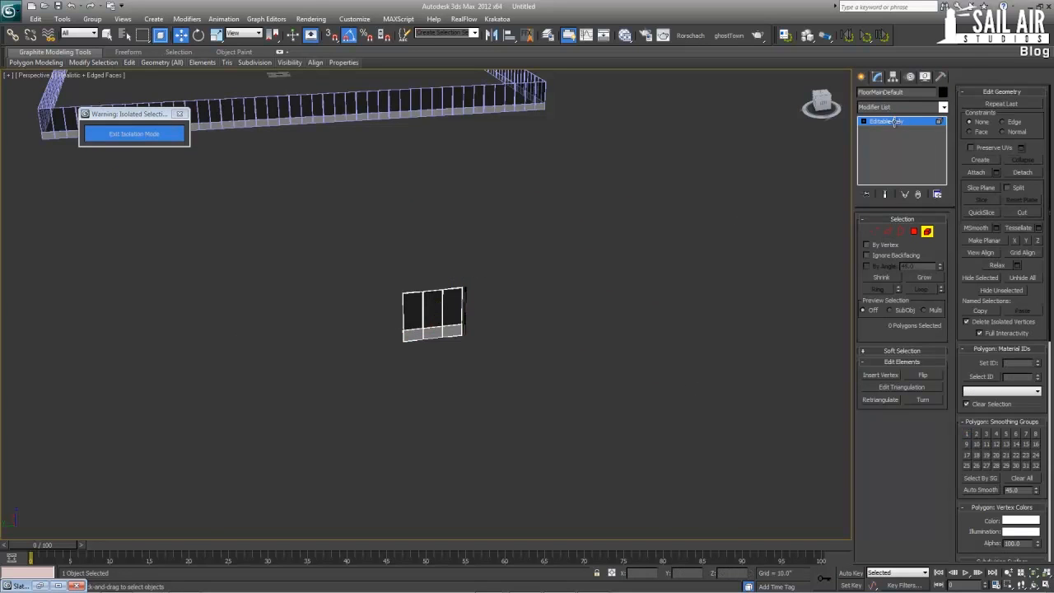
click(895, 121)
Inspect the glass and metal materials along the facade ring up close, with edged faces turned off
click(377, 101)
middle_drag(381, 163, 396, 307)
scroll(396, 307, up, 3)
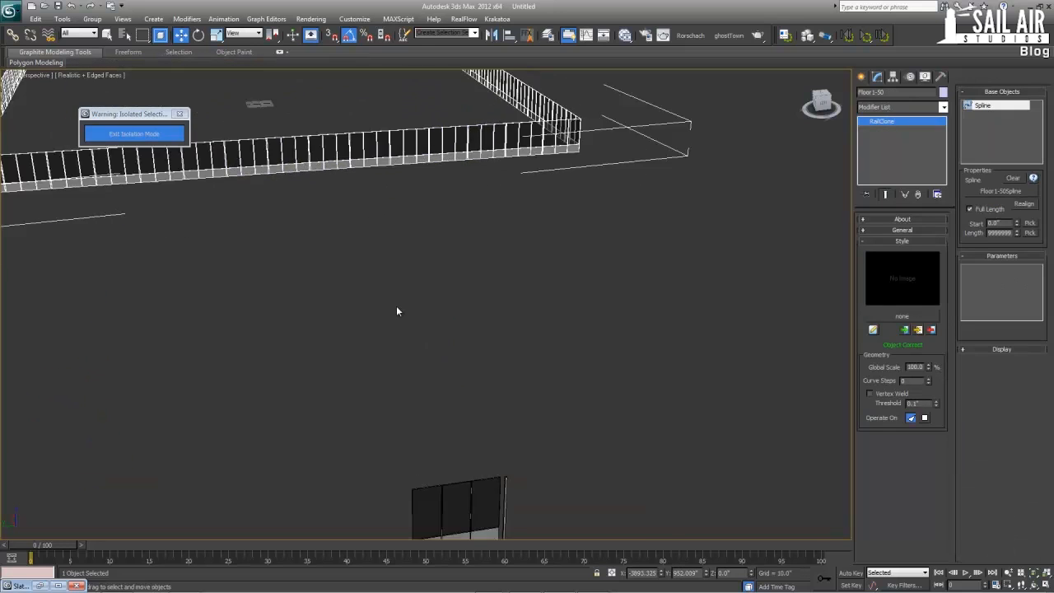
scroll(396, 311, down, 6)
scroll(447, 323, up, 5)
middle_drag(454, 357, 201, 188)
scroll(459, 293, up, 5)
middle_drag(517, 319, 491, 288)
click(524, 126)
middle_drag(384, 355, 404, 340)
scroll(404, 339, down, 1)
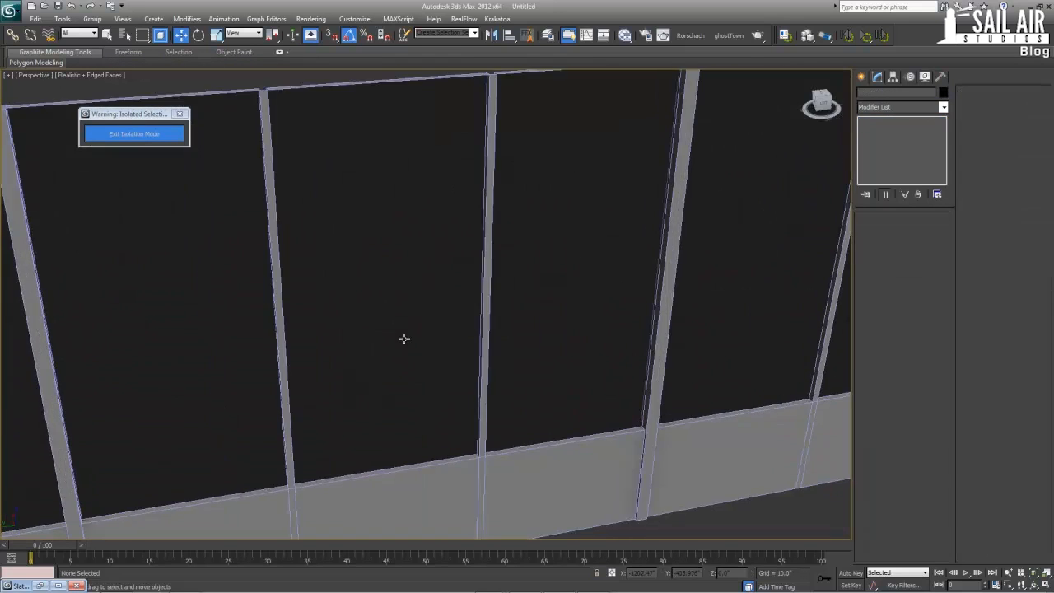
scroll(515, 321, down, 5)
key(F4)
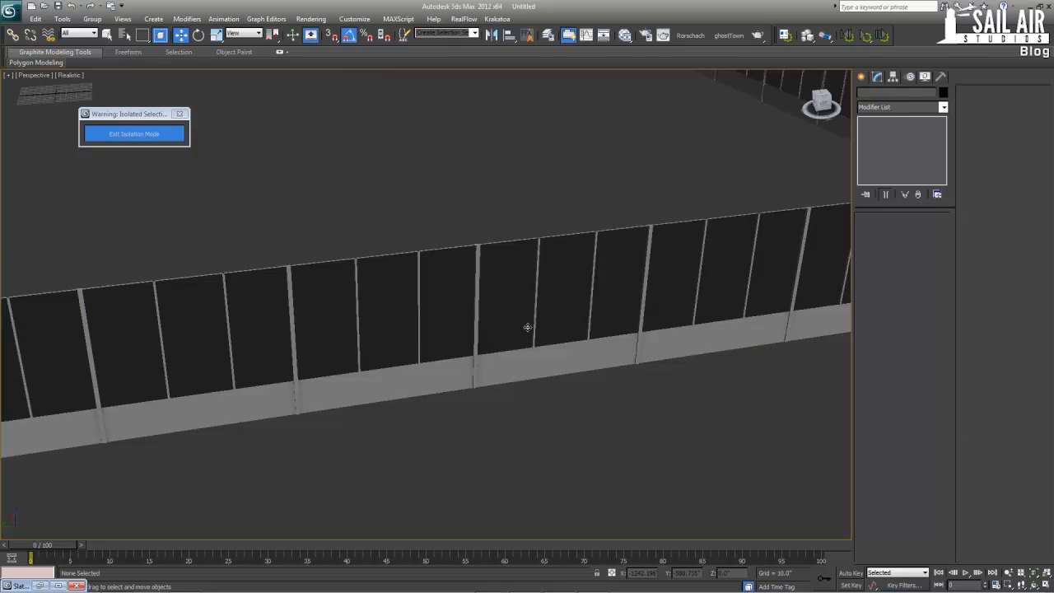
scroll(527, 328, down, 6)
middle_drag(465, 317, 520, 338)
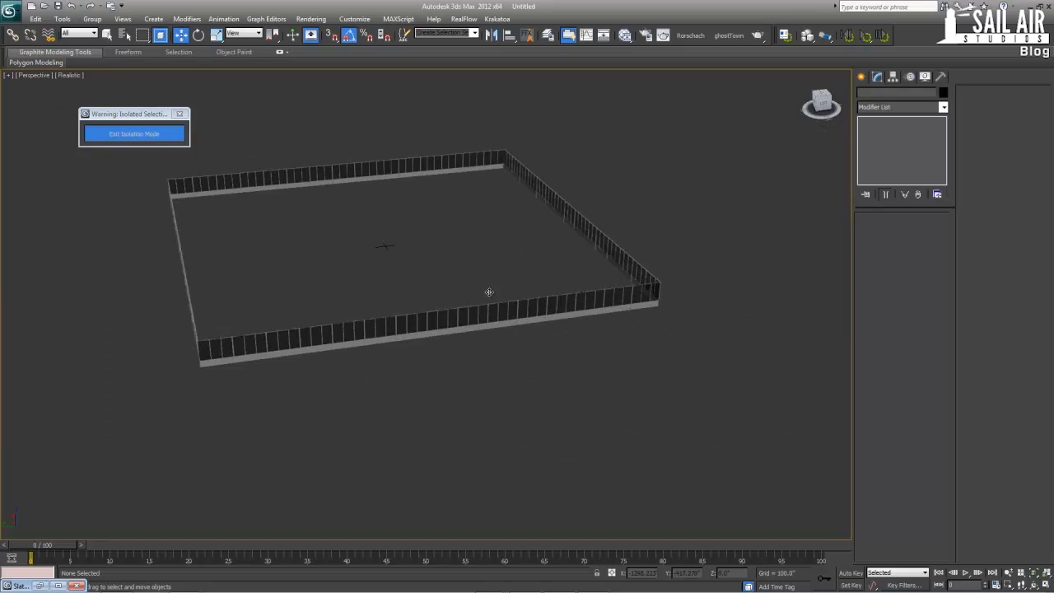
Exit isolation mode and hide the three tower boxes around the nearest corner of the building
click(123, 132)
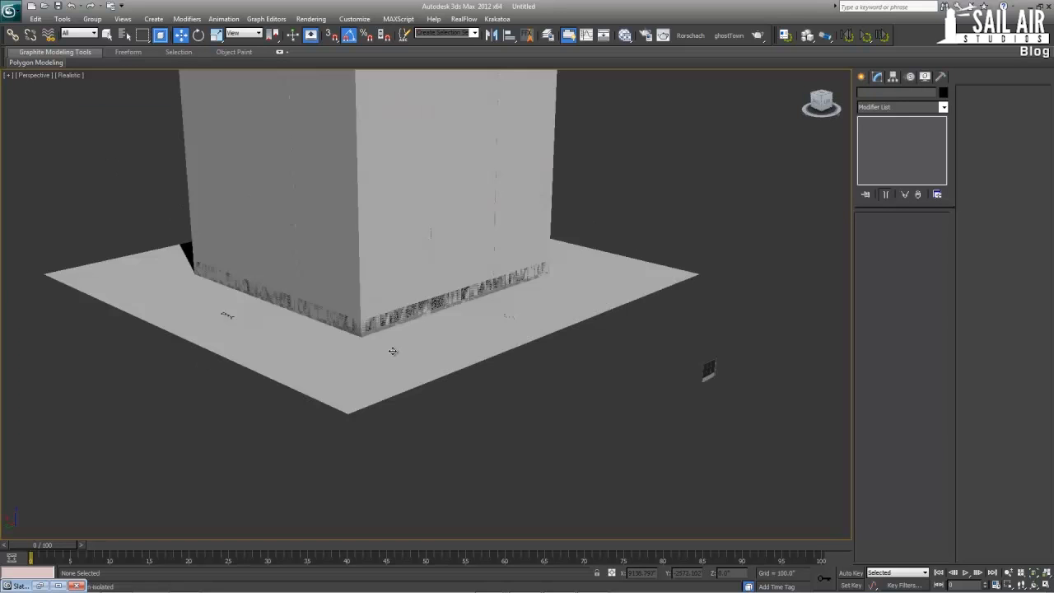
click(375, 313)
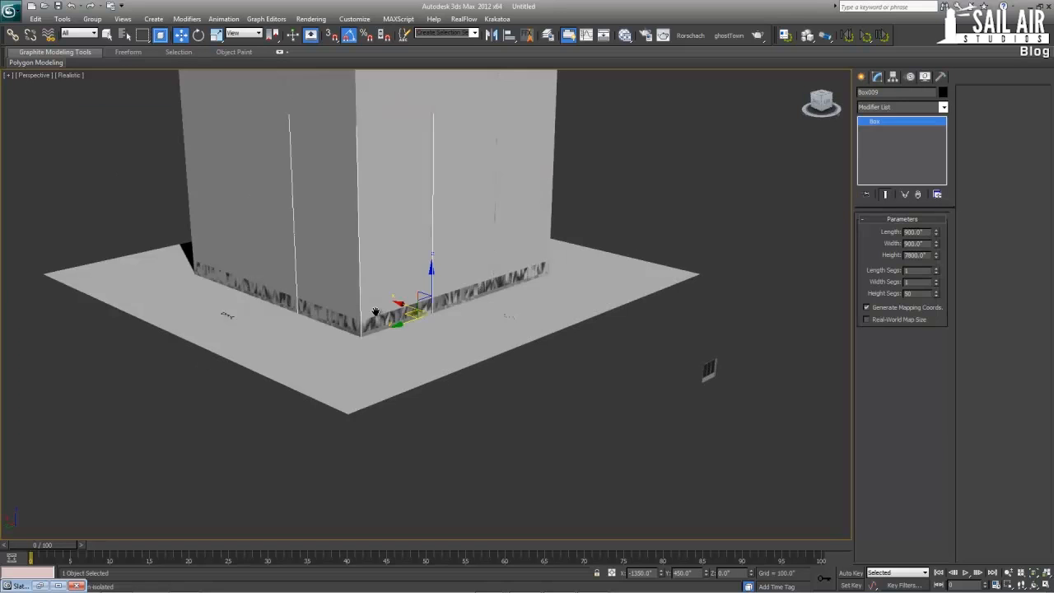
middle_drag(349, 266, 379, 404)
scroll(379, 404, down, 5)
ctrl+click(452, 356)
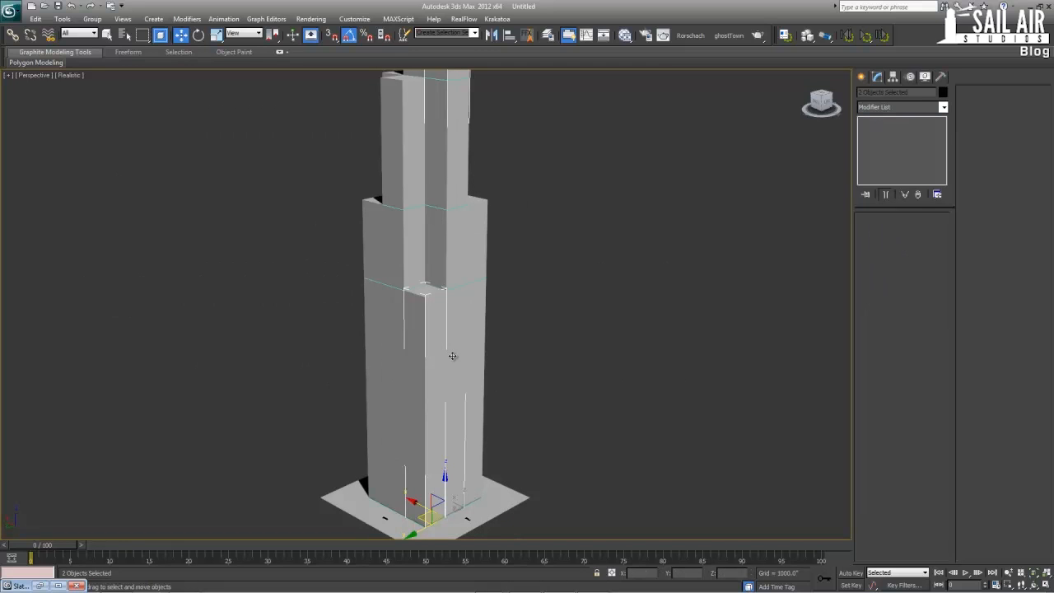
ctrl+click(477, 324)
right_click(432, 276)
click(447, 248)
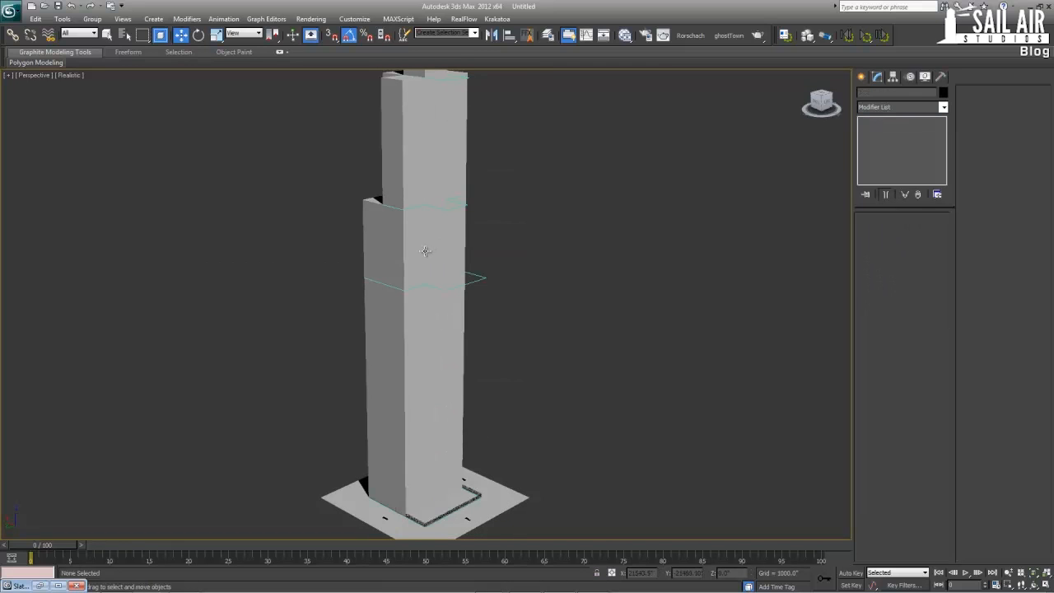
Turn on edged faces and hide the next row of tower boxes together with the adjoining side box
click(426, 251)
ctrl+click(444, 249)
ctrl+click(453, 247)
key(F4)
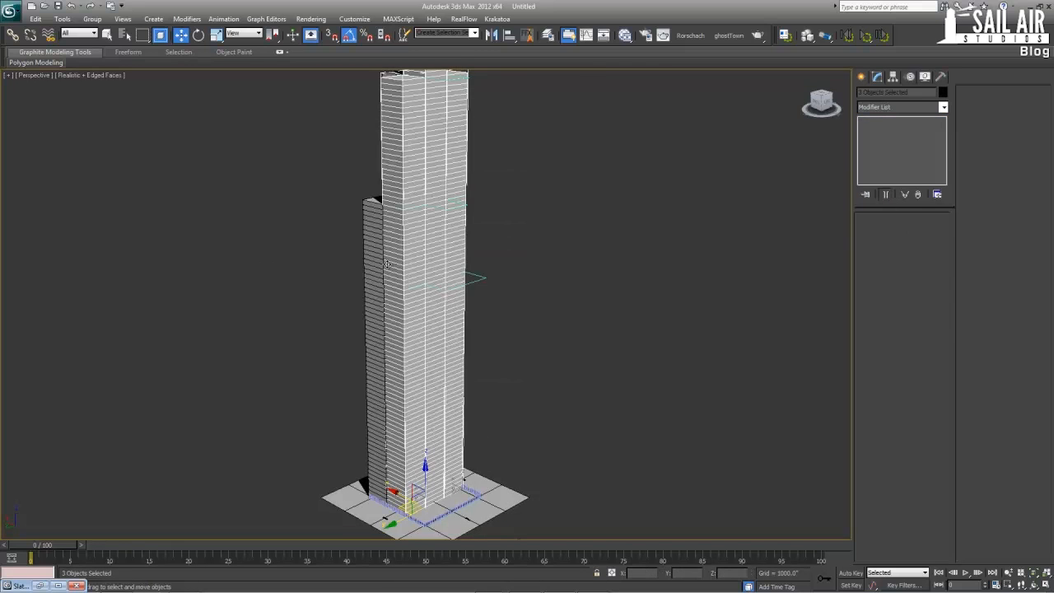
right_click(374, 264)
click(403, 231)
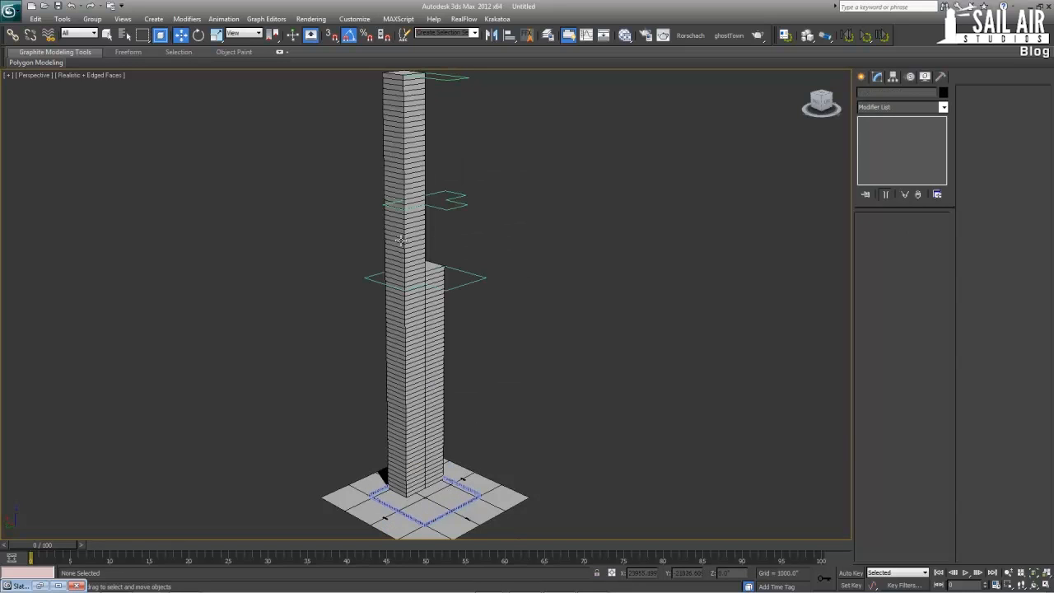
Hide the last two tower boxes and the ground plane under the facade ring
click(420, 262)
ctrl+click(435, 282)
right_click(437, 270)
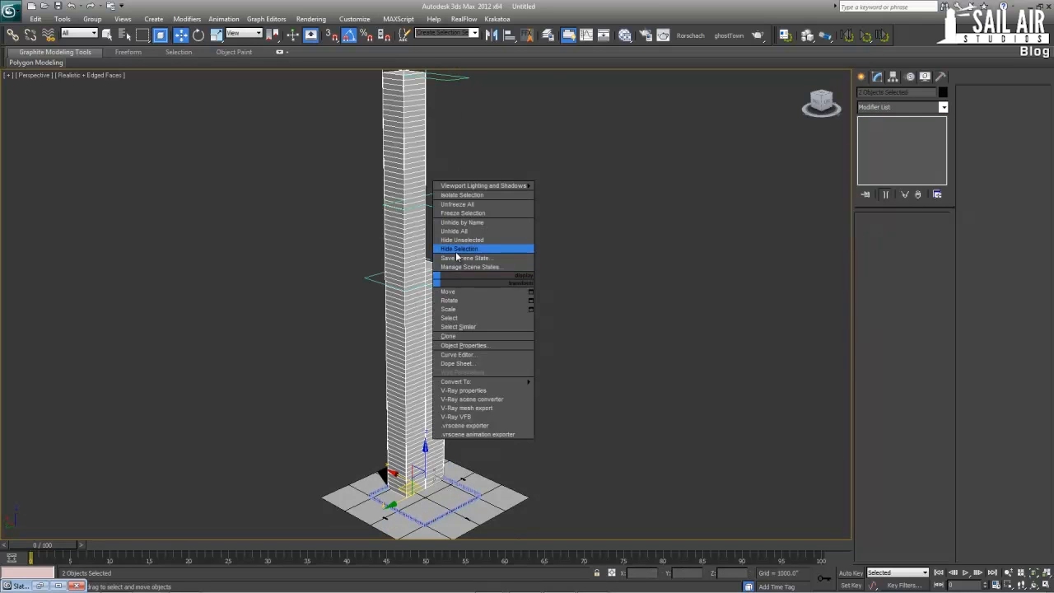
click(457, 247)
key(z)
click(546, 355)
right_click(546, 356)
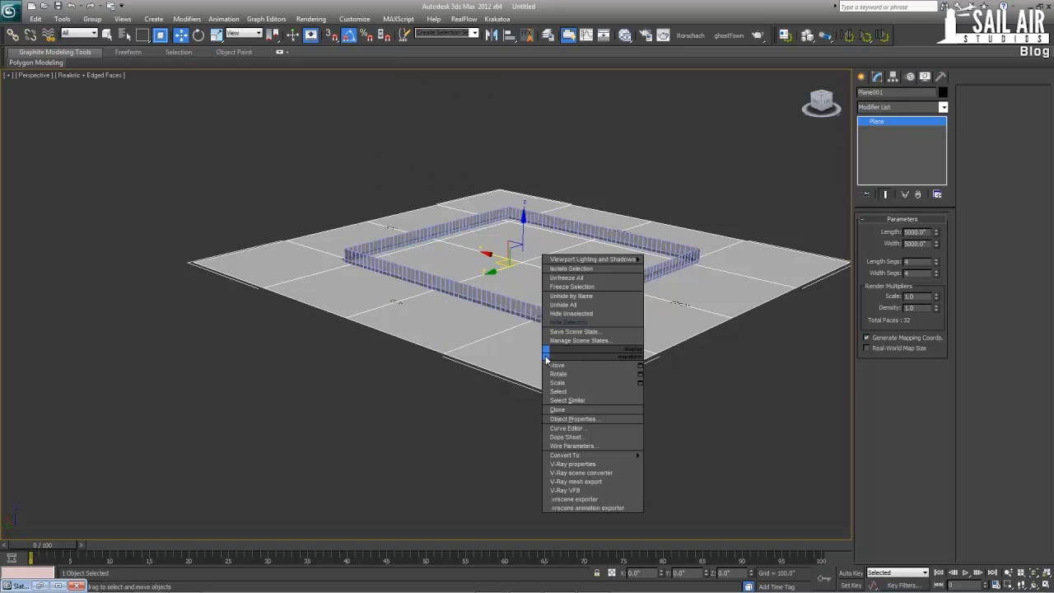
click(563, 322)
Center the Floor1-50 facade ring's pivot to the object, and select the ring together with Floor1-50Spline
click(542, 321)
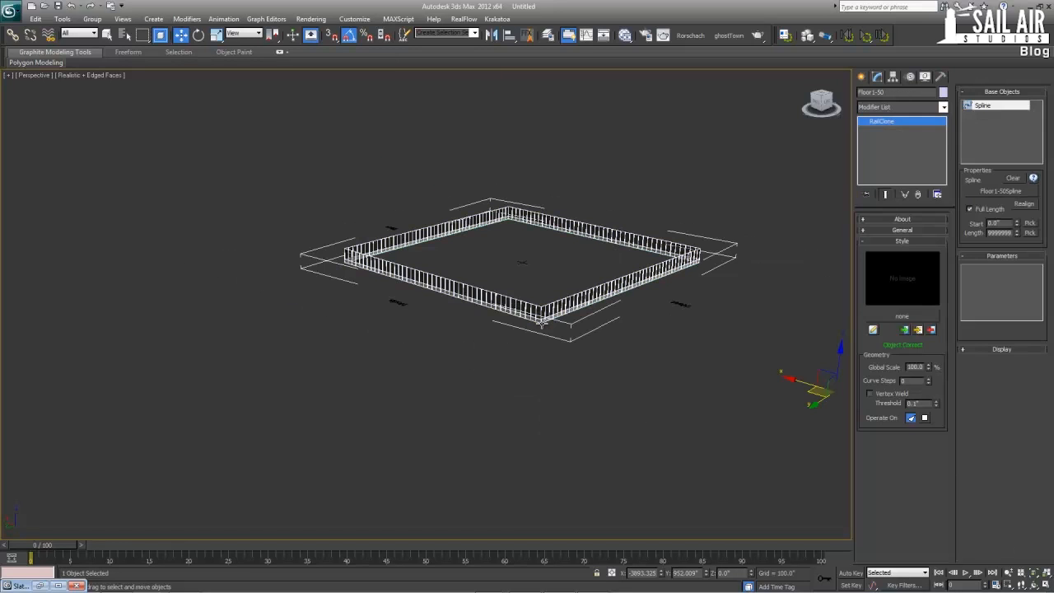
ctrl+click(541, 322)
key(z)
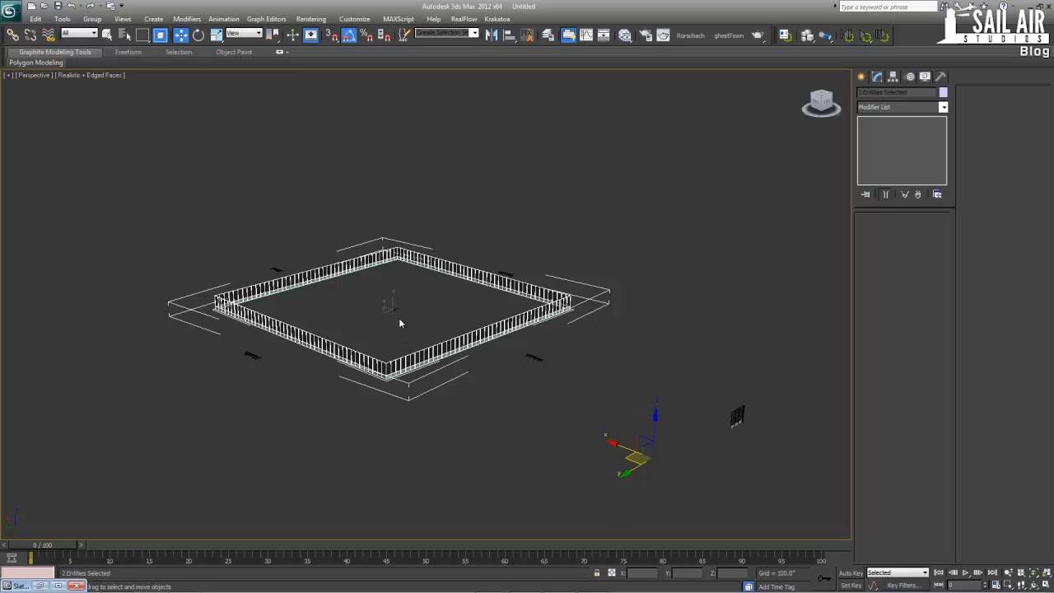
click(893, 76)
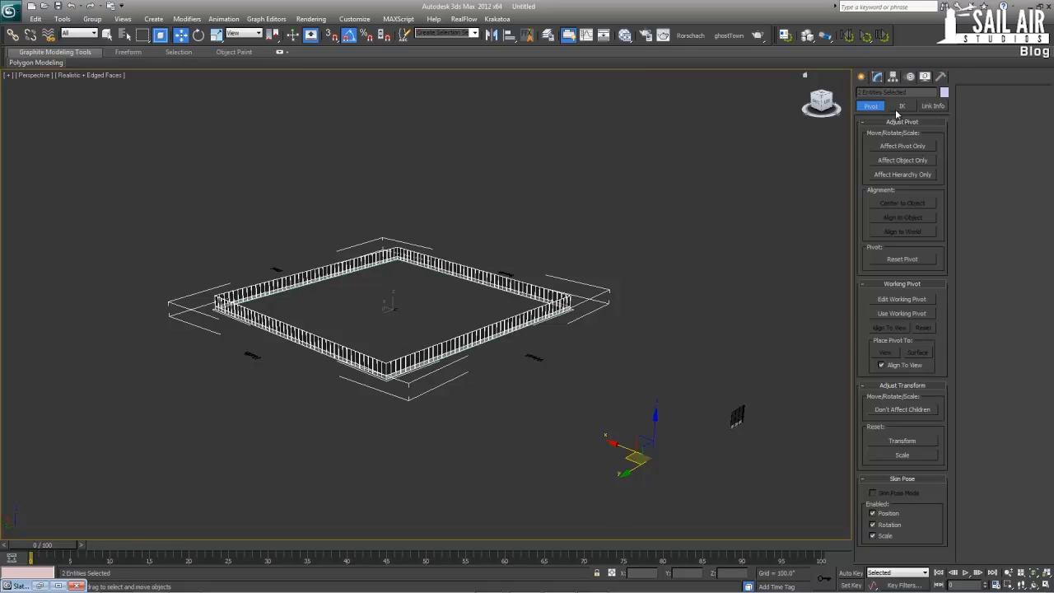
click(900, 147)
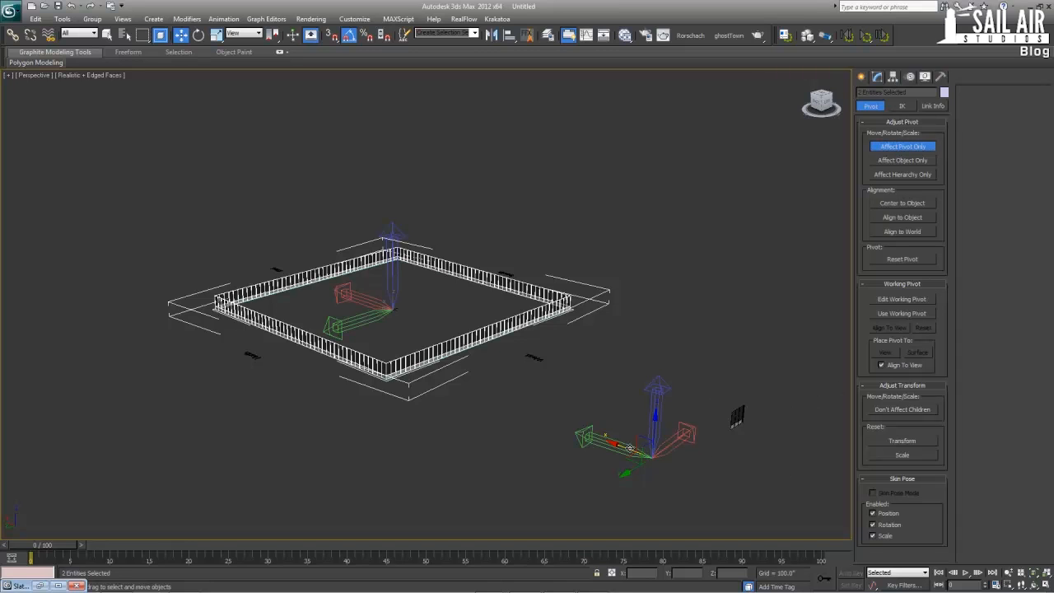
click(394, 369)
click(397, 376)
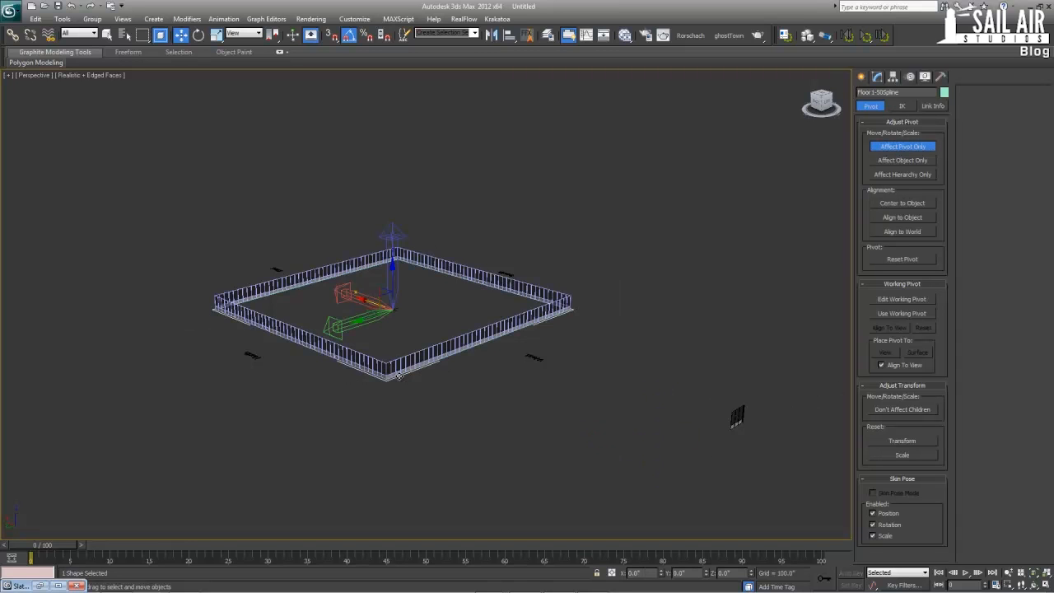
click(444, 346)
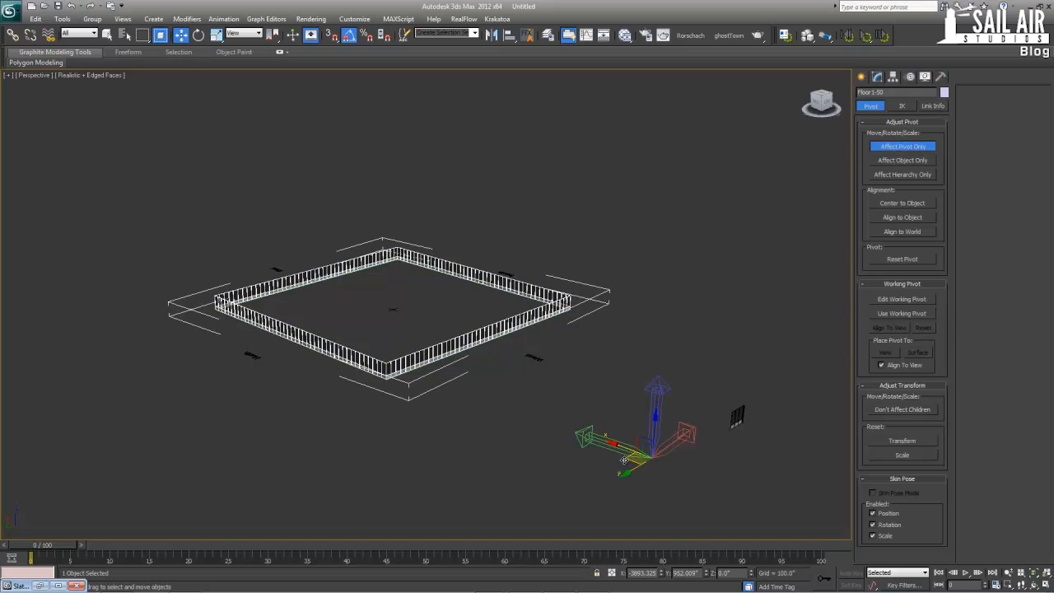
drag(703, 517, 656, 481)
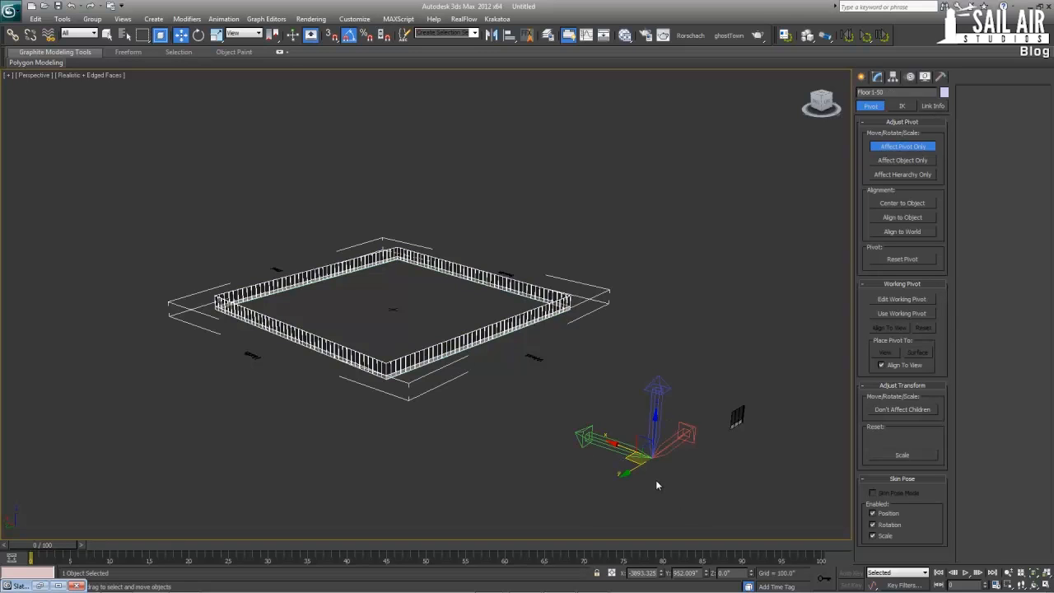
click(428, 354)
click(902, 203)
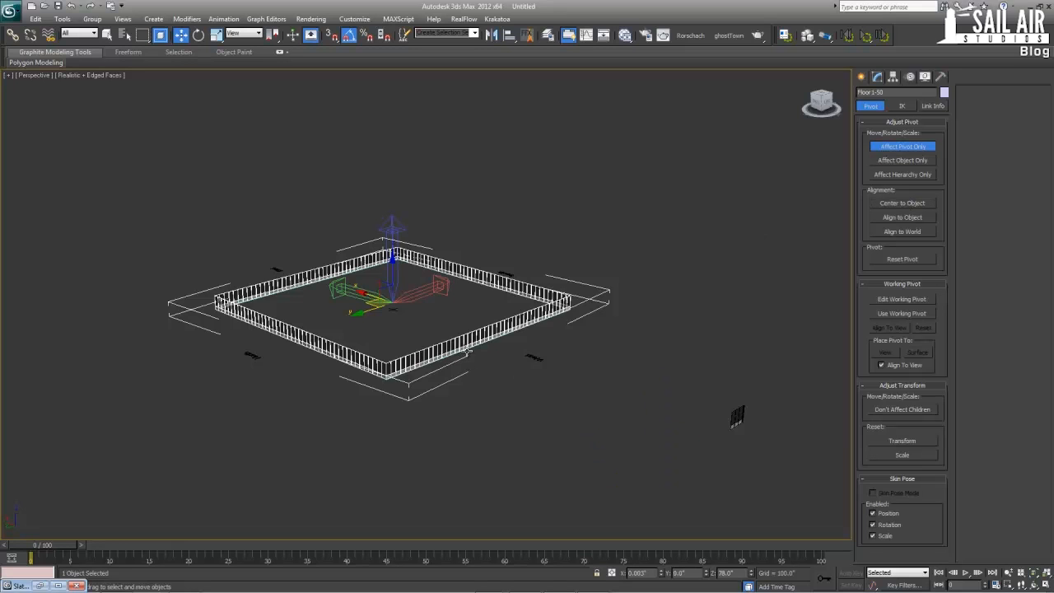
ctrl+click(465, 357)
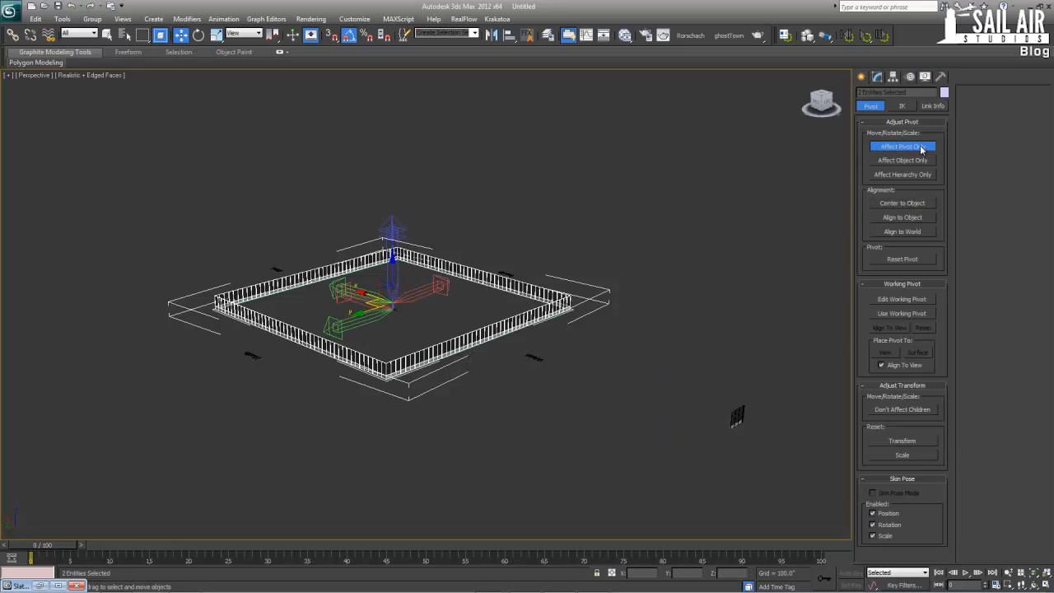
click(902, 146)
Copy the facade ring and its spline straight up to a height of about 8188", and select the copied spline
scroll(428, 340, down, 5)
shift+drag(429, 340, 413, 129)
click(535, 349)
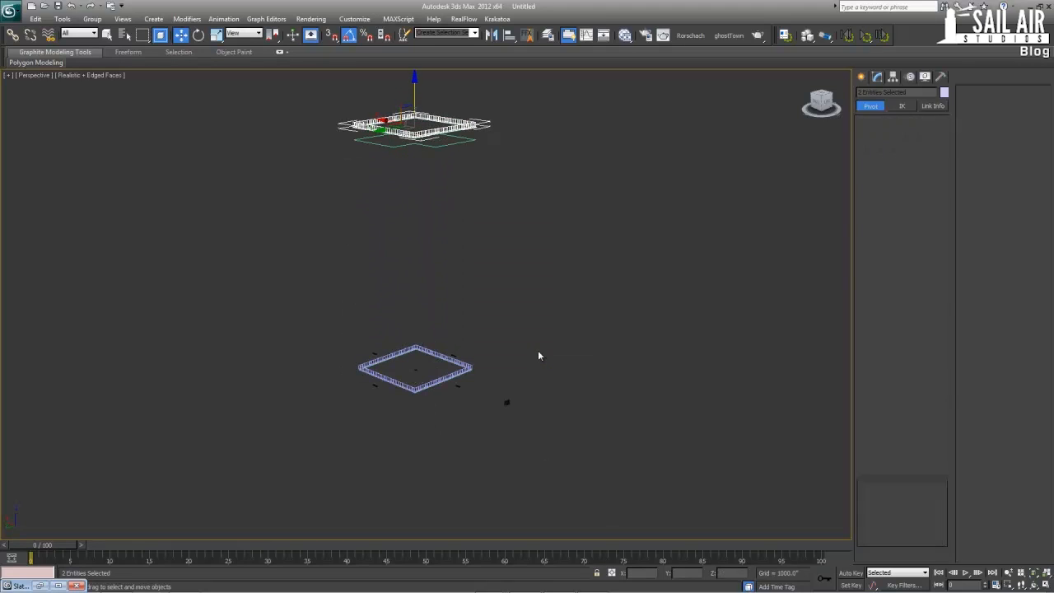
click(537, 350)
click(419, 138)
key(z)
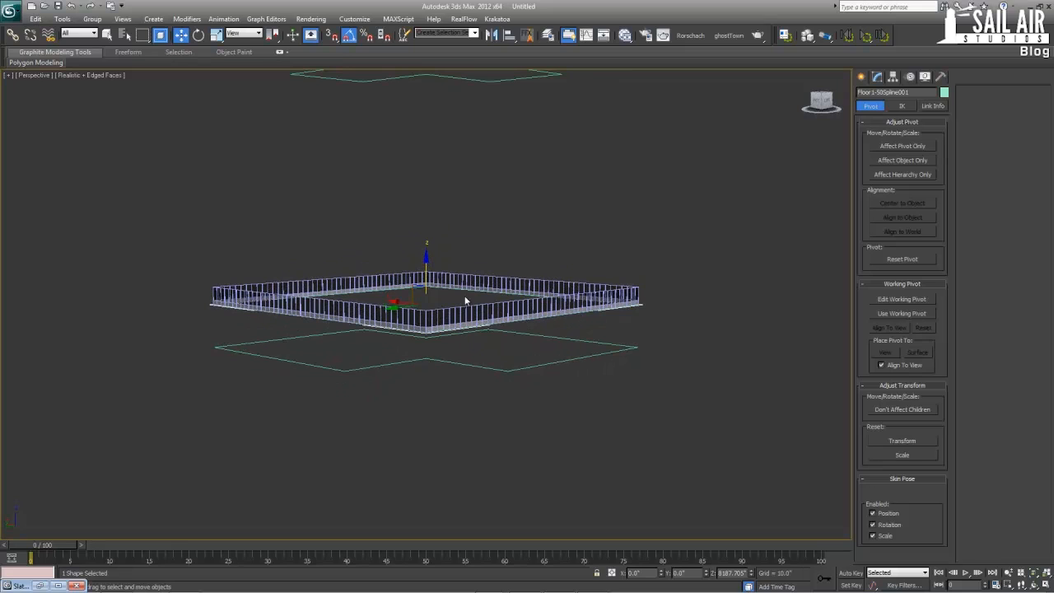
Set the copied facade ring's RailClone spline to Floor50-66Spline001, and delete the leftover Floor1-50 spline copy
click(614, 321)
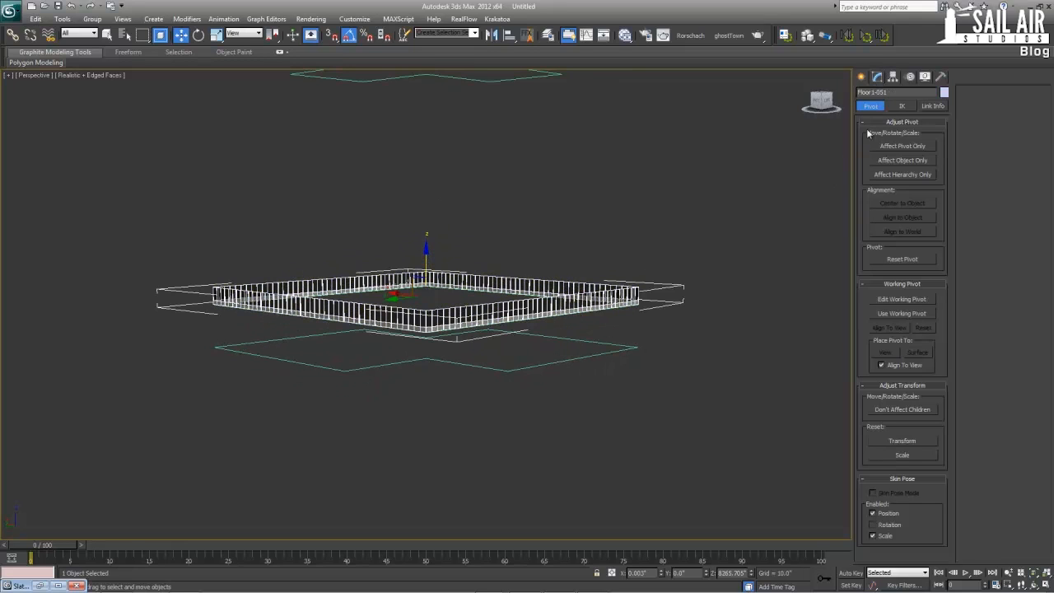
click(875, 76)
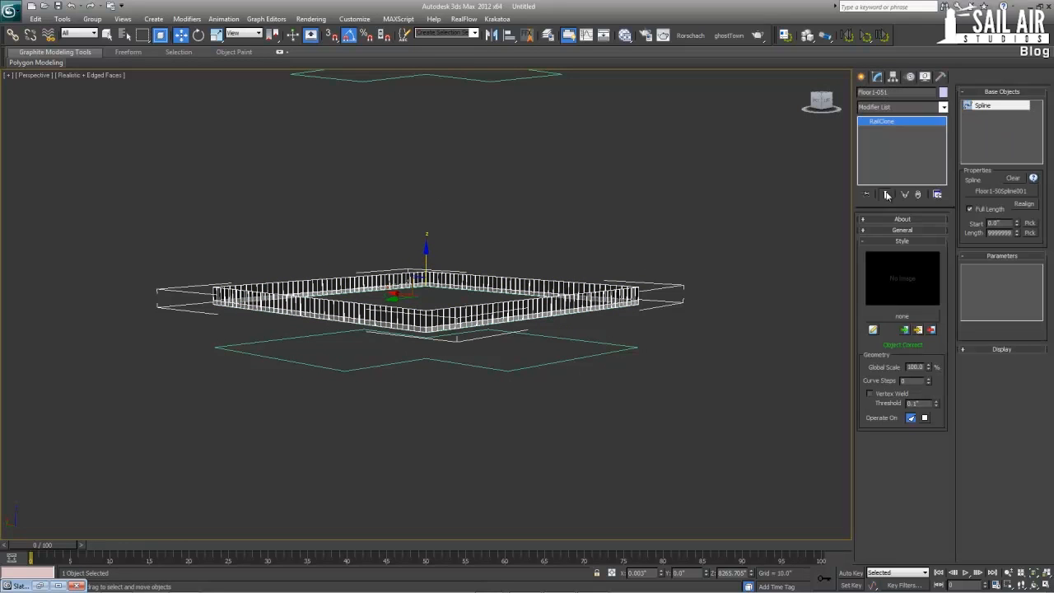
click(872, 330)
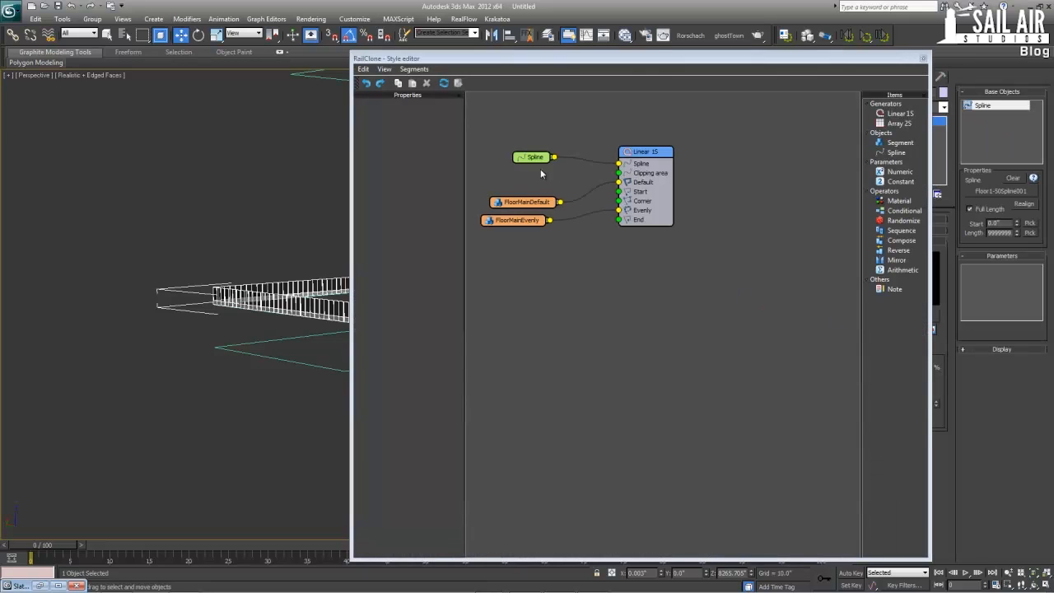
click(535, 157)
click(433, 129)
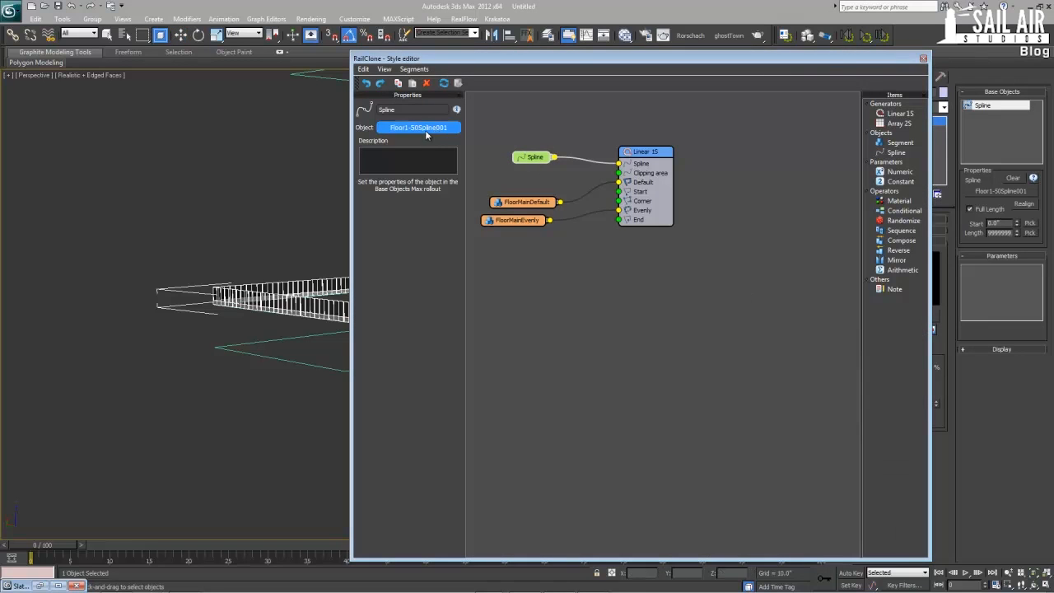
click(288, 360)
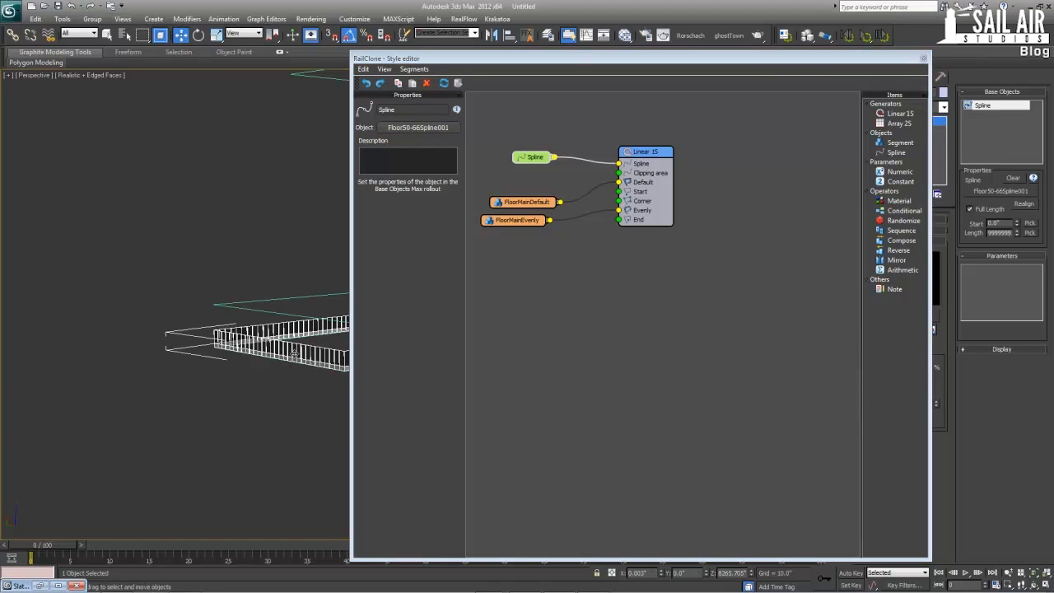
click(922, 58)
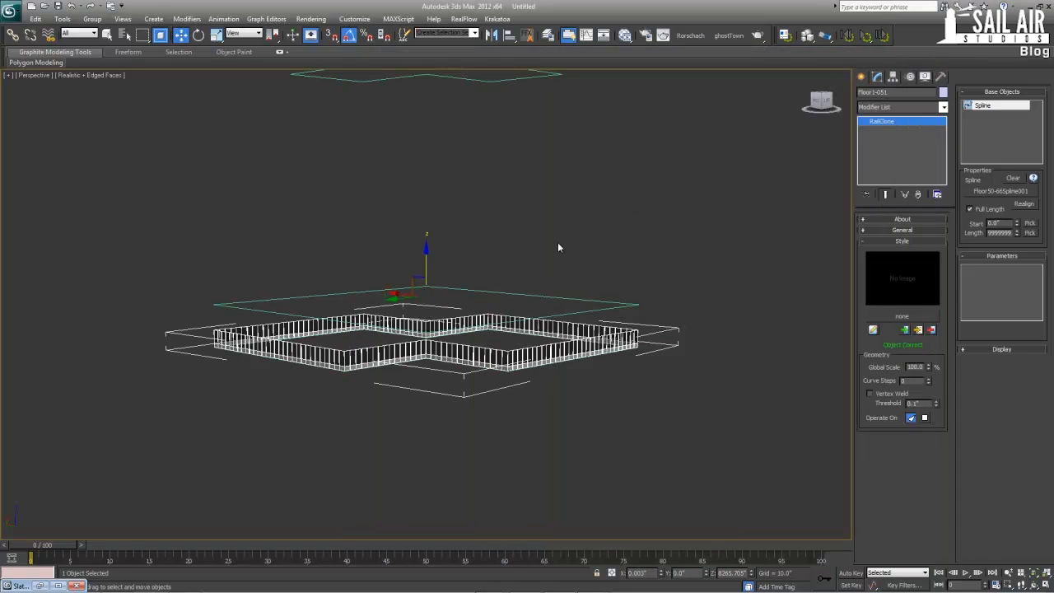
click(511, 294)
key(Delete)
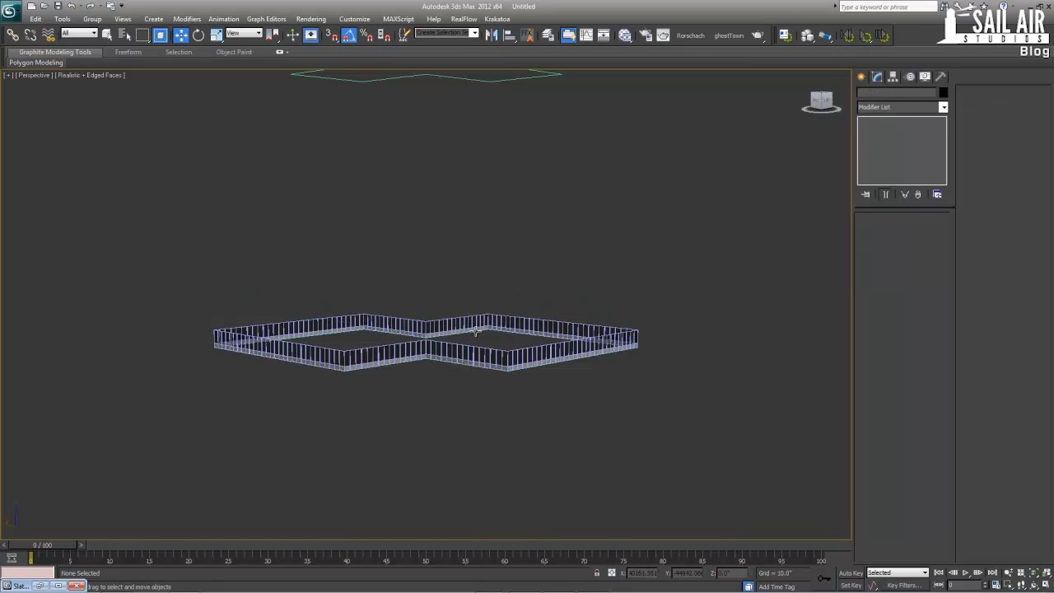
Copy the Floor50-66 facade ring and its spline straight up to just above the next outline, at a height of about 10845"
click(464, 333)
ctrl+click(455, 331)
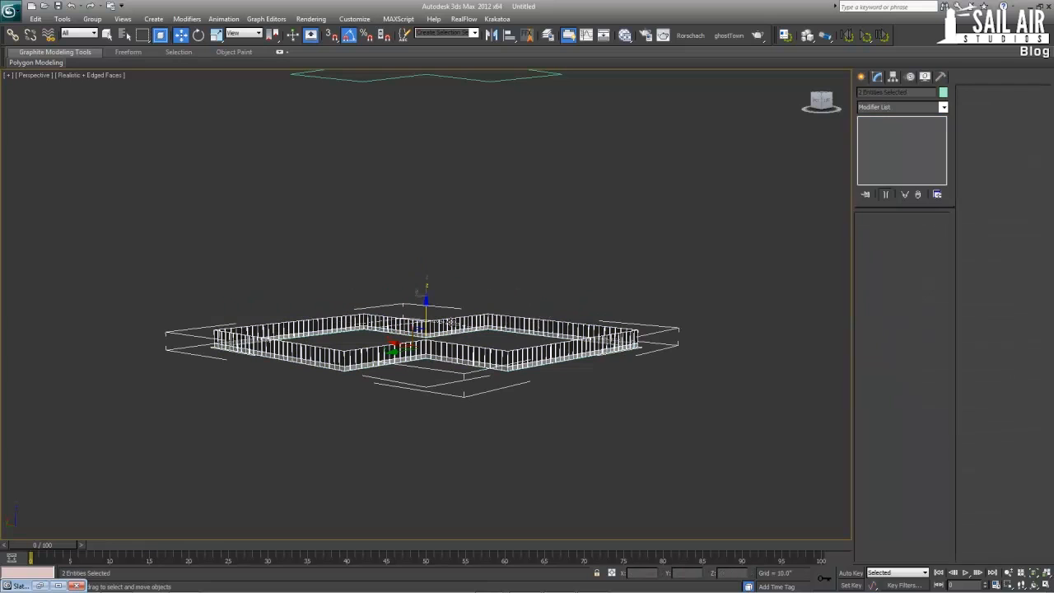
shift+drag(425, 305, 425, 82)
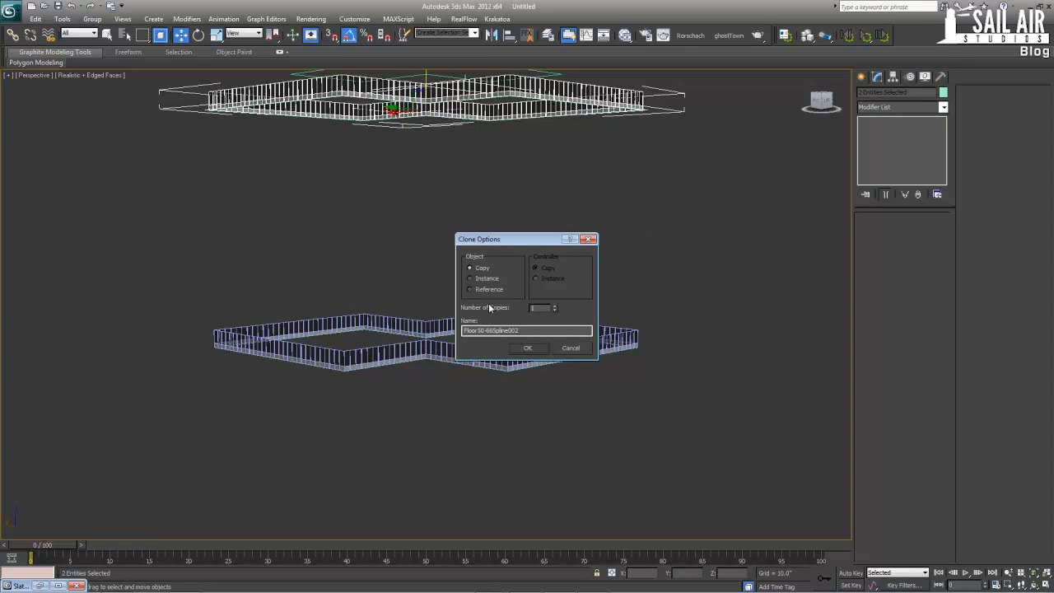
click(524, 349)
middle_drag(440, 265, 461, 416)
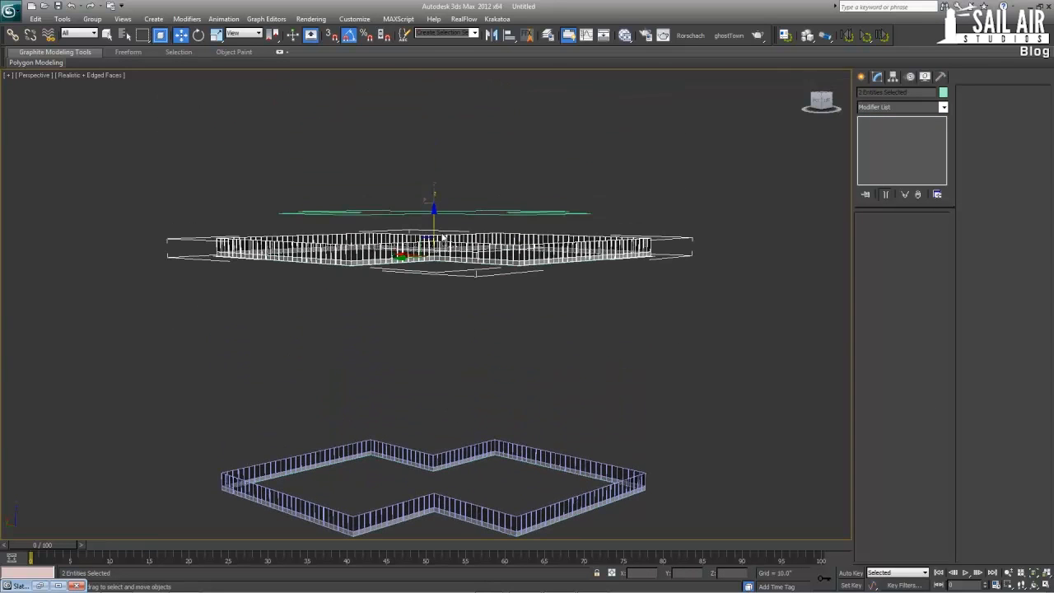
drag(431, 228, 459, 232)
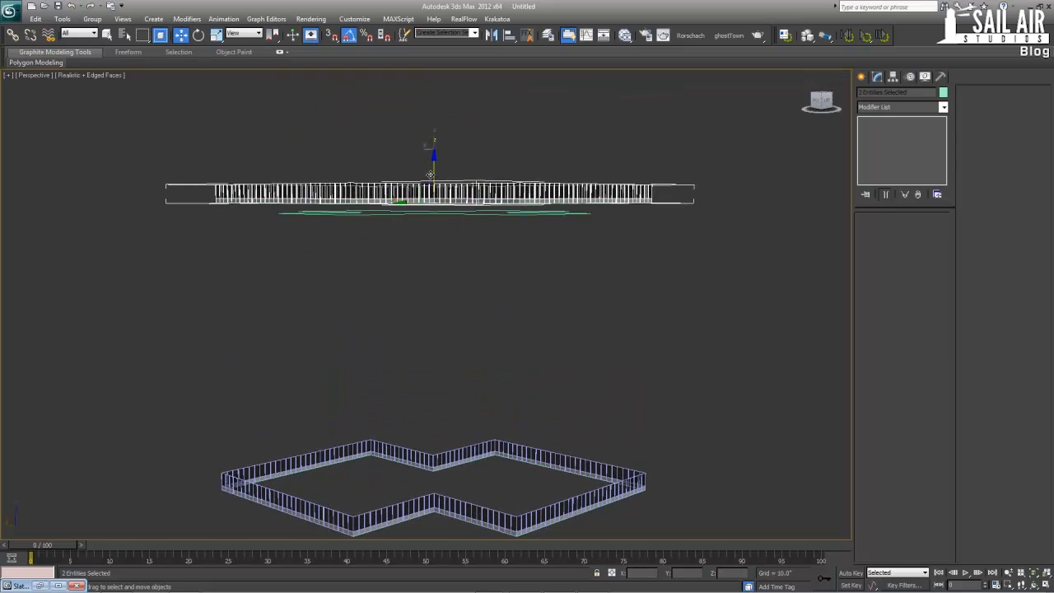
Set the new ring's RailClone spline to Floor66-90Spline002, and delete the leftover Floor50-66 spline copy
click(484, 198)
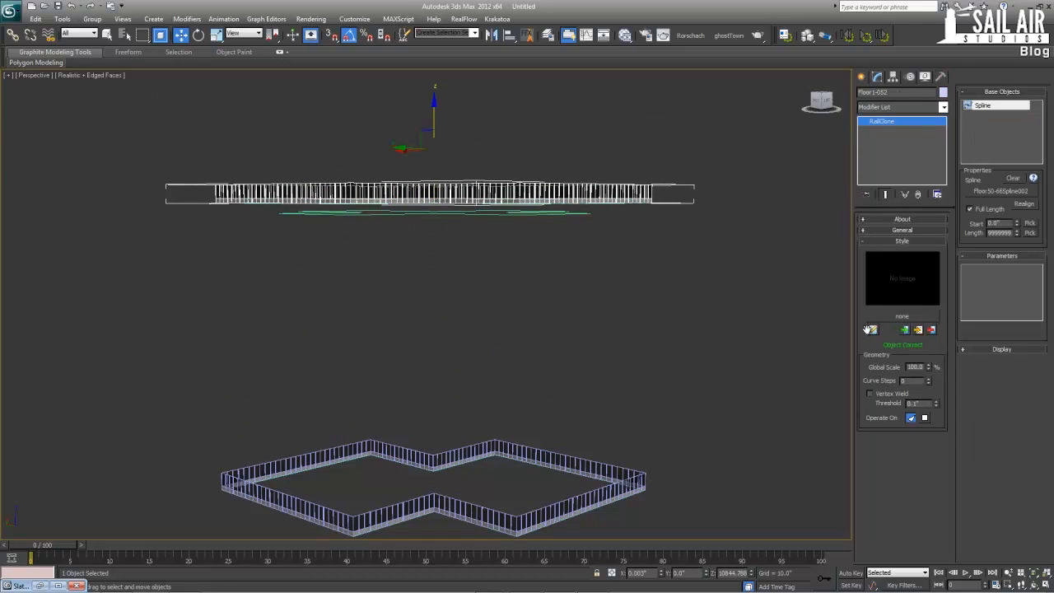
click(873, 330)
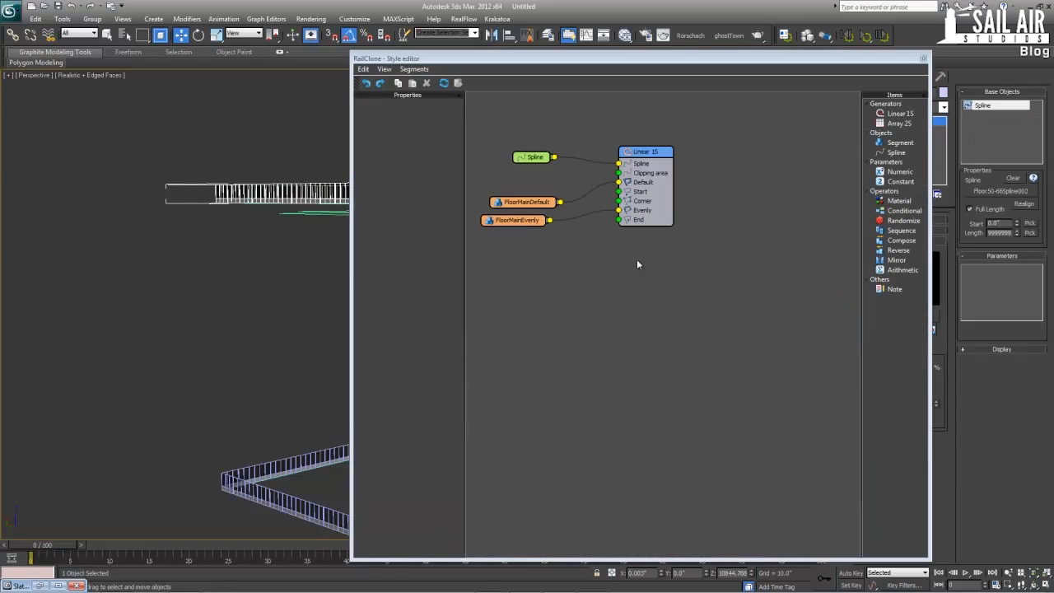
click(537, 157)
click(418, 127)
click(319, 213)
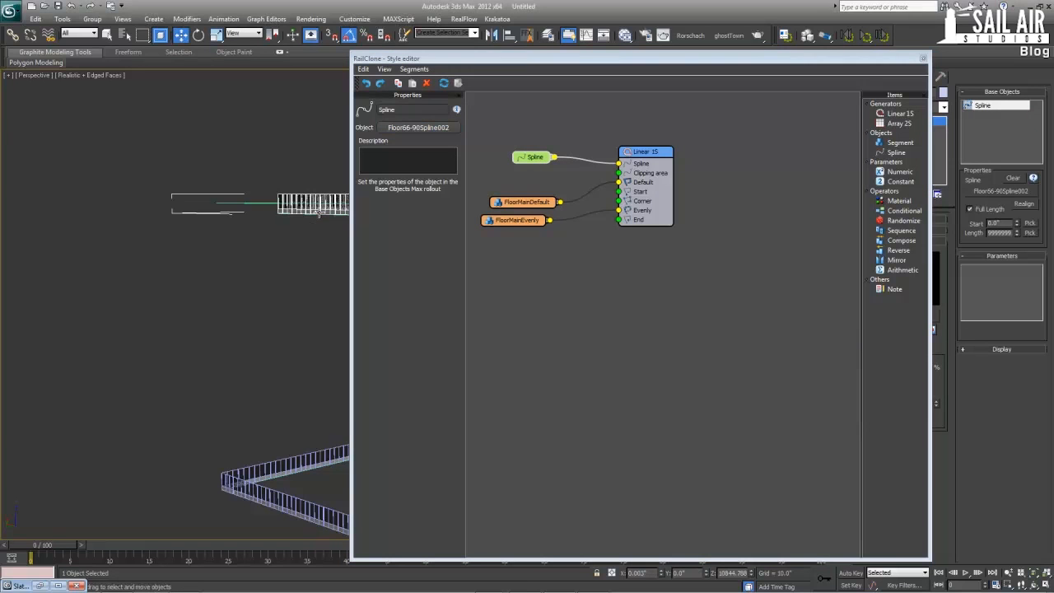
click(923, 59)
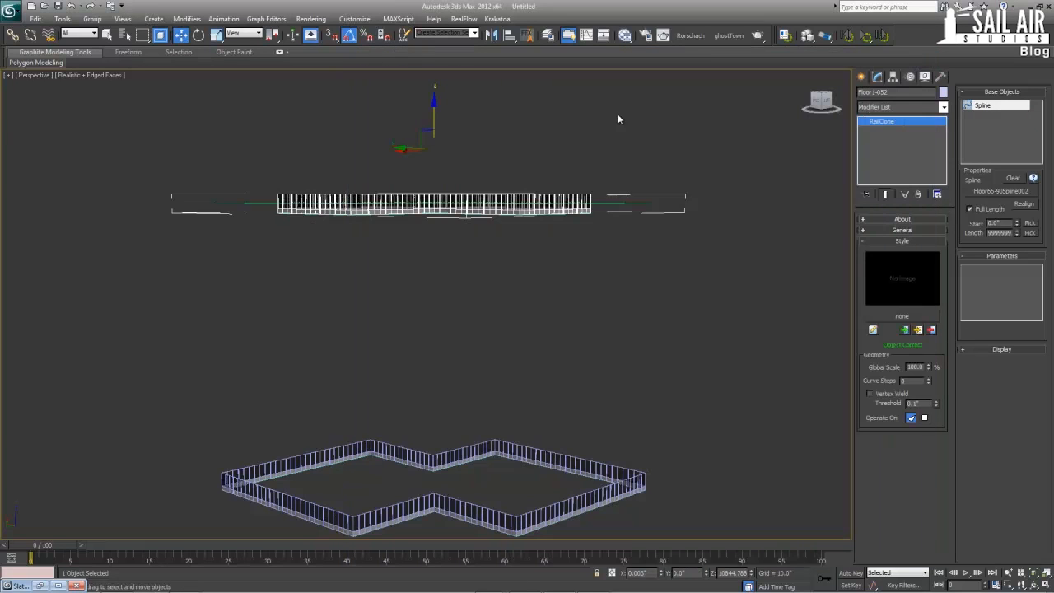
click(265, 201)
key(Delete)
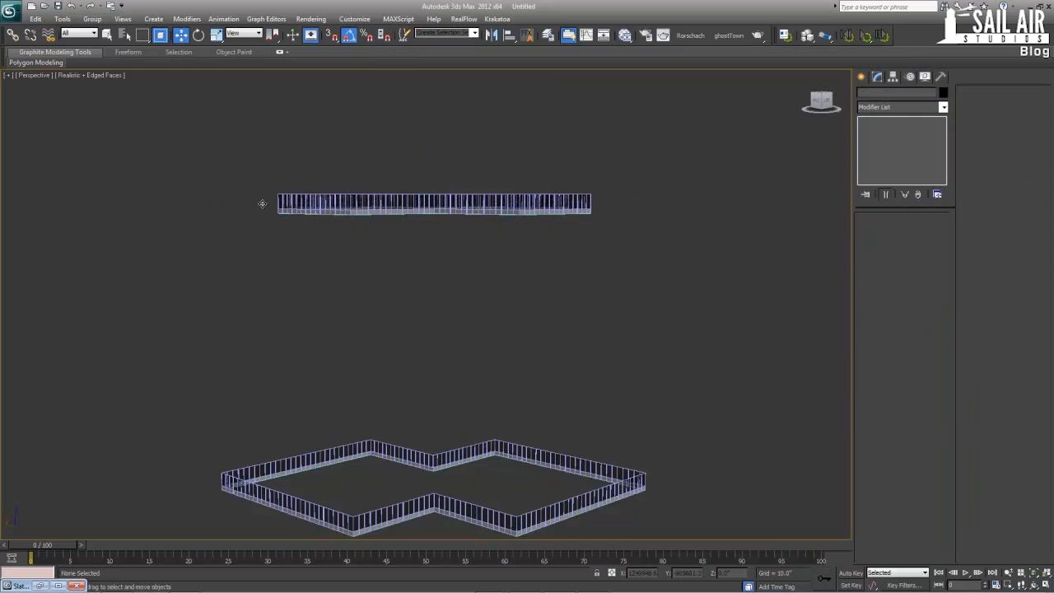
Copy the Floor66-90 facade ring and its spline straight up to just above the topmost outline, at a height of about 14742"
click(307, 214)
ctrl+click(308, 205)
middle_drag(310, 223, 390, 269)
scroll(307, 261, down, 4)
shift+drag(427, 247, 428, 50)
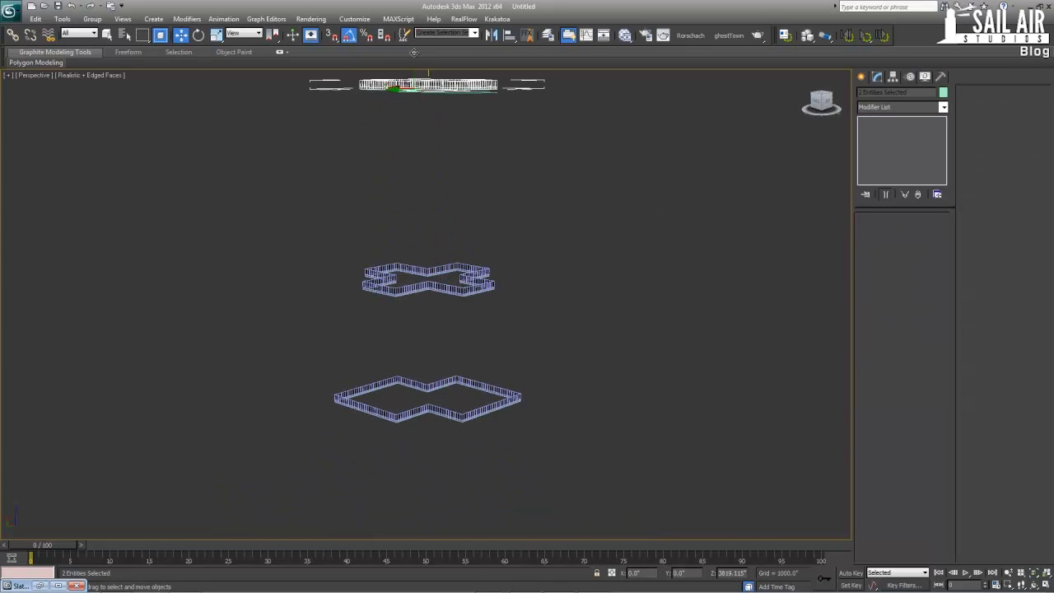
click(529, 345)
middle_drag(477, 228, 481, 315)
scroll(481, 315, up, 3)
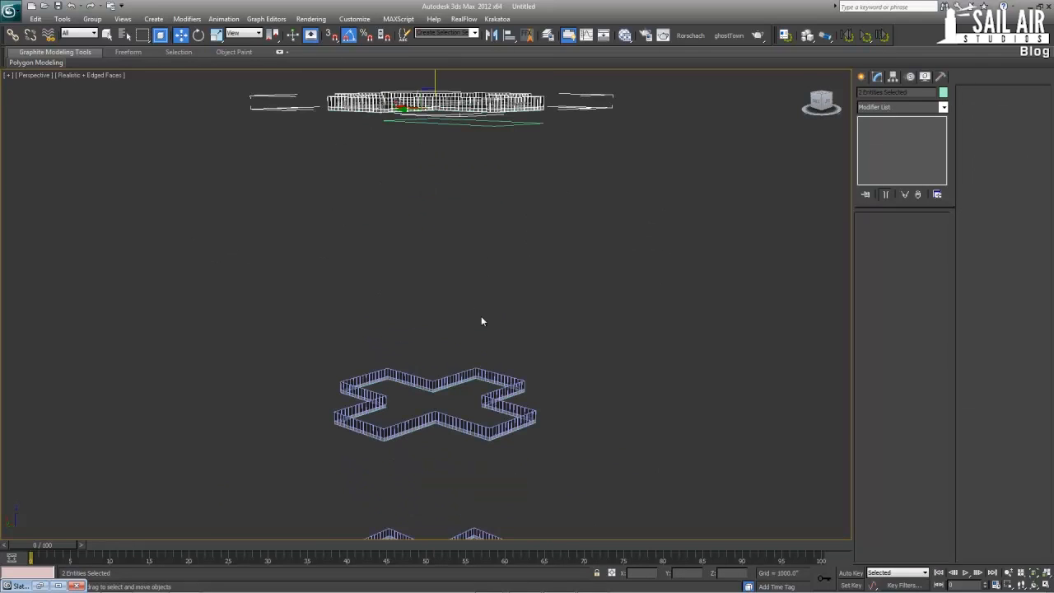
Set the topmost ring's RailClone spline to Floor90-108Spline003, and delete the leftover Floor66-90 spline copy
click(471, 101)
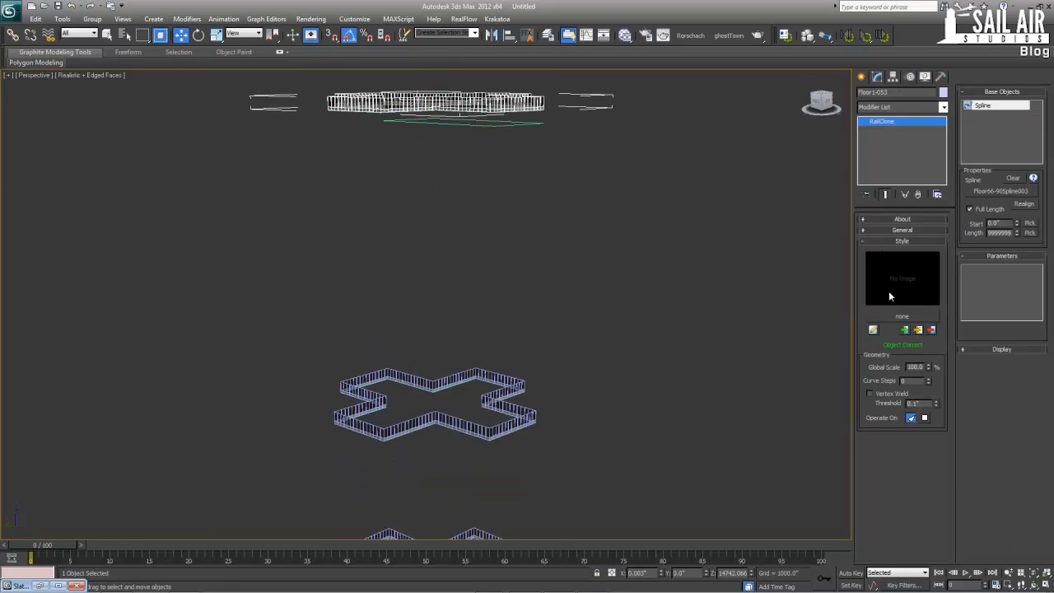
click(873, 329)
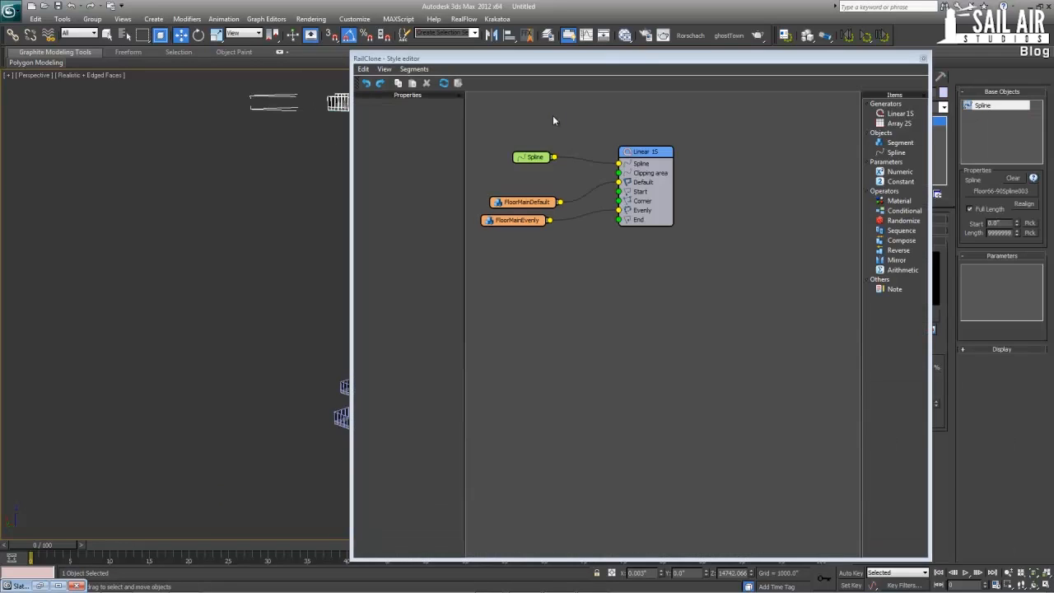
click(535, 157)
click(405, 130)
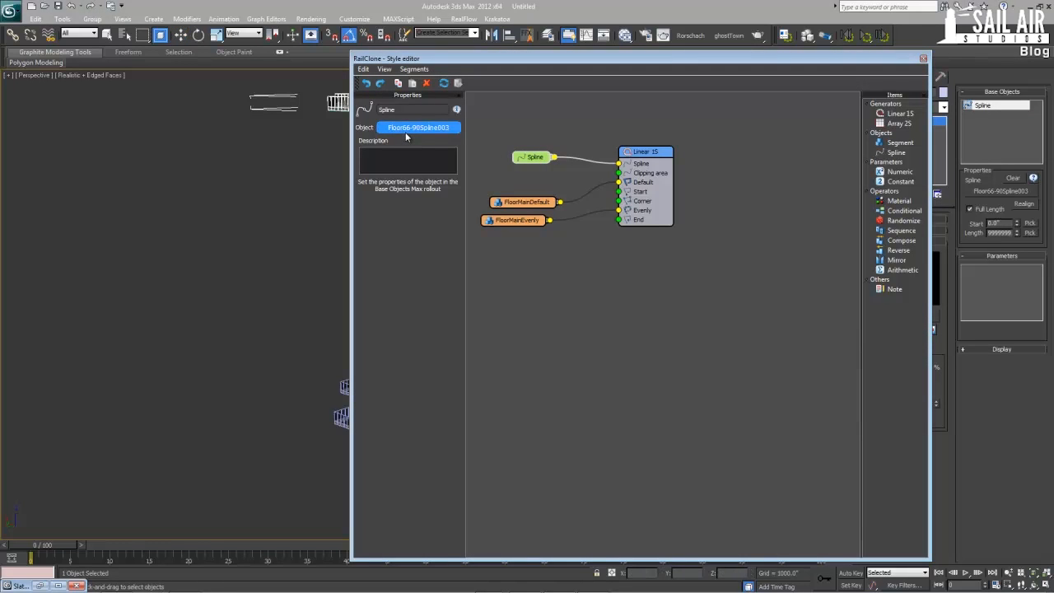
scroll(317, 131, up, 3)
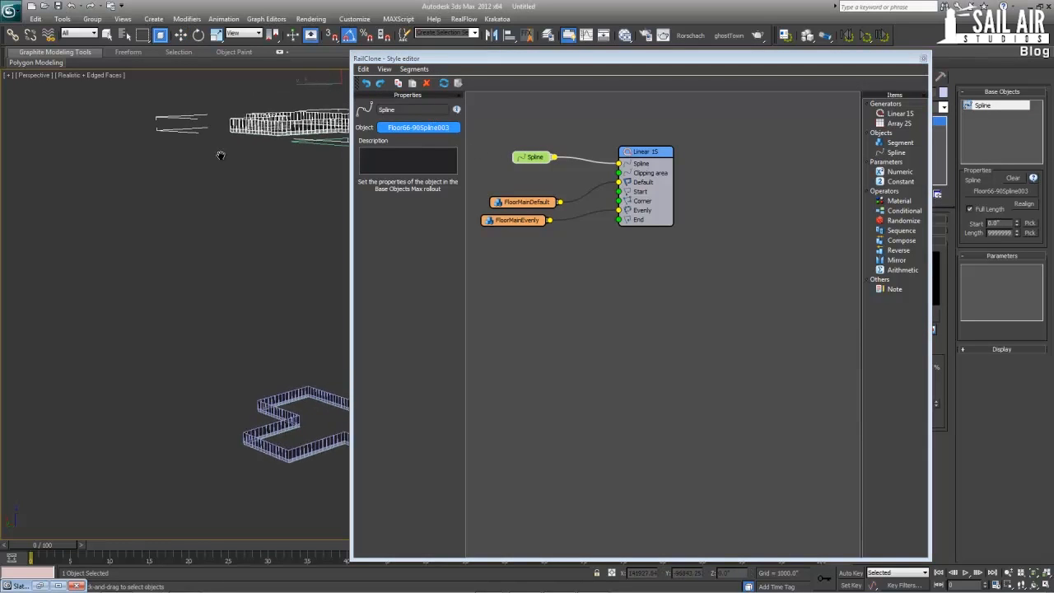
click(321, 145)
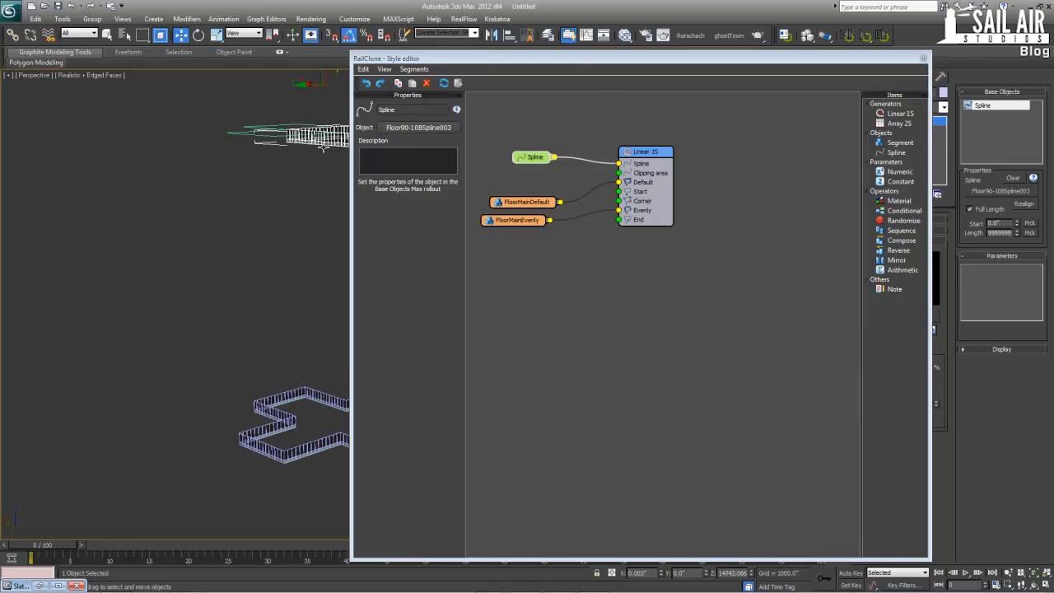
click(268, 137)
key(Delete)
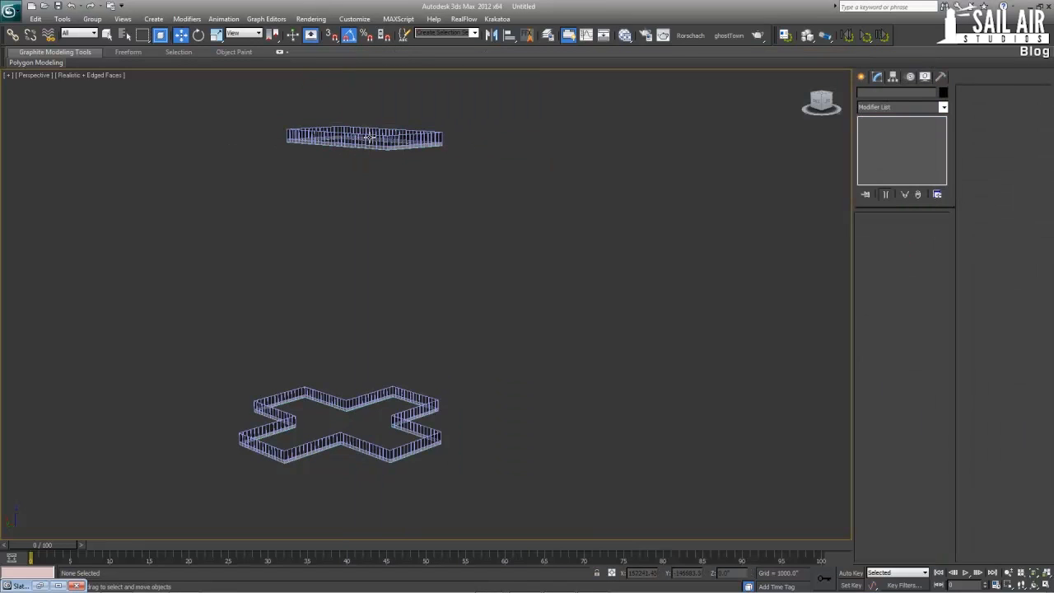
Select the lowest facade ring, Floor1-50, together with its base spline in the maximized Front view
middle_drag(382, 204, 380, 196)
scroll(380, 196, down, 8)
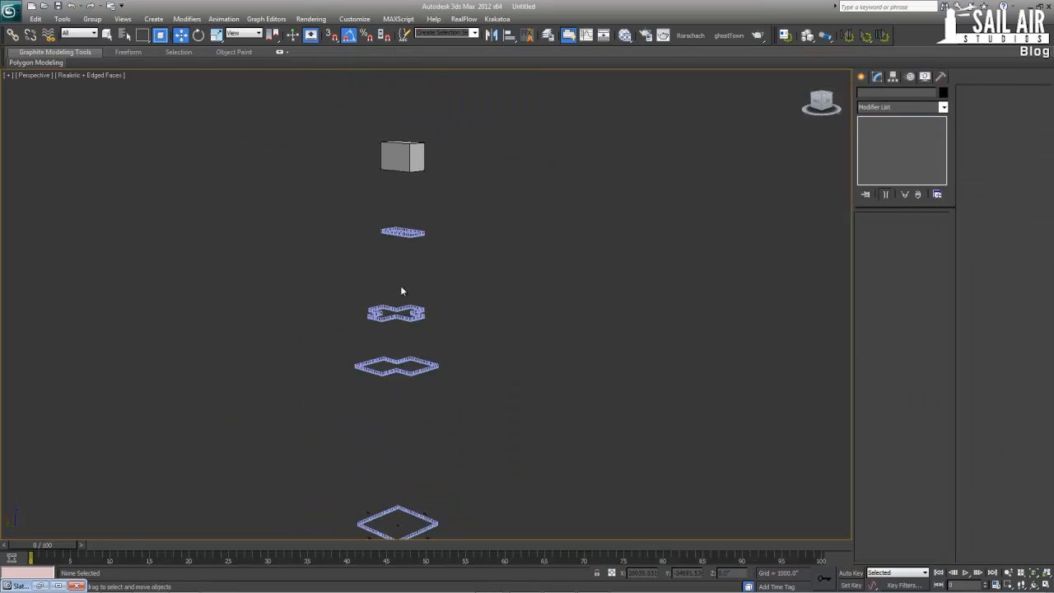
middle_drag(429, 383, 436, 299)
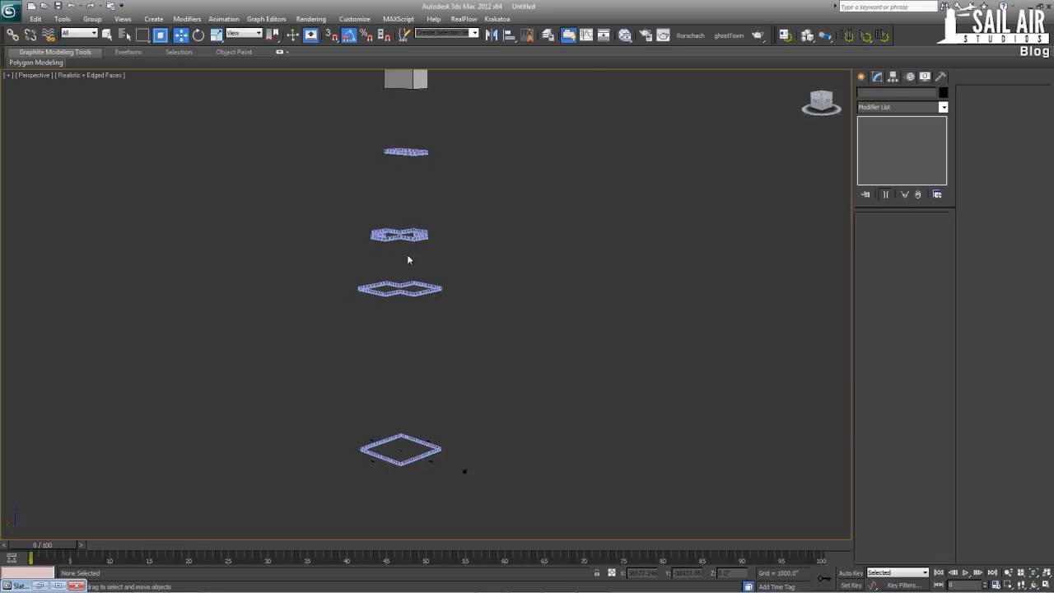
middle_drag(410, 357, 405, 281)
scroll(411, 293, up, 2)
scroll(405, 288, up, 2)
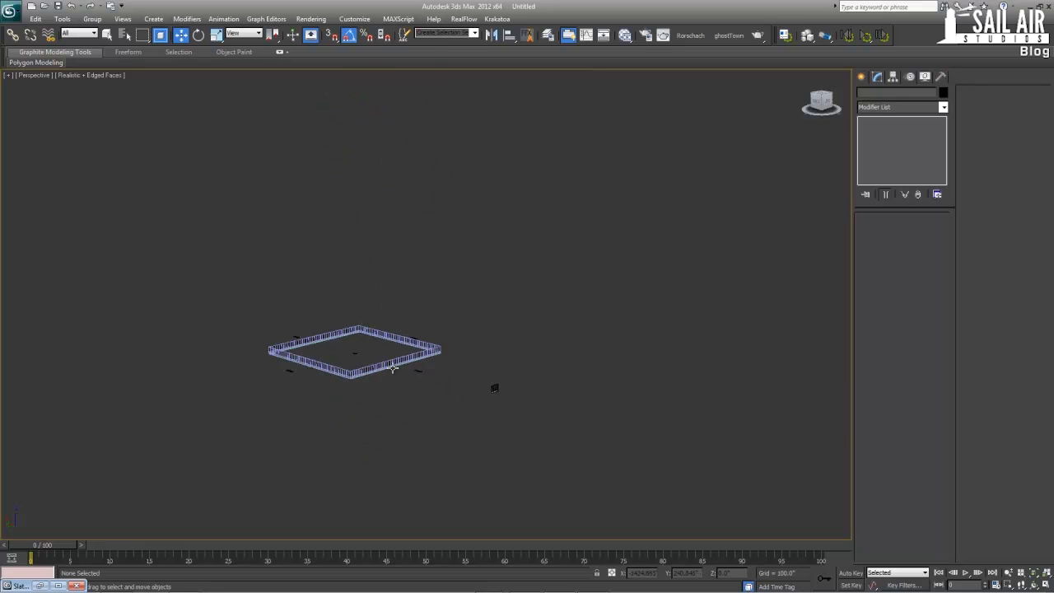
click(391, 365)
key(alt+w)
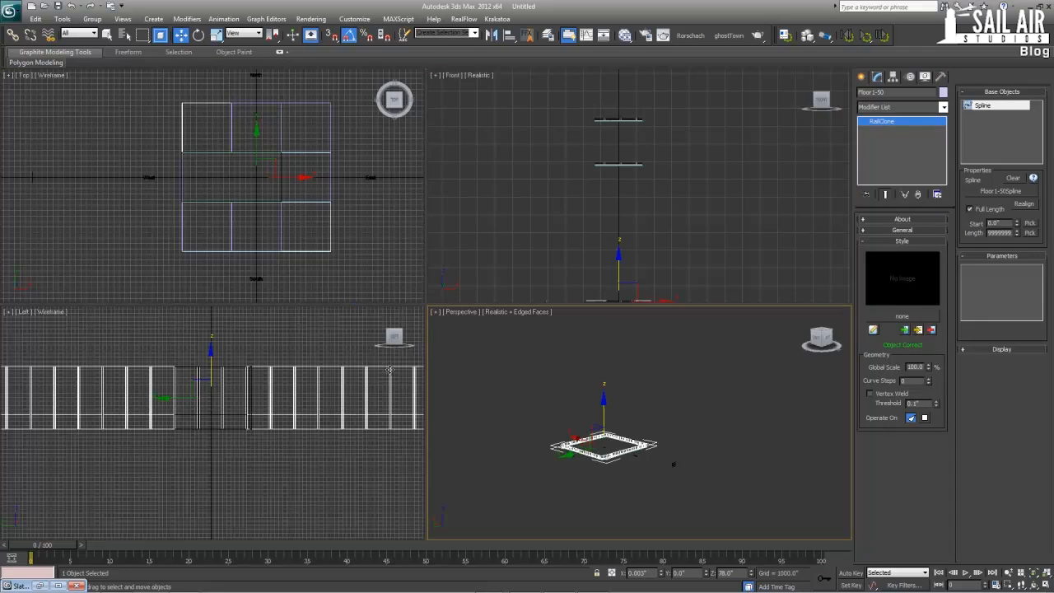
scroll(586, 204, up, 3)
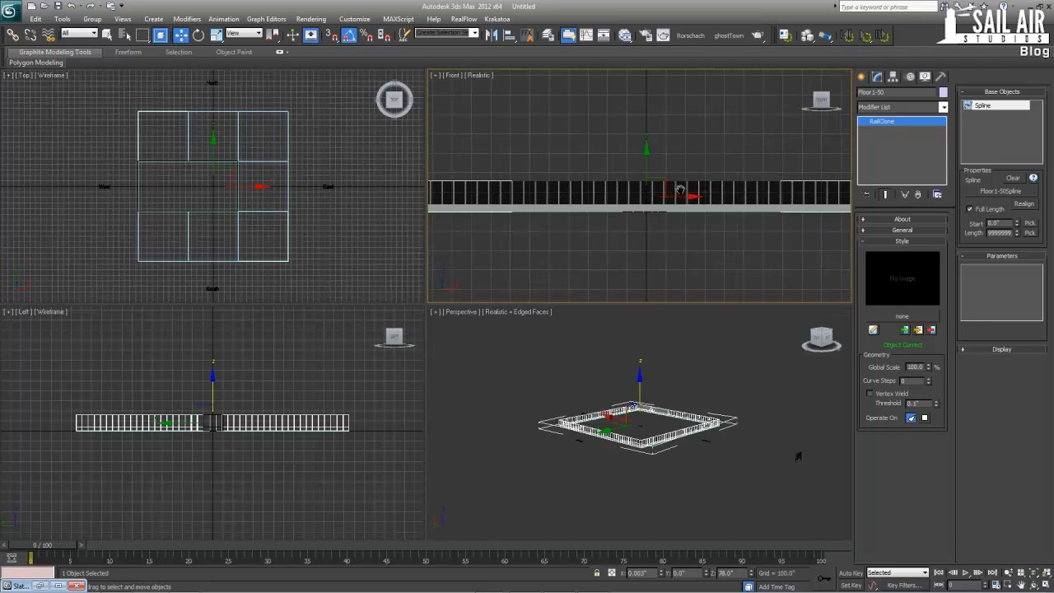
scroll(671, 201, up, 3)
key(alt+w)
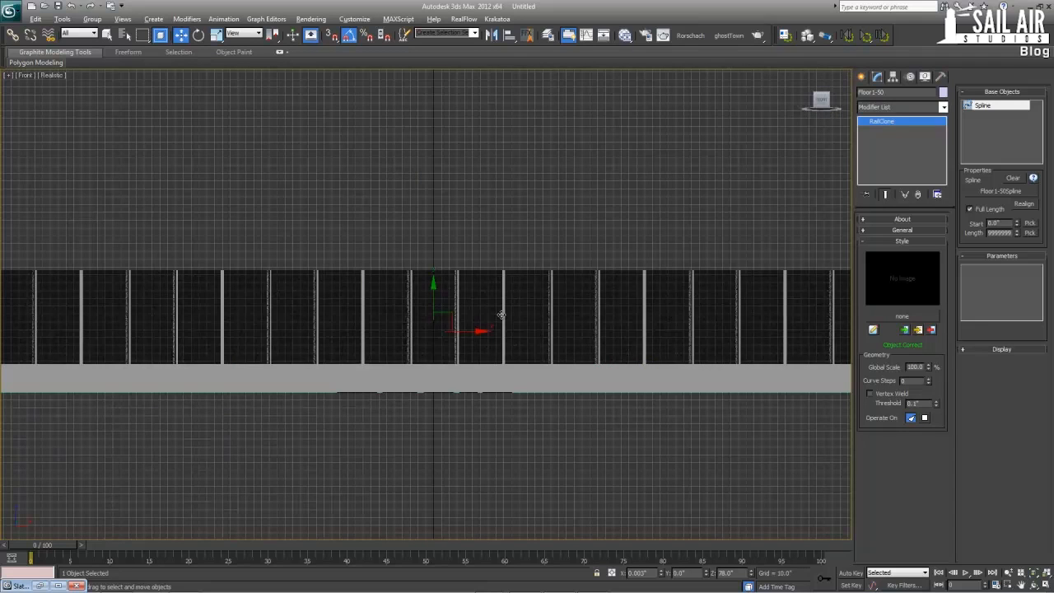
ctrl+click(520, 393)
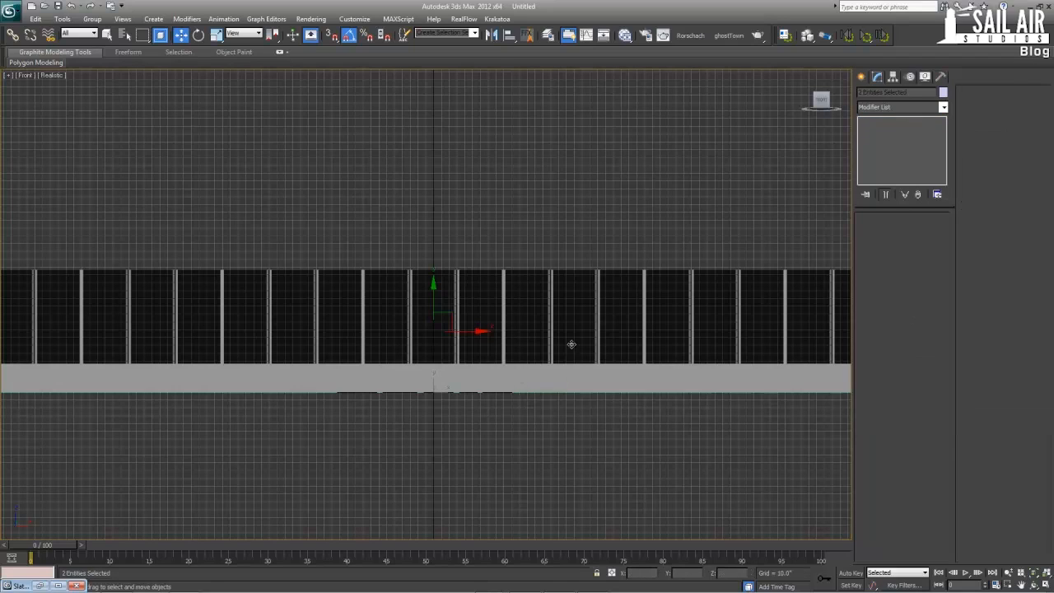
Unhide all the hidden tower objects and turn on edged faces in the Front view
right_click(556, 245)
click(588, 195)
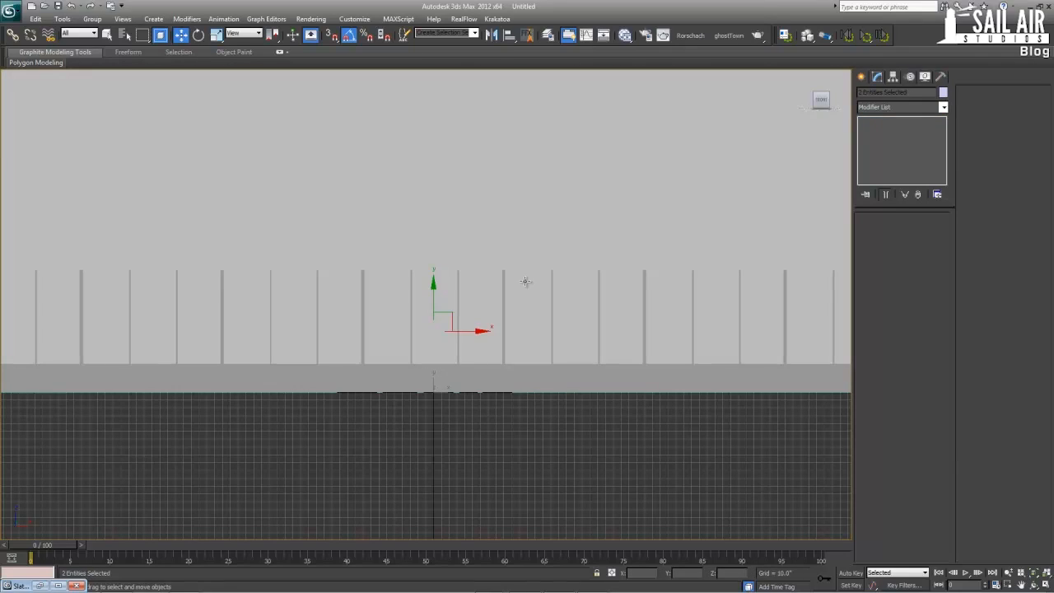
key(F4)
middle_drag(644, 255, 539, 244)
Reselect Floor1-50Spline and add the Floor1-50 facade ring to the selection
click(499, 377)
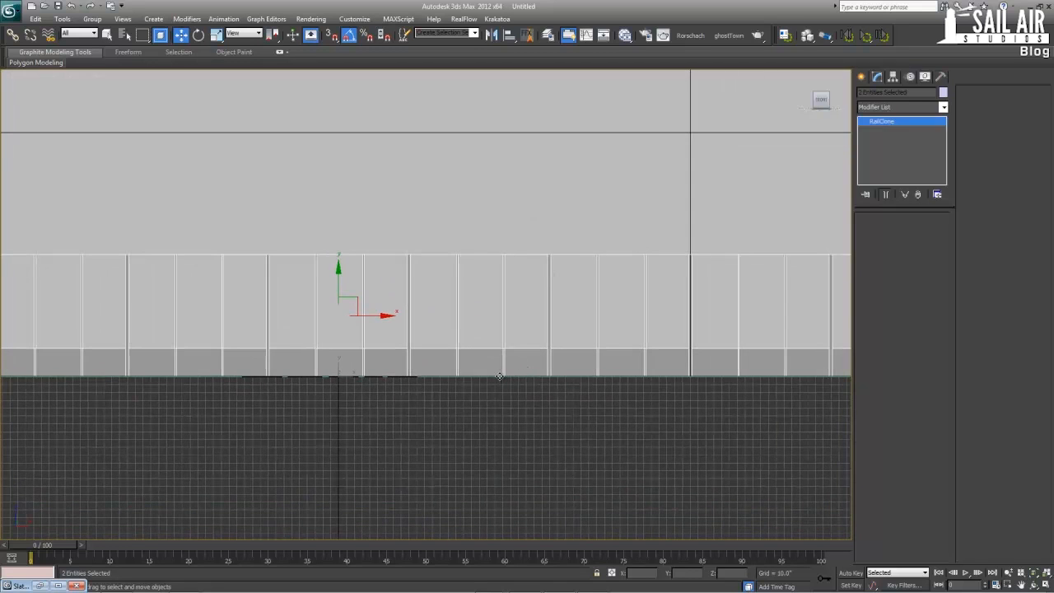
click(499, 377)
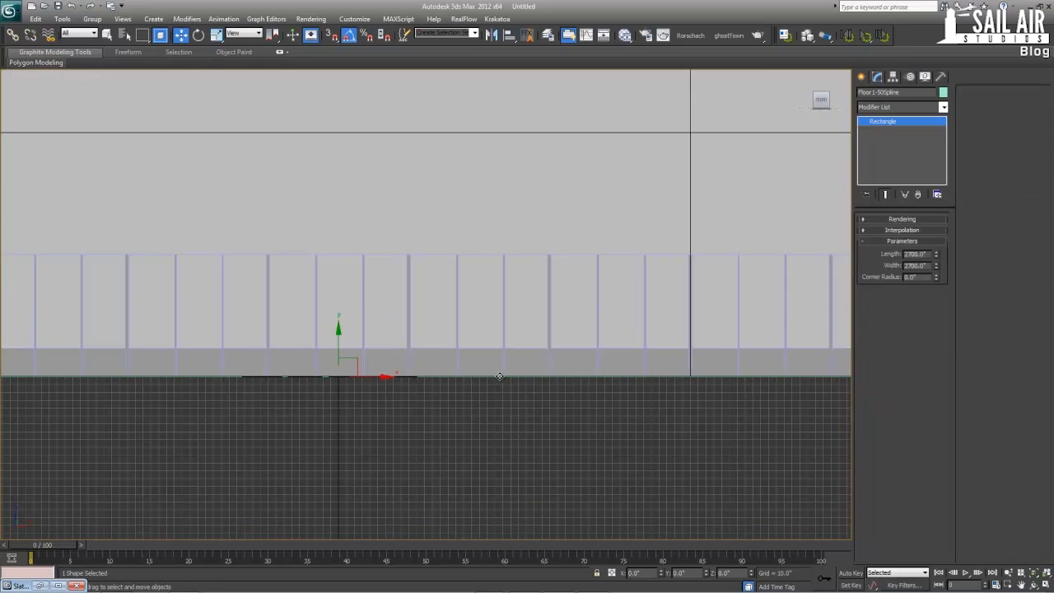
ctrl+click(547, 352)
middle_drag(331, 347, 412, 319)
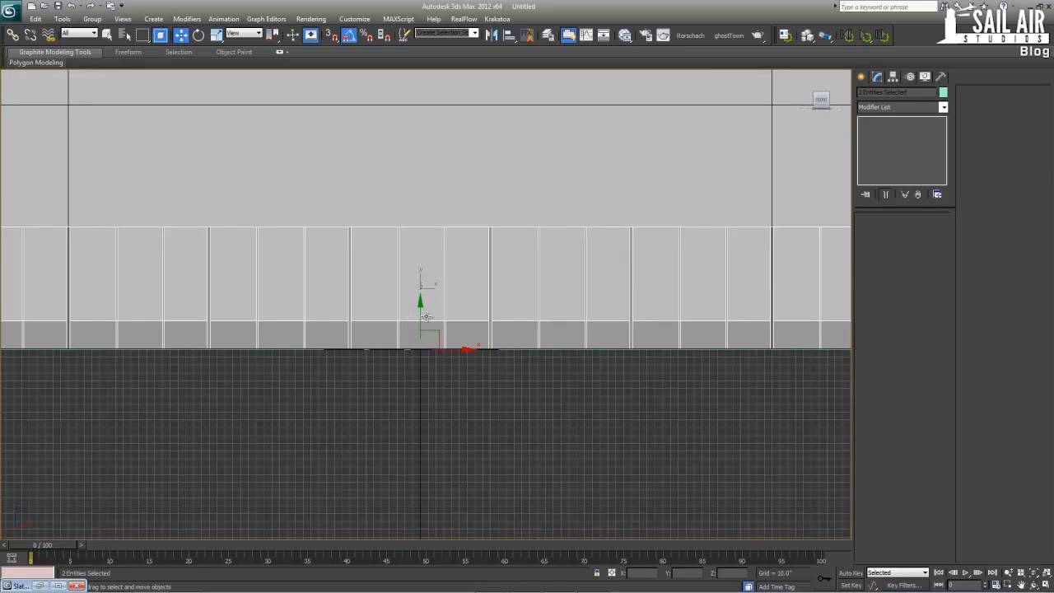
Turn on snapping and try moving the Floor1-50 ring and its spline up to the top edge of the first floor
key(s)
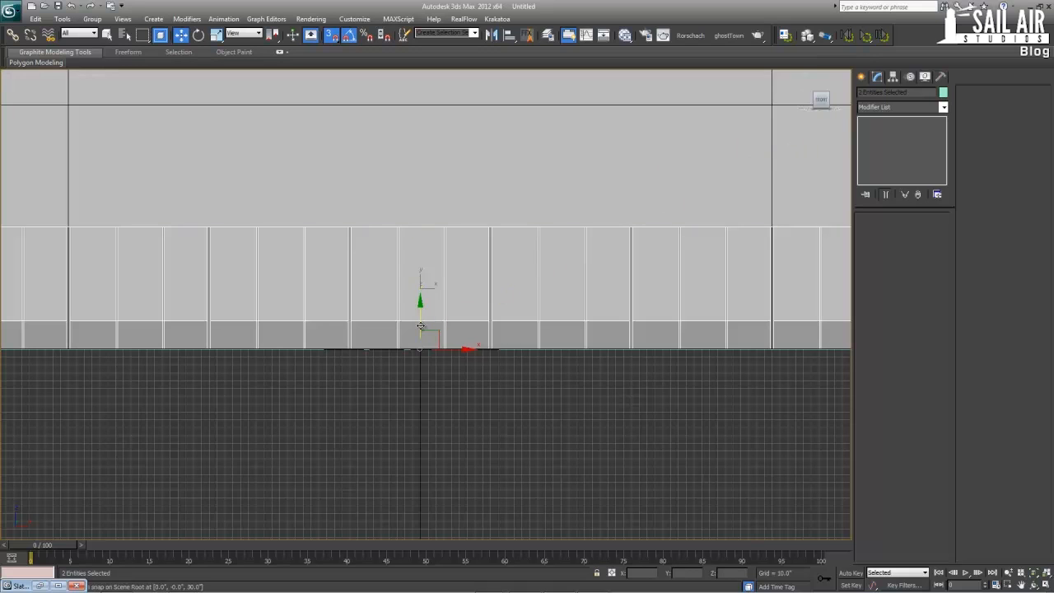
shift+drag(420, 326, 489, 223)
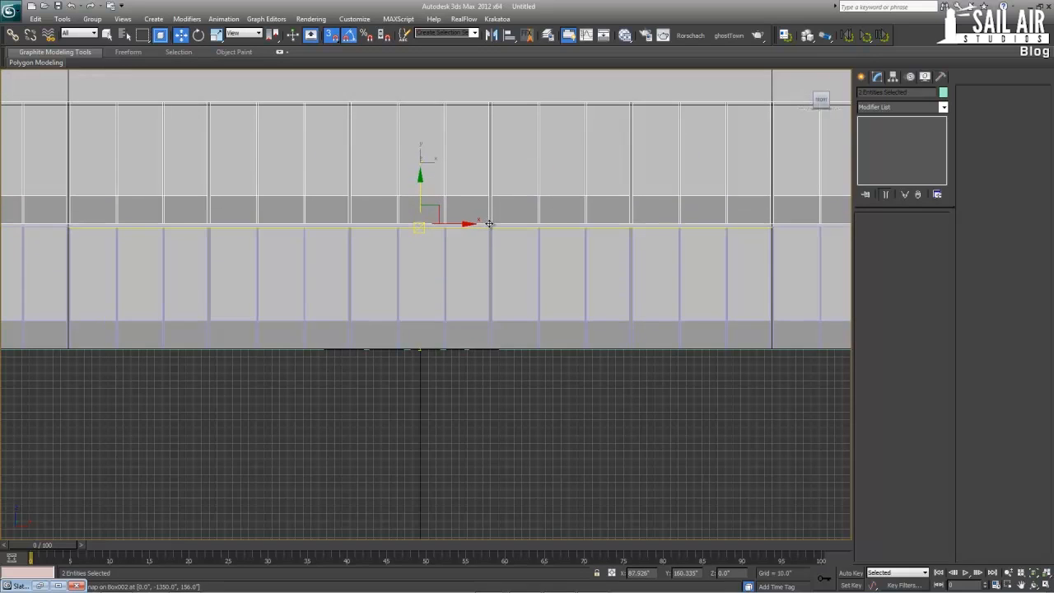
right_click(489, 223)
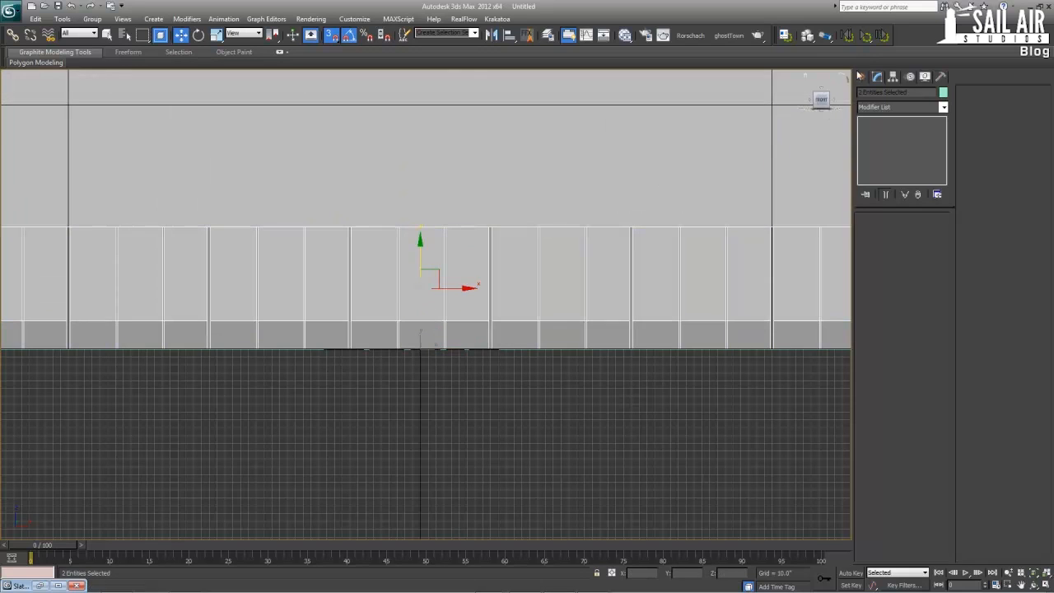
click(893, 75)
click(902, 145)
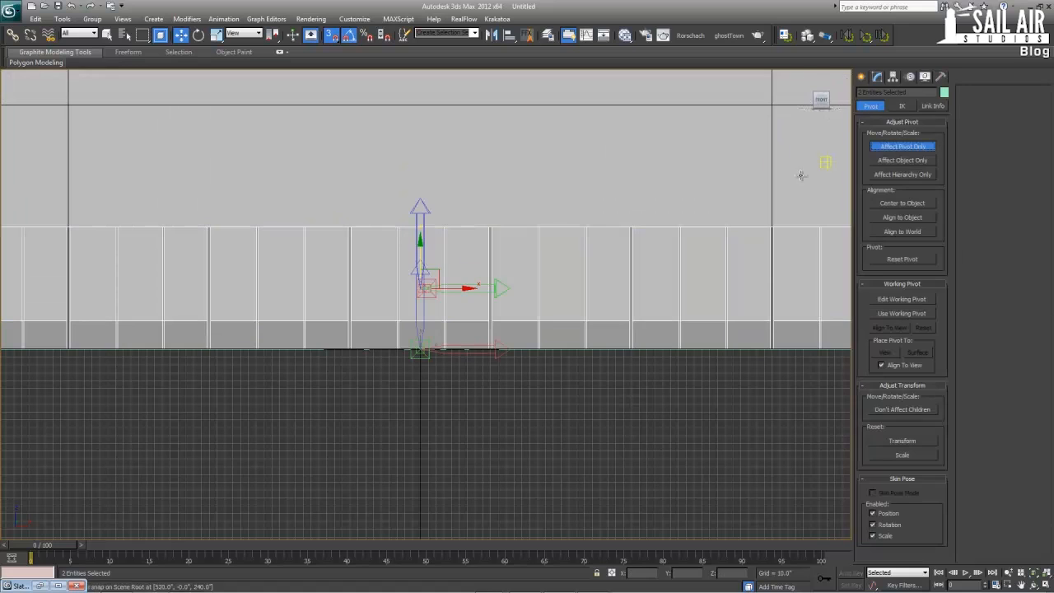
click(418, 264)
key(ctrl+z)
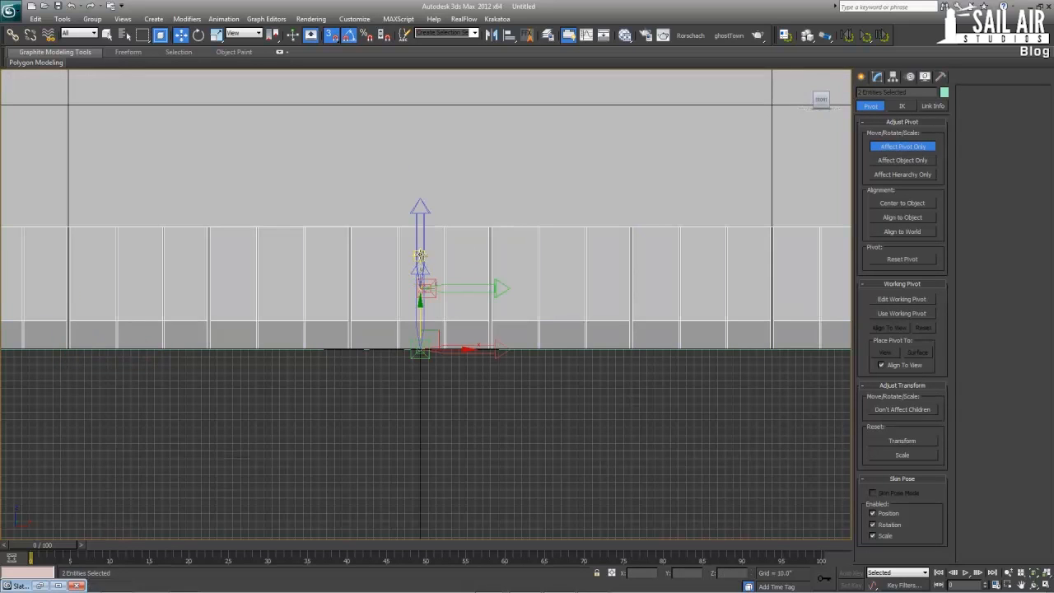
click(897, 148)
Clone the Floor1-50 ring and spline upward by 156", snapped to the ring's top edge, making 49 copies
mouse_move(494, 350)
mouse_down()
mouse_move(493, 237)
mouse_move(421, 228)
mouse_up()
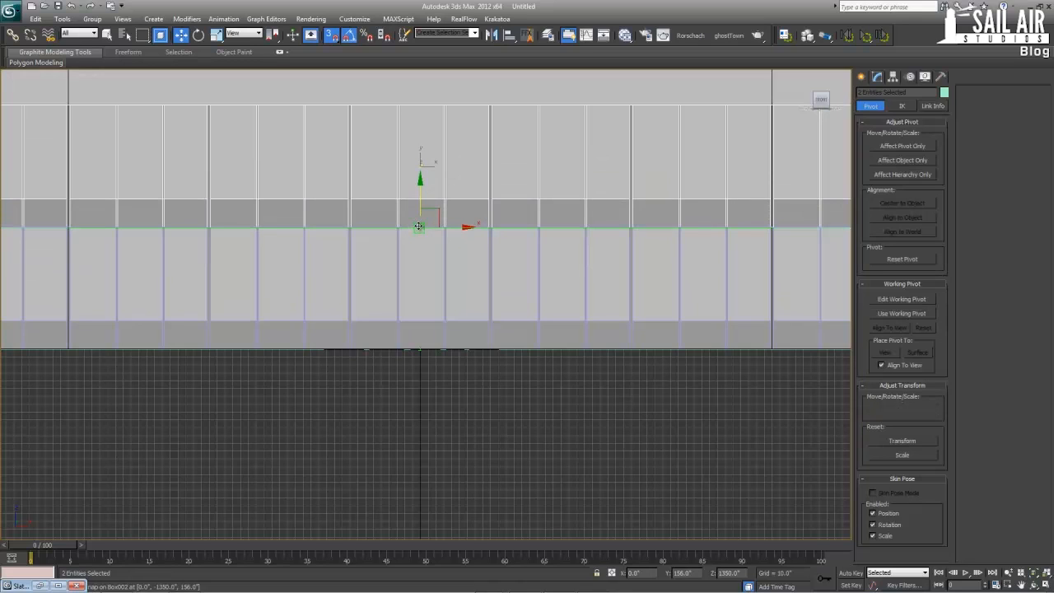
mouse_move(418, 225)
mouse_down()
mouse_move(414, 258)
mouse_move(415, 235)
mouse_up()
shift+drag(420, 226, 422, 231)
drag(543, 309, 495, 309)
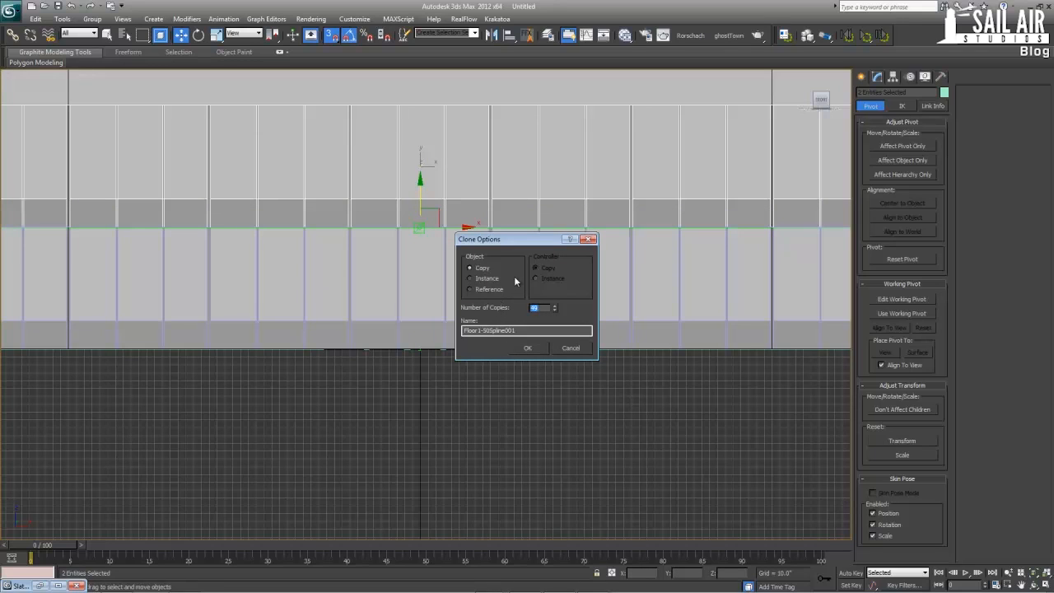
click(526, 349)
Select the Floor1-051 facade ring at the base of the second tower section in the maximized Perspective view
scroll(472, 381, down, 5)
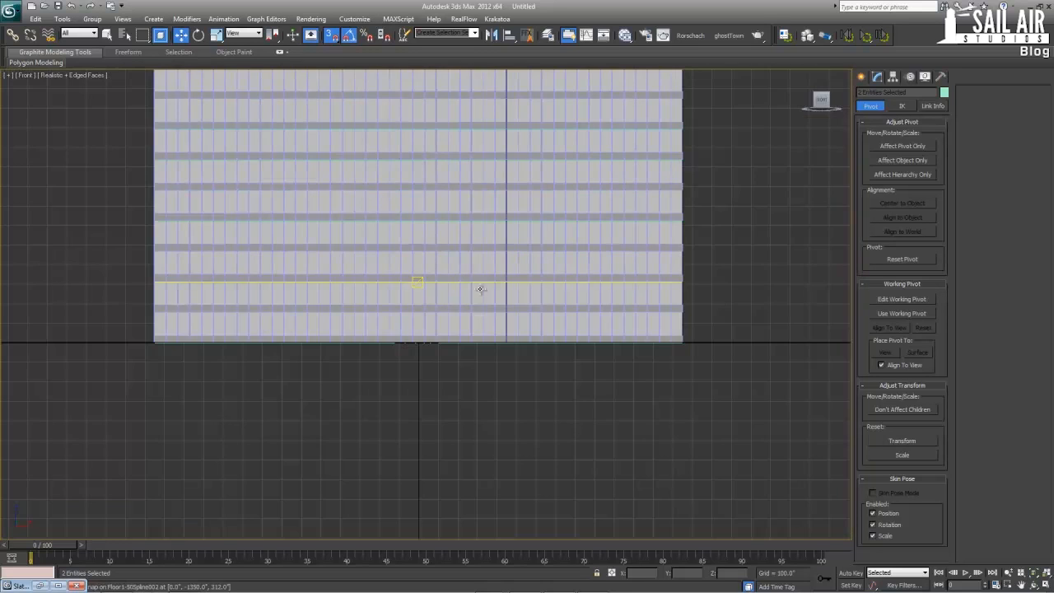
key(alt+w)
right_click(633, 391)
key(alt+w)
middle_drag(587, 346, 560, 448)
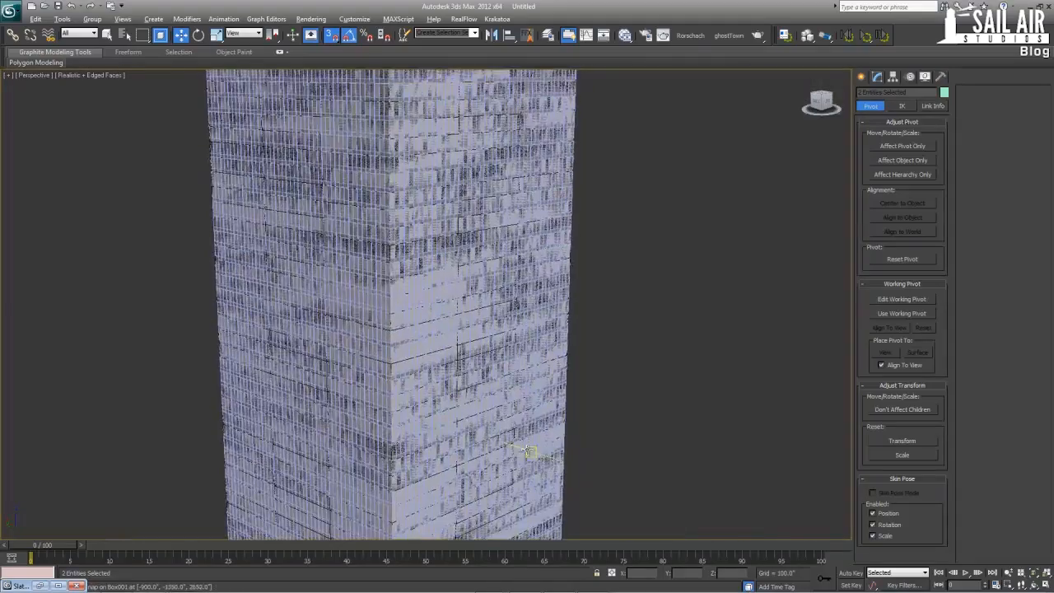
scroll(527, 449, down, 3)
middle_drag(524, 268, 537, 384)
scroll(537, 384, up, 3)
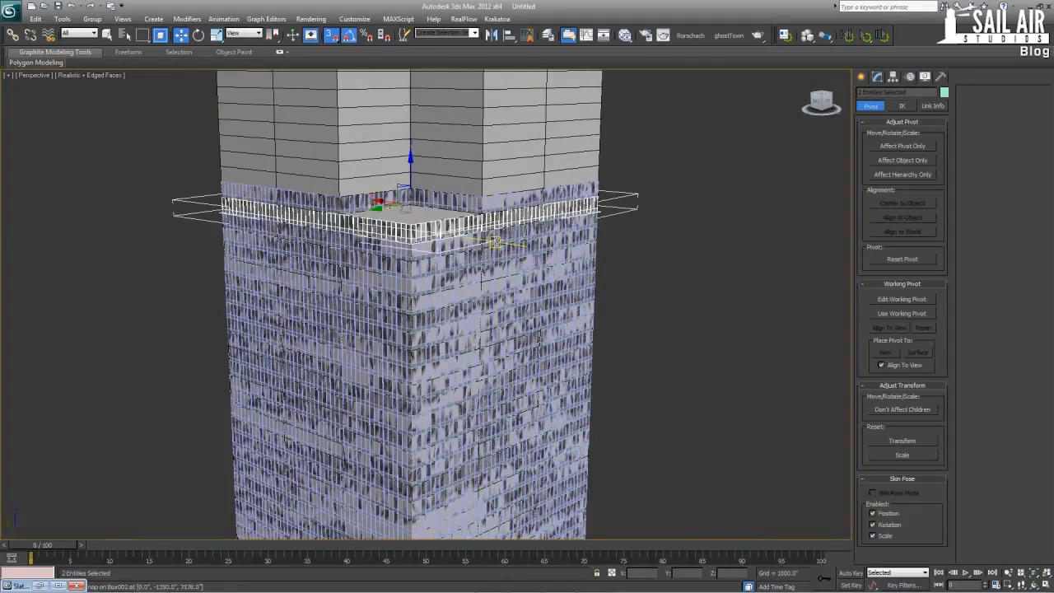
click(473, 206)
key(z)
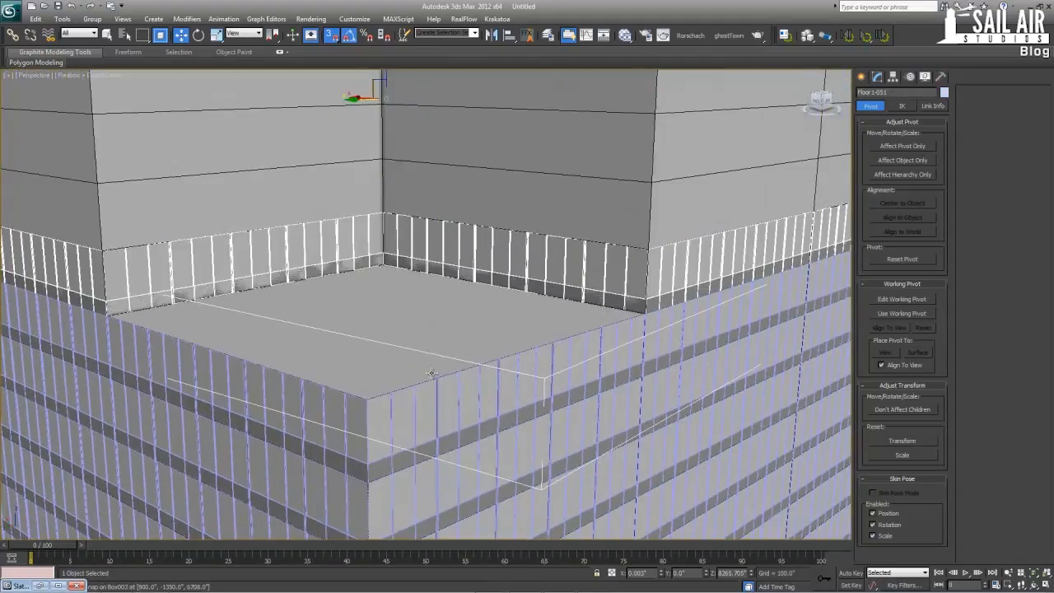
ctrl+click(554, 298)
alt+click(557, 299)
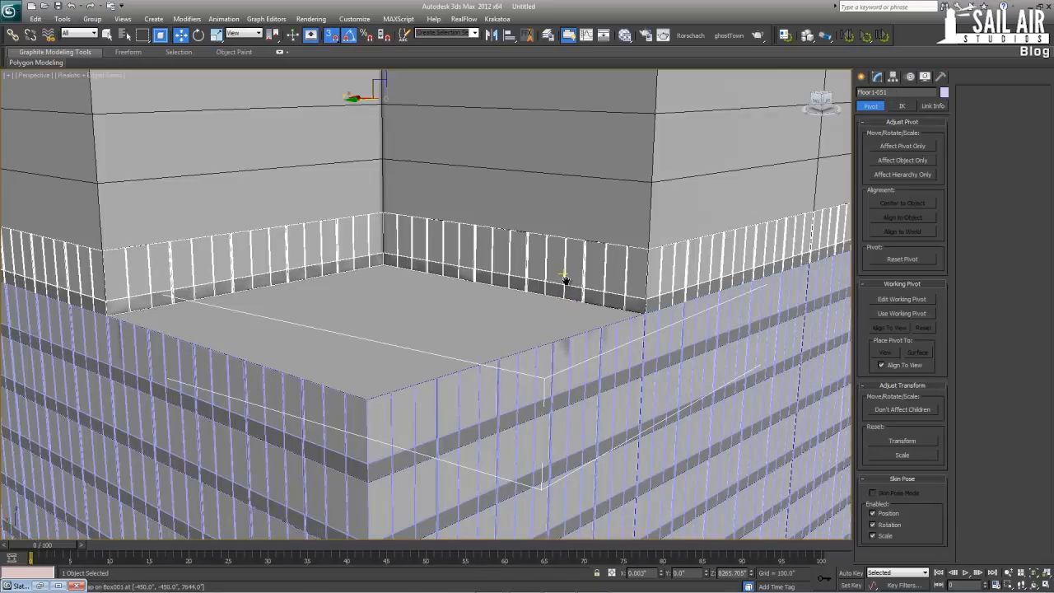
Select Floor50-66Spline001 under the second section's ring and add the Floor1-051 ring to the selection
key(F3)
scroll(473, 294, up, 5)
scroll(527, 274, down, 8)
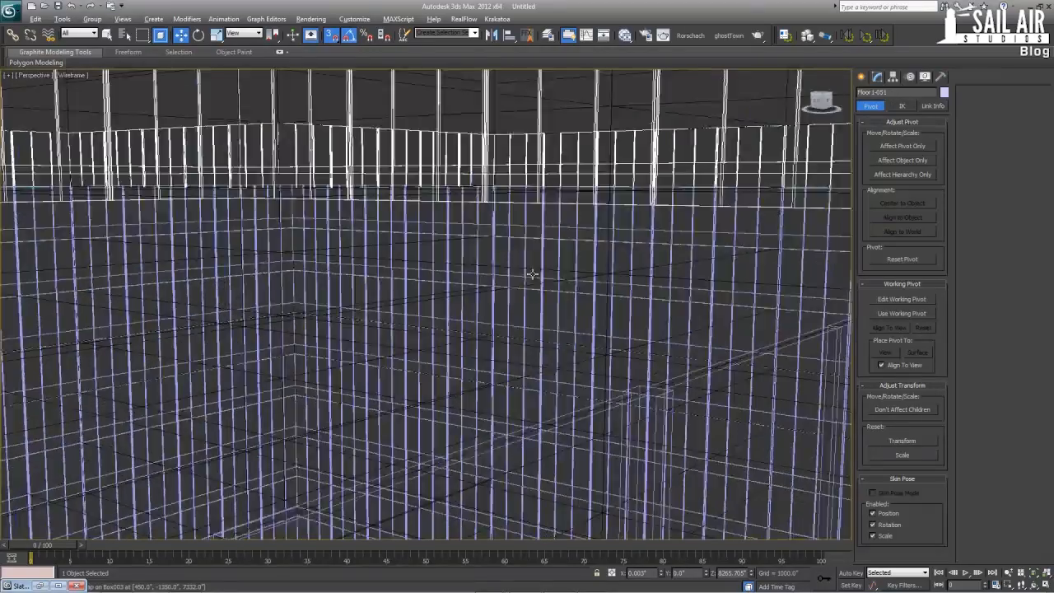
key(F3)
scroll(521, 292, up, 10)
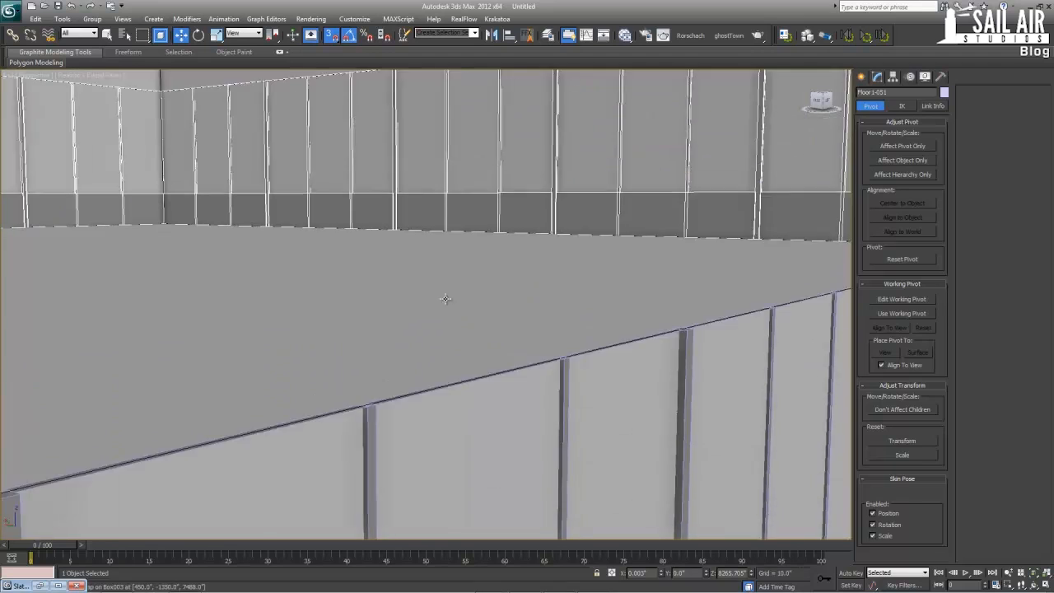
scroll(445, 299, down, 5)
click(455, 303)
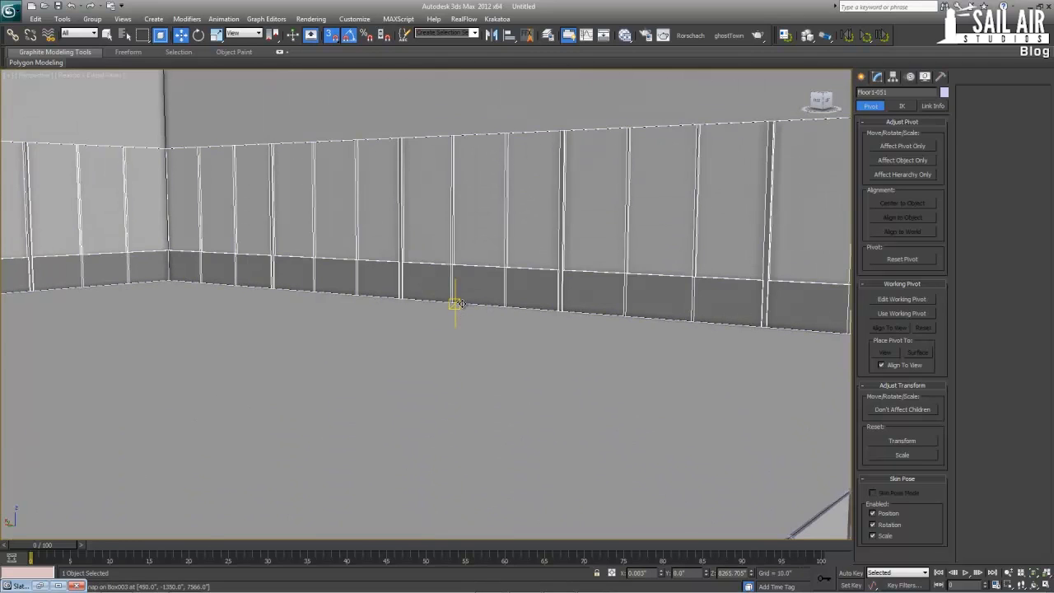
click(456, 303)
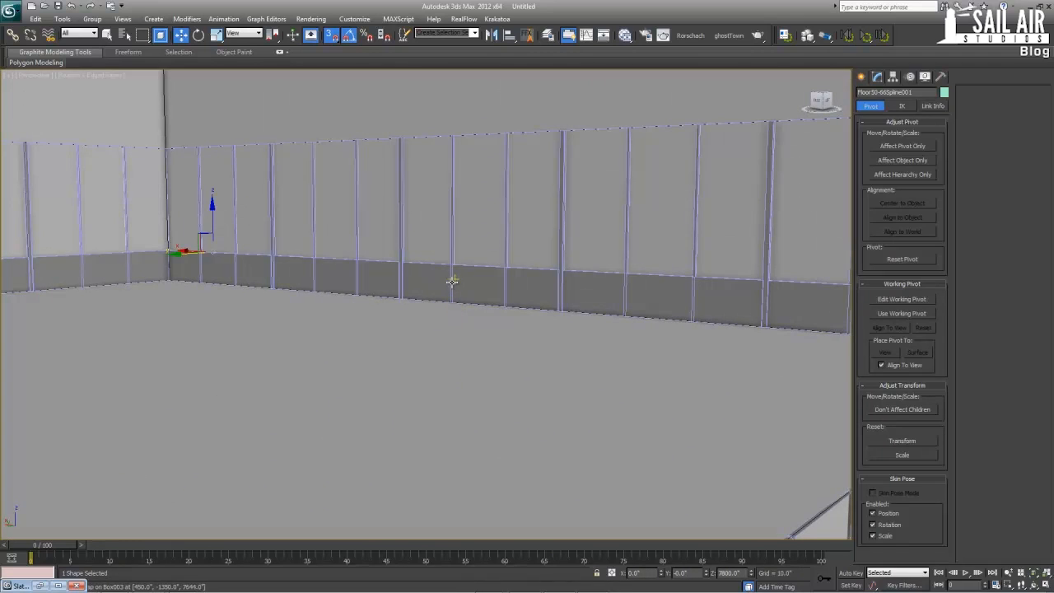
ctrl+click(403, 260)
Clone the Floor1-051 ring and Floor50-66Spline001 upward by one snapped floor height in the Front view, making 15 copies
scroll(404, 260, down, 4)
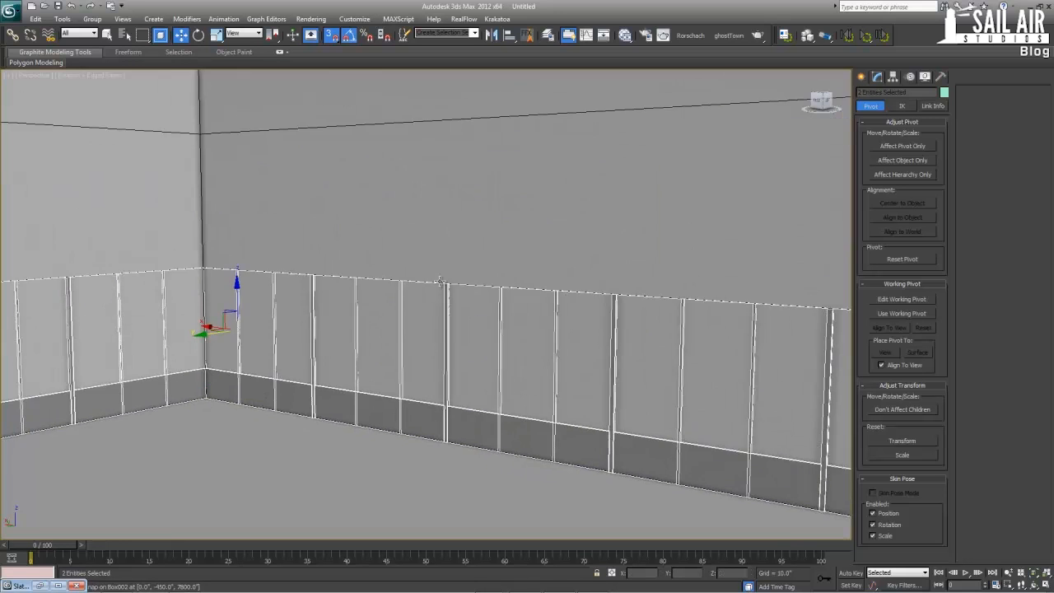
key(alt+w)
right_click(649, 234)
key(z)
key(alt+w)
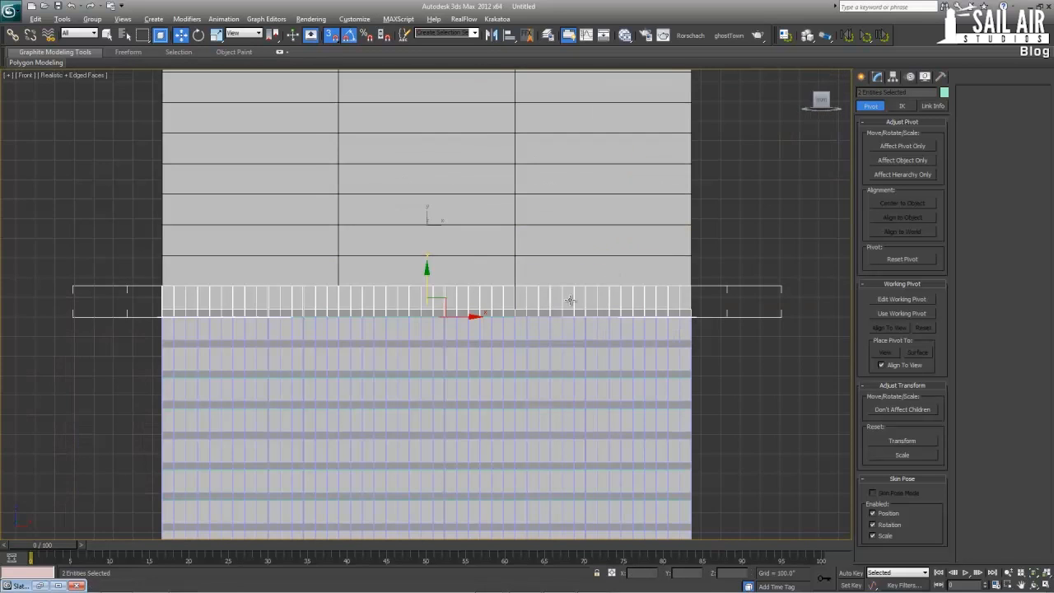
scroll(494, 330, up, 6)
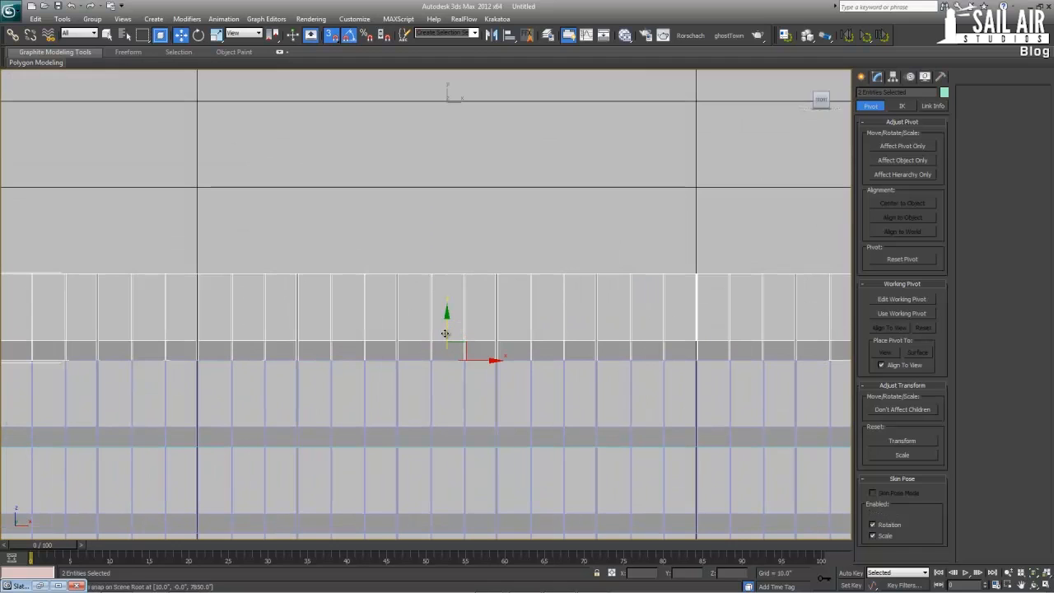
drag(444, 333, 443, 272)
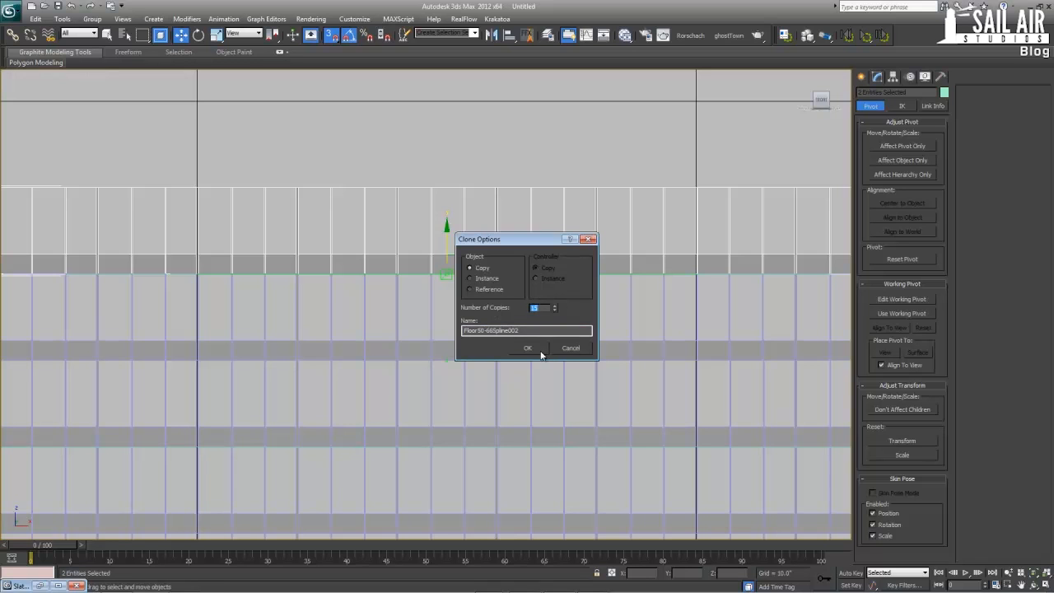
key(Return)
Select the Floor1-052 facade ring at the base of the third section and frame it in the maximized Perspective view
scroll(532, 341, down, 10)
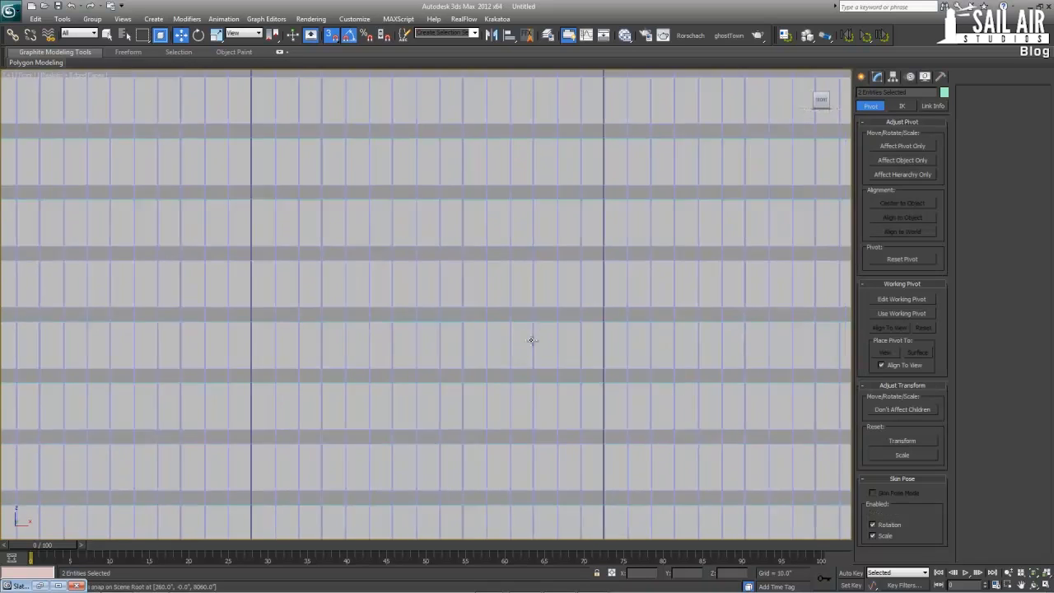
scroll(464, 249, up, 6)
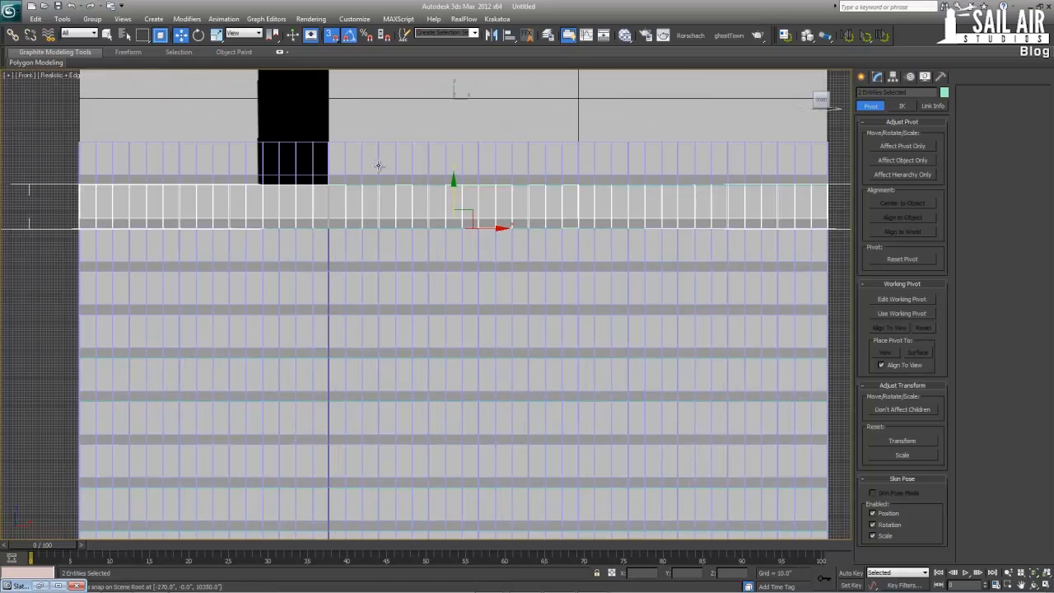
click(377, 165)
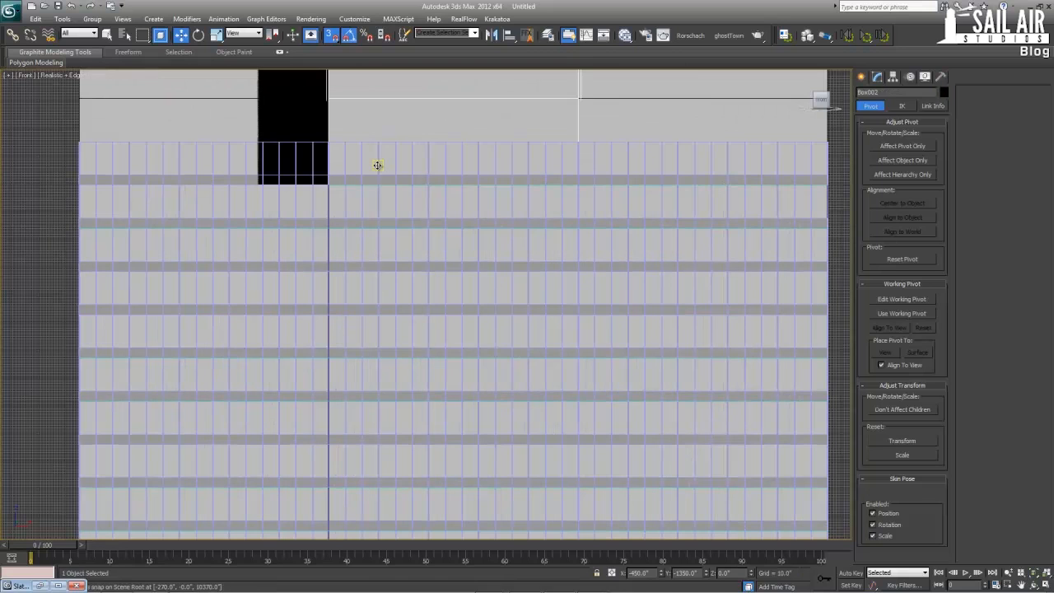
click(298, 176)
key(alt+w)
key(z)
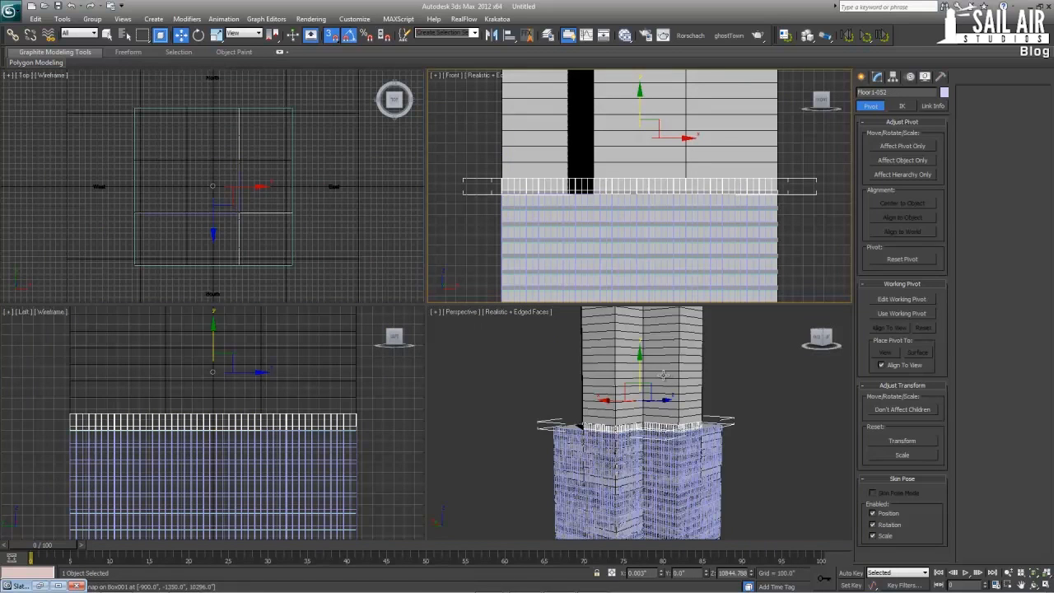
key(alt+w)
scroll(602, 418, up, 8)
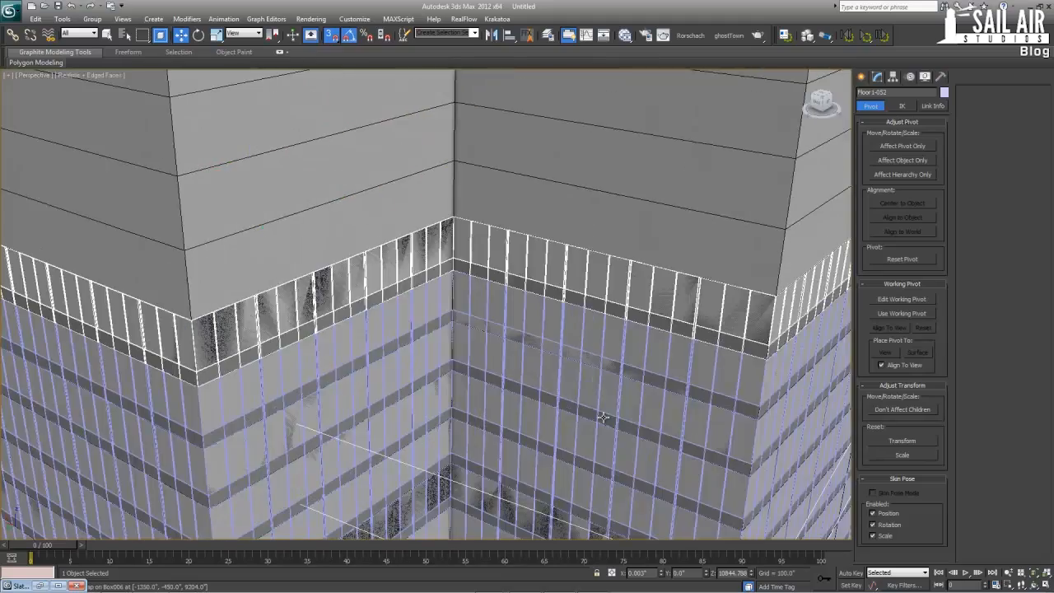
Select Floor66-90Spline002 under the third section's ring and add the Floor1-052 ring to the selection
key(F3)
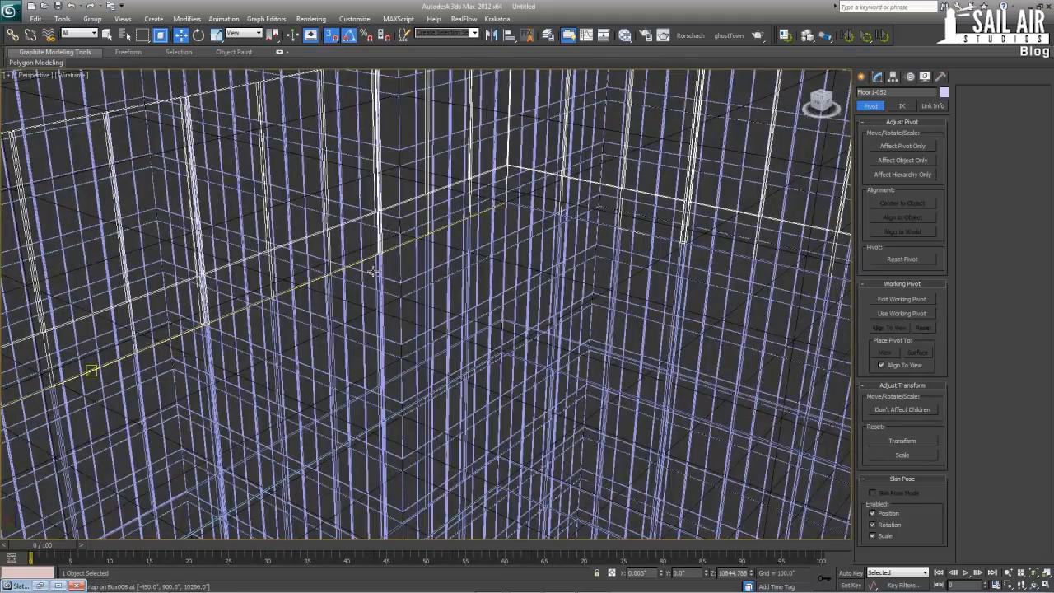
ctrl+click(352, 265)
key(F3)
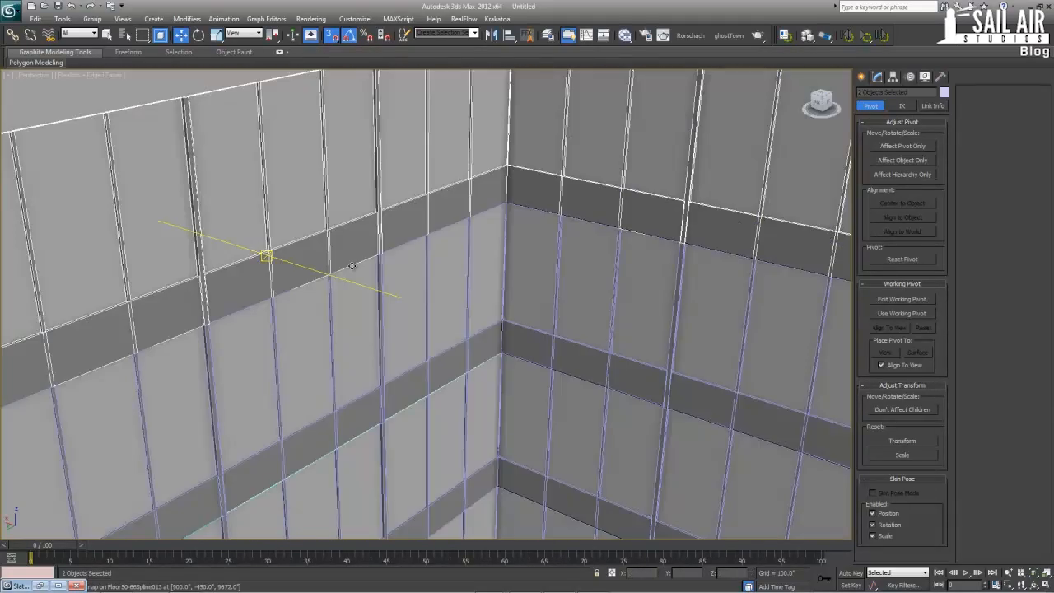
scroll(363, 271, down, 6)
alt+click(382, 274)
scroll(435, 281, up, 5)
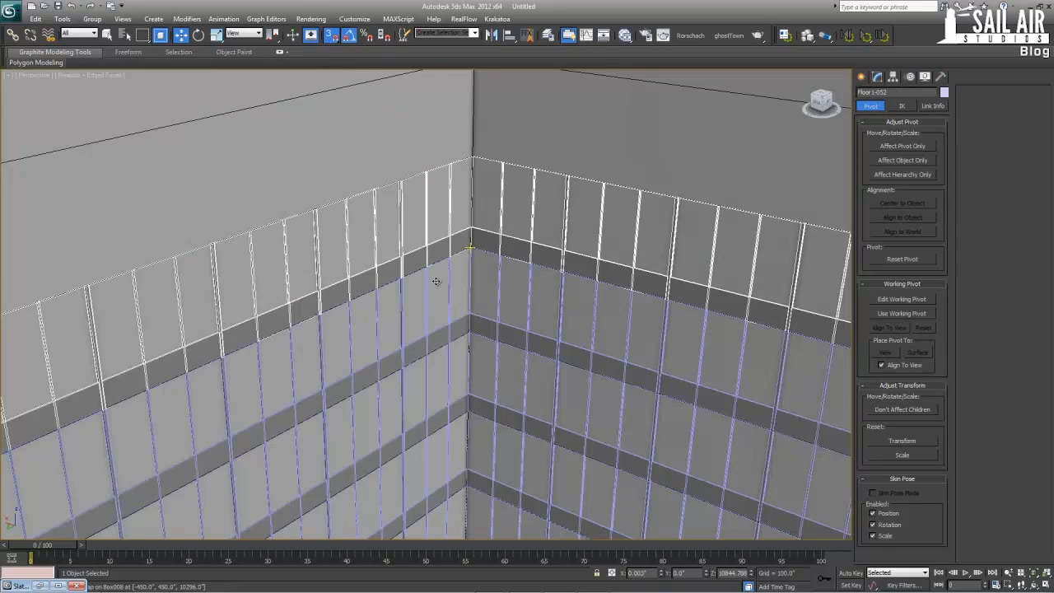
ctrl+click(416, 273)
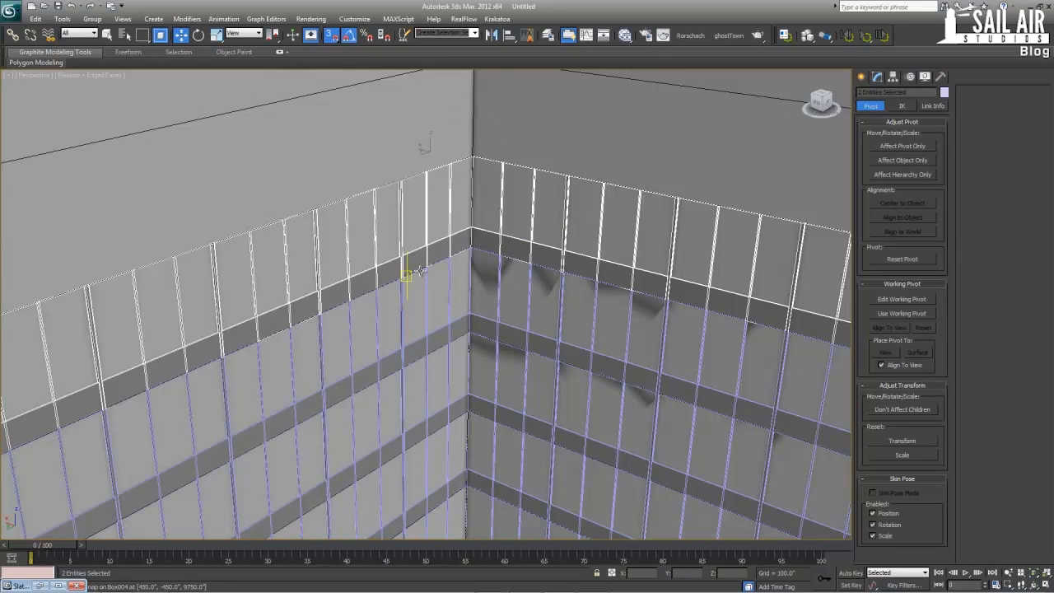
click(423, 255)
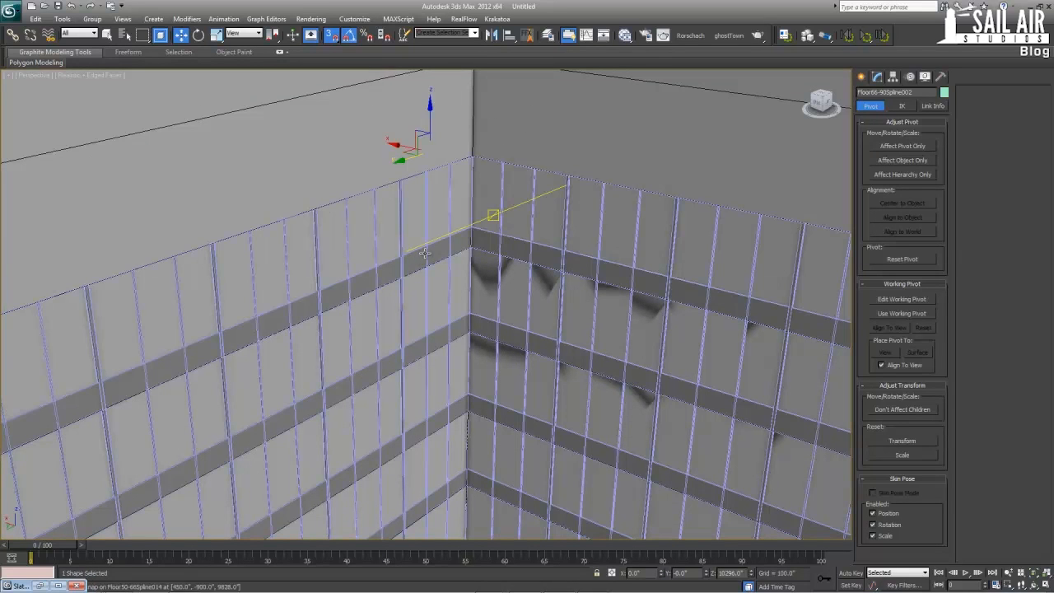
ctrl+click(423, 255)
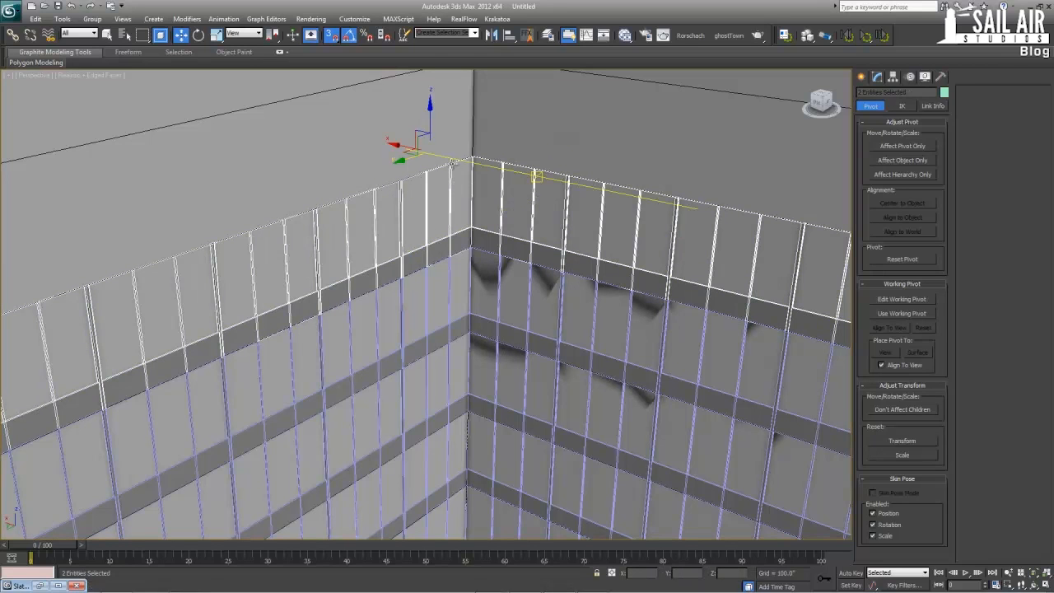
Clone the Floor1-052 ring and Floor66-90Spline002 upward by one snapped floor height in the Front view, making 23 copies
key(alt+w)
right_click(460, 190)
key(alt+w)
scroll(400, 314, up, 4)
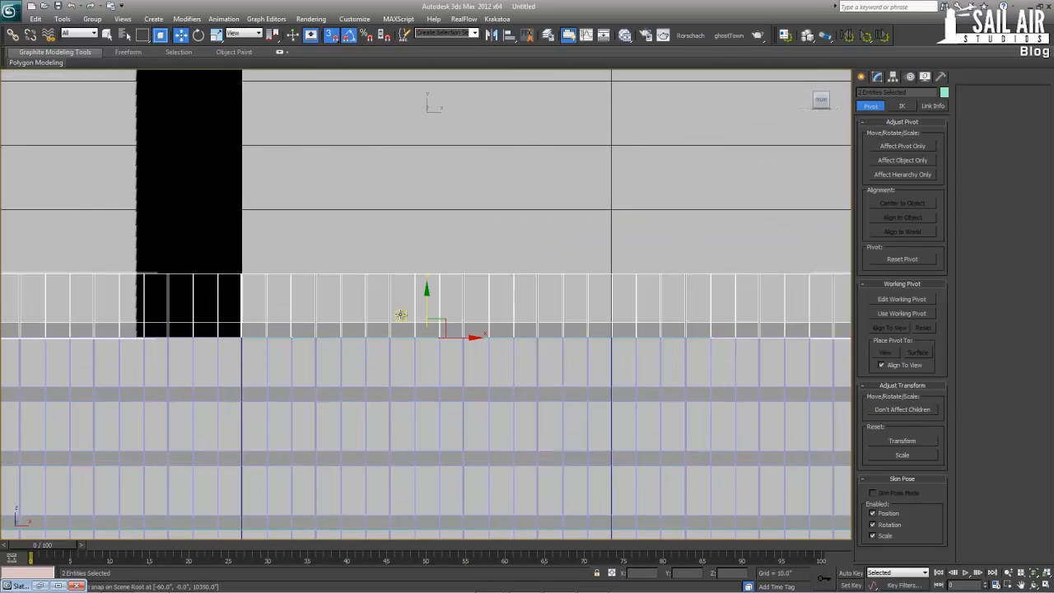
drag(428, 316, 427, 274)
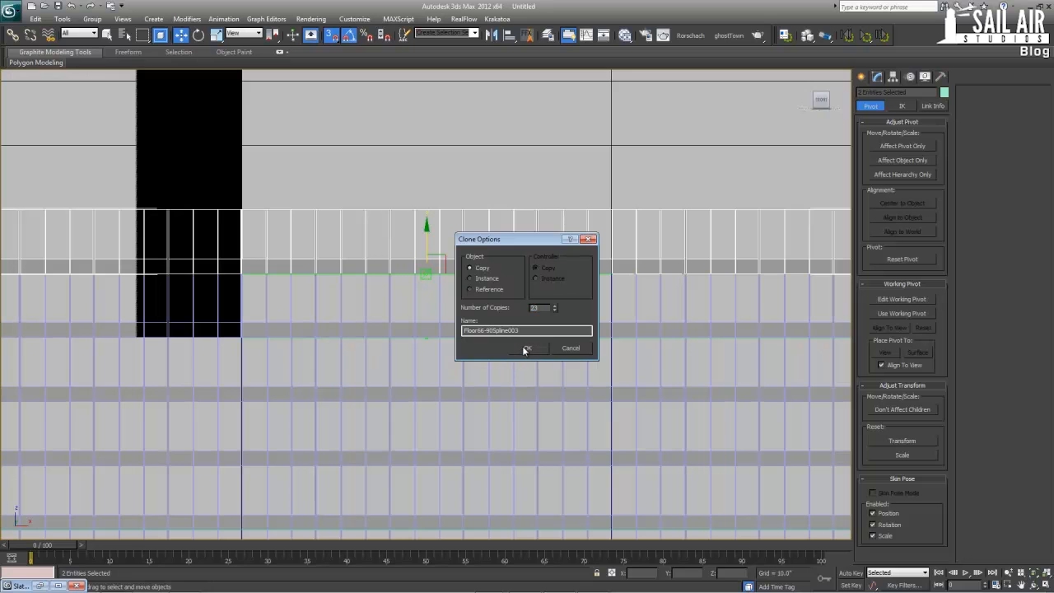
key(Return)
scroll(371, 287, down, 5)
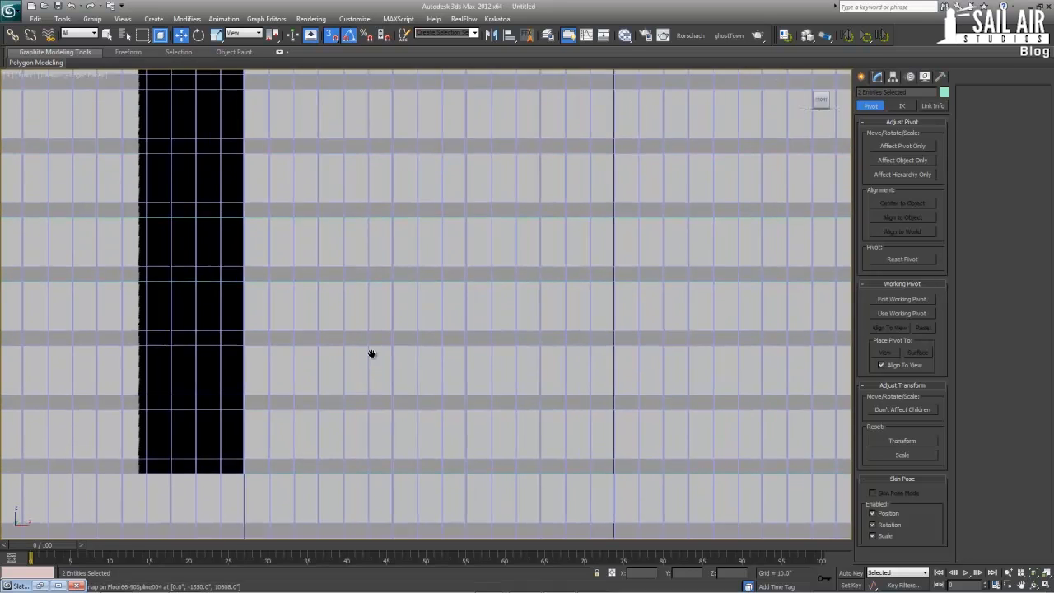
scroll(414, 301, up, 8)
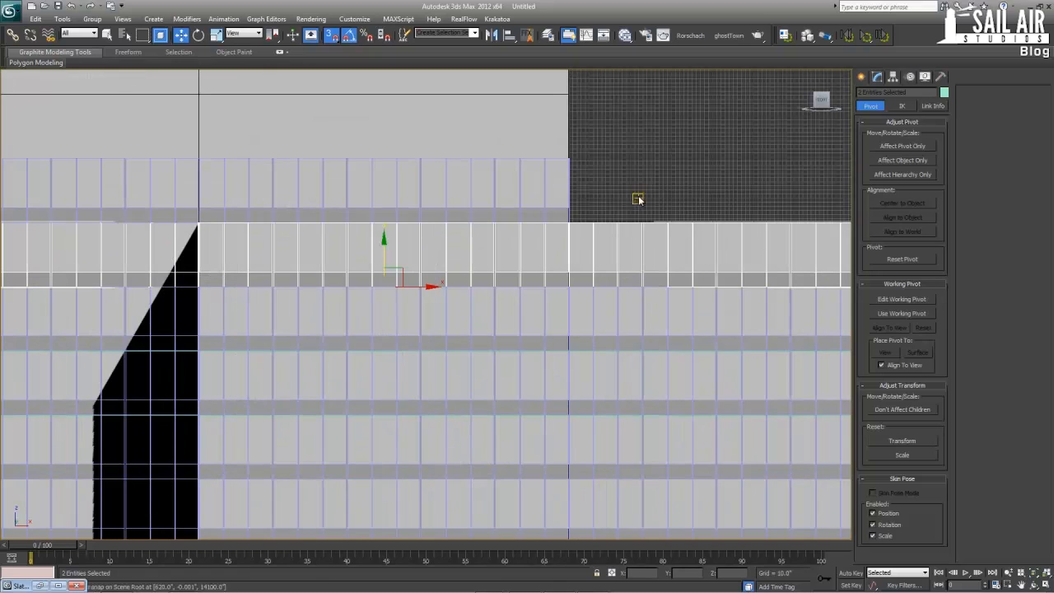
Select the Floor1-053 facade ring at the base of the top section and frame it in the maximized Perspective view
click(565, 207)
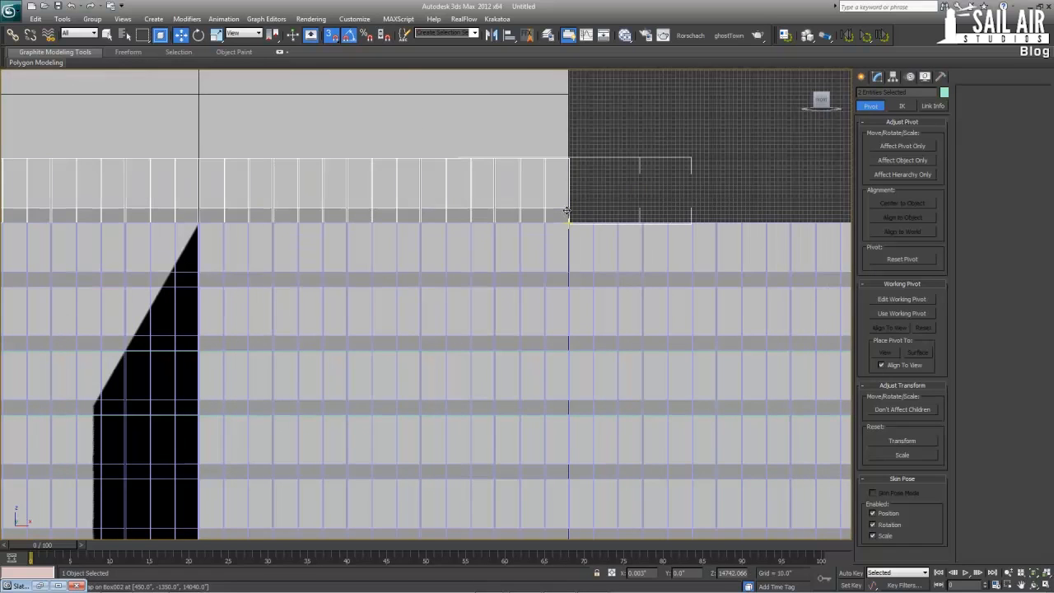
key(alt+w)
middle_drag(619, 363, 583, 400)
key(z)
key(alt+w)
scroll(583, 400, up, 4)
scroll(483, 396, up, 3)
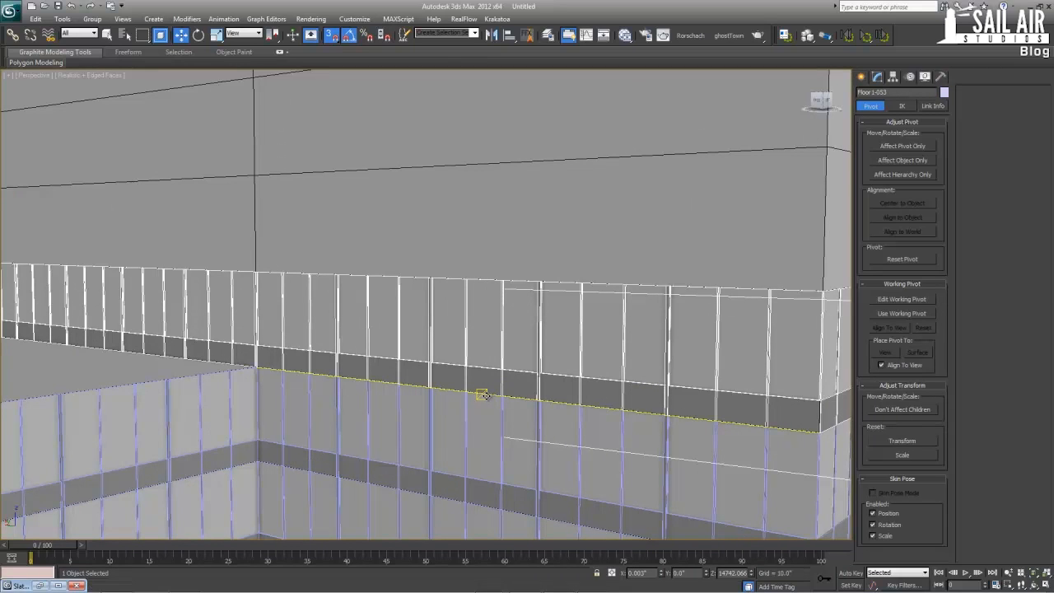
Select Floor90-108Spline003 under the top section's ring and add the Floor1-053 ring to the selection
ctrl+click(470, 386)
click(469, 385)
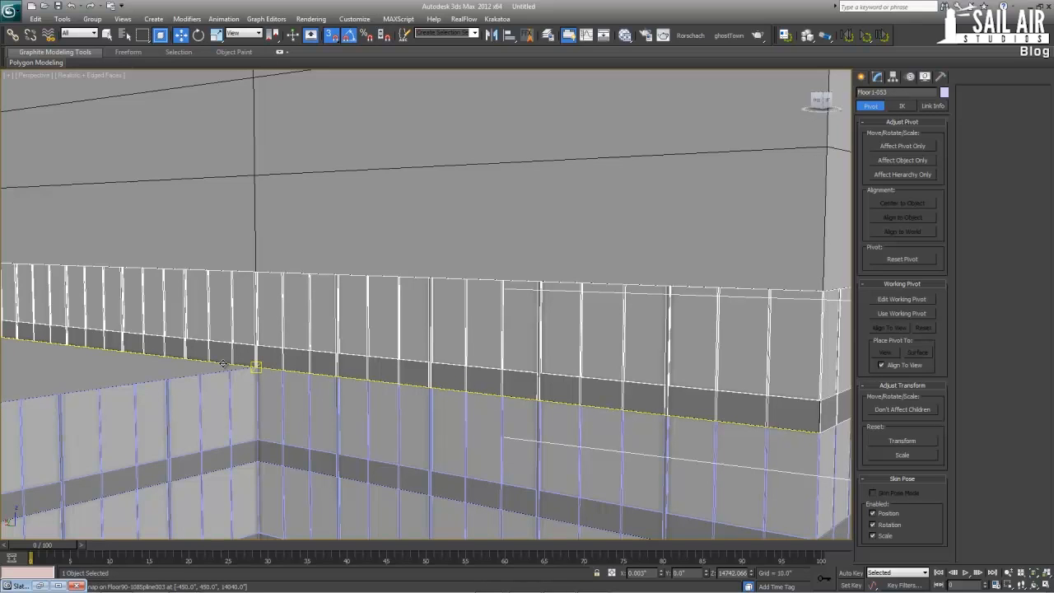
click(220, 363)
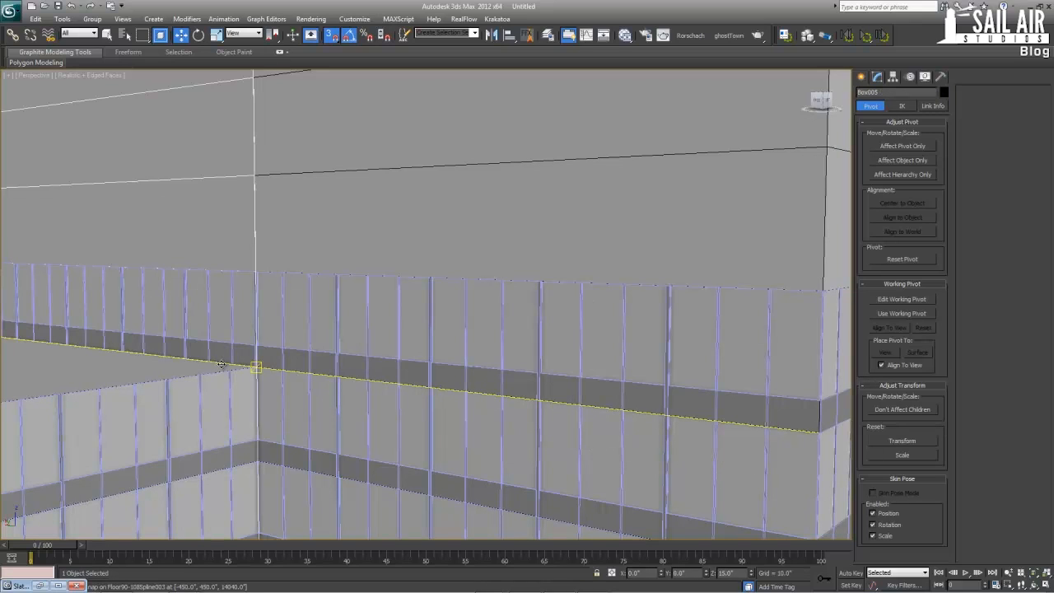
click(221, 363)
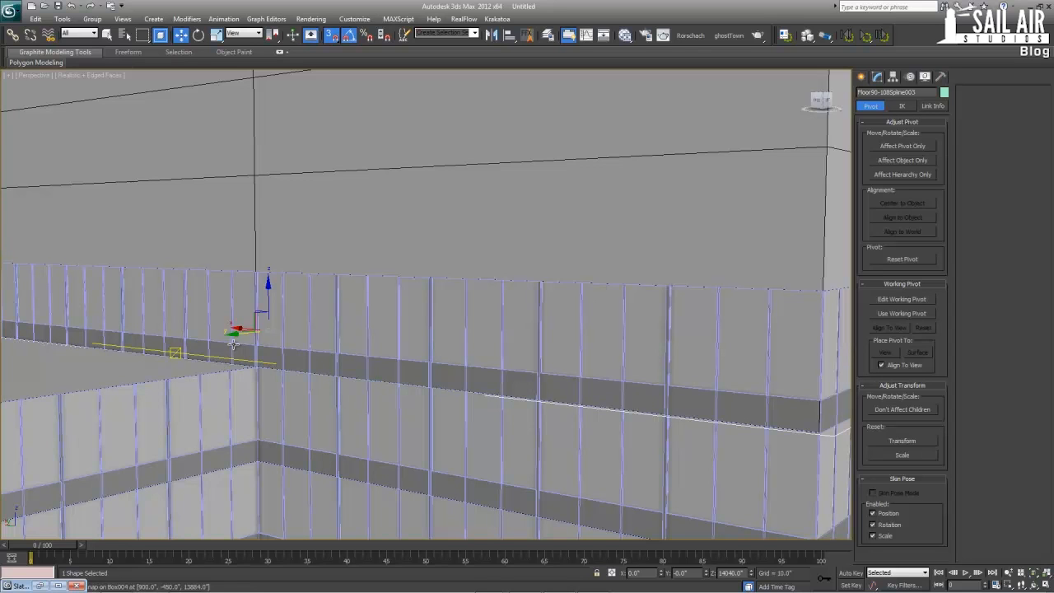
ctrl+click(230, 349)
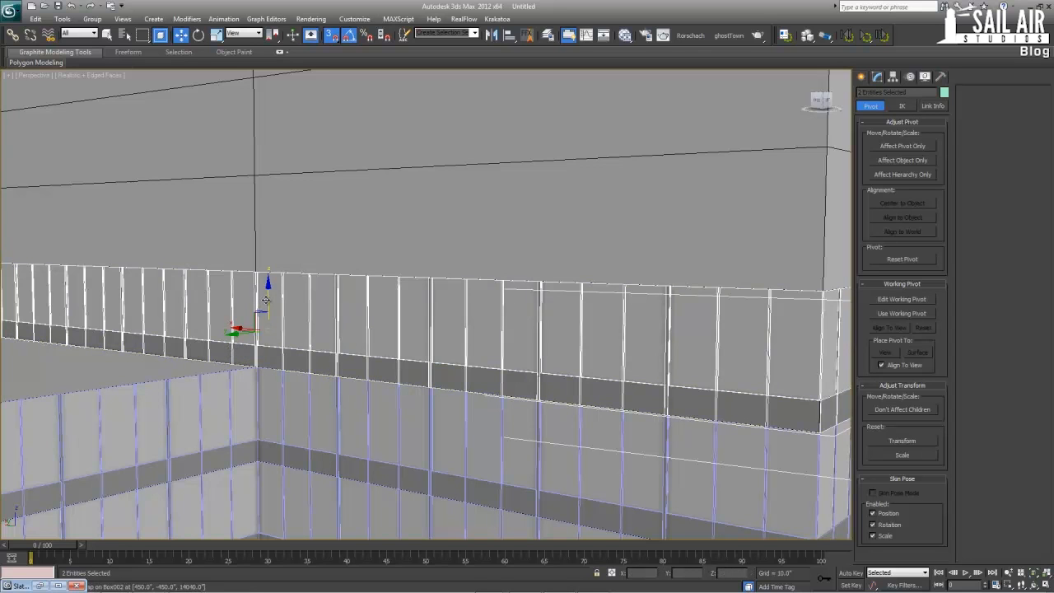
Clone the Floor1-053 ring and Floor90-108Spline003 upward by one snapped floor height in the Front view, making 17 copies
key(alt+w)
right_click(647, 223)
key(alt+w)
scroll(571, 312, up, 4)
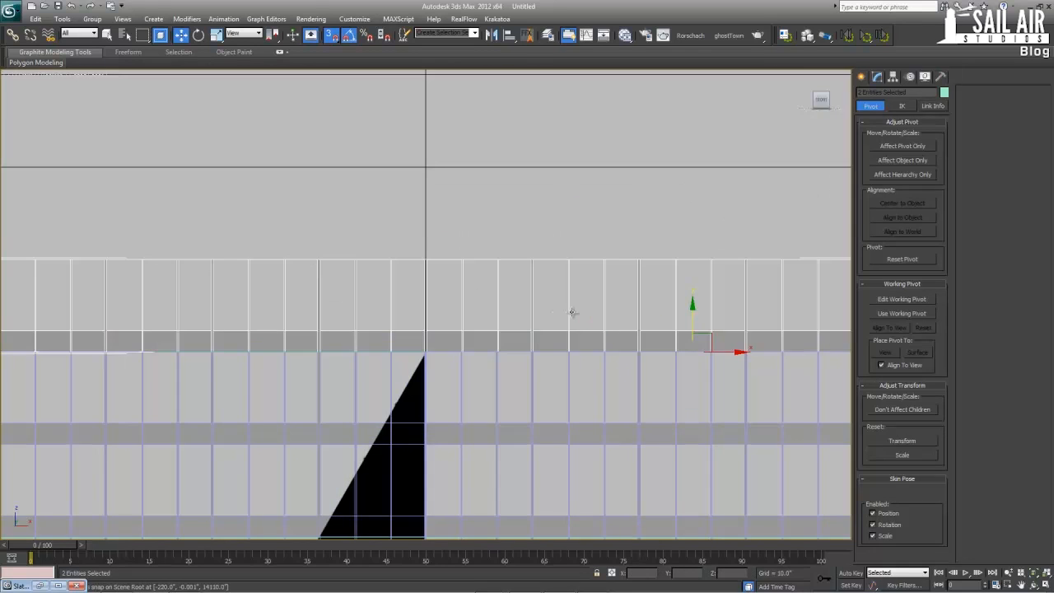
middle_drag(717, 294, 613, 299)
mouse_move(587, 331)
mouse_down()
mouse_move(606, 289)
mouse_move(586, 264)
mouse_up()
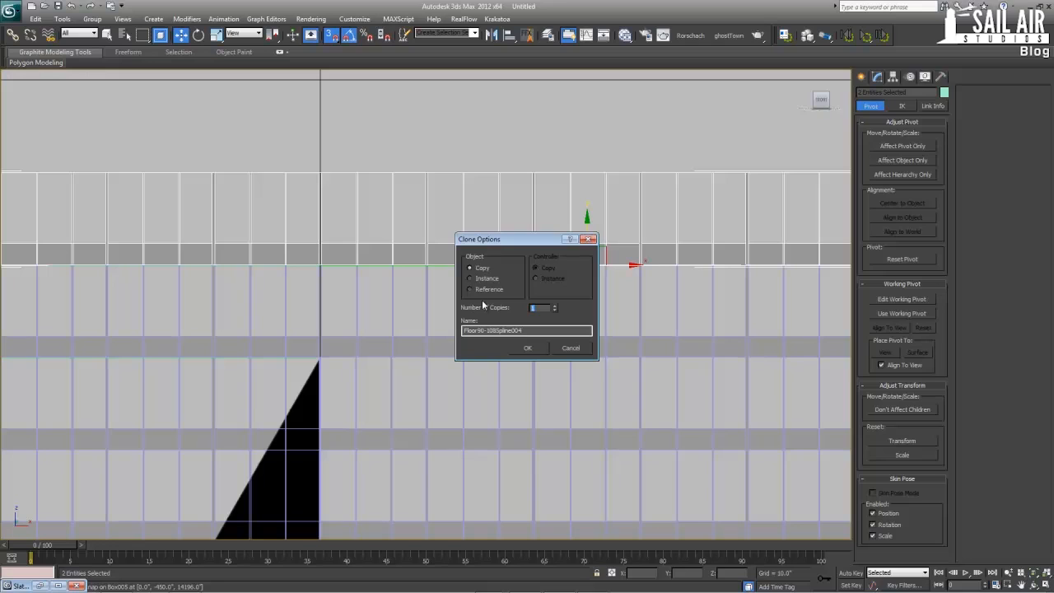
key(Return)
key(Return)
scroll(485, 337, down, 10)
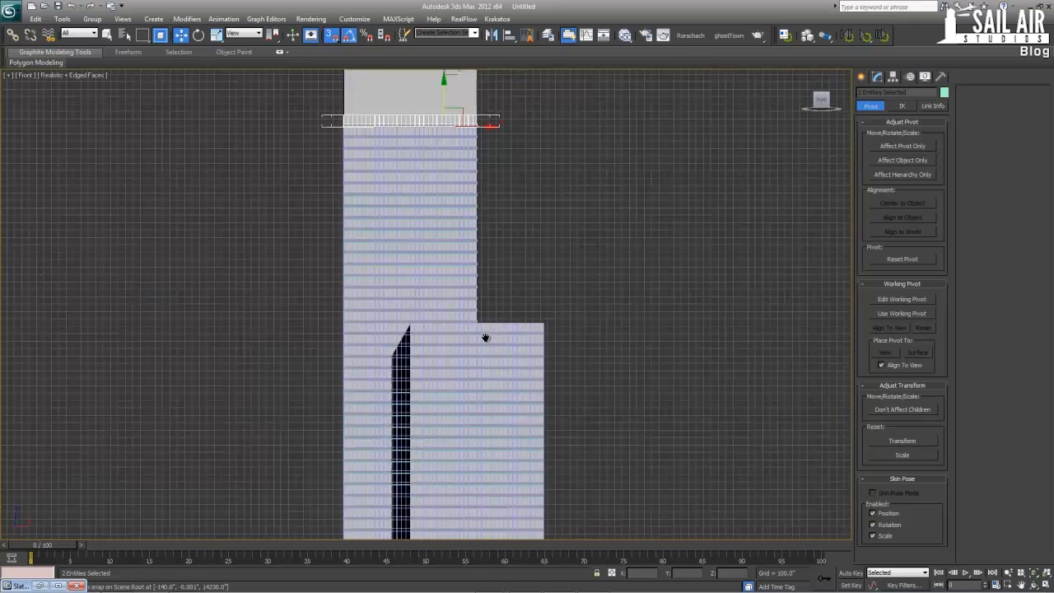
In the maximized Perspective view, select five of the tower's massing boxes and hide them
key(alt+w)
scroll(458, 359, down, 5)
key(alt+w)
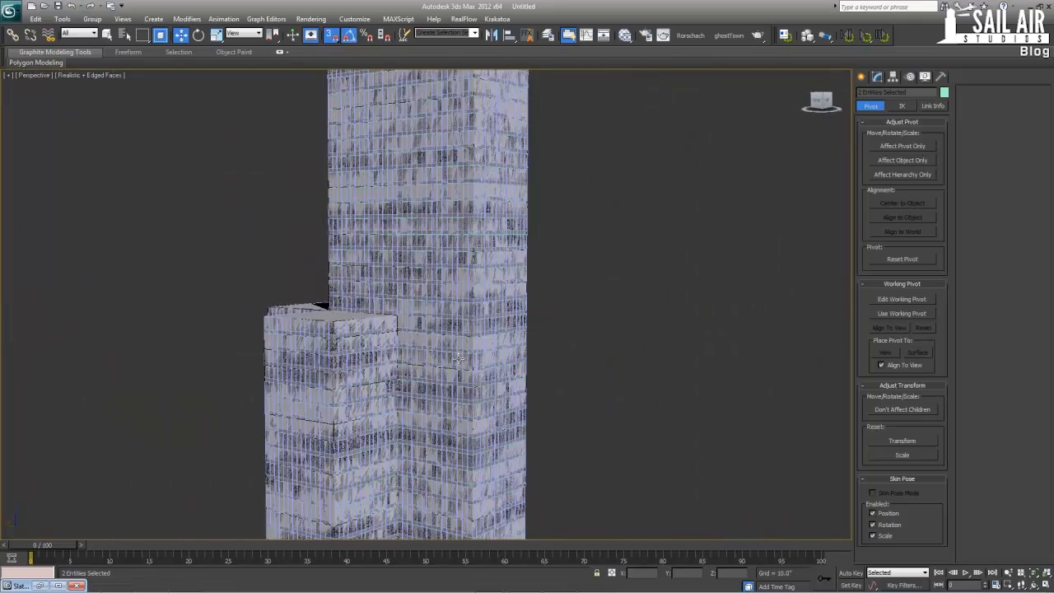
alt+middle_drag(457, 359, 453, 382)
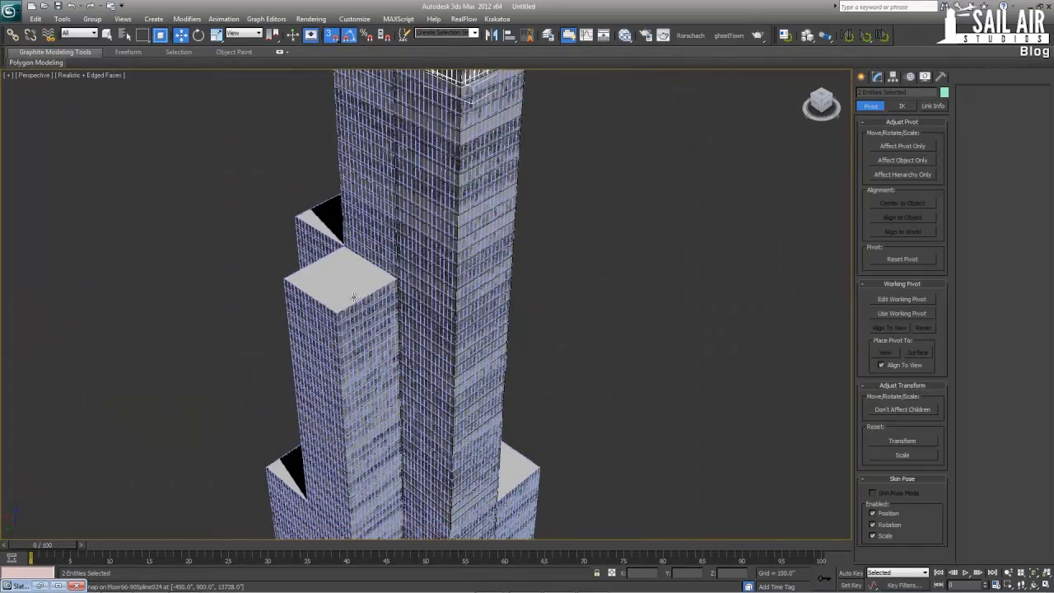
alt+middle_drag(479, 285, 513, 364)
ctrl+click(499, 439)
right_click(497, 431)
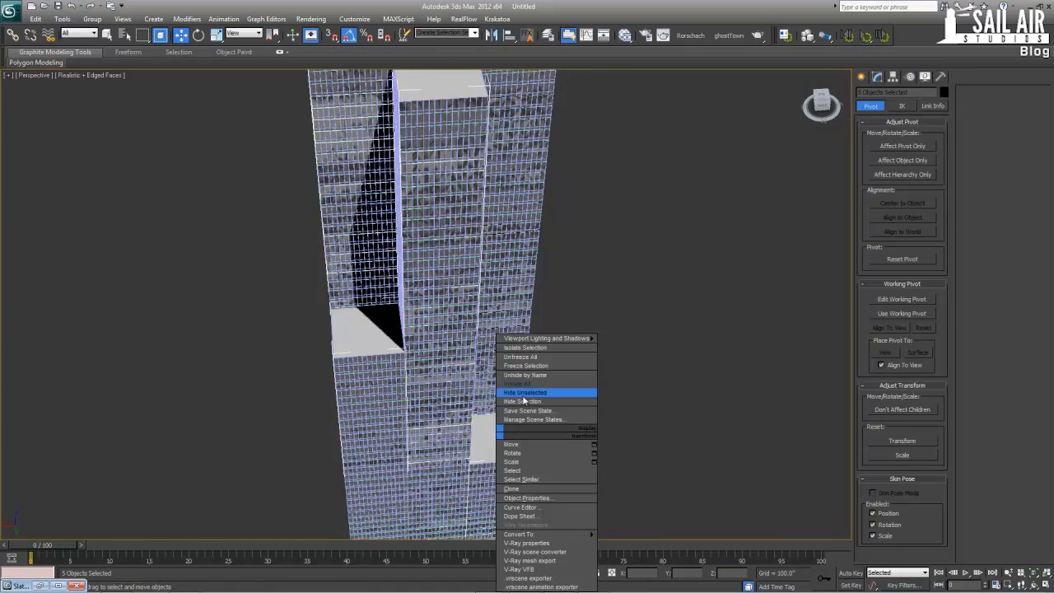
click(527, 402)
Select the remaining massing boxes inside the tower sections and hide them so only the facade rings are displayed
alt+middle_drag(369, 362, 437, 348)
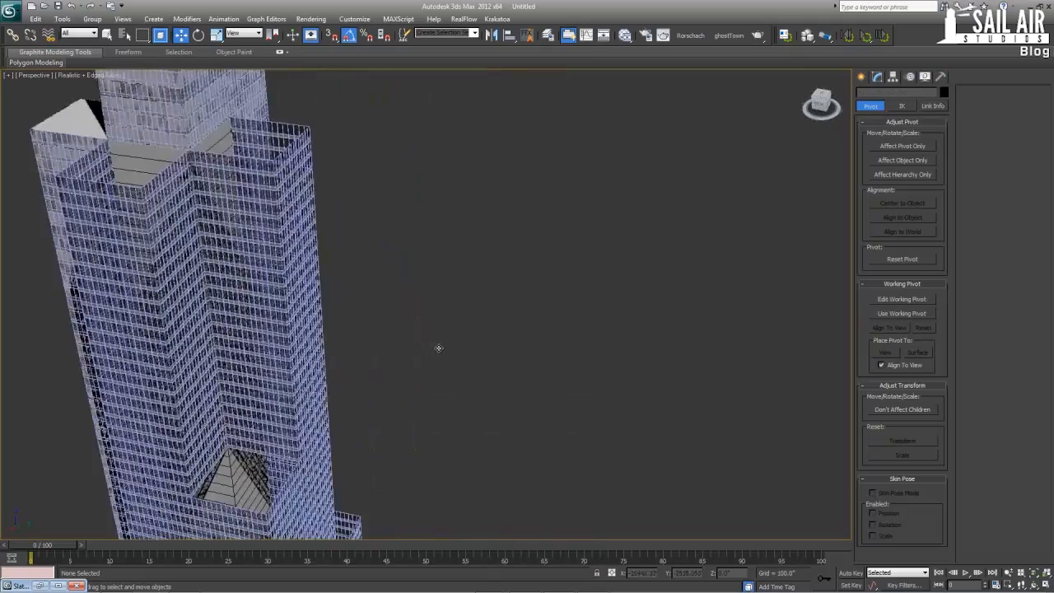
middle_drag(237, 455, 269, 393)
click(268, 394)
key(z)
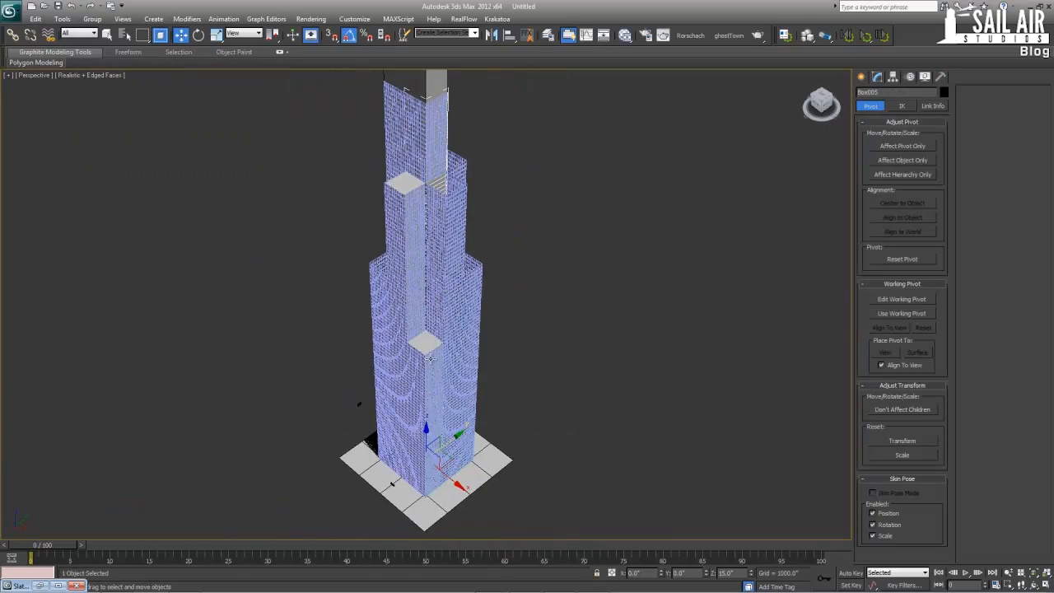
ctrl+click(406, 192)
right_click(404, 191)
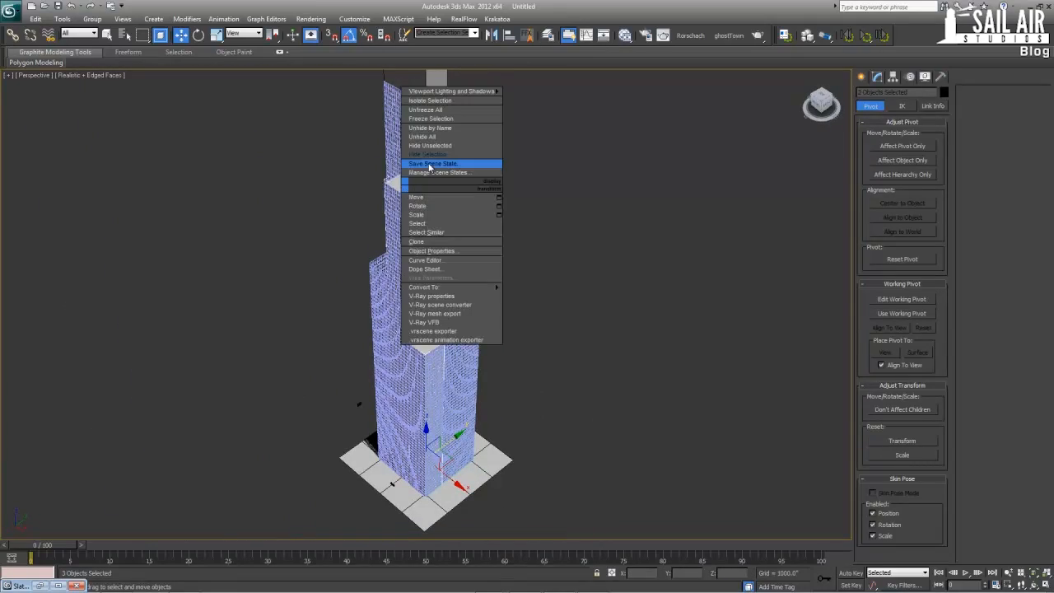
click(449, 165)
alt+middle_drag(448, 164, 429, 317)
click(415, 336)
right_click(416, 336)
click(473, 302)
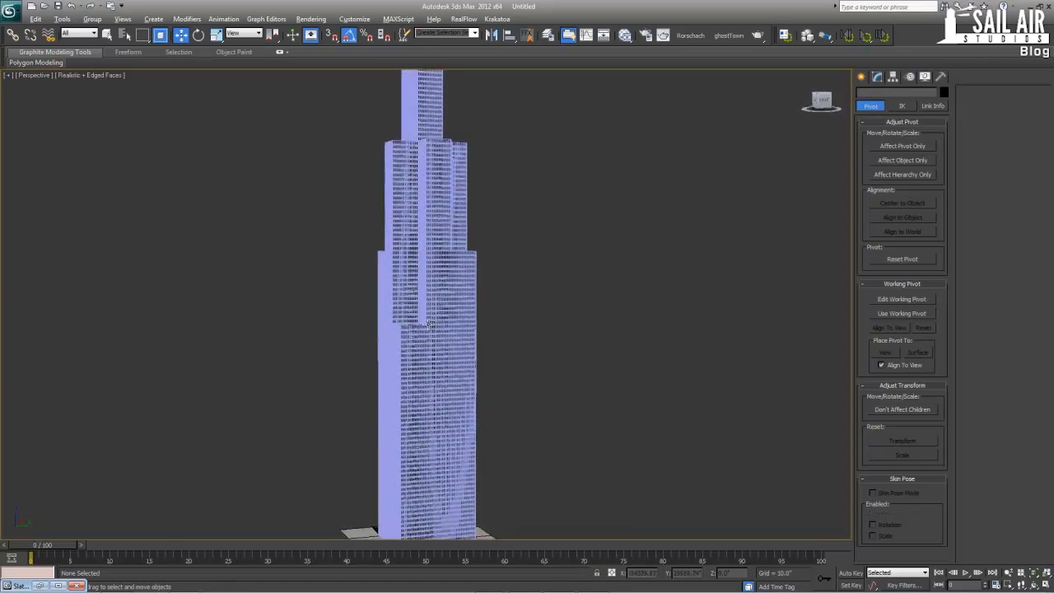
Turn off the Edged Faces display in the Perspective view and frame the lower tower facade from below
scroll(435, 348, up, 2)
scroll(449, 332, up, 3)
key(F4)
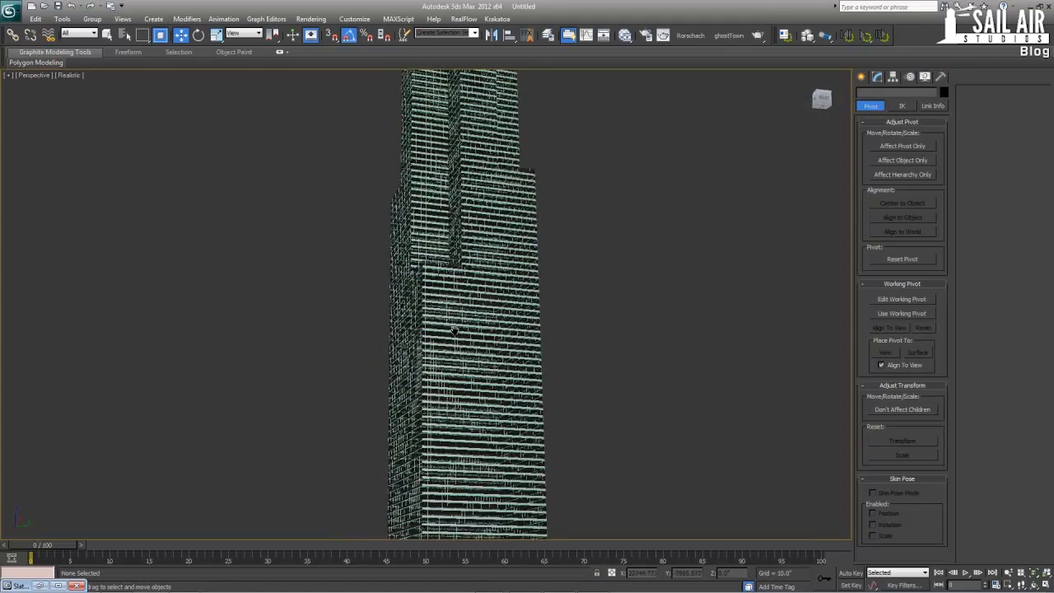
scroll(449, 337, up, 2)
key(alt+w)
key(alt+w)
alt+middle_drag(442, 385, 410, 107)
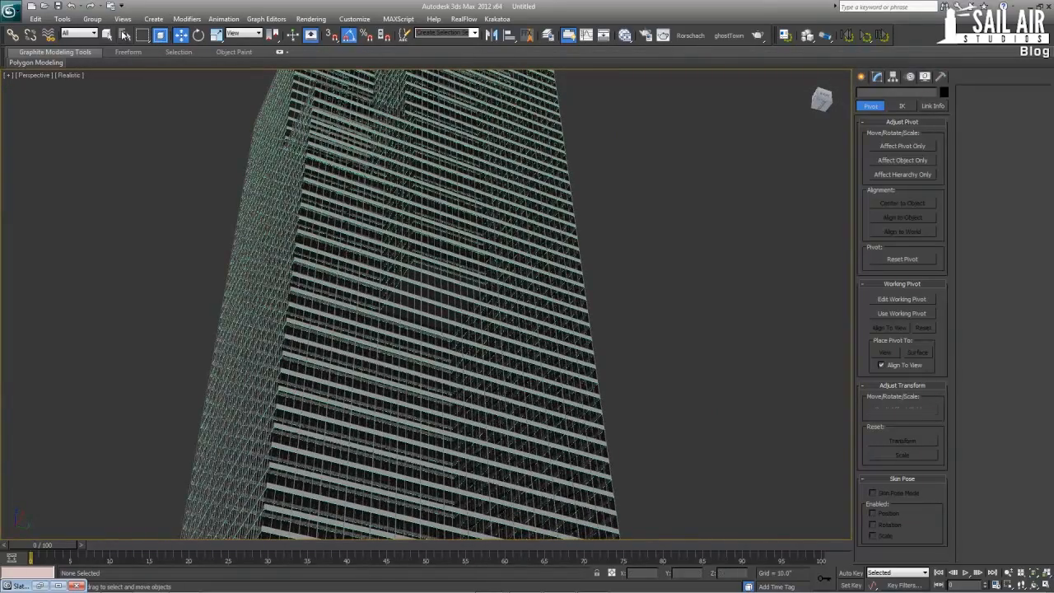
Open the Select From Scene list and filter it to show only shapes
click(122, 31)
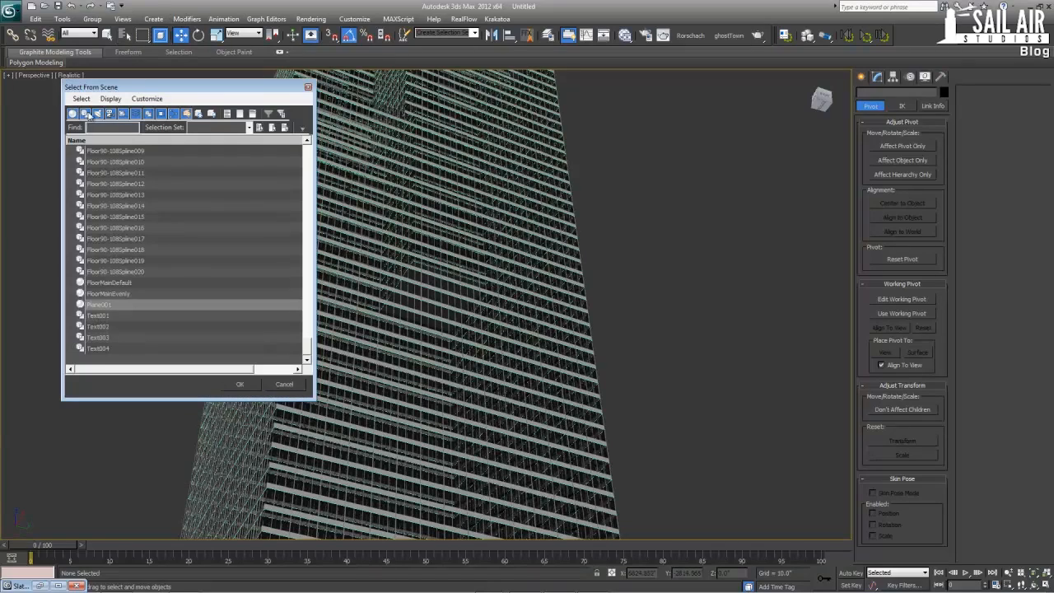
click(72, 114)
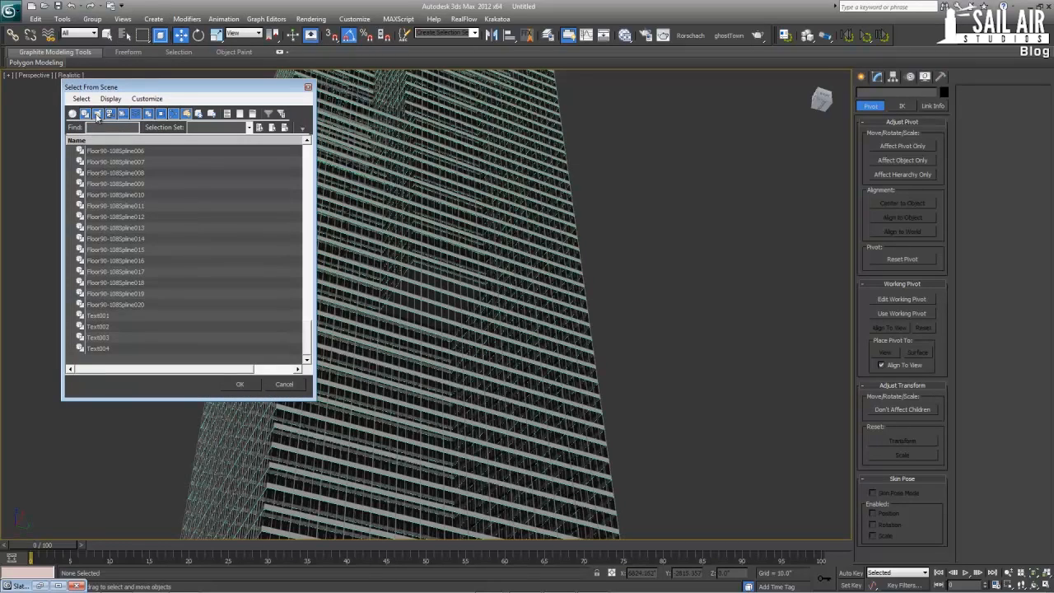
click(110, 117)
click(122, 115)
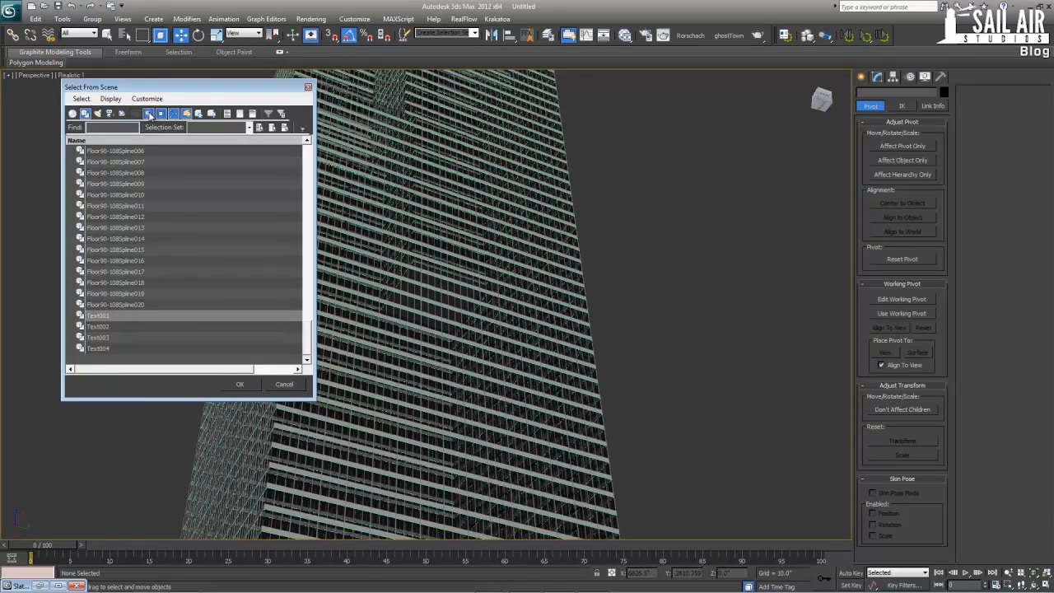
click(173, 115)
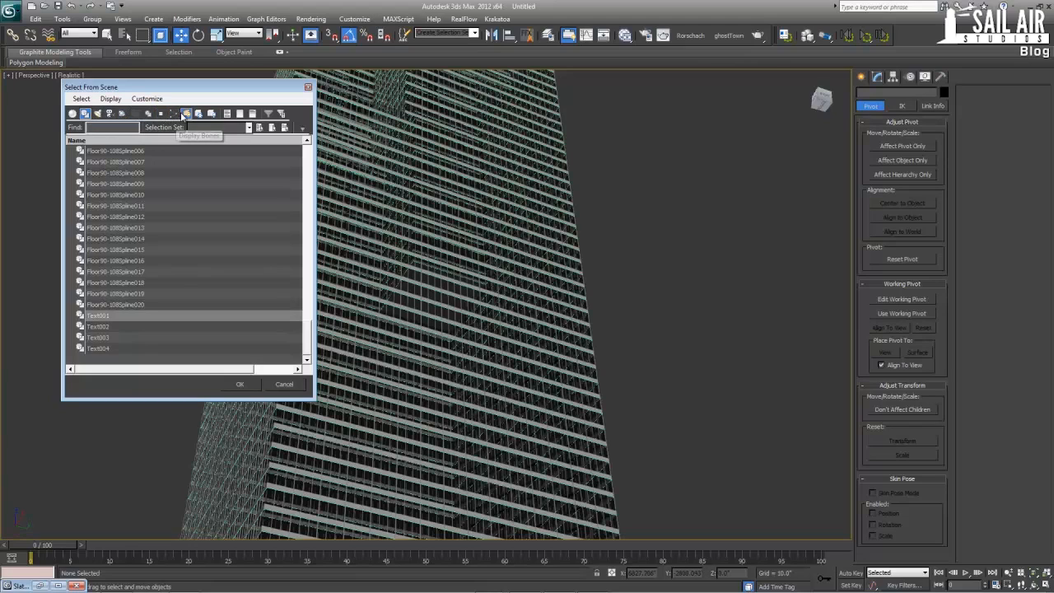
Select all floor splines from Floor1-50Spline through Floor90-108Spline020 and hide them
click(194, 316)
click(164, 305)
drag(308, 333, 287, 158)
shift+click(115, 152)
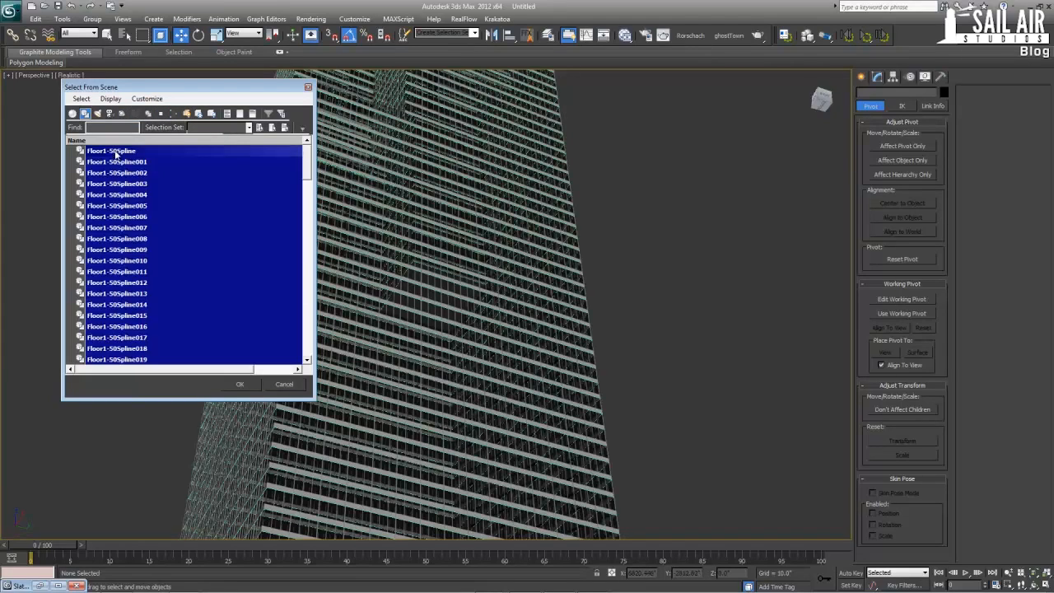
click(240, 384)
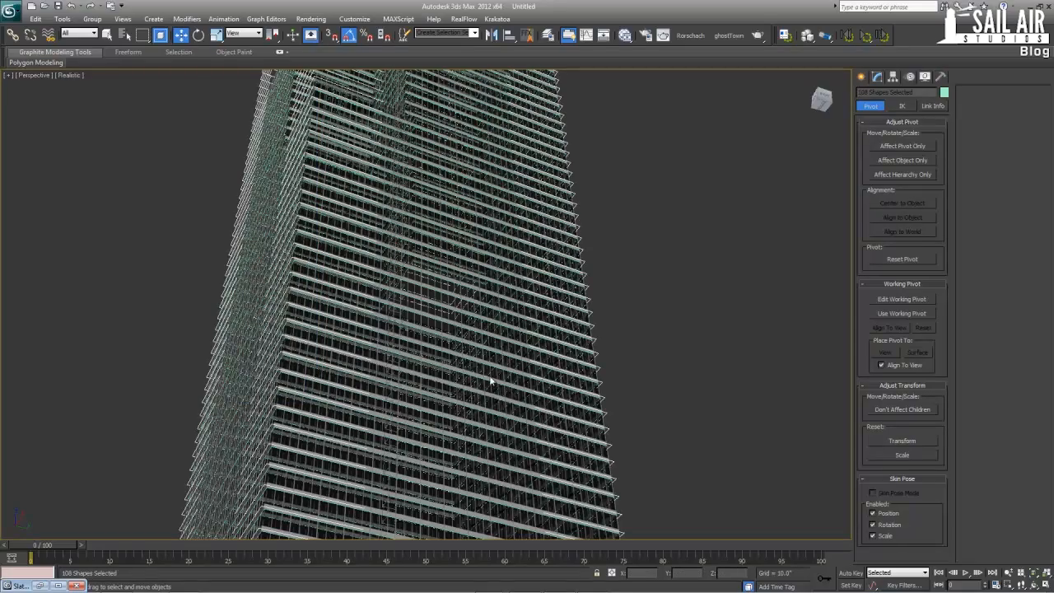
right_click(526, 342)
click(525, 342)
alt+middle_drag(469, 323, 447, 367)
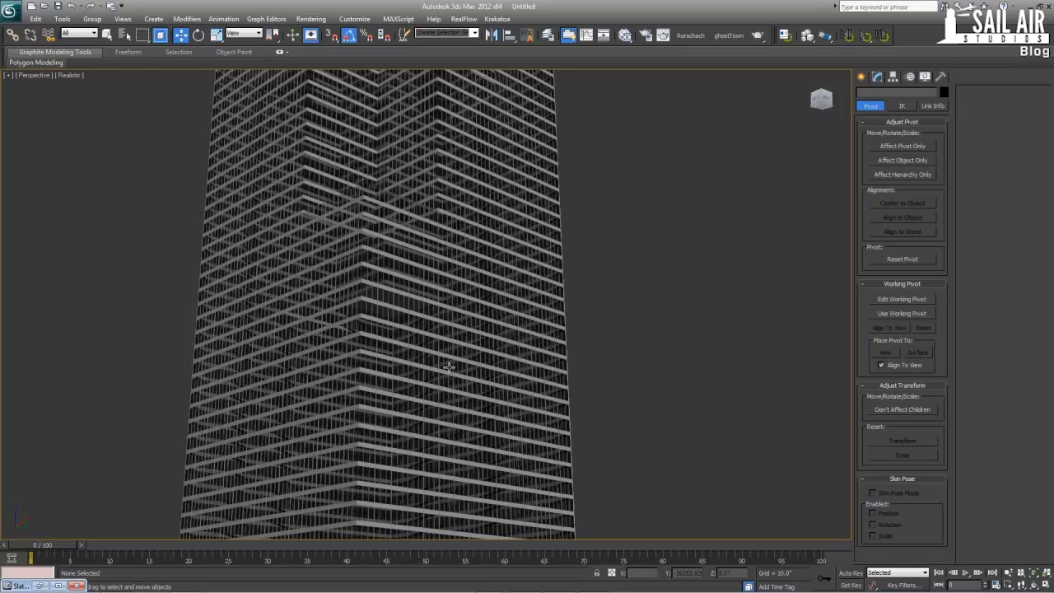
Switch to the browser and examine the dark bands and vertical columns on the Willis Tower reference photo
key(alt+Tab)
key(alt+Tab)
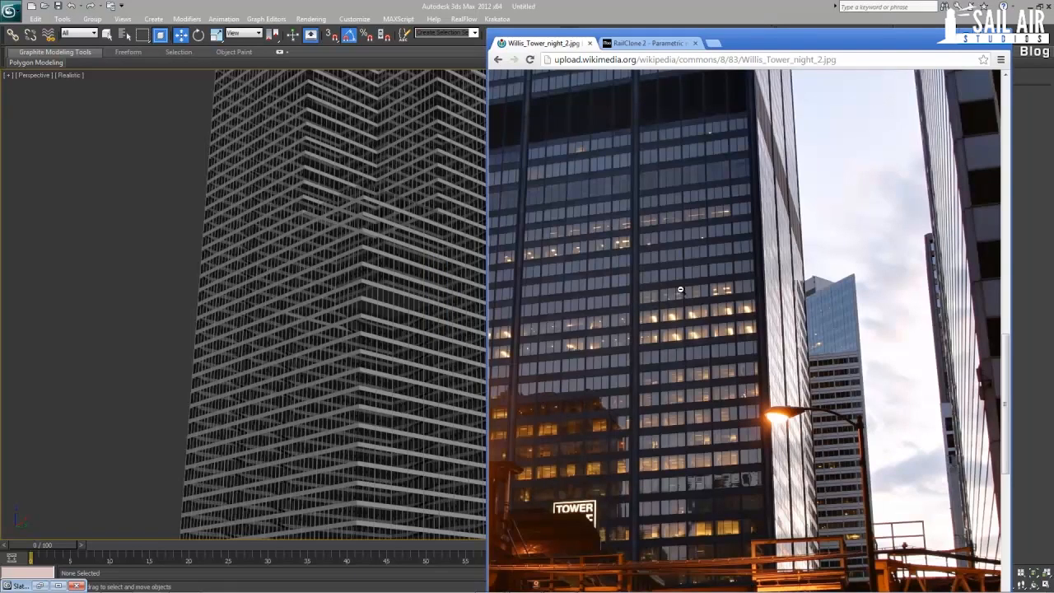
scroll(651, 241, up, 15)
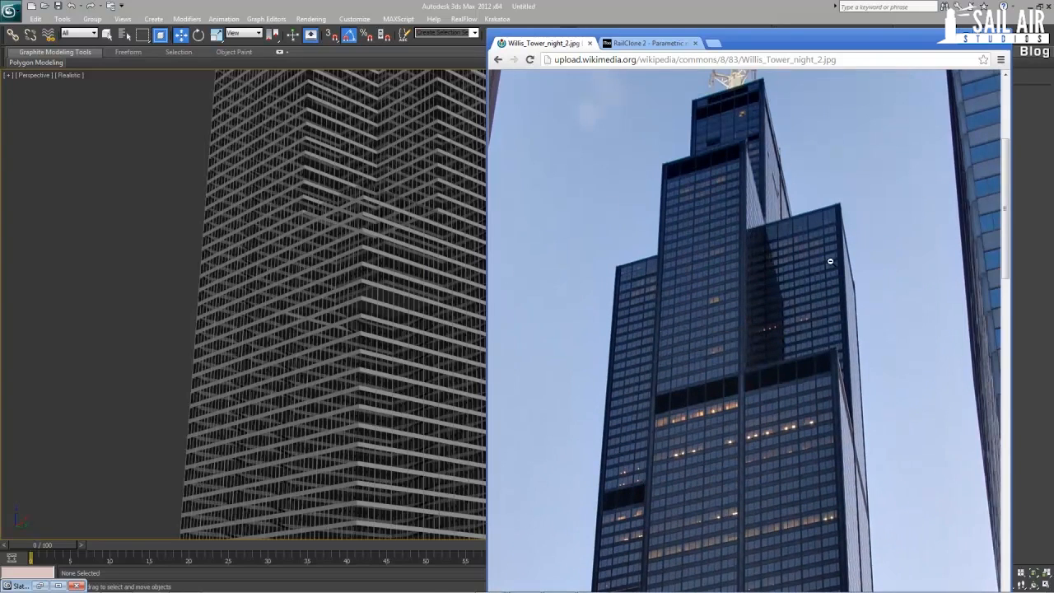
scroll(749, 386, down, 3)
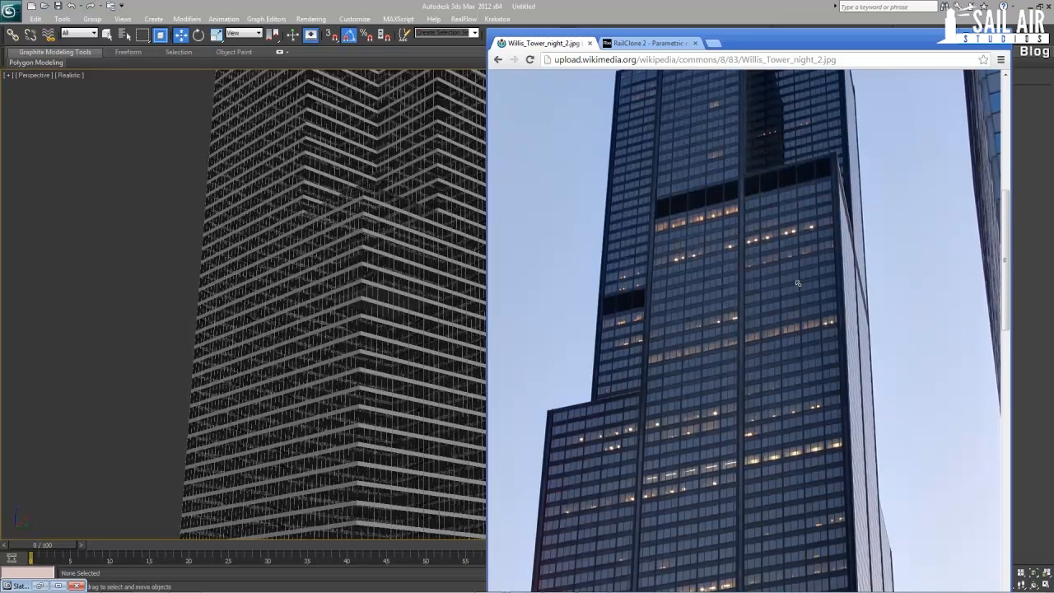
scroll(791, 271, up, 3)
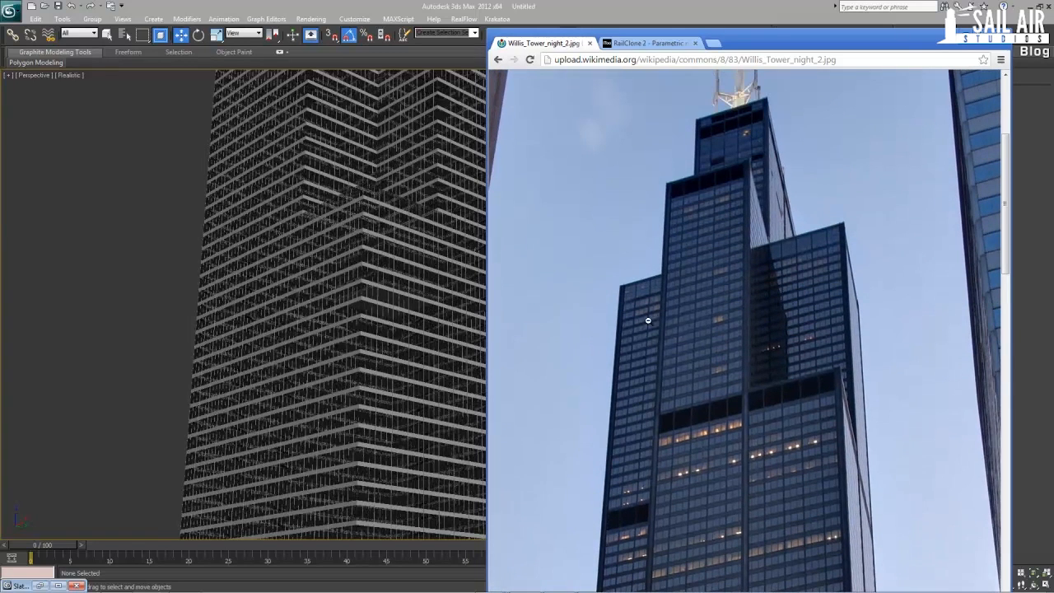
Switch back to 3ds Max and set the geometry creation category to Standard Primitives
click(473, 5)
click(861, 76)
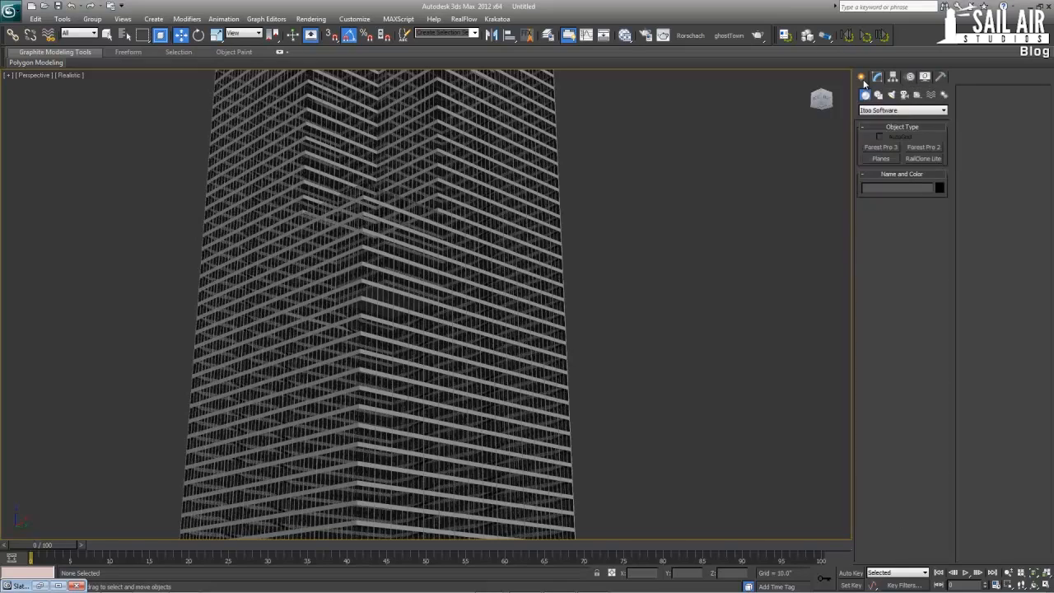
click(902, 109)
click(901, 118)
scroll(498, 384, down, 5)
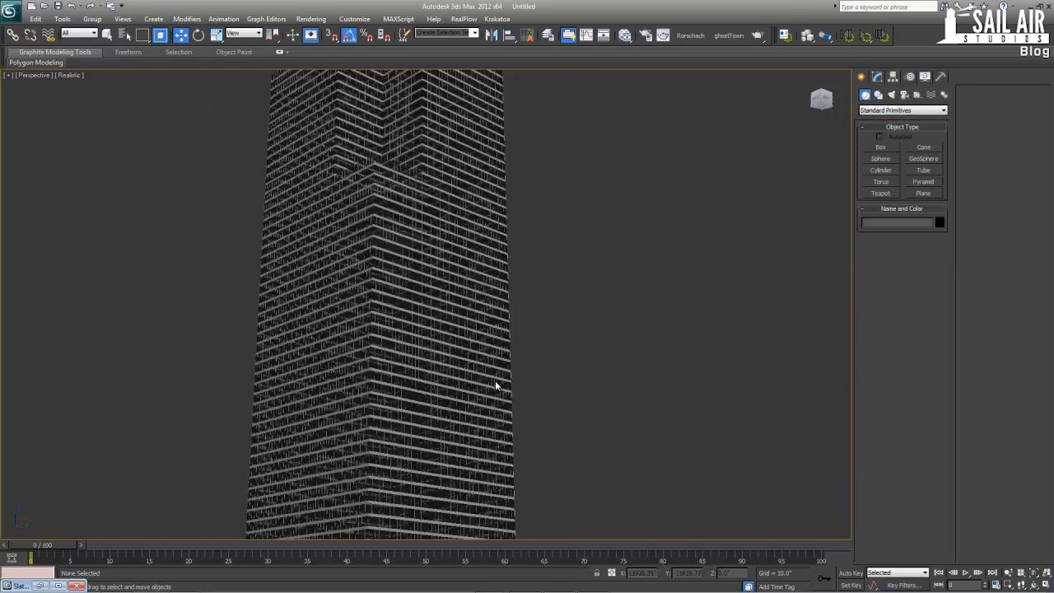
Create a box about 253 in long, 237 in wide and 157 in high beside the tower's ground plane and frame it
alt+middle_drag(470, 383, 458, 447)
scroll(468, 414, up, 5)
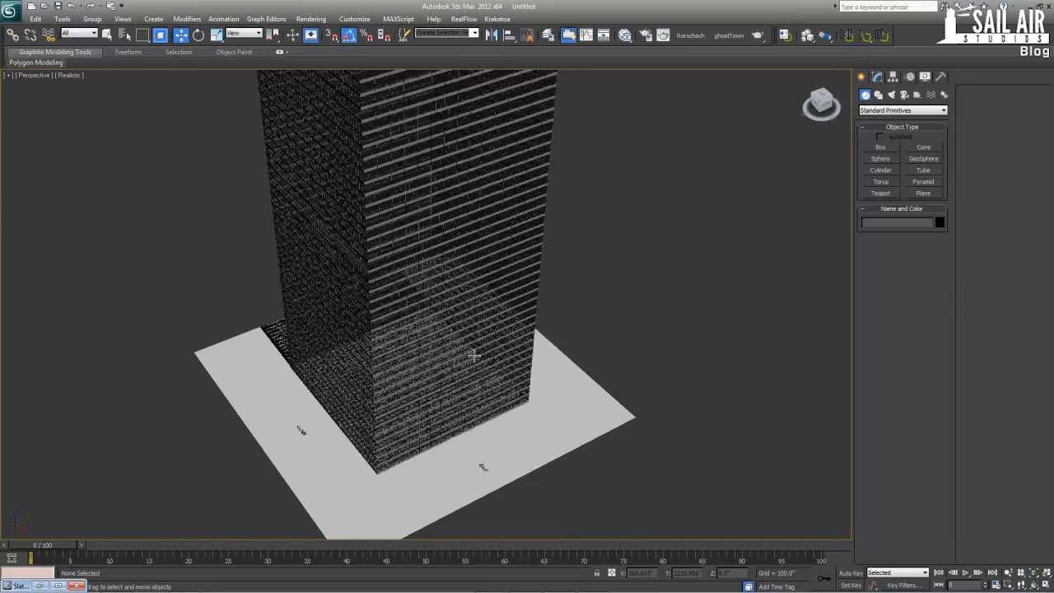
click(877, 146)
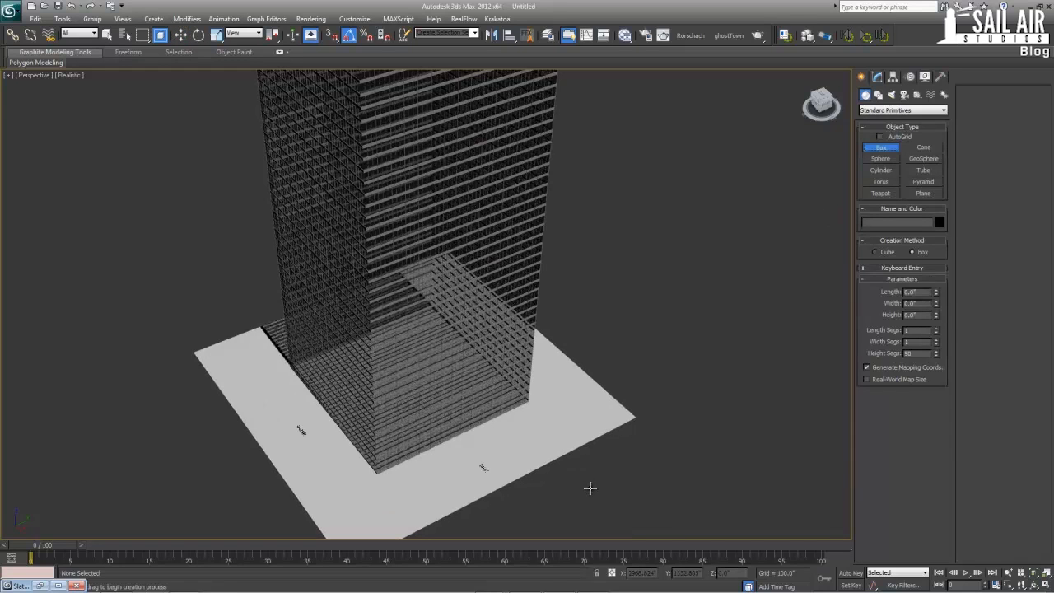
drag(589, 488, 605, 499)
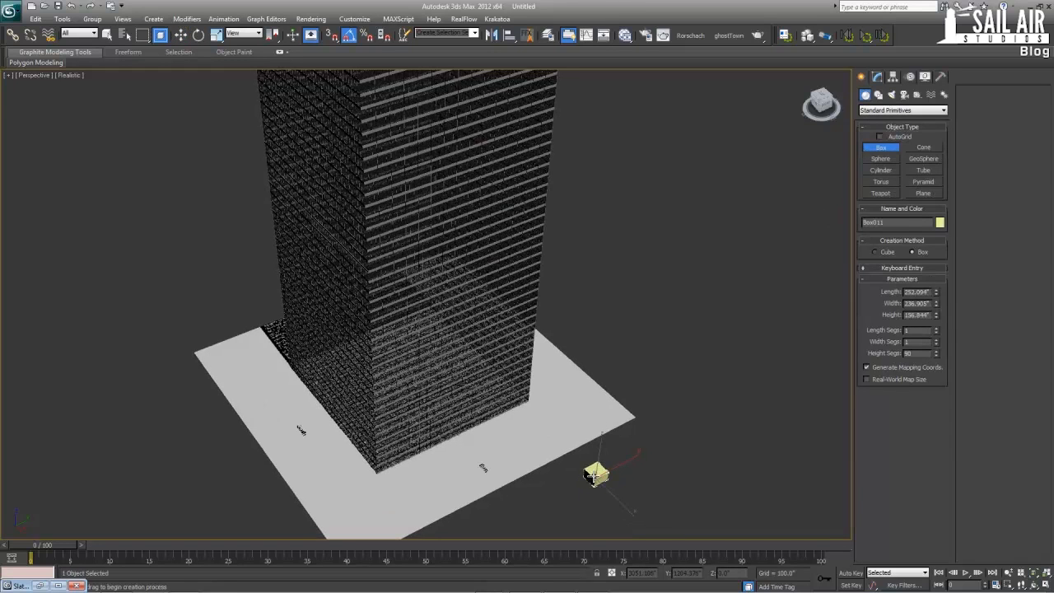
key(w)
key(z)
alt+middle_drag(589, 483, 602, 420)
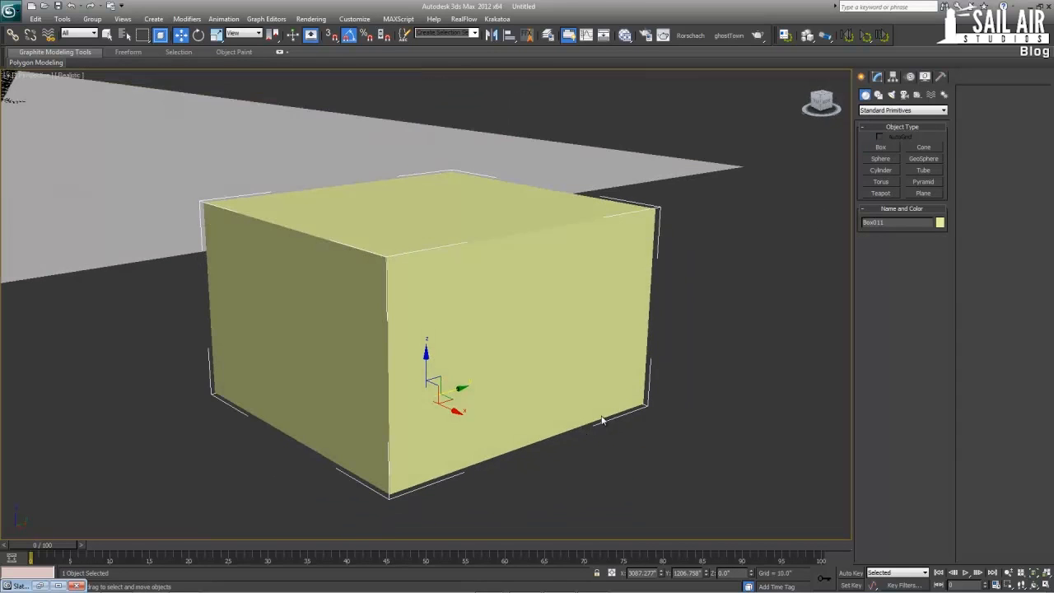
Rename the box as Support and set its length and width to 12 in with one height segment
double_click(890, 221)
text(Support)
click(877, 76)
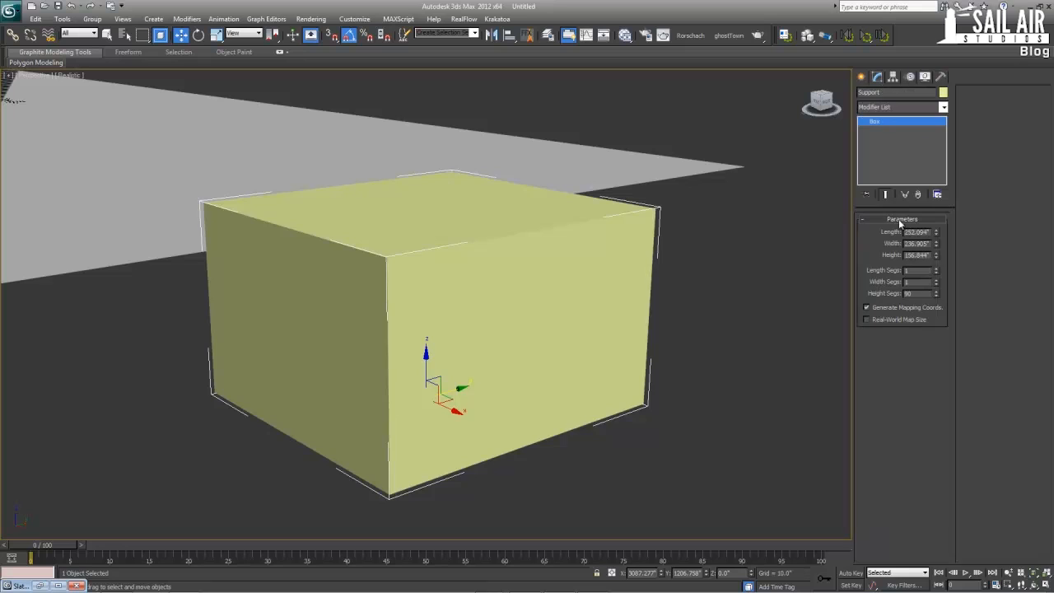
click(916, 230)
text(12)
key(Tab)
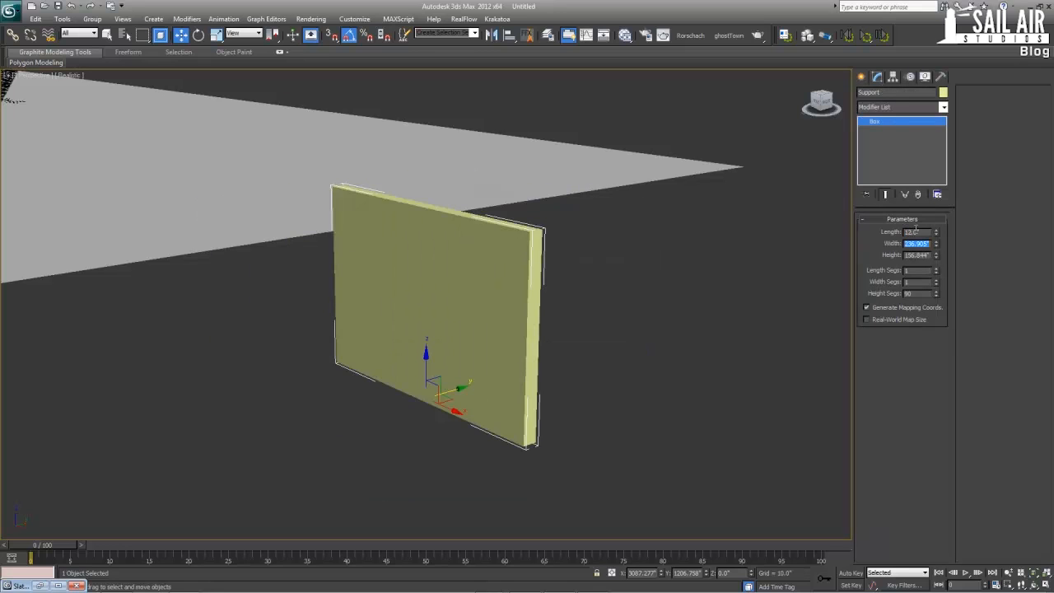
text(12)
key(Tab)
key(Tab)
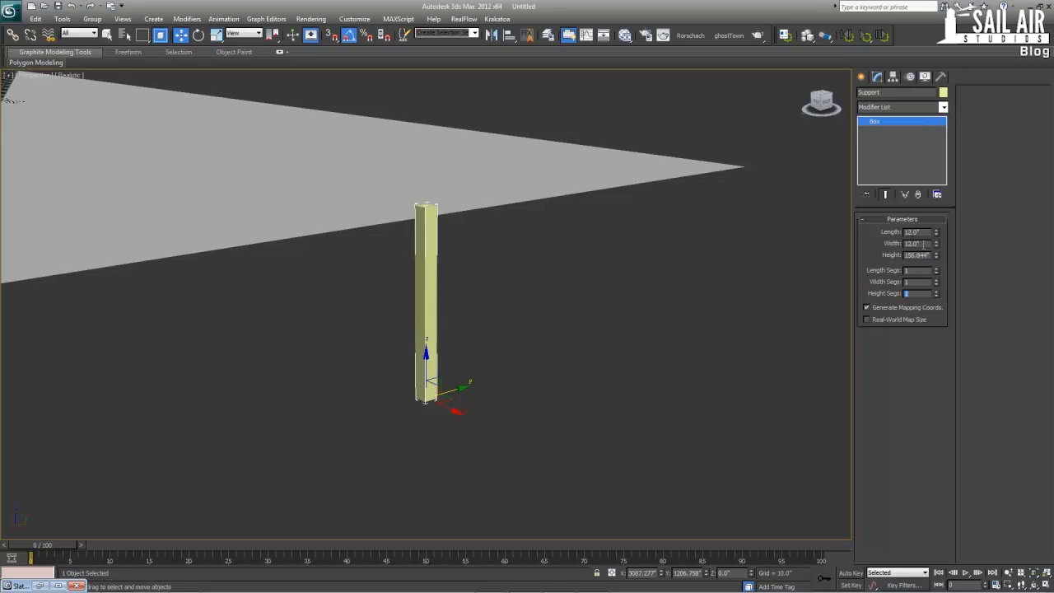
Convert the Support box to an editable poly and select its four side polygons
right_click(418, 350)
mouse_move(463, 446)
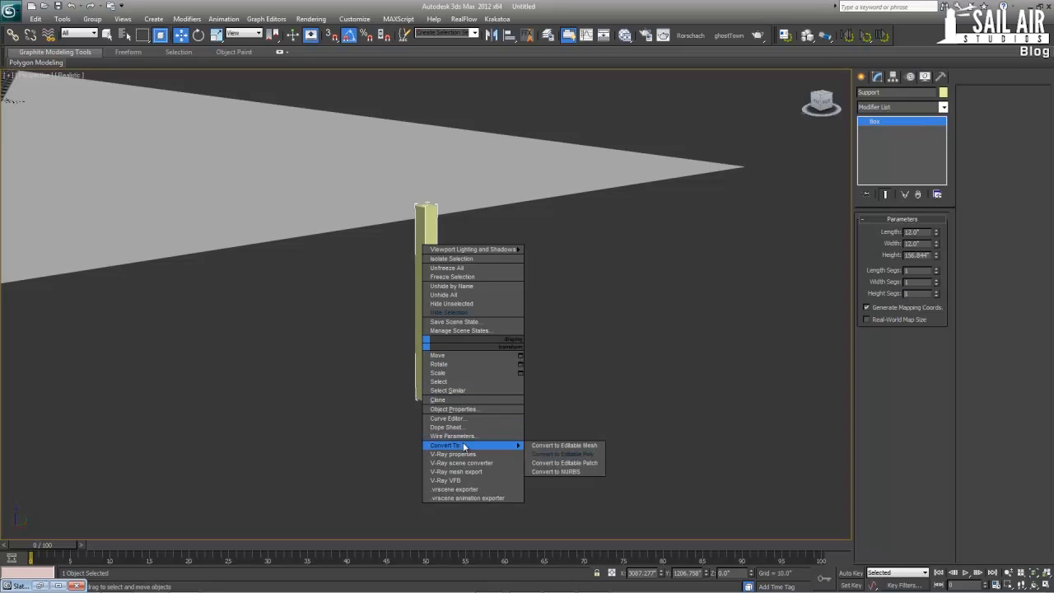
click(562, 453)
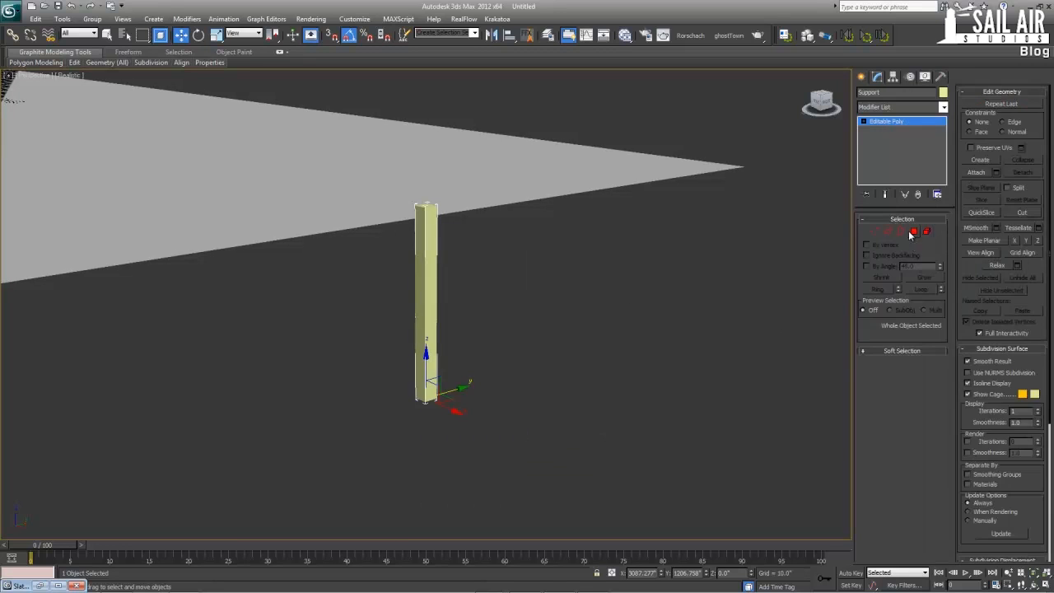
key(4)
click(422, 289)
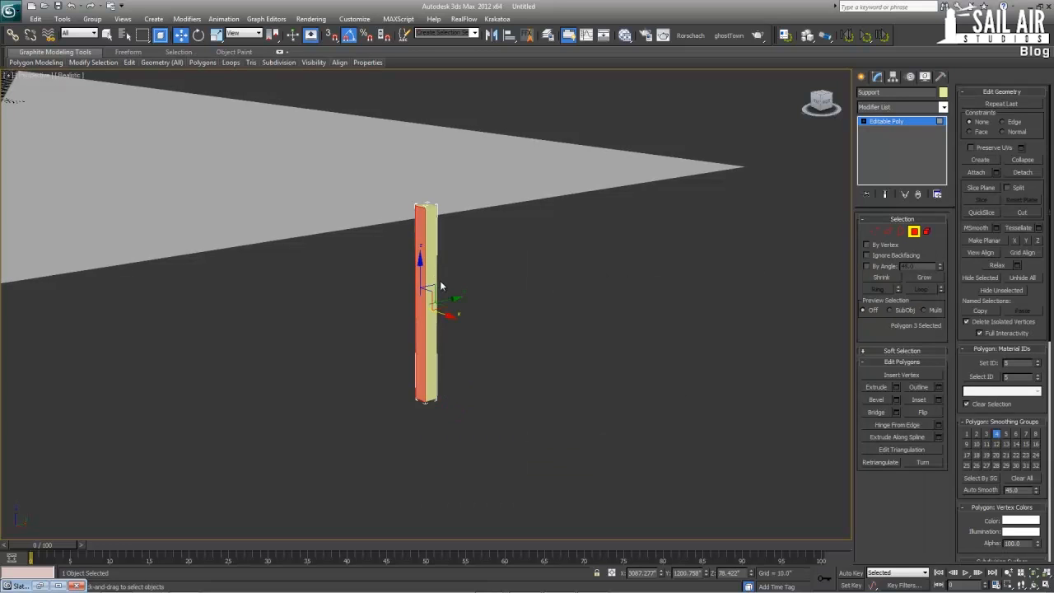
shift+click(430, 271)
key(z)
alt+middle_drag(559, 302, 545, 302)
key(alt+w)
alt+middle_drag(598, 329, 430, 290)
key(alt+w)
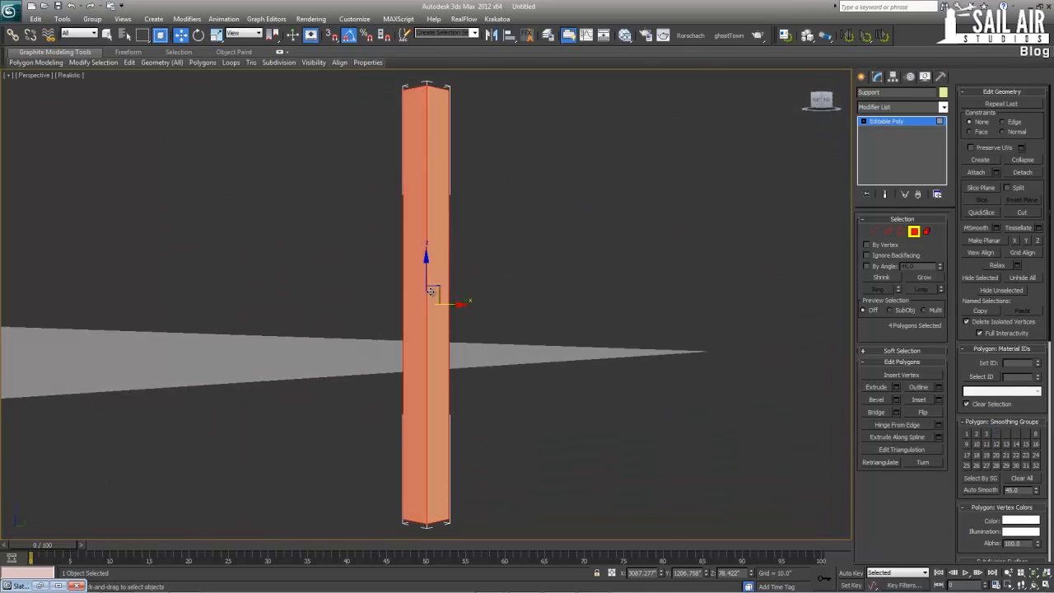
Inset the four side polygons by 2 in, using the By Polygon option
click(938, 400)
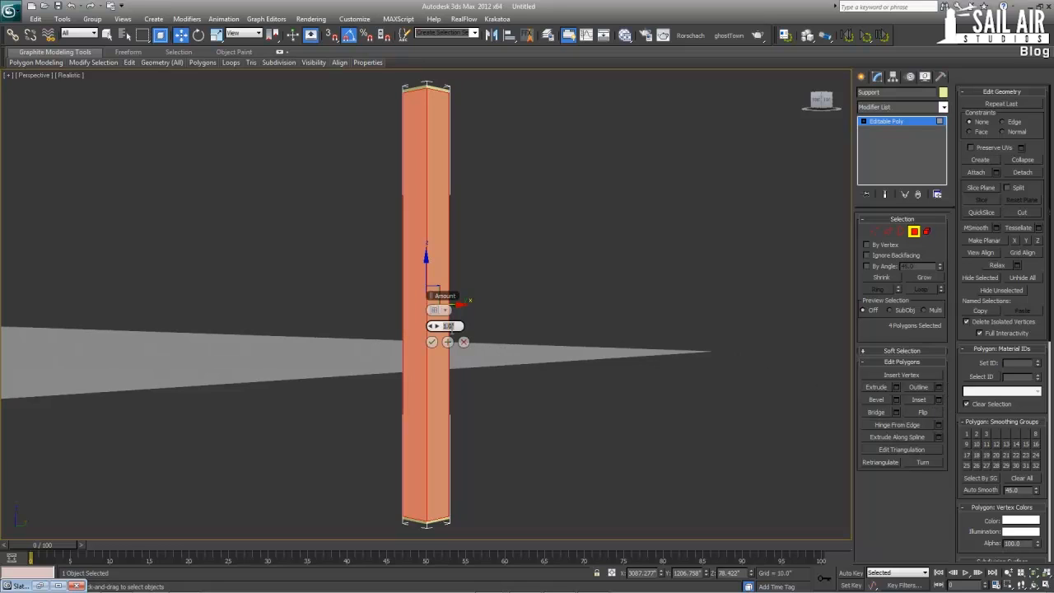
text(2)
key(Return)
click(440, 309)
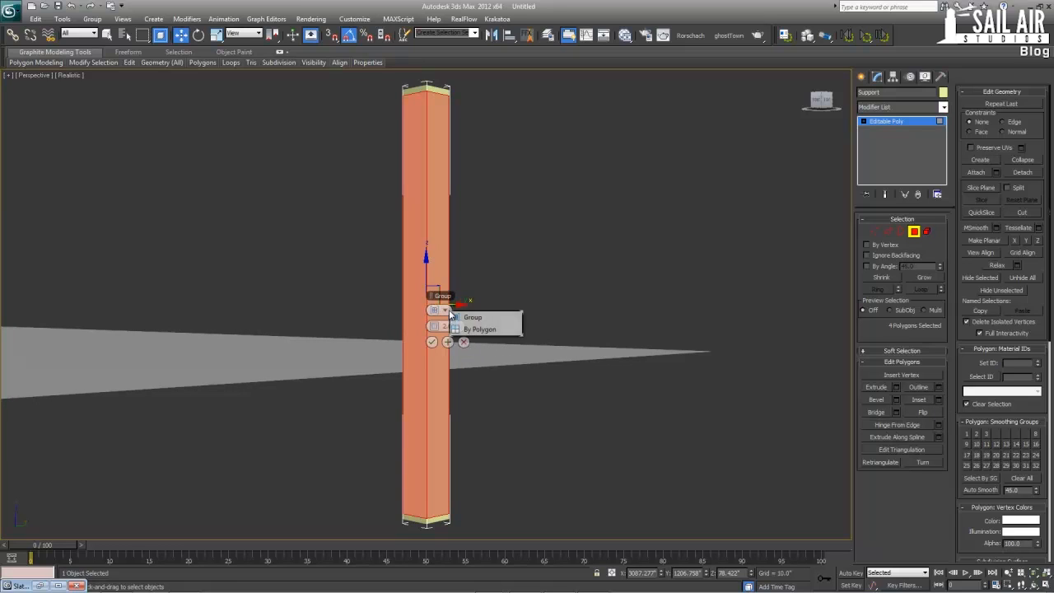
click(473, 330)
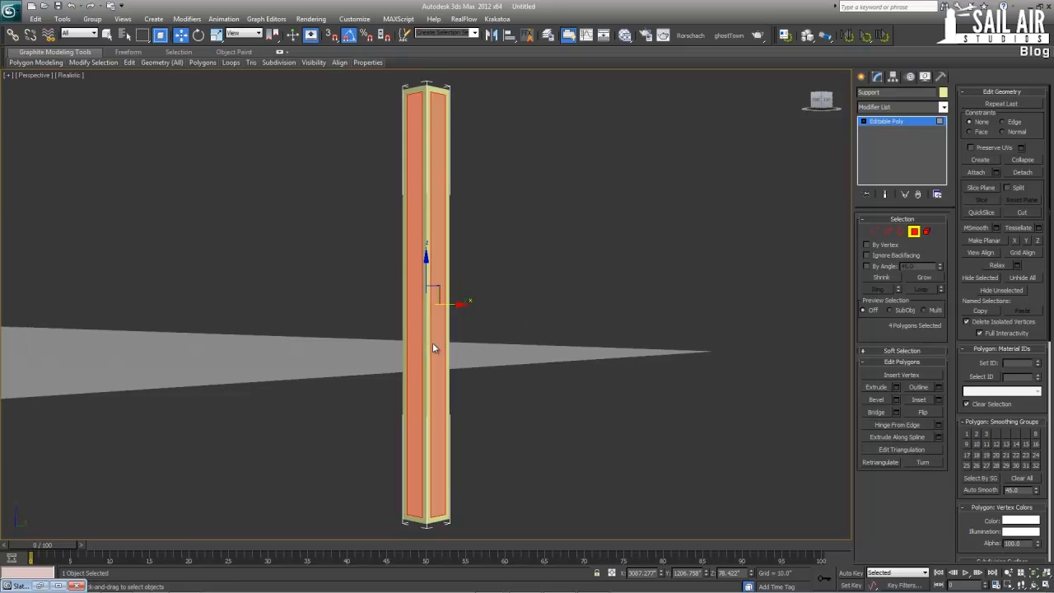
Extrude the inset side polygons inward with a height of -2 in
click(897, 387)
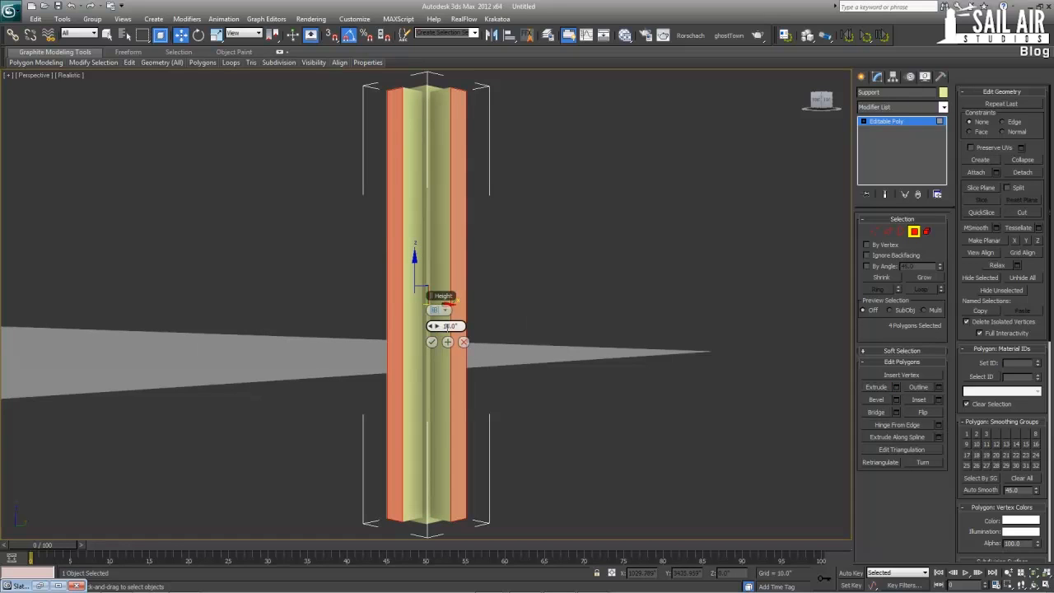
click(448, 327)
text(-1)
key(Return)
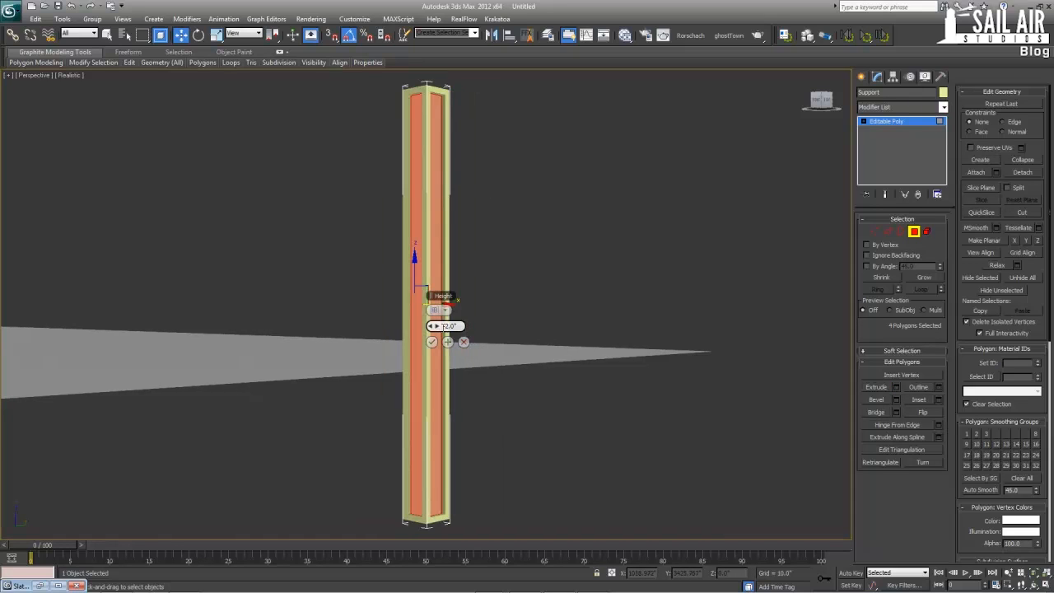
click(432, 342)
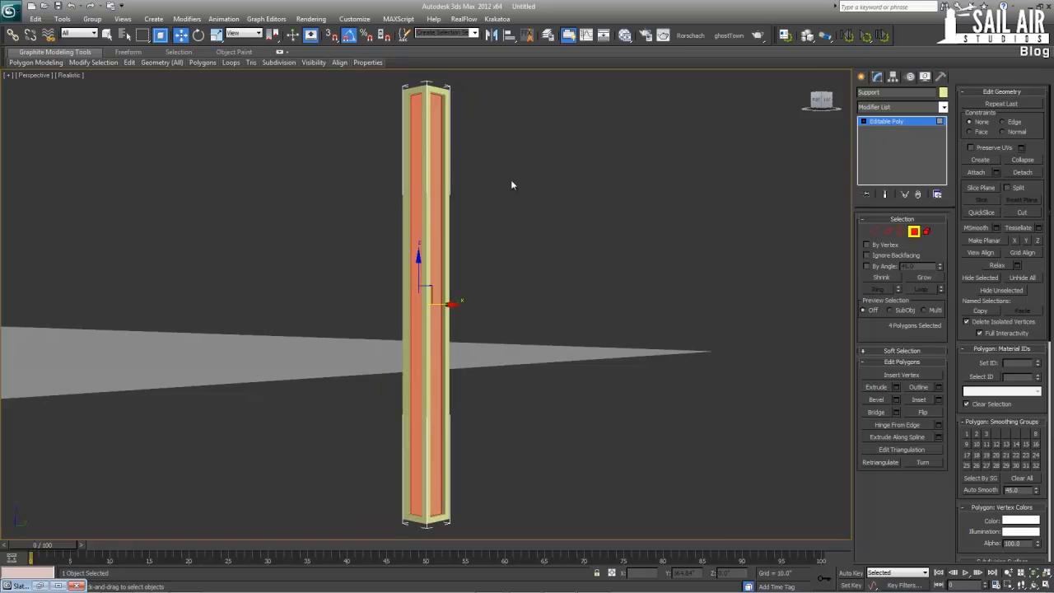
Set a single material ID on all polygons of the Support column and assign it the Multi/Sub-Object Material #38
drag(346, 585, 348, 584)
alt+middle_drag(392, 415, 326, 423)
click(1039, 368)
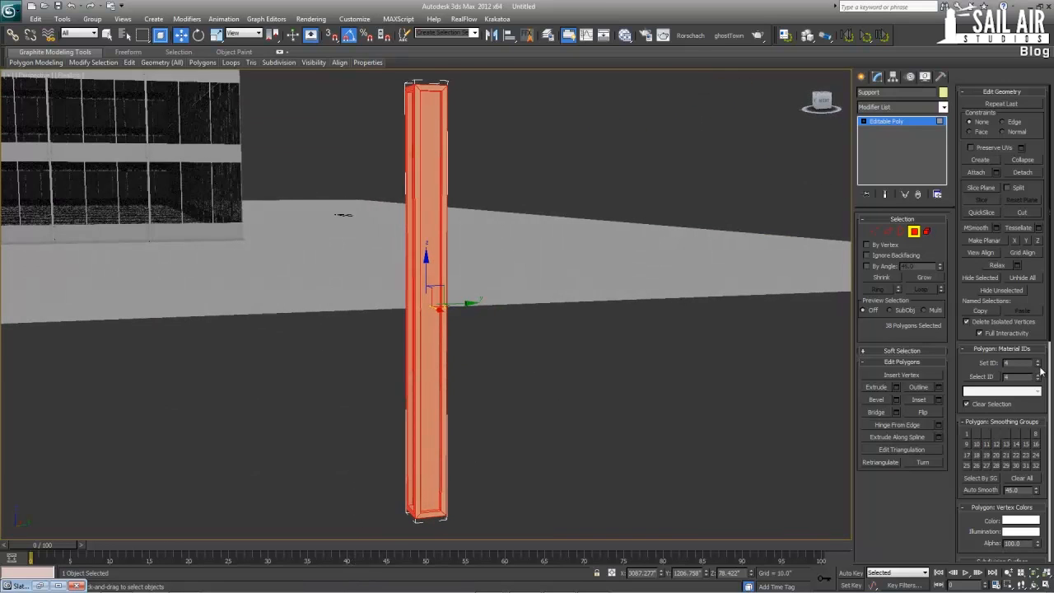
click(1038, 368)
click(1039, 368)
click(914, 122)
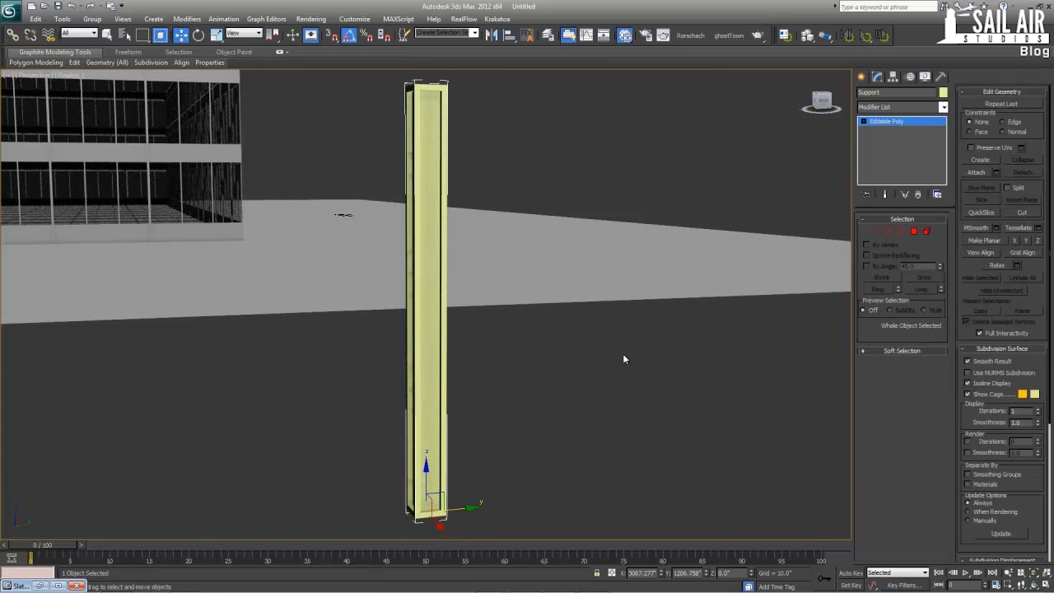
key(m)
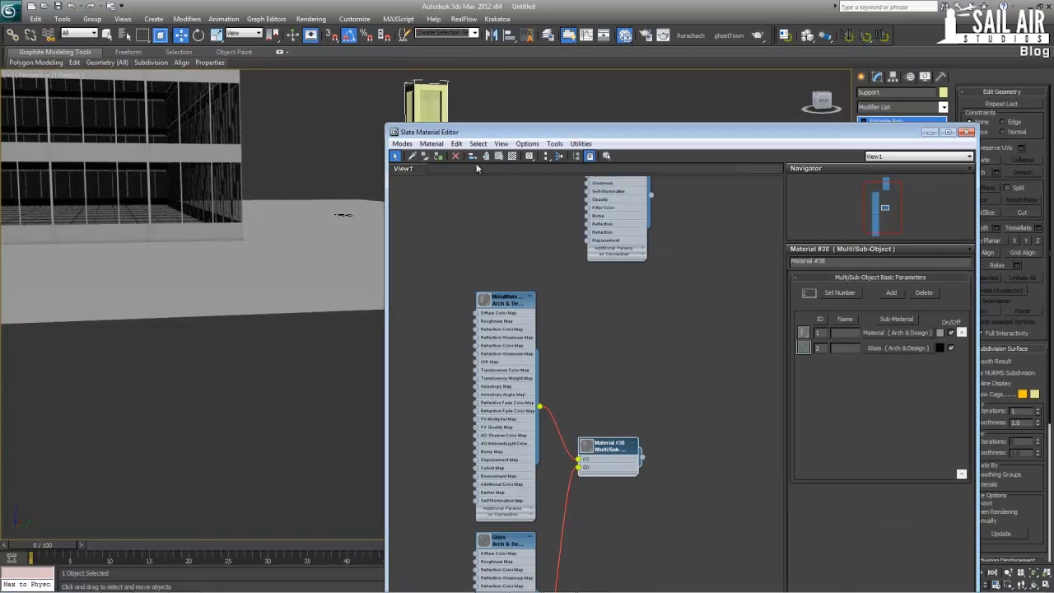
click(968, 133)
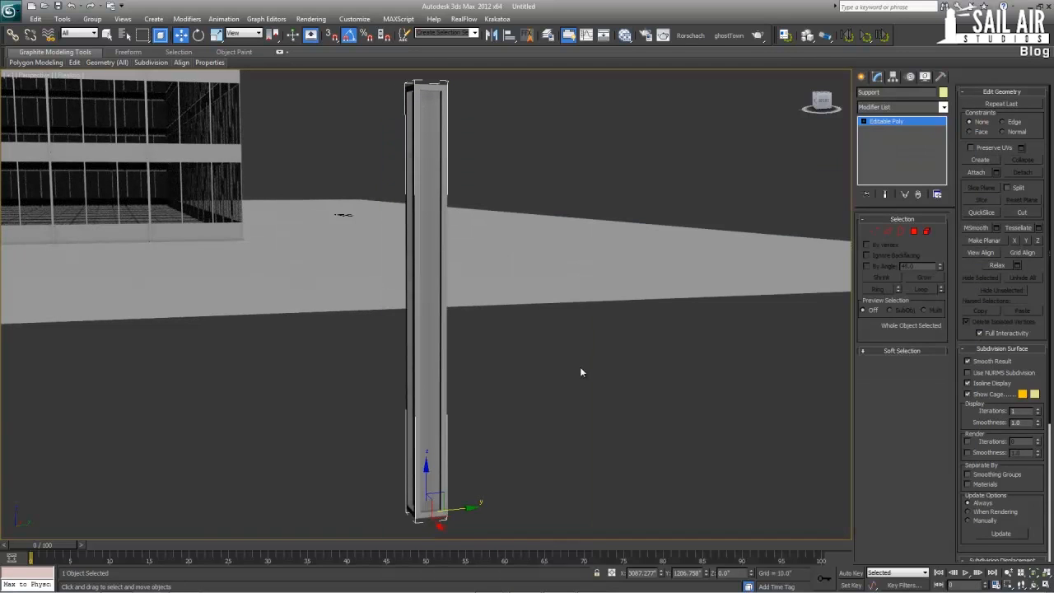
Turn on snapping and move the Support column from outside the ground plane to X 1250, Y 1250, inside the tower's north-east corner
alt+middle_drag(414, 442, 458, 436)
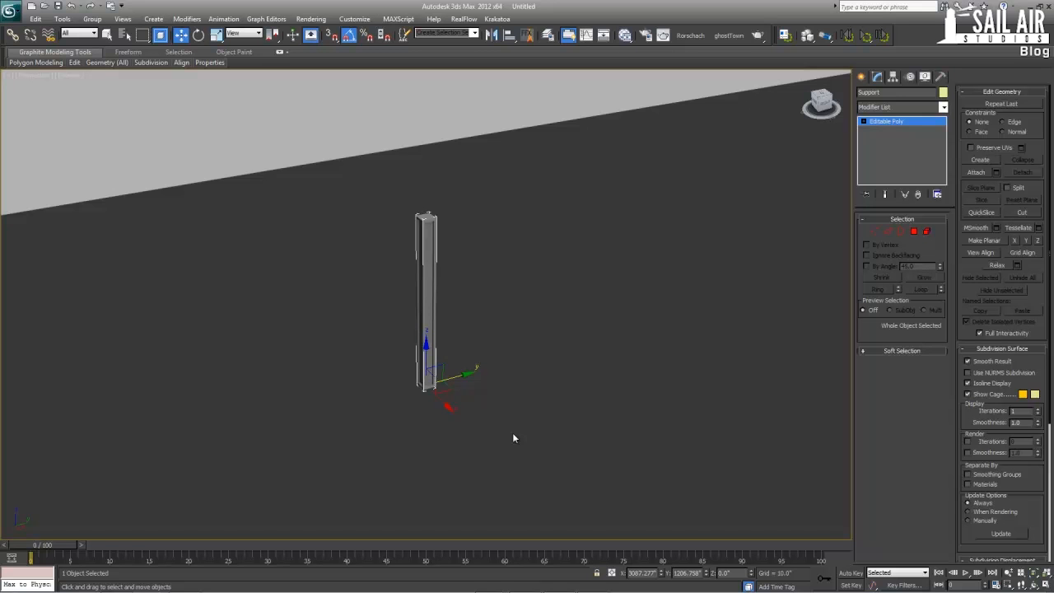
alt+middle_drag(509, 430, 447, 384)
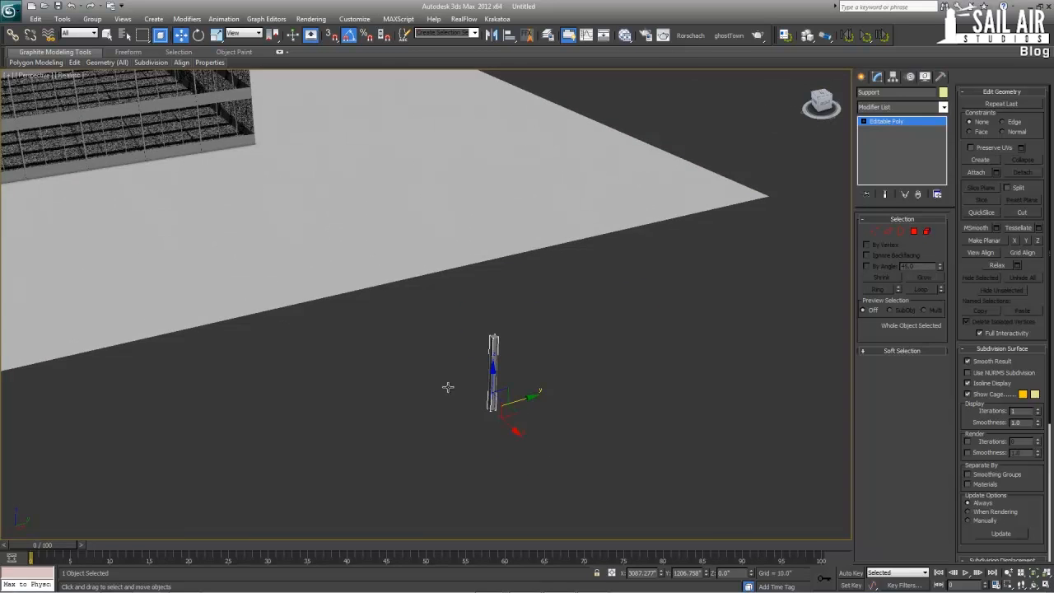
key(alt+w)
scroll(340, 226, down, 10)
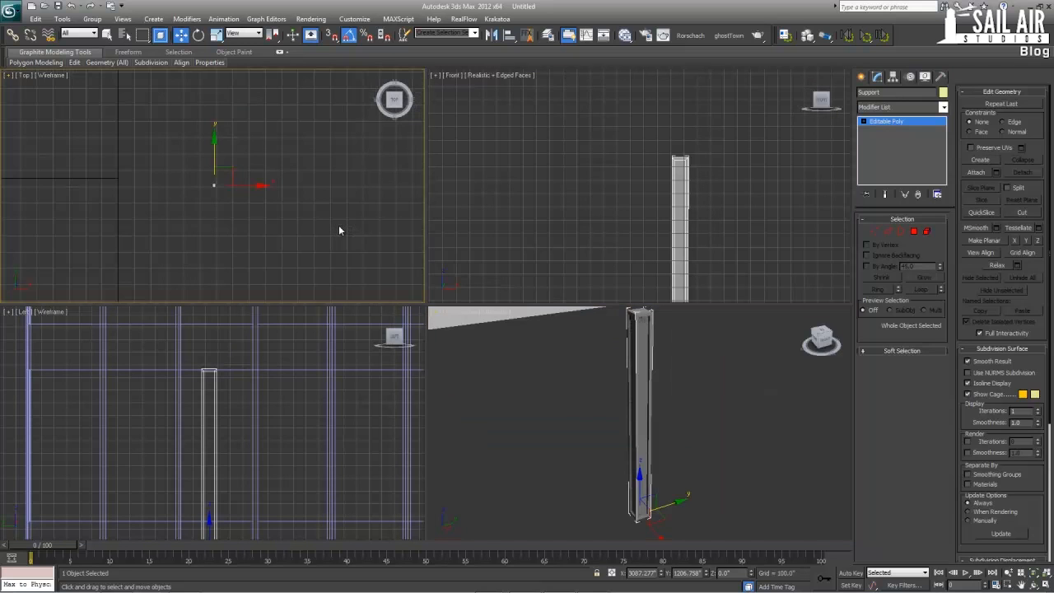
middle_drag(306, 221, 341, 216)
scroll(326, 244, down, 6)
scroll(340, 215, up, 3)
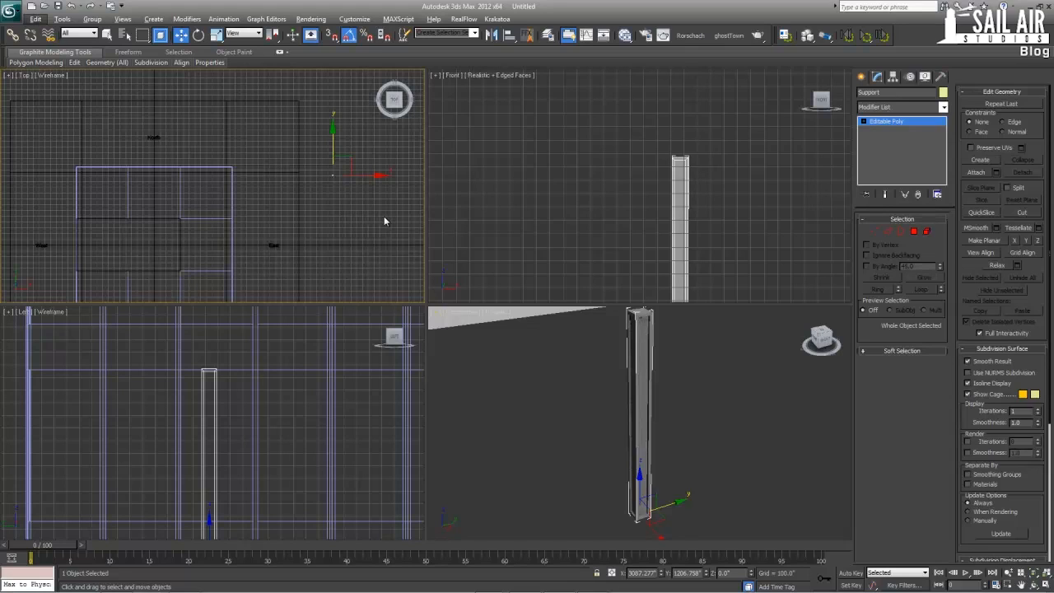
scroll(354, 199, up, 2)
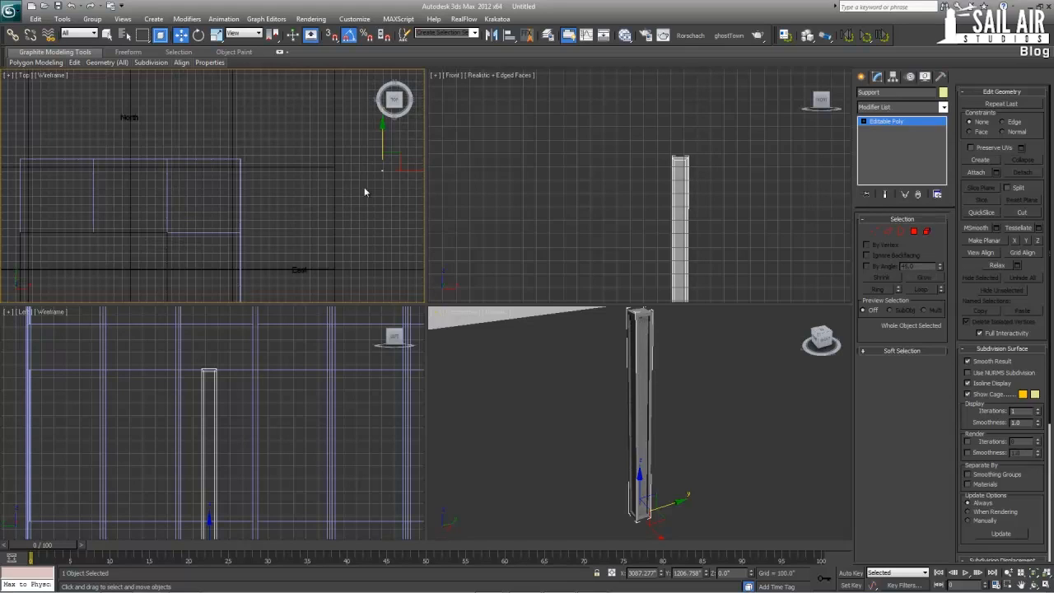
key(s)
drag(395, 155, 237, 159)
Move the Support column onto the tower's outer north-east wall corner at X 1350, Y 1350
scroll(248, 175, up, 5)
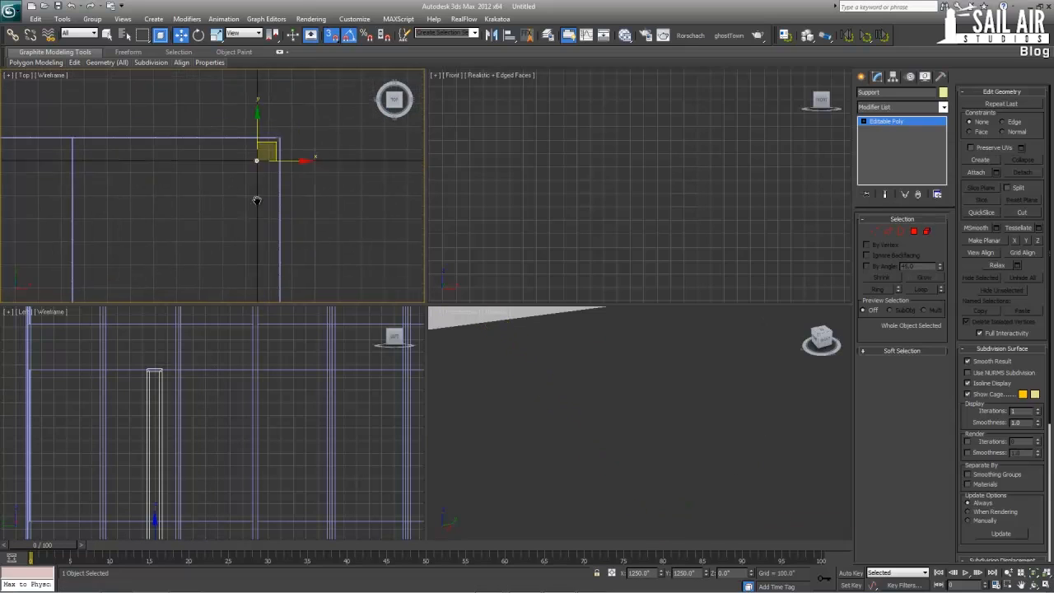
key(alt+w)
middle_drag(465, 189, 407, 166)
scroll(409, 169, up, 4)
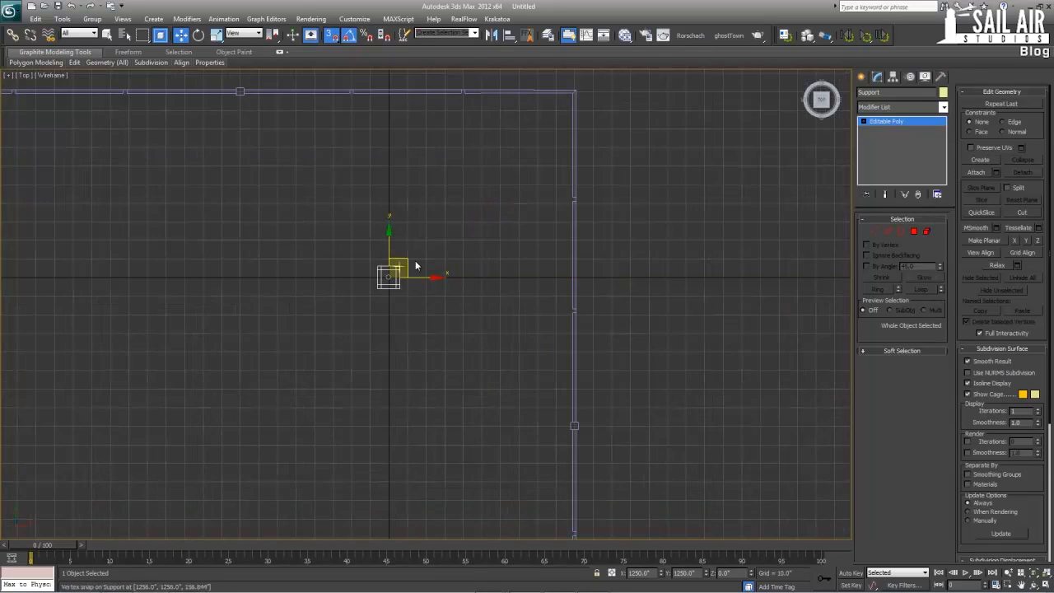
drag(404, 268, 592, 82)
scroll(558, 220, down, 2)
scroll(558, 221, down, 4)
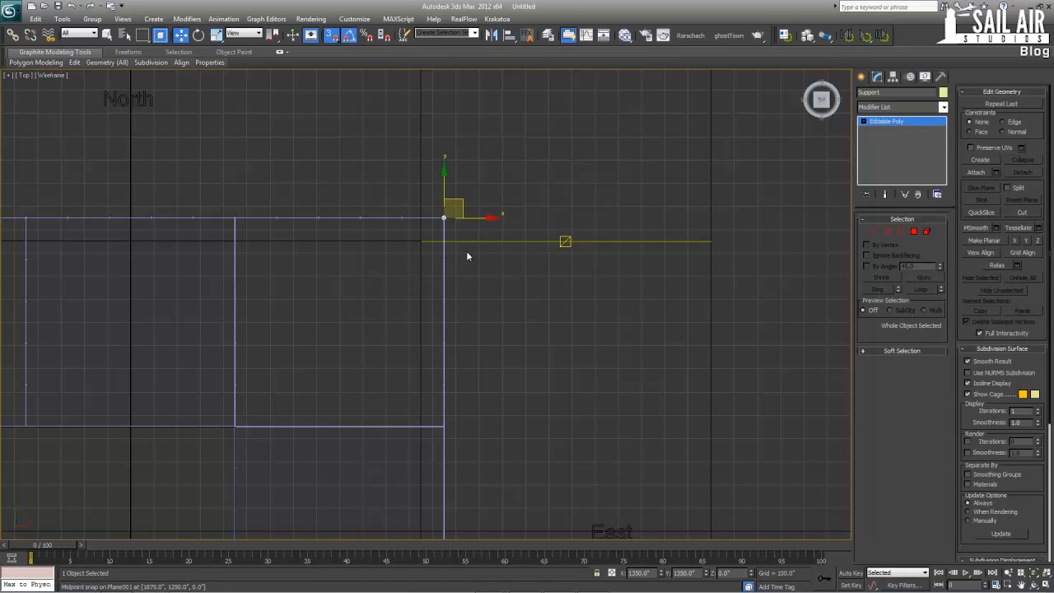
Restrict the snap settings to Vertex and Midpoint
shift+drag(451, 361, 441, 424)
right_click(441, 425)
mouse_move(431, 410)
middle_down()
mouse_move(424, 308)
mouse_move(424, 360)
middle_up()
scroll(426, 307, up, 2)
middle_drag(421, 296, 417, 344)
scroll(423, 359, down, 2)
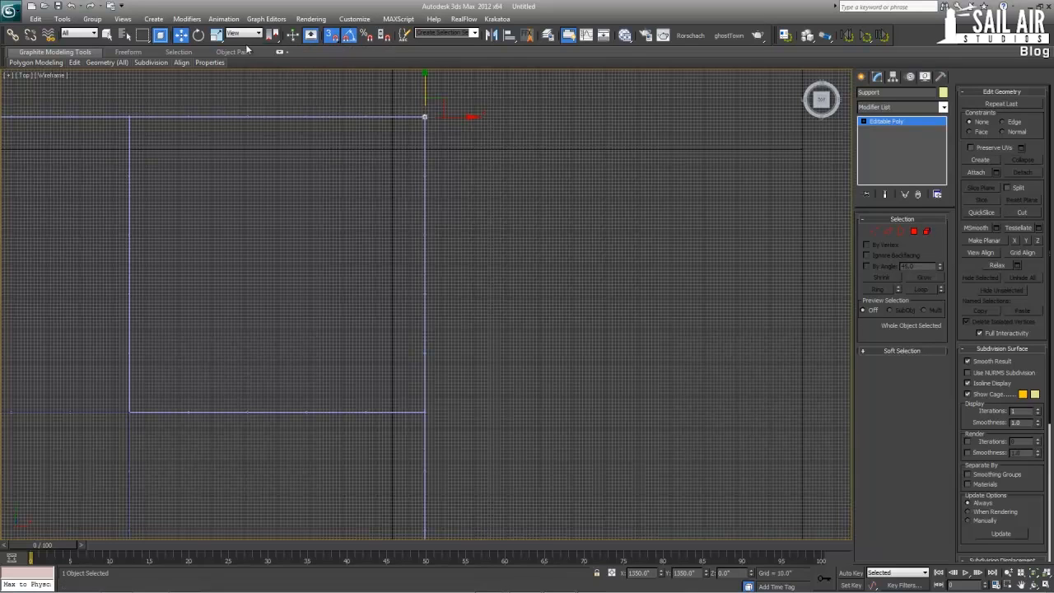
right_click(333, 39)
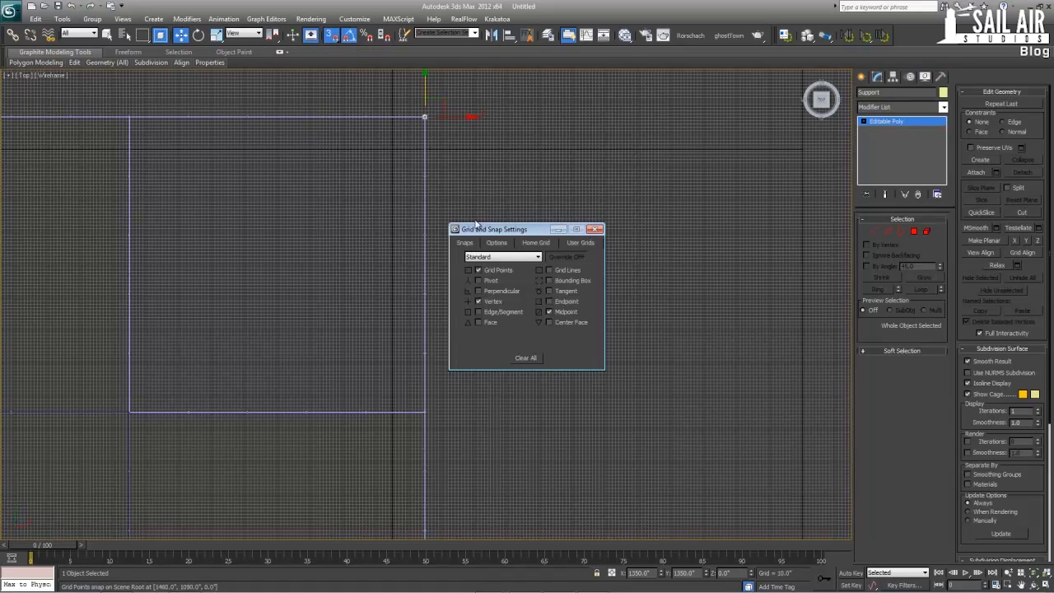
click(595, 231)
Clone the Support column as one copy at the first section junction south along the east wall and nudge it towards the junction's centre
shift+drag(424, 115, 425, 411)
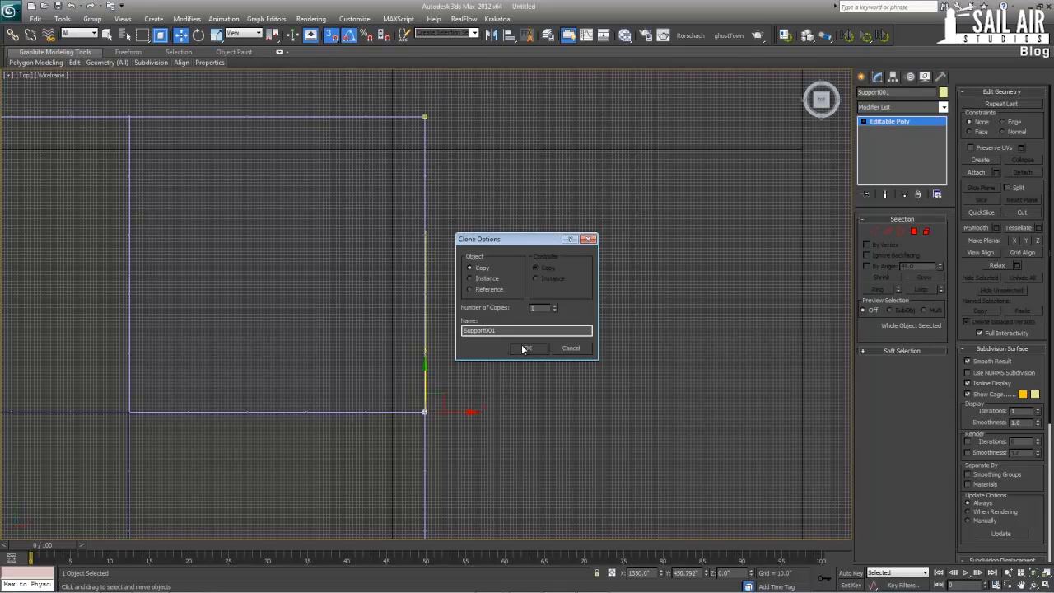
click(521, 350)
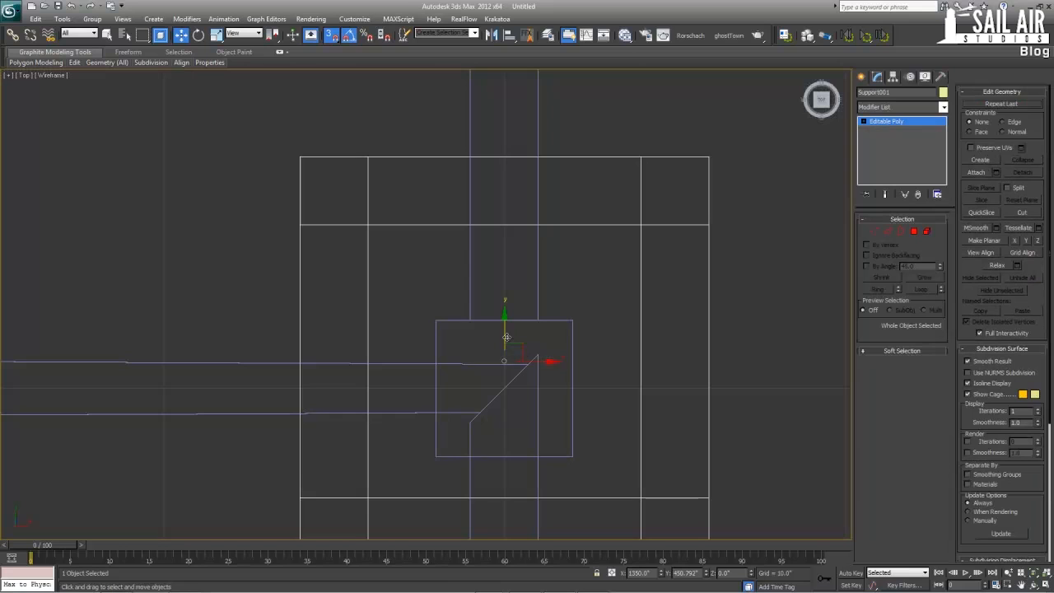
mouse_move(506, 337)
mouse_down()
mouse_move(575, 379)
mouse_move(507, 384)
mouse_up()
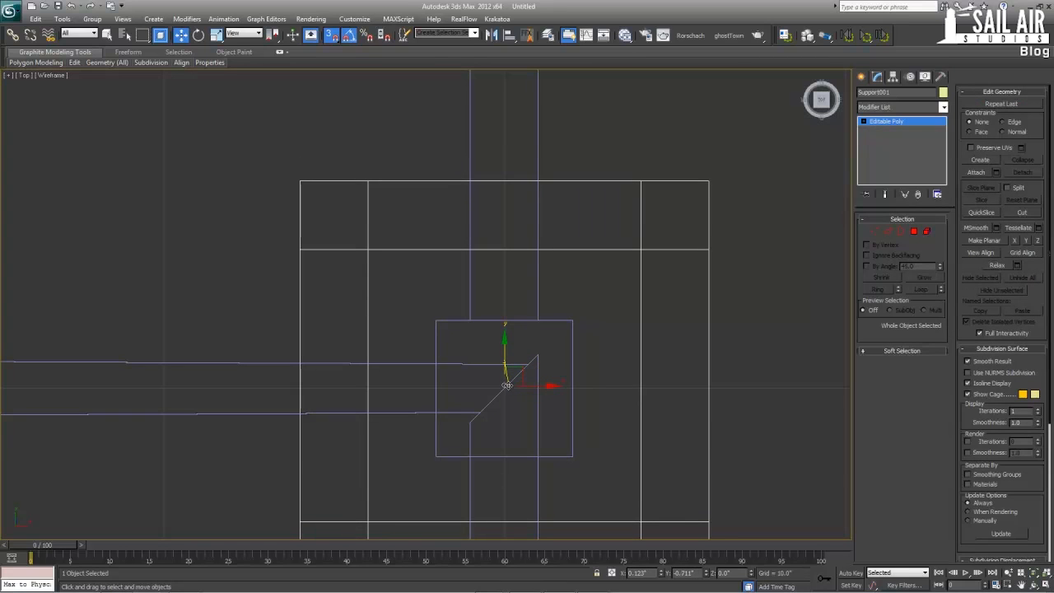
scroll(501, 359, down, 2)
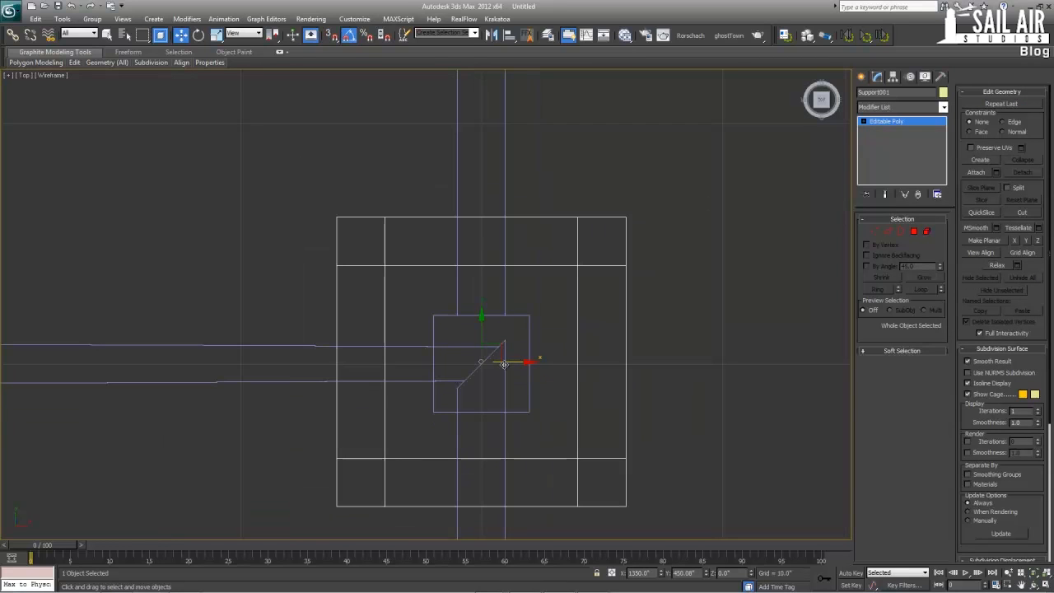
key(s)
scroll(485, 361, down, 4)
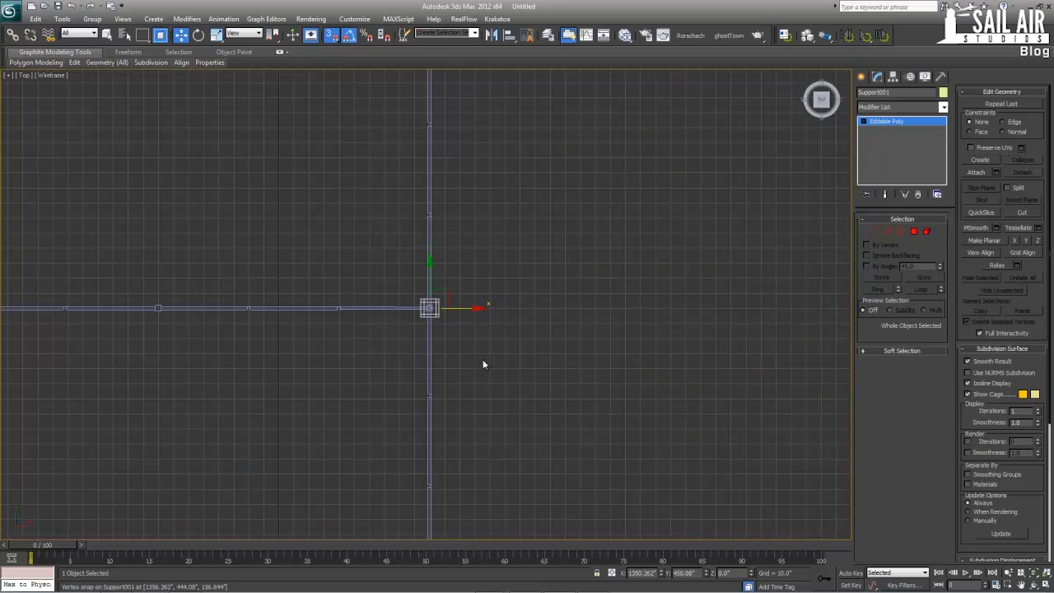
scroll(416, 355, up, 3)
scroll(413, 357, down, 3)
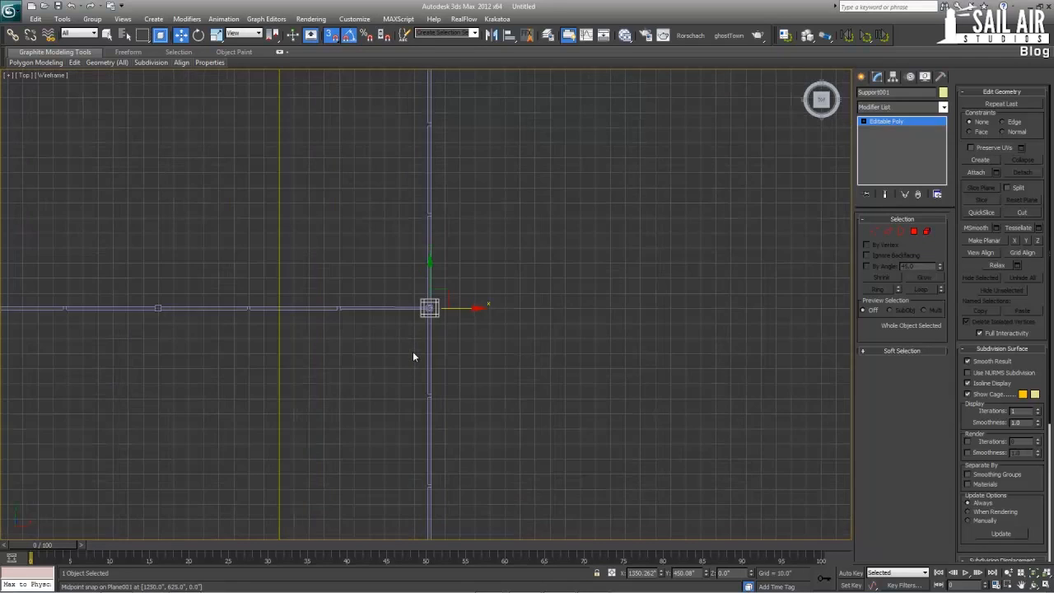
scroll(424, 306, up, 3)
Unhide all objects and snap the copied column to the east wall's section junction at X 1350, Y 450
right_click(528, 294)
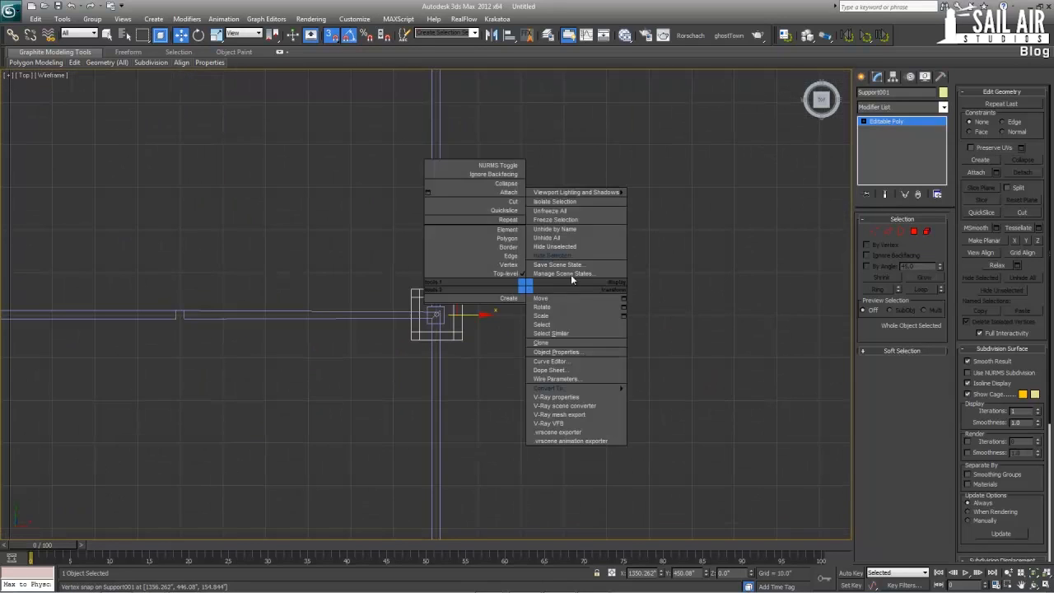
click(569, 243)
middle_drag(445, 294, 475, 184)
scroll(475, 185, up, 2)
mouse_move(463, 222)
mouse_down()
mouse_move(460, 232)
mouse_move(461, 223)
mouse_up()
scroll(467, 329, down, 4)
middle_drag(464, 407, 451, 201)
scroll(436, 178, down, 1)
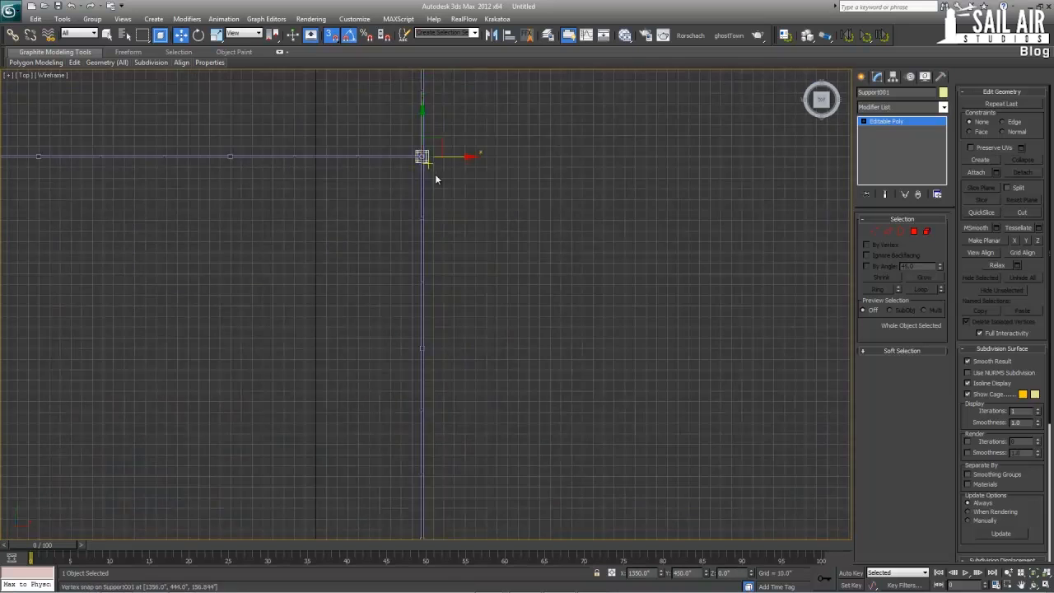
Clone the Support column as one copy snapped to the east wall's lower section junction at X 1350, Y -450
scroll(436, 179, down, 5)
middle_drag(438, 259, 441, 317)
shift+drag(422, 180, 422, 384)
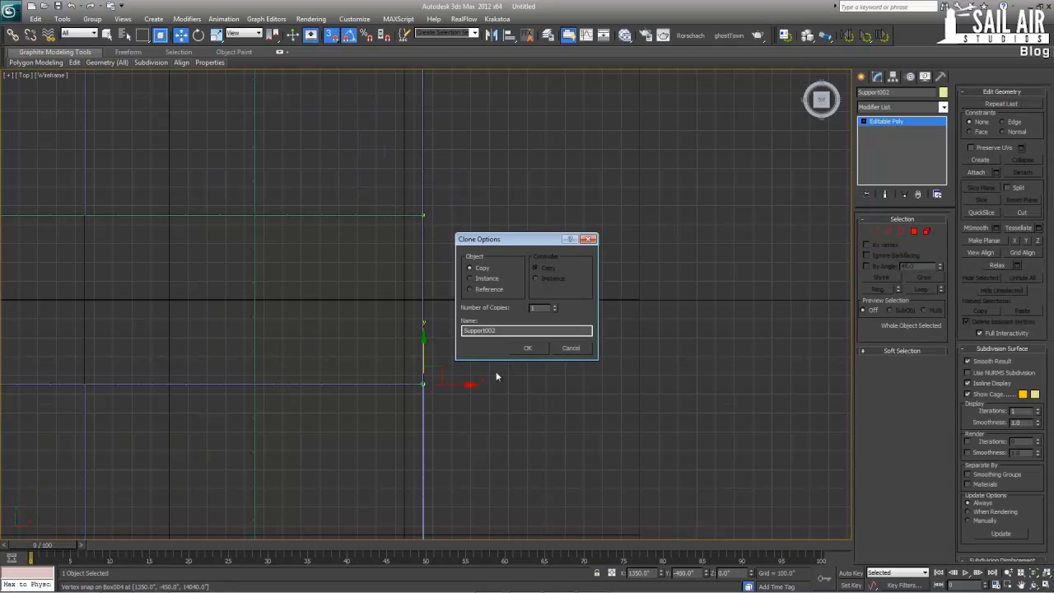
key(Return)
Clone the Support column again as one copy snapped to the tower's south-east corner at X 1350, Y -1350
mouse_move(464, 412)
middle_down()
mouse_move(469, 348)
mouse_move(447, 252)
middle_up()
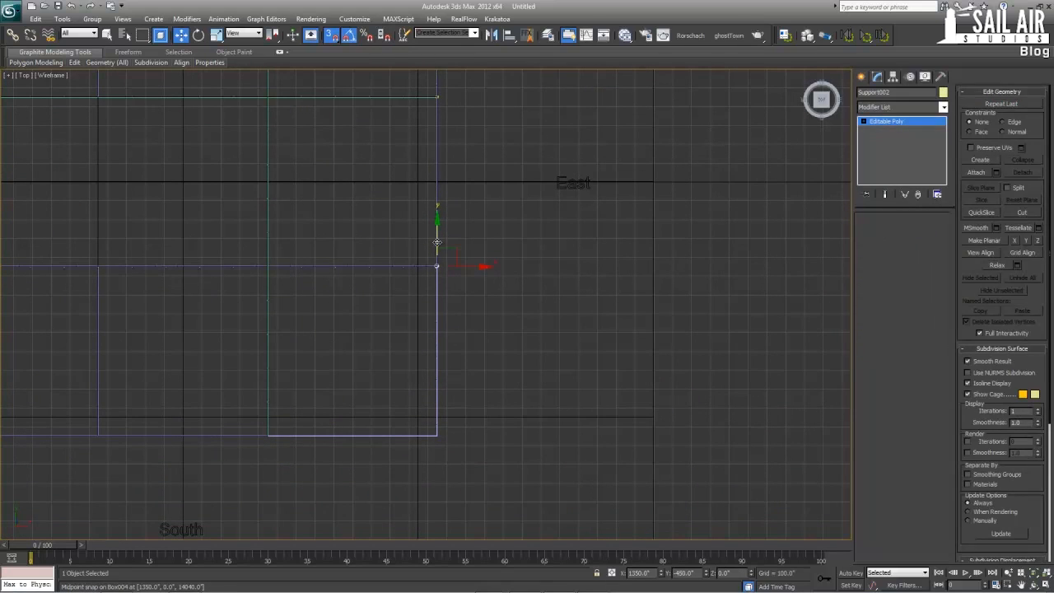
mouse_move(437, 243)
shift+mouse_down()
mouse_move(444, 432)
mouse_move(546, 427)
shift+mouse_up()
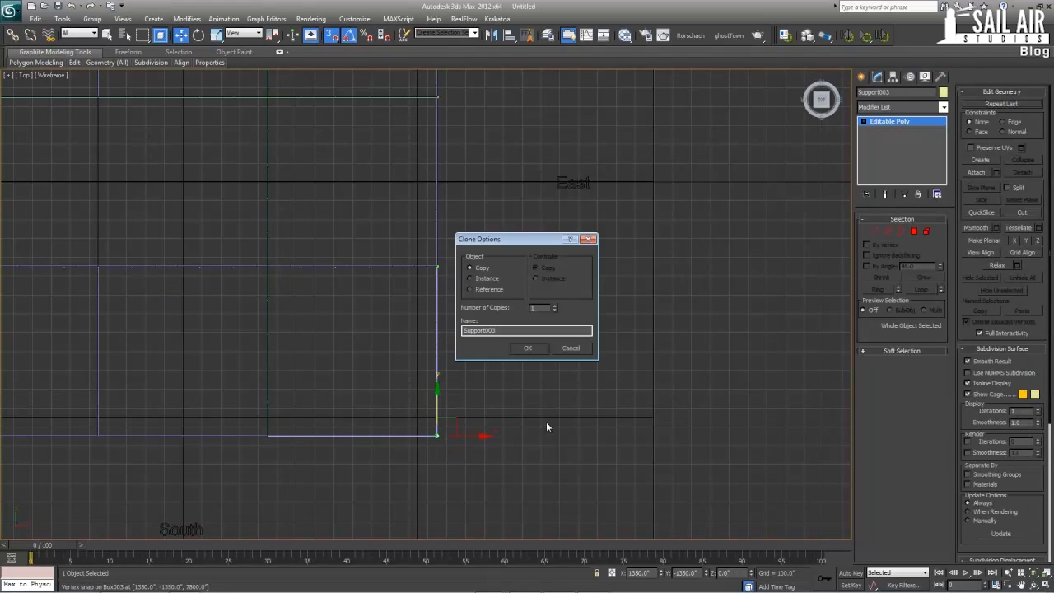
click(535, 353)
Select all four east wall Support columns and clone them westward as three copies, snapping the first row to X 450
middle_drag(461, 279, 476, 321)
ctrl+click(449, 288)
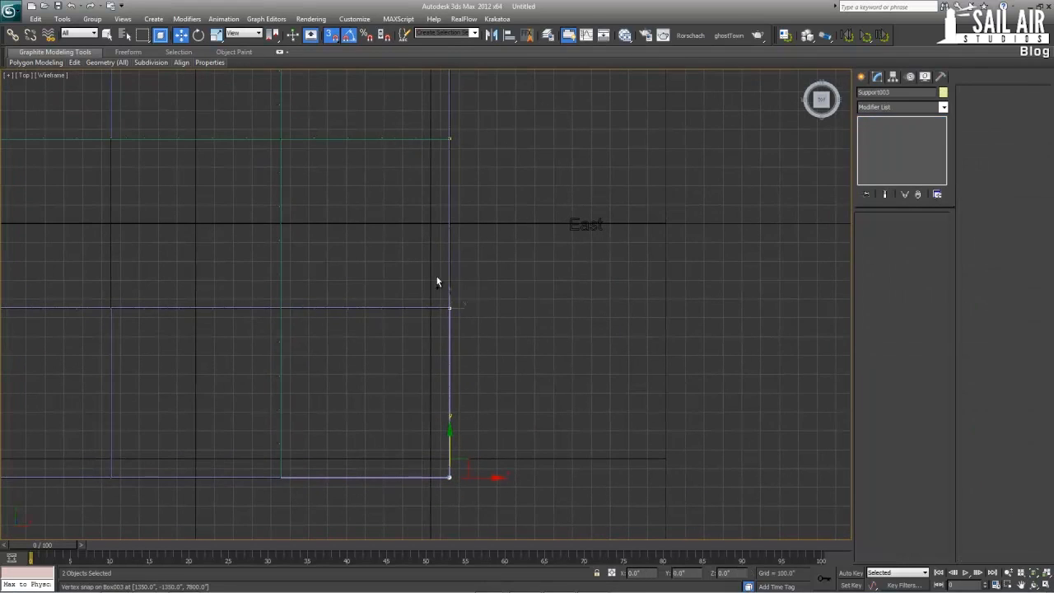
middle_drag(470, 228, 501, 301)
middle_drag(450, 183, 512, 230)
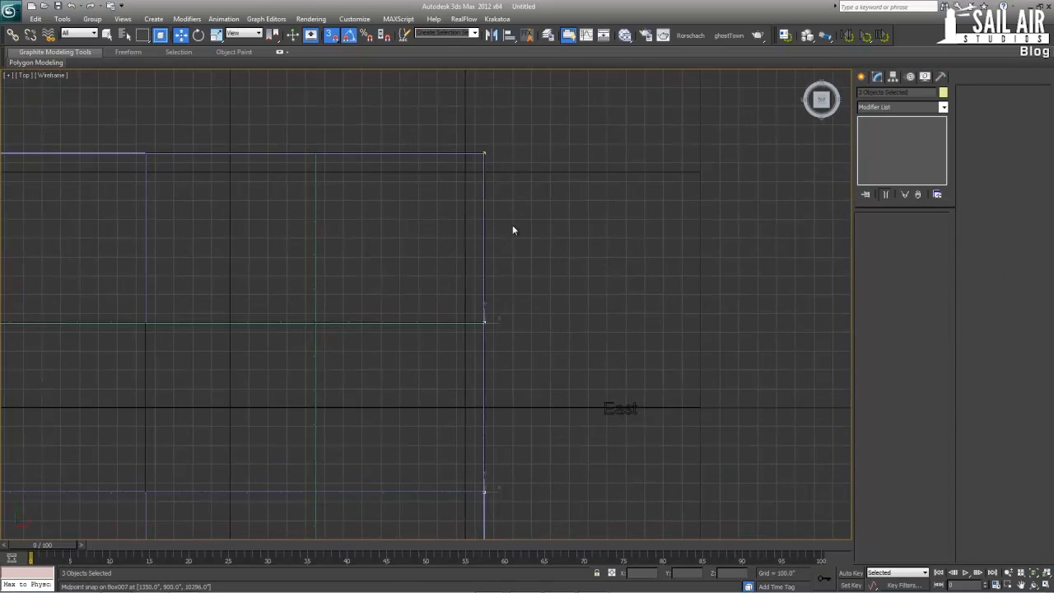
ctrl+click(485, 154)
middle_drag(471, 296, 475, 174)
middle_drag(490, 460, 544, 224)
scroll(547, 224, up, 2)
shift+drag(627, 304, 356, 315)
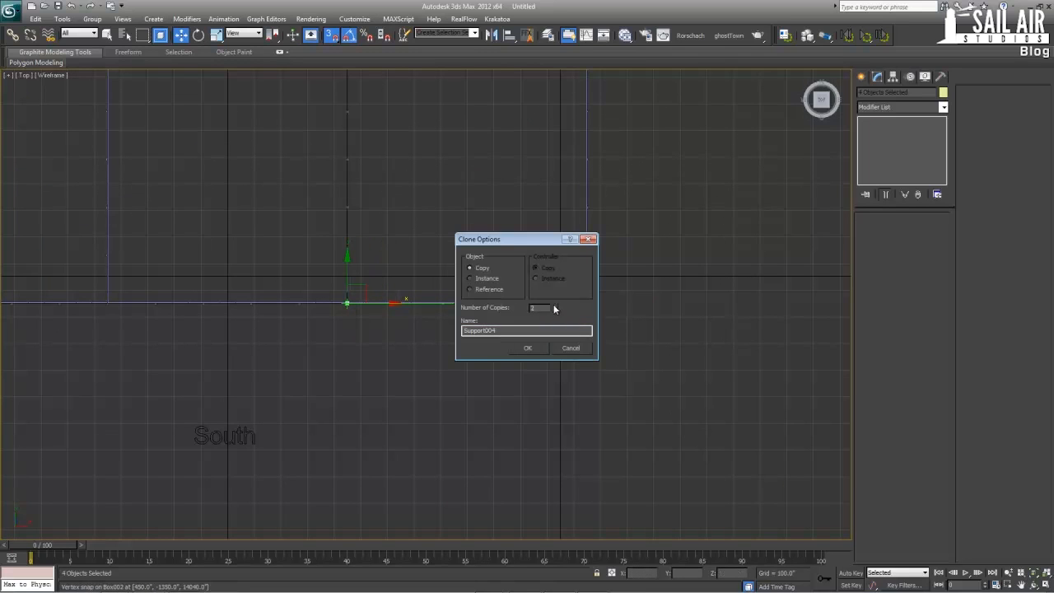
click(527, 348)
Select the Support column at the inner north-west junction and examine its alignment with the section walls
middle_drag(485, 268, 494, 459)
scroll(465, 344, down, 2)
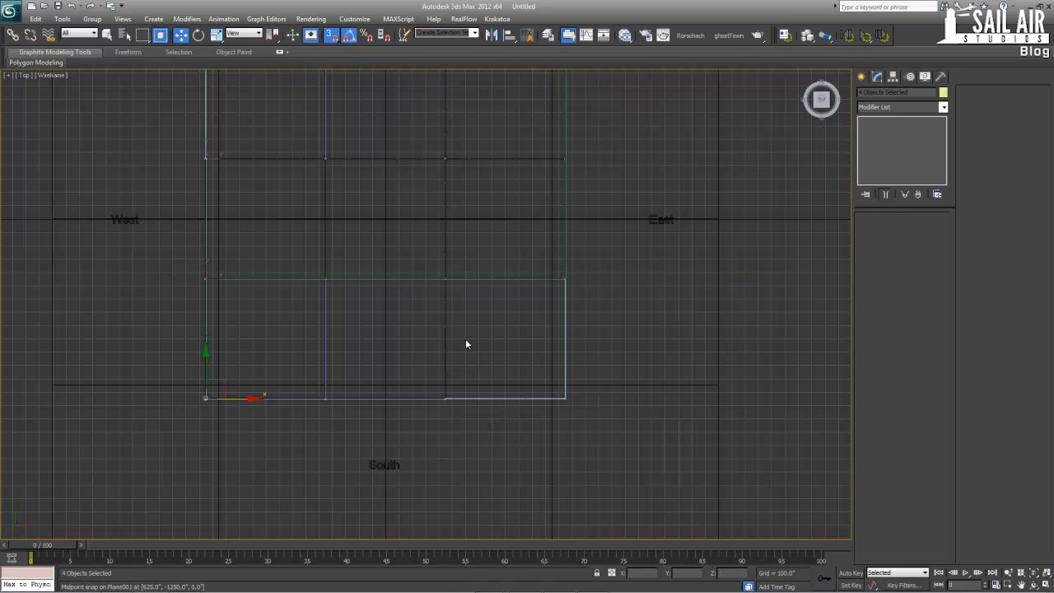
drag(291, 127, 293, 130)
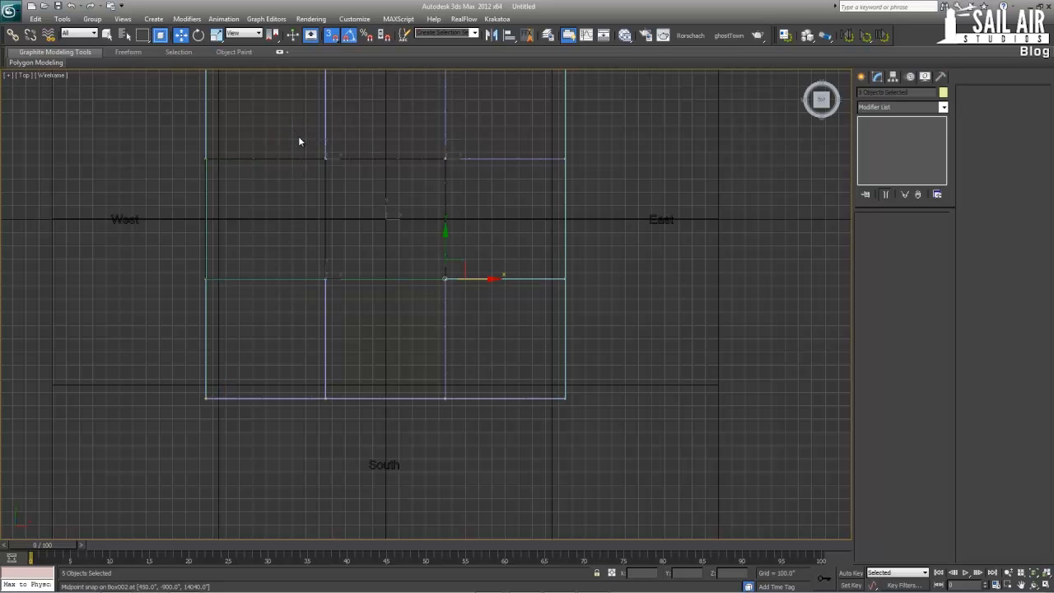
click(306, 153)
key(z)
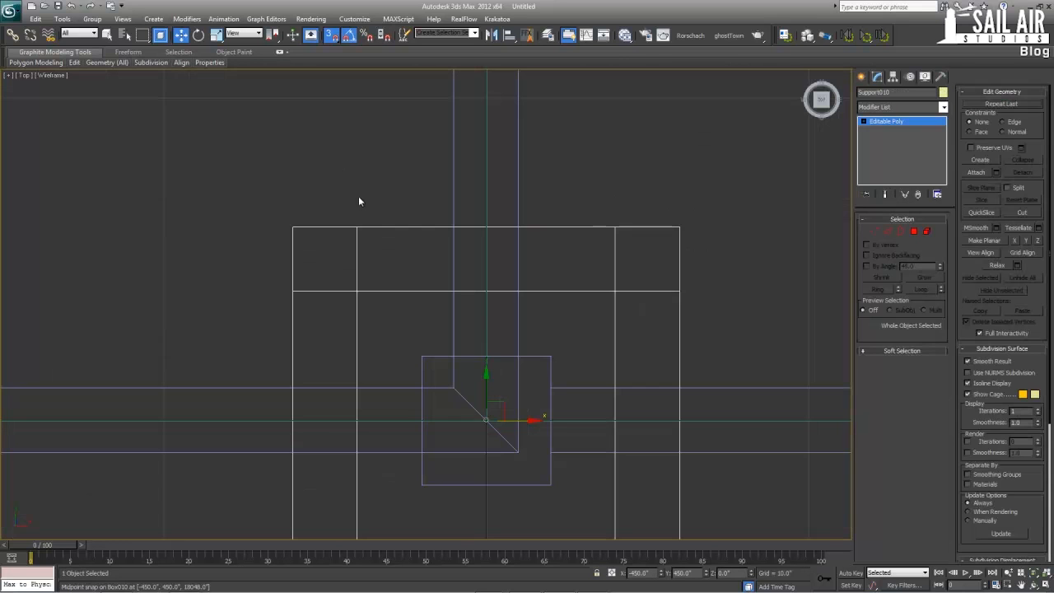
scroll(451, 362, down, 10)
middle_drag(550, 360, 194, 377)
scroll(331, 384, down, 5)
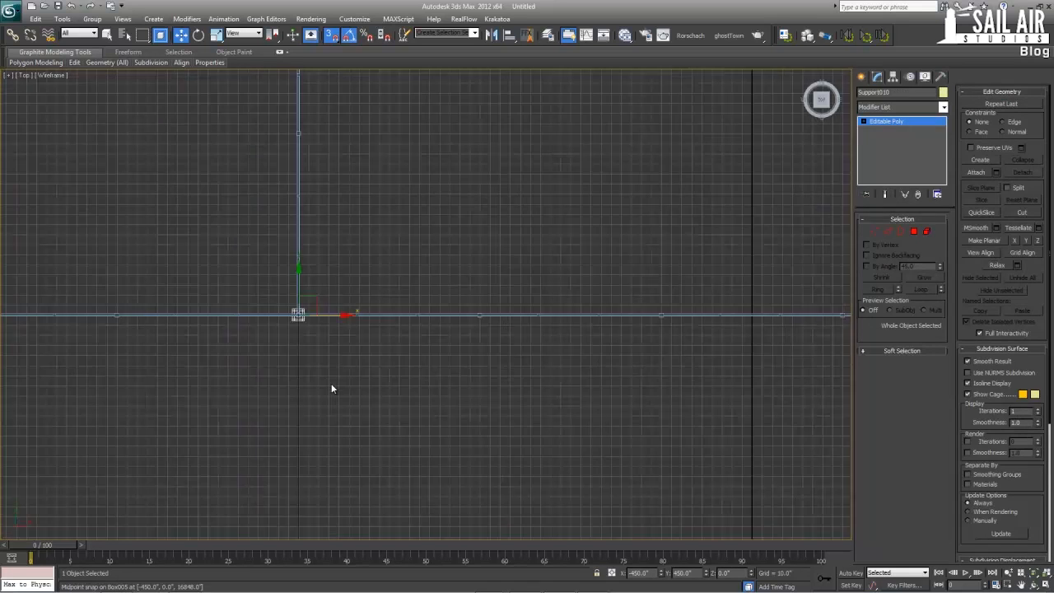
Check the placement of the cloned Support column at the inner north-east junction and across the rest of the grid
scroll(330, 384, down, 1)
click(559, 354)
middle_drag(559, 354, 399, 349)
scroll(511, 346, down, 2)
middle_drag(722, 293, 633, 306)
scroll(621, 306, up, 1)
drag(607, 307, 568, 328)
middle_drag(548, 412, 515, 279)
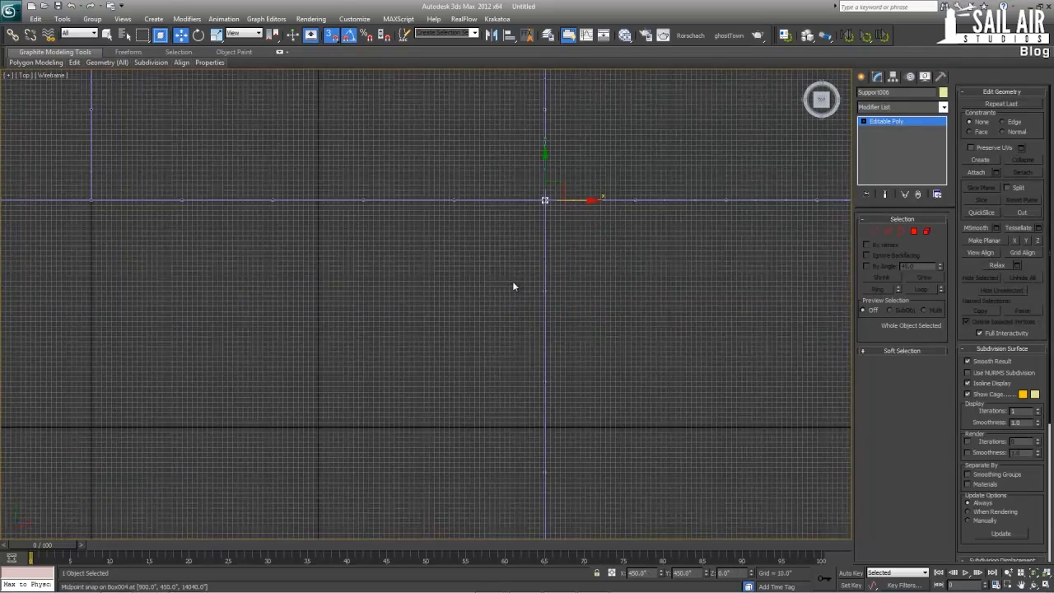
scroll(512, 286, down, 2)
click(489, 293)
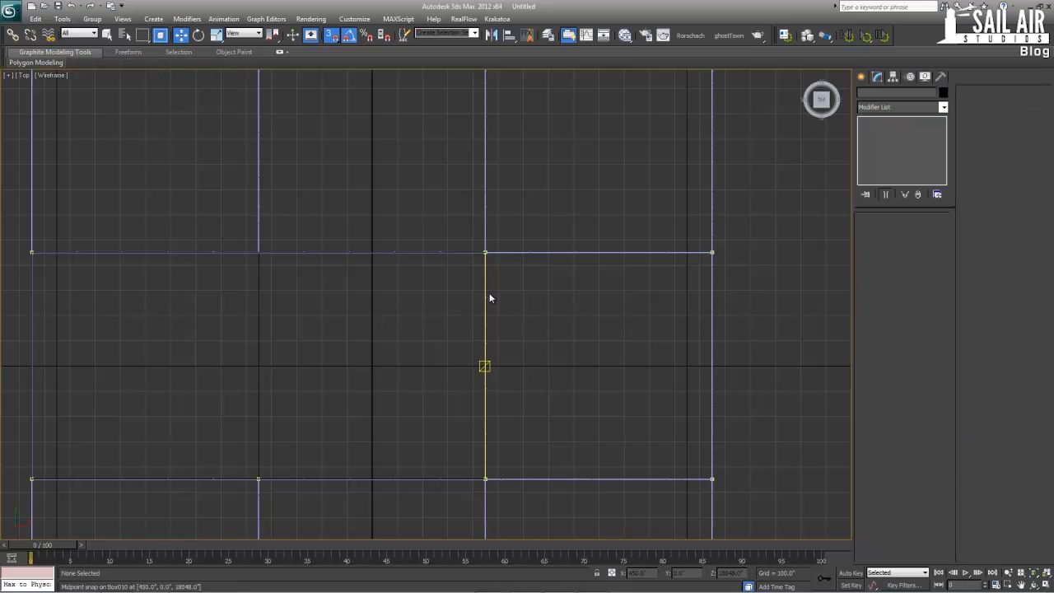
scroll(459, 320, down, 4)
Examine the whole tower with its cloned Support columns in the Perspective view
key(alt+w)
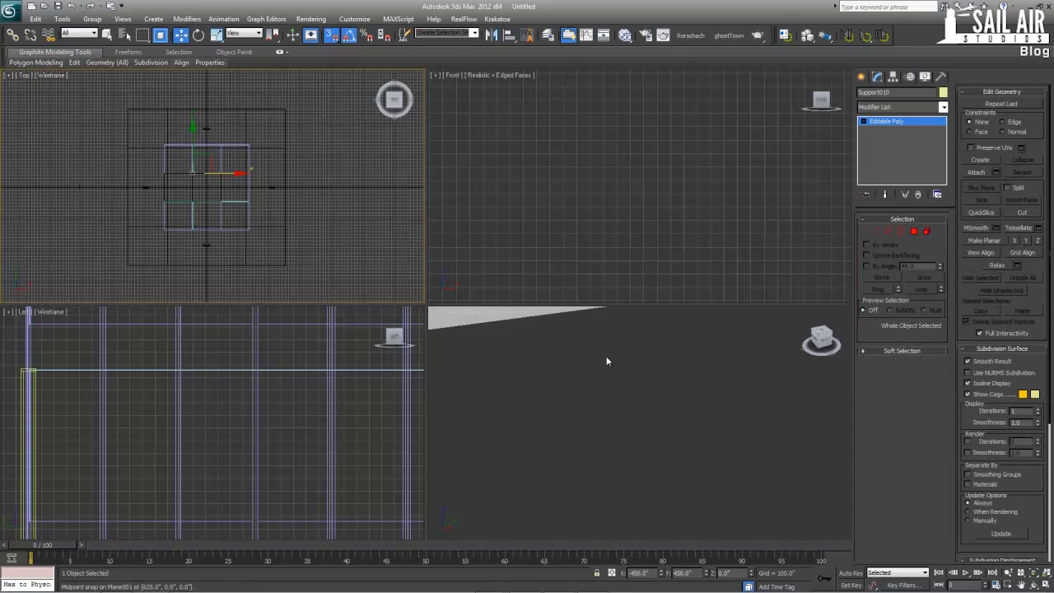
middle_drag(606, 359, 400, 372)
key(z)
scroll(618, 370, down, 12)
key(alt+w)
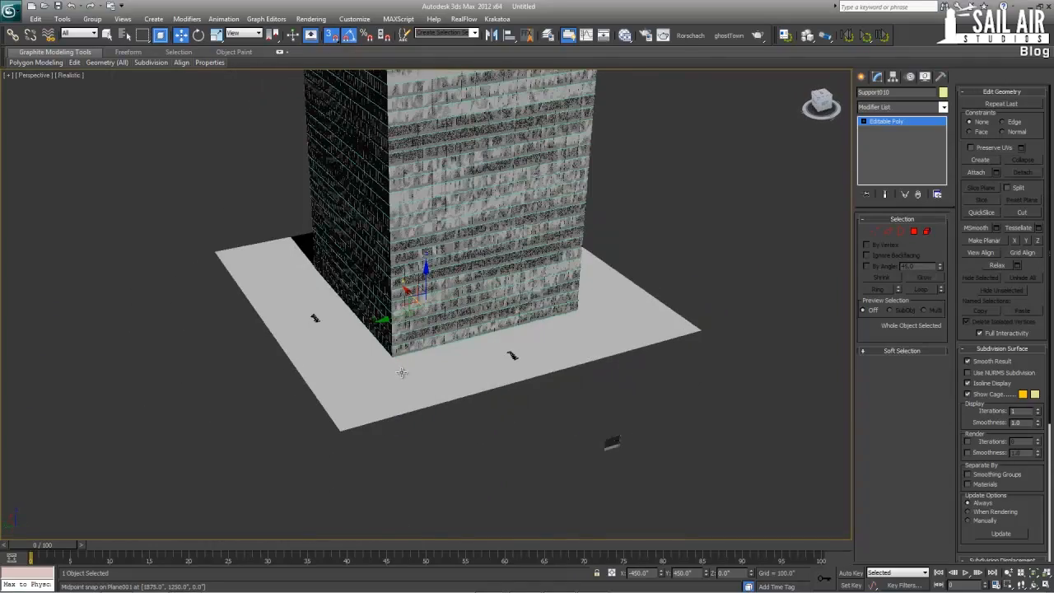
scroll(432, 201, down, 5)
alt+middle_drag(432, 201, 435, 228)
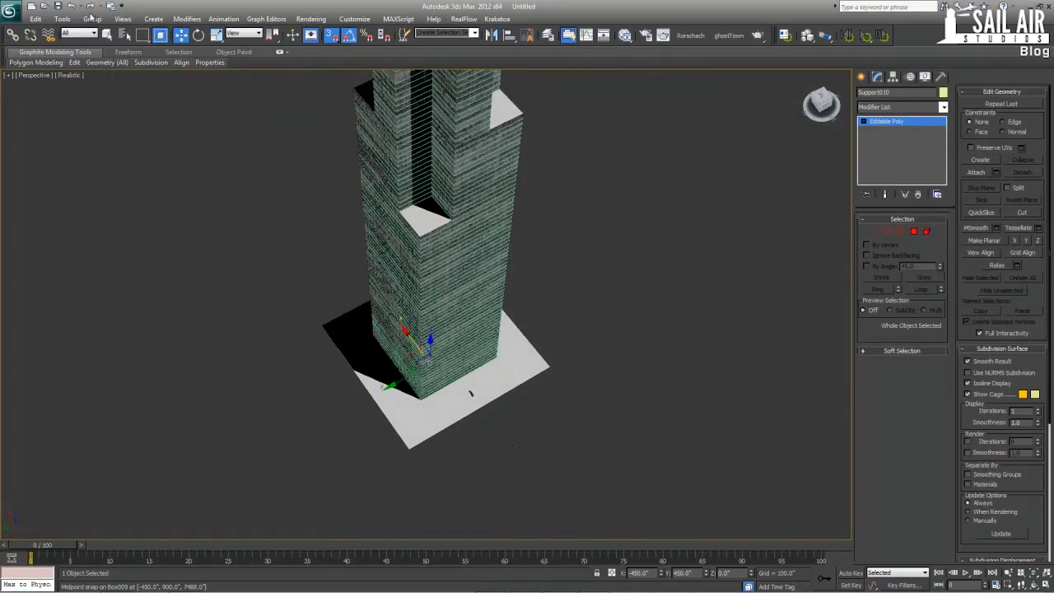
Open the Select From Scene list and limit it to geometry objects
click(126, 37)
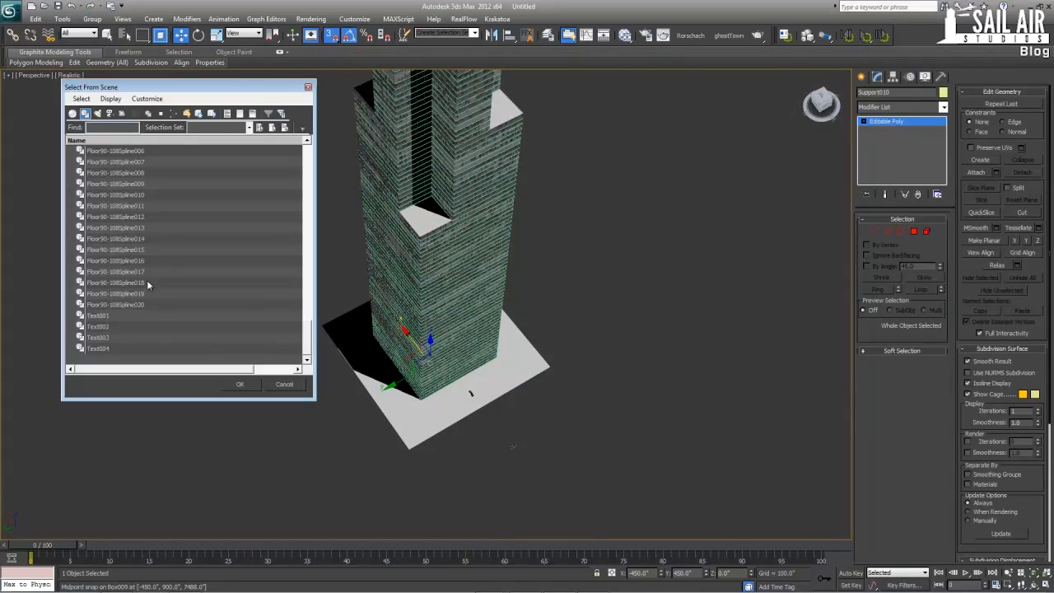
click(82, 115)
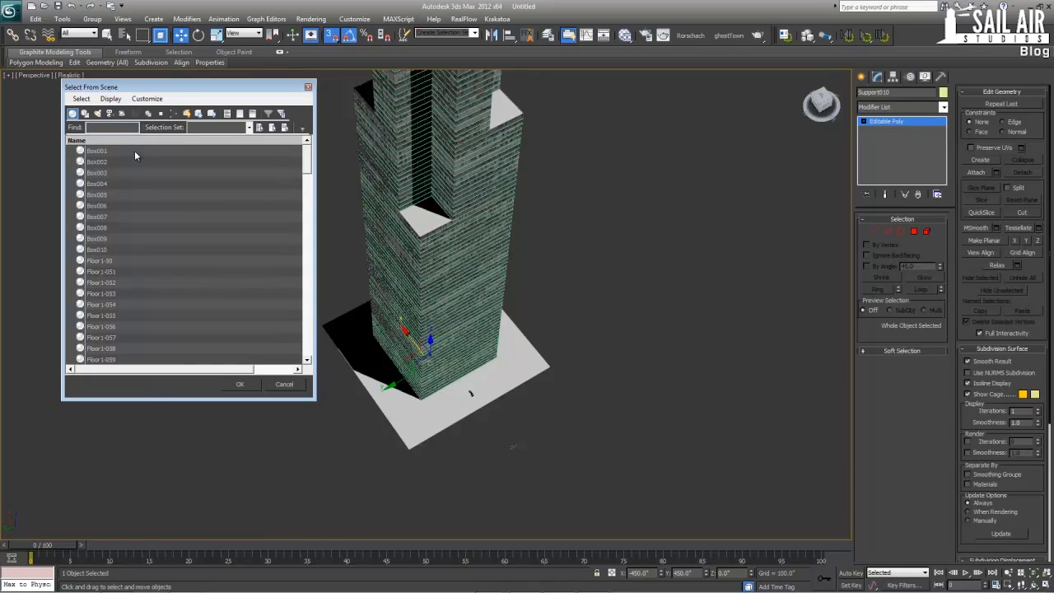
Select Box001 to Box010 together with Support and Support001 to Support015, and isolate them from the floors
click(134, 153)
shift+click(117, 249)
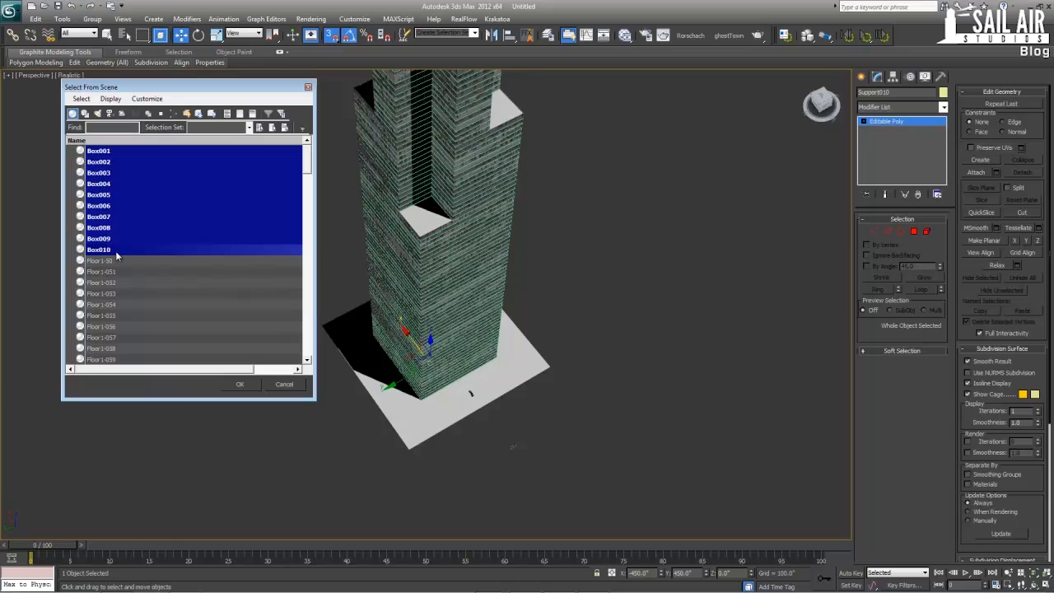
drag(304, 165, 282, 368)
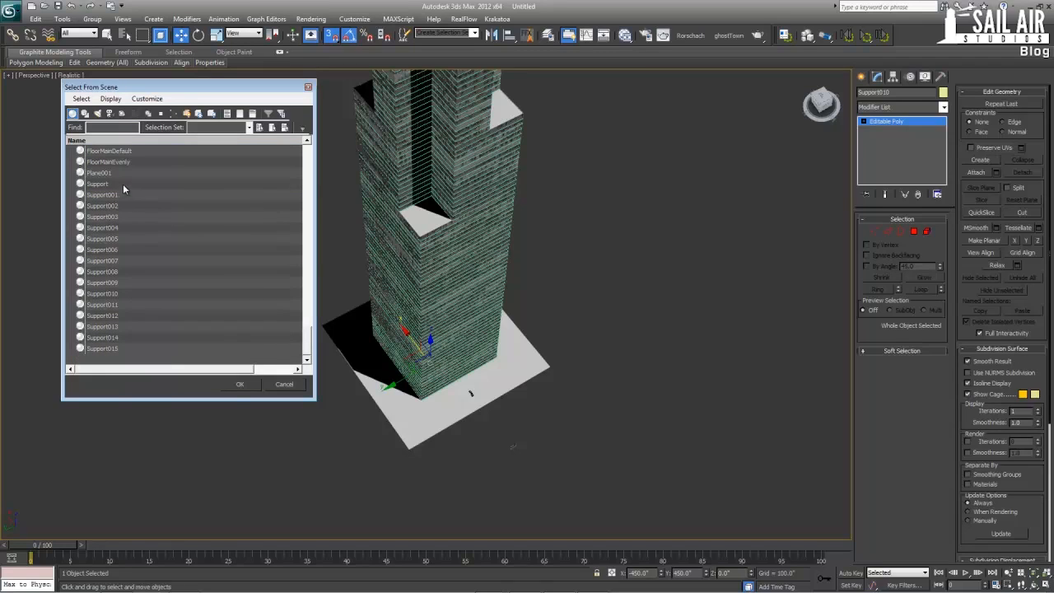
drag(123, 185, 168, 366)
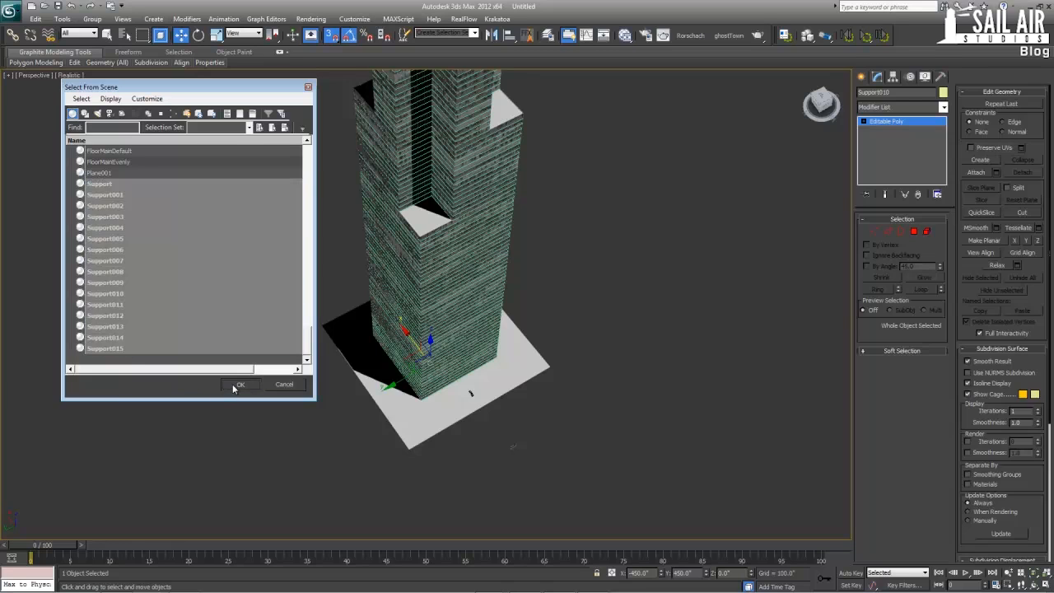
click(238, 383)
key(alt+q)
scroll(549, 320, up, 10)
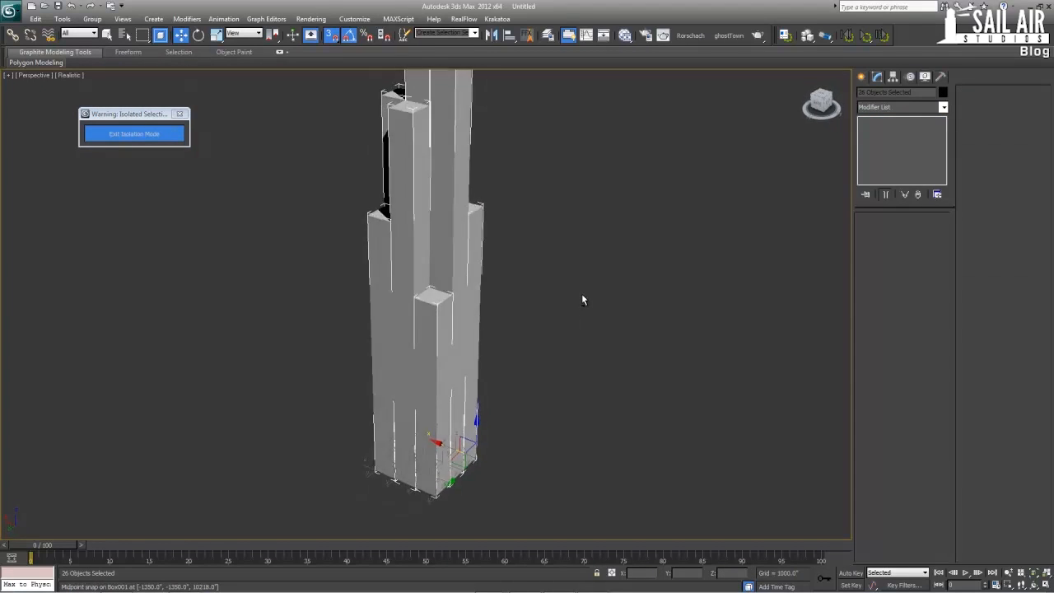
Select the short corner column Support012 at the tower's base and all the vertices of its top end
click(545, 436)
alt+middle_drag(545, 436, 570, 428)
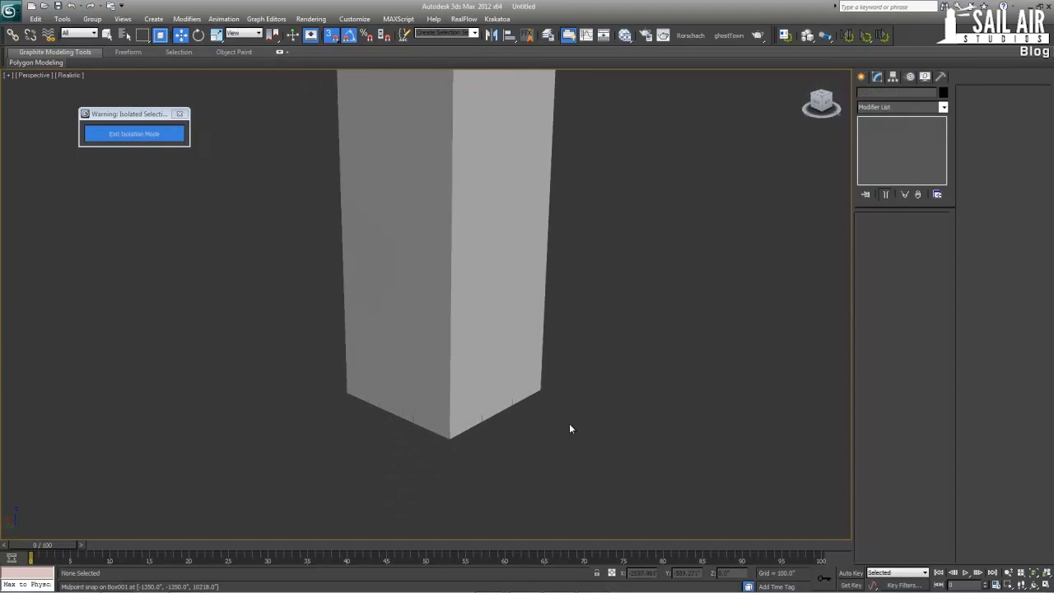
drag(534, 372, 556, 379)
key(z)
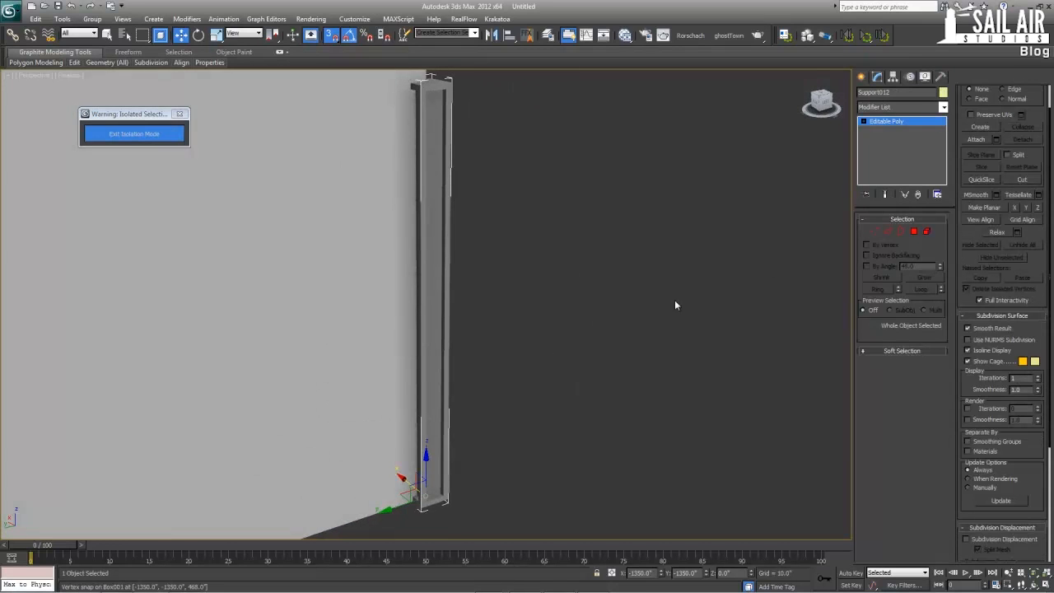
click(874, 233)
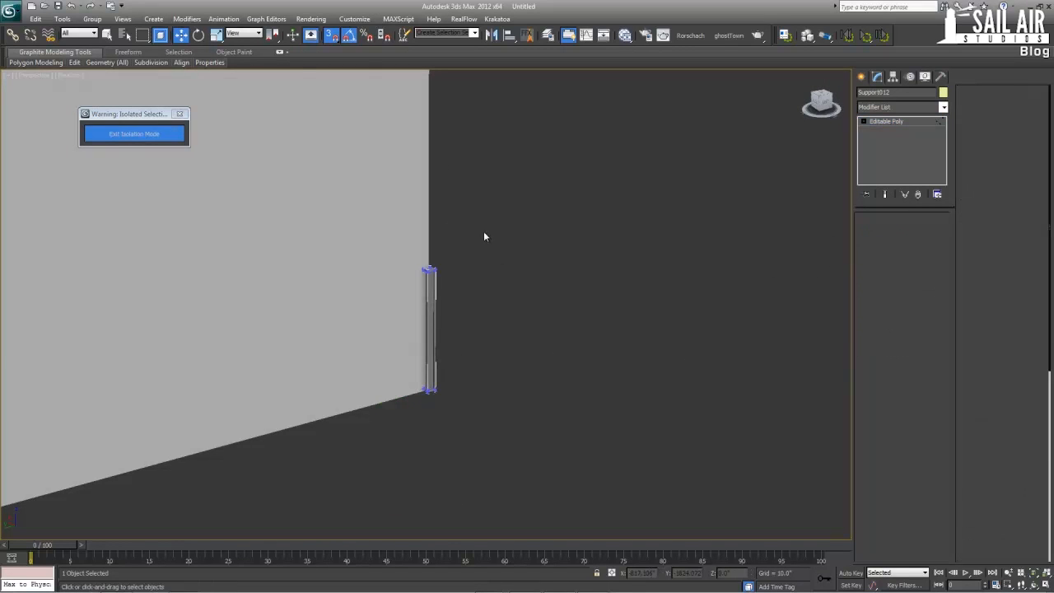
drag(484, 231, 383, 294)
scroll(384, 297, down, 3)
middle_drag(384, 296, 387, 353)
scroll(461, 317, down, 2)
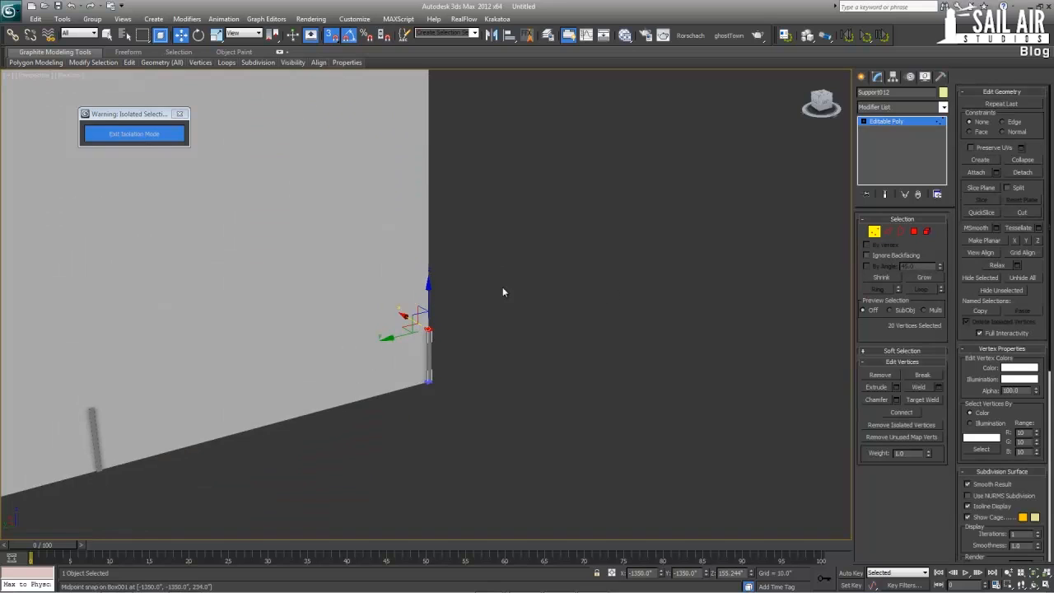
Raise Support012's top vertices along the corner to the roof of its section, at a Z of about 10296
alt+middle_drag(503, 291, 438, 308)
scroll(436, 317, down, 4)
middle_drag(435, 322, 458, 523)
scroll(458, 523, down, 5)
middle_drag(448, 347, 443, 437)
drag(430, 447, 430, 163)
middle_drag(421, 191, 408, 280)
scroll(403, 278, up, 5)
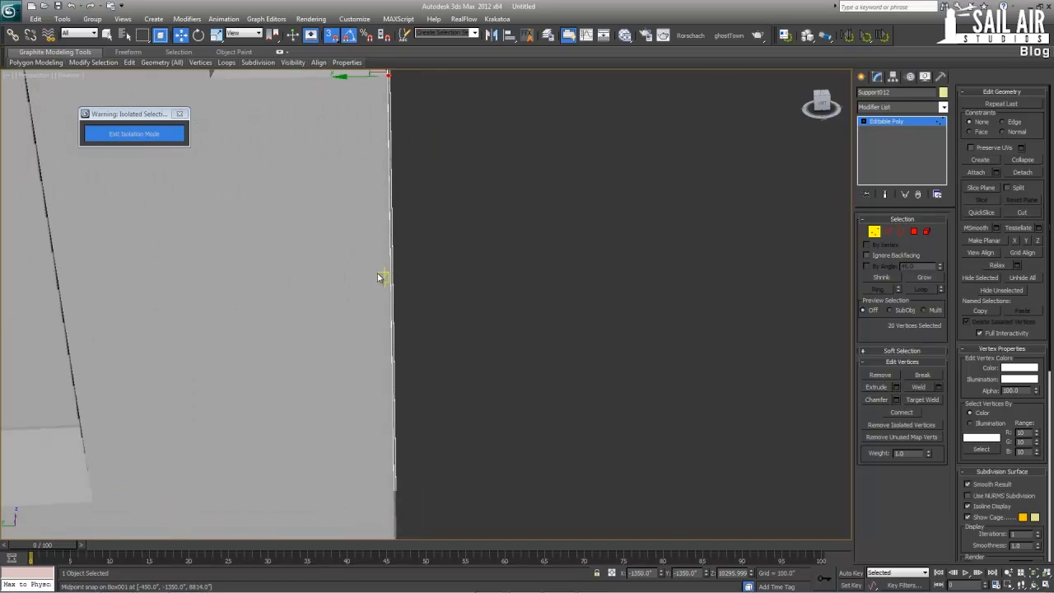
Examine Support012's raised top against the section's roof edge, follow the column down to the base and finish its vertex editing
key(z)
scroll(619, 367, down, 3)
alt+middle_drag(618, 368, 481, 355)
scroll(596, 362, down, 4)
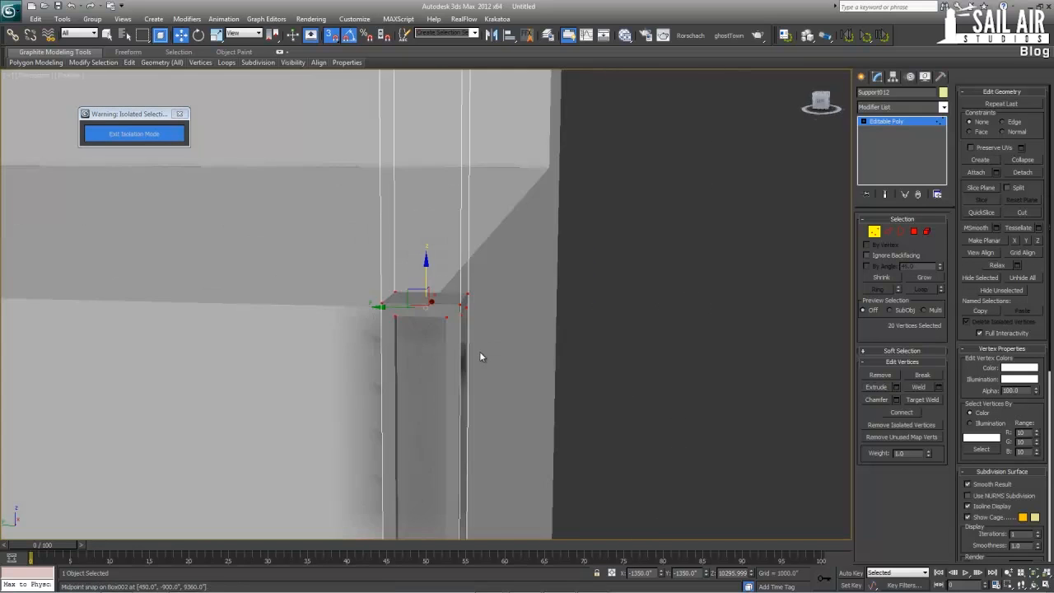
scroll(473, 354, down, 8)
middle_drag(414, 395, 469, 173)
scroll(468, 174, down, 4)
middle_drag(428, 448, 599, 86)
alt+middle_drag(495, 291, 519, 308)
scroll(519, 313, up, 3)
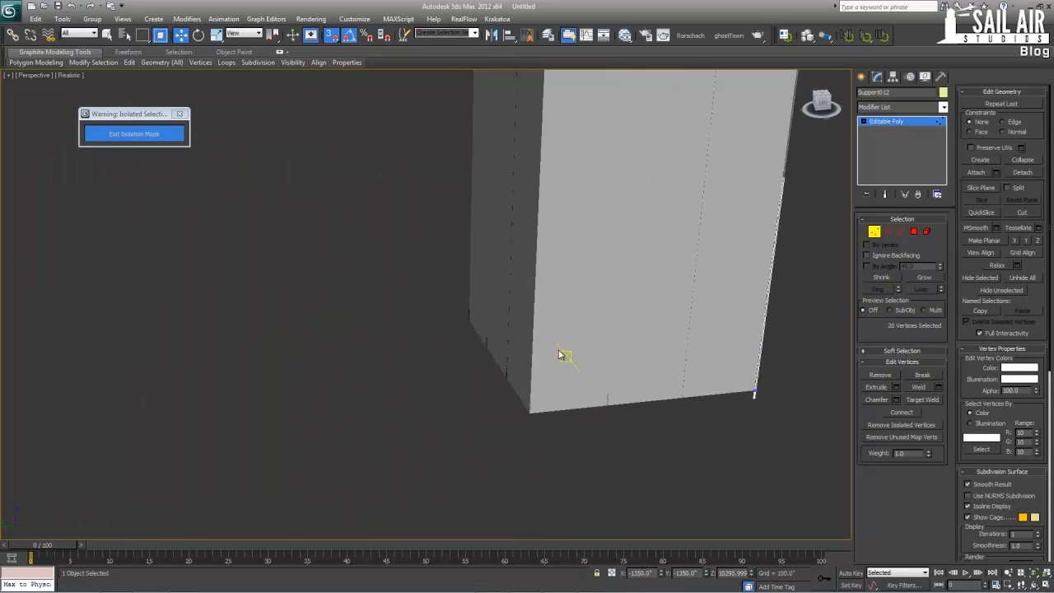
click(883, 122)
Select the neighbouring column Support013 on the same side of the base and all its top-end vertices
alt+middle_drag(614, 407, 656, 409)
click(874, 231)
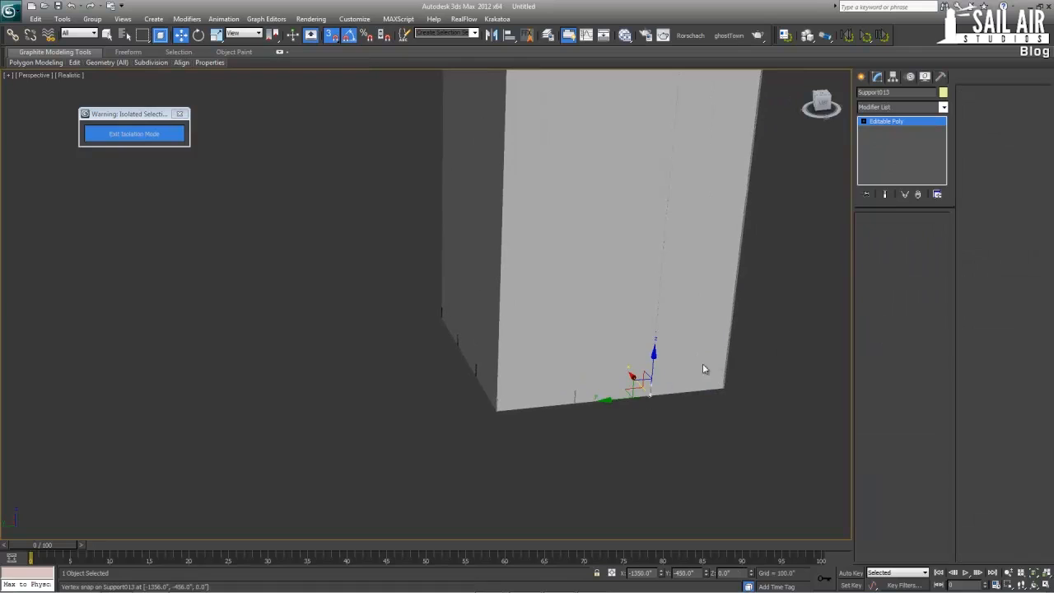
drag(652, 367, 641, 375)
scroll(640, 375, down, 8)
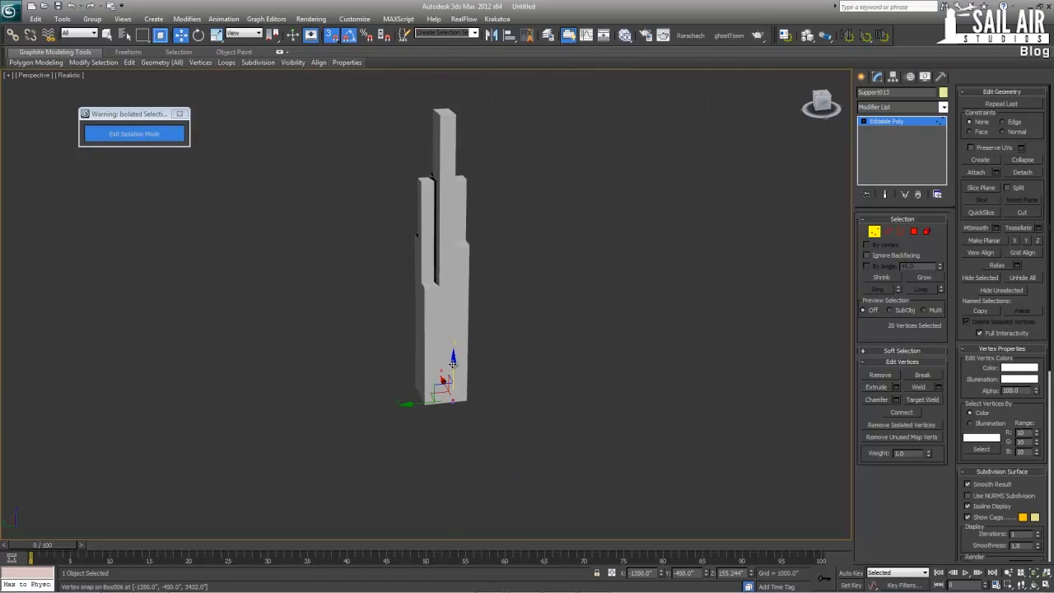
Raise Support013's top vertices to the roof of the tallest section, at a Z of about 18048, and finish its vertex editing
alt+middle_drag(440, 293, 449, 318)
key(z)
scroll(486, 280, down, 3)
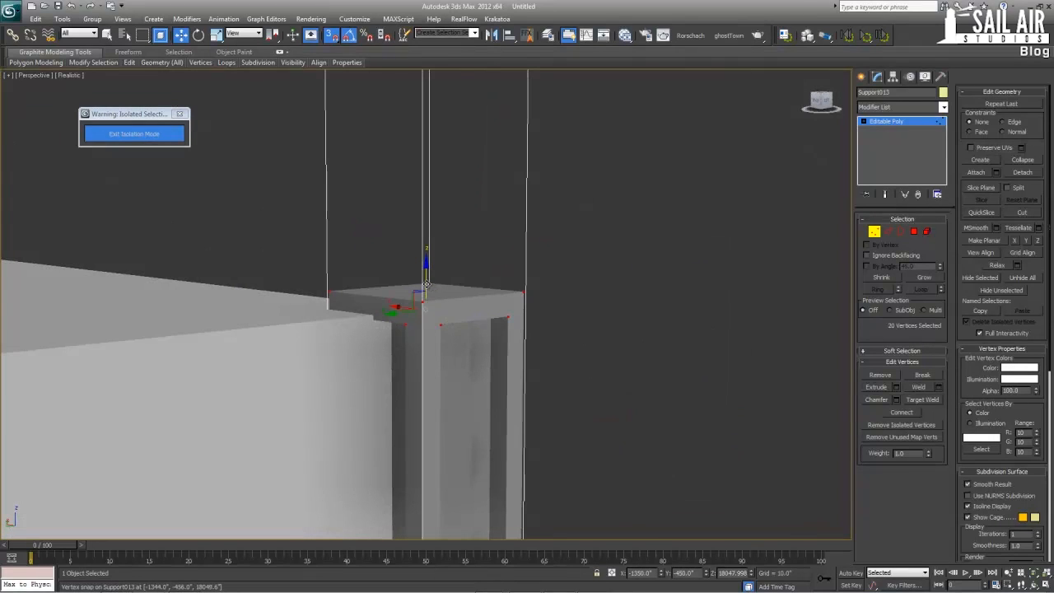
drag(425, 278, 426, 295)
right_click(426, 295)
alt+middle_drag(422, 296, 418, 177)
scroll(414, 265, down, 4)
middle_drag(414, 265, 432, 57)
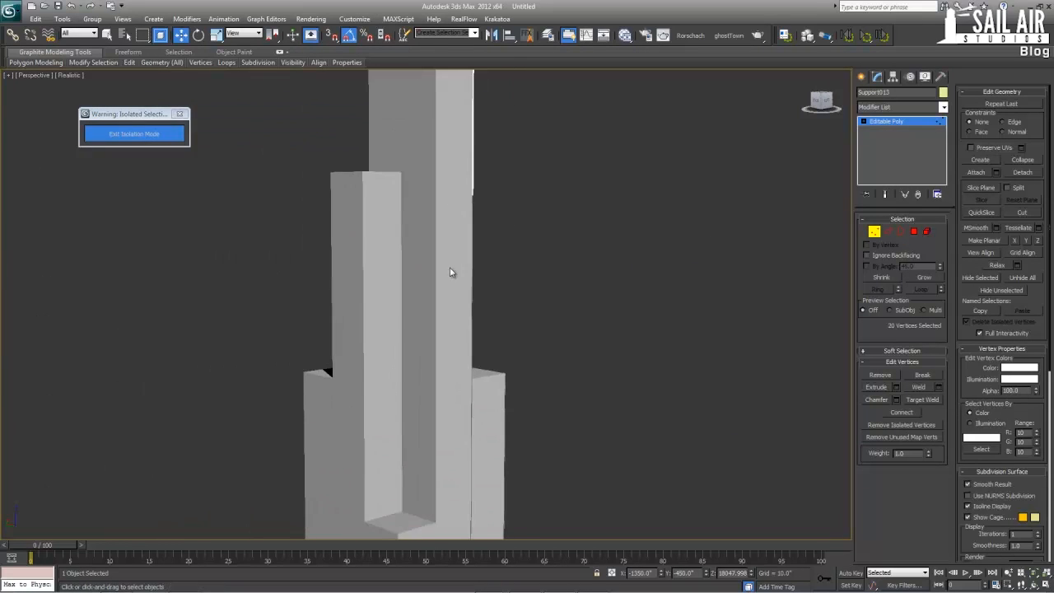
middle_drag(452, 272, 476, 57)
middle_drag(487, 190, 515, 41)
scroll(496, 247, down, 1)
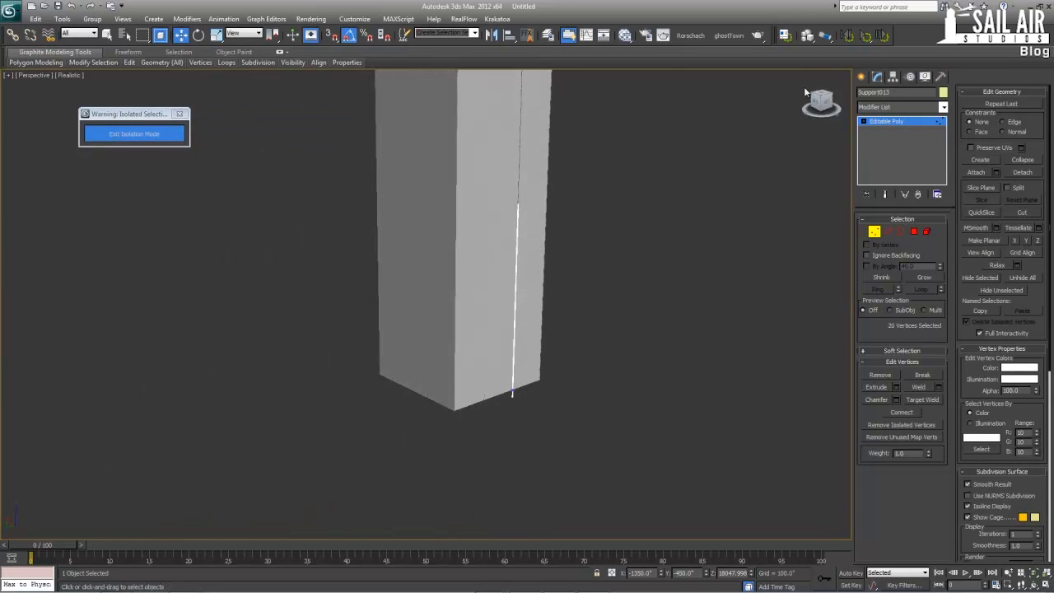
click(892, 126)
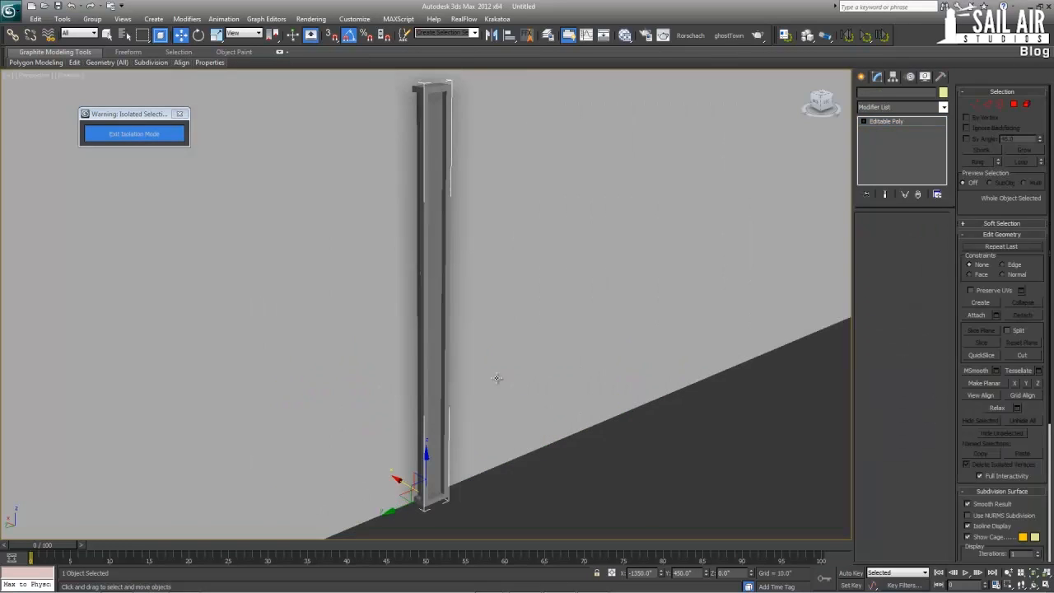
Select the top-end vertices of Support014, the next column along the same wall
click(874, 230)
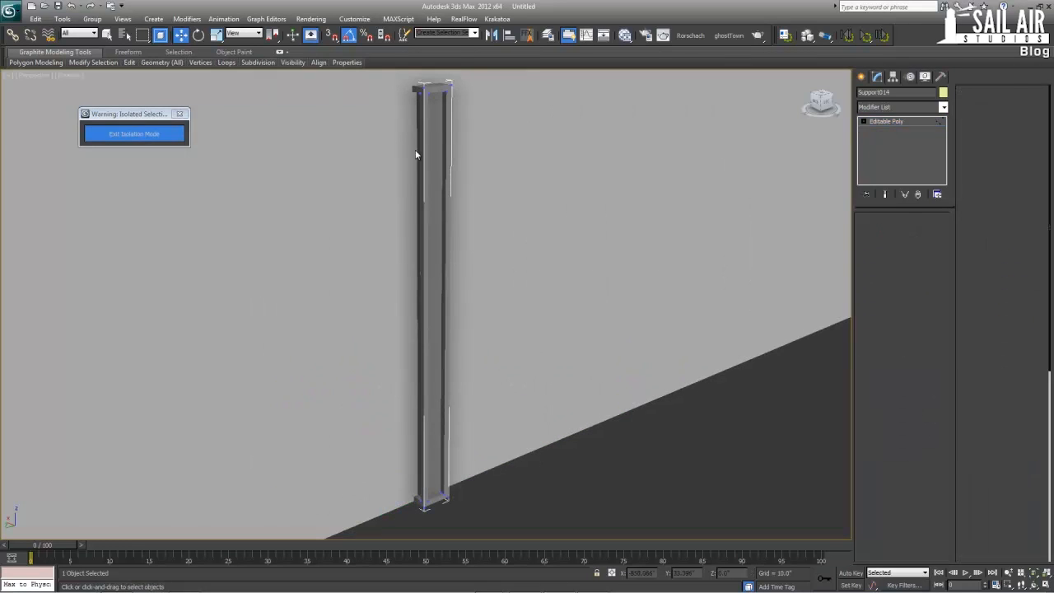
scroll(536, 242, down, 4)
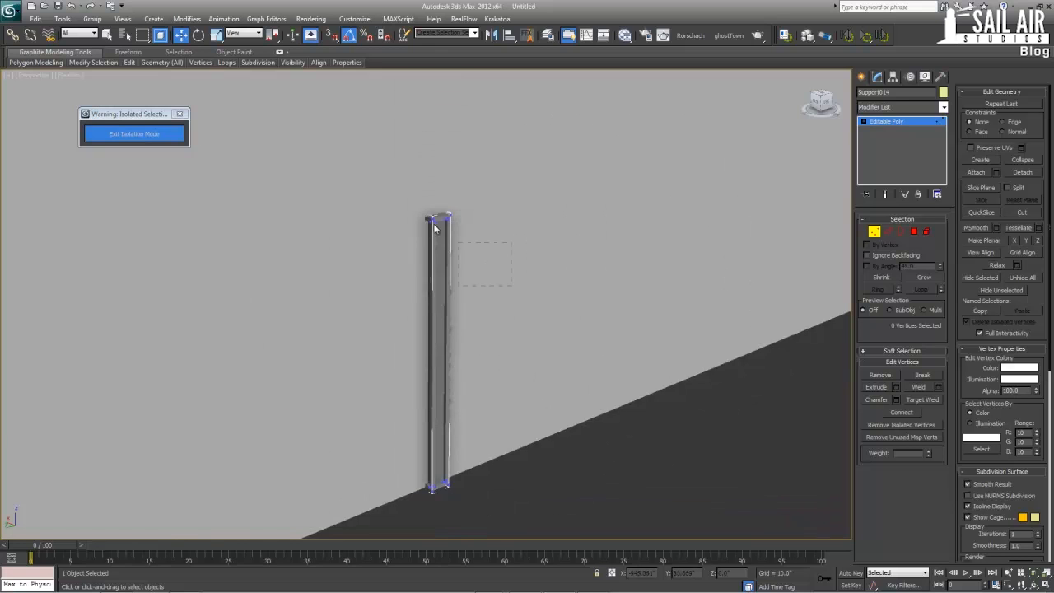
middle_drag(363, 168, 382, 313)
scroll(381, 314, down, 6)
middle_drag(382, 272, 382, 387)
scroll(382, 387, down, 2)
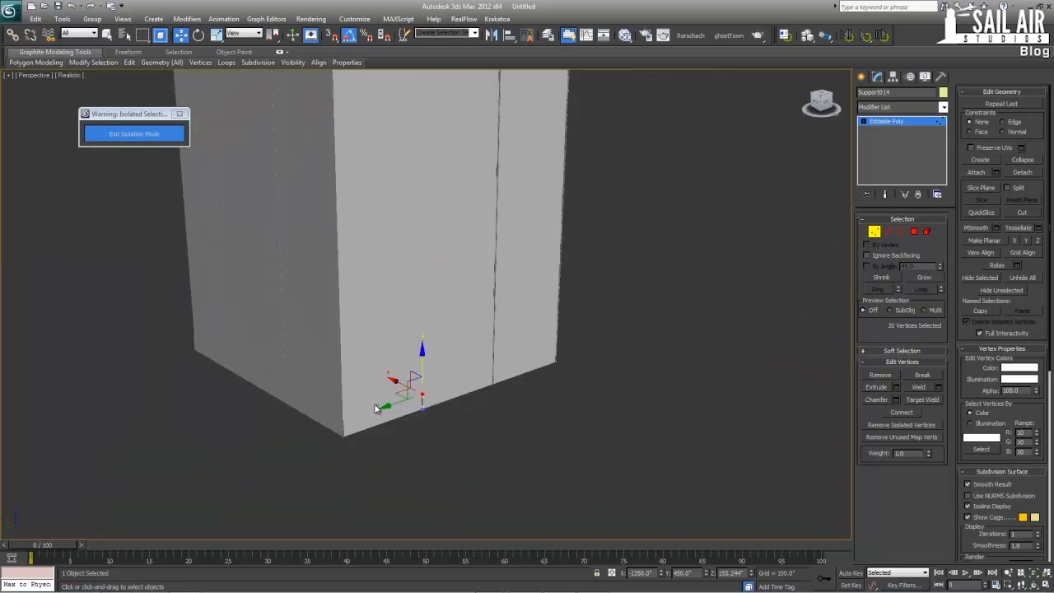
Raise Support014's top vertices to the roof corner of the tallest section with snapping and finish its vertex editing
middle_drag(426, 267, 419, 428)
scroll(419, 430, down, 4)
middle_drag(430, 315, 424, 468)
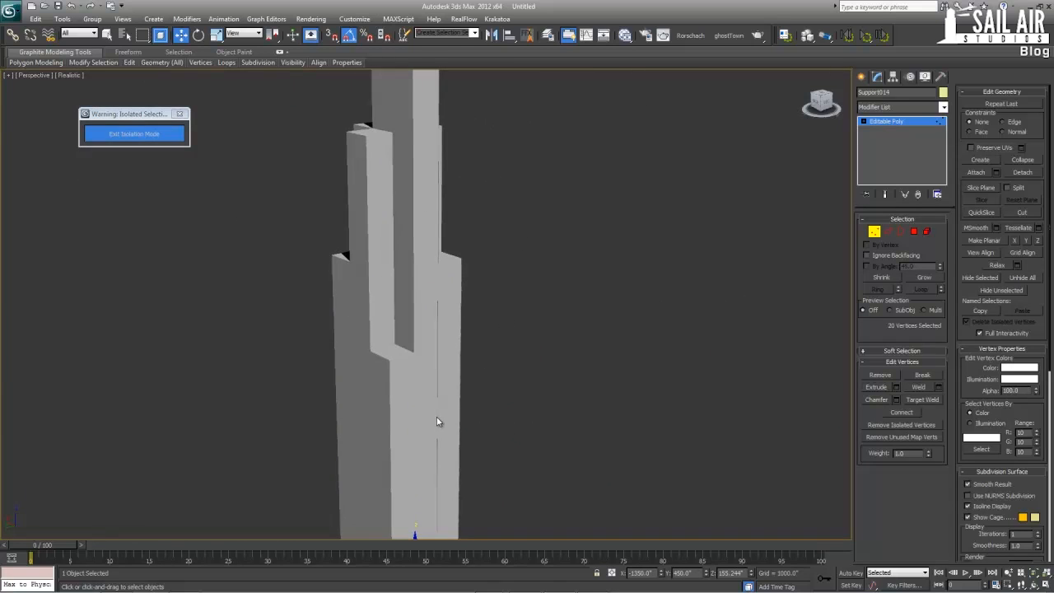
scroll(436, 418, down, 2)
drag(418, 449, 423, 313)
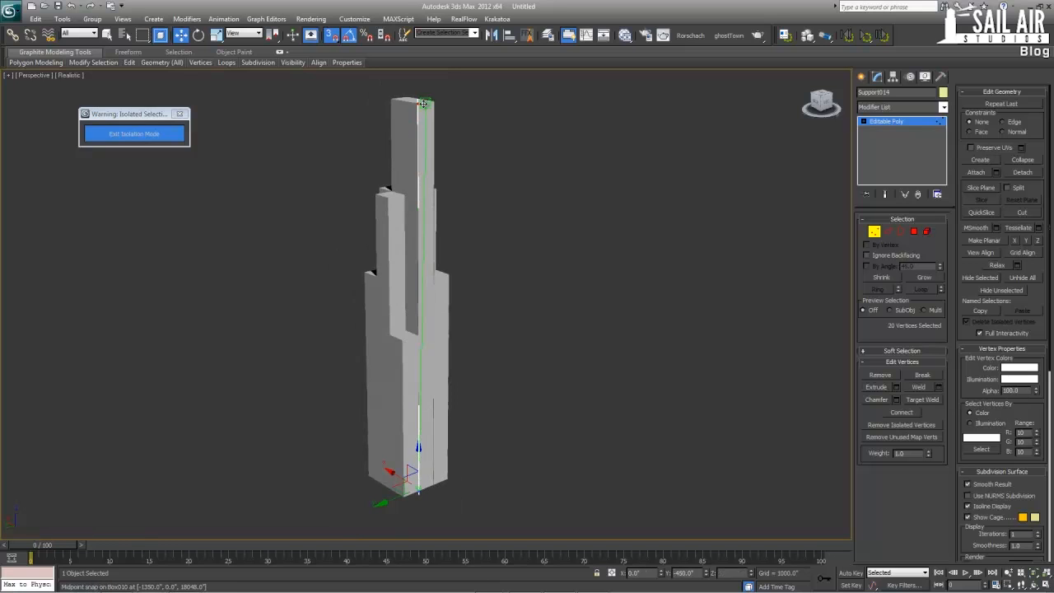
click(919, 133)
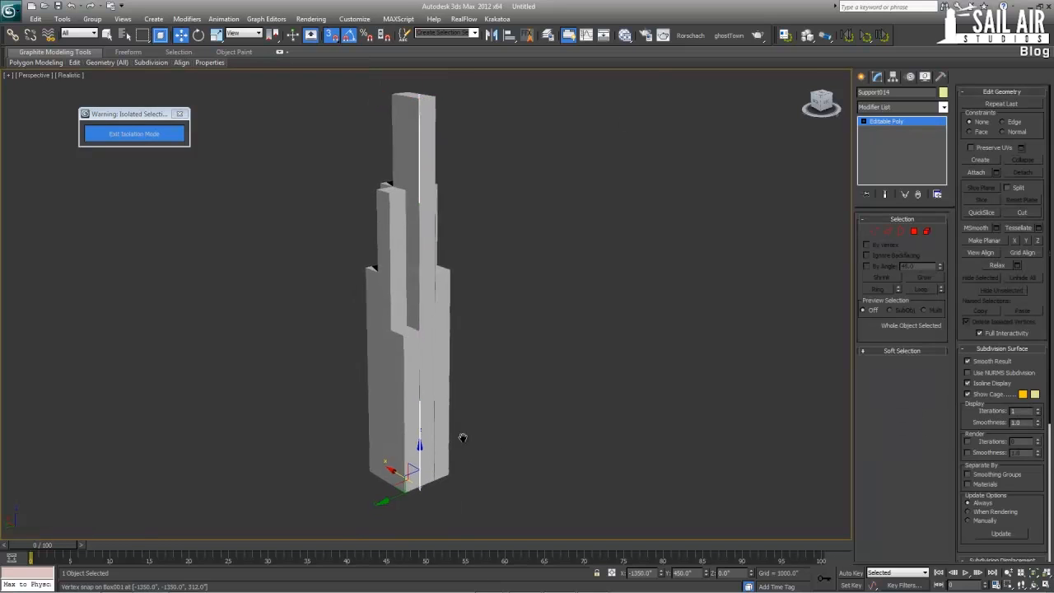
Raise the top vertices of the near corner column Support015 to its section's roof at a Z of 7800
scroll(417, 492, up, 3)
drag(437, 426, 411, 365)
scroll(425, 387, up, 8)
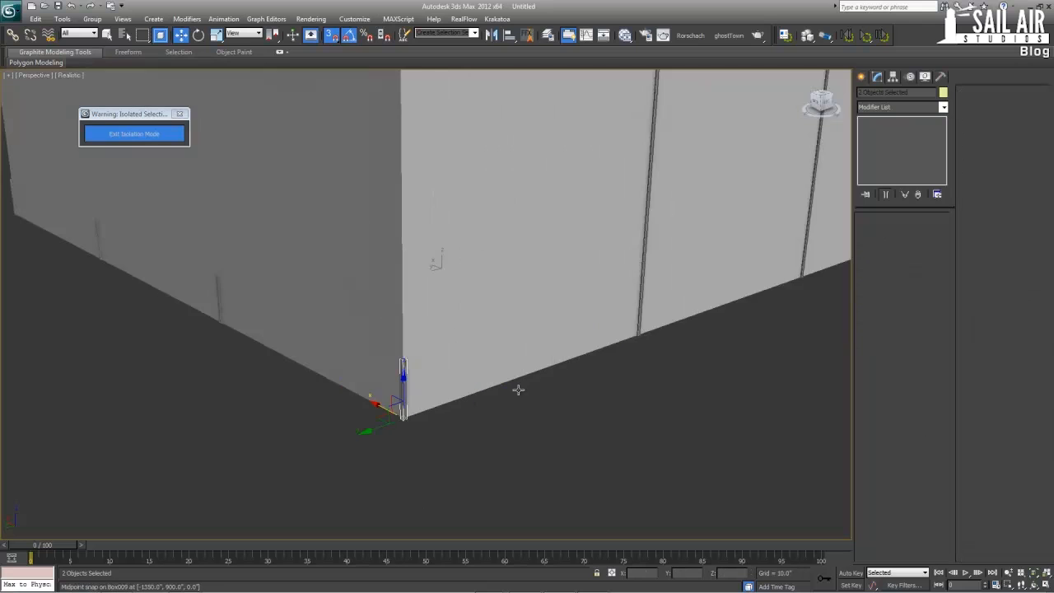
middle_drag(518, 388, 538, 447)
click(422, 444)
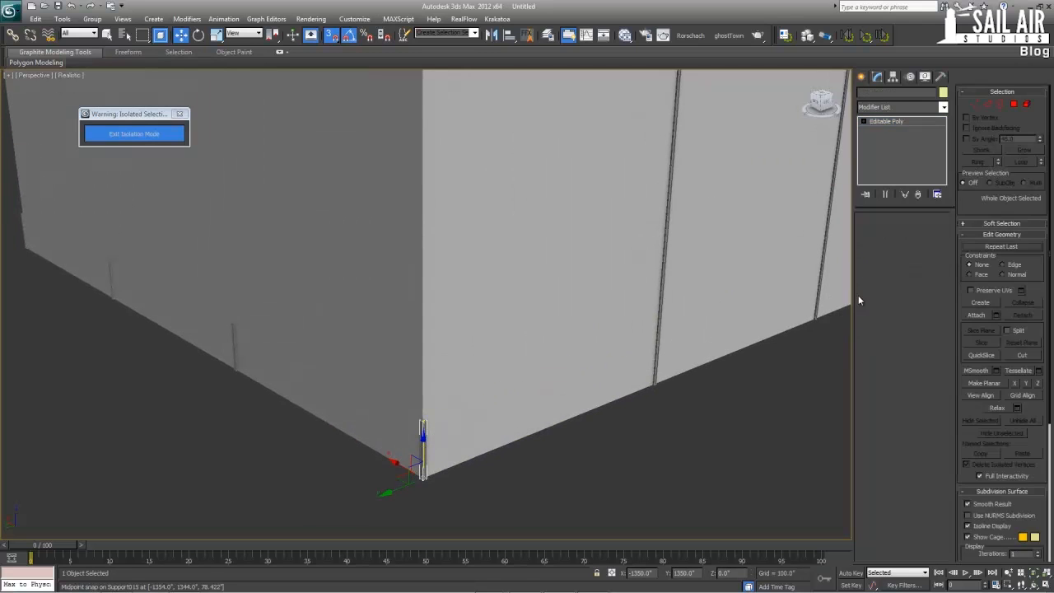
key(1)
drag(376, 388, 463, 451)
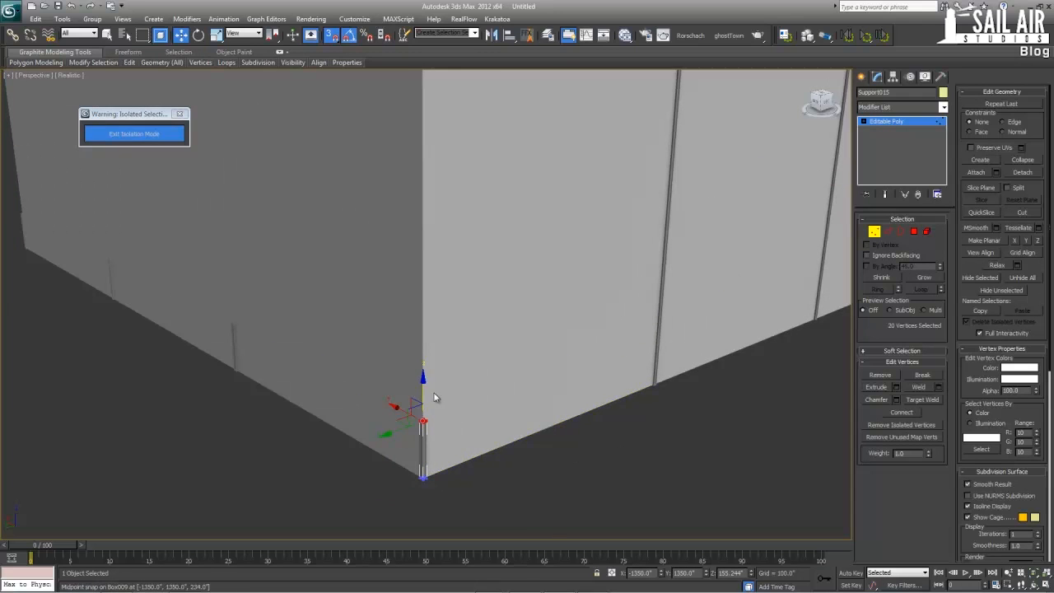
scroll(434, 397, down, 10)
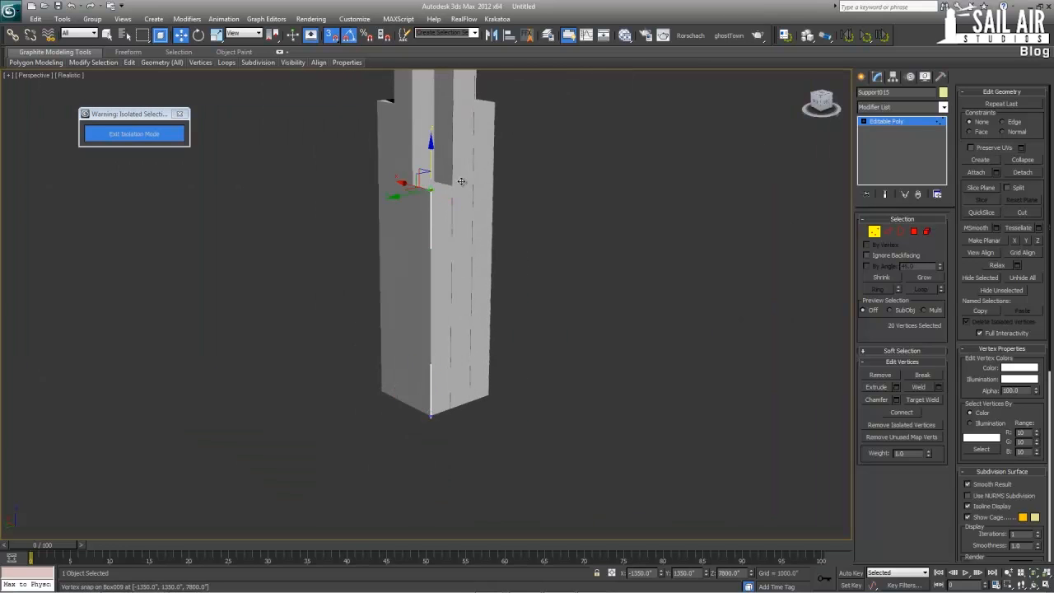
click(874, 123)
Select Support011 on the adjacent wall beside the finished corner column, and all its top-end vertices
scroll(701, 257, up, 8)
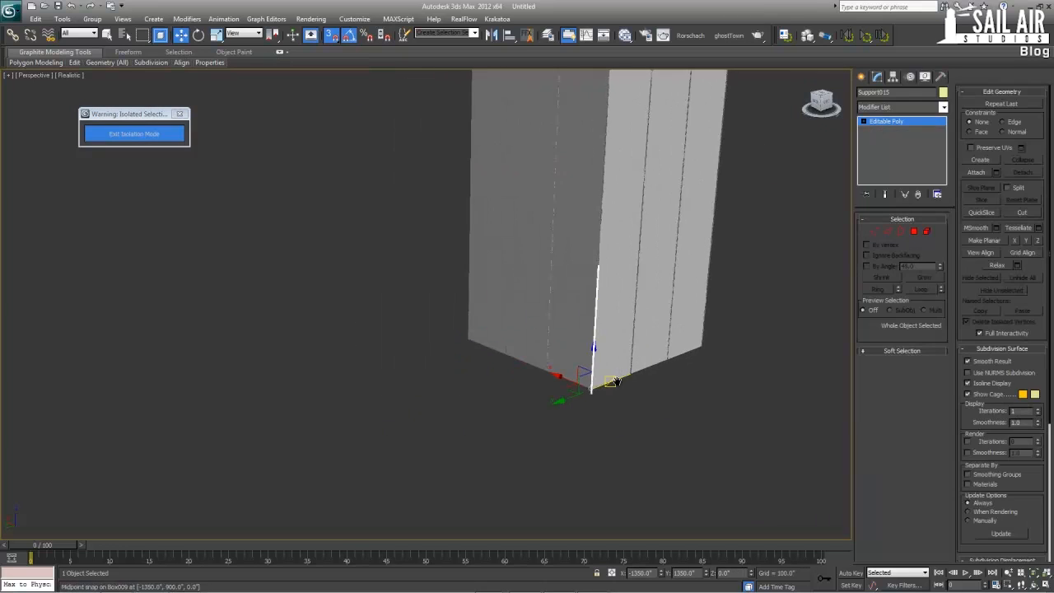
click(585, 406)
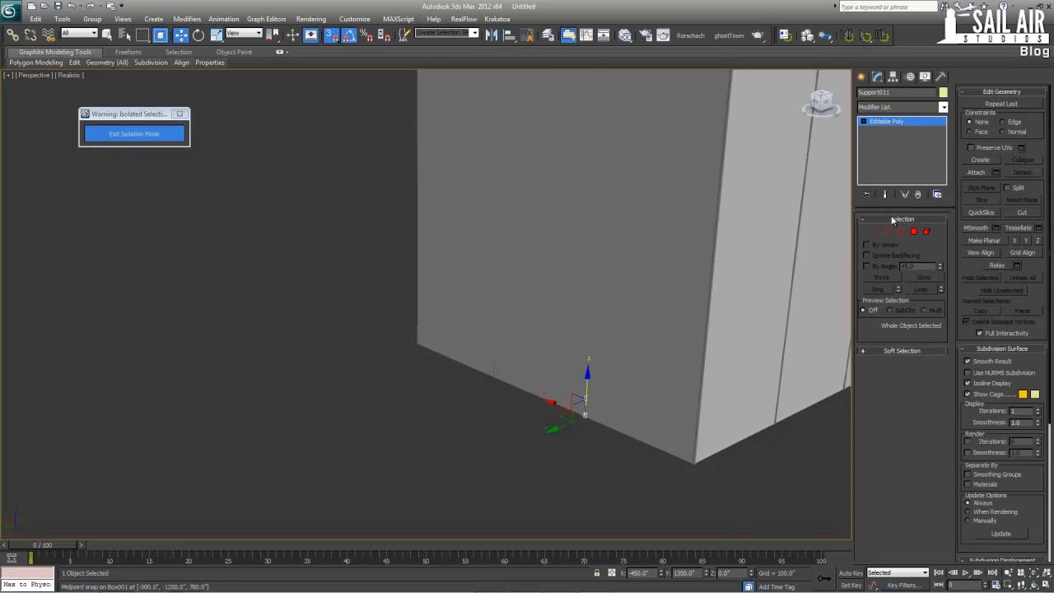
click(875, 232)
drag(564, 381, 617, 406)
middle_drag(617, 406, 550, 485)
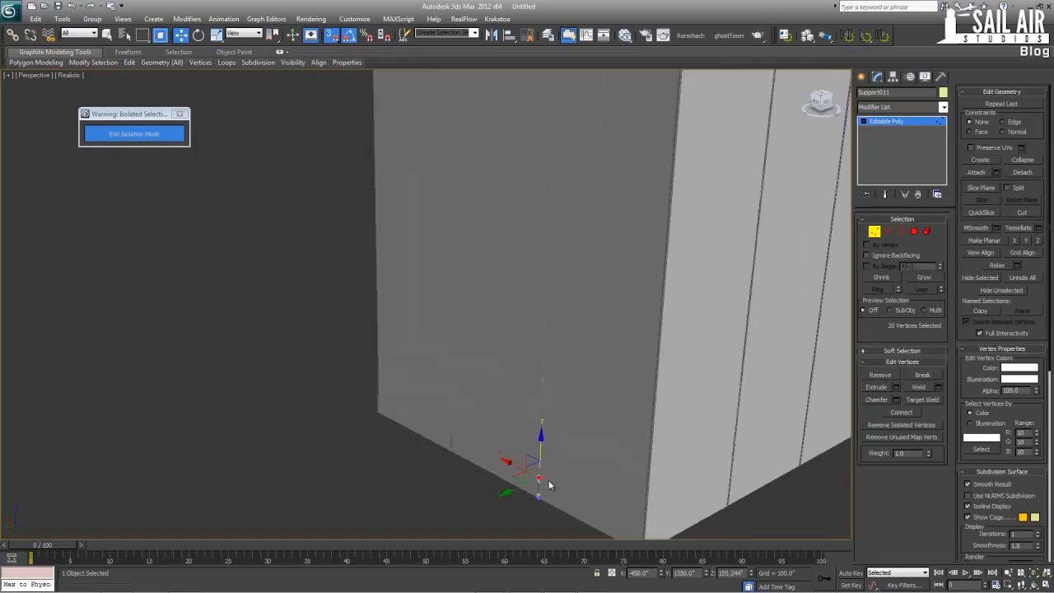
Raise Support011's top vertices to the roof edge of the middle-height section, at a Z of about 13962
scroll(526, 365, down, 5)
middle_drag(526, 364, 461, 479)
scroll(461, 480, down, 3)
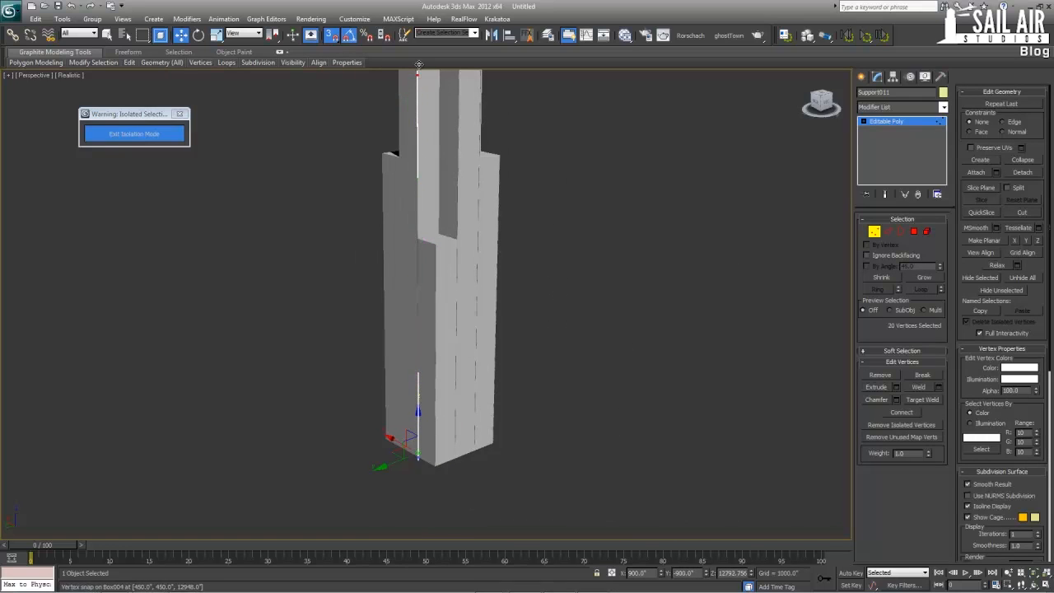
middle_drag(449, 196, 419, 245)
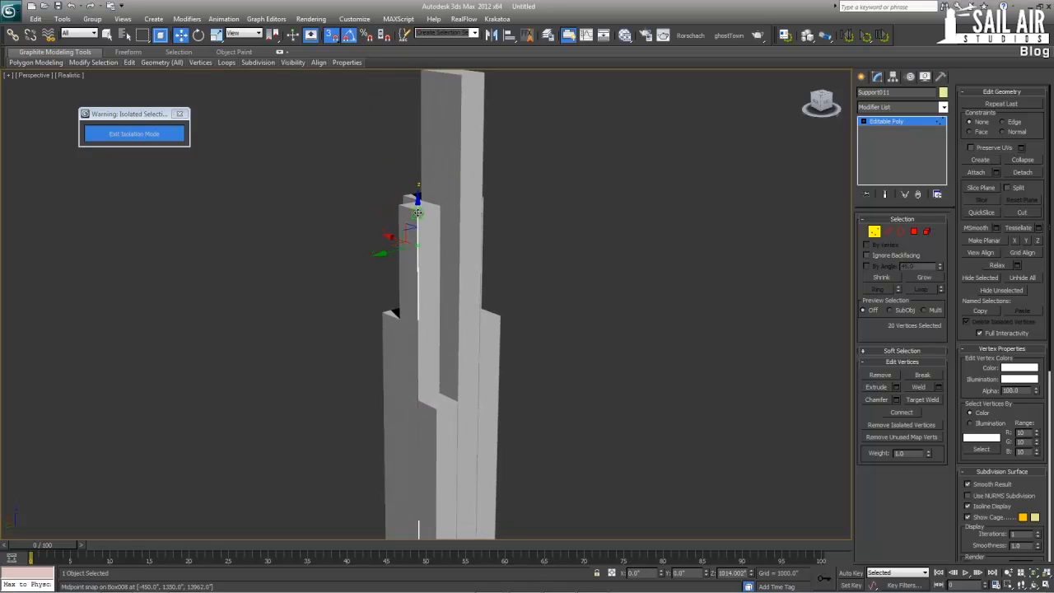
Fine-tune Support011's top vertices upward to a Z of about 14040
key(z)
scroll(461, 323, down, 5)
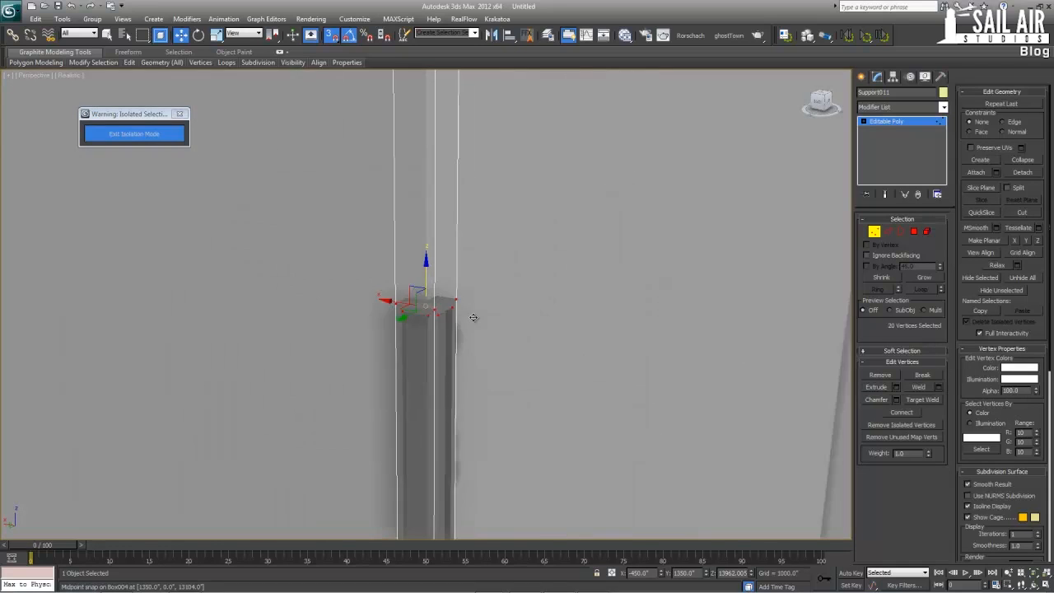
drag(425, 274, 426, 251)
scroll(424, 321, down, 5)
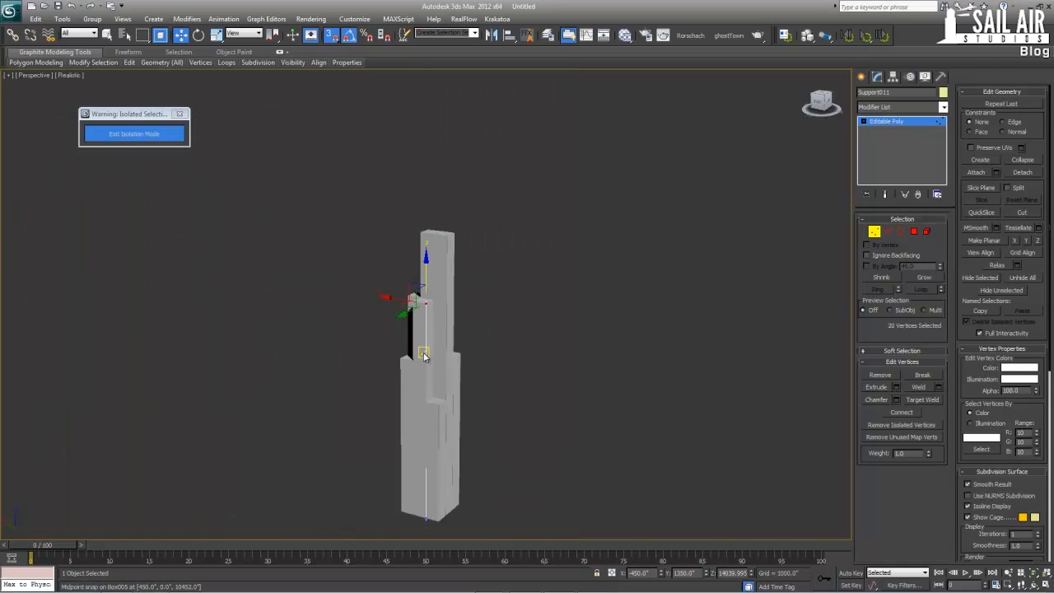
middle_drag(427, 384, 517, 306)
scroll(517, 305, up, 2)
scroll(518, 309, up, 3)
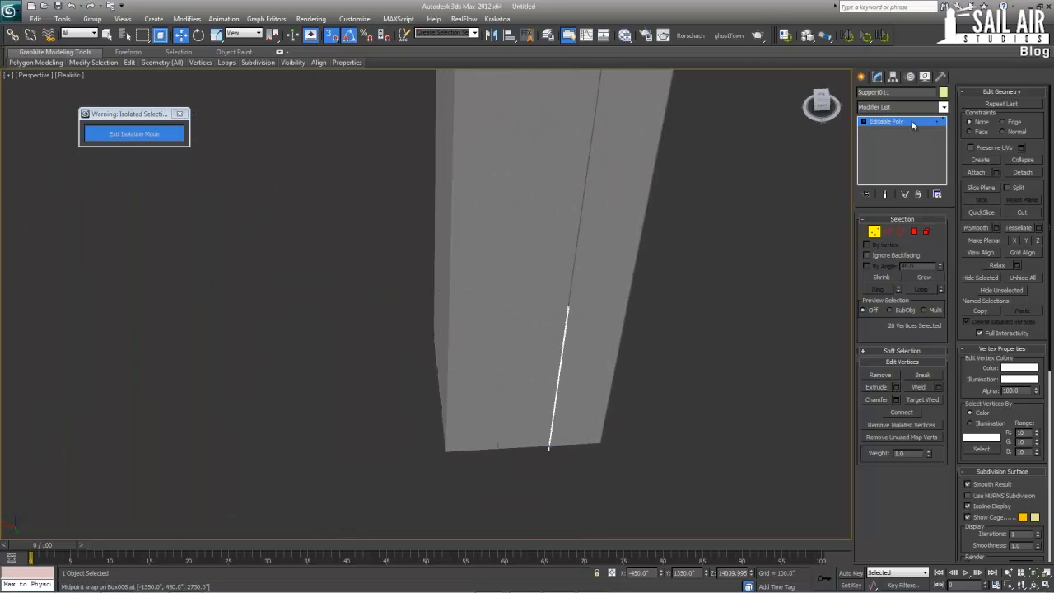
Select Support007, the next column along the same wall as Support011, and all its top-end vertices
click(912, 125)
click(498, 461)
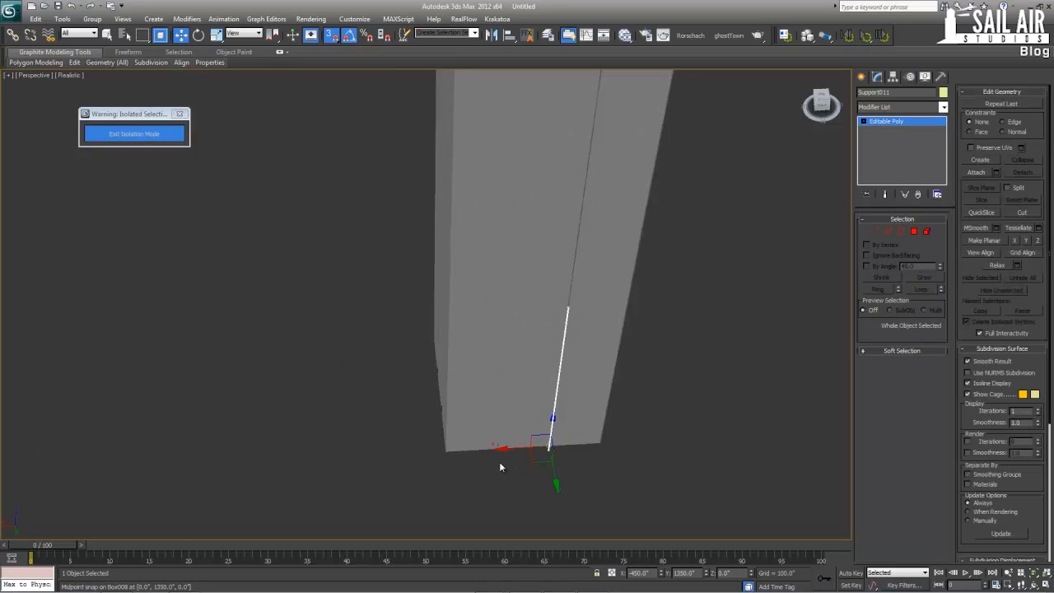
click(873, 229)
drag(477, 420, 508, 178)
Raise Support007's top vertices to the roof edge of the middle-height section, at a Z of about 14040
middle_drag(494, 285, 464, 420)
scroll(463, 406, down, 3)
middle_drag(465, 300, 465, 356)
alt+middle_drag(466, 356, 493, 348)
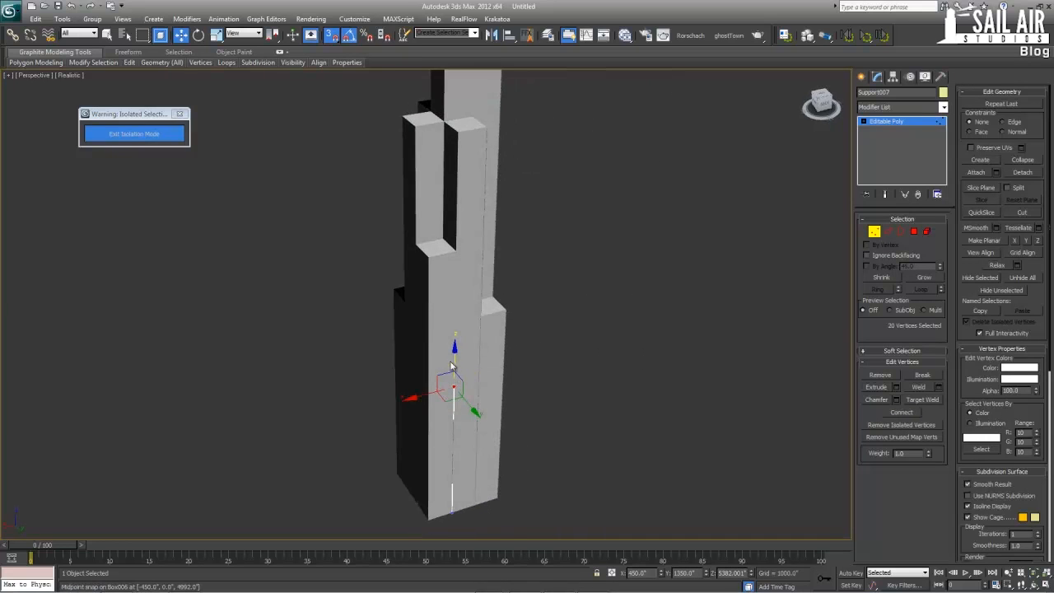
drag(455, 359, 452, 132)
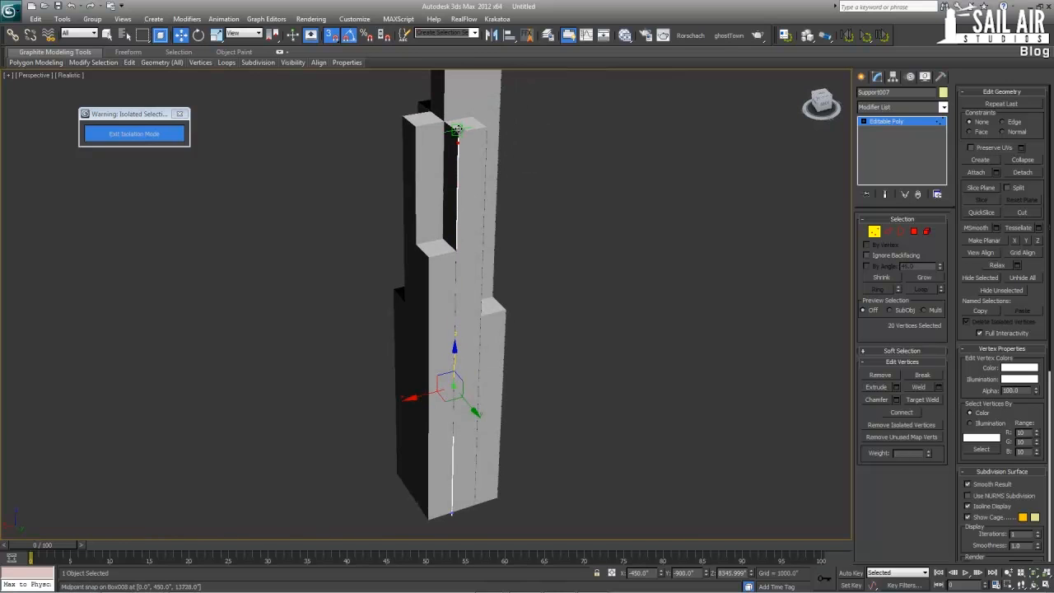
key(z)
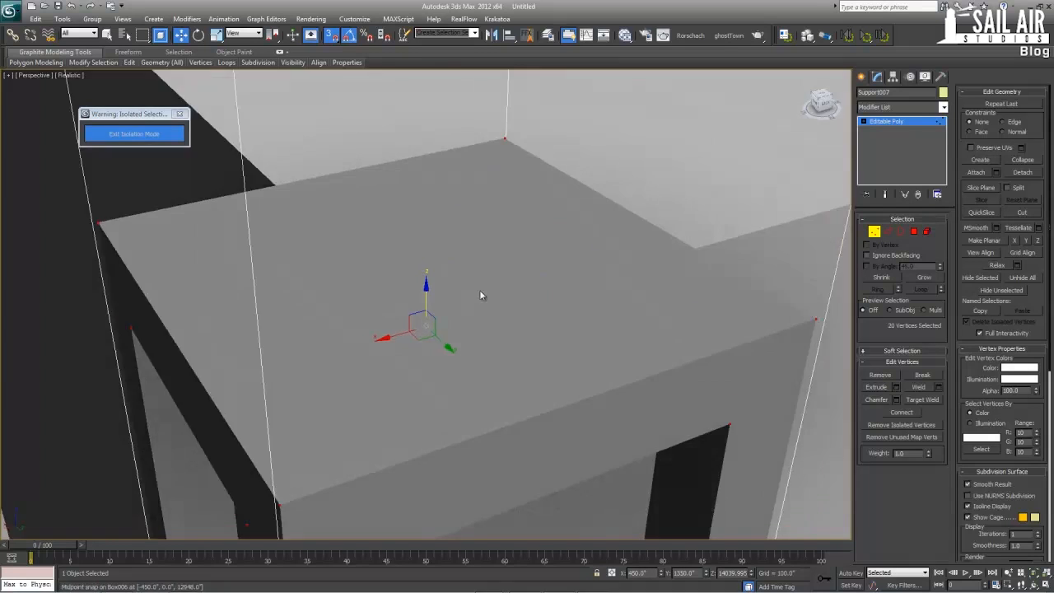
scroll(495, 304, down, 6)
alt+middle_drag(479, 289, 486, 126)
scroll(478, 329, down, 4)
middle_drag(476, 342, 498, 269)
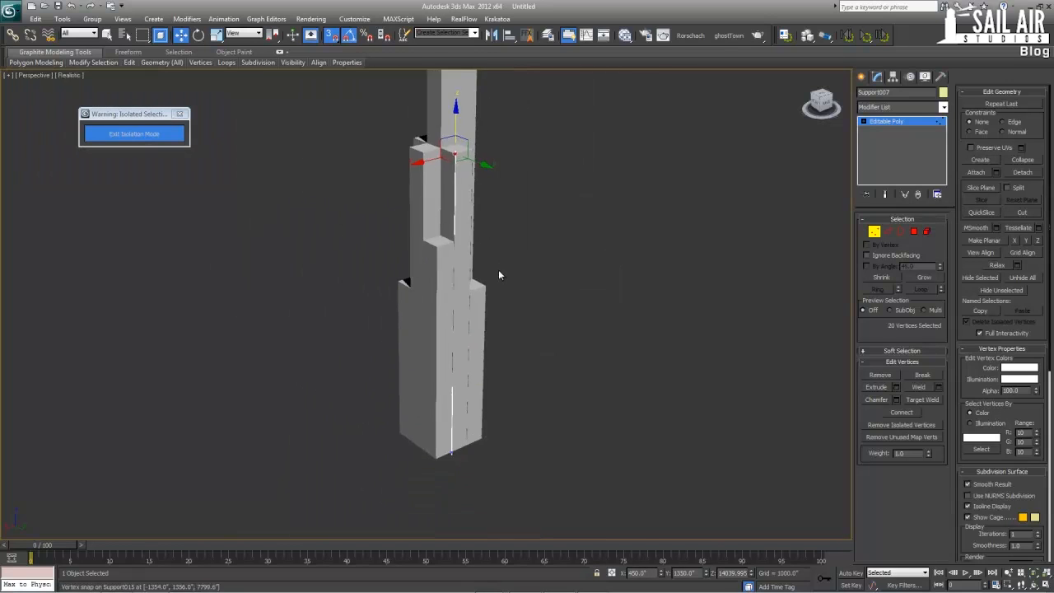
Select the corner column Support next to Support007 and raise its top vertices to its section's roof at a Z of 10296
scroll(499, 275, up, 3)
key(alt+w)
mouse_move(536, 441)
middle_down()
mouse_move(536, 364)
mouse_move(528, 418)
mouse_move(567, 420)
middle_up()
key(alt+w)
scroll(412, 460, up, 3)
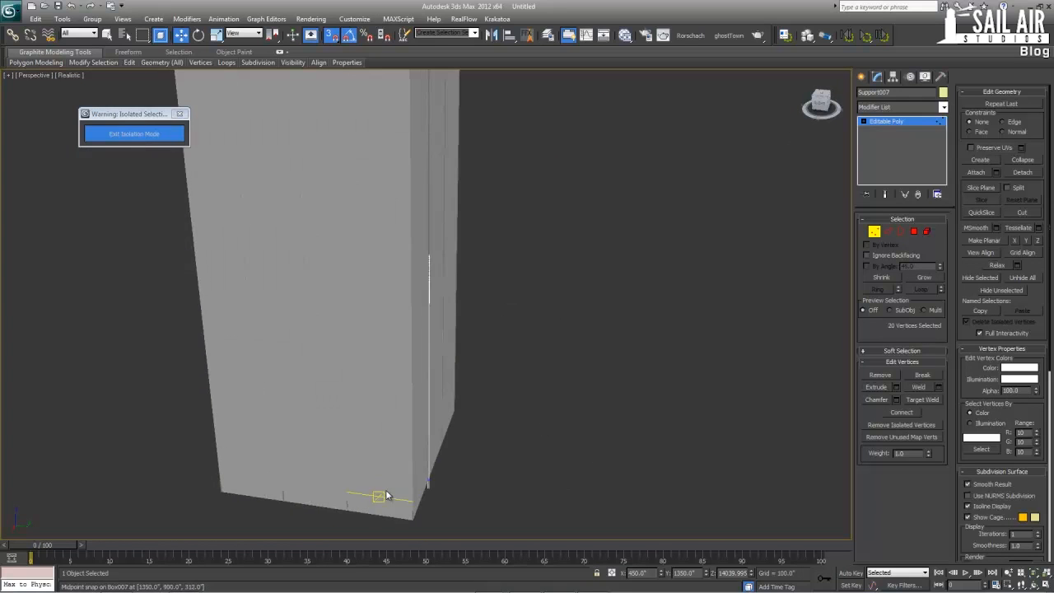
alt+middle_drag(385, 489, 375, 487)
scroll(385, 489, up, 3)
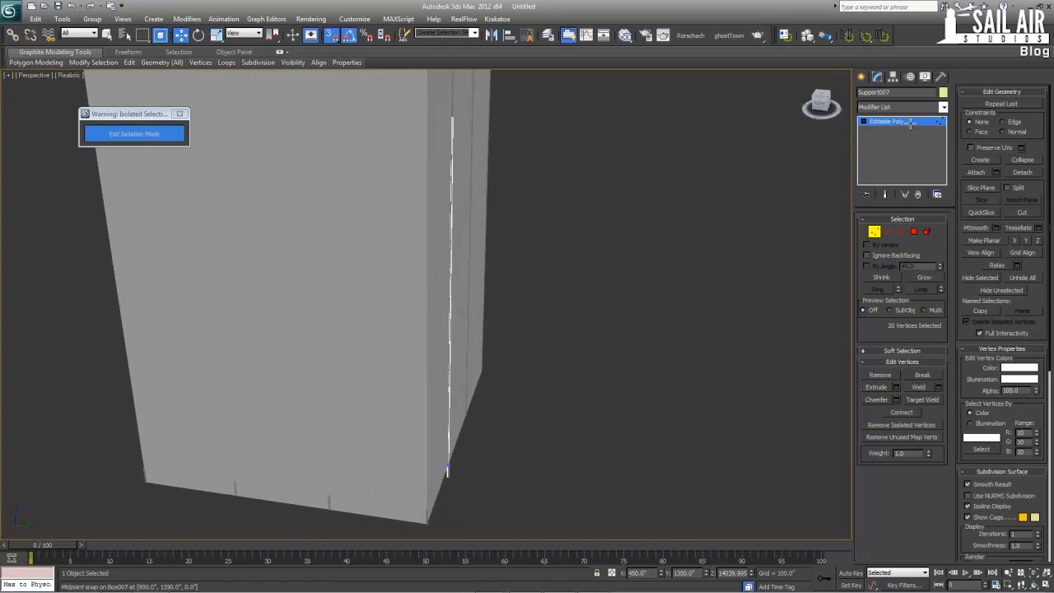
click(909, 123)
click(428, 518)
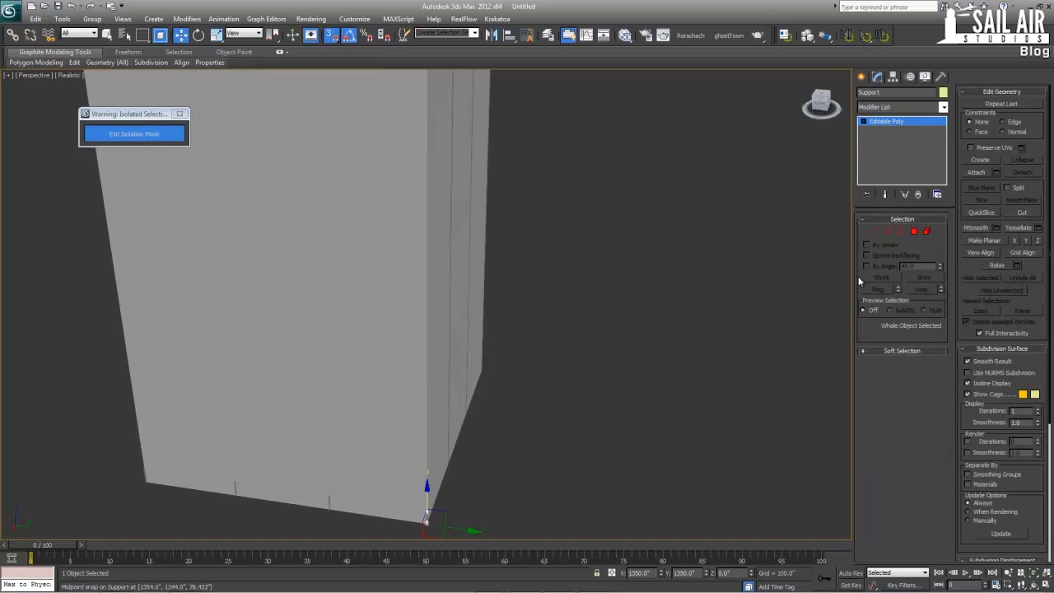
click(879, 233)
drag(463, 519, 416, 498)
scroll(416, 499, down, 6)
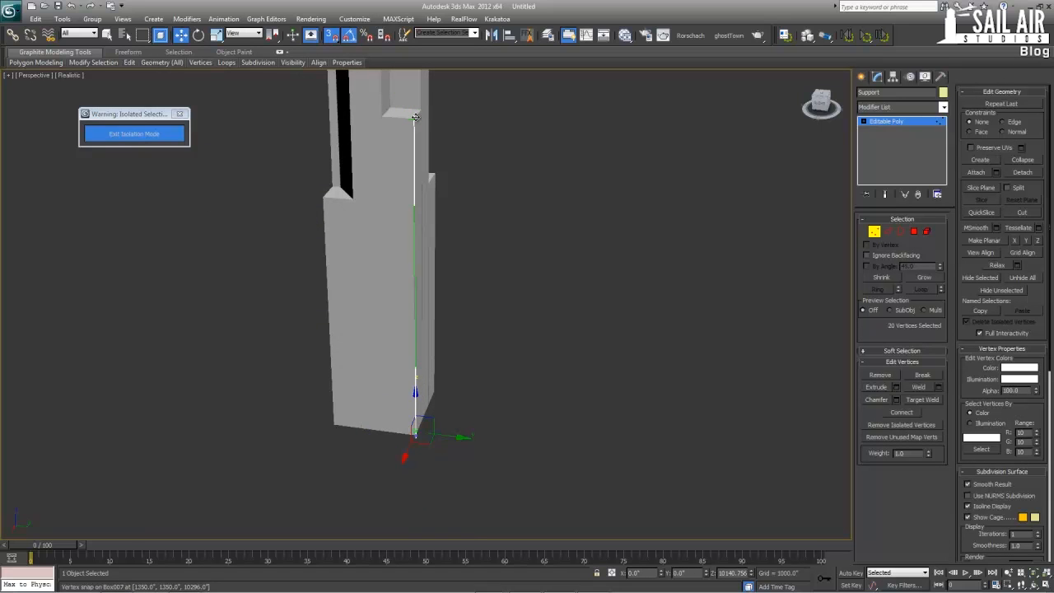
Select Support001 on the wall around the corner from the Support column, and all its top-end vertices
click(905, 123)
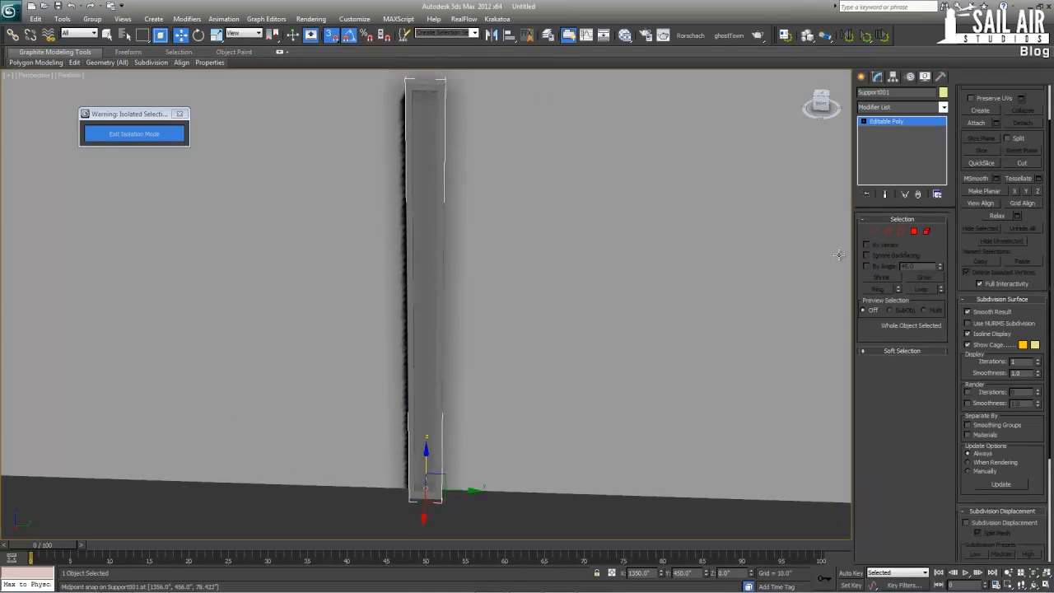
click(872, 233)
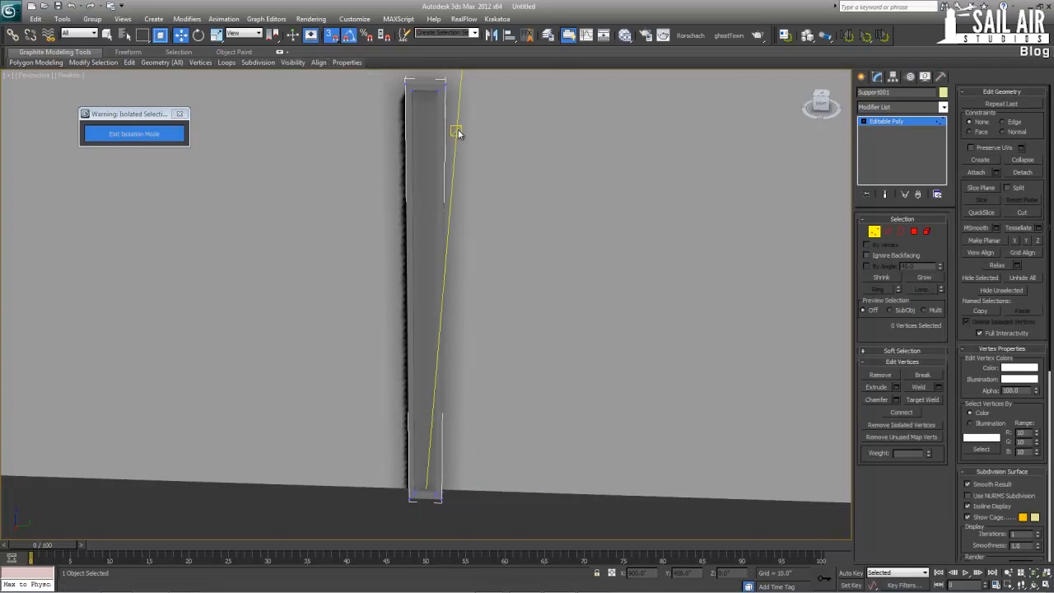
right_click(458, 134)
click(437, 166)
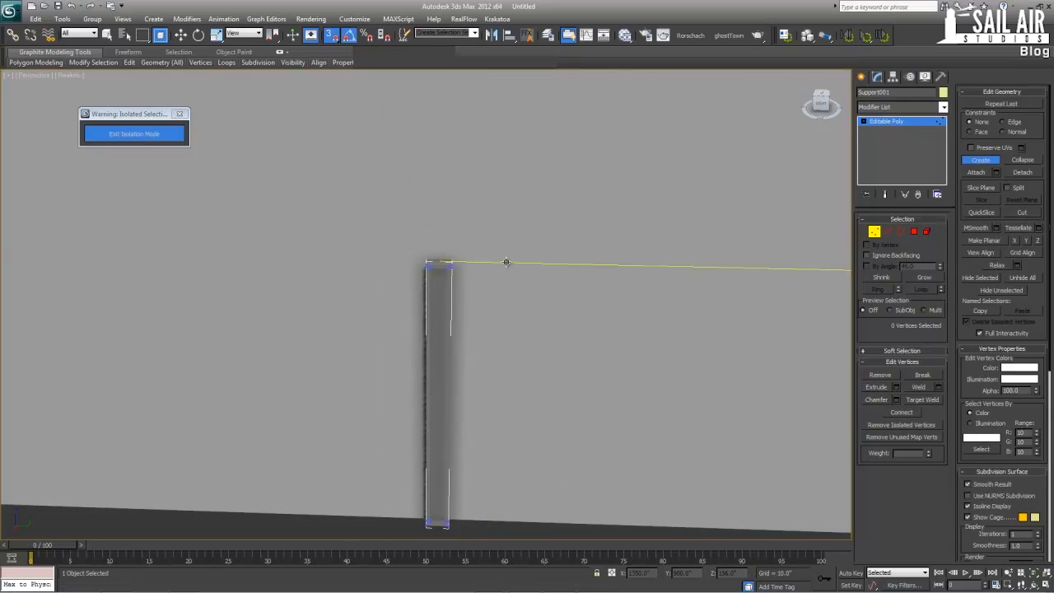
right_click(466, 249)
scroll(384, 285, down, 5)
Raise Support001's top vertices to the roof edge of its adjoining section, at a Z of about 14040
middle_drag(384, 285, 387, 515)
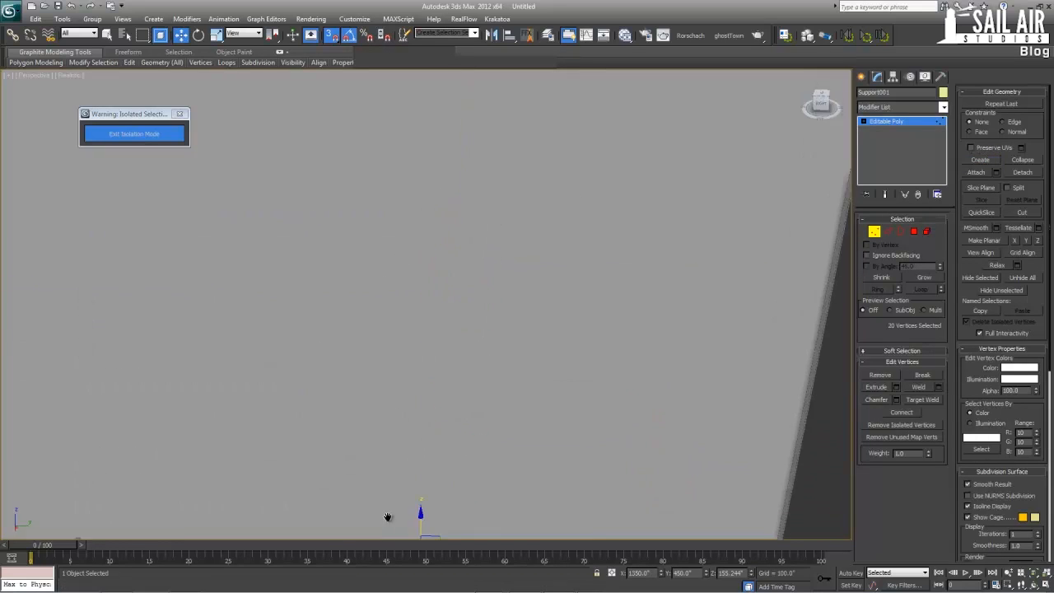
scroll(388, 515, down, 10)
middle_drag(371, 305, 365, 388)
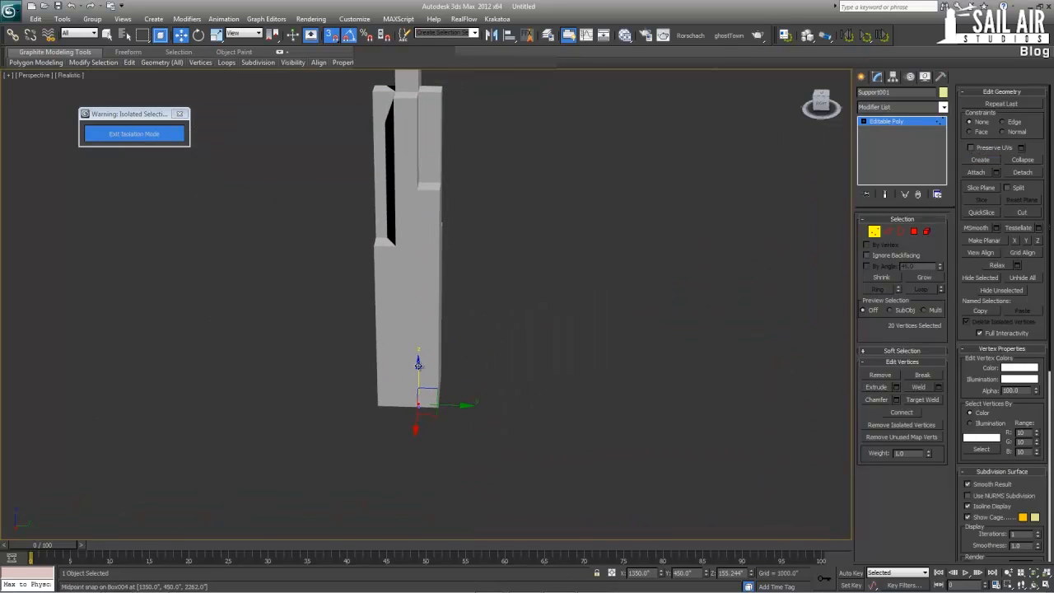
key(z)
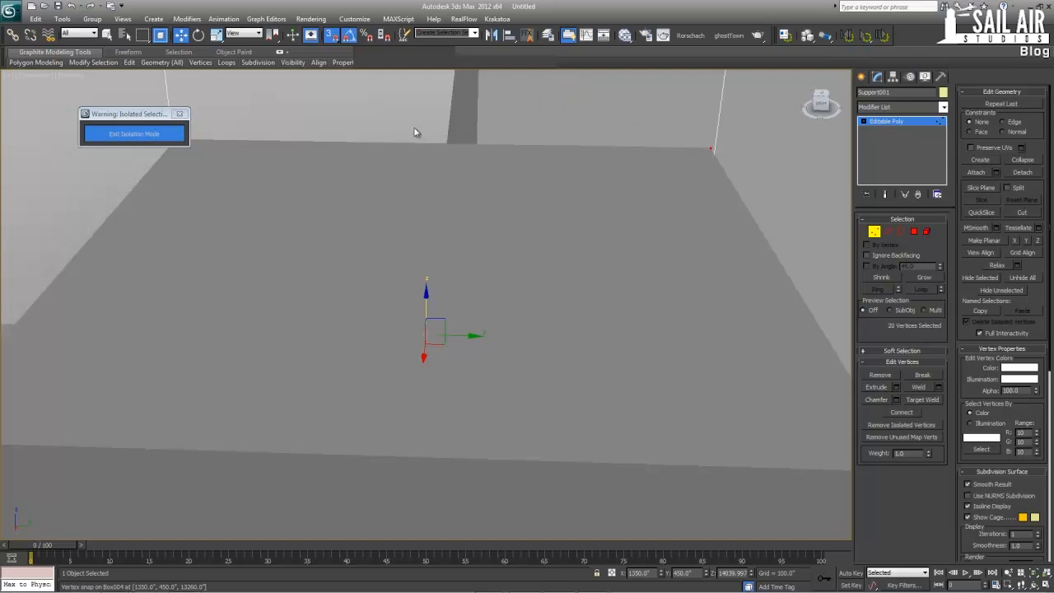
Select Support002, the next column along the wall from Support001, and all its top-end vertices
alt+middle_drag(417, 131, 467, 206)
scroll(431, 331, down, 10)
middle_drag(383, 405, 461, 78)
scroll(479, 267, up, 4)
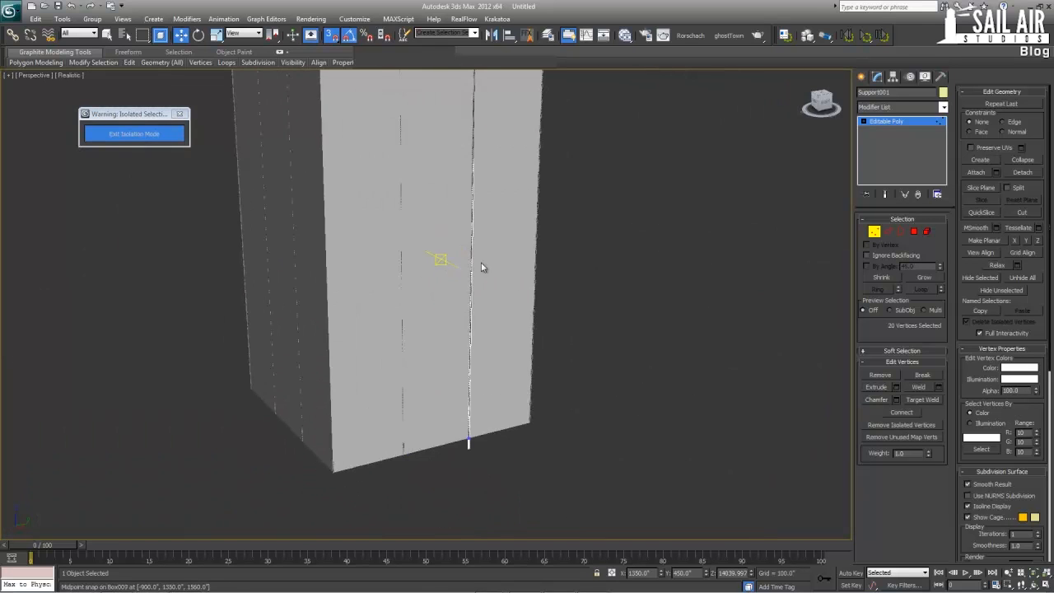
click(906, 124)
click(403, 449)
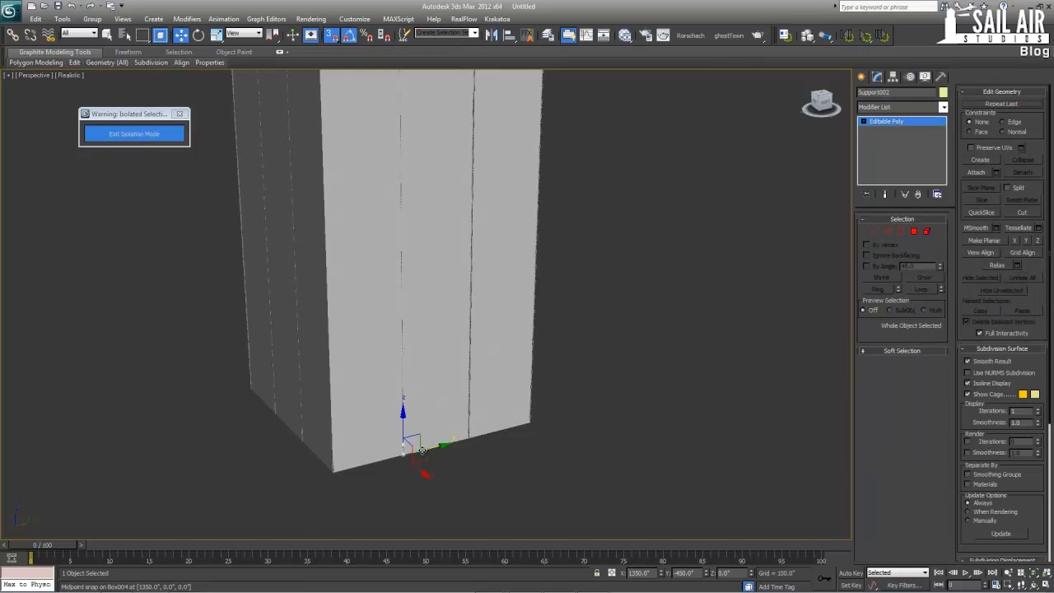
key(z)
click(871, 231)
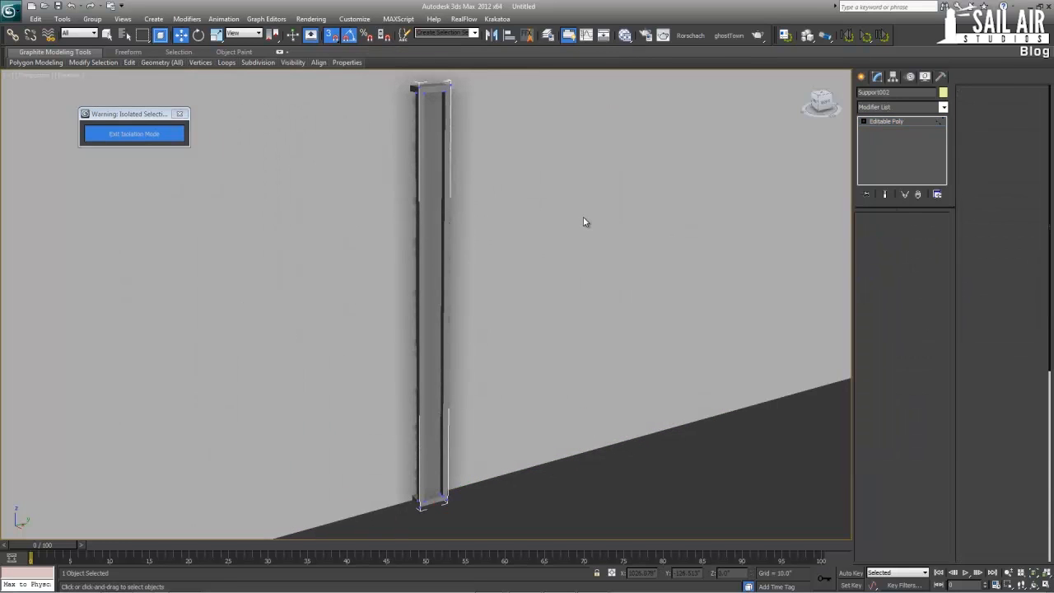
drag(584, 223, 322, 70)
Raise Support002's top vertices to the roof of the lower corner section at a Z of 7800
middle_drag(341, 130, 376, 296)
scroll(376, 293, down, 10)
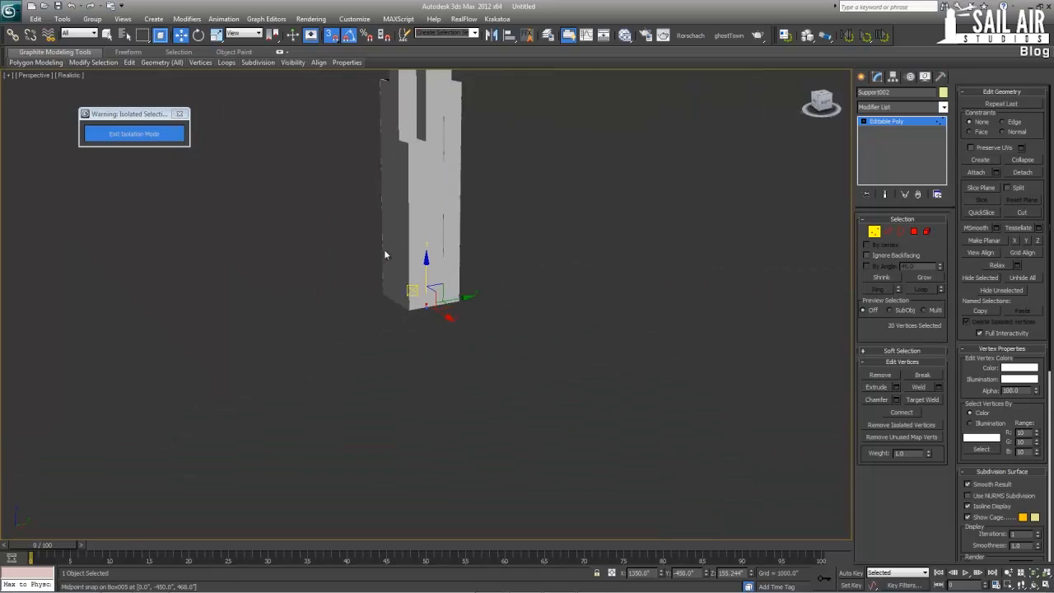
middle_drag(384, 249, 388, 304)
scroll(382, 288, up, 3)
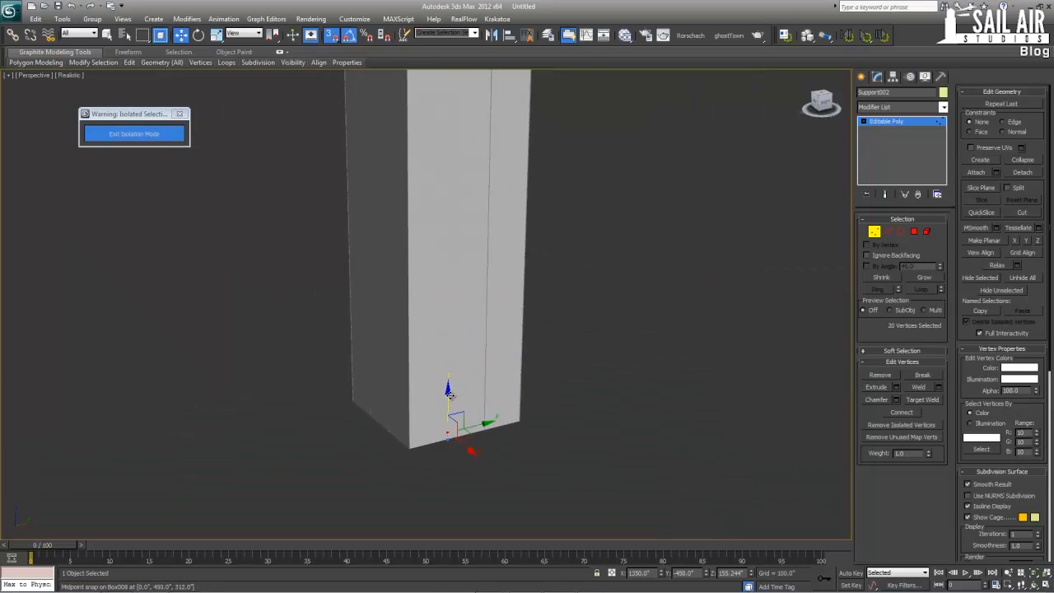
middle_drag(427, 124, 447, 346)
scroll(543, 333, up, 3)
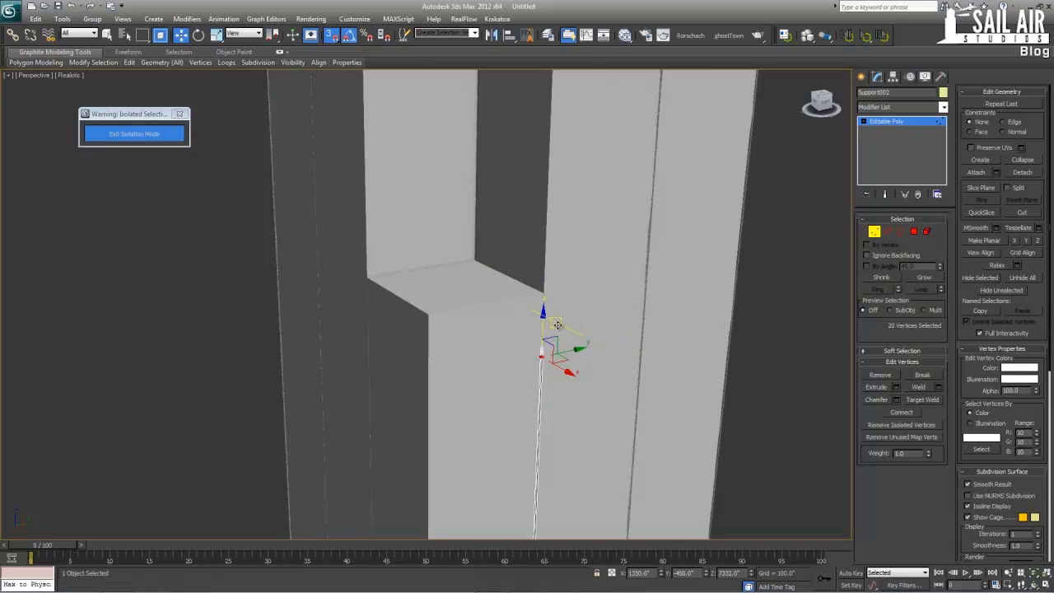
scroll(543, 292, down, 6)
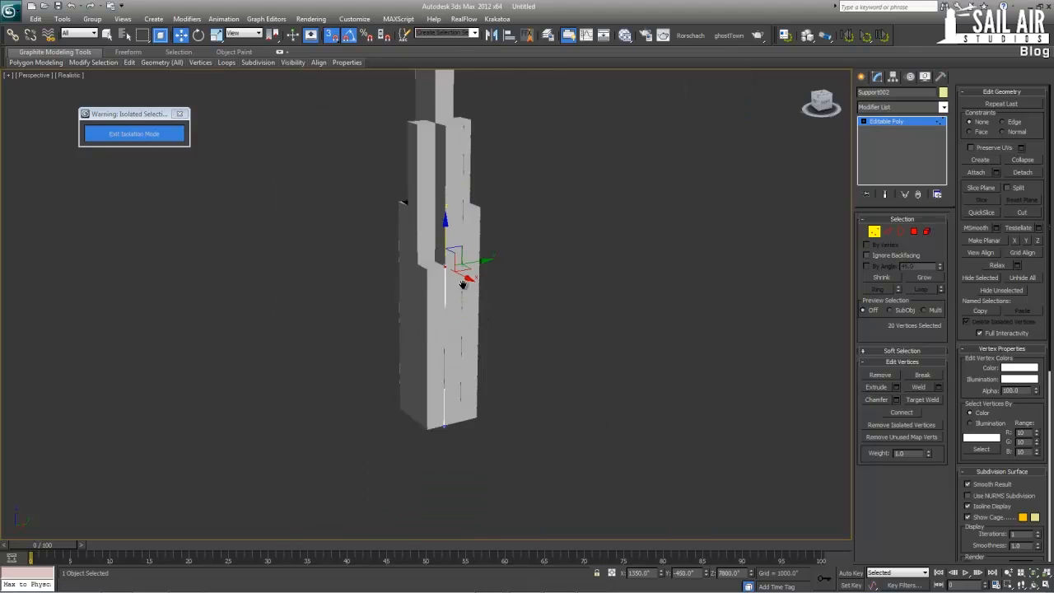
Select the corner column Support003 beside Support002, and all its top-end vertices
click(896, 125)
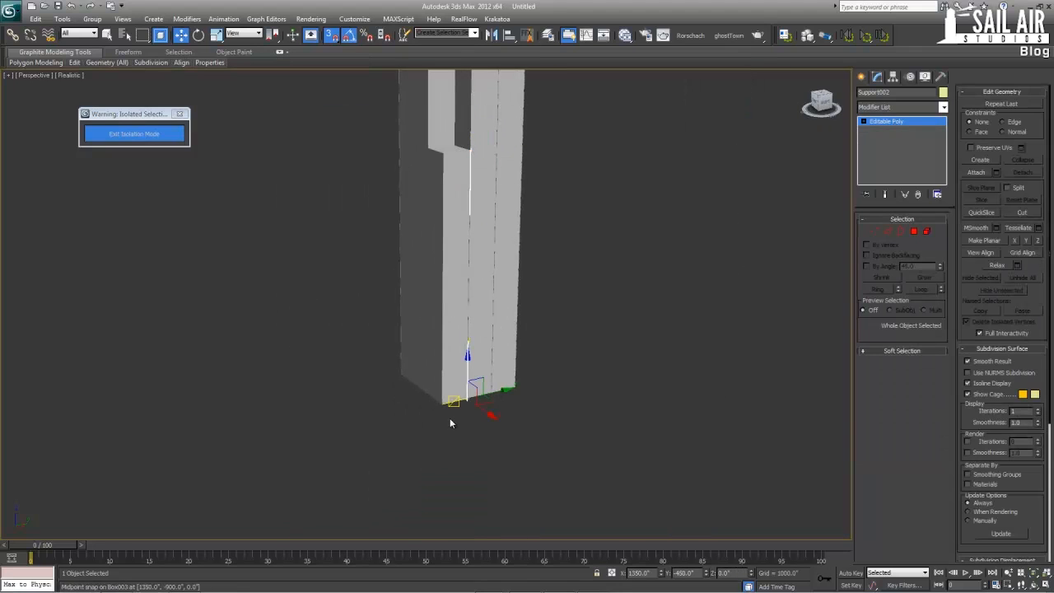
click(435, 398)
scroll(452, 411, up, 3)
alt+middle_drag(459, 421, 483, 420)
middle_drag(482, 420, 493, 329)
scroll(494, 329, up, 4)
click(450, 454)
key(z)
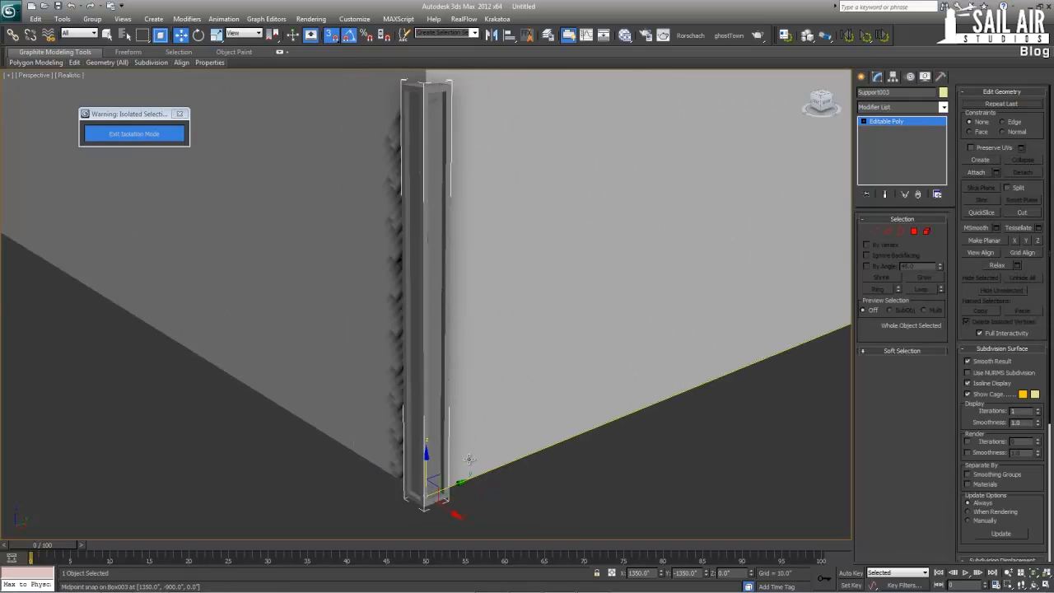
click(874, 231)
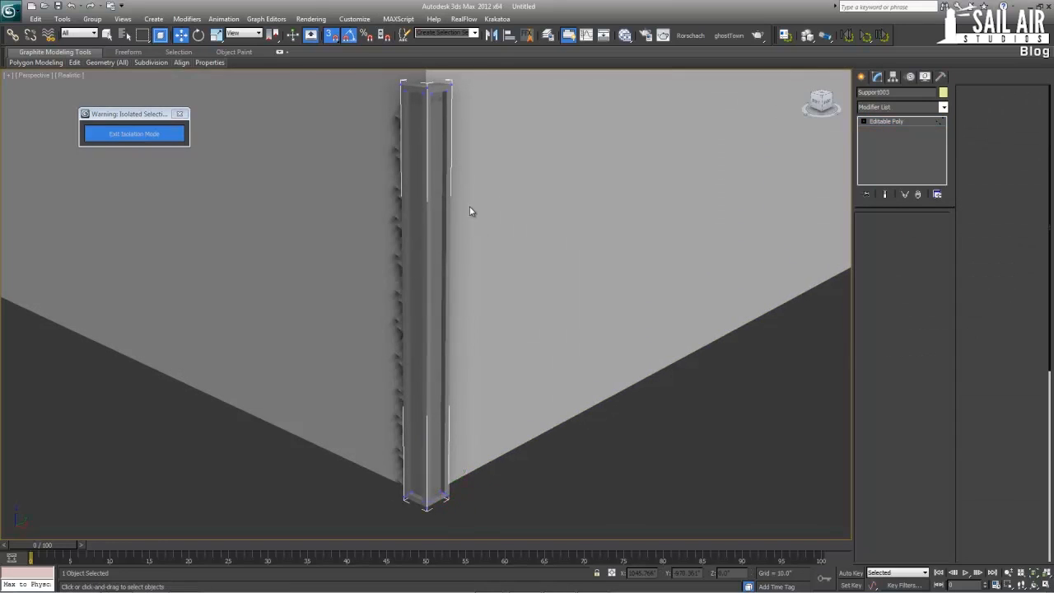
scroll(483, 404, down, 3)
drag(351, 243, 351, 243)
Raise Support003's top vertices to the corner section's roof at a Z of 7800
scroll(374, 512, down, 2)
middle_drag(352, 244, 401, 377)
scroll(417, 256, down, 4)
scroll(401, 377, down, 3)
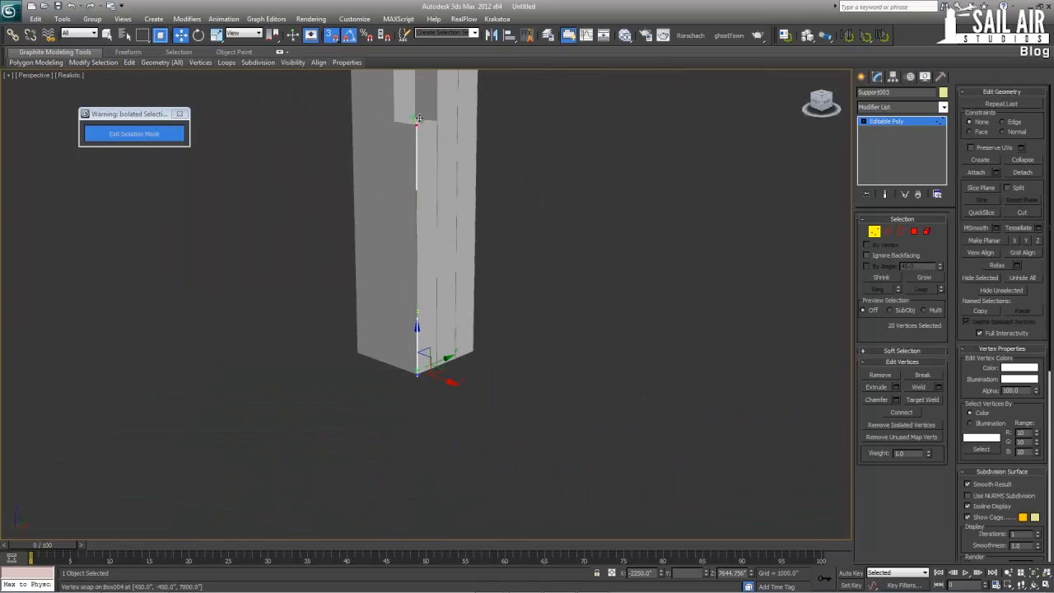
alt+middle_drag(396, 232, 417, 241)
Select Support004 on the wall around the corner from Support003, and all its top-end vertices
middle_drag(371, 329, 583, 310)
scroll(583, 311, up, 3)
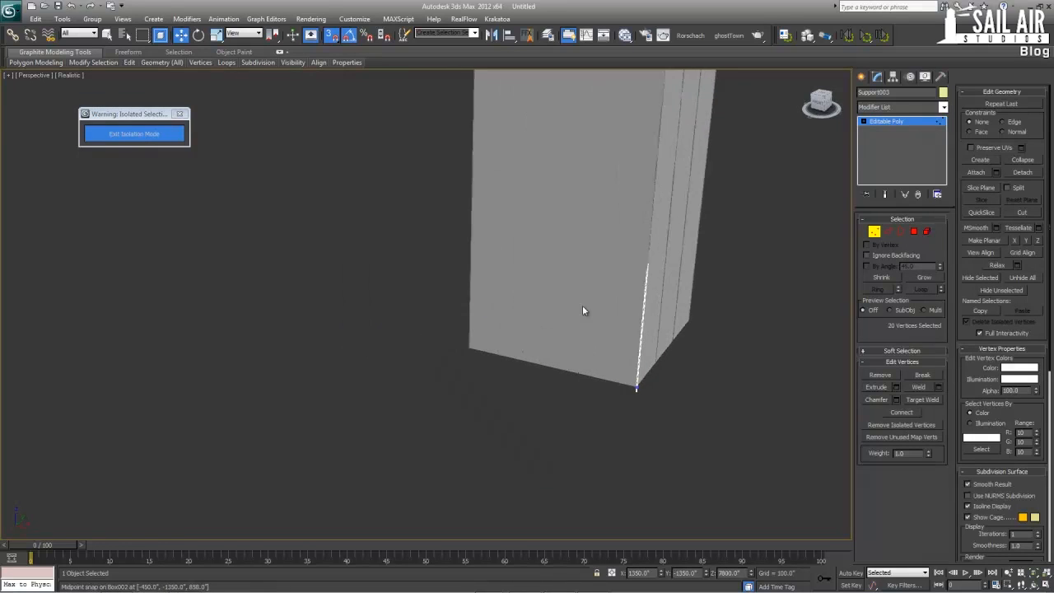
click(888, 125)
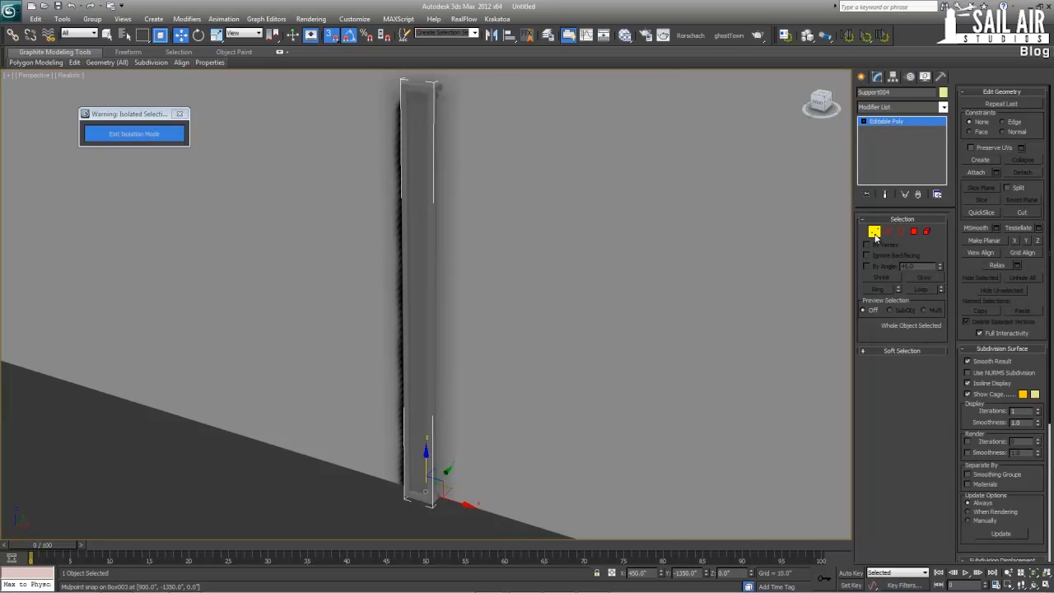
click(874, 236)
drag(519, 237, 362, 81)
Raise Support004's top vertices to the roof edge of the lower corner section at a Z of 7800
middle_drag(413, 149, 395, 354)
scroll(395, 353, down, 8)
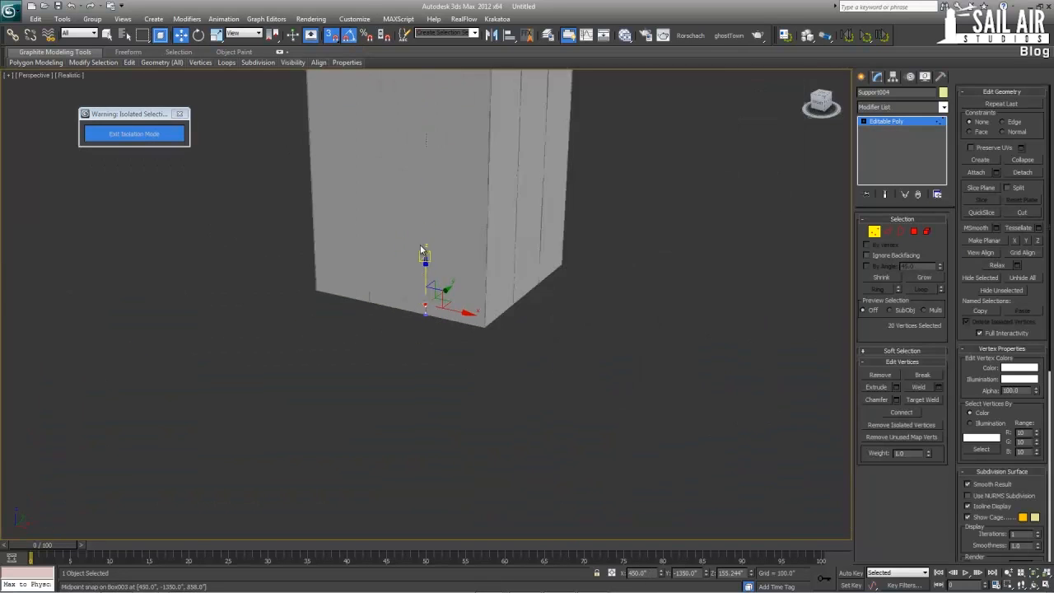
middle_drag(421, 249, 392, 411)
scroll(393, 411, down, 3)
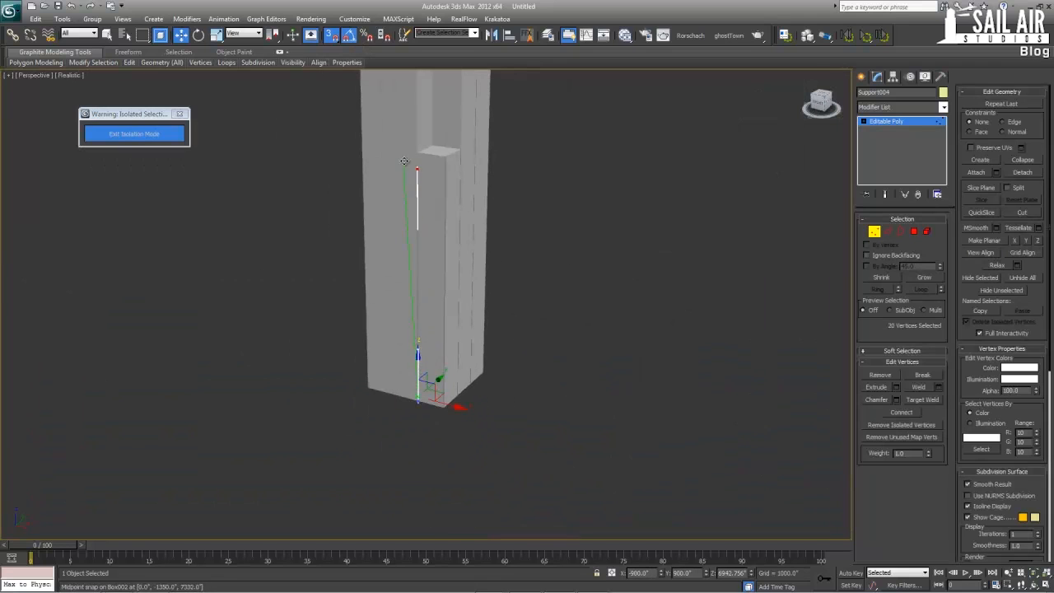
drag(417, 153, 425, 384)
scroll(418, 151, up, 10)
scroll(426, 384, down, 10)
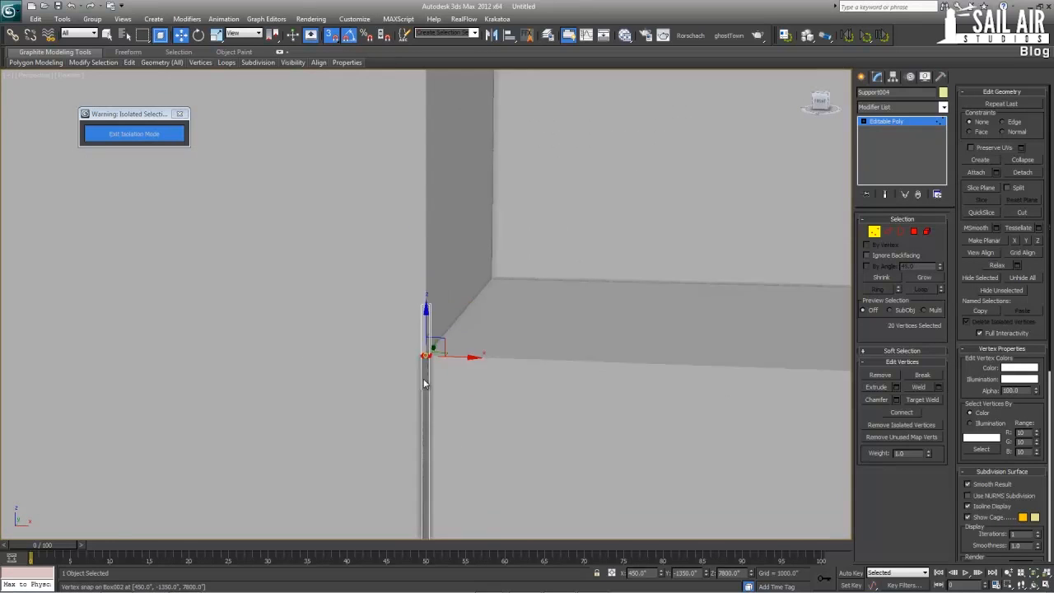
scroll(379, 453, up, 5)
Select Support008, the next column along the wall from Support004, and all its top-end vertices
click(885, 121)
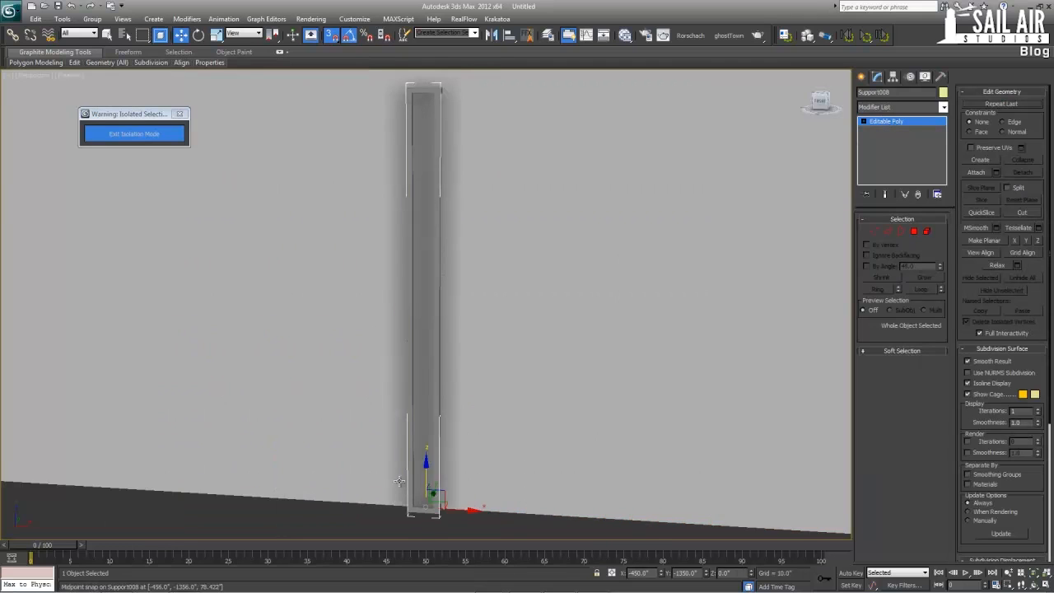
click(874, 232)
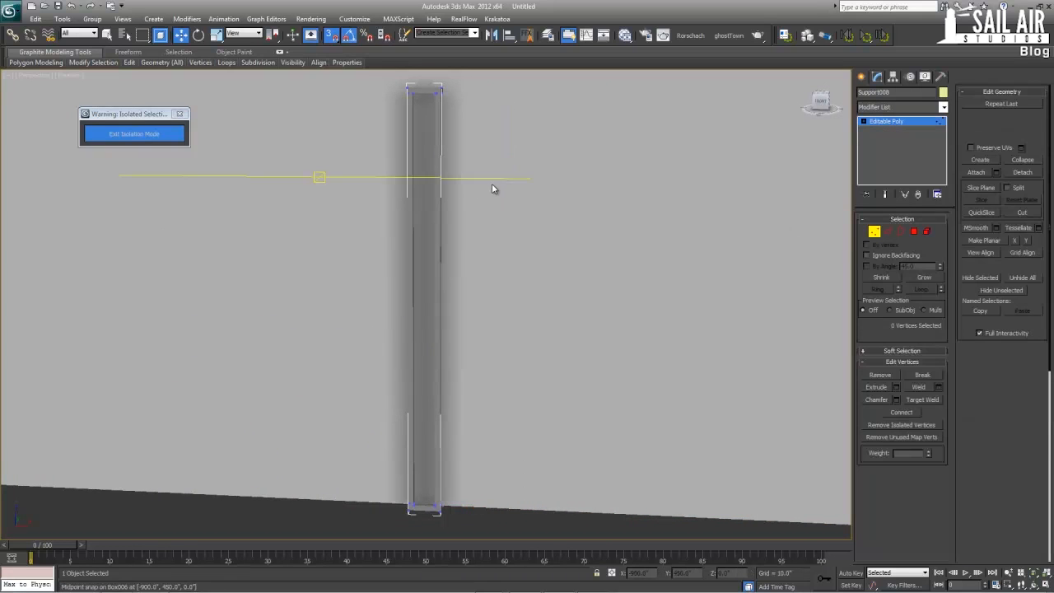
drag(543, 182, 352, 41)
Raise Support008's top vertices to the roof edge of the adjoining taller section at a Z of 10296
scroll(370, 210, down, 5)
middle_drag(371, 211, 379, 305)
scroll(379, 305, down, 8)
middle_drag(395, 228, 387, 359)
scroll(387, 359, down, 3)
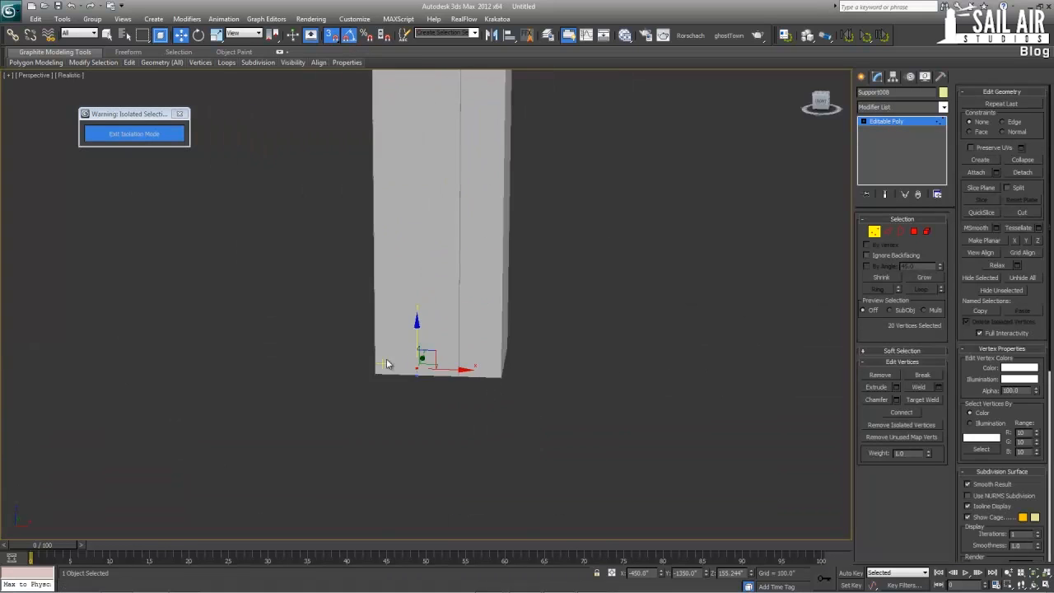
drag(415, 326, 418, 377)
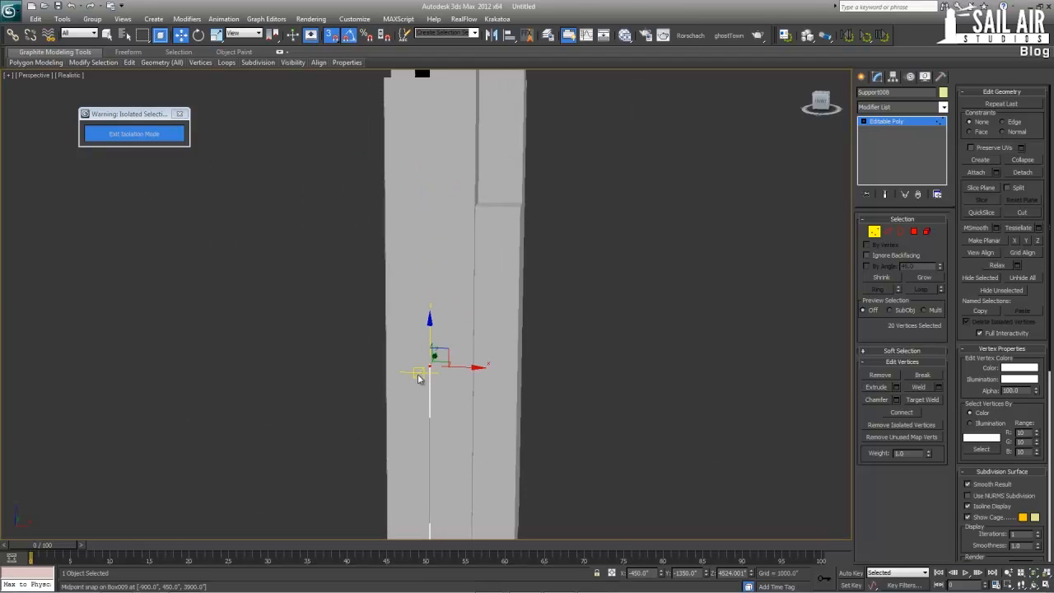
drag(427, 328, 430, 77)
middle_drag(430, 77, 457, 273)
key(z)
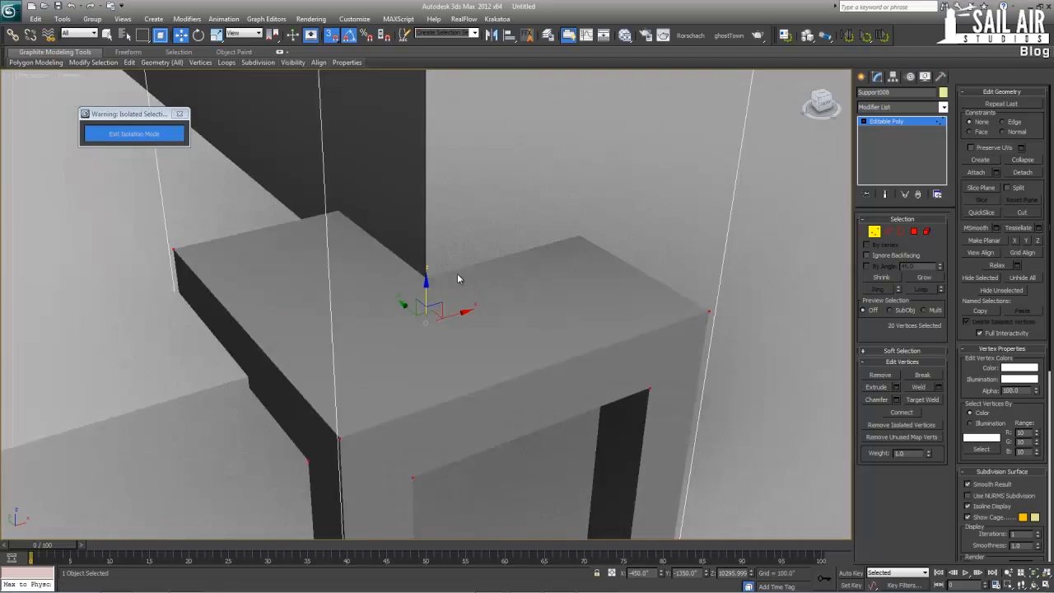
scroll(363, 270, down, 5)
scroll(393, 329, down, 4)
scroll(394, 330, down, 4)
middle_drag(404, 301, 387, 192)
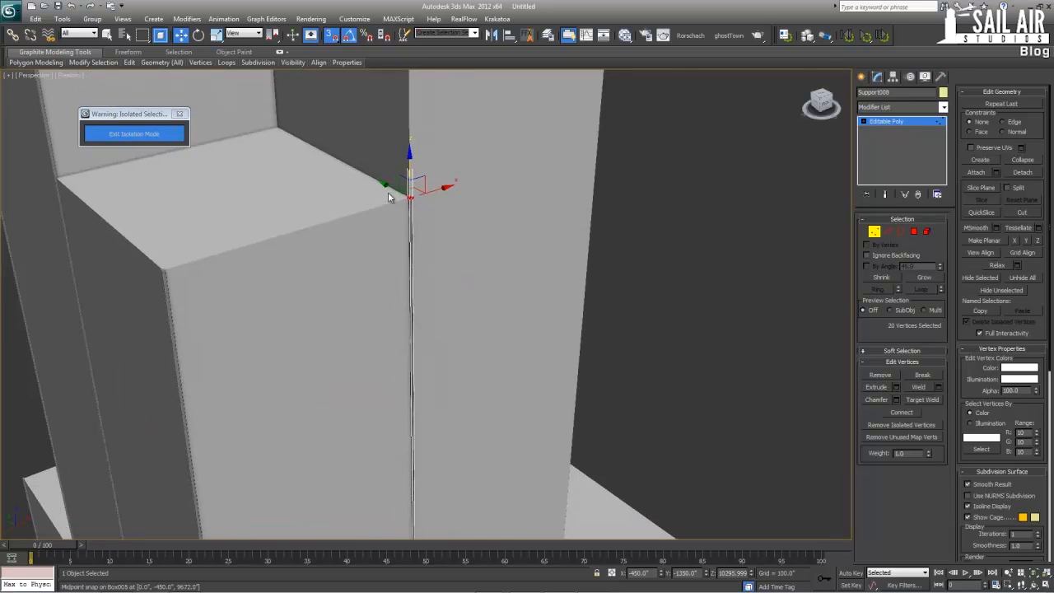
scroll(388, 191, down, 4)
click(896, 123)
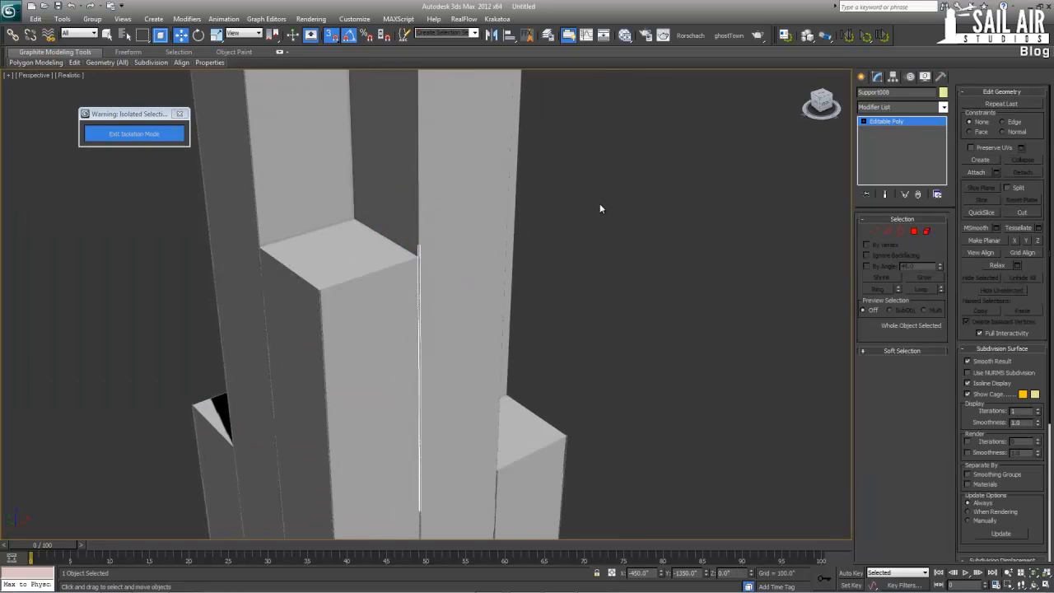
Turn on edged faces in the Perspective view and try to select an inner support column from beneath the tower
key(F4)
scroll(465, 191, up, 2)
scroll(465, 190, down, 5)
middle_drag(463, 333, 462, 182)
scroll(398, 382, up, 4)
middle_drag(398, 381, 398, 265)
scroll(398, 265, up, 6)
middle_drag(325, 228, 367, 238)
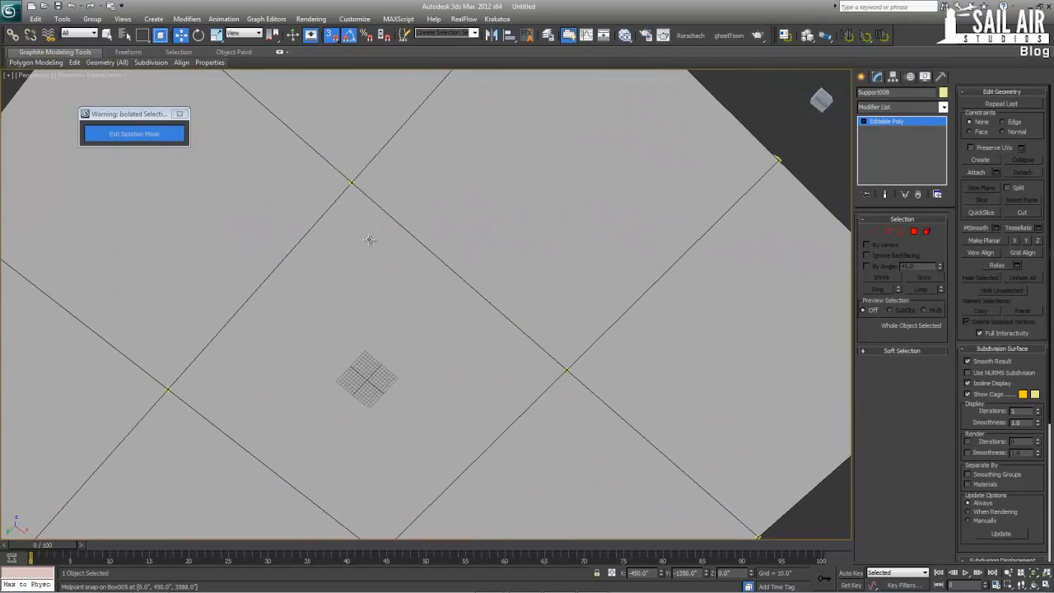
click(351, 181)
key(alt+w)
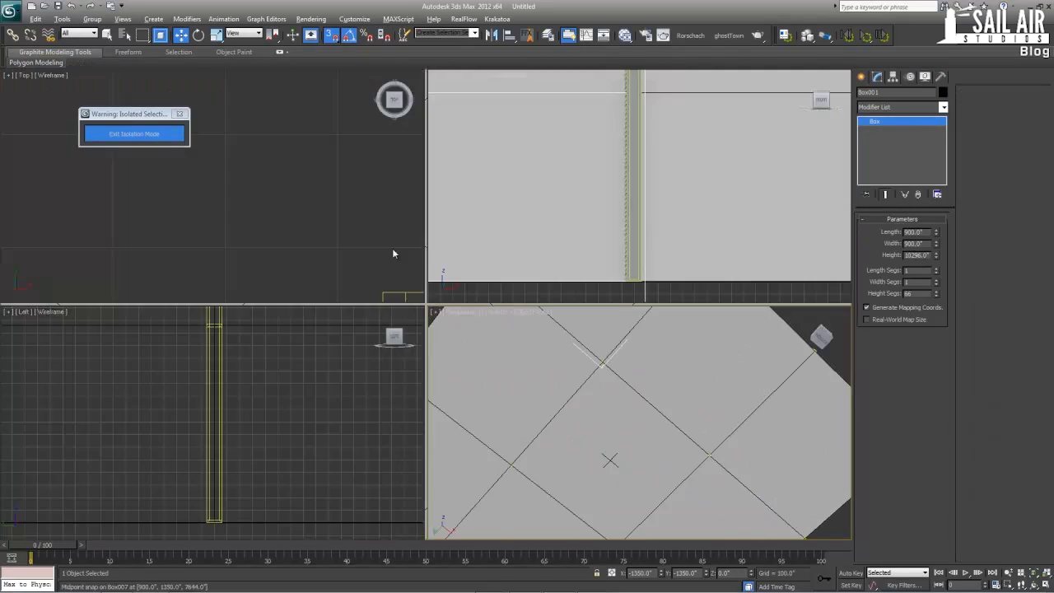
In the Top view, select the four support columns at the inner grid intersections of the tower
right_click(261, 179)
key(z)
scroll(262, 179, down, 5)
middle_drag(278, 152, 260, 205)
key(alt+w)
drag(418, 245, 447, 268)
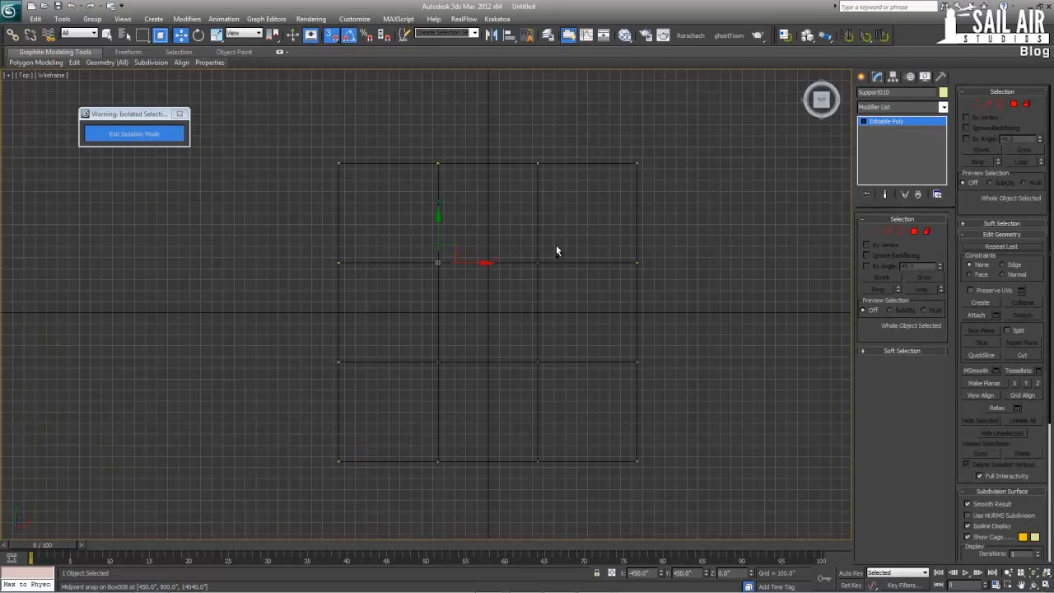
ctrl+drag(555, 245, 522, 288)
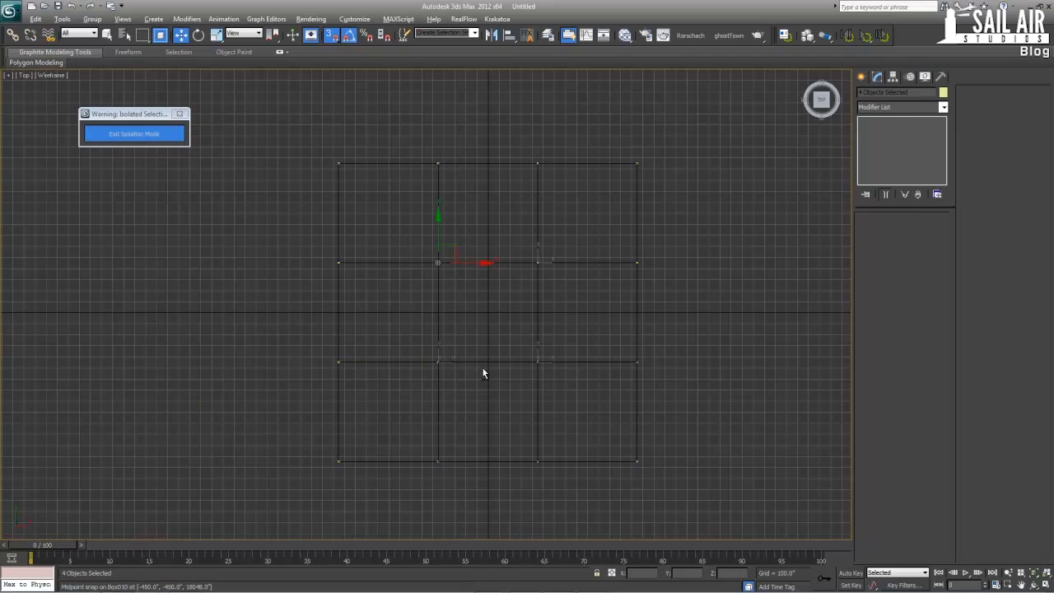
In the Perspective view, raise the four inner columns together along Z toward the lowest roofs, with snapping off
key(alt+w)
middle_click(696, 377)
key(alt+w)
alt+middle_drag(590, 348, 409, 385)
scroll(536, 397, down, 5)
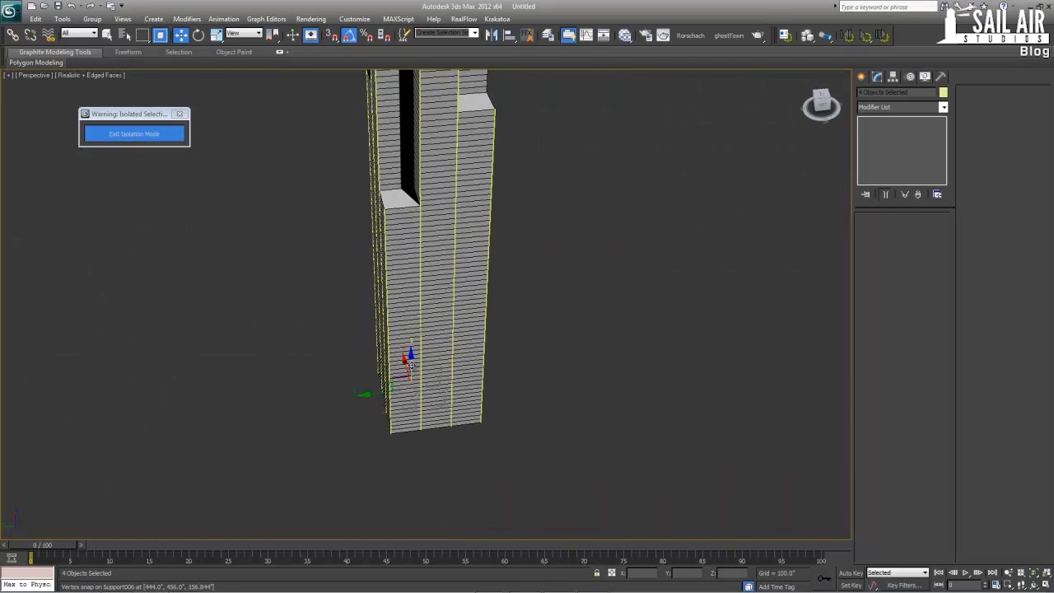
drag(410, 362, 409, 203)
Fine-tune the height of the four inner columns so their bases meet the lower corner roof, at a Z of about 7796
key(alt+w)
key(z)
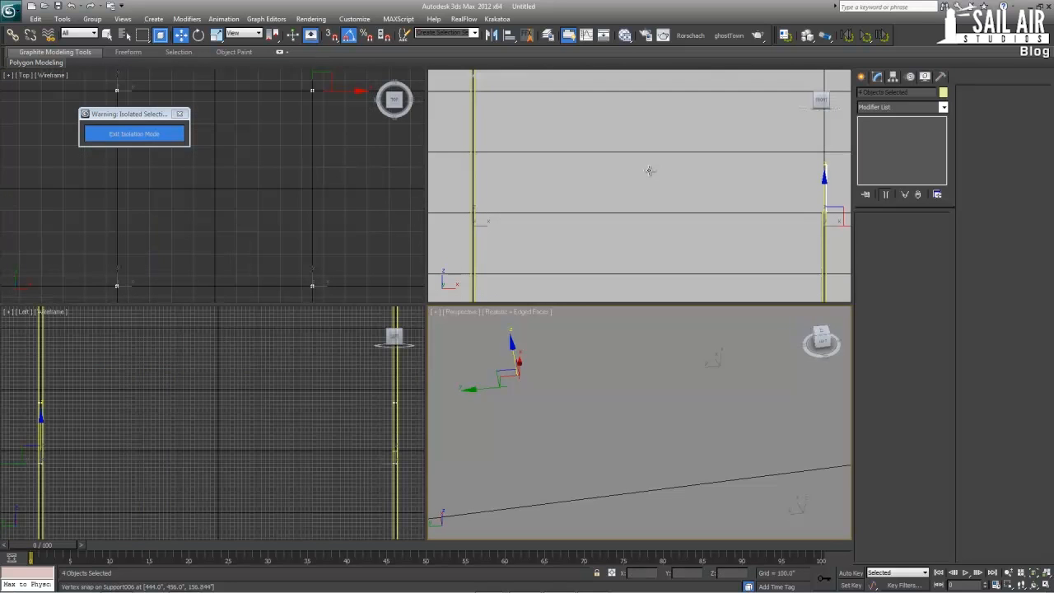
middle_click(287, 441)
scroll(263, 435, down, 10)
scroll(589, 387, down, 10)
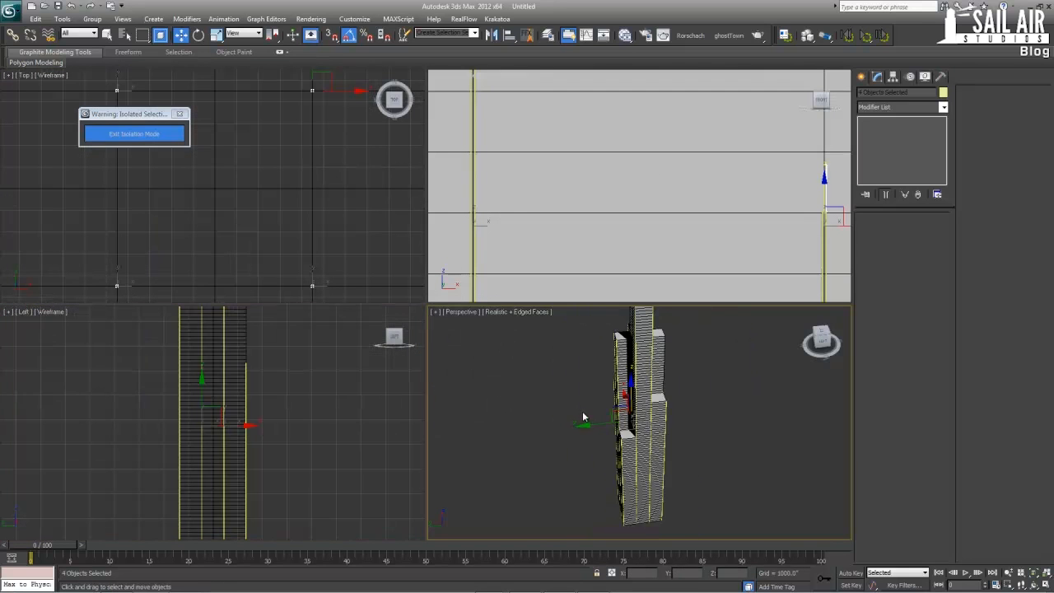
alt+middle_drag(589, 387, 628, 384)
scroll(628, 385, up, 4)
scroll(621, 429, up, 5)
key(alt+w)
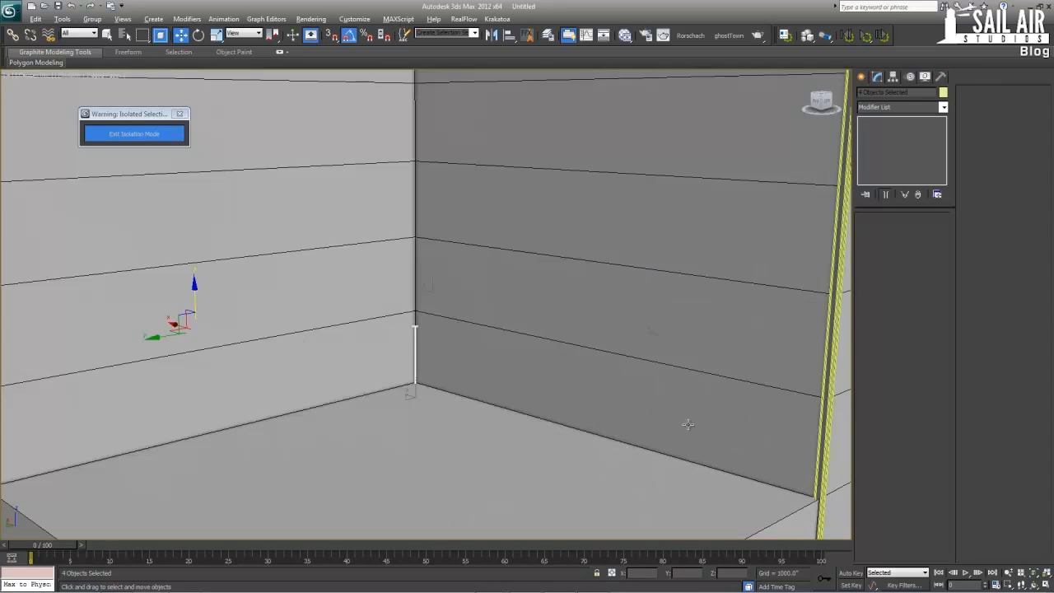
alt+middle_drag(682, 423, 441, 312)
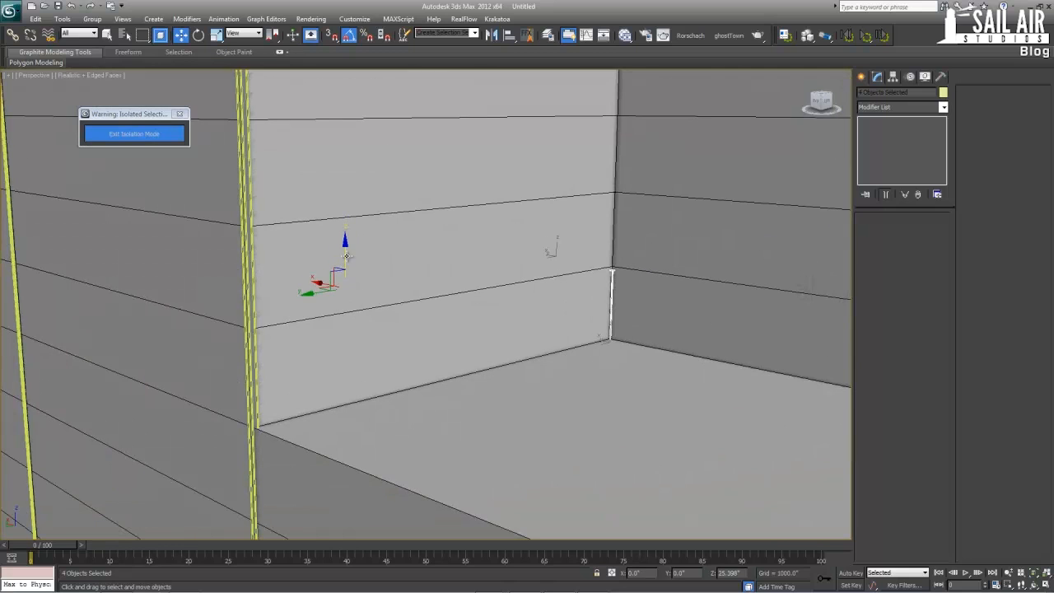
Select Support010, the inner column in the lower roof's corner, and raise its top-end vertices to the tallest roof at a Z of 18048
click(614, 274)
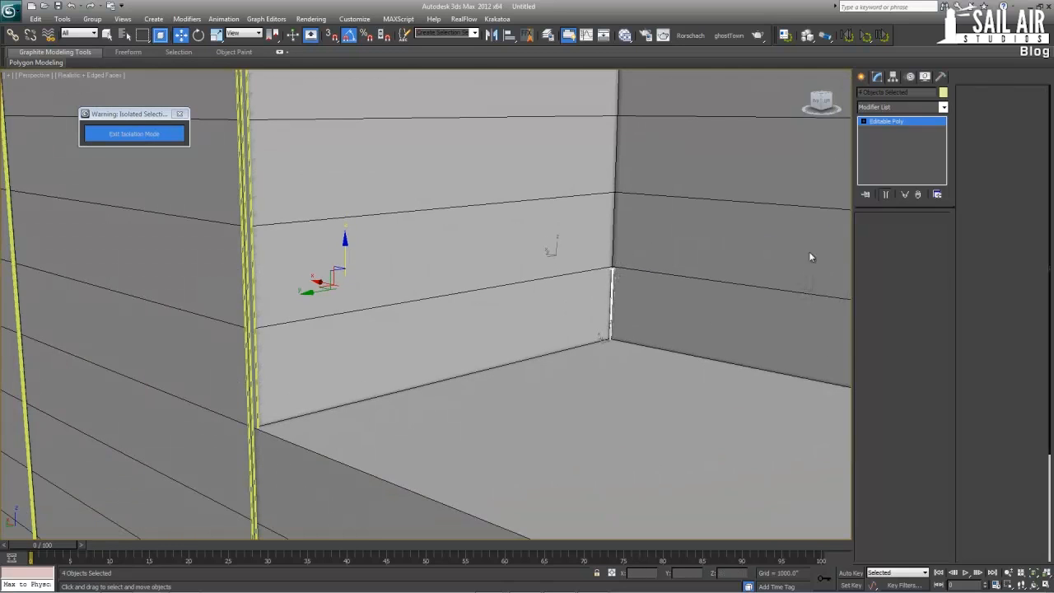
key(q)
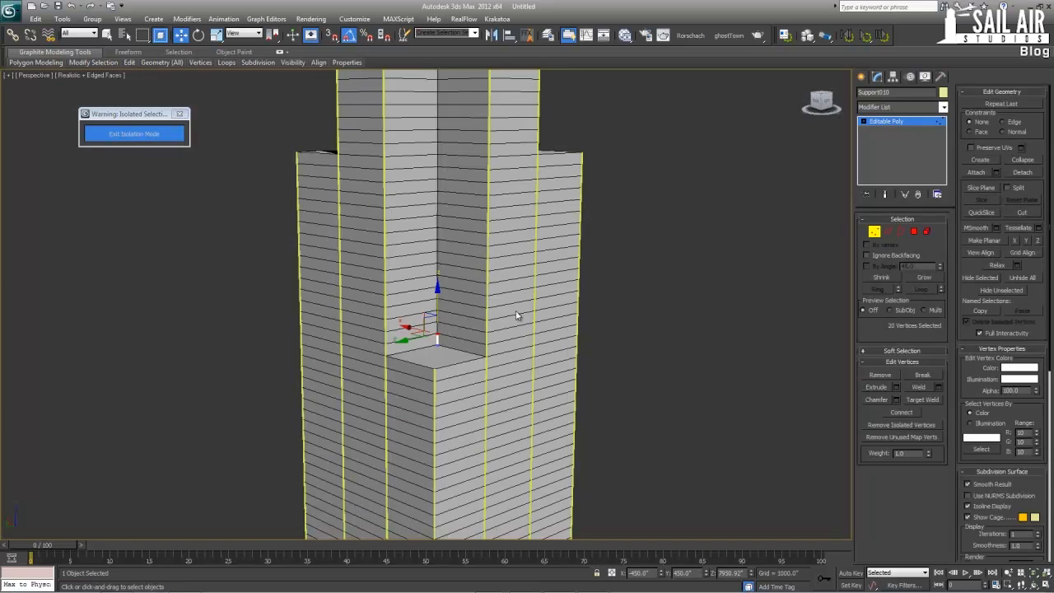
middle_drag(474, 256, 482, 390)
scroll(482, 391, down, 5)
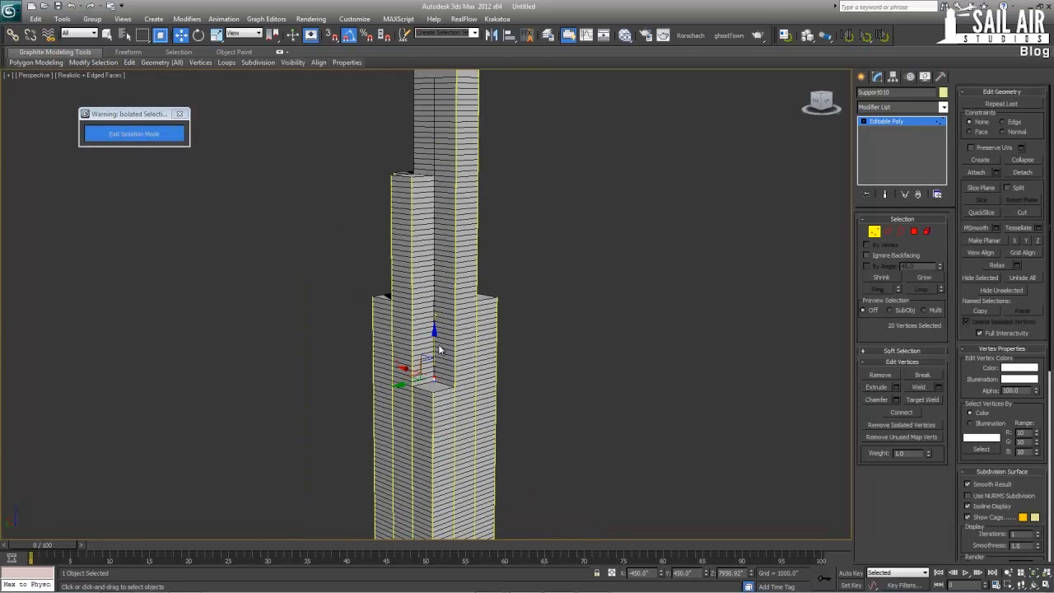
middle_drag(445, 137, 488, 352)
scroll(512, 328, up, 5)
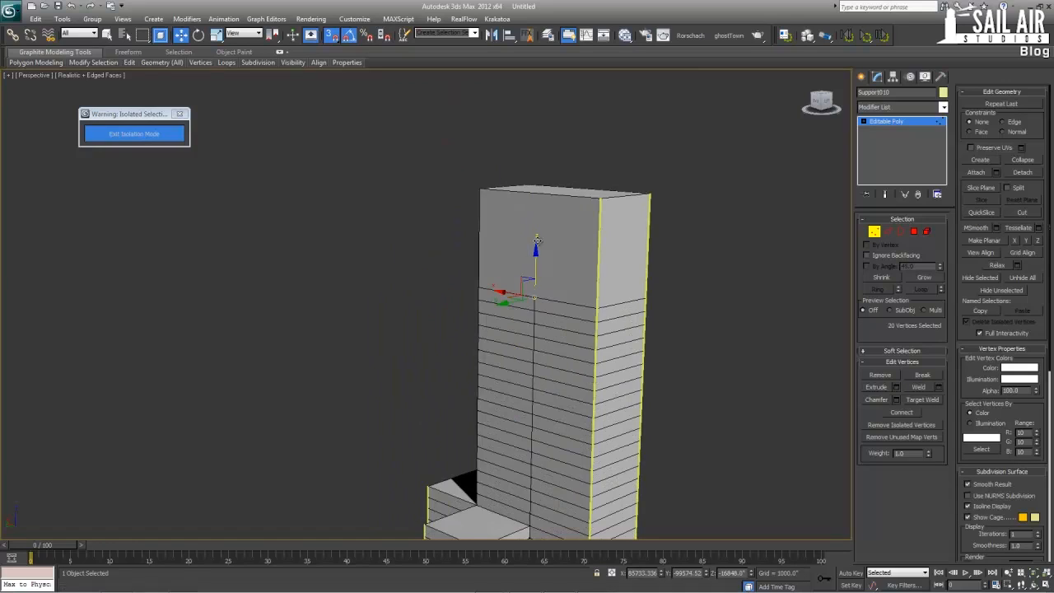
alt+middle_drag(531, 265, 569, 342)
scroll(550, 290, down, 5)
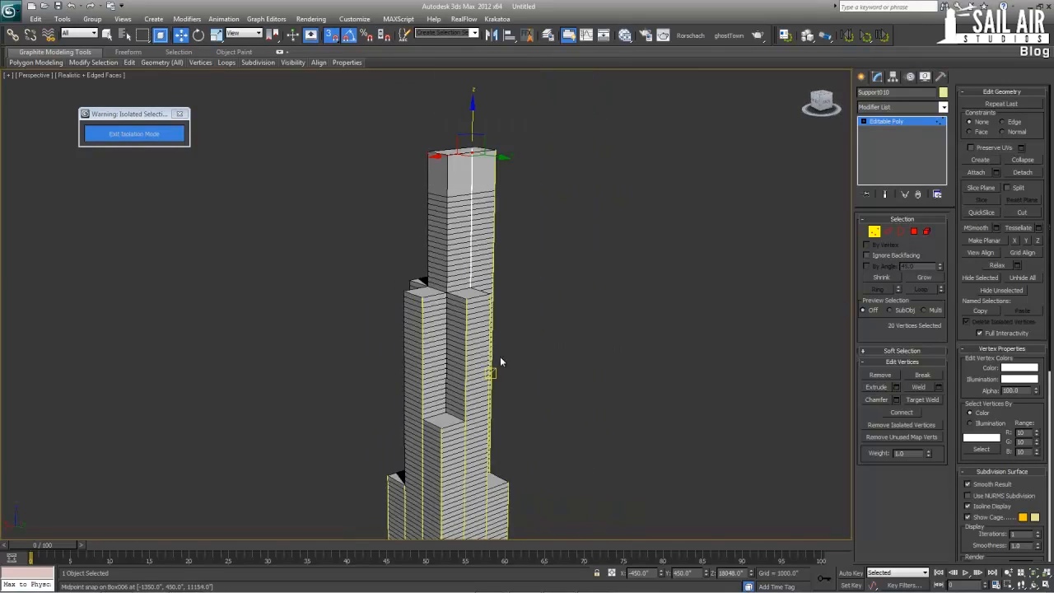
scroll(500, 356, up, 2)
alt+middle_drag(449, 351, 493, 370)
scroll(473, 352, up, 2)
scroll(473, 353, up, 3)
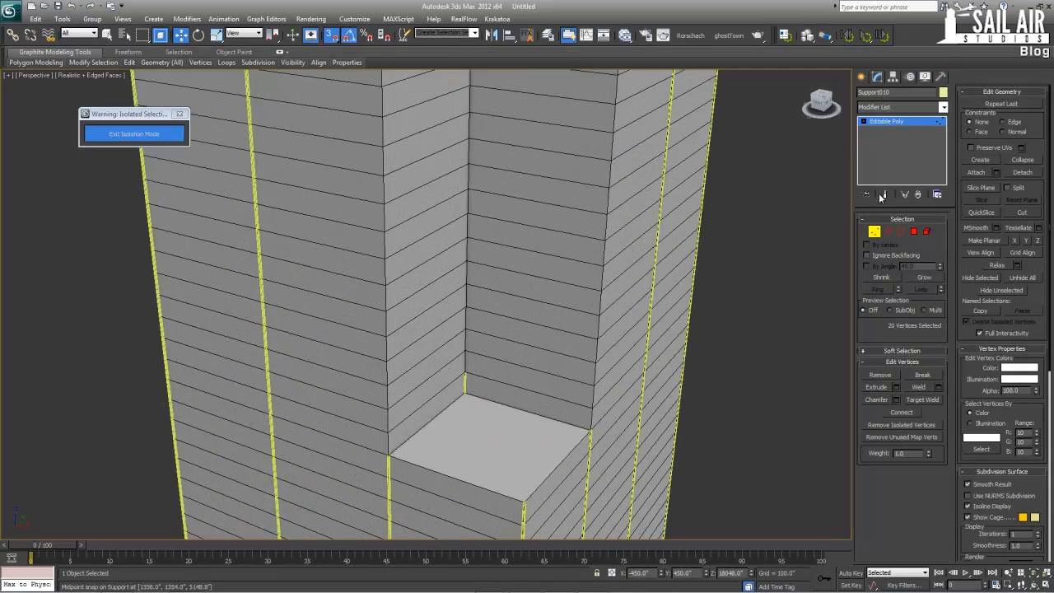
click(892, 121)
Select Support005, the inner column at the opposite lower roof, and raise its top-end vertices to the adjoining roof at a Z of 14040
click(465, 382)
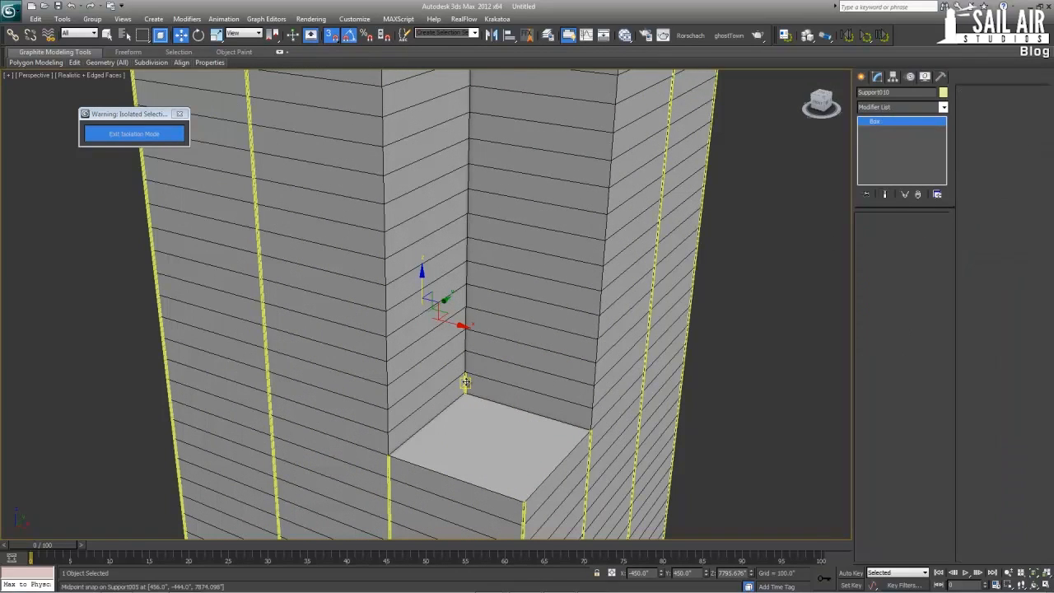
click(466, 383)
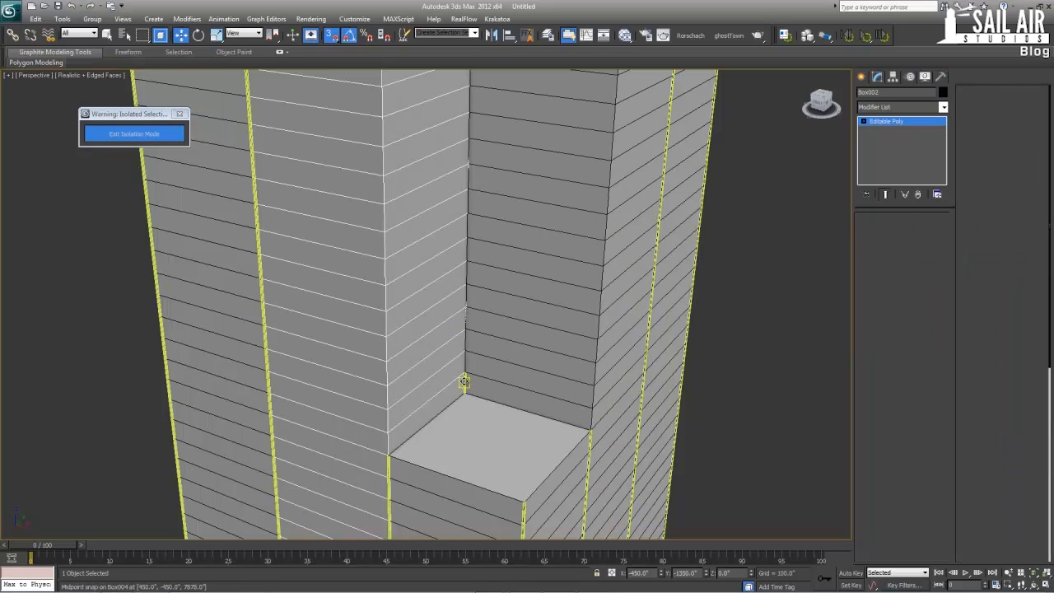
click(874, 232)
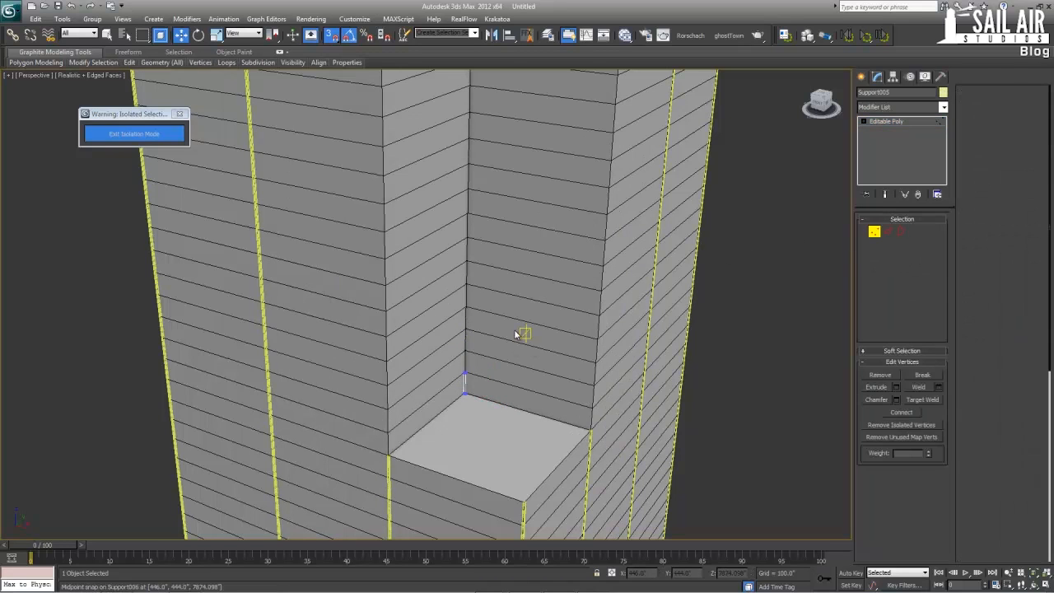
middle_drag(437, 383, 436, 489)
scroll(436, 489, down, 5)
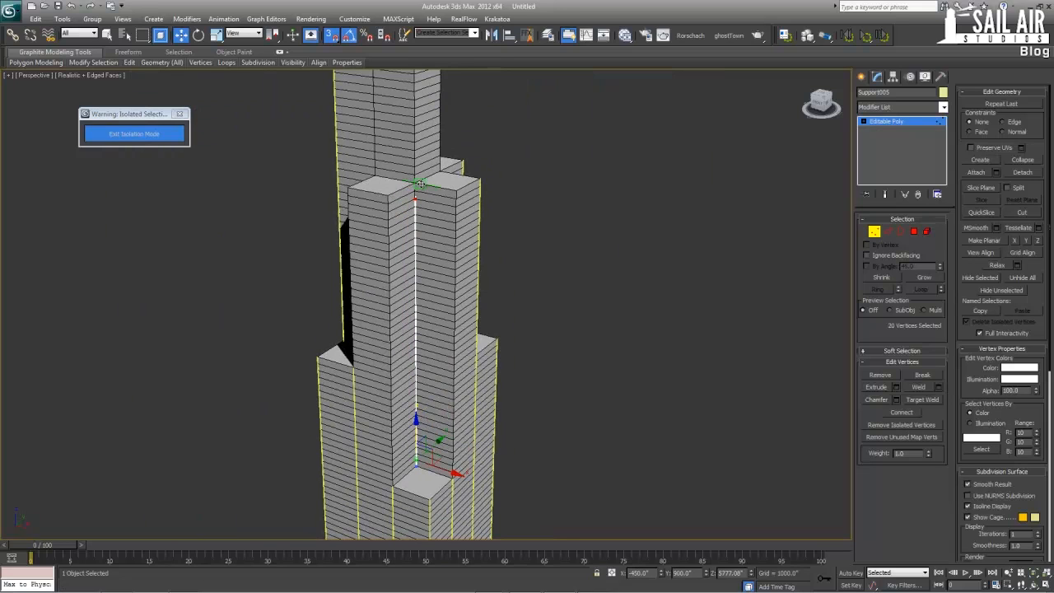
middle_drag(341, 503, 395, 369)
click(903, 136)
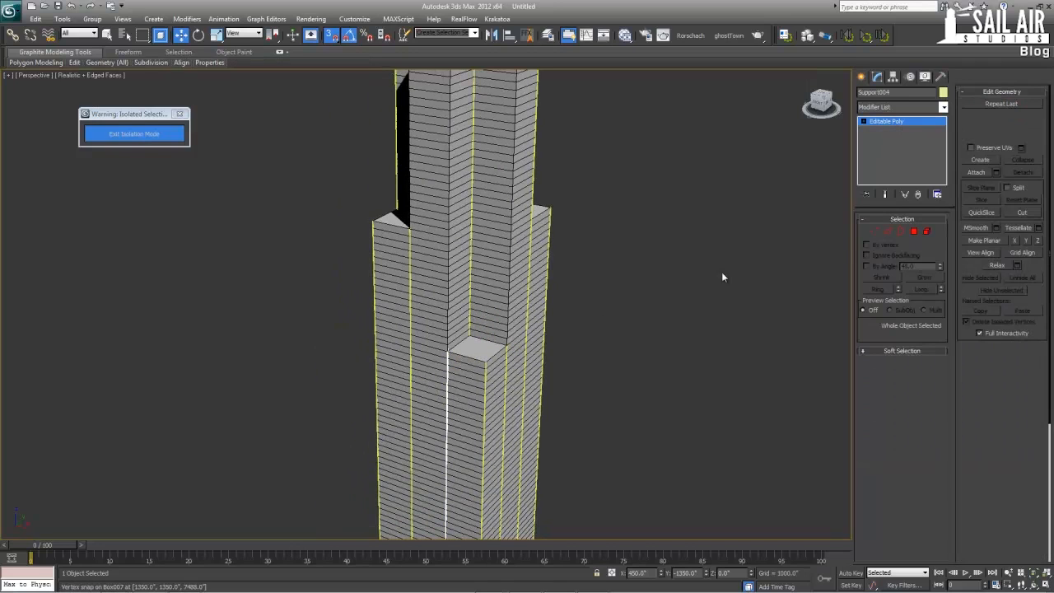
Raise the top-end vertices of Support004, on the outer wall beside the lower corner roof, to the taller section's roof at a Z of 14040
click(497, 344)
key(1)
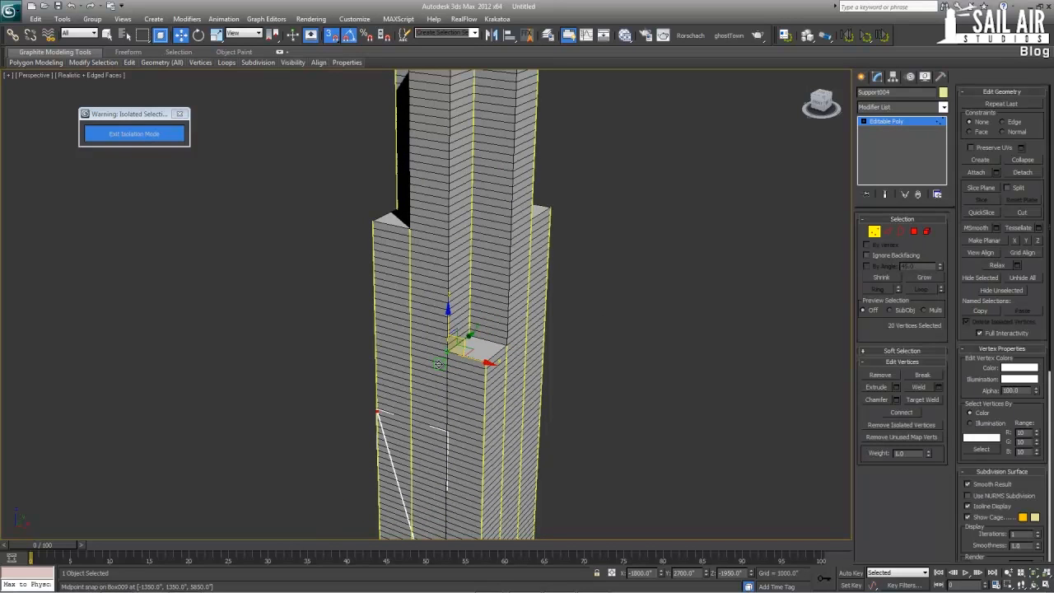
drag(438, 138, 437, 256)
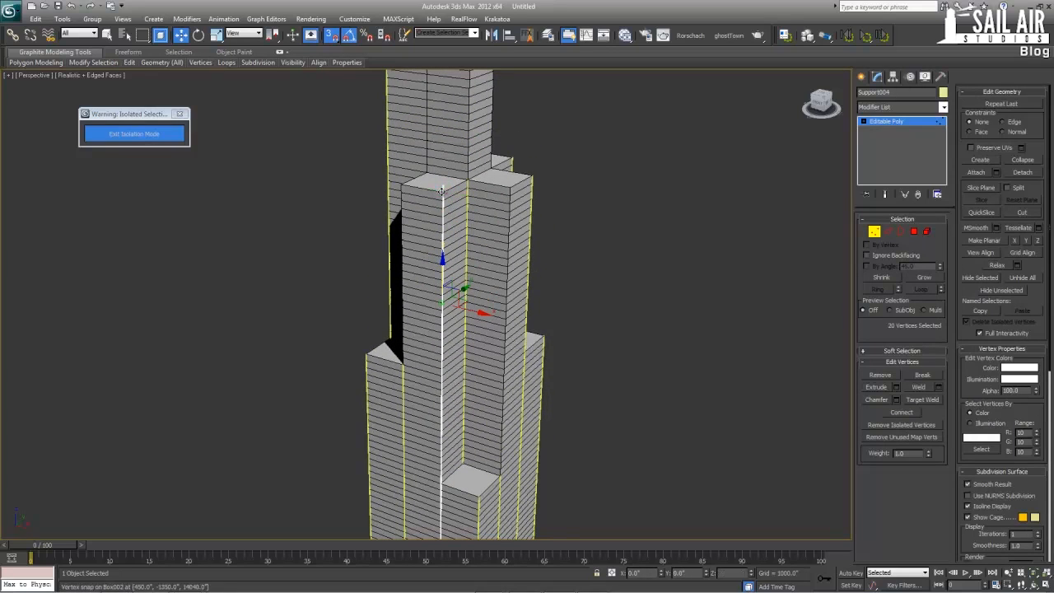
click(874, 124)
Select Support002, on the other side of the lower corner roof, and raise its top-end vertices to the taller section's roof at a Z of 14040
scroll(508, 421, up, 3)
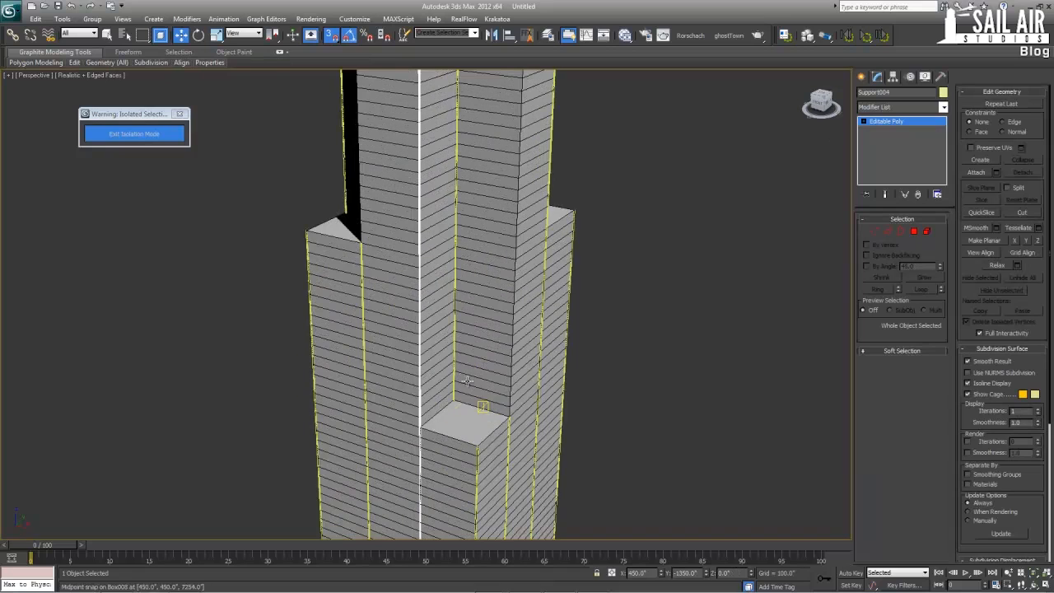
click(507, 421)
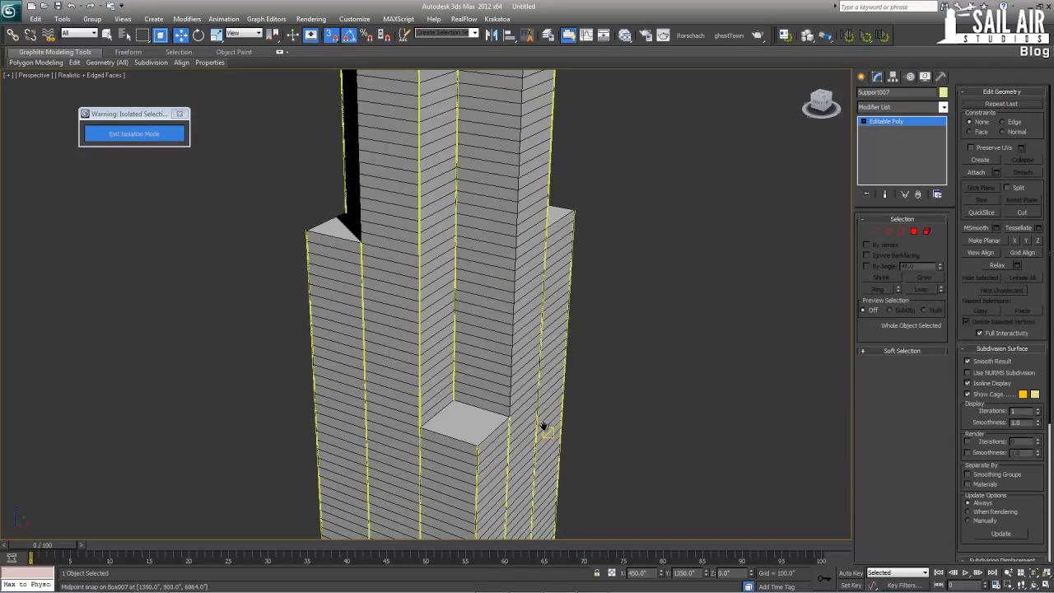
scroll(543, 426, up, 5)
click(585, 331)
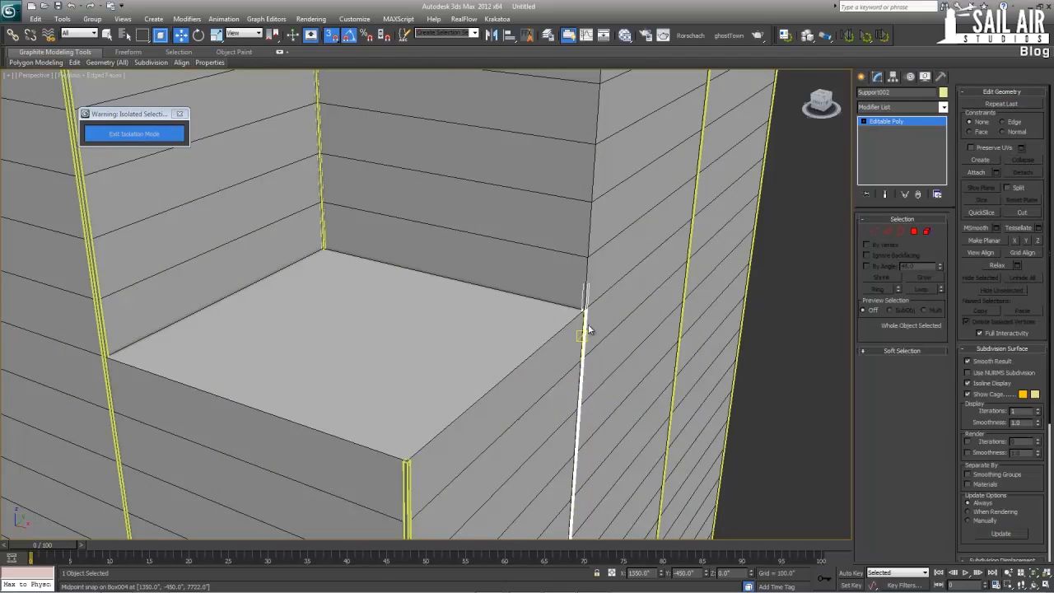
click(874, 231)
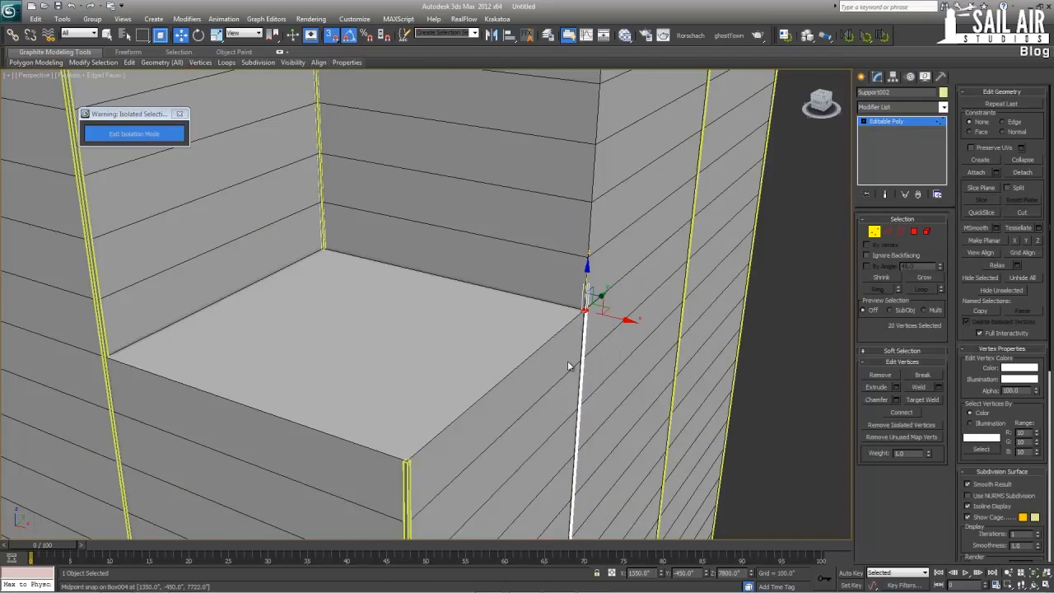
scroll(567, 360, down, 8)
middle_drag(438, 366, 429, 375)
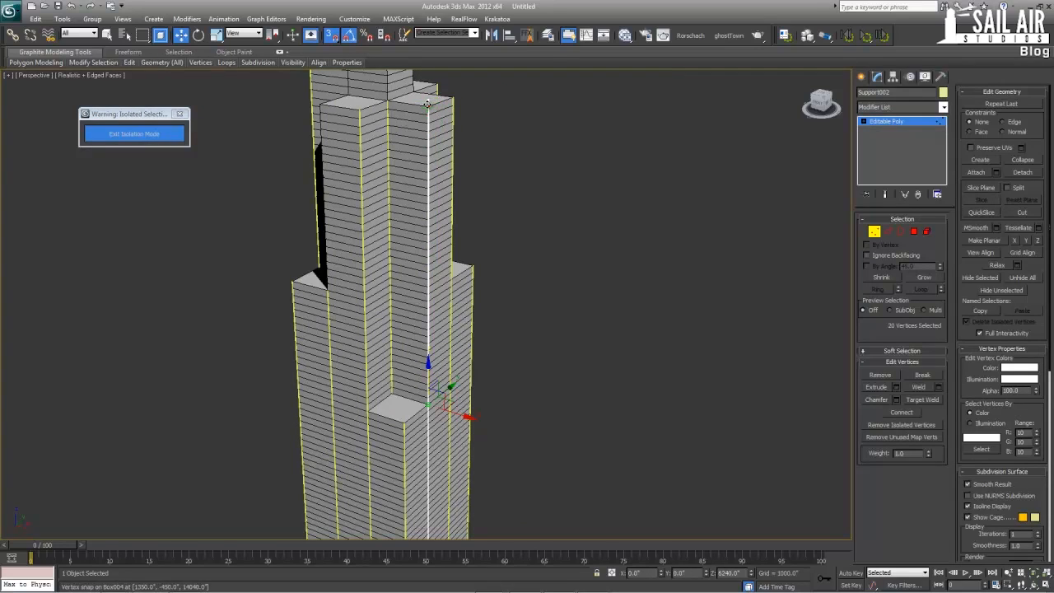
mouse_move(476, 192)
alt+middle_down()
mouse_move(332, 195)
mouse_move(680, 284)
mouse_move(574, 286)
mouse_move(368, 325)
alt+middle_up()
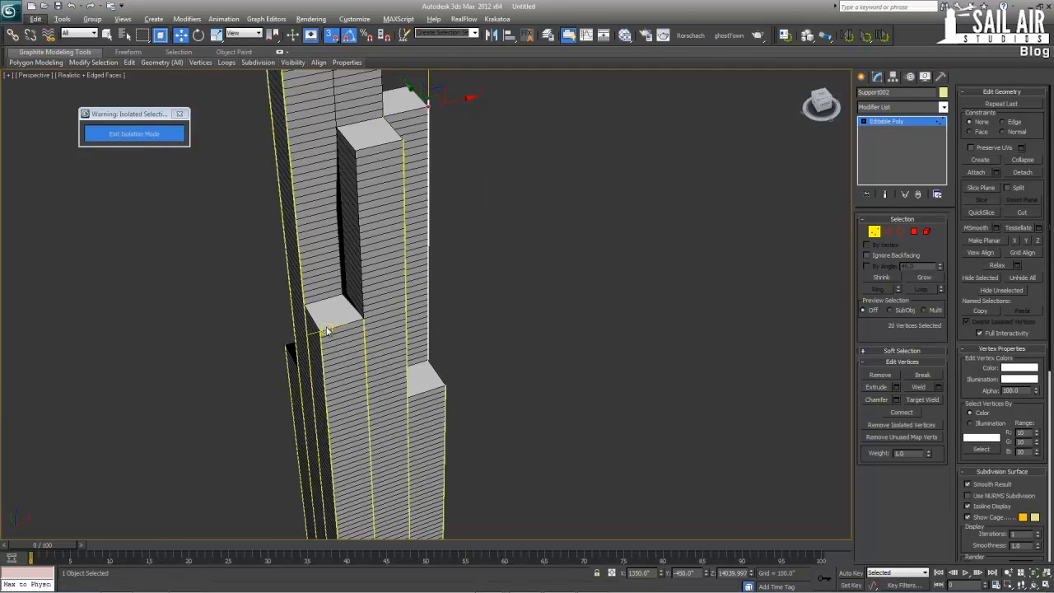
click(527, 249)
click(917, 122)
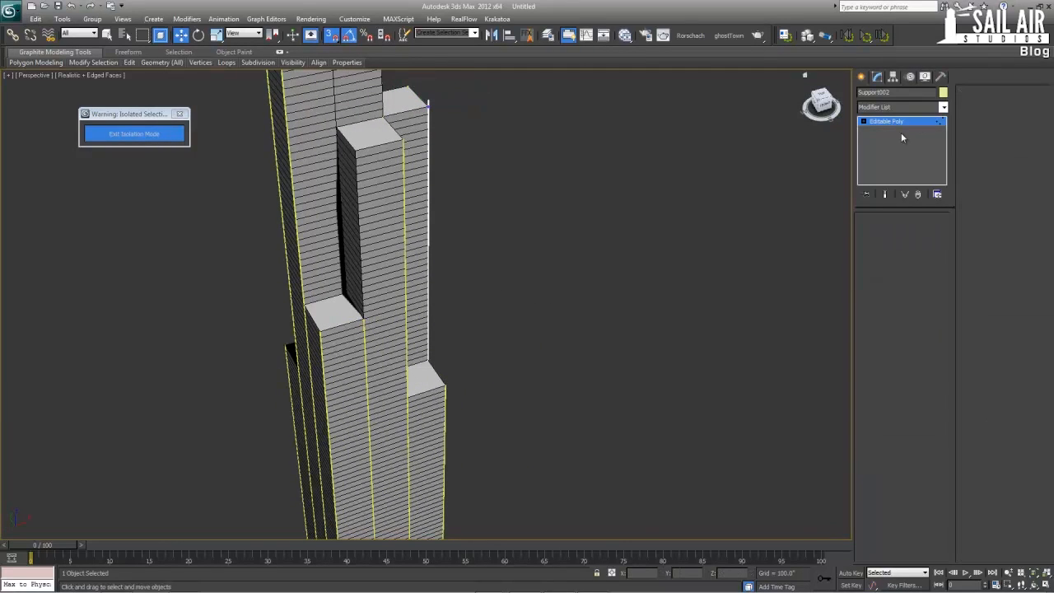
Select Support008, on the outer wall beside the lower corner roof, and raise its top-end vertices to the taller section's roof at a Z of about 14040
click(365, 322)
click(365, 327)
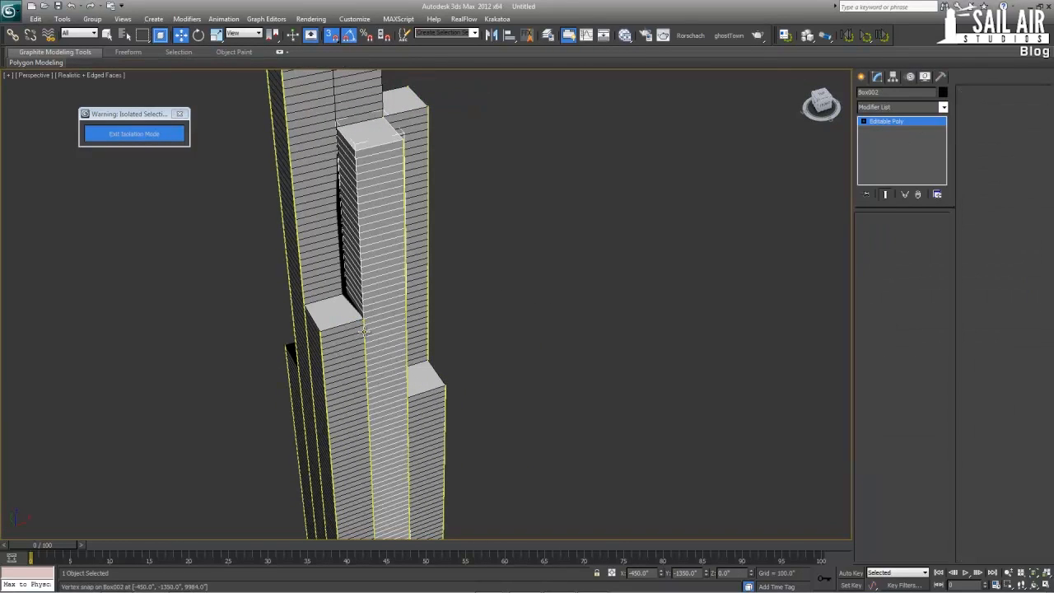
click(877, 233)
click(362, 290)
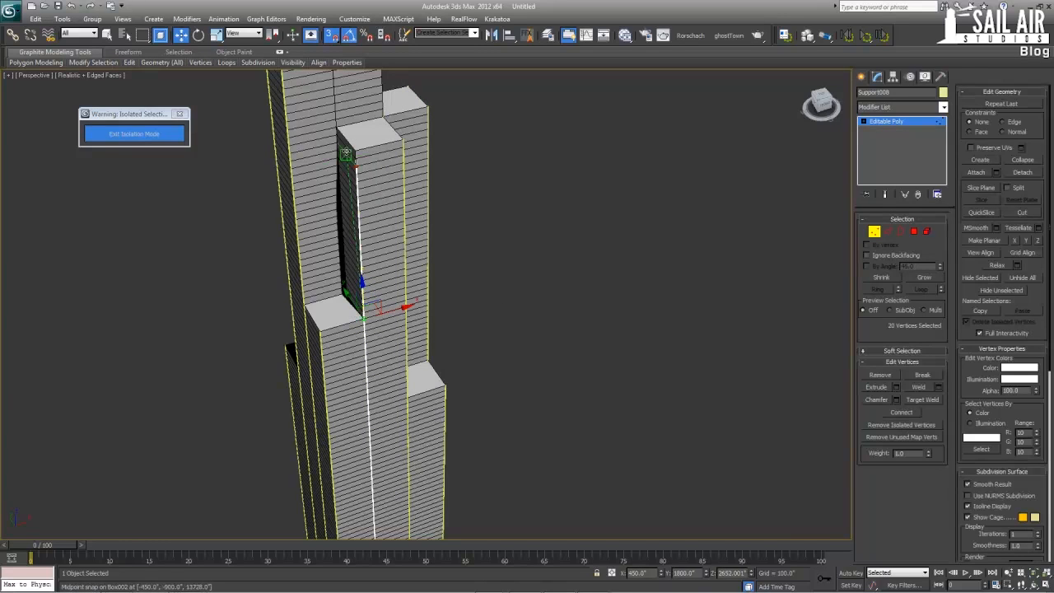
drag(355, 149, 354, 149)
middle_drag(353, 223, 377, 223)
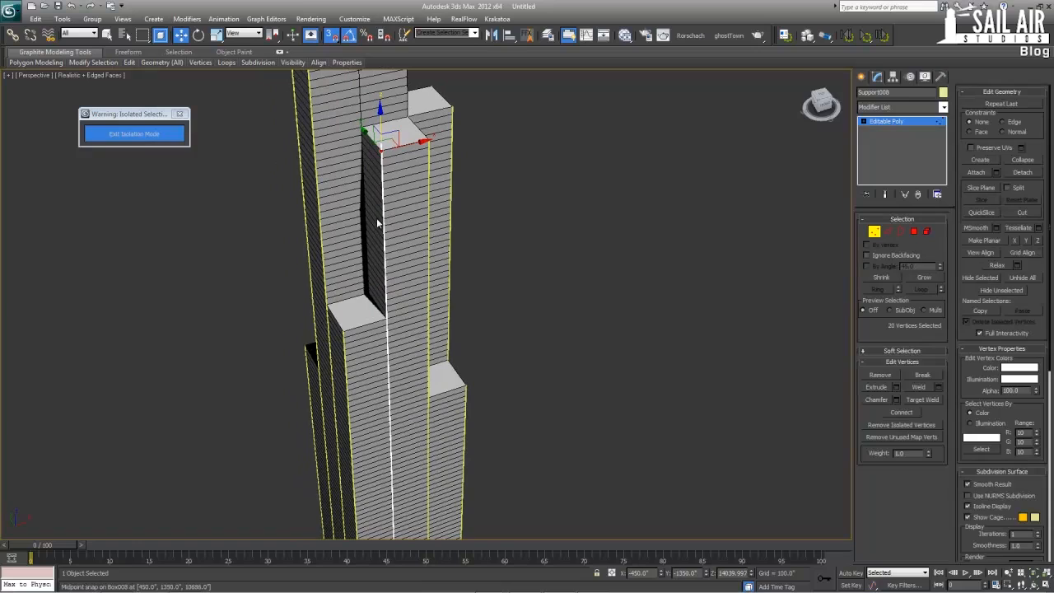
click(905, 121)
Try to select the two short inner columns hidden inside the tower in a wireframe perspective view
key(F3)
scroll(522, 263, up, 5)
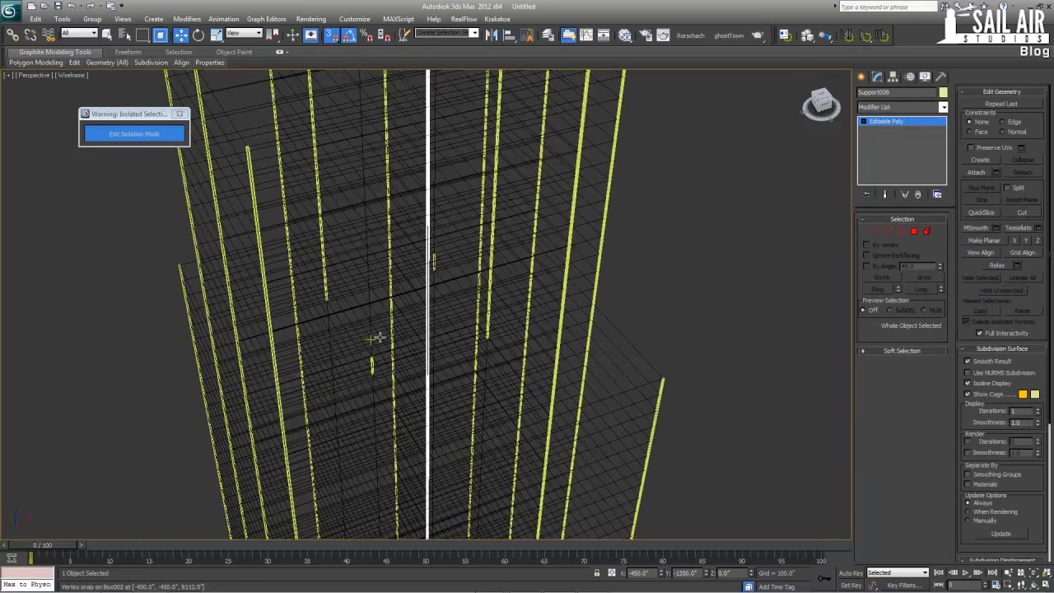
key(q)
click(378, 375)
drag(385, 386, 385, 385)
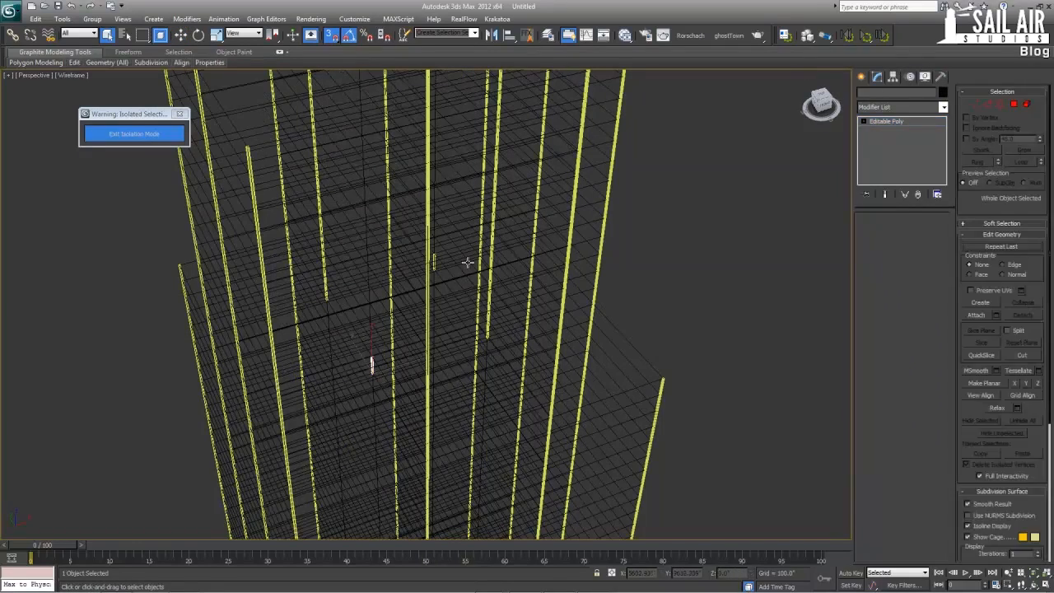
ctrl+click(436, 264)
ctrl+drag(455, 242, 431, 280)
alt+middle_drag(432, 280, 391, 359)
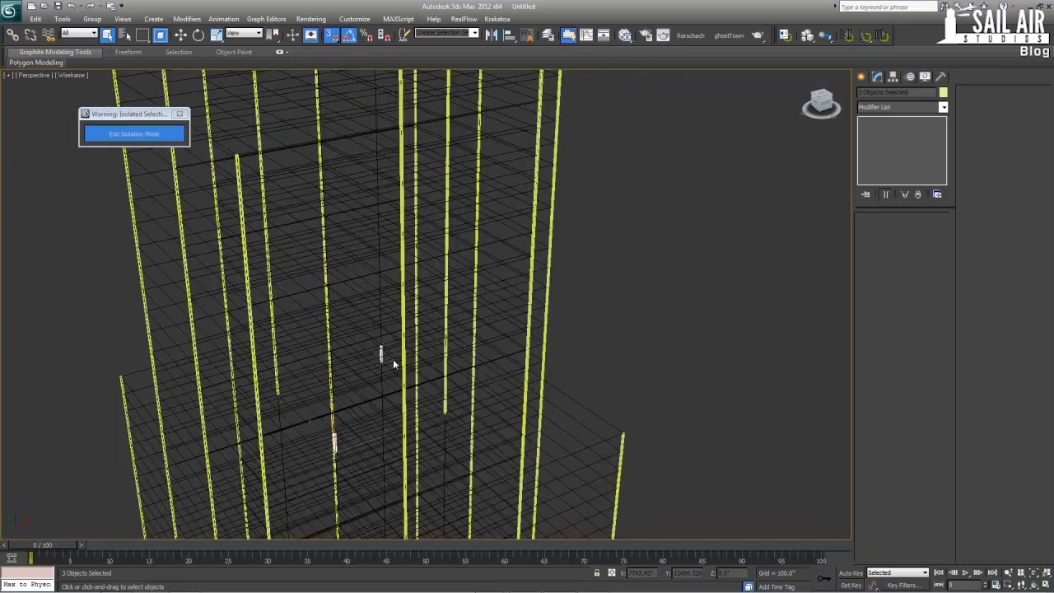
Select the two short inner columns at diagonally opposite grid corners in the top view and move them up until they clear the lower roofs
key(alt+w)
right_click(342, 237)
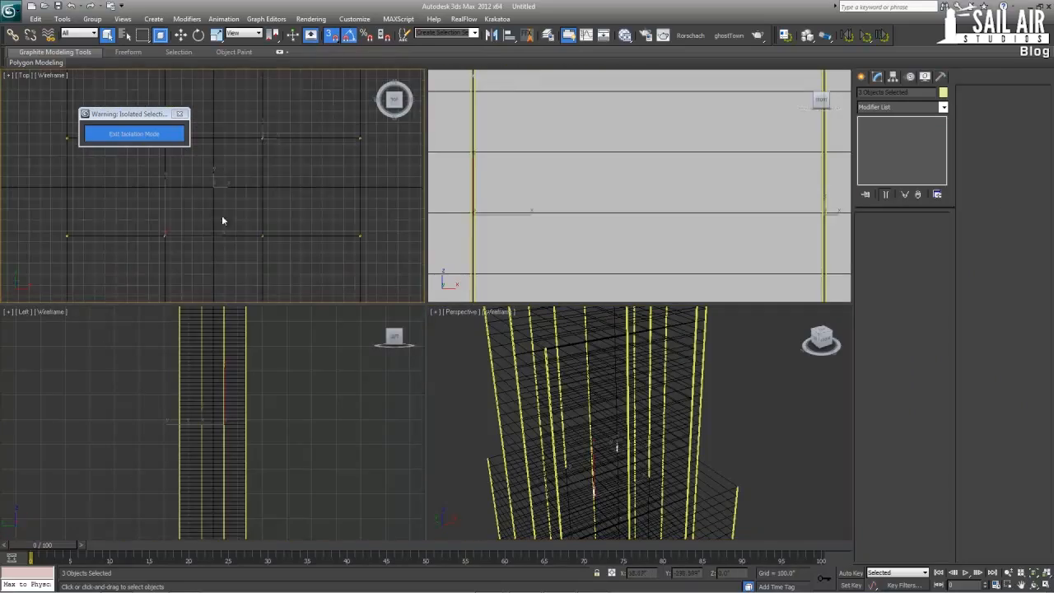
middle_drag(243, 153, 285, 167)
drag(297, 170, 296, 168)
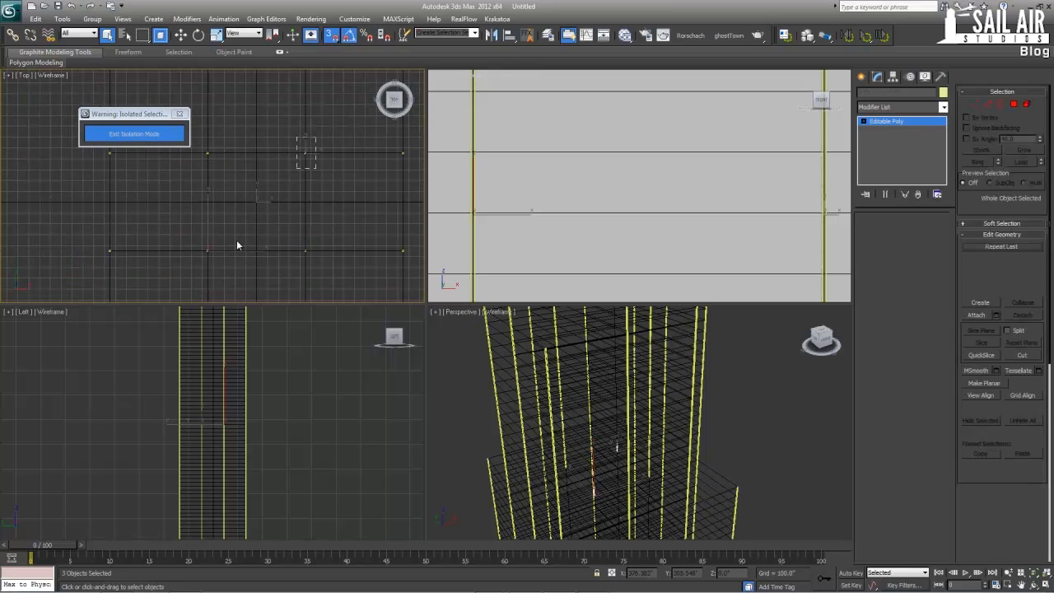
ctrl+click(208, 250)
middle_drag(572, 321, 573, 322)
middle_drag(635, 199, 631, 235)
scroll(632, 236, down, 3)
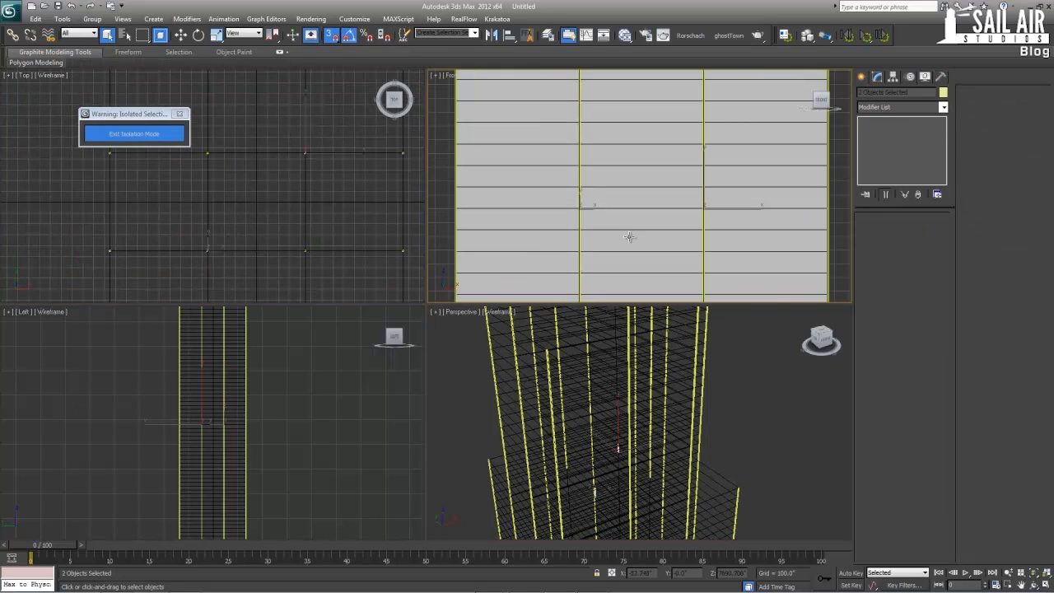
middle_drag(306, 440, 306, 459)
scroll(305, 458, down, 2)
key(w)
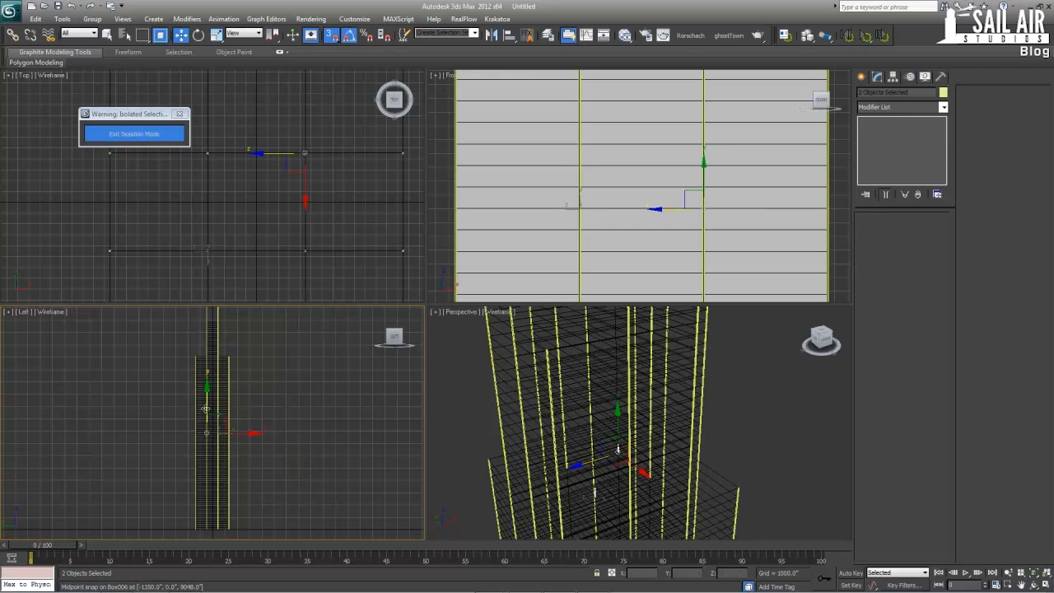
drag(205, 408, 202, 359)
Restore the shaded display with edges in a full-size perspective view framed on the raised columns
mouse_move(609, 395)
middle_down()
mouse_move(614, 412)
mouse_move(647, 417)
mouse_move(613, 416)
middle_up()
key(z)
key(F3)
scroll(647, 418, down, 3)
middle_drag(613, 416, 600, 315)
key(alt+w)
middle_drag(433, 310, 470, 228)
scroll(450, 200, down, 5)
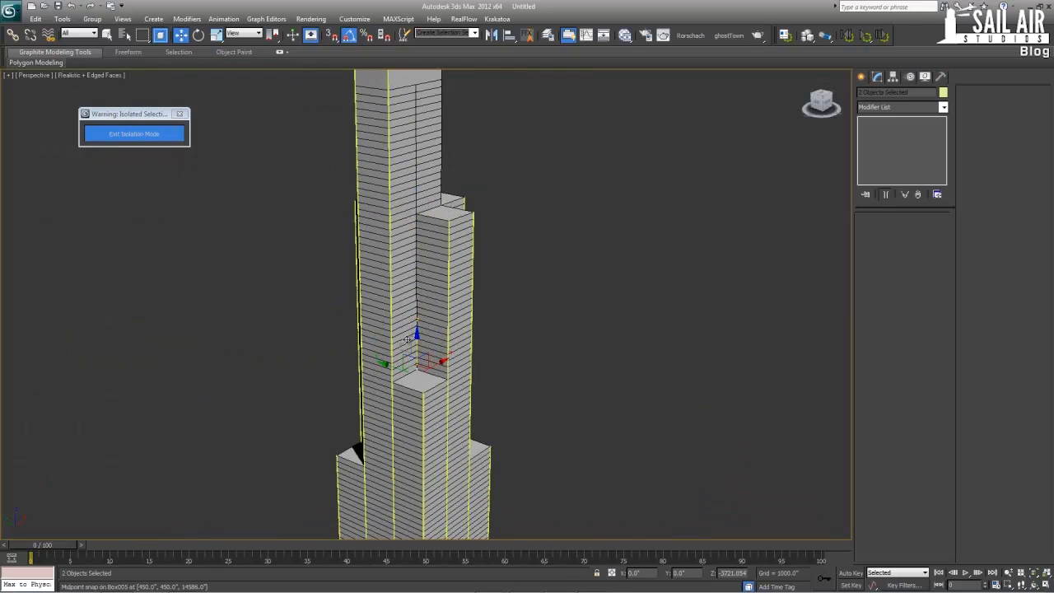
Select Support009, the inner column in the lower roof's corner, and raise its top-end vertices to the adjoining section's roof at a Z of about 14040
scroll(406, 337, up, 5)
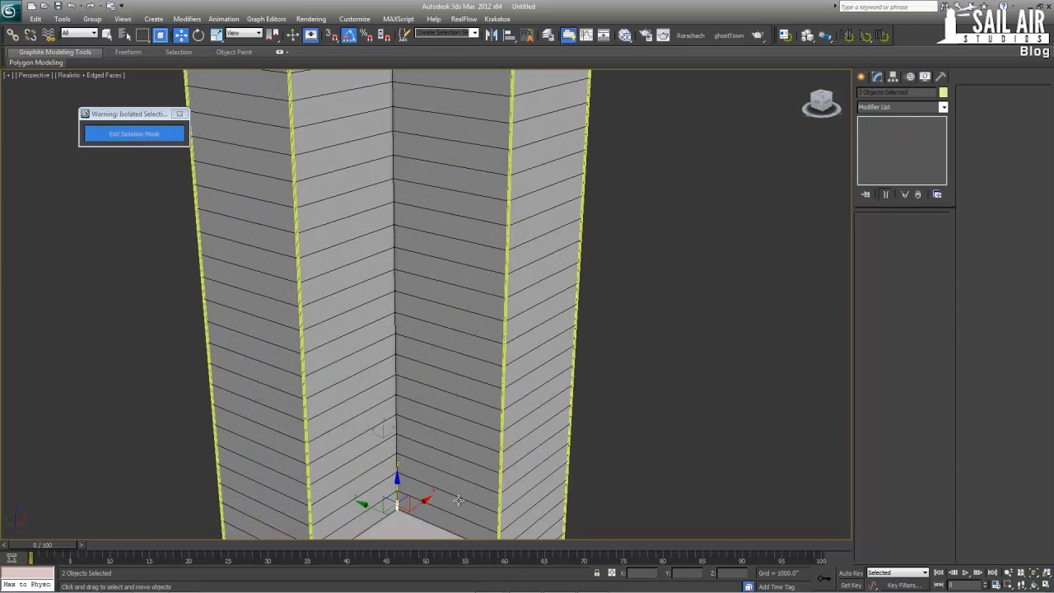
middle_drag(458, 500, 537, 276)
scroll(537, 276, up, 4)
click(637, 300)
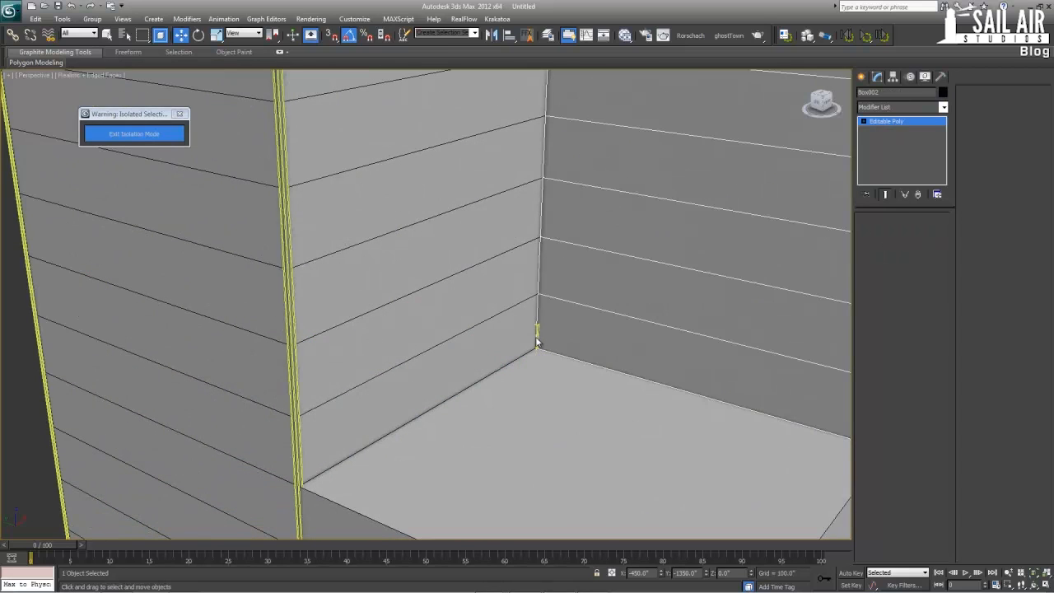
click(874, 231)
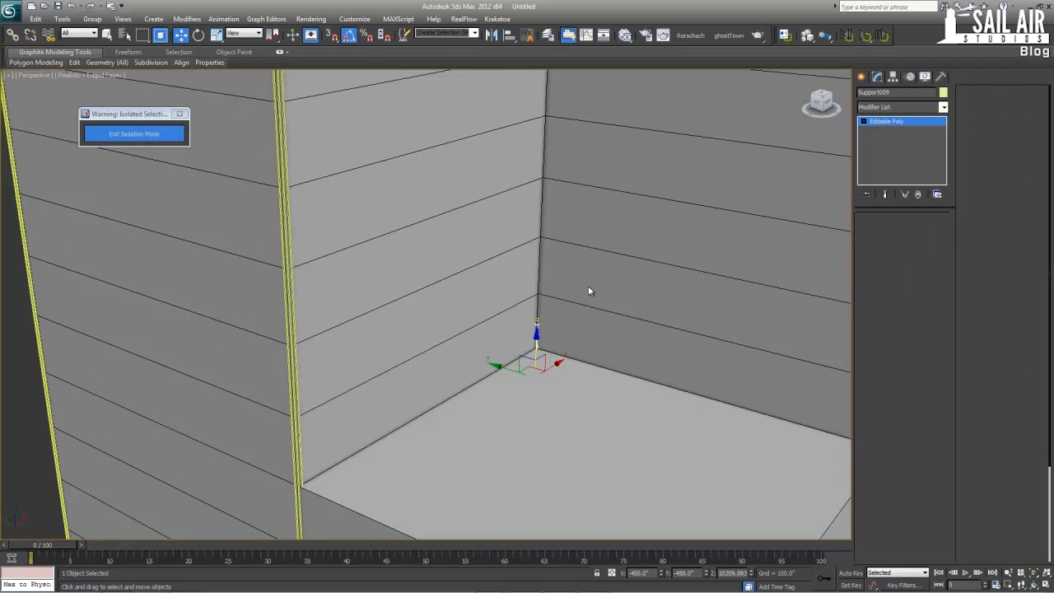
scroll(449, 490, down, 4)
scroll(449, 489, down, 3)
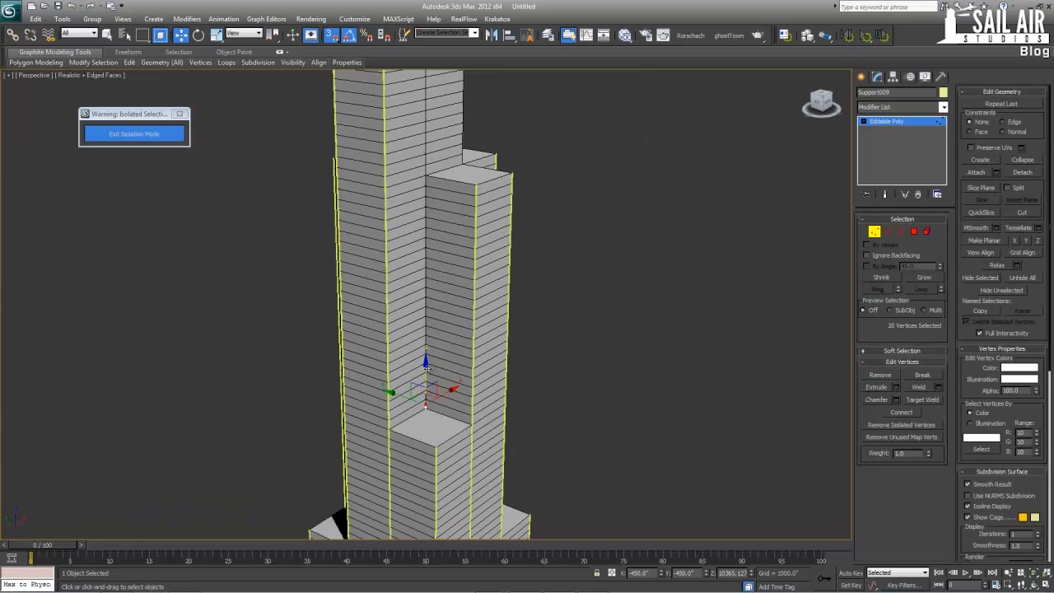
drag(420, 166, 424, 169)
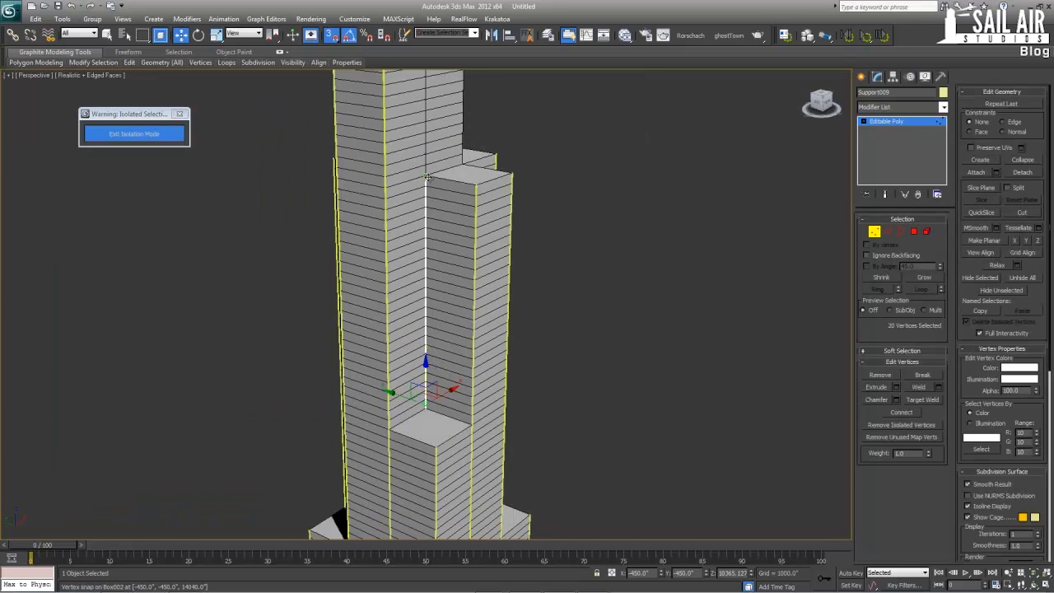
Select Support006, the inner column at the opposite lower roof's corner, and raise its top-end vertices up to the tallest roof
alt+middle_drag(494, 224, 362, 238)
scroll(449, 402, up, 5)
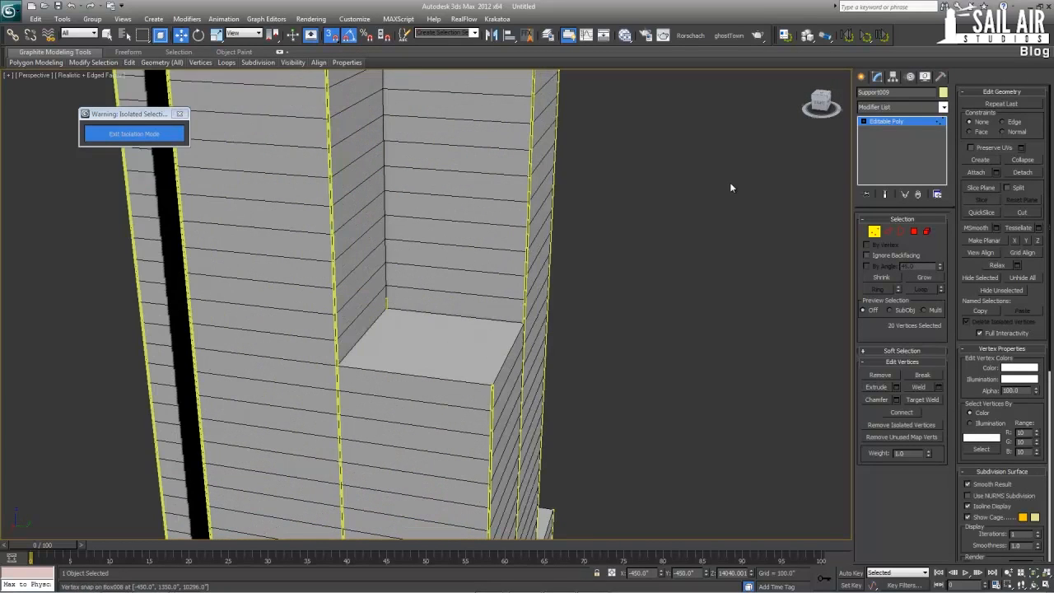
click(902, 120)
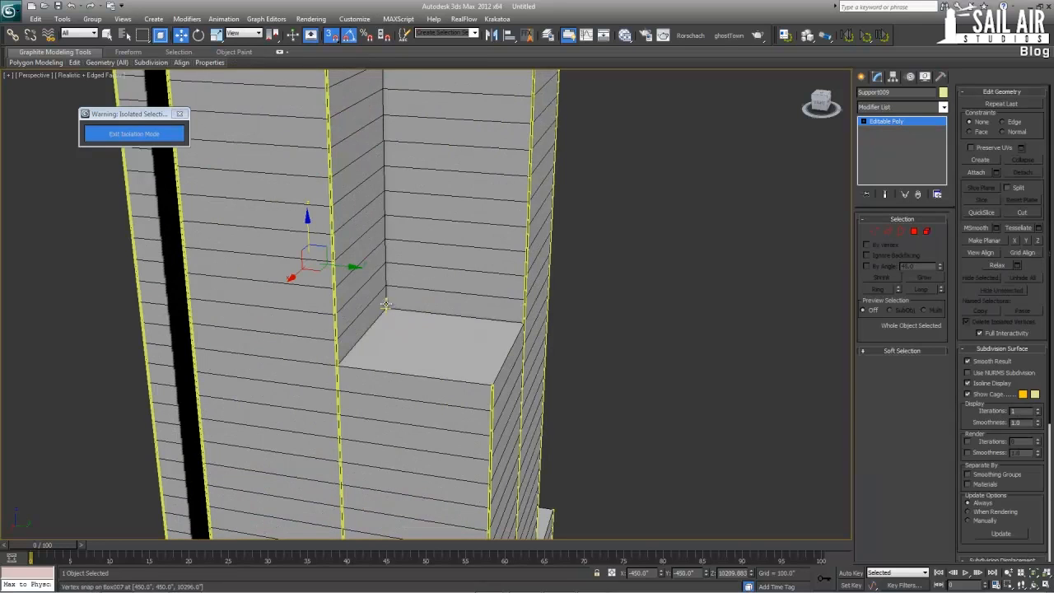
click(387, 303)
click(873, 231)
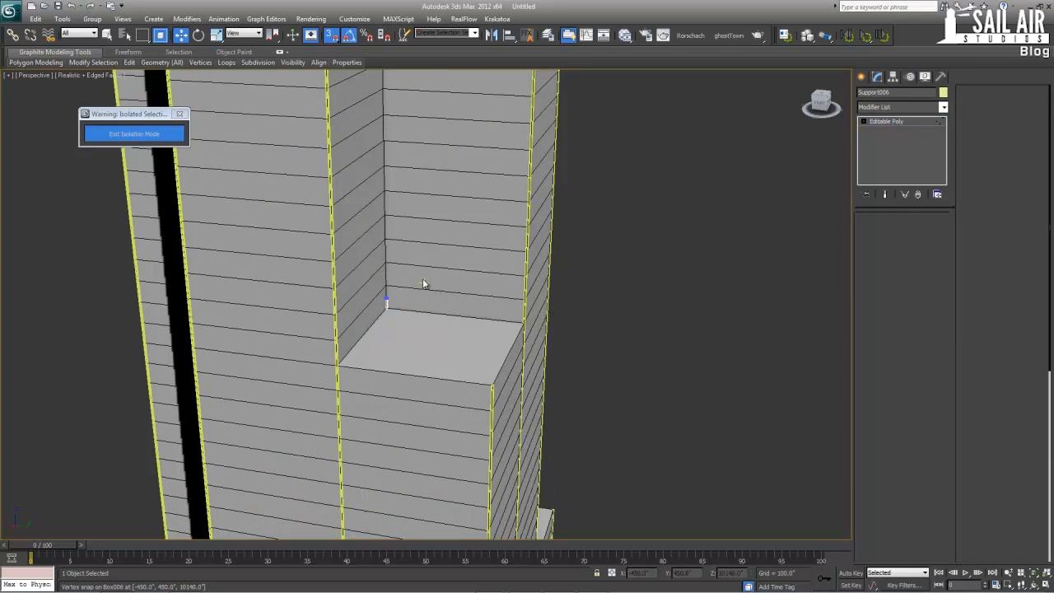
drag(422, 279, 369, 305)
scroll(412, 301, down, 4)
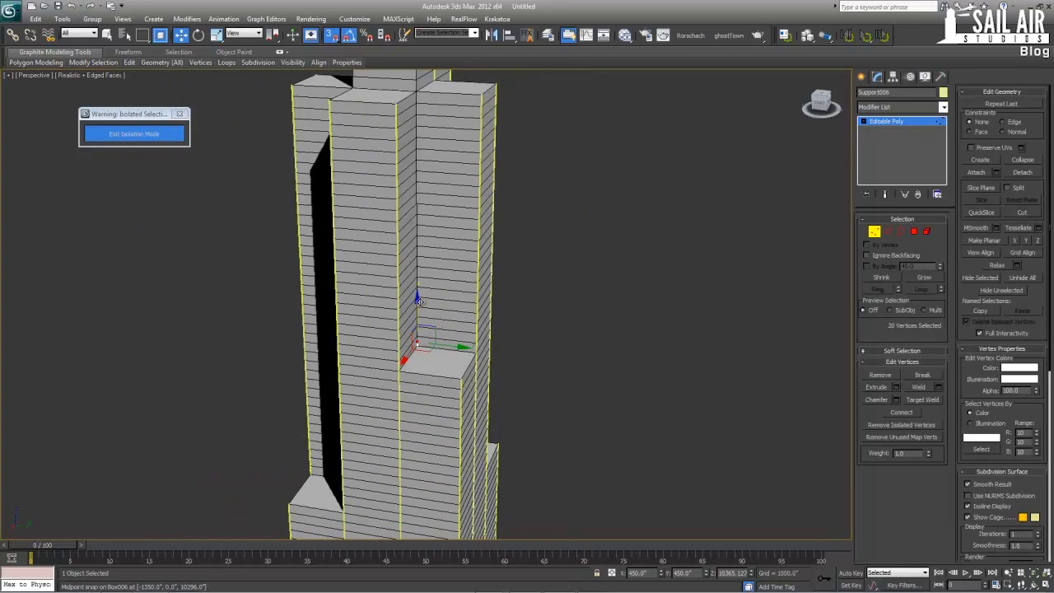
drag(407, 179, 418, 90)
middle_drag(417, 90, 418, 278)
scroll(415, 211, down, 3)
drag(422, 281, 428, 118)
alt+middle_drag(386, 201, 457, 209)
key(1)
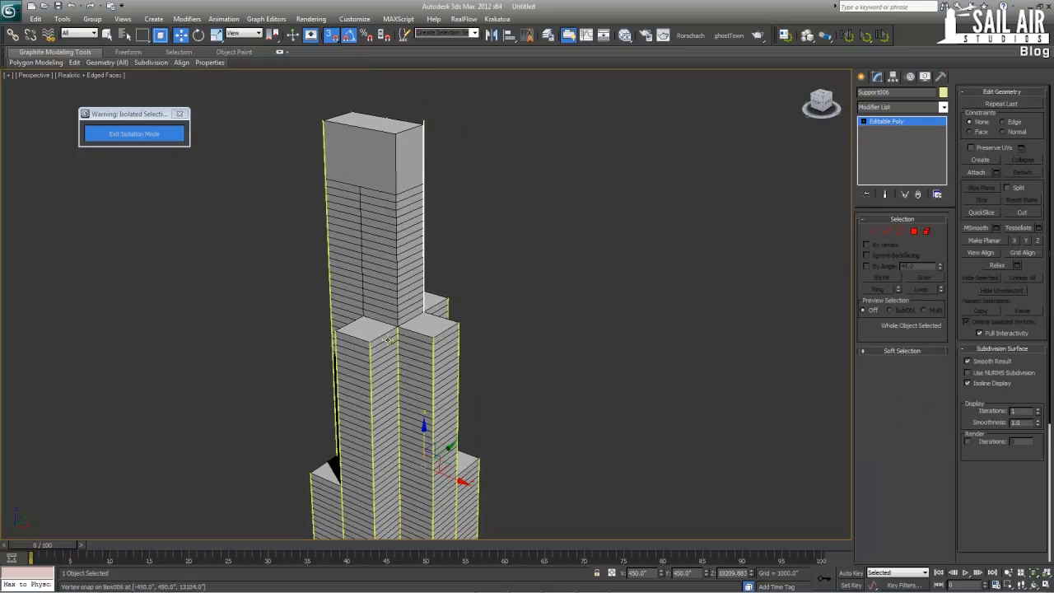
Select Support005, the inner column between the two middle-height roofs, and raise its top-end vertices to the tallest roof at a Z of 18048
click(397, 336)
click(401, 333)
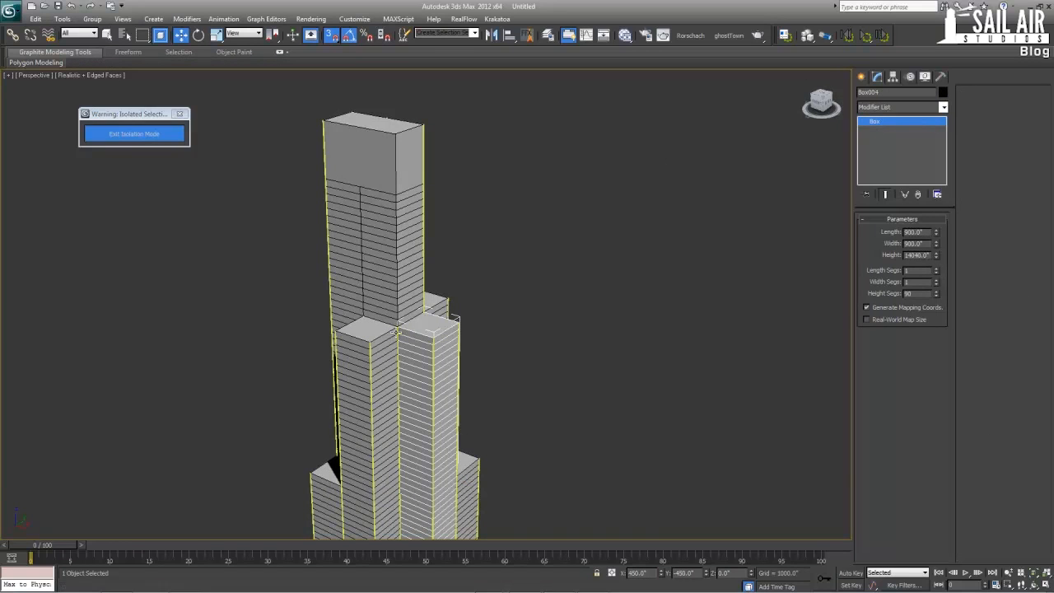
click(398, 332)
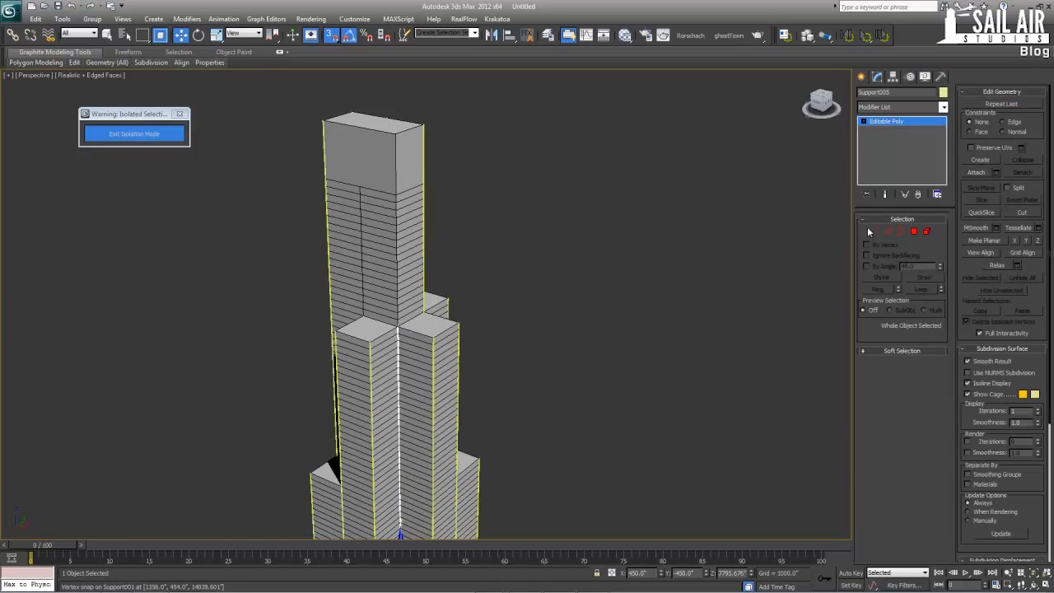
click(872, 231)
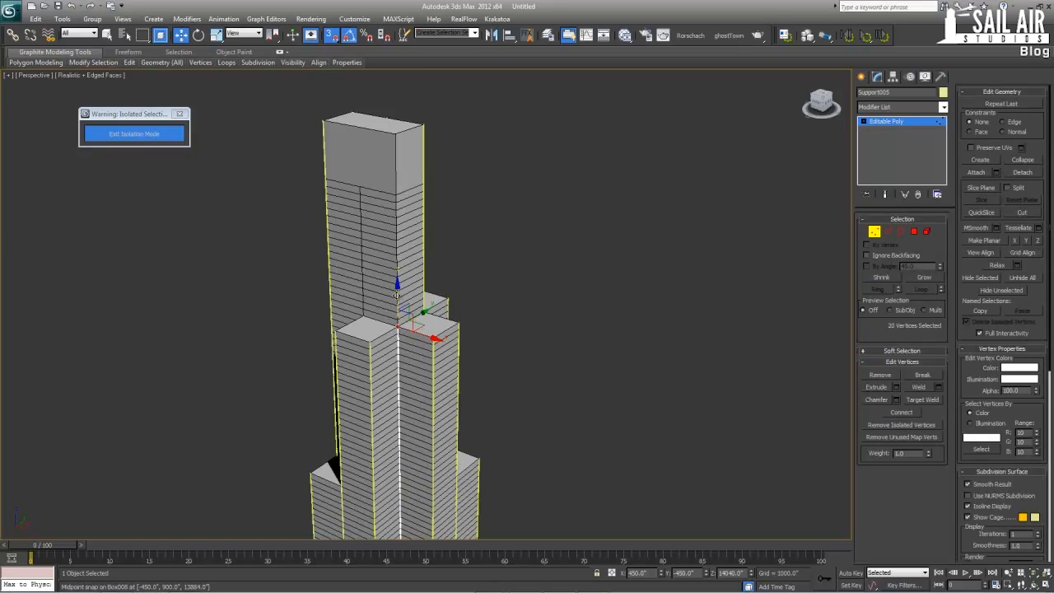
drag(396, 165, 396, 132)
click(887, 125)
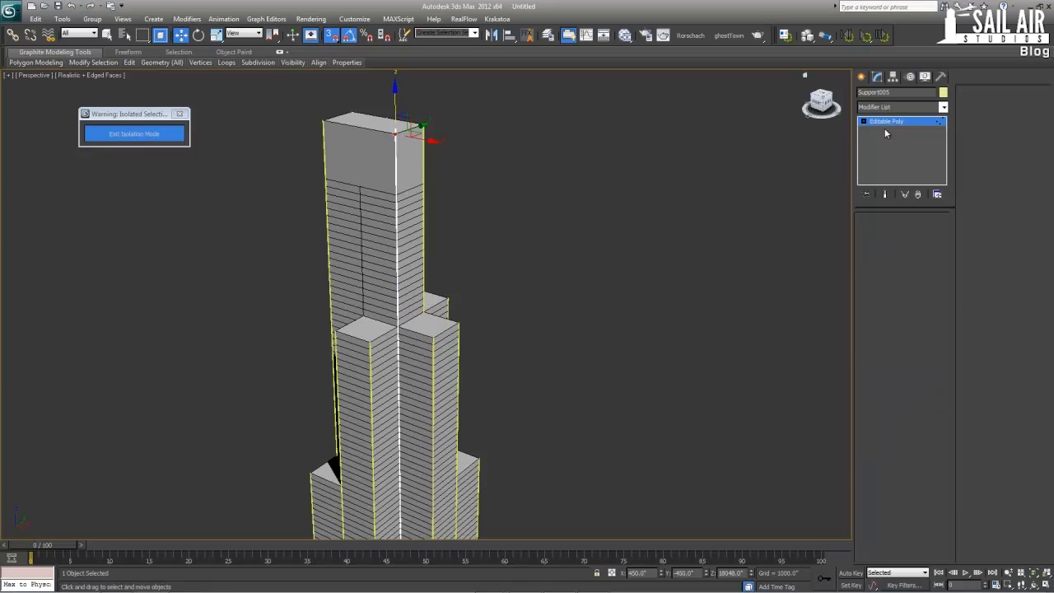
click(566, 306)
Select Support009 beside the middle-height roof and raise its top-end vertices to the tallest roof, level with the top of Support005
scroll(395, 360, down, 2)
alt+middle_drag(395, 359, 461, 348)
scroll(501, 345, up, 4)
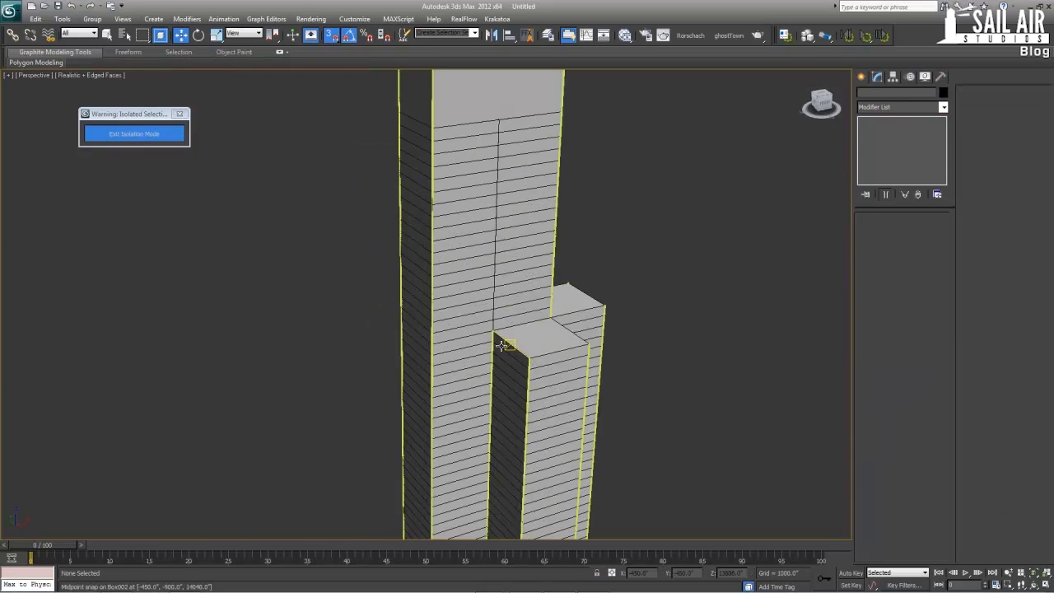
click(486, 341)
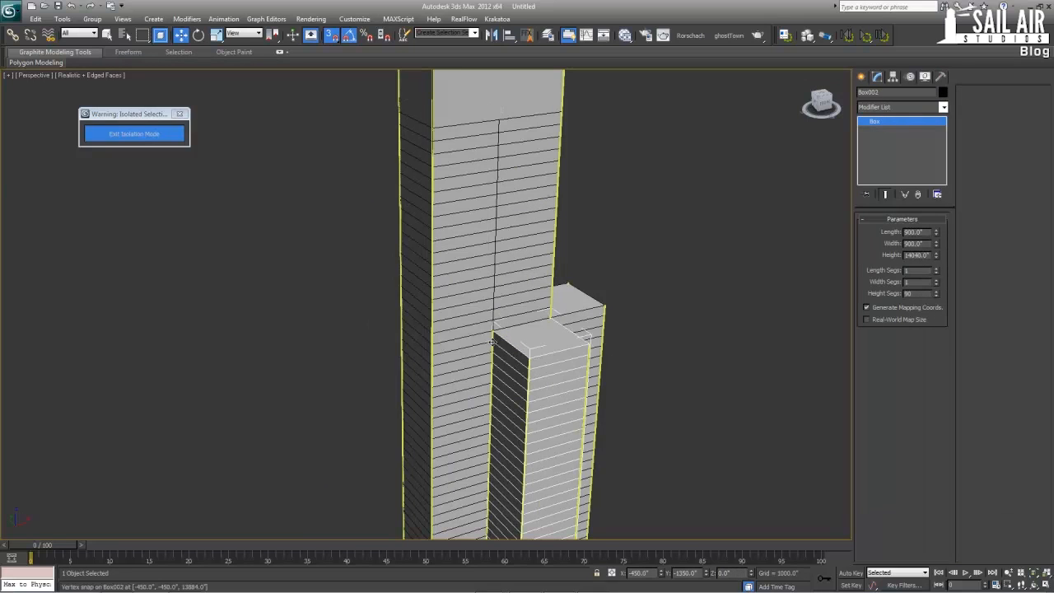
click(491, 347)
click(491, 343)
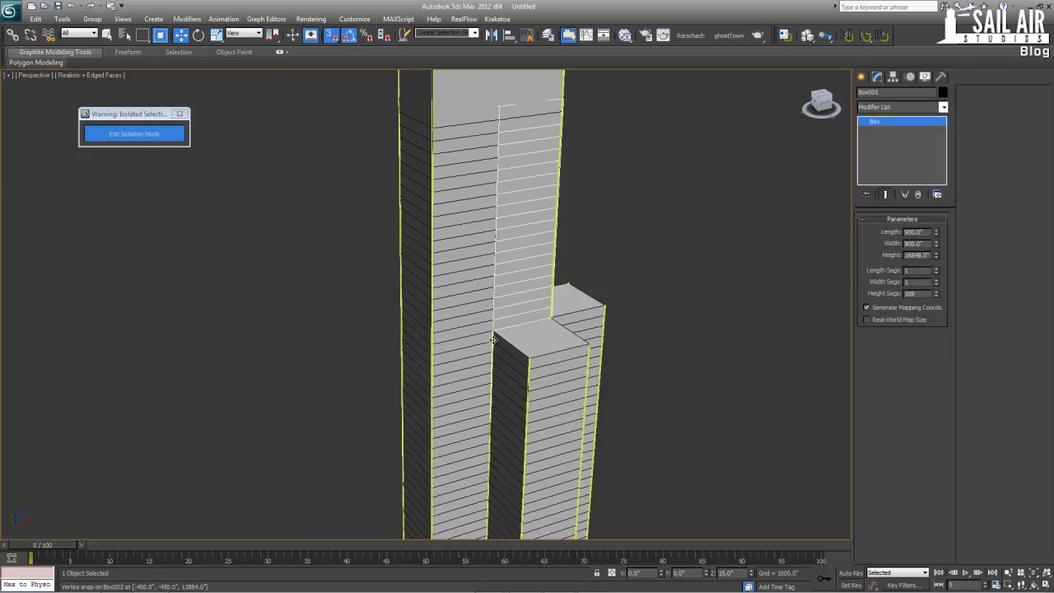
click(492, 340)
click(492, 341)
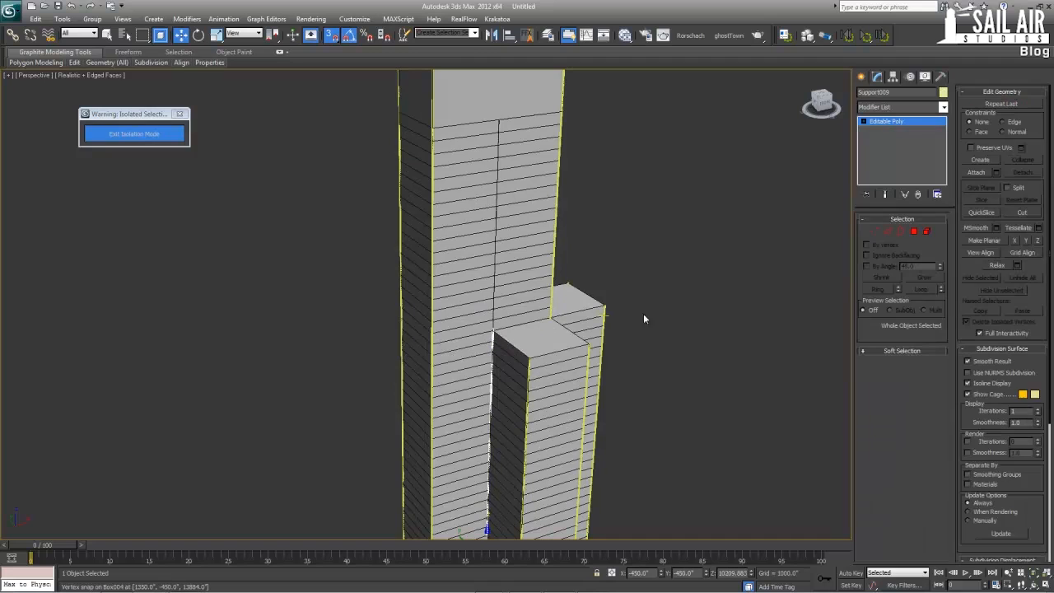
click(874, 232)
click(493, 331)
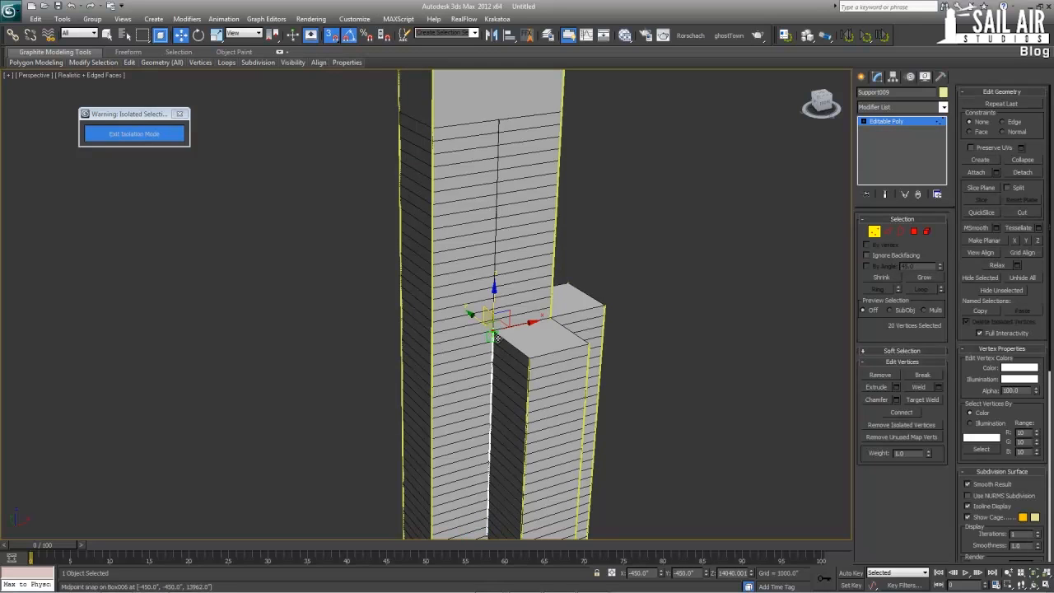
middle_drag(488, 303, 440, 418)
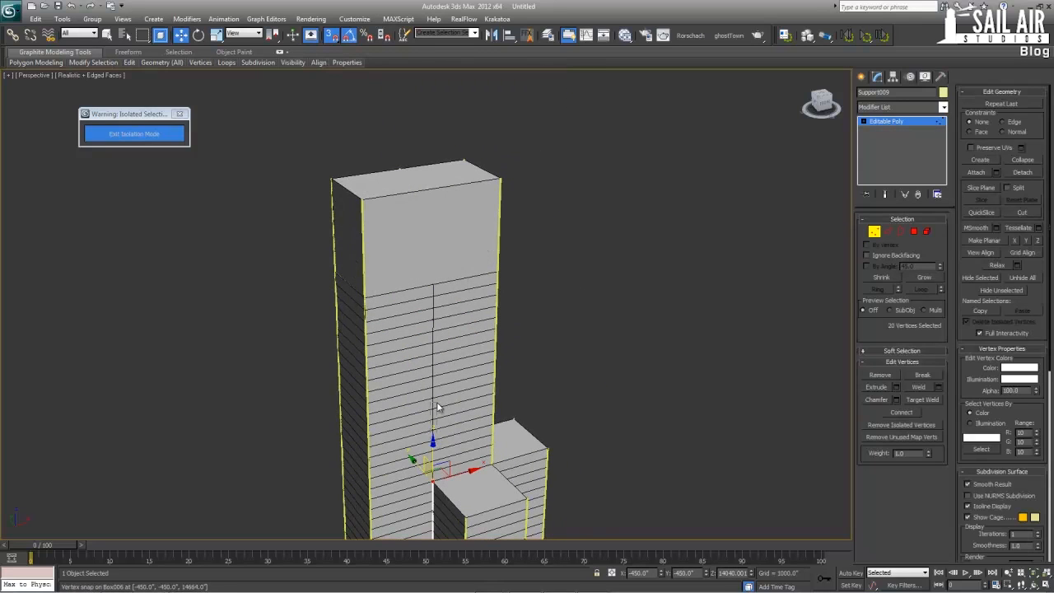
drag(431, 443, 498, 180)
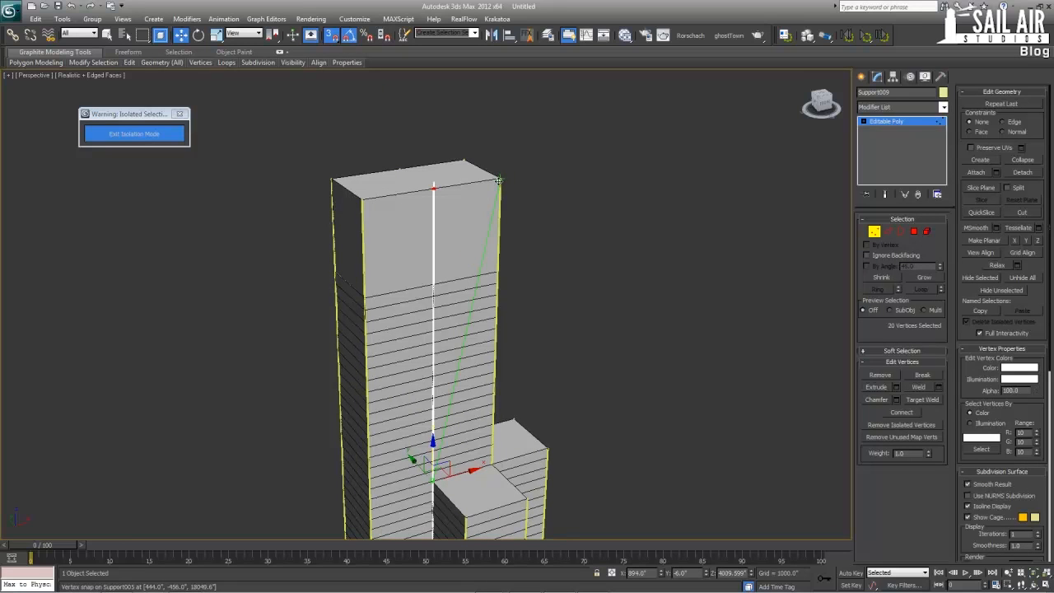
click(887, 123)
Display the tower shaded without edges and select all of its objects
scroll(598, 299, up, 10)
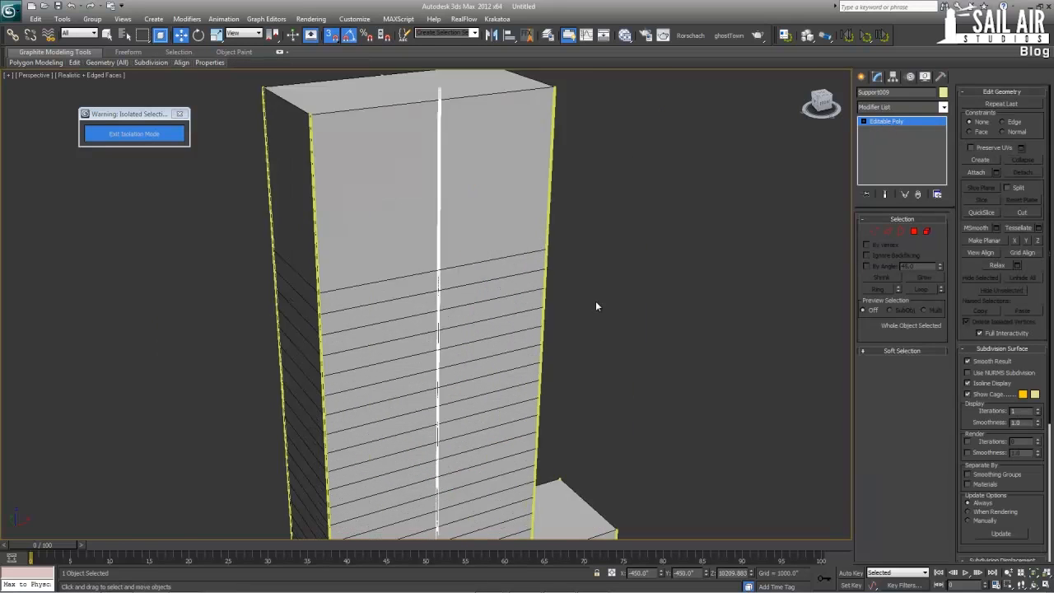
scroll(582, 322, down, 10)
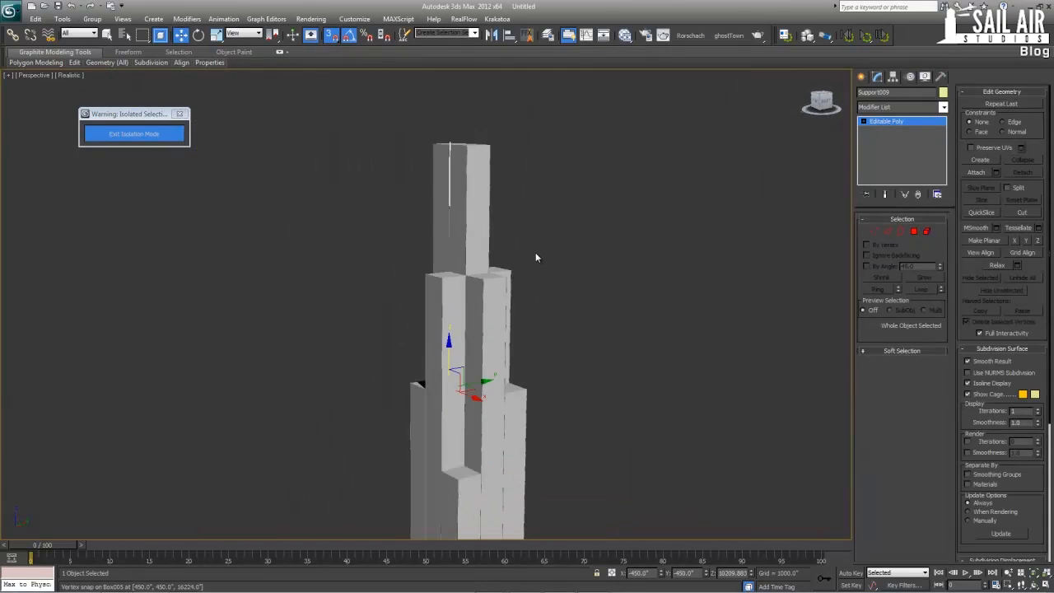
drag(551, 522, 553, 523)
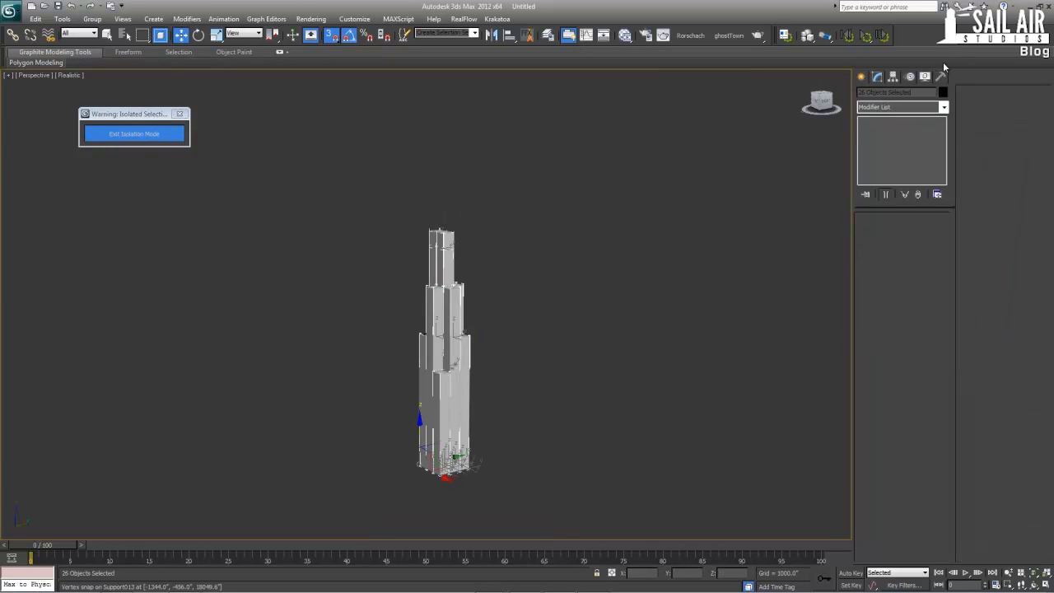
Give all the selected tower objects a black object color and clear the selection
click(942, 92)
click(617, 334)
click(578, 359)
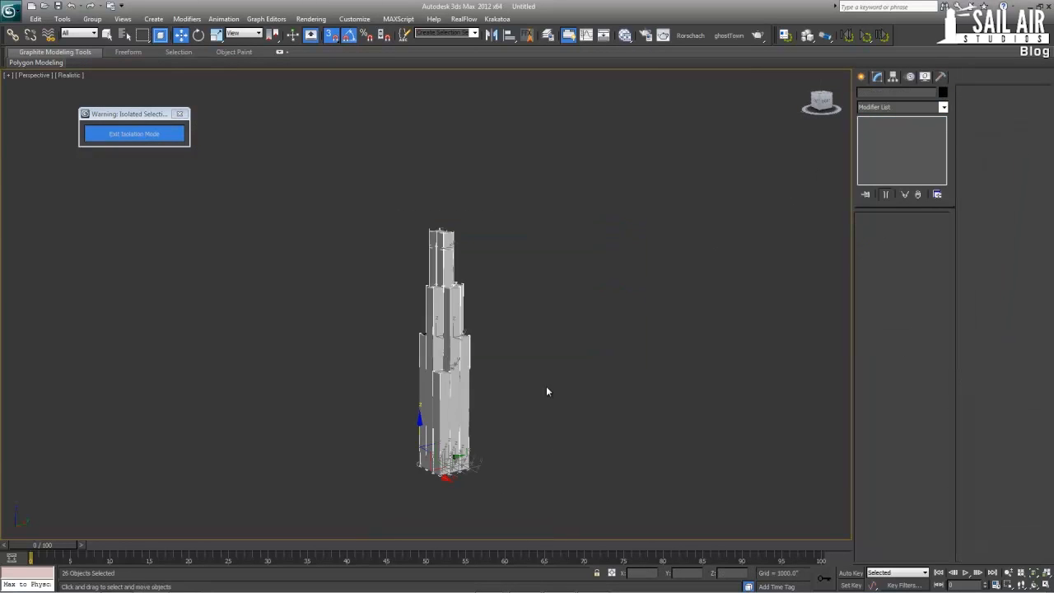
click(515, 411)
Show edged faces on the shaded tower and unhide all hidden objects to bring back the facade
scroll(515, 411, up, 8)
key(F4)
right_click(796, 330)
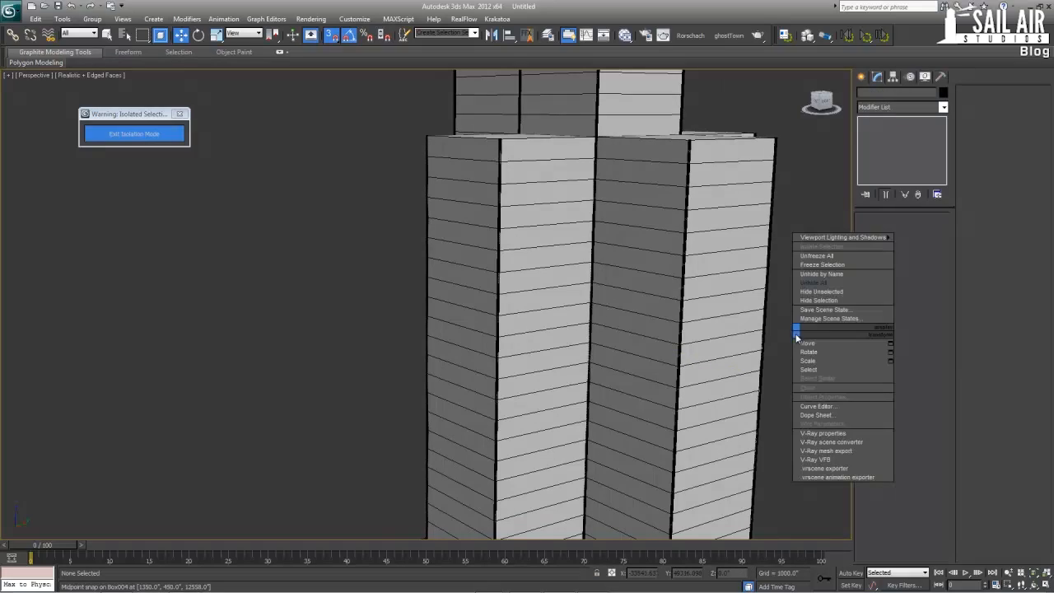
click(814, 284)
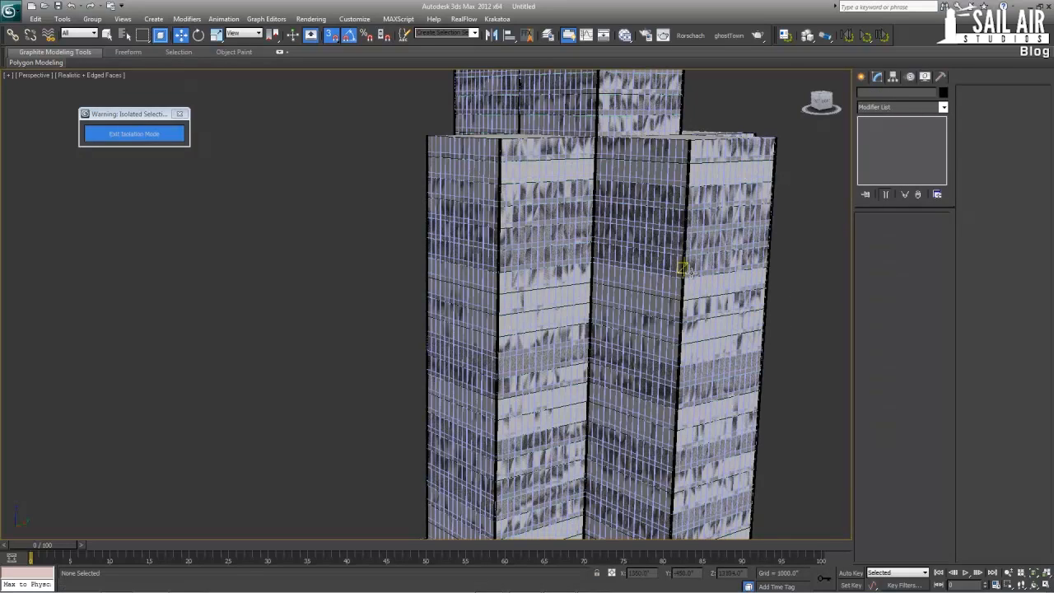
Select six of the solid box masses behind the facade, including the middle-height roof blocks, and hide them
alt+middle_drag(683, 263, 691, 269)
click(706, 282)
ctrl+click(630, 277)
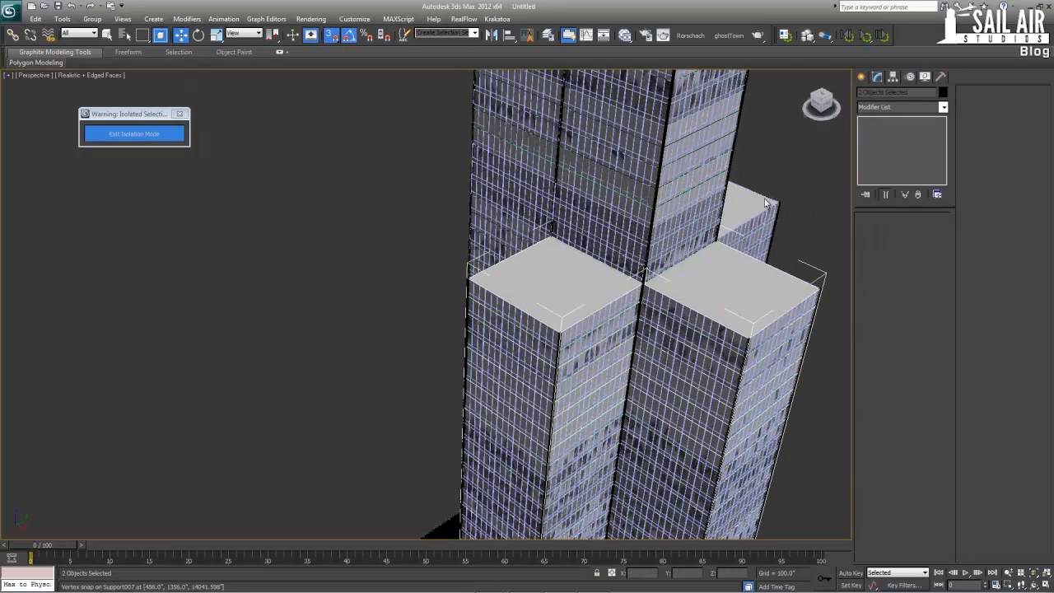
ctrl+click(750, 208)
alt+middle_drag(748, 211, 696, 272)
scroll(697, 272, down, 6)
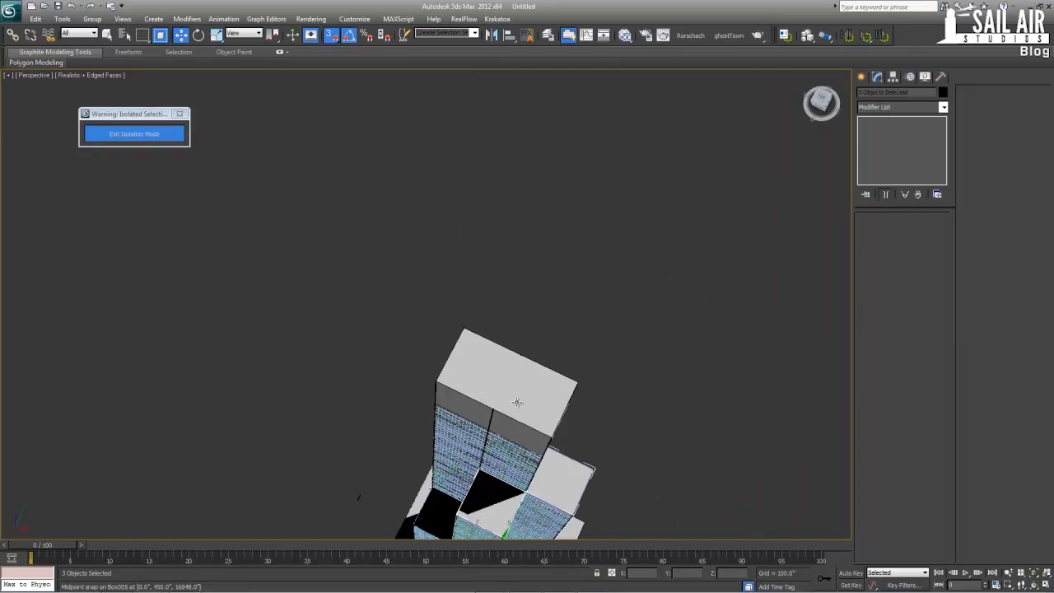
alt+middle_drag(508, 402, 572, 301)
ctrl+click(434, 326)
right_click(430, 322)
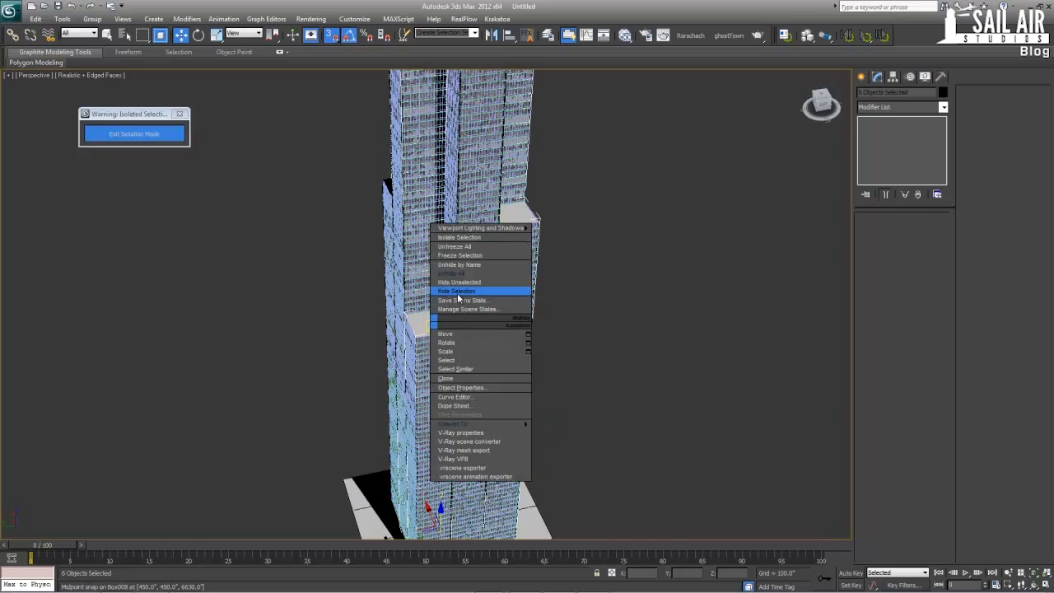
click(459, 293)
Select the three solid box masses still showing behind the facade grid and hide them
scroll(458, 330, down, 4)
alt+middle_drag(424, 477, 491, 484)
scroll(457, 352, up, 6)
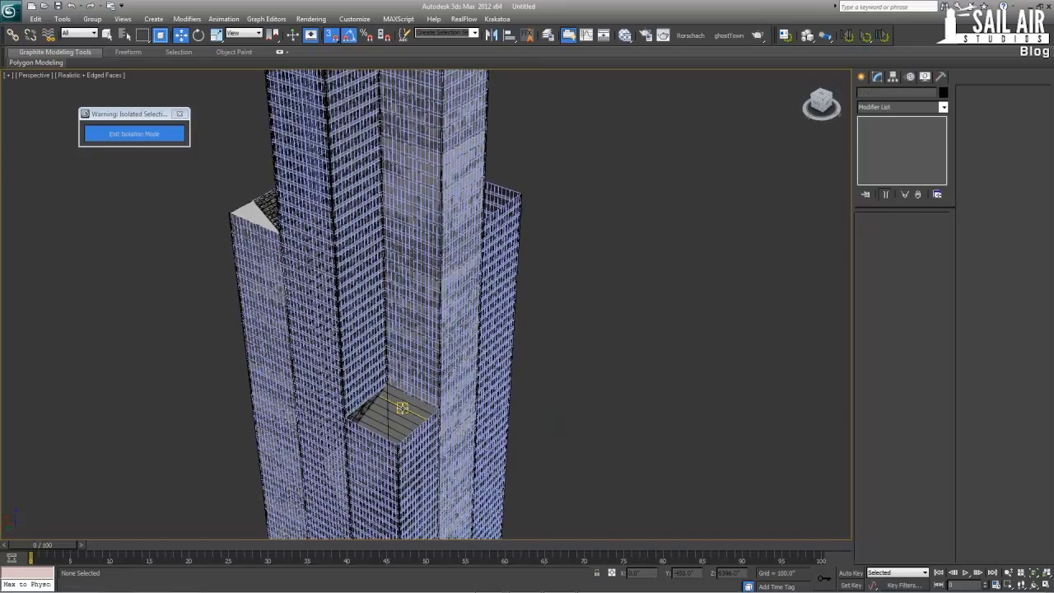
click(395, 412)
ctrl+click(368, 414)
alt+middle_drag(368, 411, 402, 357)
ctrl+click(353, 282)
right_click(353, 281)
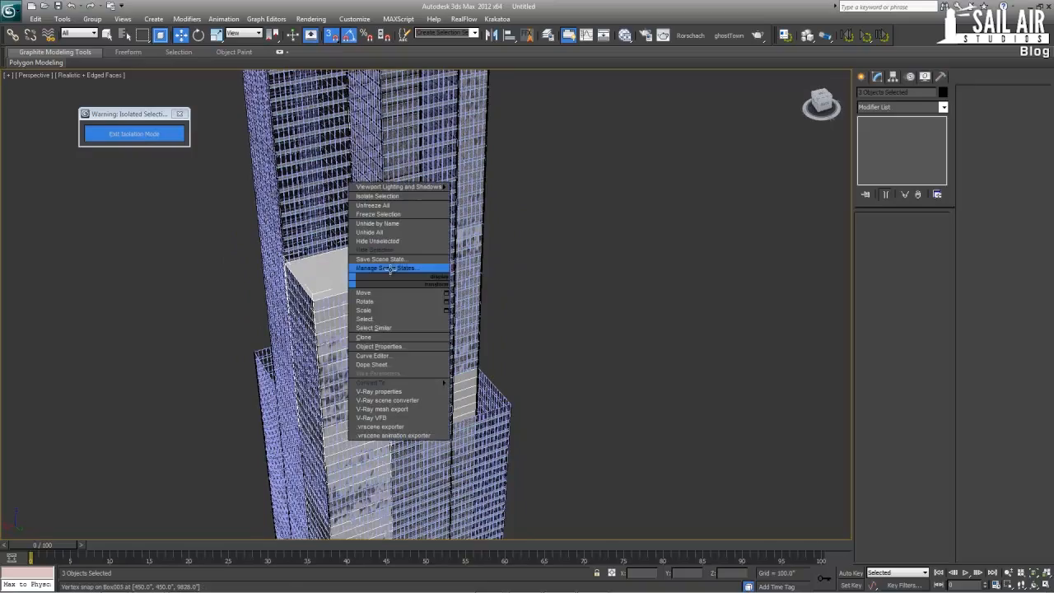
click(395, 250)
alt+middle_drag(395, 249, 432, 247)
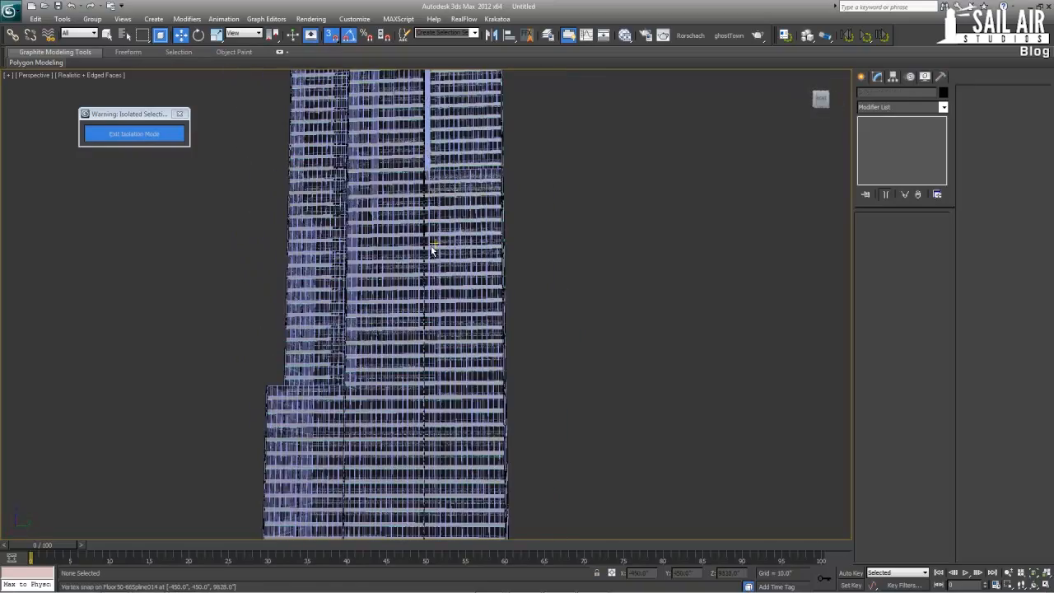
Display the facade shaded without edged faces in the maximized perspective view and turn off vertex snapping
key(F4)
alt+middle_drag(601, 347, 546, 352)
key(alt+w)
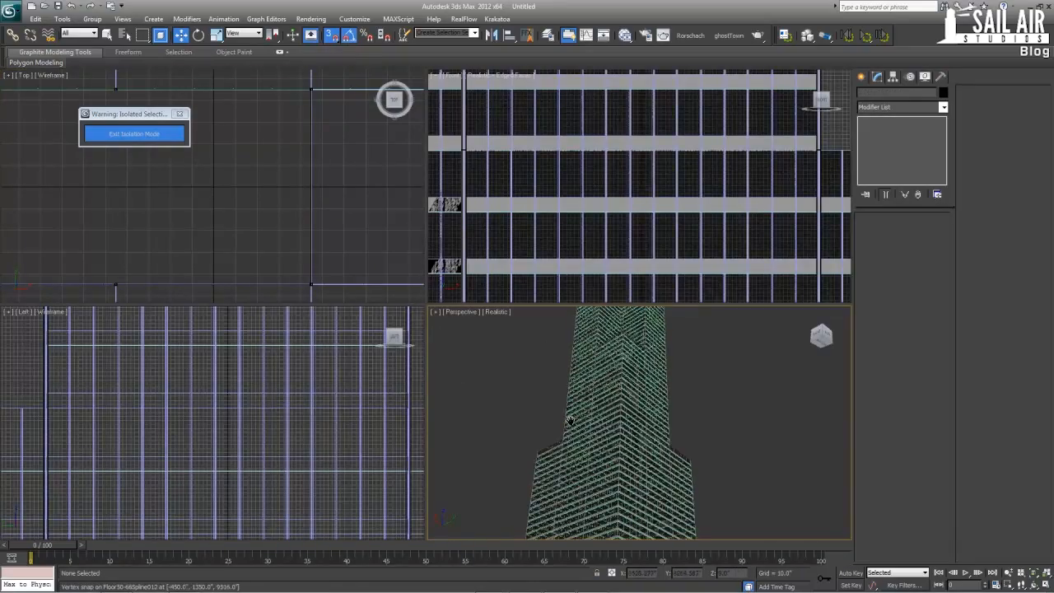
key(alt+w)
key(s)
Examine the floor bands, glass and supports of the facade from all sides, ending on a low-angle view of the tower
middle_drag(550, 392, 630, 371)
scroll(637, 367, up, 7)
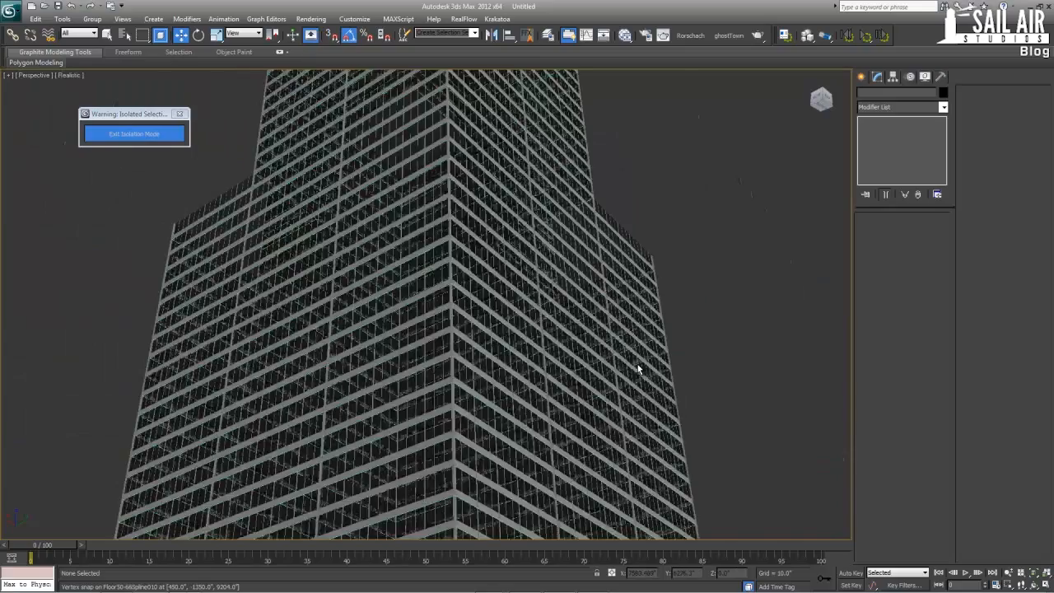
scroll(631, 295, down, 7)
alt+middle_drag(596, 301, 634, 324)
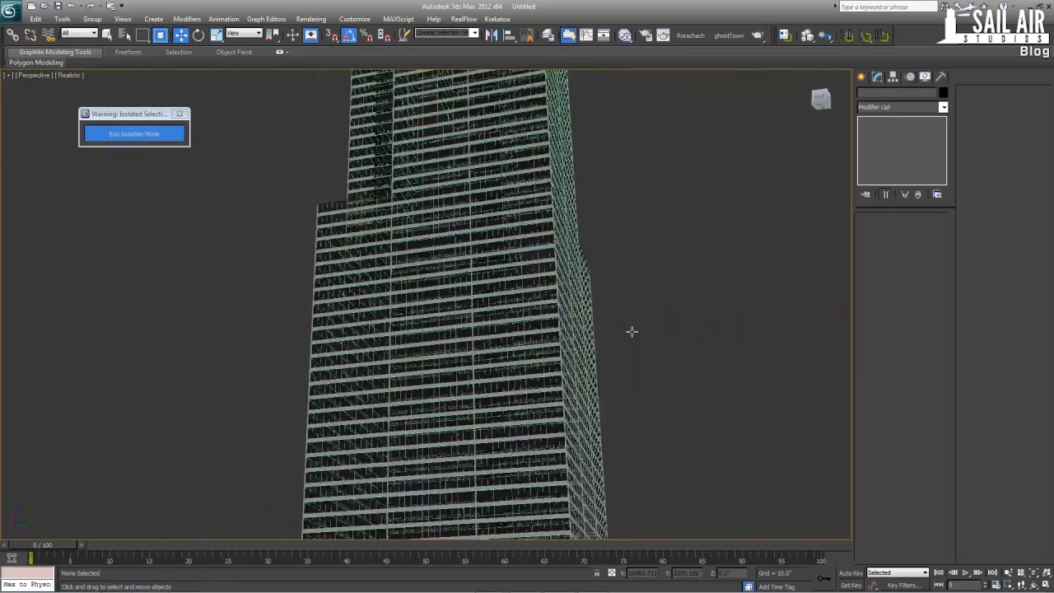
scroll(634, 324, up, 6)
scroll(294, 363, down, 7)
alt+middle_drag(294, 363, 596, 393)
middle_drag(596, 393, 400, 398)
middle_drag(511, 429, 374, 381)
alt+middle_drag(349, 318, 267, 359)
scroll(332, 357, down, 4)
mouse_move(332, 357)
alt+middle_down()
mouse_move(331, 376)
mouse_move(321, 362)
mouse_move(471, 361)
alt+middle_up()
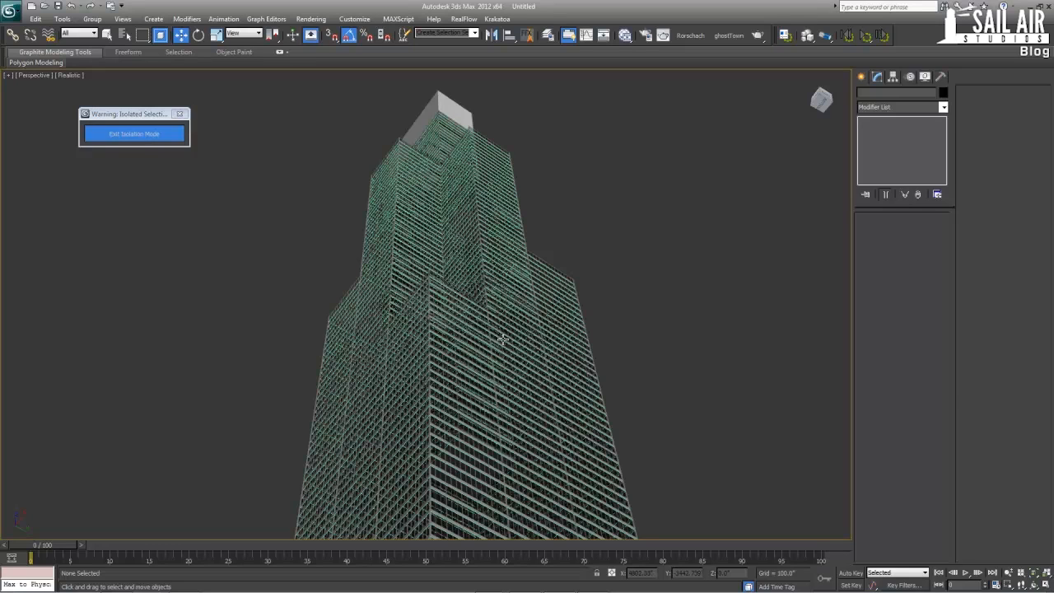
Render the low-angle perspective view, enabling the recommended mental ray options for RailClone, and close the rendered frame
key(shift+q)
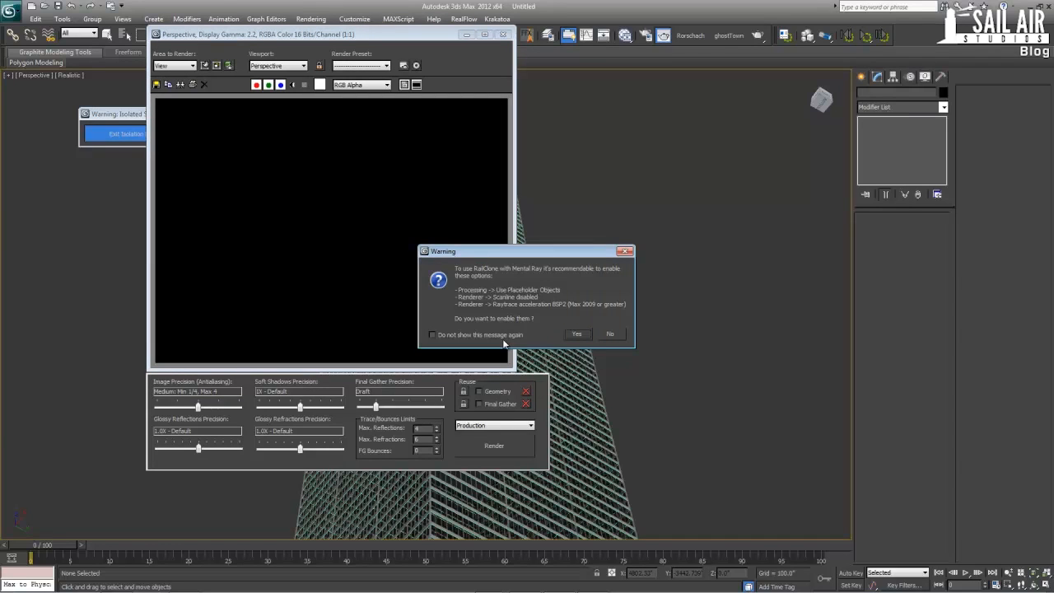
click(584, 332)
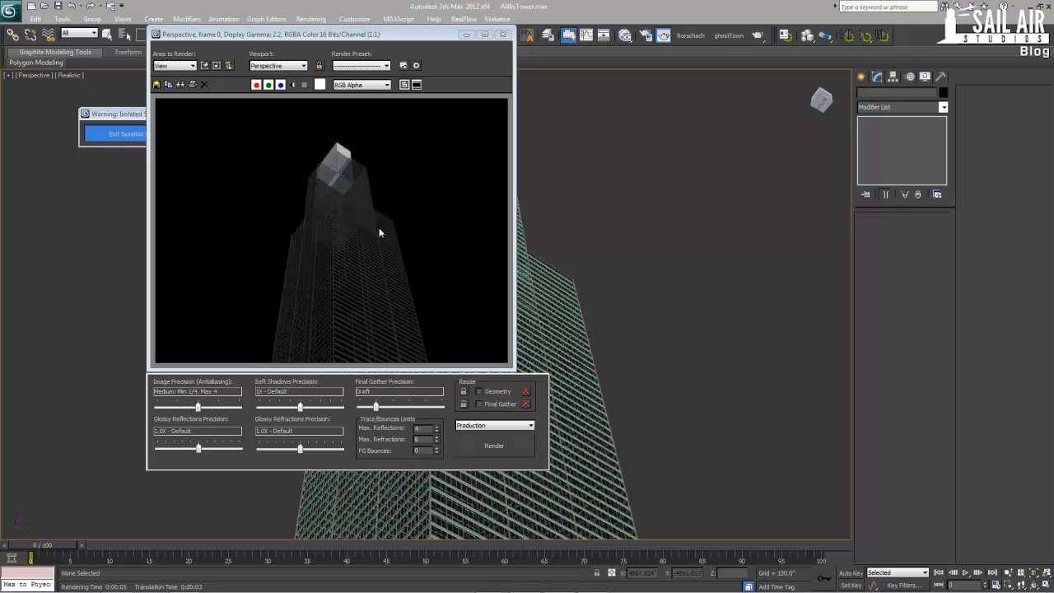
click(509, 34)
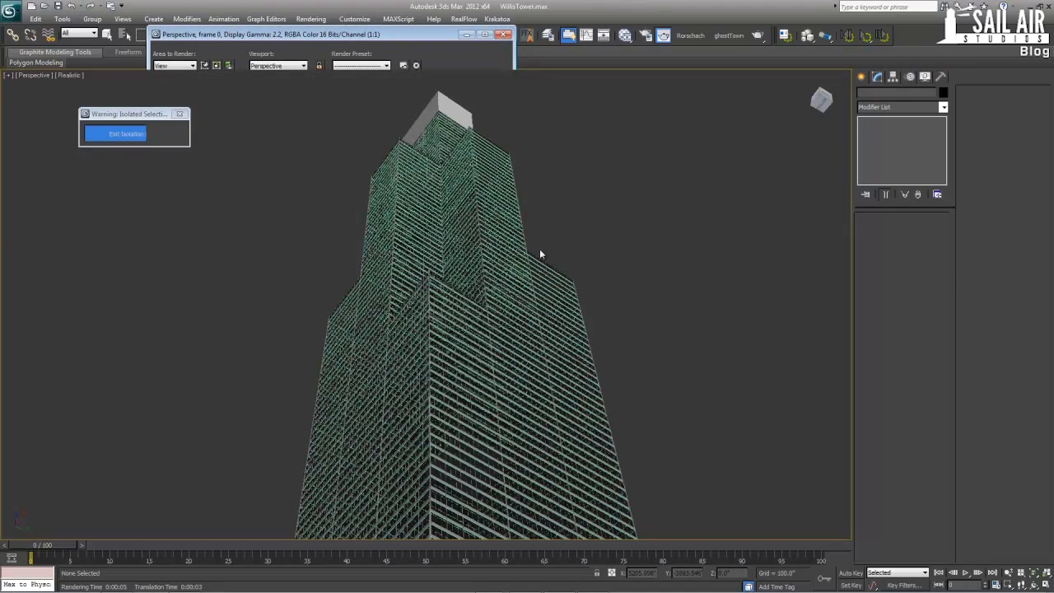
Create a Daylight system with its compass at the tower's base and its sun placed high above the ground
alt+middle_drag(539, 249, 475, 238)
scroll(554, 364, down, 4)
scroll(475, 239, down, 1)
key(alt+w)
key(alt+w)
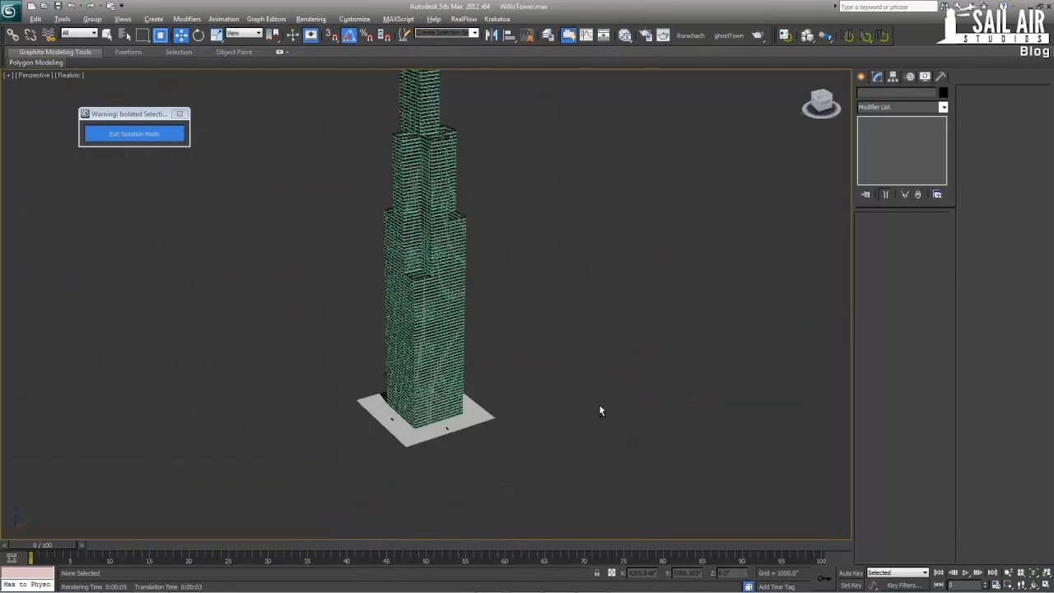
scroll(525, 315, up, 2)
middle_drag(530, 338, 489, 273)
click(861, 76)
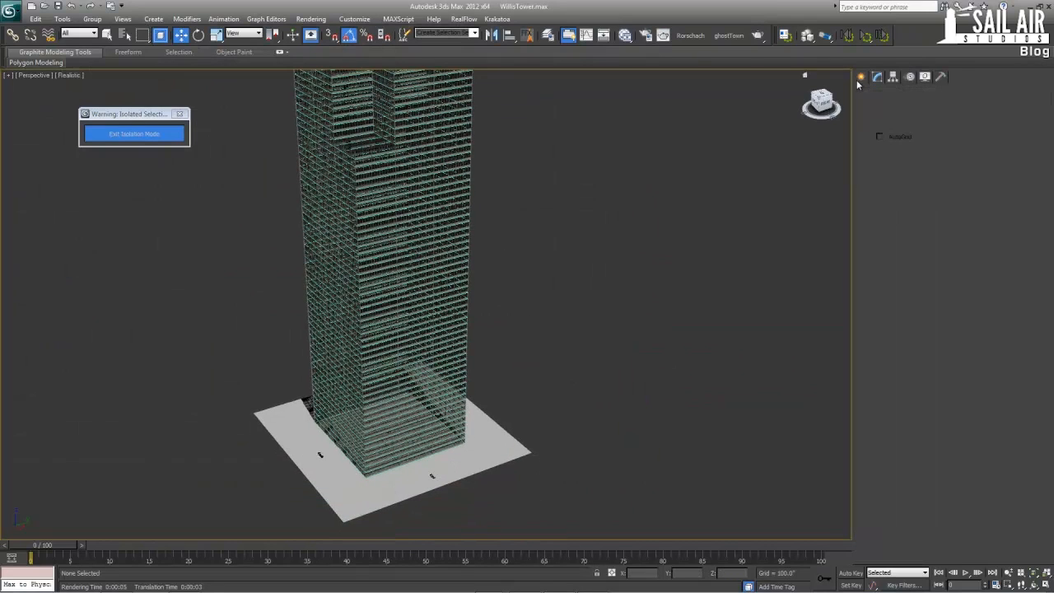
click(943, 95)
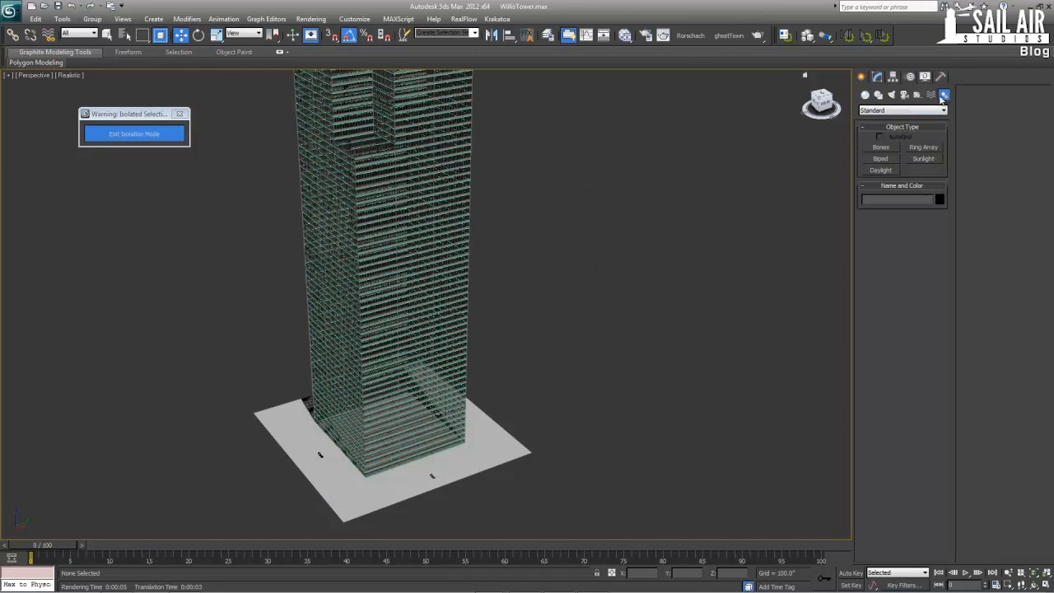
click(881, 170)
click(507, 334)
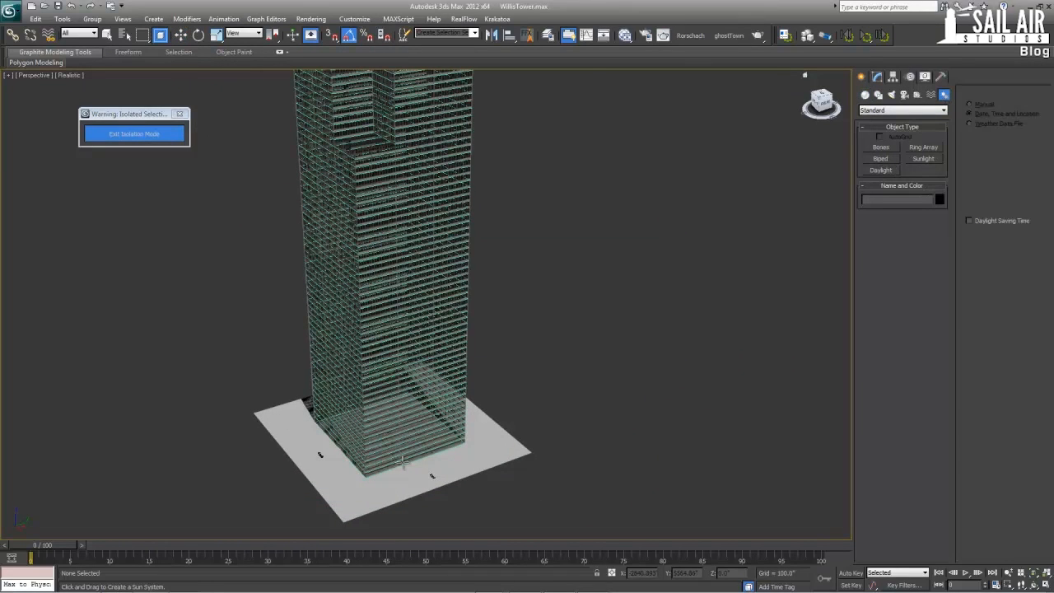
drag(414, 467, 414, 461)
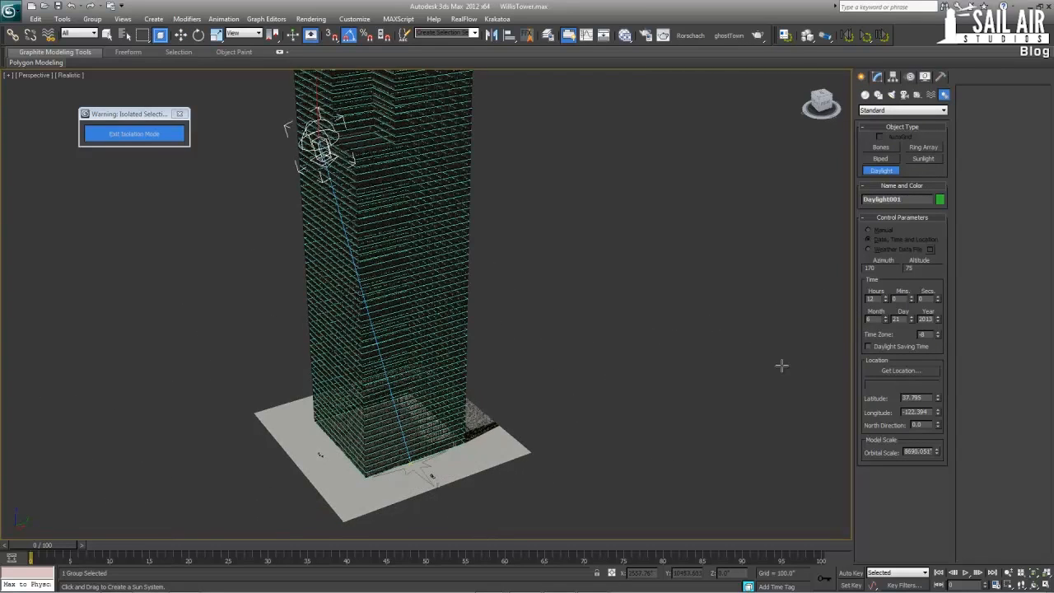
click(810, 365)
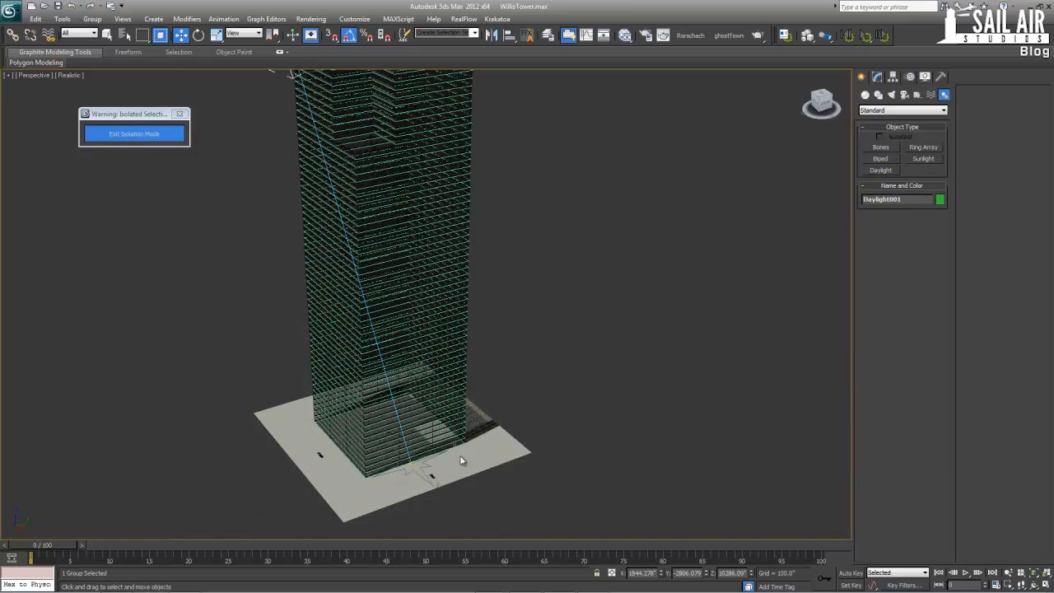
Set the daylight's sunlight to mr Sun and its skylight to mr Sky, adding the mr Physical Sky environment map
click(877, 76)
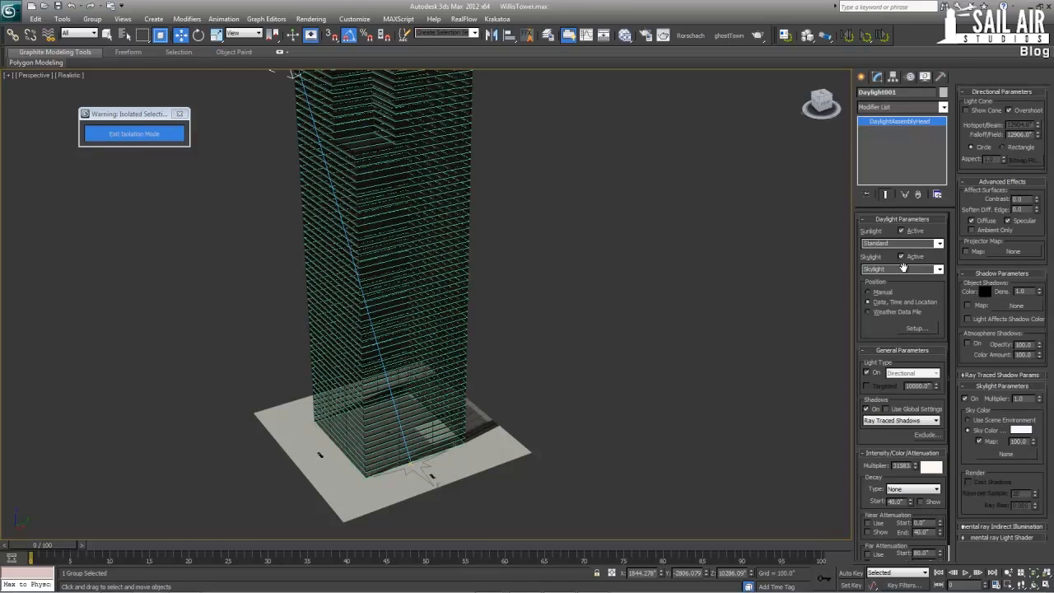
click(939, 244)
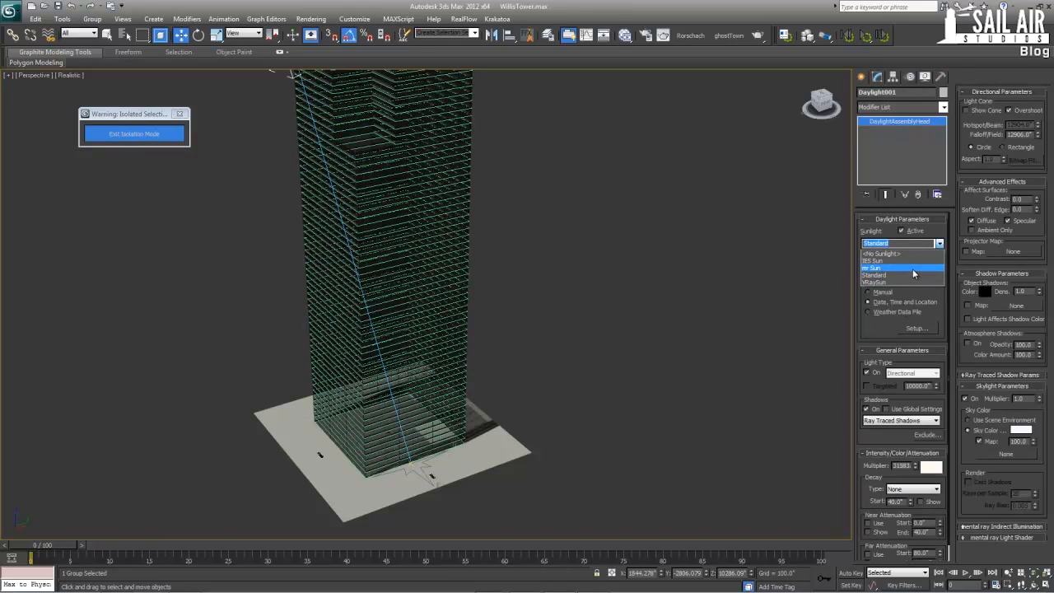
click(912, 268)
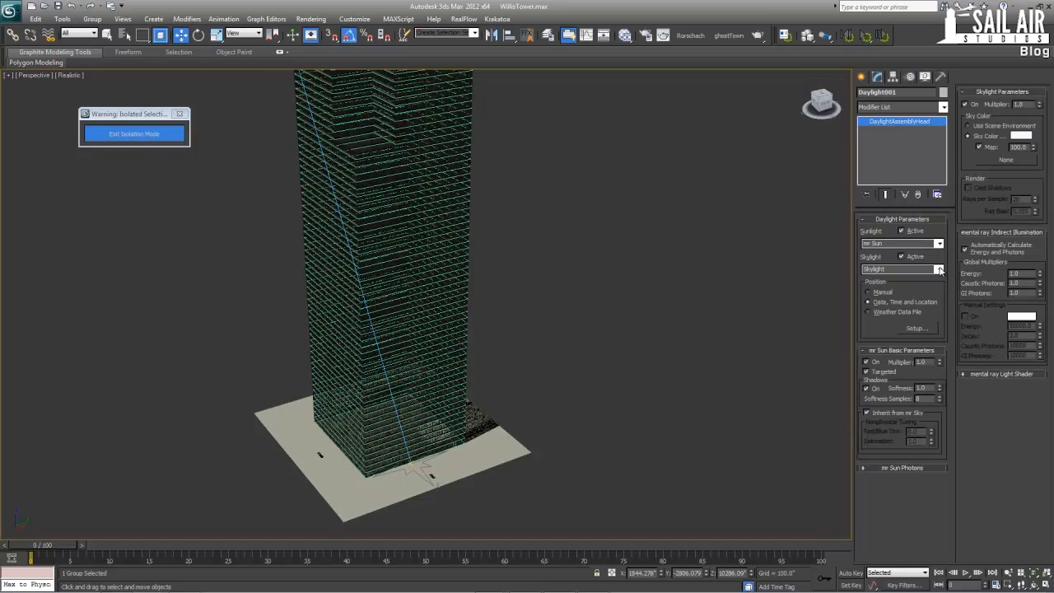
click(939, 269)
click(912, 293)
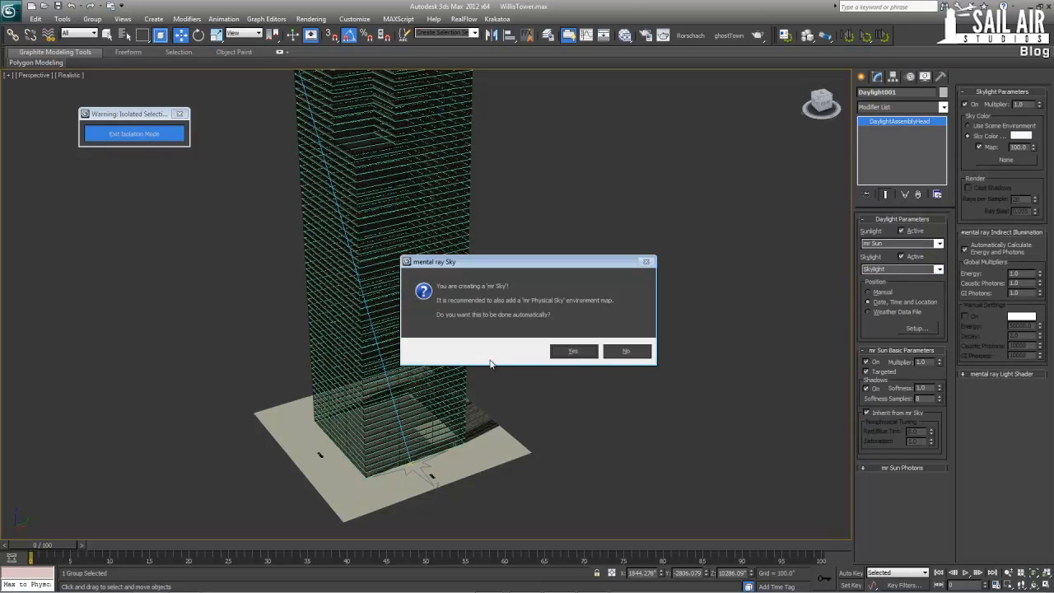
click(585, 354)
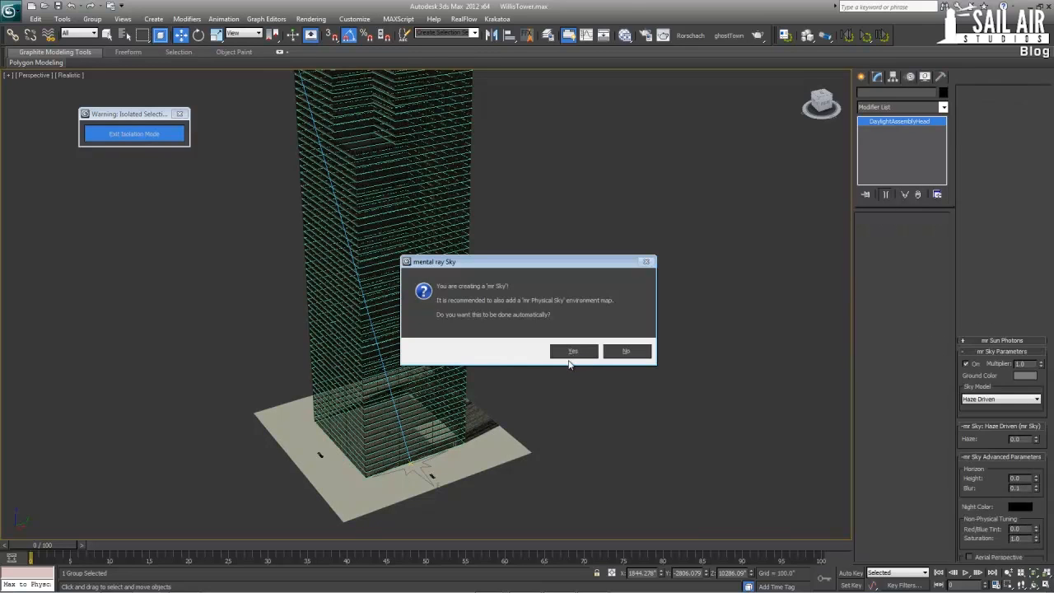
Open the Glass Arch & Design material and set its refraction transparency to 0.0
alt+middle_drag(554, 387, 527, 340)
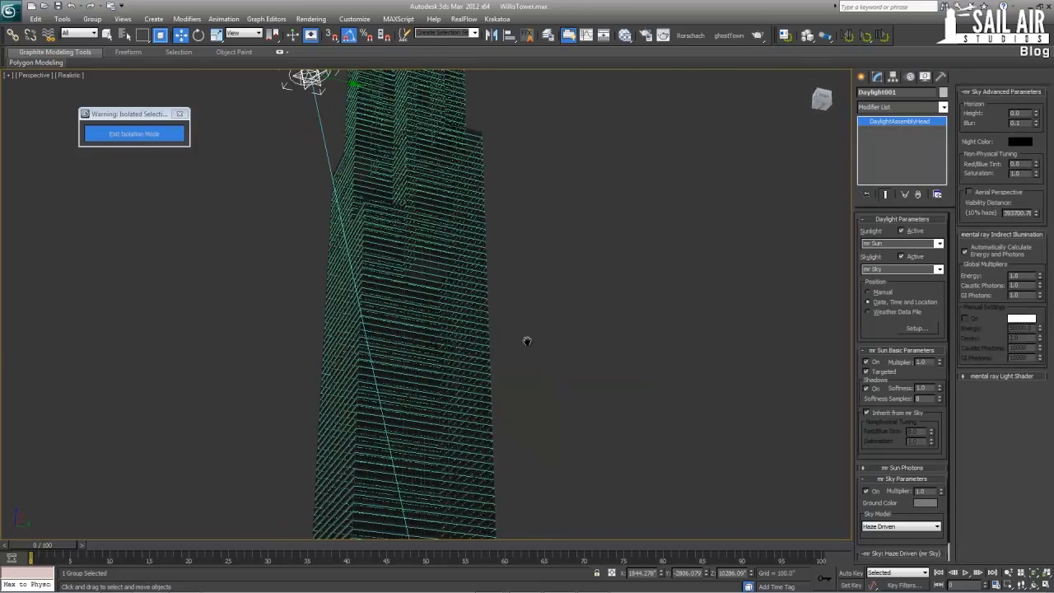
key(m)
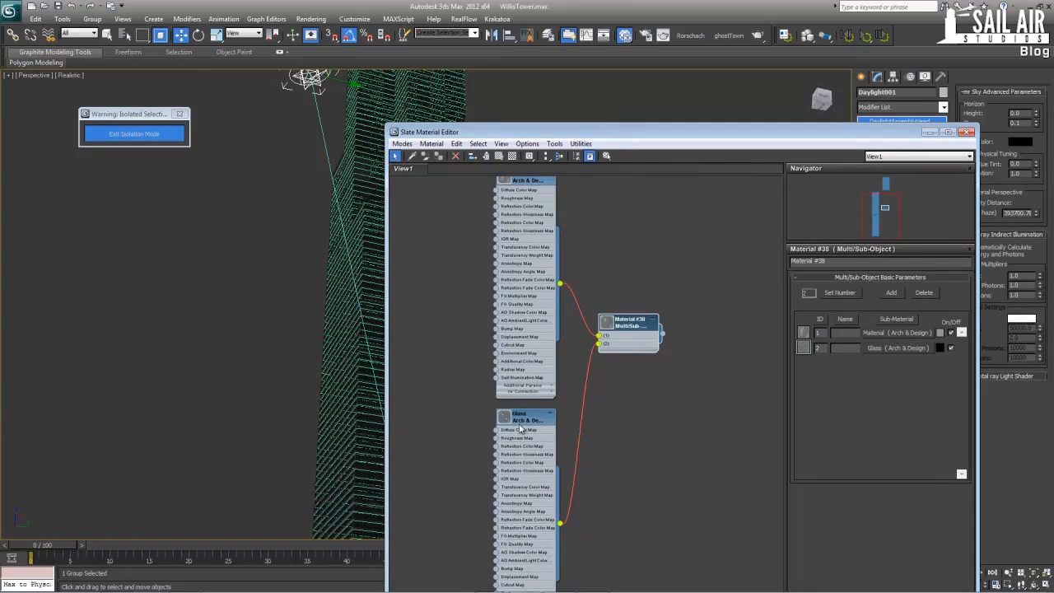
double_click(520, 427)
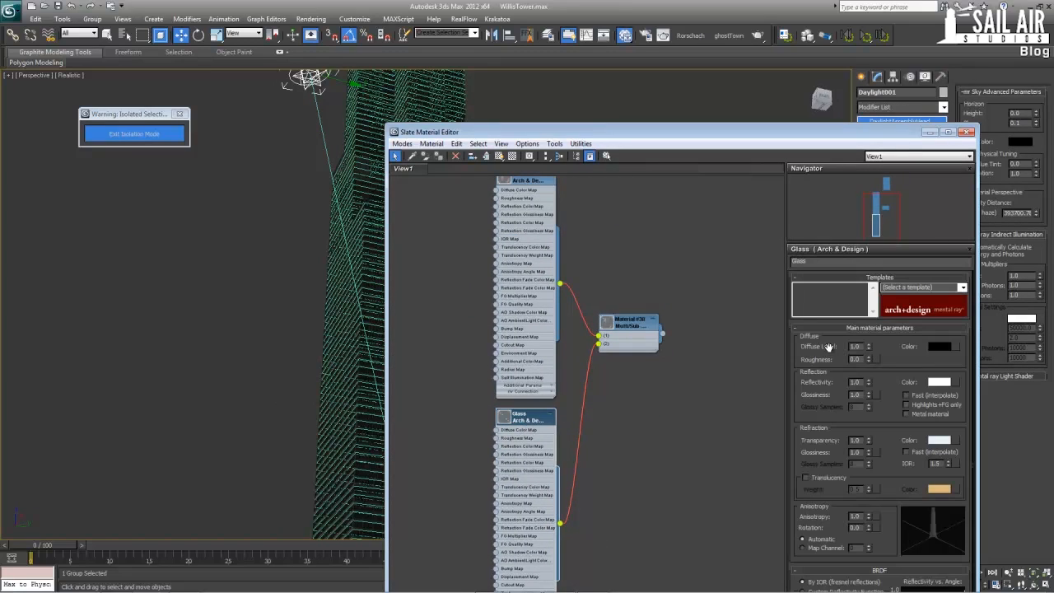
right_click(867, 442)
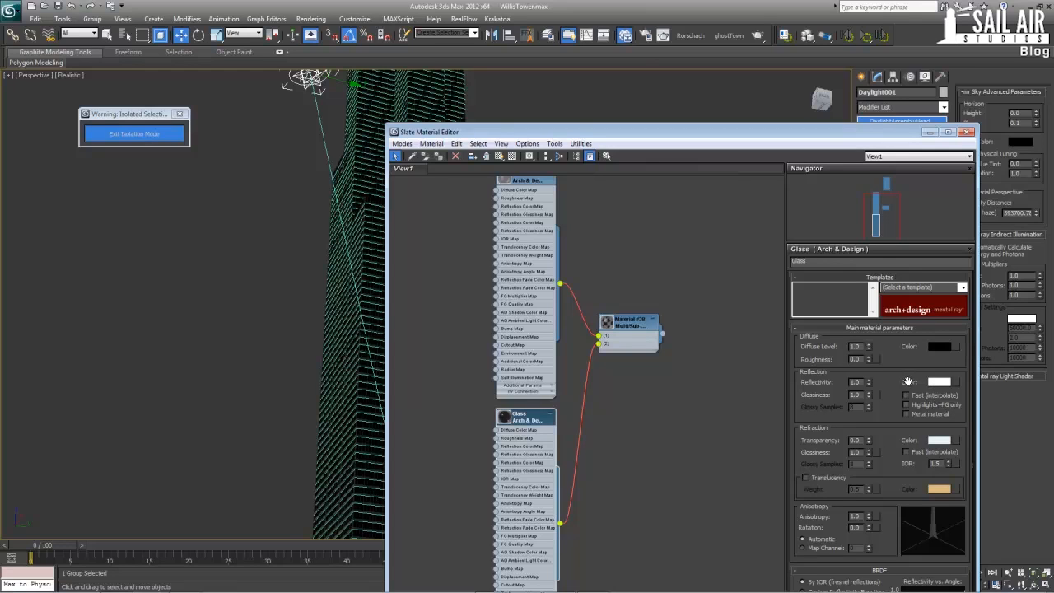
Darken the Glass material's reflection color to dark grey, copy it to the refraction color and close the material editor
click(937, 383)
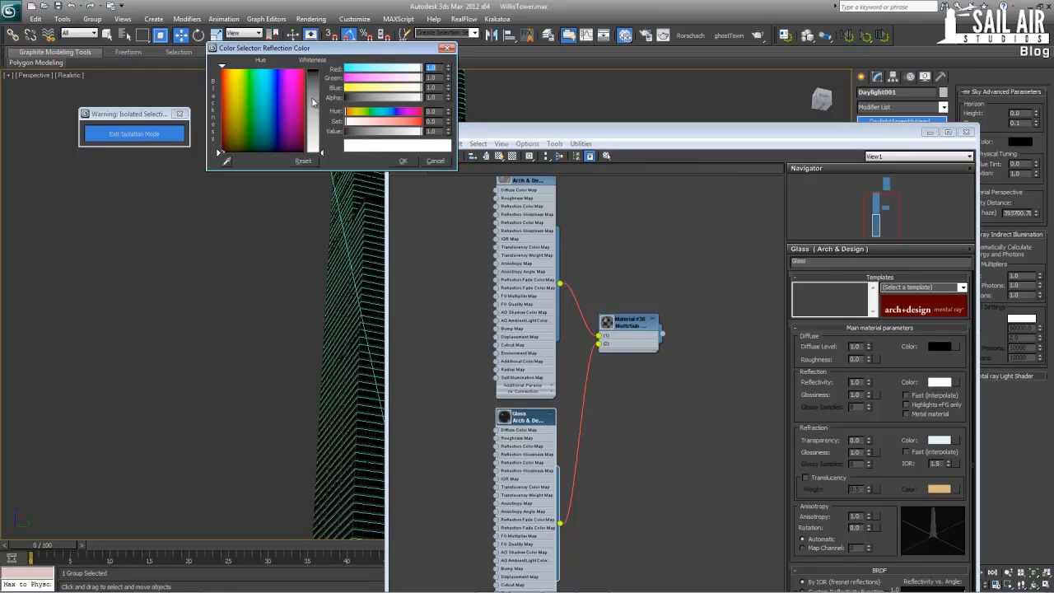
click(318, 81)
click(402, 162)
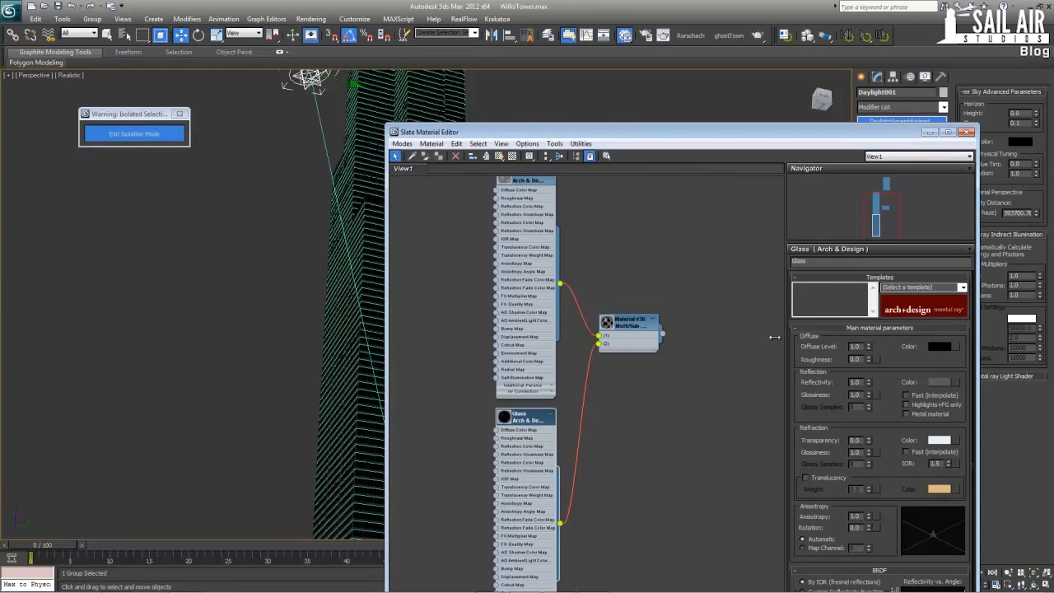
drag(937, 382, 939, 440)
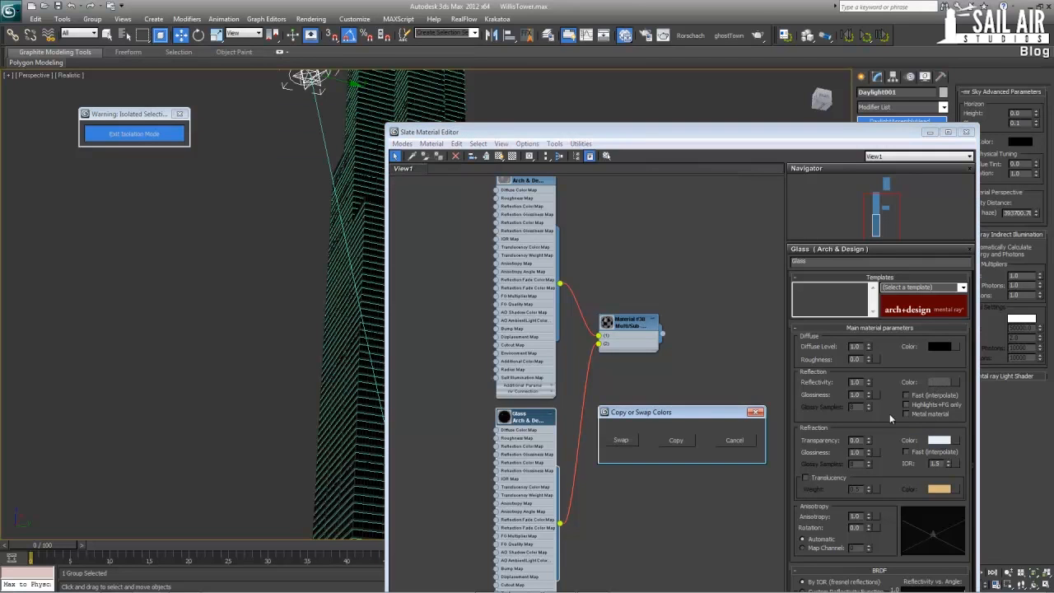
click(675, 440)
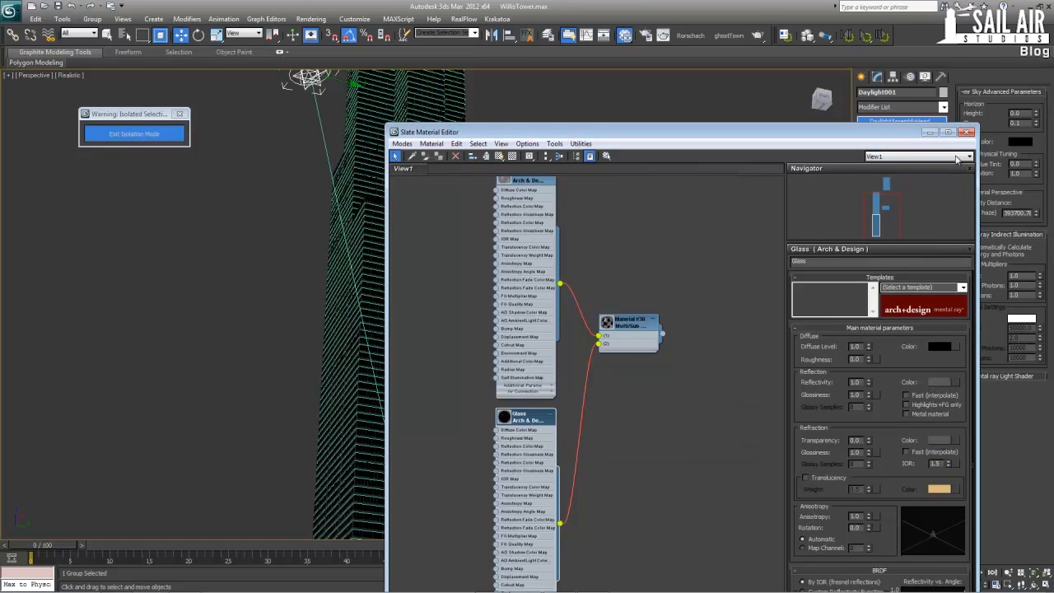
click(967, 133)
Frame the whole tower from a low angle, render the perspective view with the daylight and close the rendered frame
scroll(591, 321, up, 8)
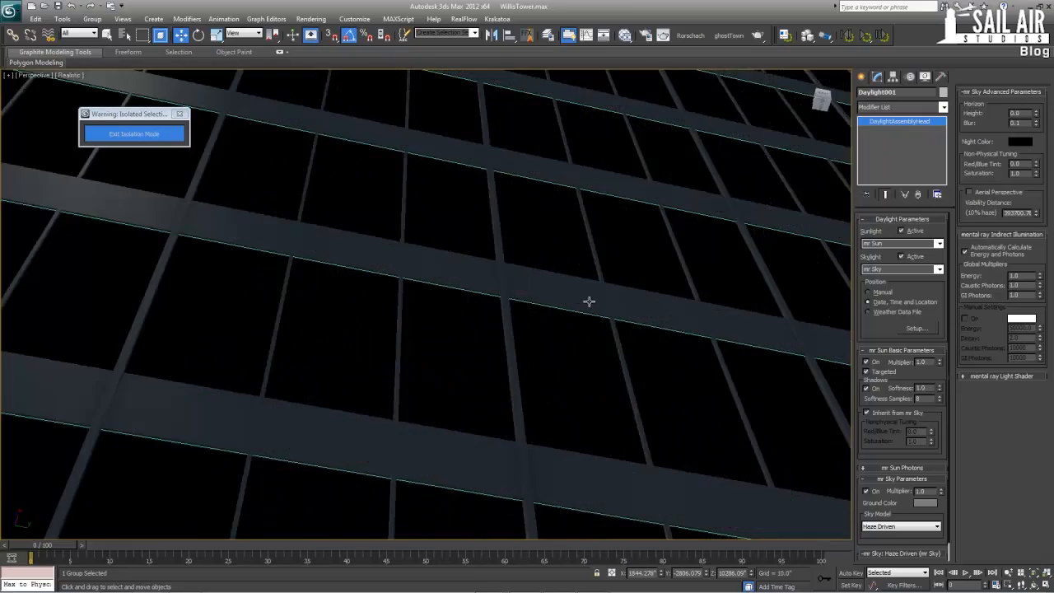
scroll(570, 404, down, 8)
middle_drag(497, 384, 446, 492)
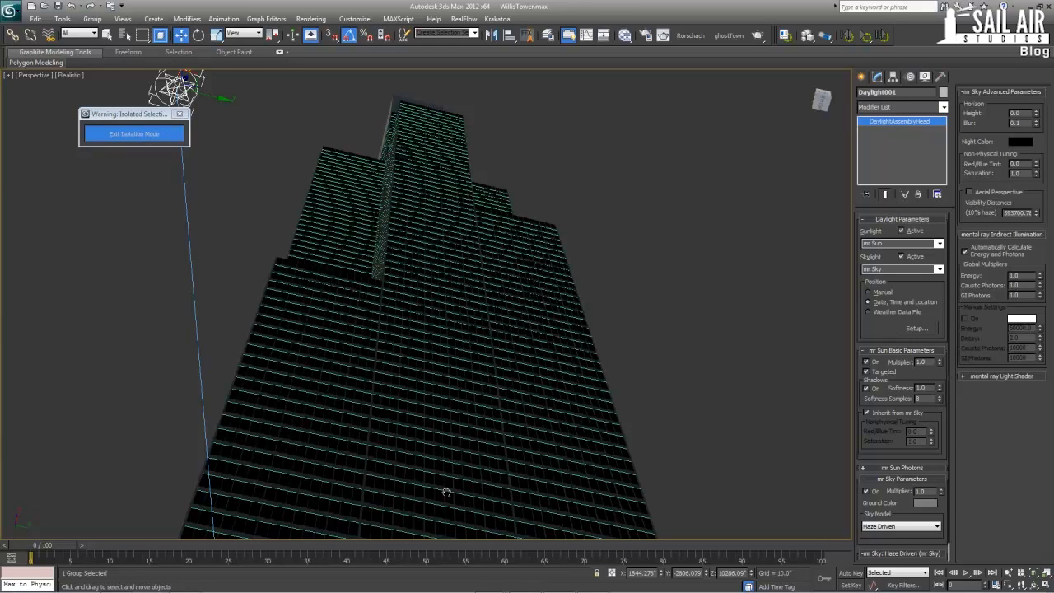
key(shift+q)
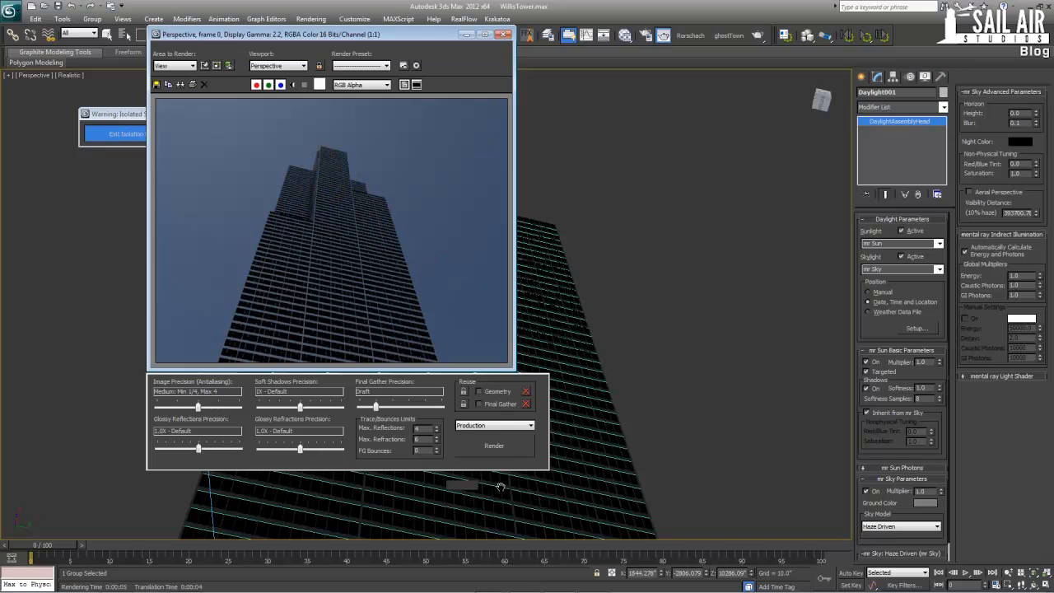
click(501, 486)
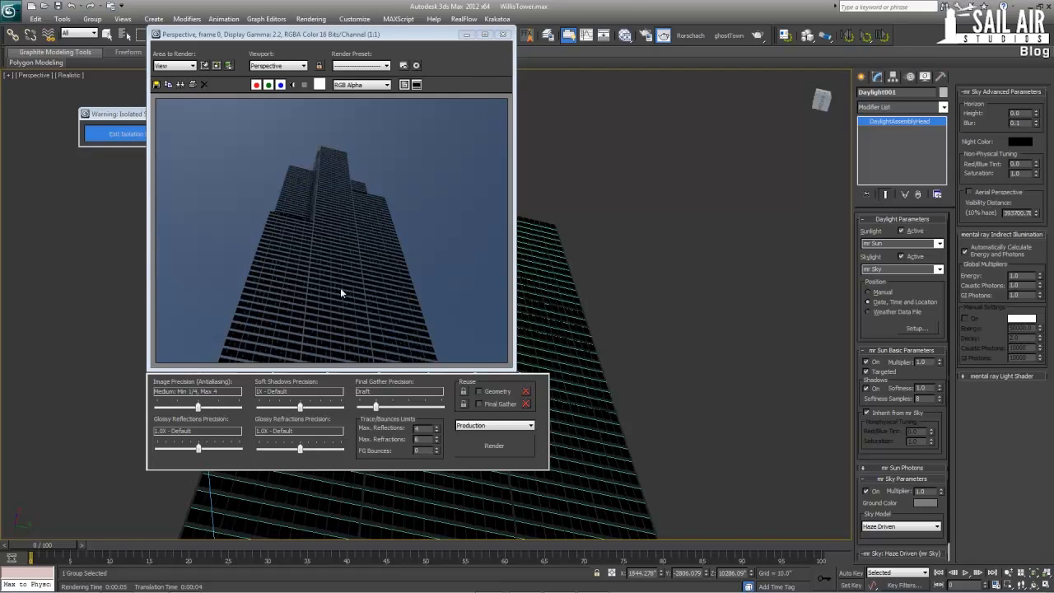
click(504, 34)
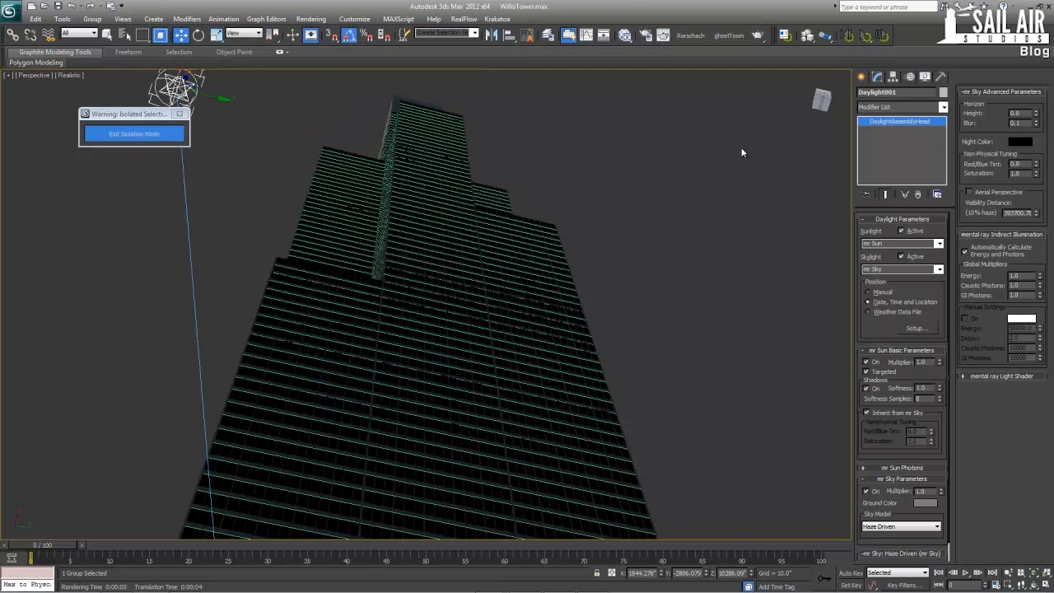